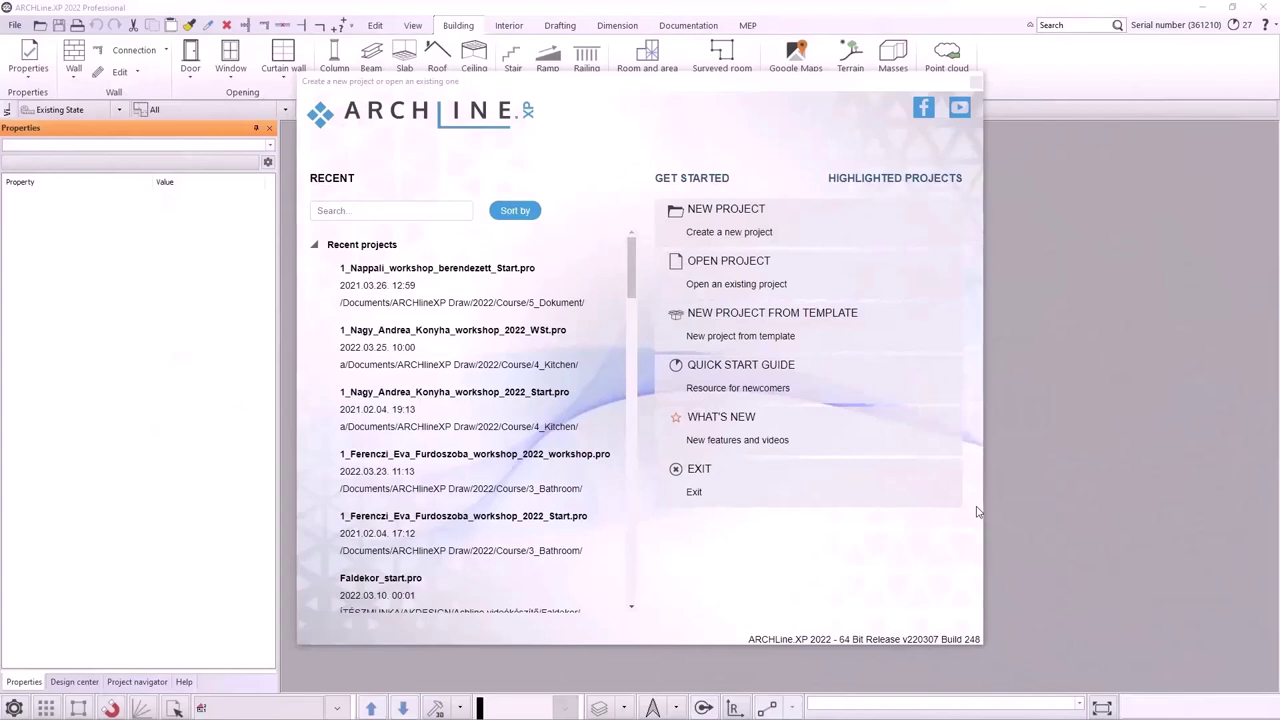
Open 1_Nappali_workshop_berendezett_Start.pro from 2022 > Course > 5_Dokument and glance at the mood montage PDF.
{"action": "left_click", "coordinate": [731, 266]}
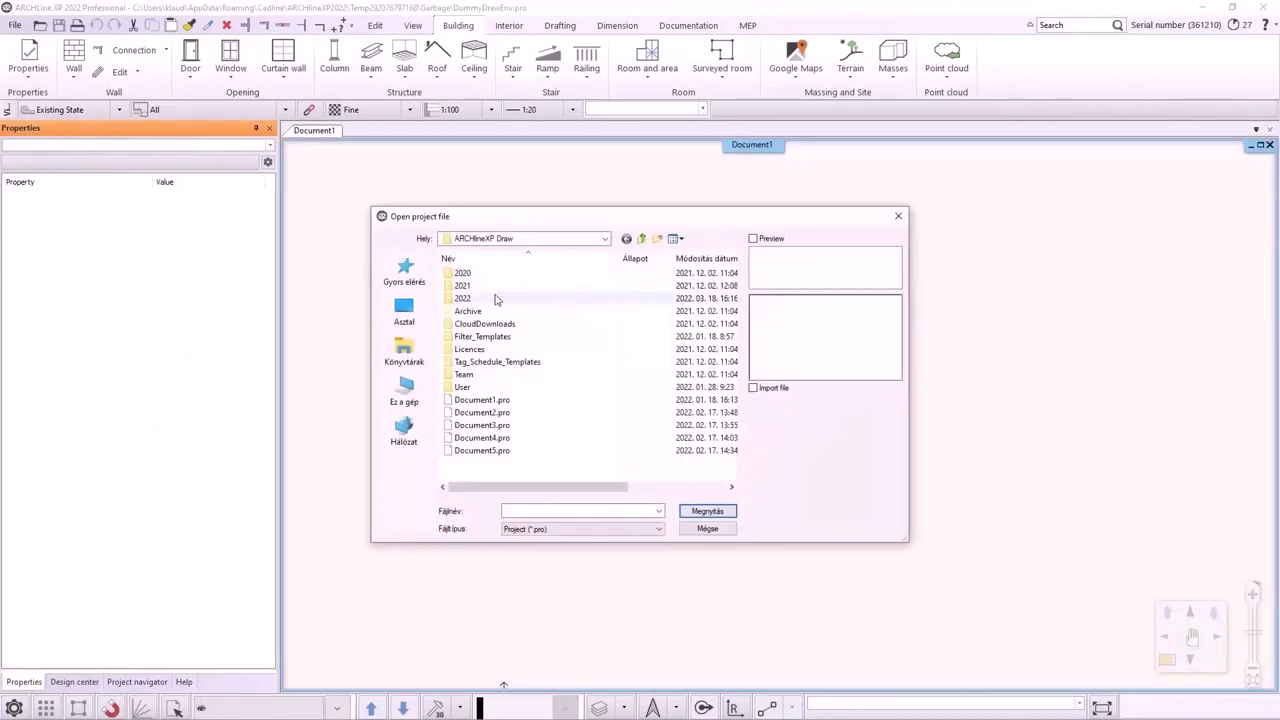
{"action": "double_click", "coordinate": [494, 297]}
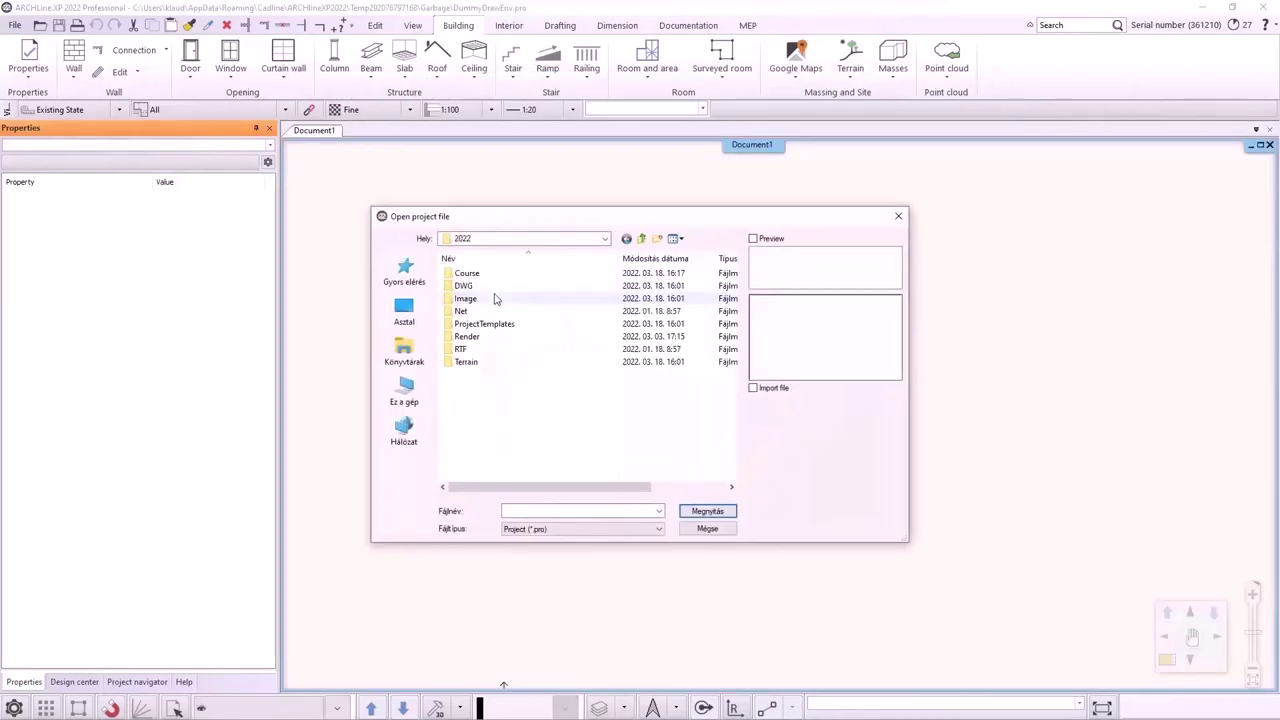
{"action": "double_click", "coordinate": [482, 274]}
{"action": "double_click", "coordinate": [483, 323]}
{"action": "left_click", "coordinate": [491, 299]}
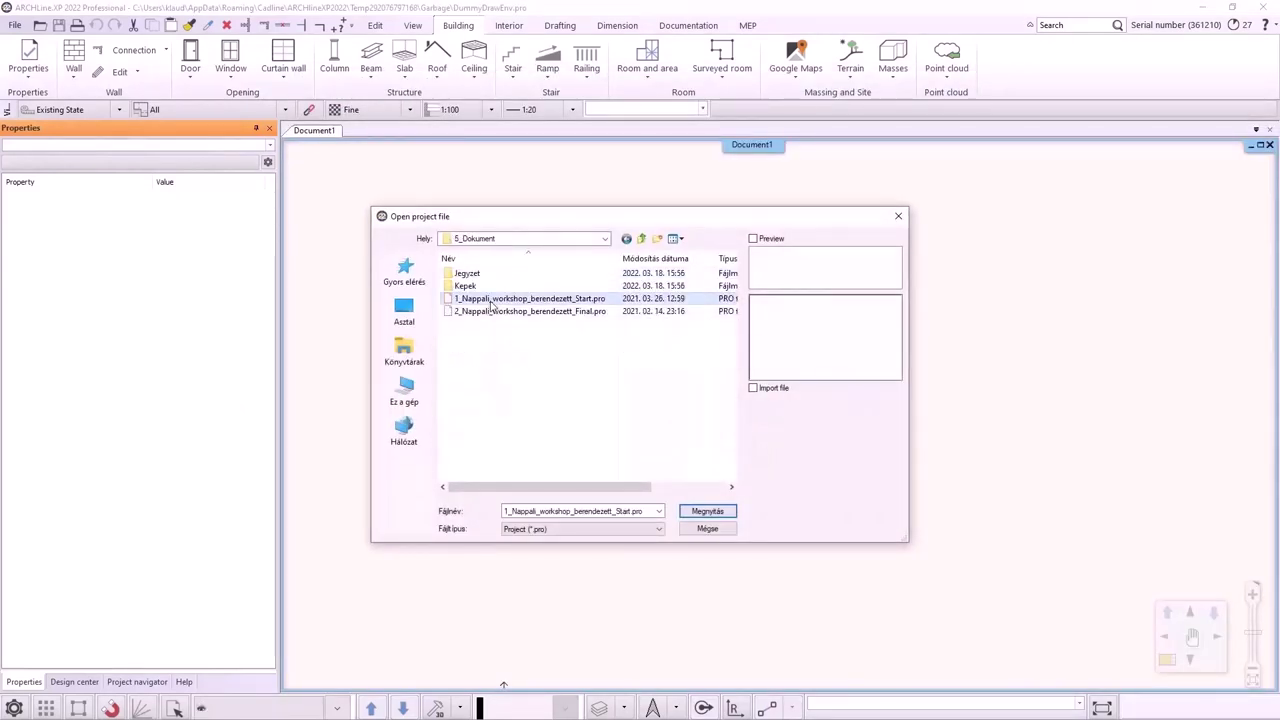
{"action": "left_click", "coordinate": [707, 511]}
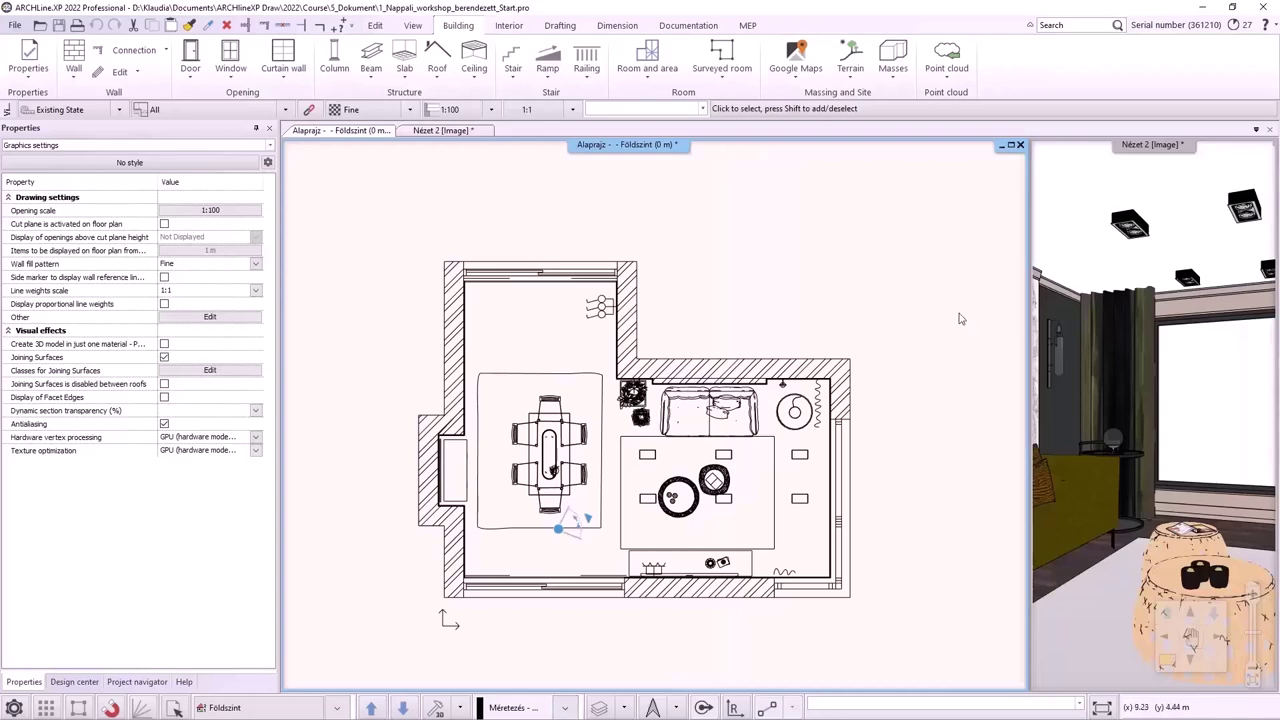
{"action": "left_click", "coordinate": [1203, 8]}
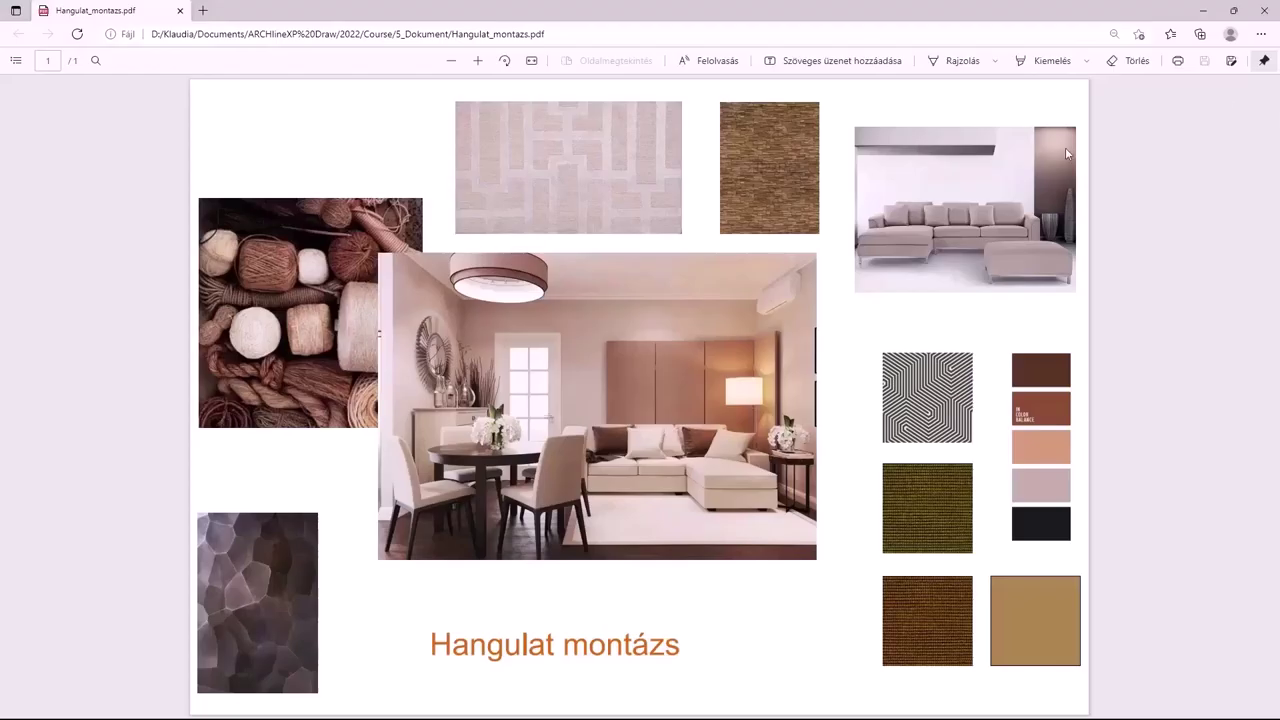
{"action": "left_click", "coordinate": [1263, 10]}
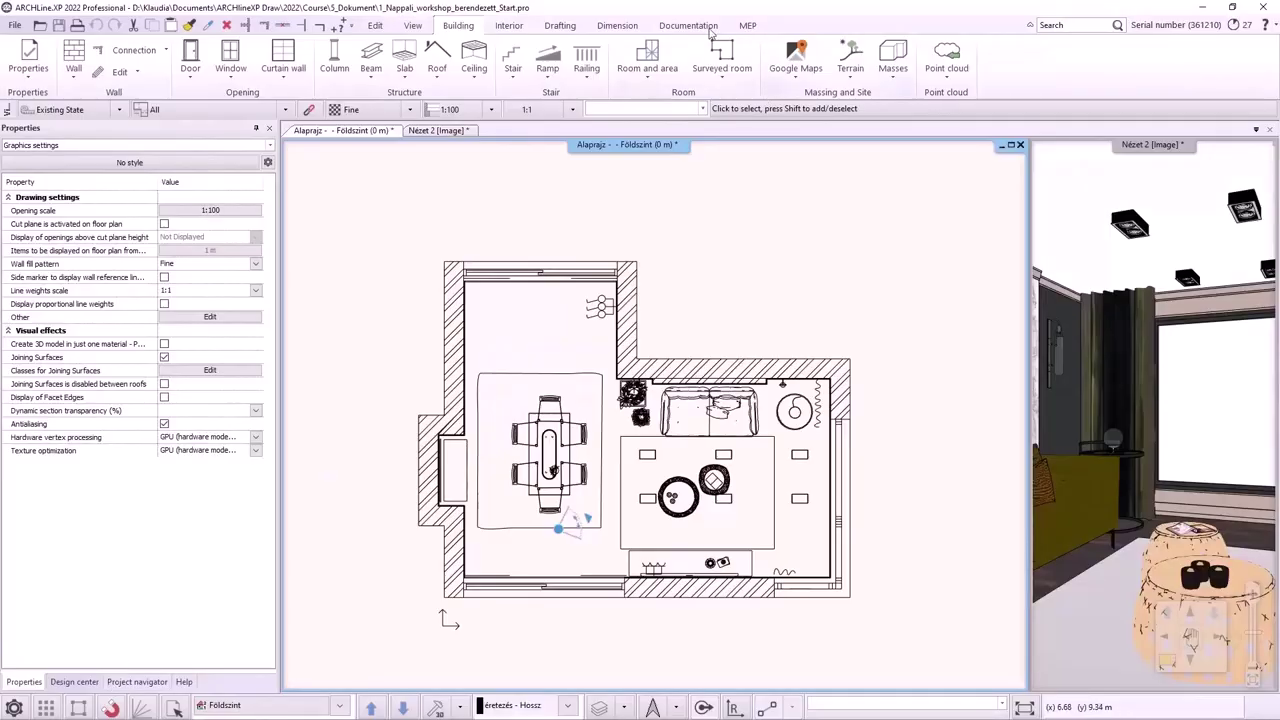
Create mood board sheet A-001 on ISO A3 297x420 mm landscape paper with no plot stamp.
{"action": "left_click", "coordinate": [719, 78]}
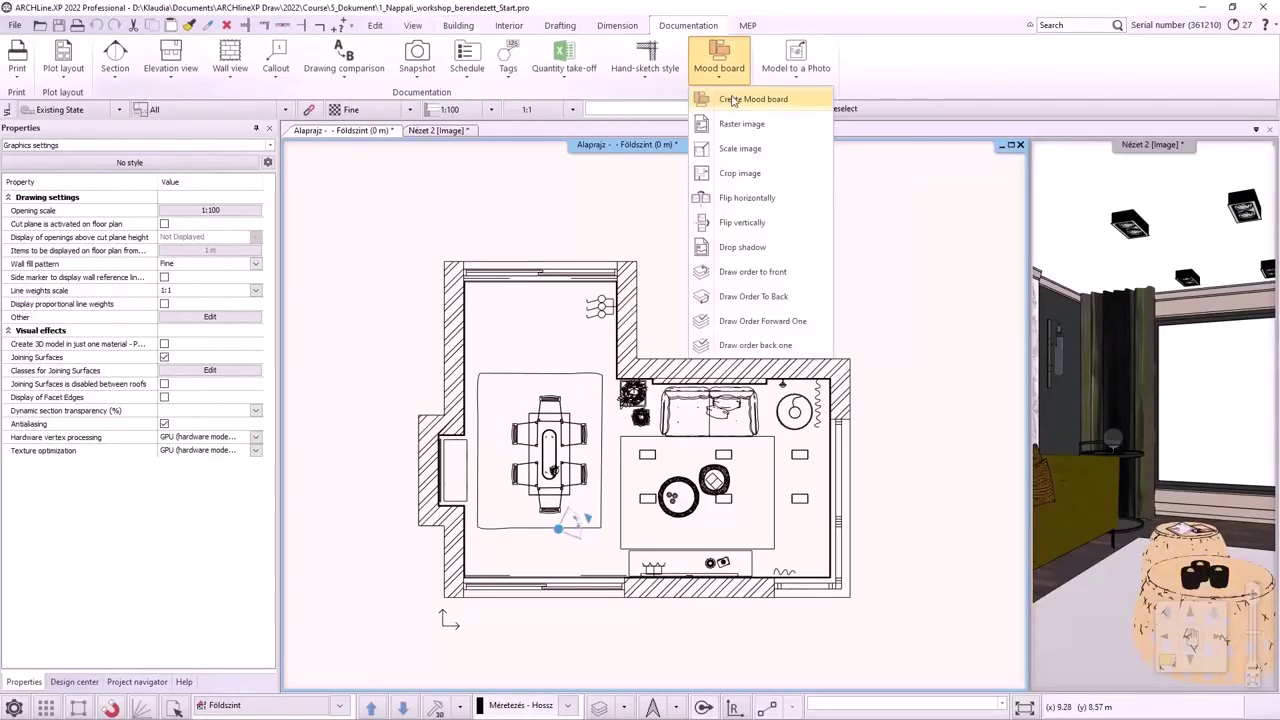
{"action": "left_click", "coordinate": [733, 100]}
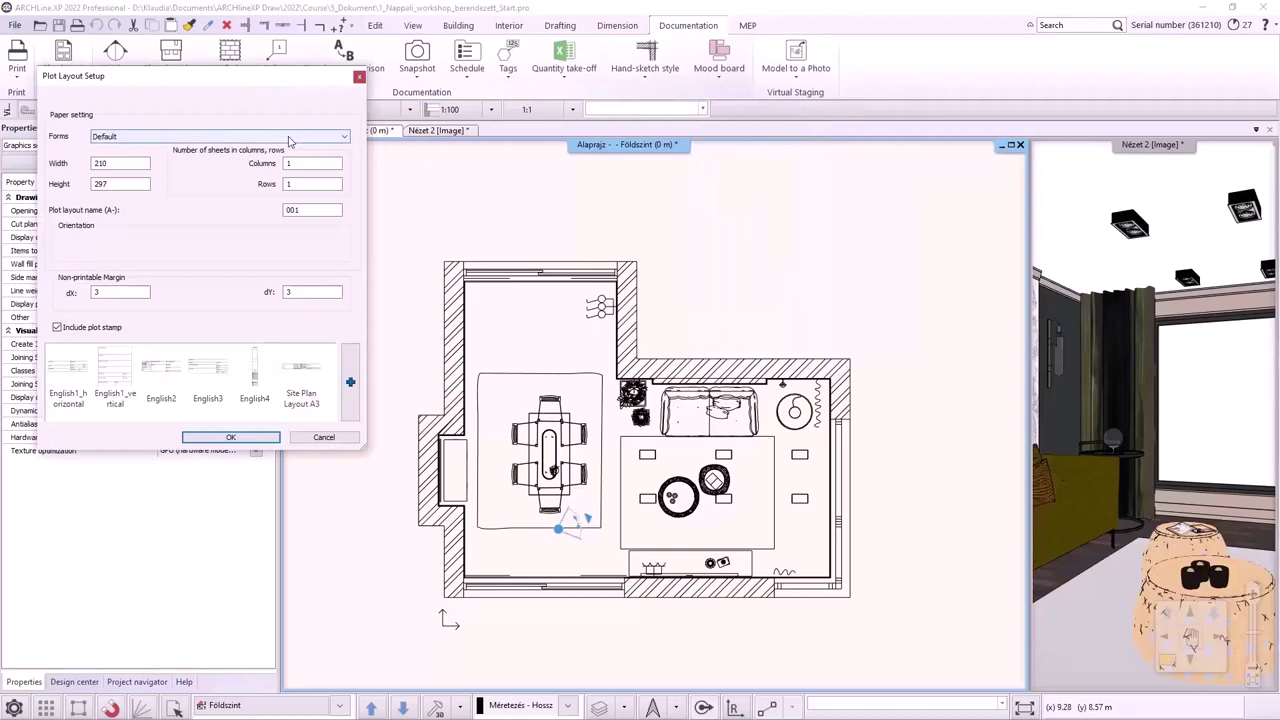
{"action": "left_click", "coordinate": [232, 140]}
{"action": "left_click", "coordinate": [195, 157]}
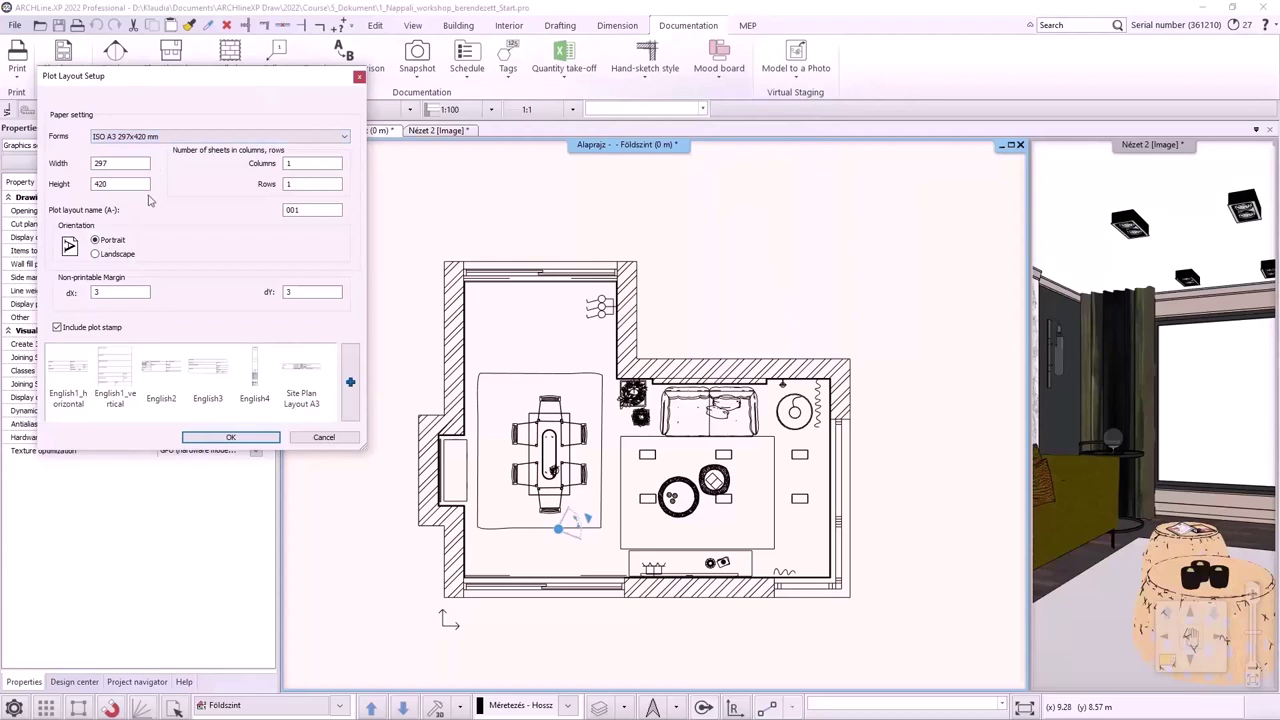
{"action": "left_click", "coordinate": [118, 254]}
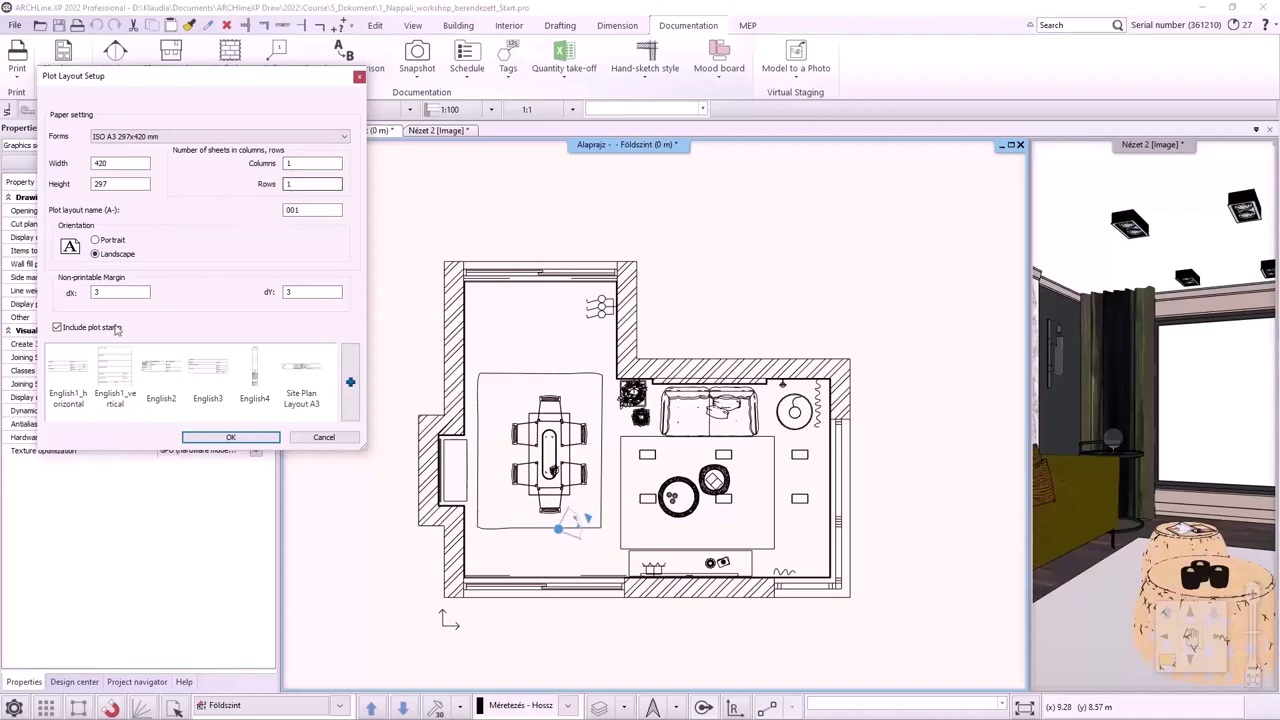
{"action": "left_click", "coordinate": [57, 328]}
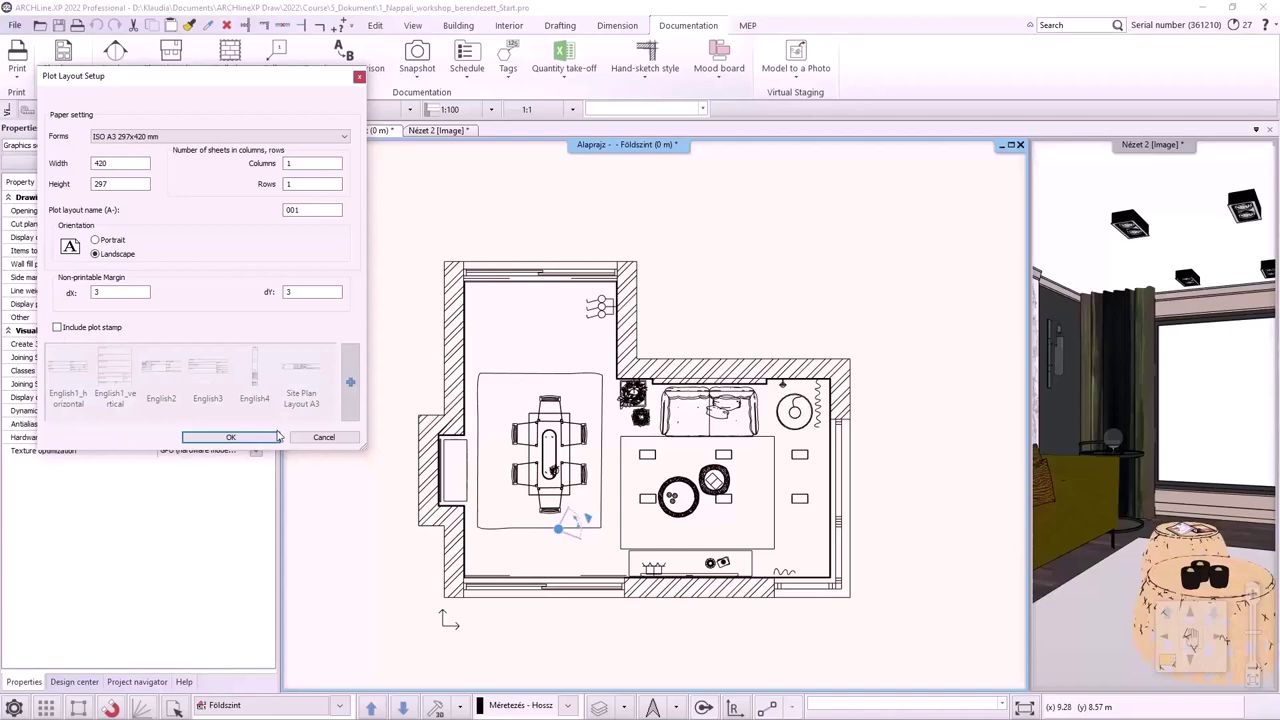
{"action": "left_click", "coordinate": [231, 437]}
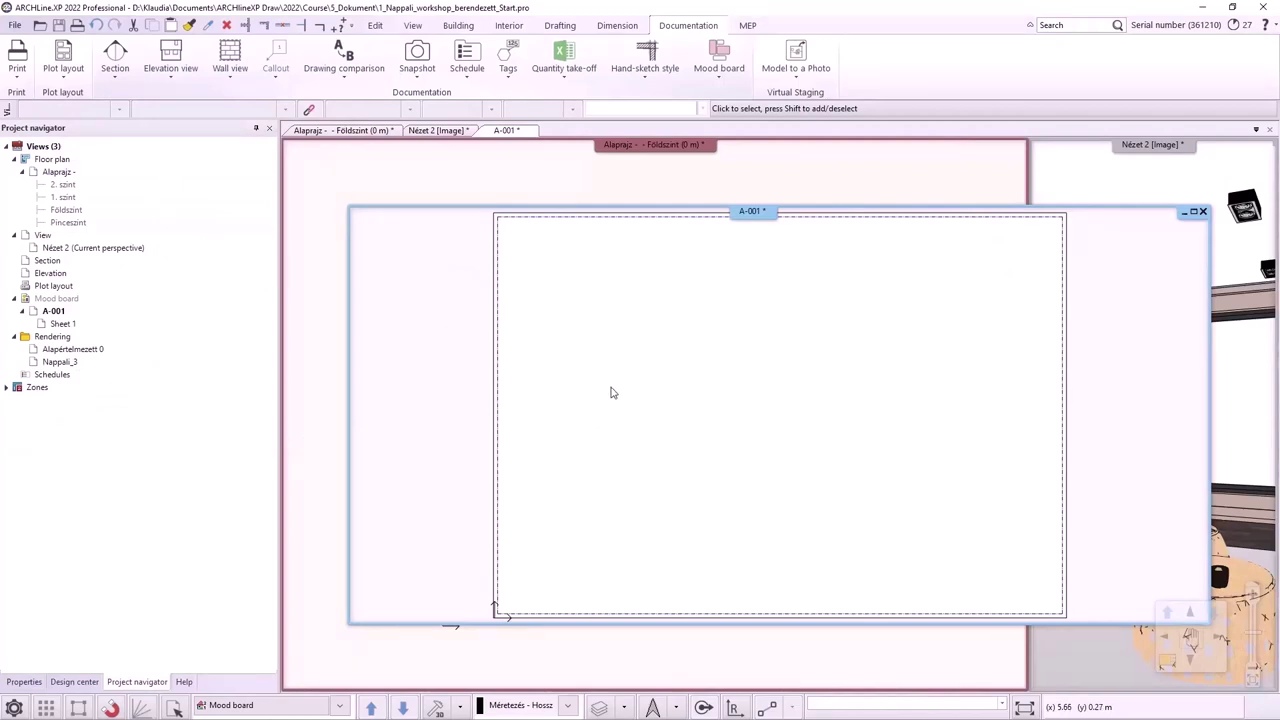
Insert Course\5_Dokument\Kepek\interior_01.jpg as a raster image in the middle of the sheet.
{"action": "left_click", "coordinate": [726, 82]}
{"action": "left_click", "coordinate": [728, 124]}
{"action": "double_click", "coordinate": [150, 161]}
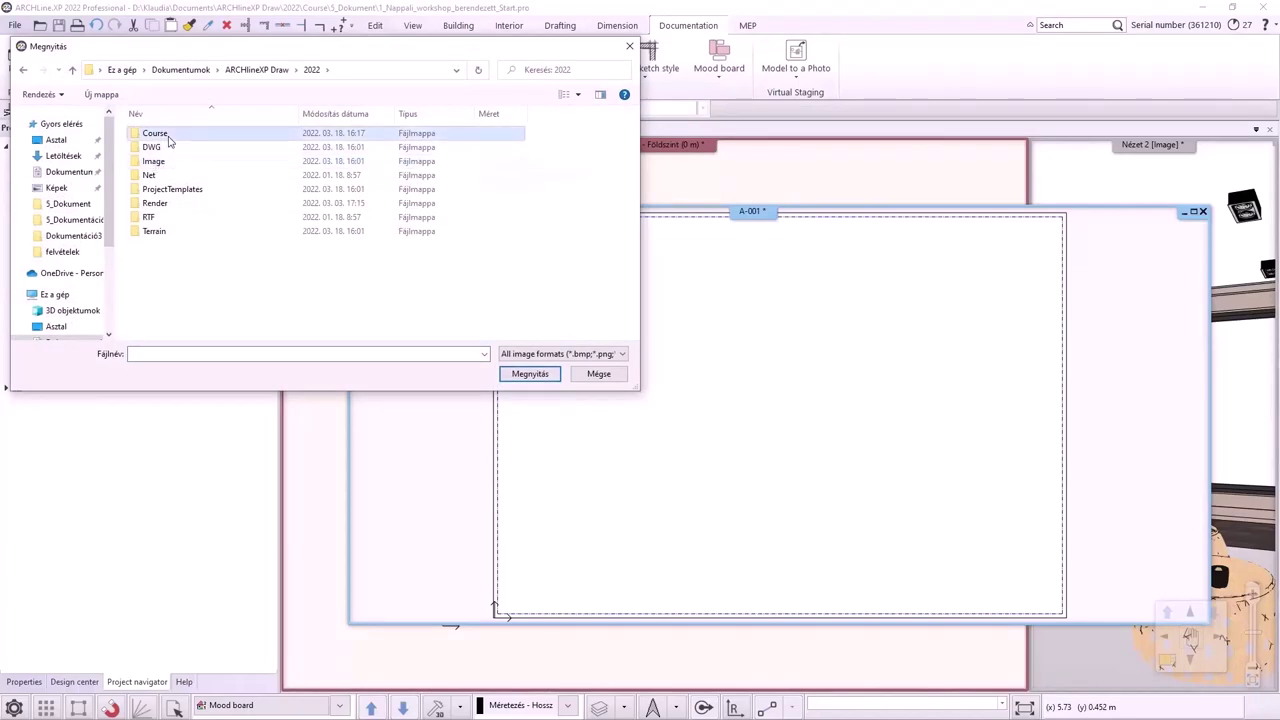
{"action": "double_click", "coordinate": [155, 133]}
{"action": "double_click", "coordinate": [160, 189]}
{"action": "double_click", "coordinate": [234, 150]}
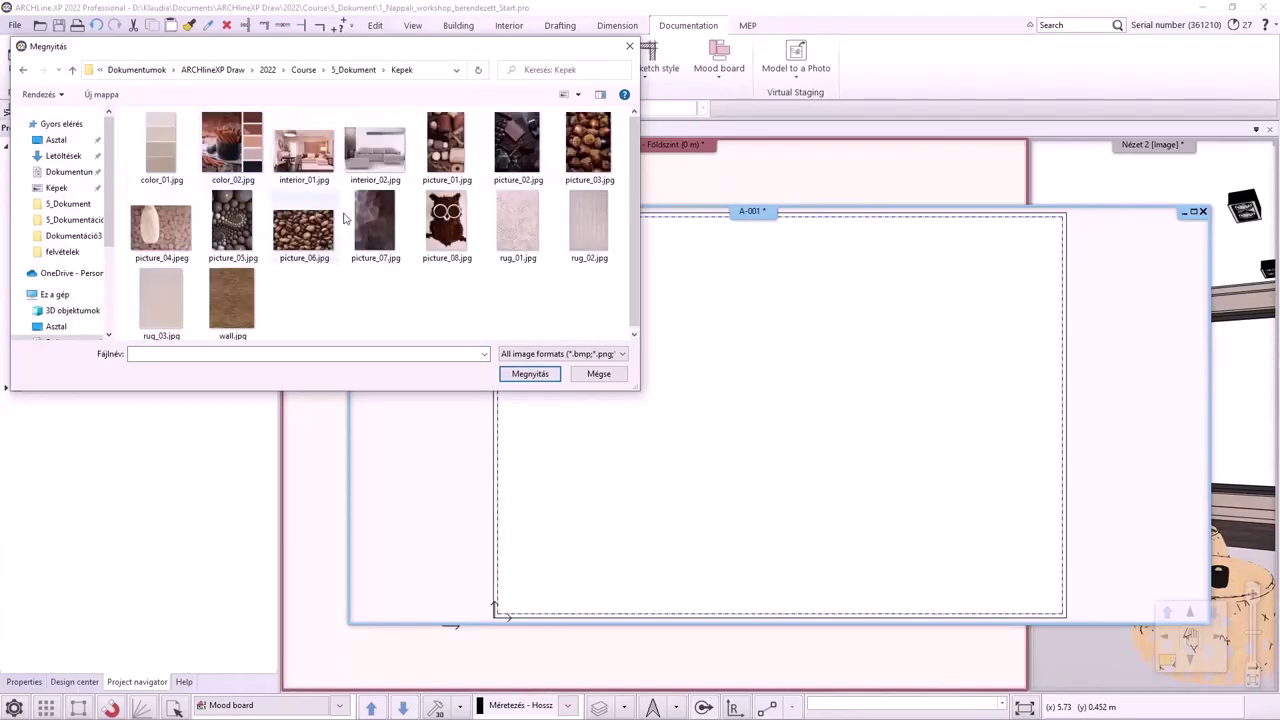
{"action": "double_click", "coordinate": [324, 161]}
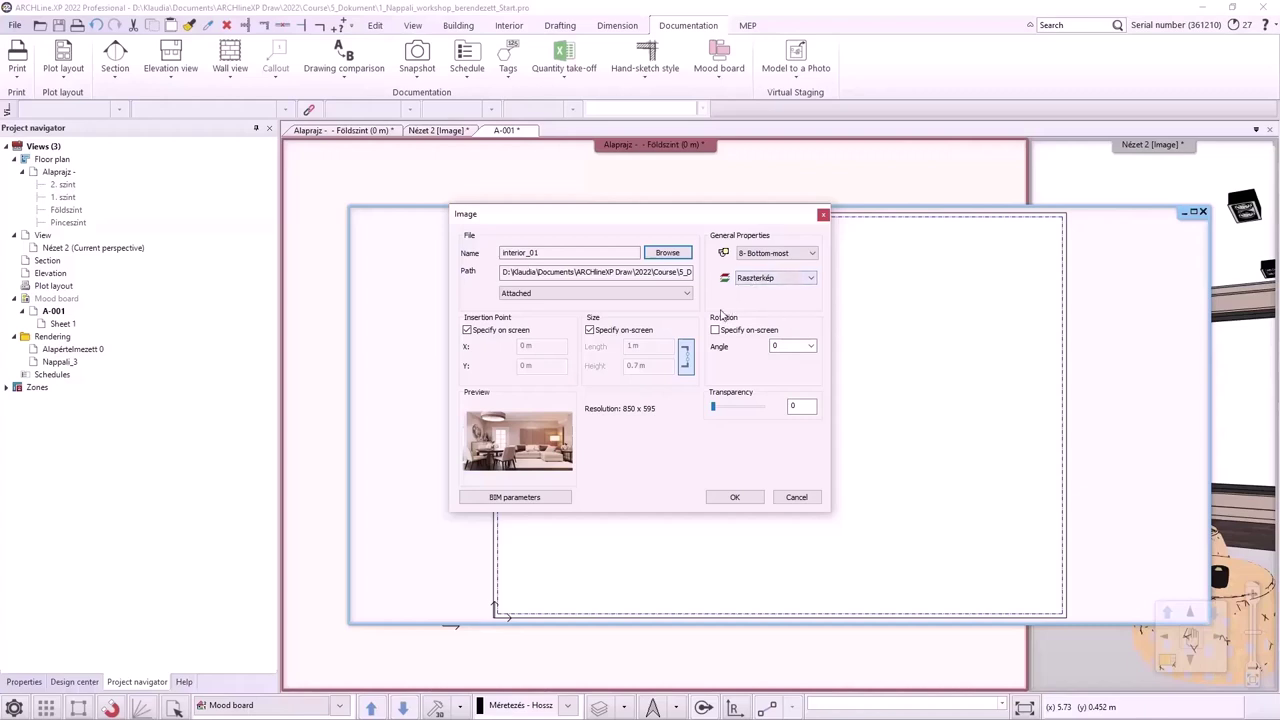
{"action": "left_click", "coordinate": [724, 497]}
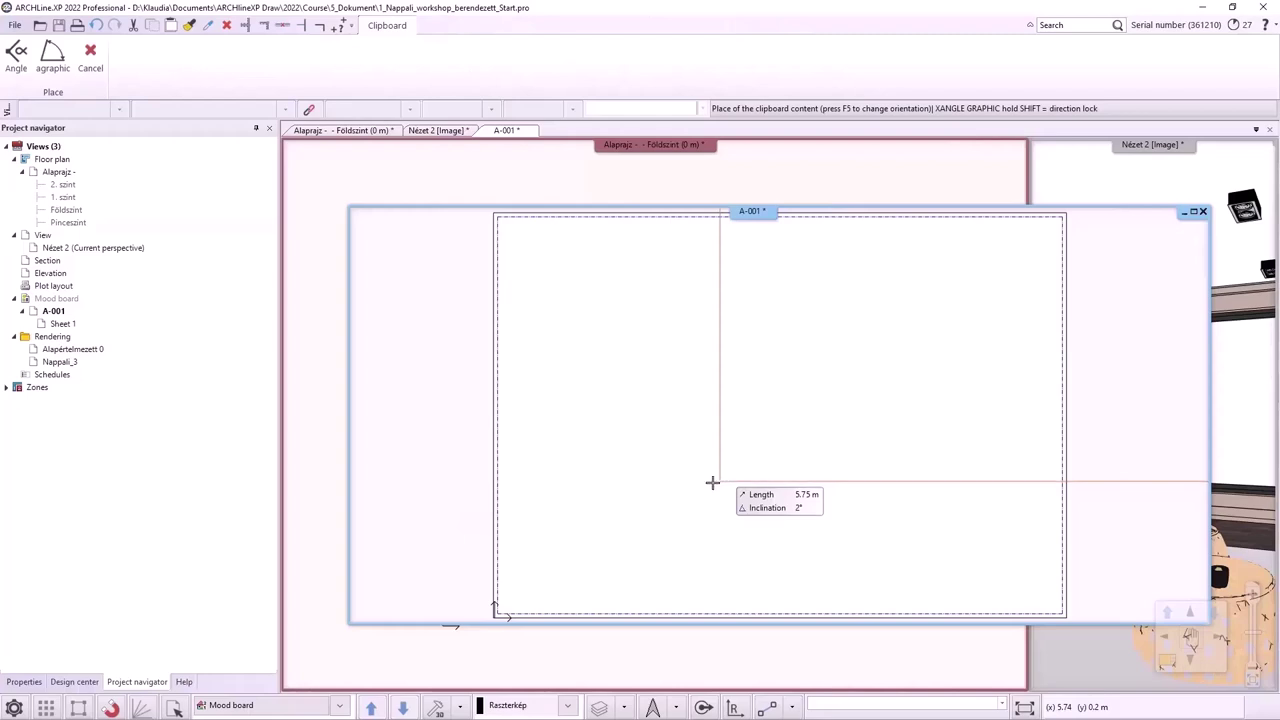
{"action": "left_click", "coordinate": [644, 538]}
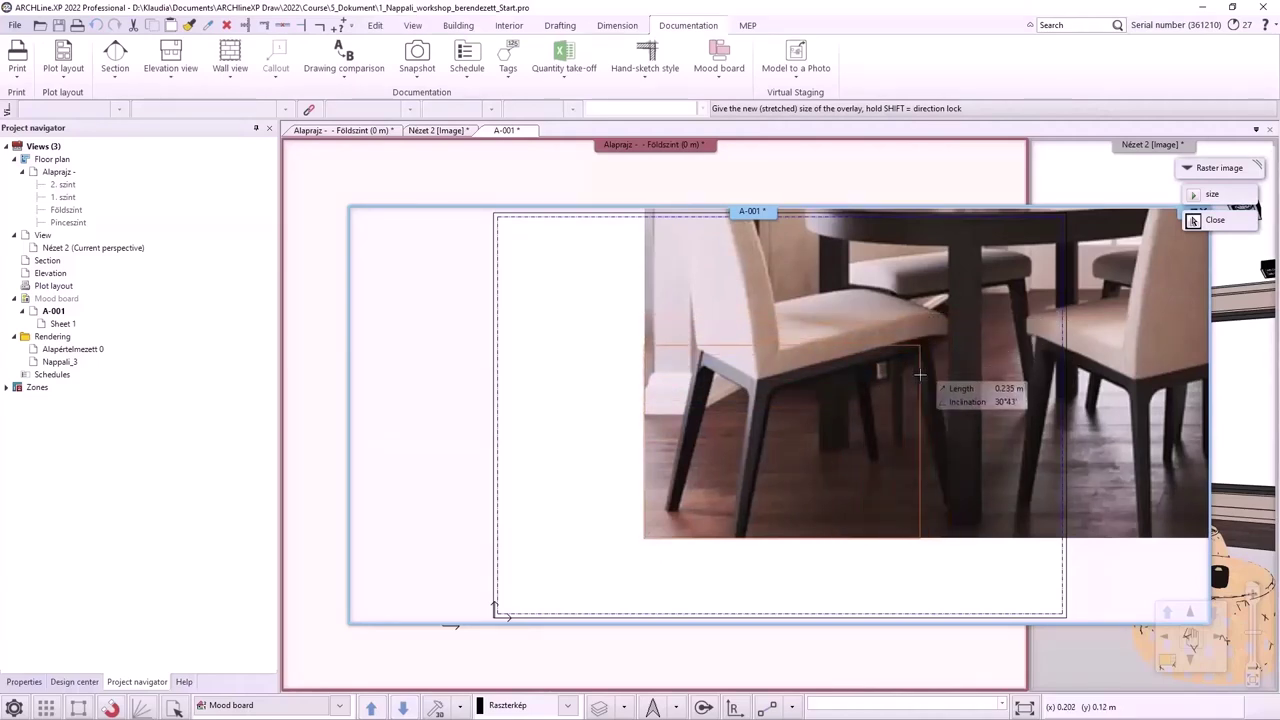
{"action": "left_click", "coordinate": [918, 381]}
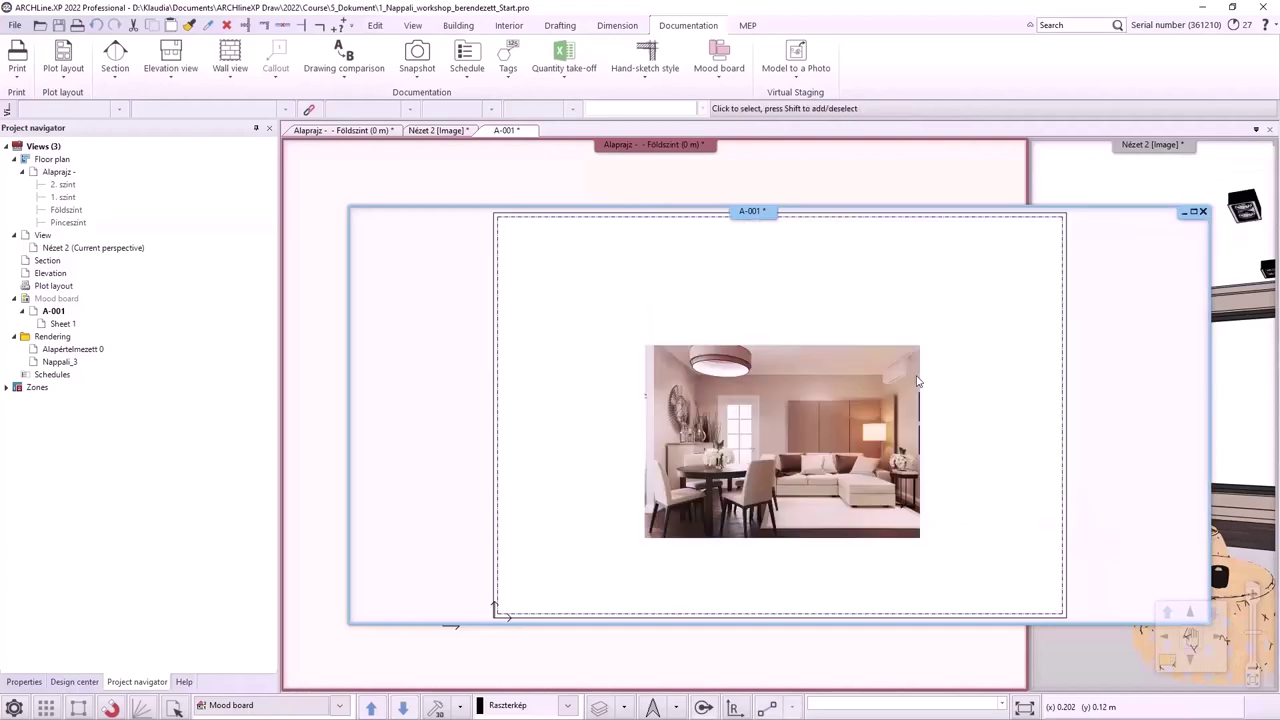
Set the interior photo's X size to 0.1 m in Properties.
{"action": "left_click", "coordinate": [782, 455]}
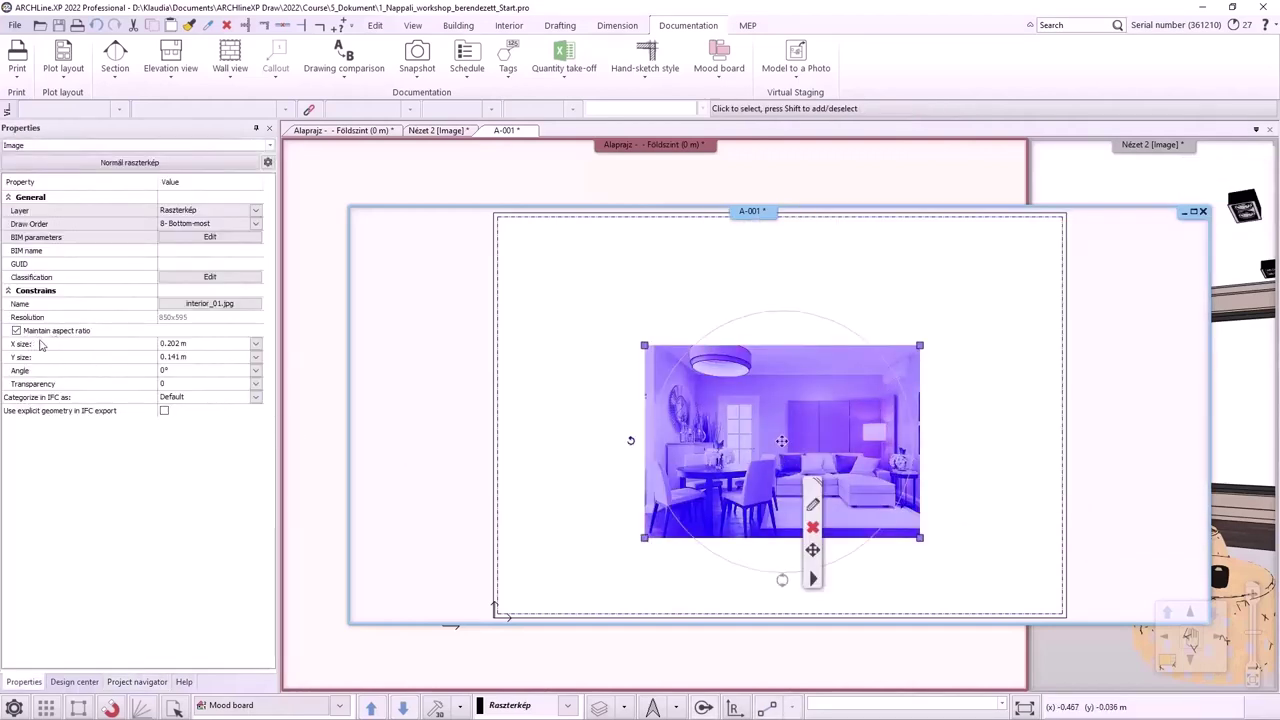
{"action": "left_click", "coordinate": [185, 347]}
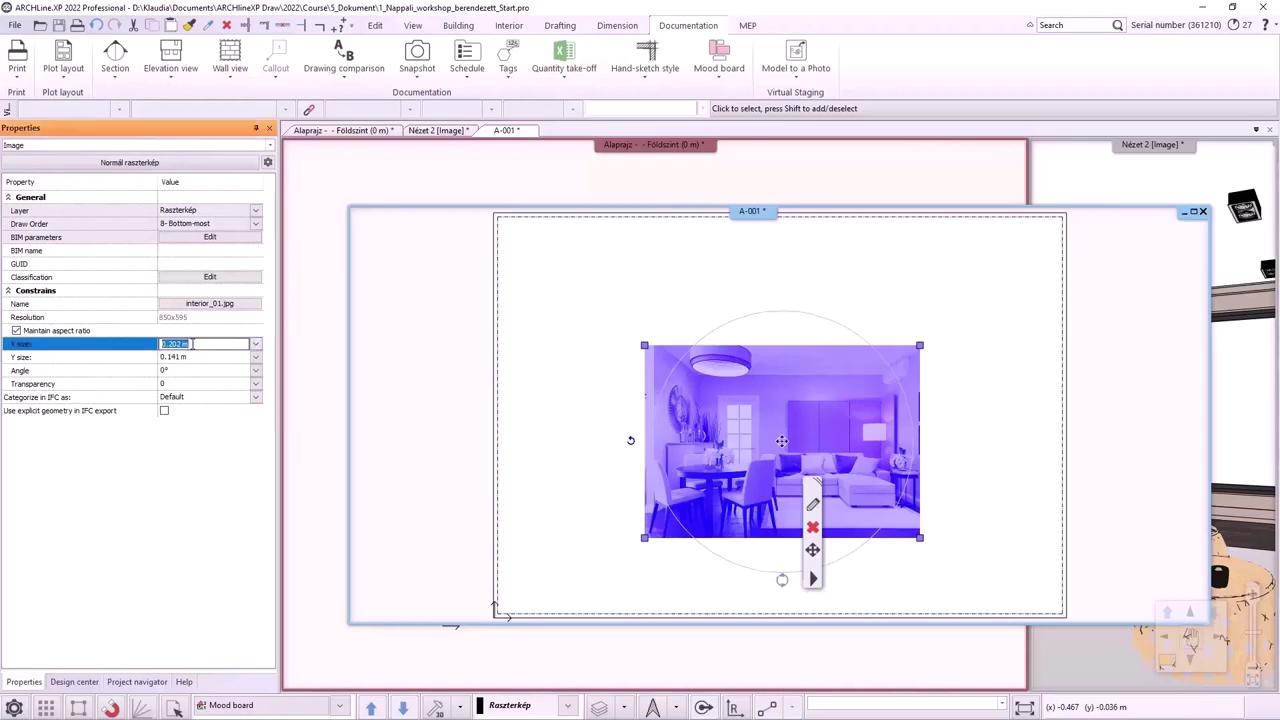
{"action": "left_click_drag", "start_coordinate": [187, 344], "coordinate": [174, 344]}
{"action": "type", "text": "0.1"}
{"action": "key", "text": "Return"}
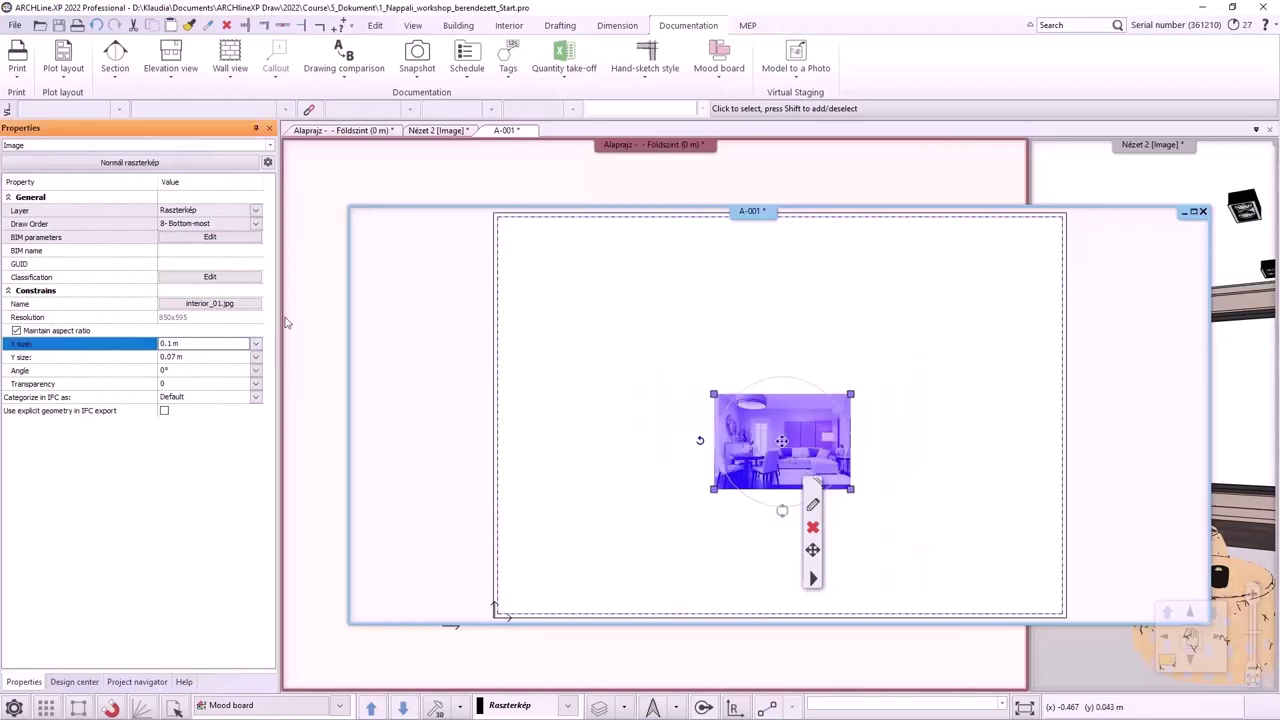
Stretch the photo larger by its corner and move it nearer the sheet centre.
{"action": "left_click", "coordinate": [853, 400]}
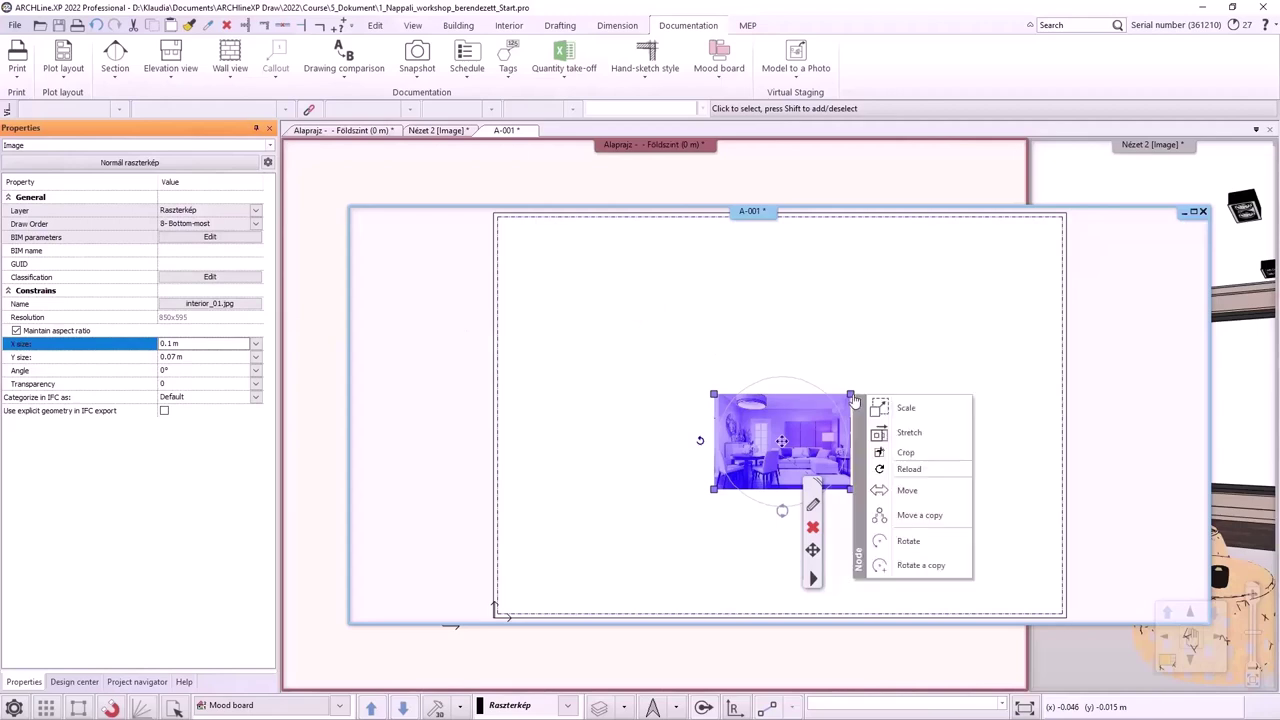
{"action": "left_click", "coordinate": [907, 414]}
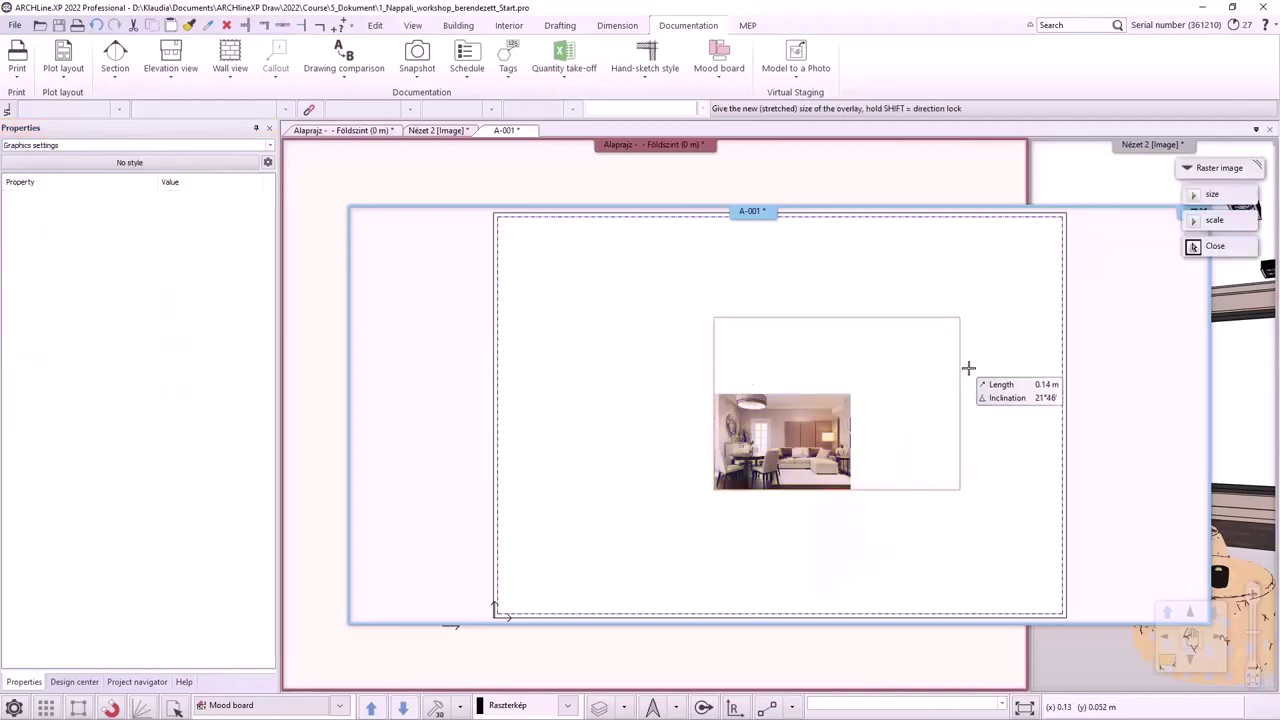
{"action": "left_click", "coordinate": [968, 370]}
{"action": "left_click", "coordinate": [843, 400]}
{"action": "left_click", "coordinate": [843, 400]}
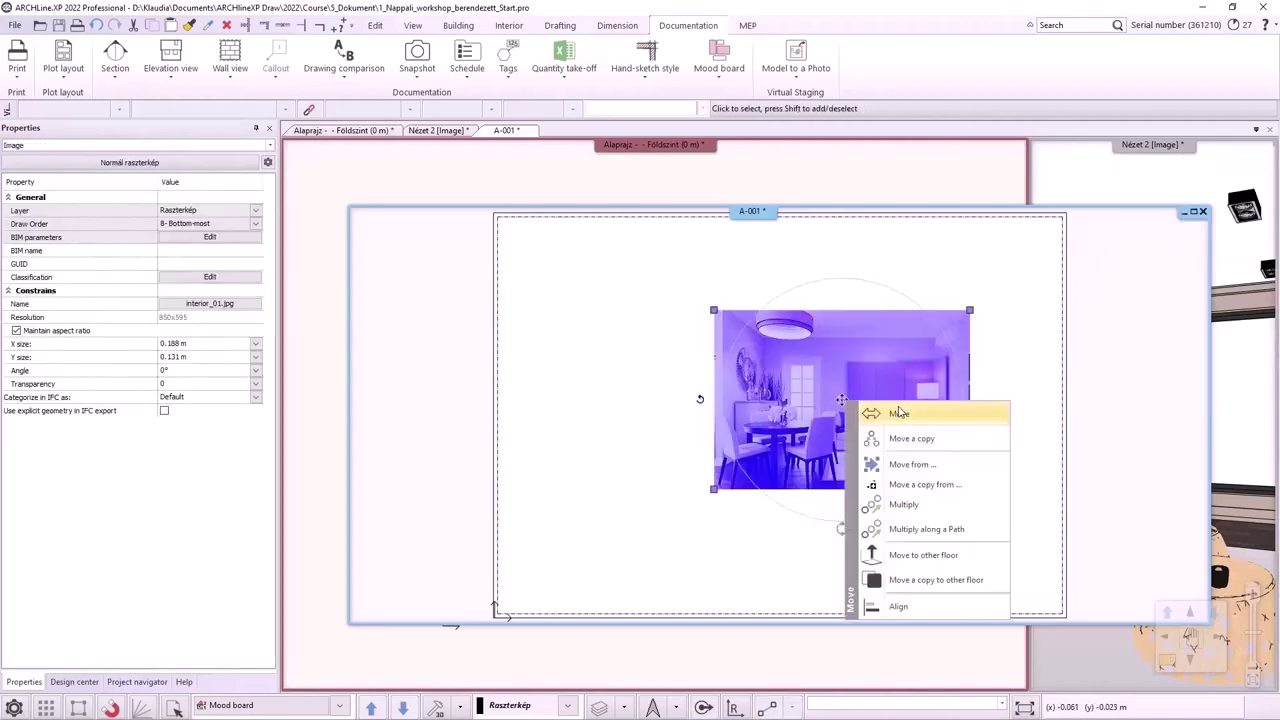
{"action": "left_click", "coordinate": [880, 414]}
{"action": "left_click", "coordinate": [795, 445]}
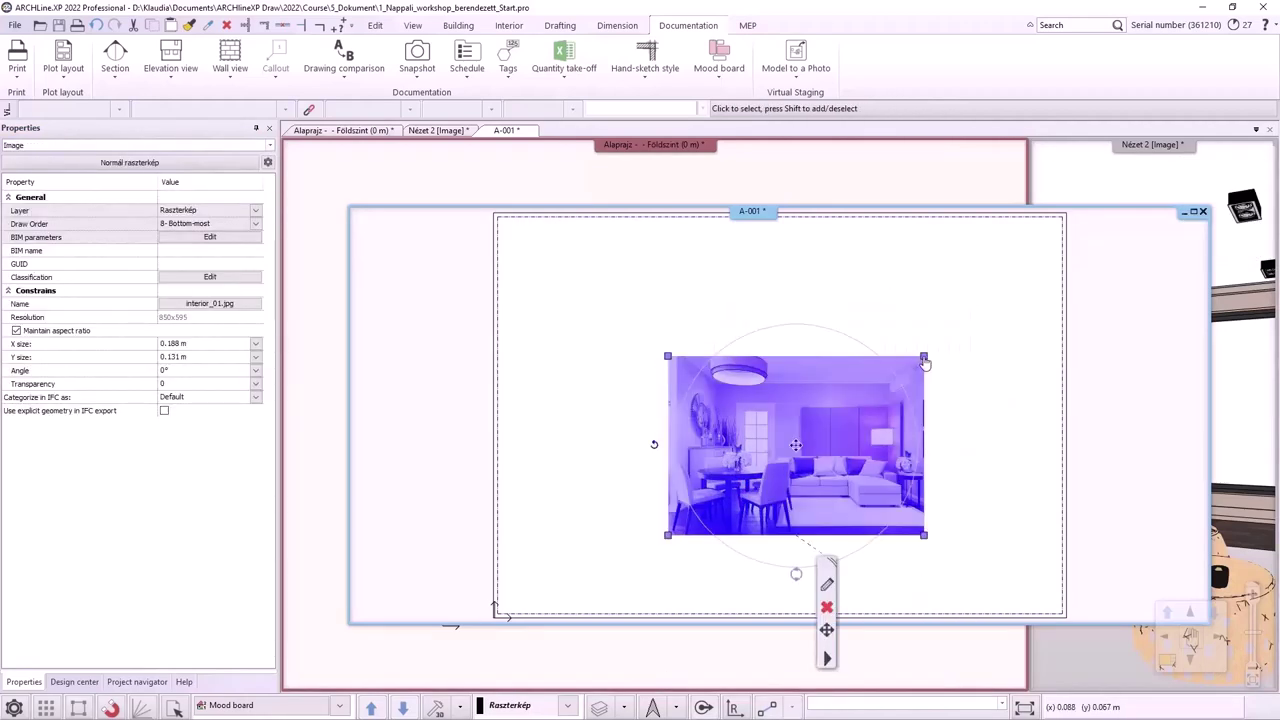
Stretch the photo's corner again, then undo the squashed result.
{"action": "left_click", "coordinate": [922, 357]}
{"action": "left_click", "coordinate": [1040, 394]}
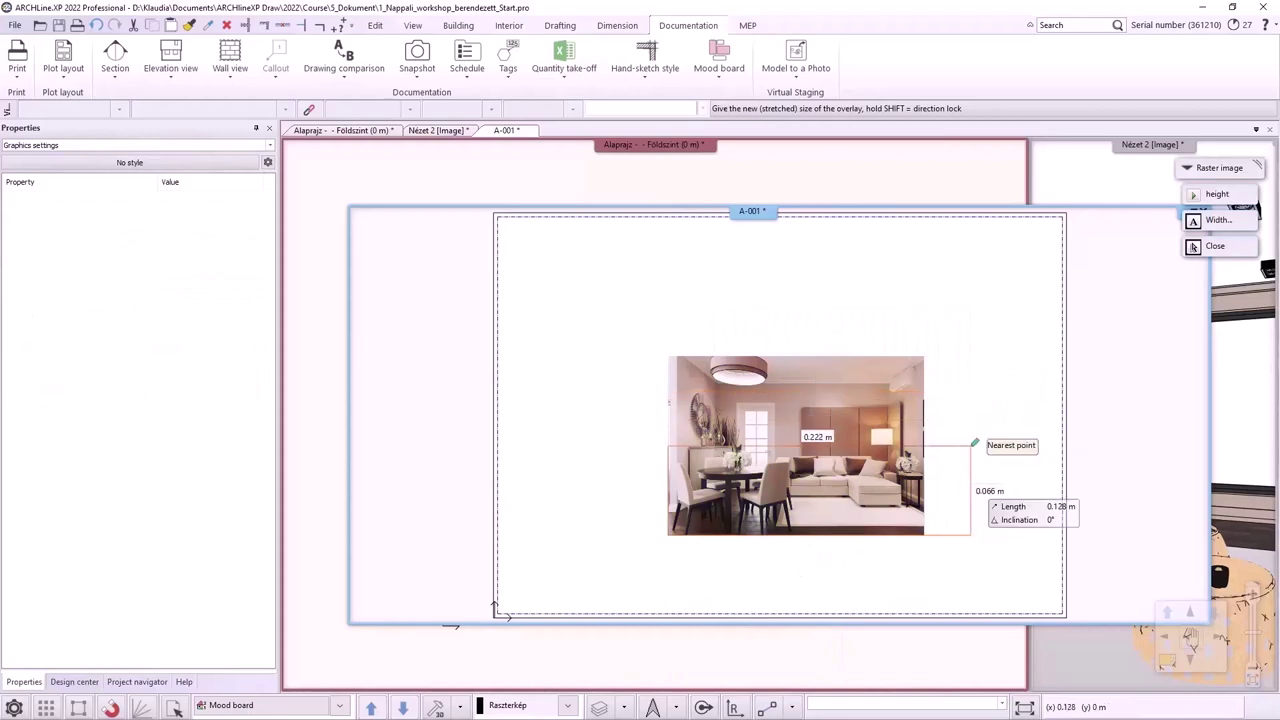
{"action": "left_click", "coordinate": [930, 448]}
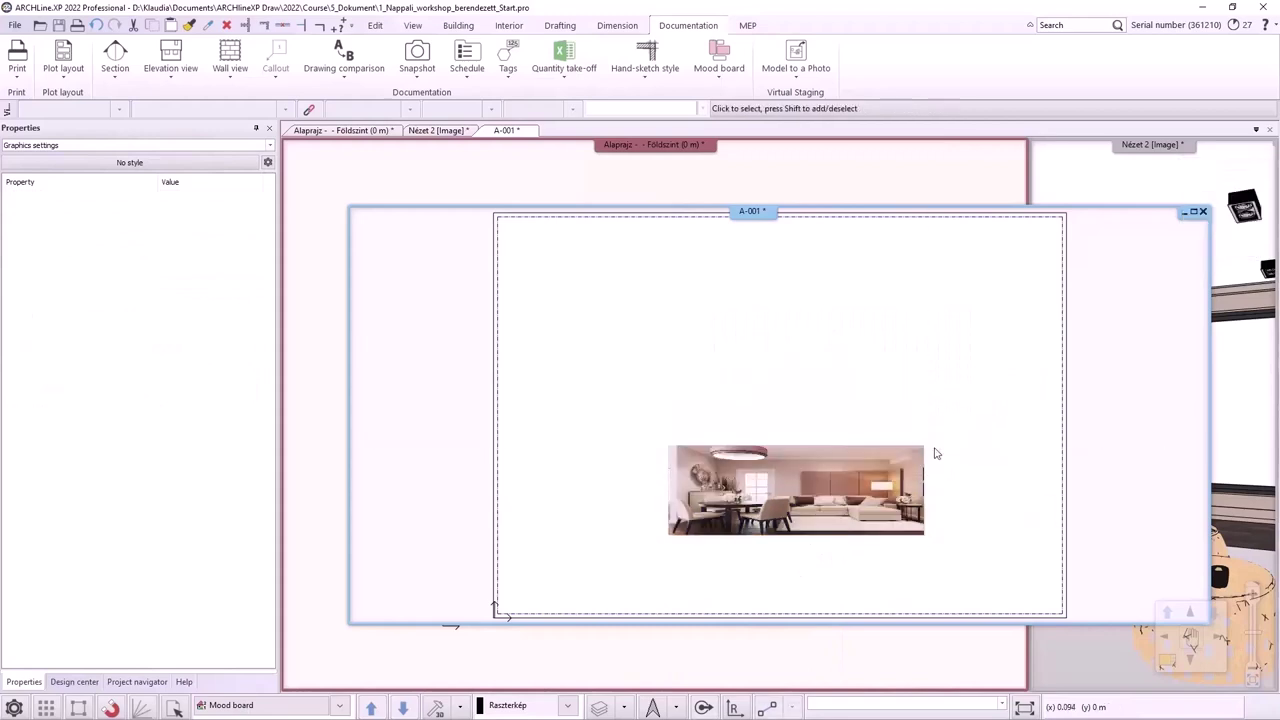
{"action": "left_click", "coordinate": [97, 25]}
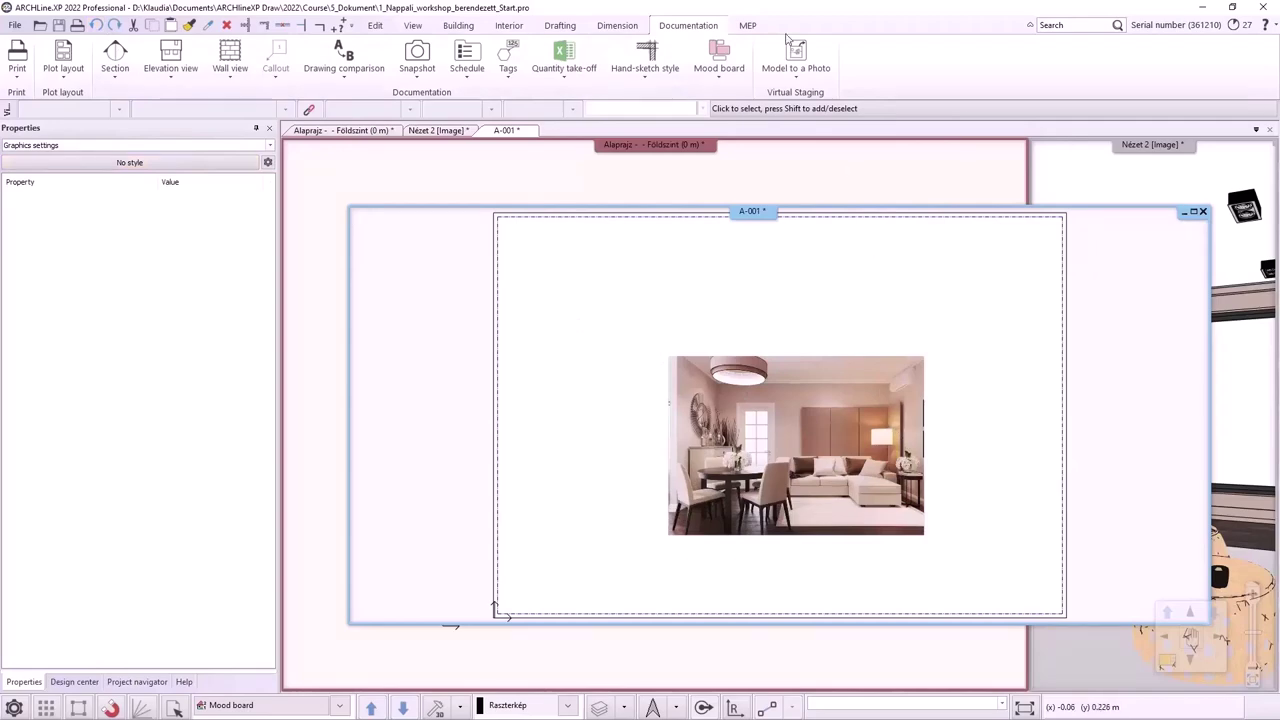
Tile ARCHLine beside File Explorer's Kepek folder and place picture_05 (spheres) on the sheet.
{"action": "left_click_drag", "start_coordinate": [765, 12], "coordinate": [3, 298]}
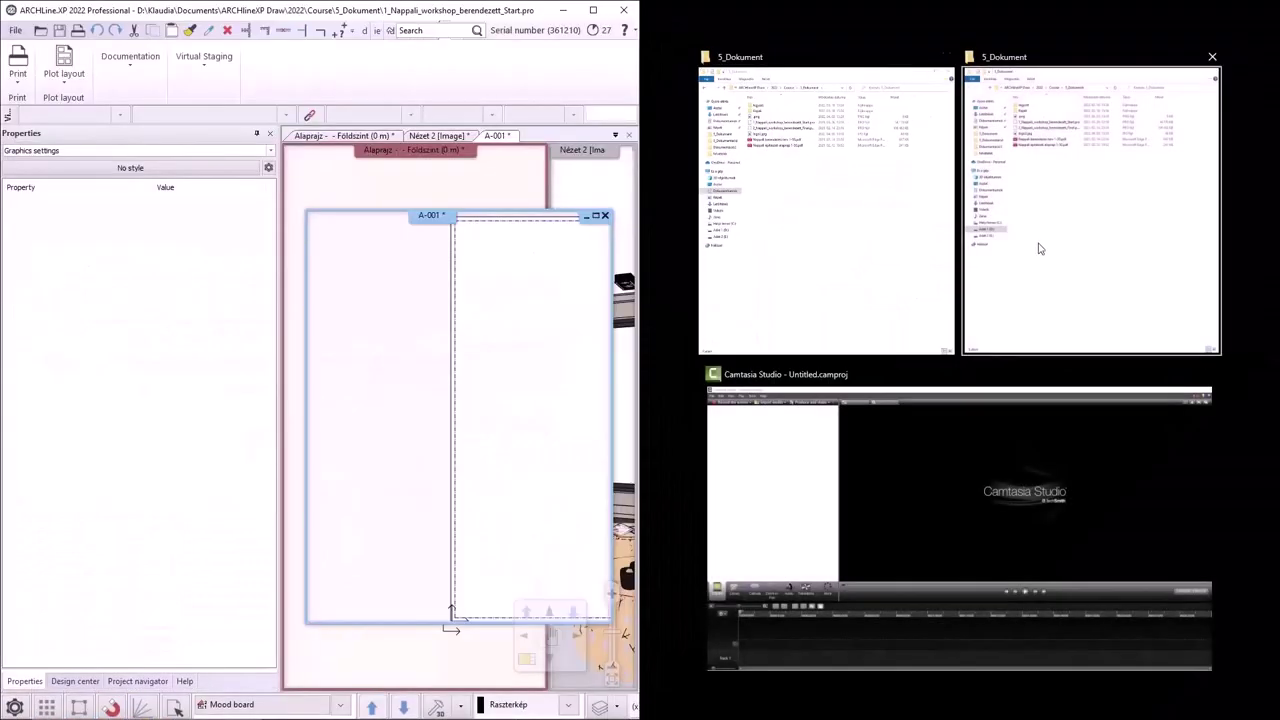
{"action": "left_click", "coordinate": [1040, 249]}
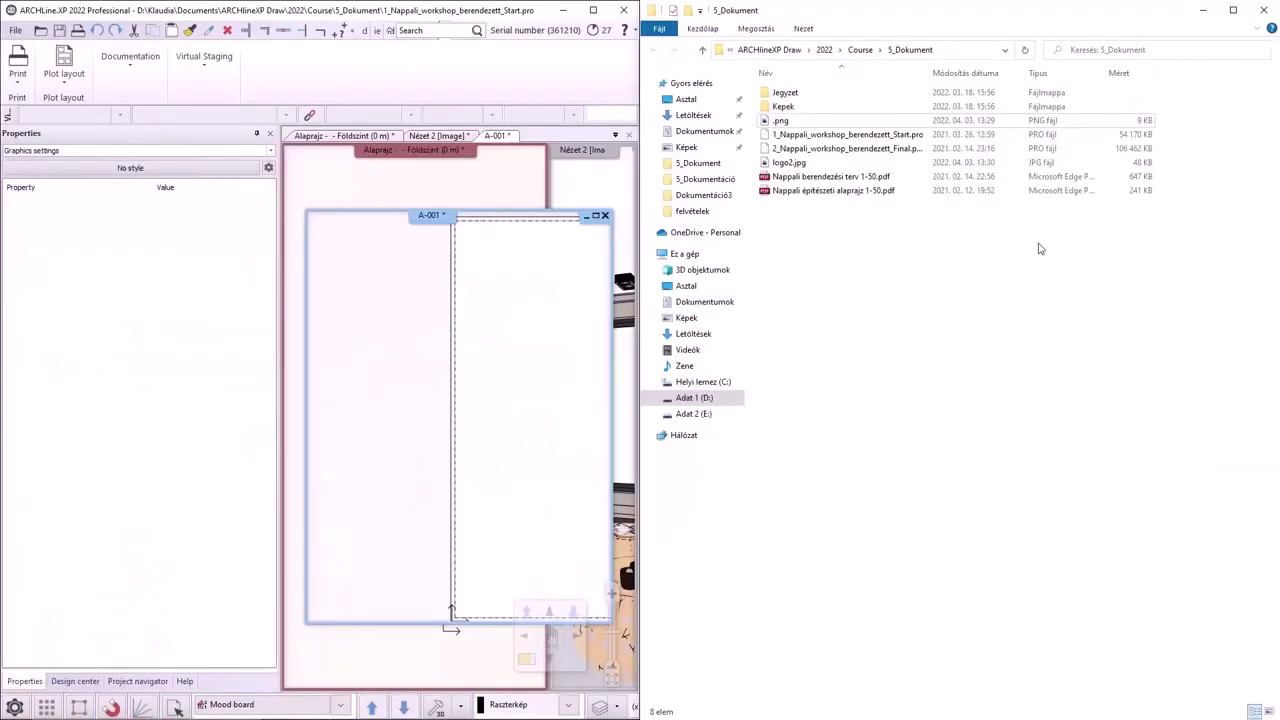
{"action": "double_click", "coordinate": [783, 106]}
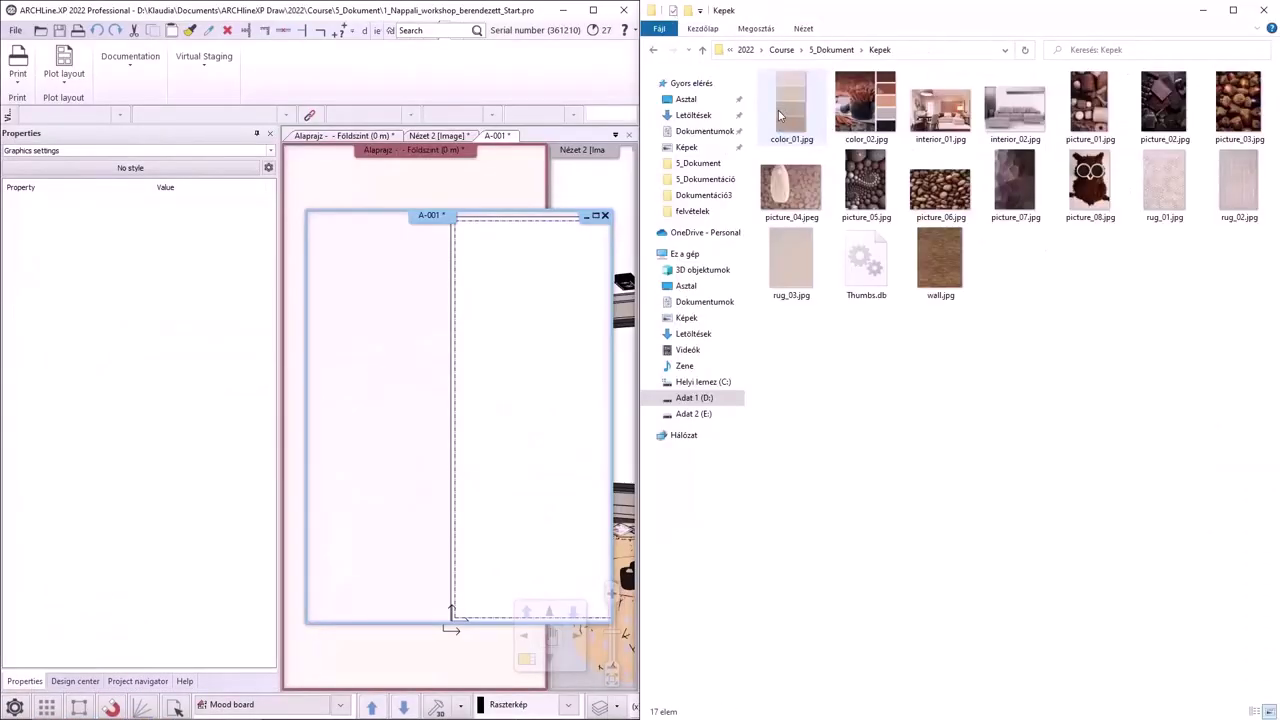
{"action": "left_click", "coordinate": [595, 215]}
{"action": "scroll", "coordinate": [475, 368], "scroll_direction": "down", "scroll_amount": 3}
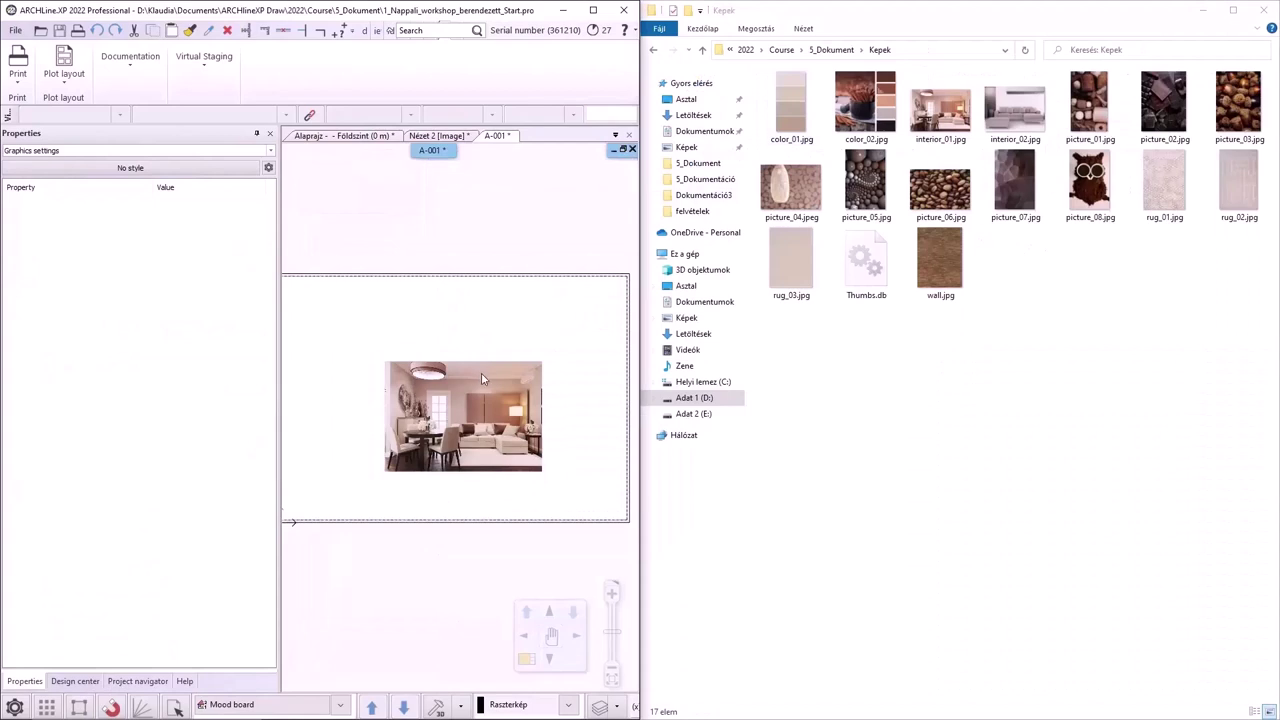
{"action": "left_click_drag", "start_coordinate": [866, 185], "coordinate": [360, 339]}
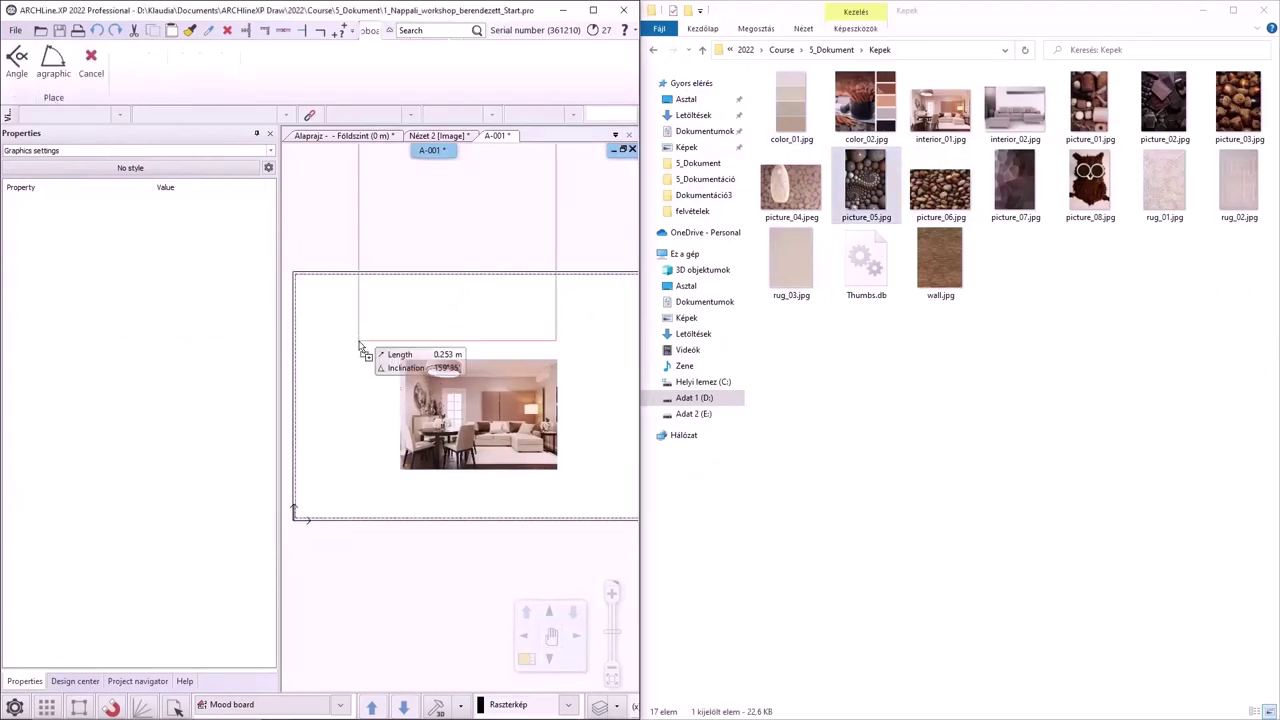
{"action": "left_click", "coordinate": [350, 395]}
Place picture_07, rug_02, interior_02 and color_02 around the living-room photo, then maximize ARCHLine.
{"action": "left_click_drag", "start_coordinate": [1015, 185], "coordinate": [368, 456]}
{"action": "left_click", "coordinate": [428, 492]}
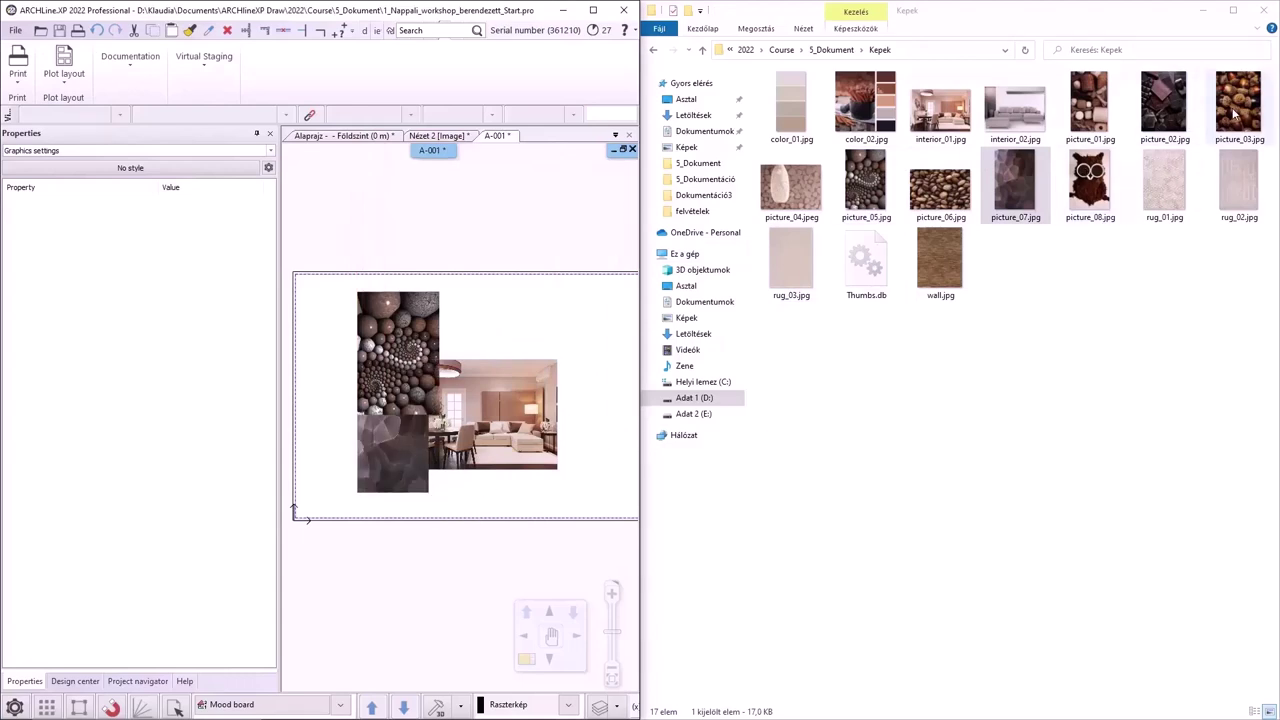
{"action": "left_click_drag", "start_coordinate": [1218, 197], "coordinate": [477, 306]}
{"action": "left_click", "coordinate": [515, 340]}
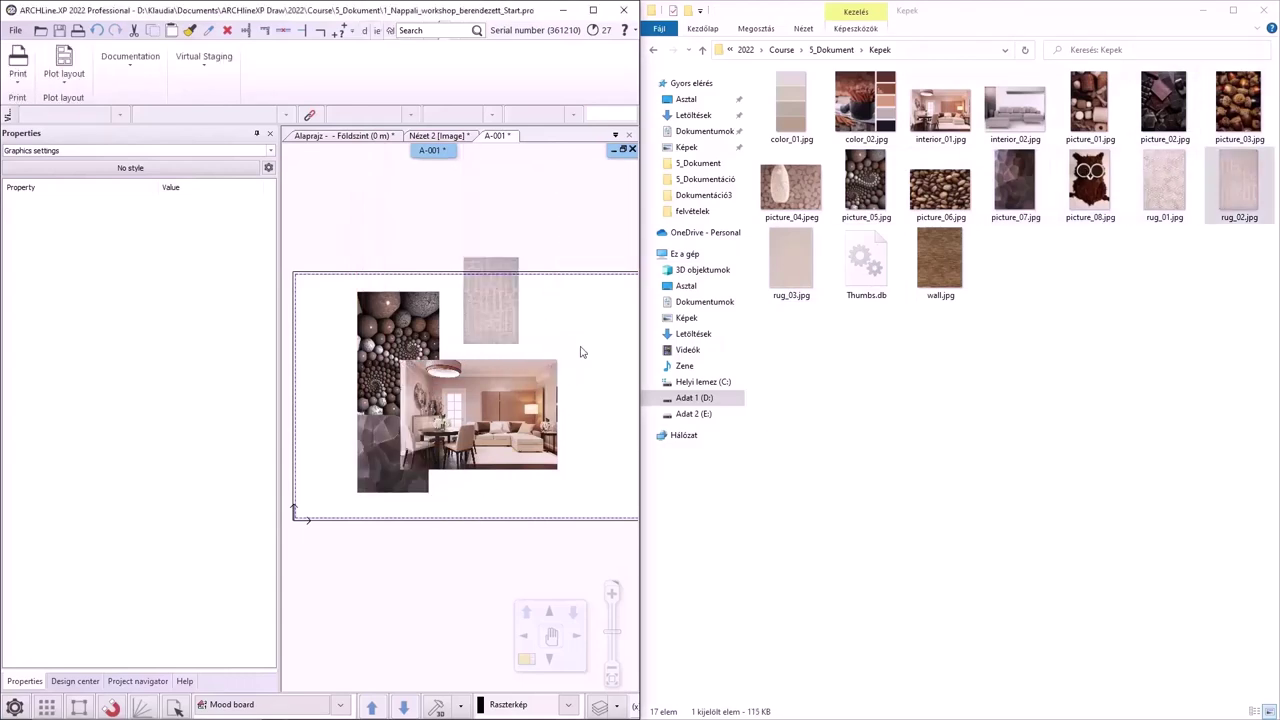
{"action": "left_click_drag", "start_coordinate": [1015, 105], "coordinate": [574, 314]}
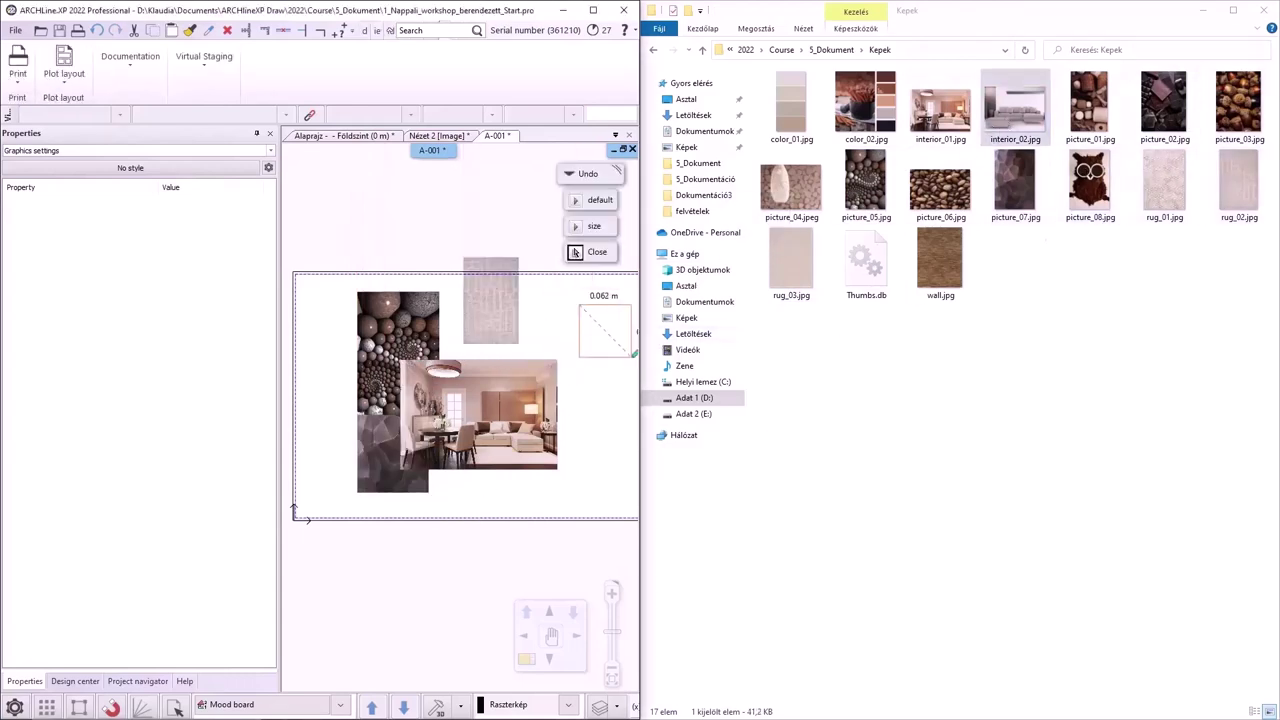
{"action": "left_click", "coordinate": [630, 354]}
{"action": "left_click_drag", "start_coordinate": [868, 118], "coordinate": [454, 365]}
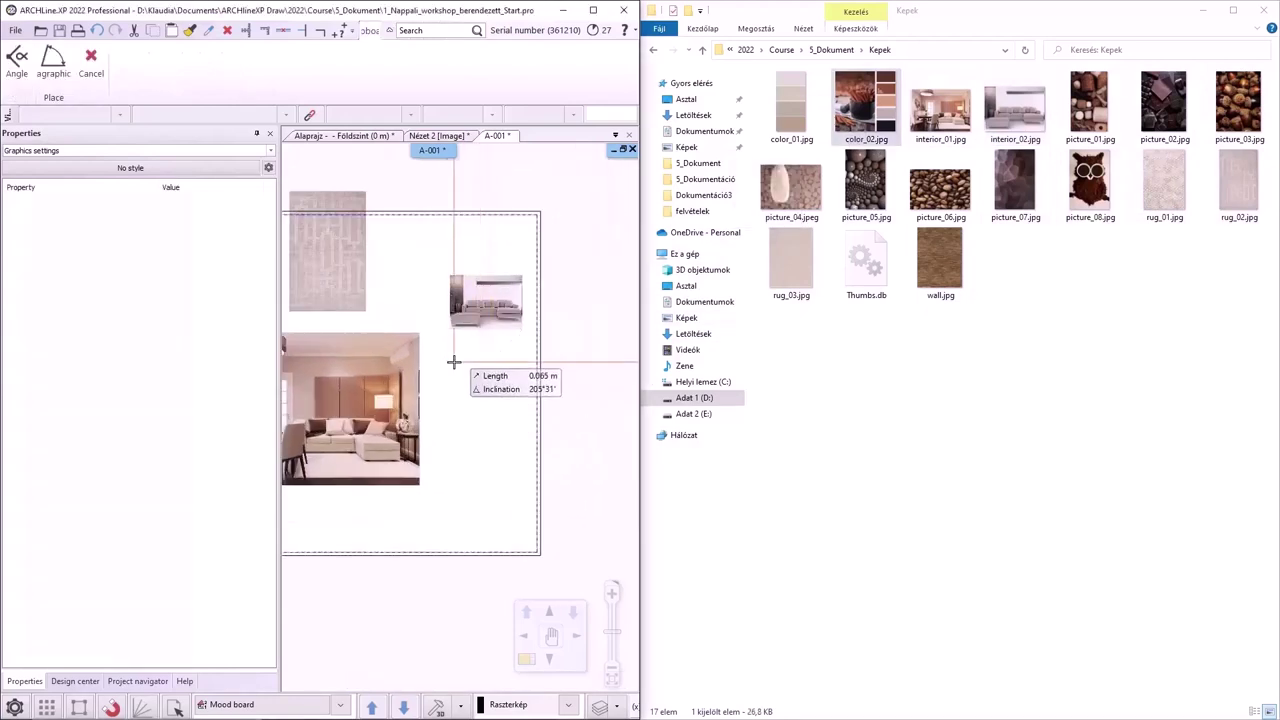
{"action": "left_click", "coordinate": [509, 482]}
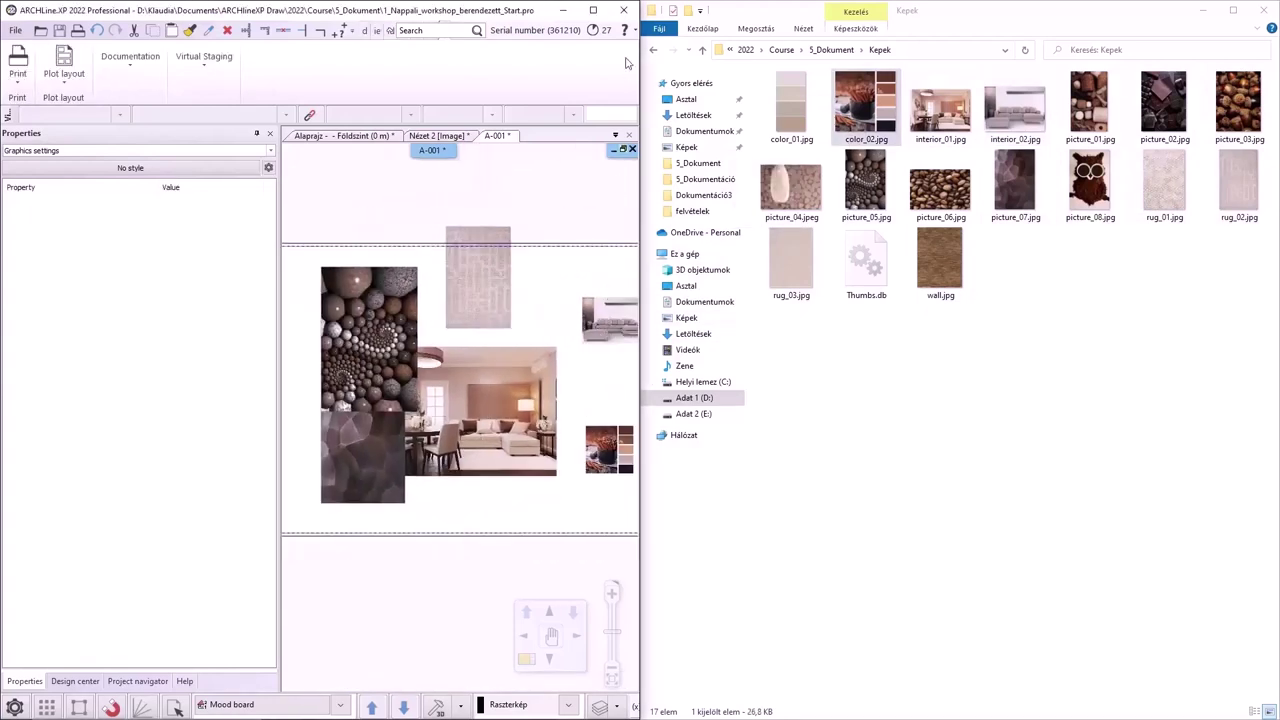
{"action": "left_click", "coordinate": [593, 11]}
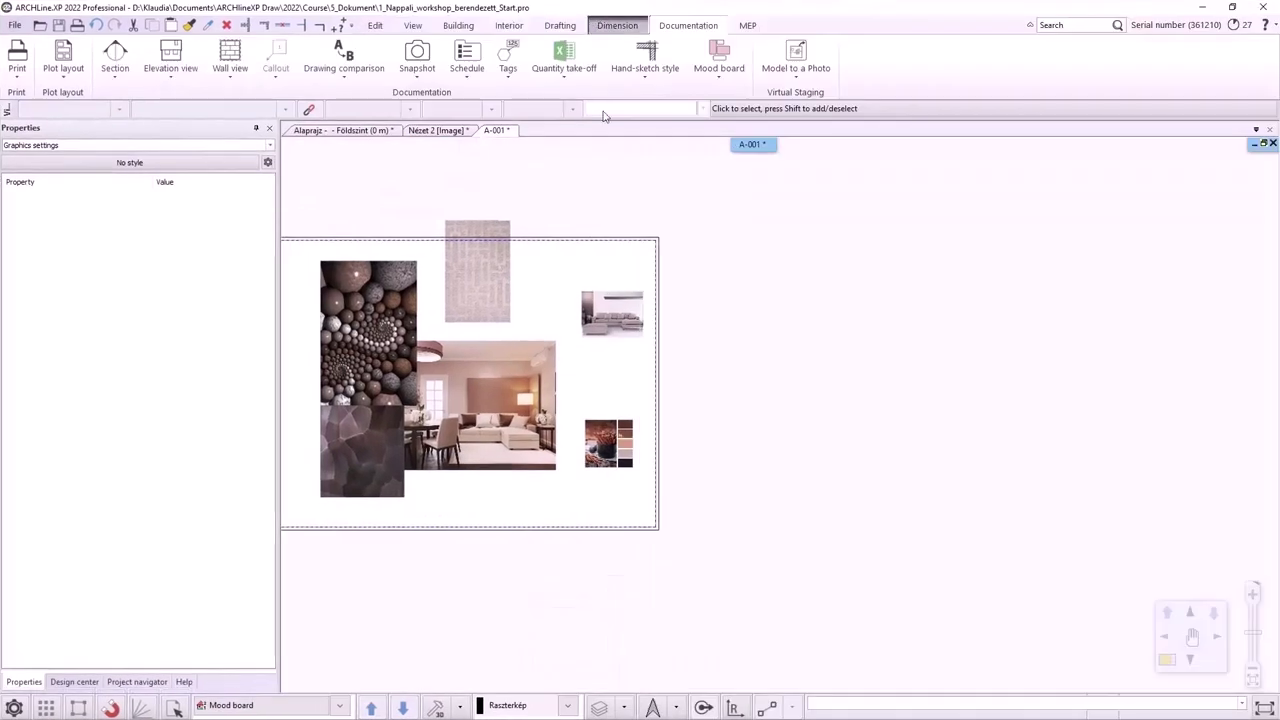
Rotate the rug picture 90° clockwise and move it further right.
{"action": "scroll", "coordinate": [732, 408], "scroll_direction": "up", "scroll_amount": 1}
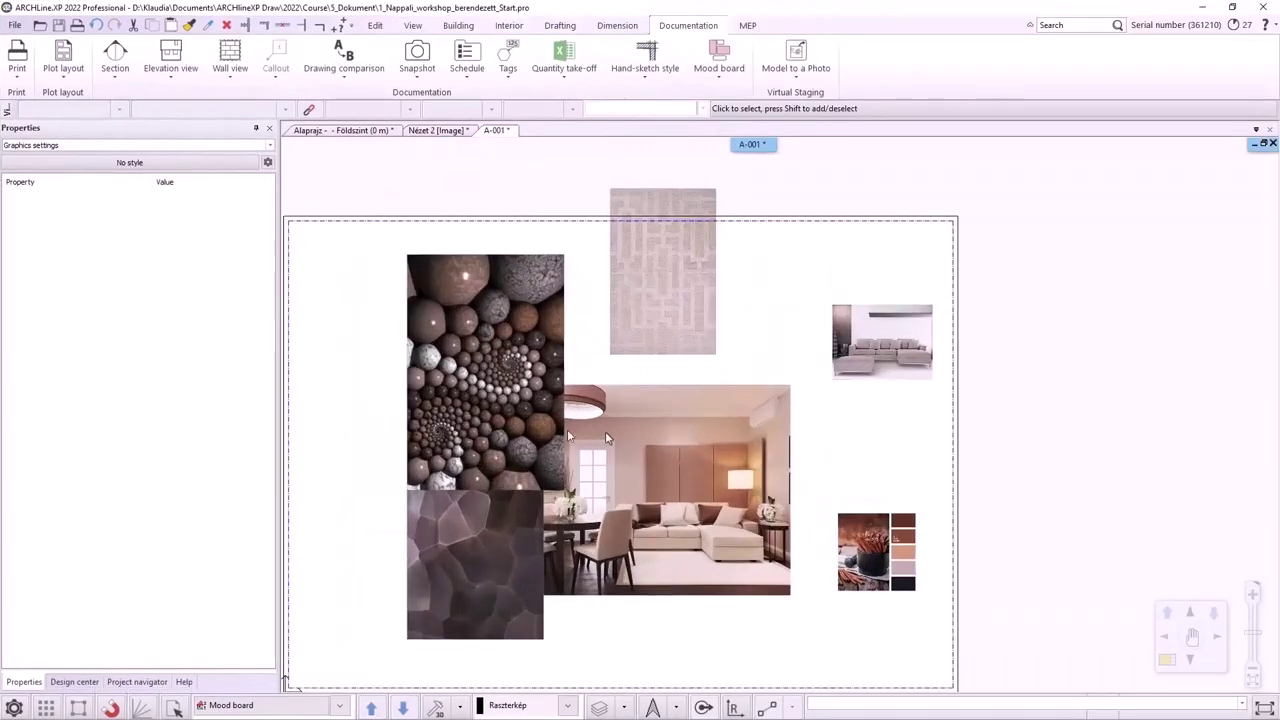
{"action": "left_click", "coordinate": [614, 294]}
{"action": "left_click", "coordinate": [596, 270]}
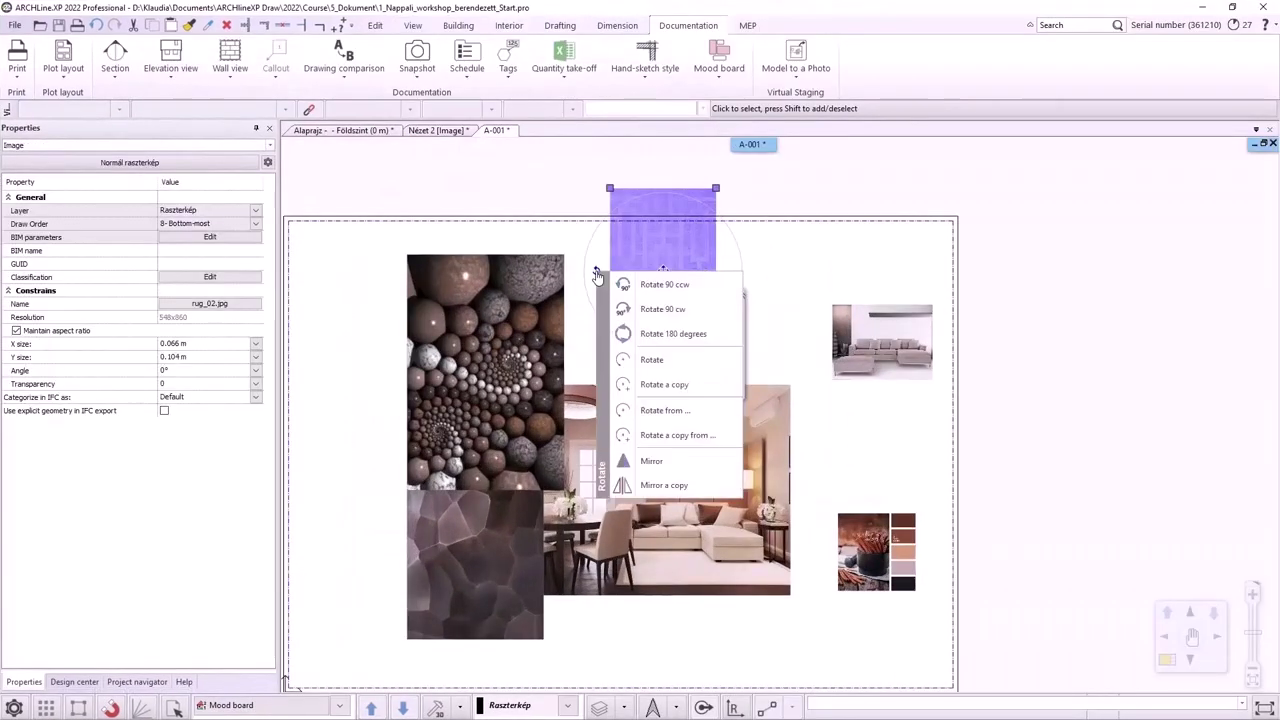
{"action": "left_click", "coordinate": [640, 302]}
{"action": "left_click", "coordinate": [661, 271]}
{"action": "left_click", "coordinate": [720, 281]}
{"action": "left_click", "coordinate": [677, 316]}
Shrink the spheres picture and move it to a new spot.
{"action": "left_click", "coordinate": [503, 322]}
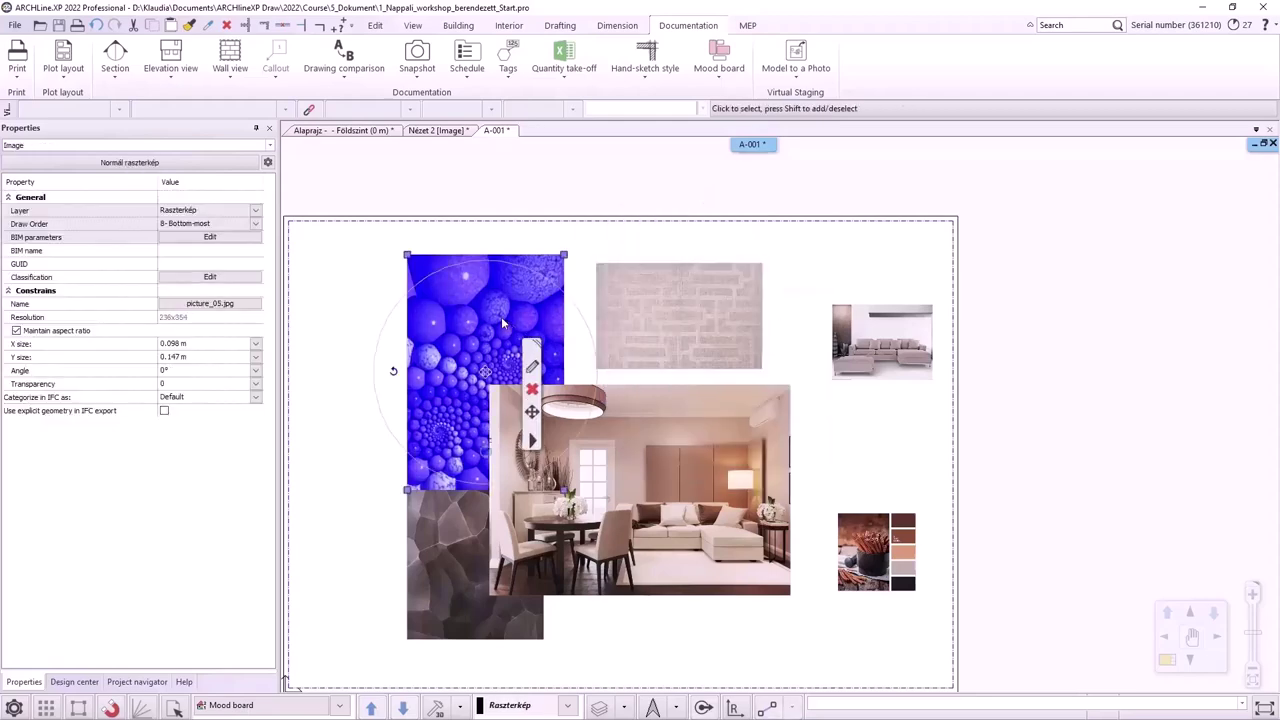
{"action": "left_click", "coordinate": [564, 256]}
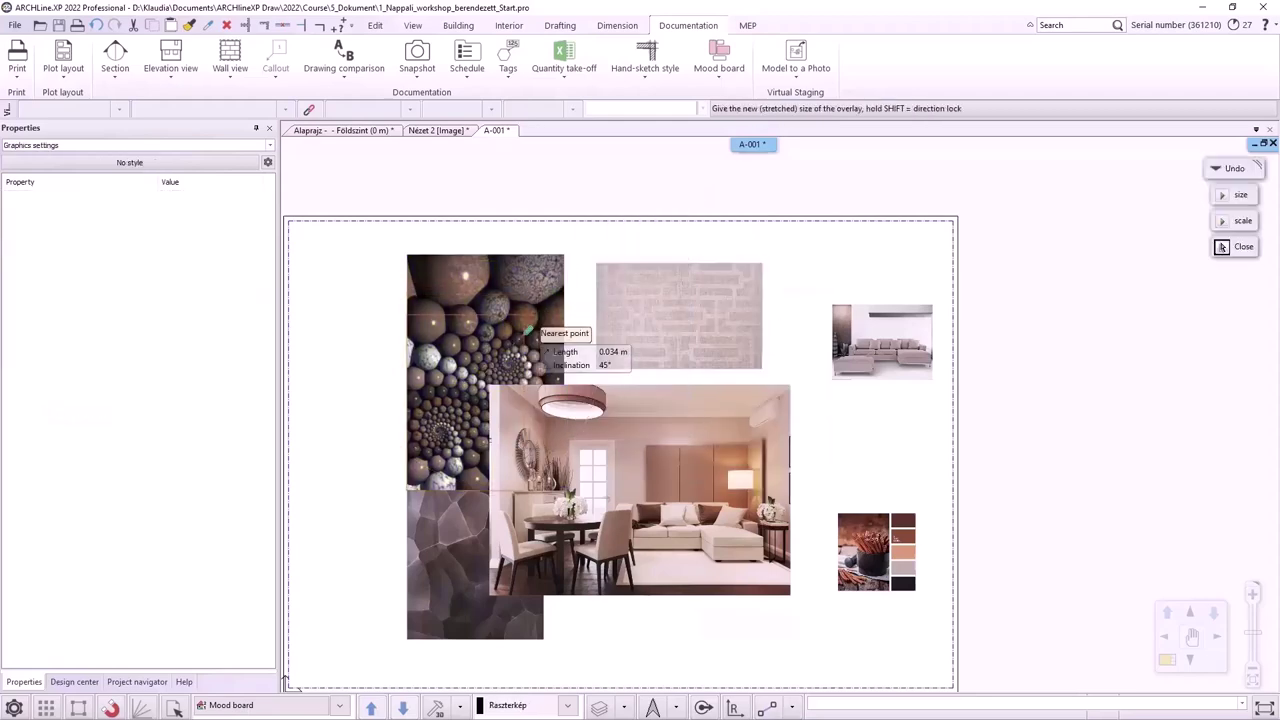
{"action": "left_click", "coordinate": [456, 317]}
{"action": "left_click", "coordinate": [472, 412]}
{"action": "right_click", "coordinate": [466, 410]}
{"action": "left_click", "coordinate": [480, 420]}
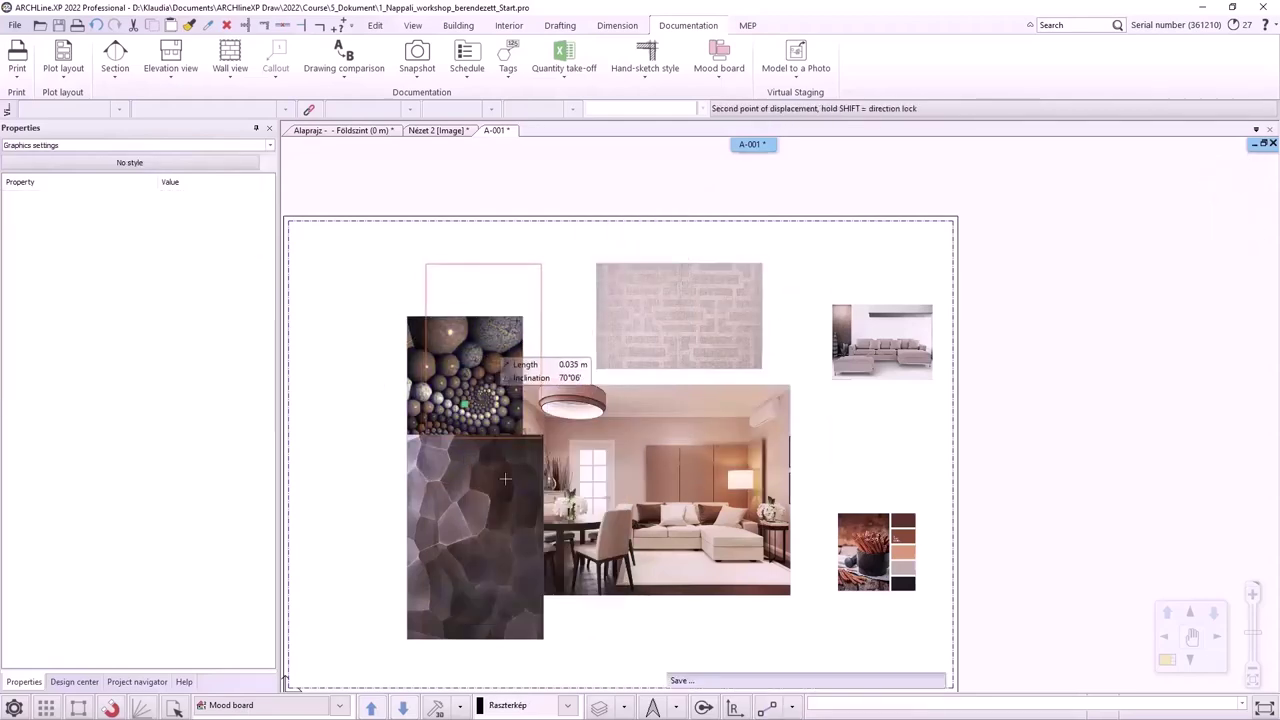
{"action": "left_click", "coordinate": [503, 432]}
{"action": "left_click", "coordinate": [510, 530]}
Shrink the stone picture with the stretch-size command.
{"action": "right_click", "coordinate": [548, 442]}
{"action": "left_click", "coordinate": [590, 448]}
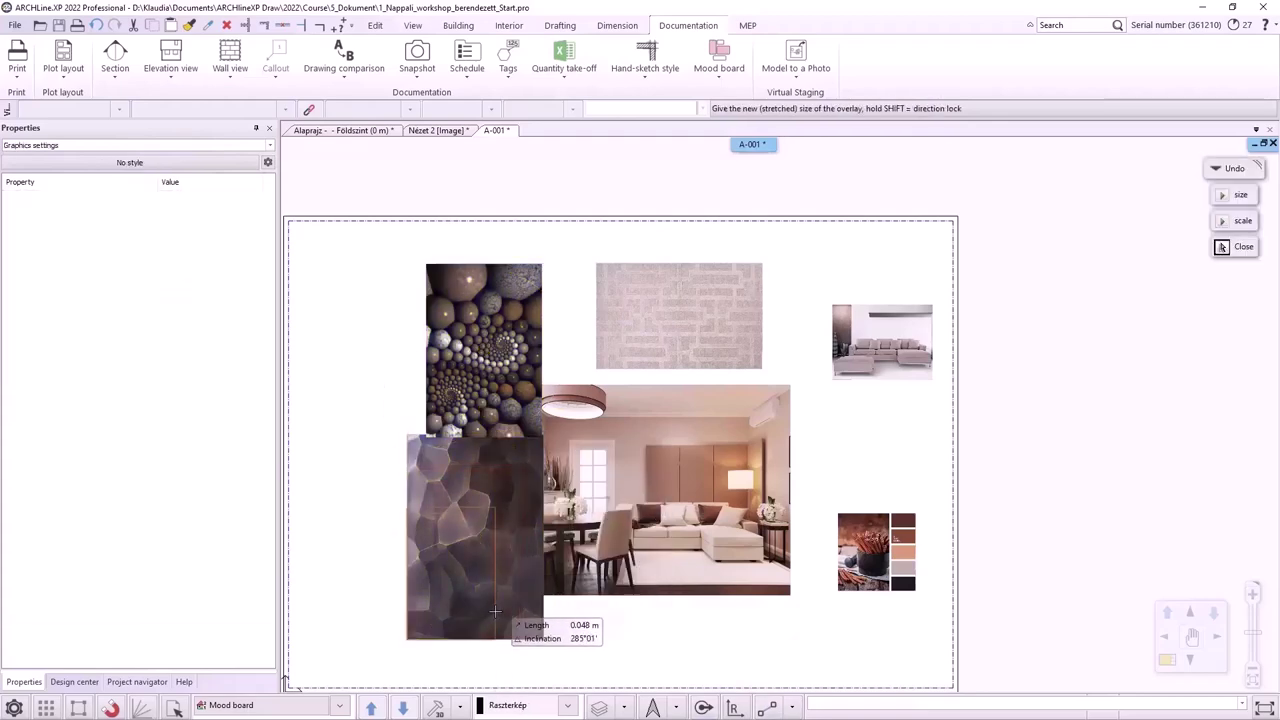
{"action": "left_click", "coordinate": [497, 612]}
{"action": "scroll", "coordinate": [781, 503], "scroll_direction": "down", "scroll_amount": 2}
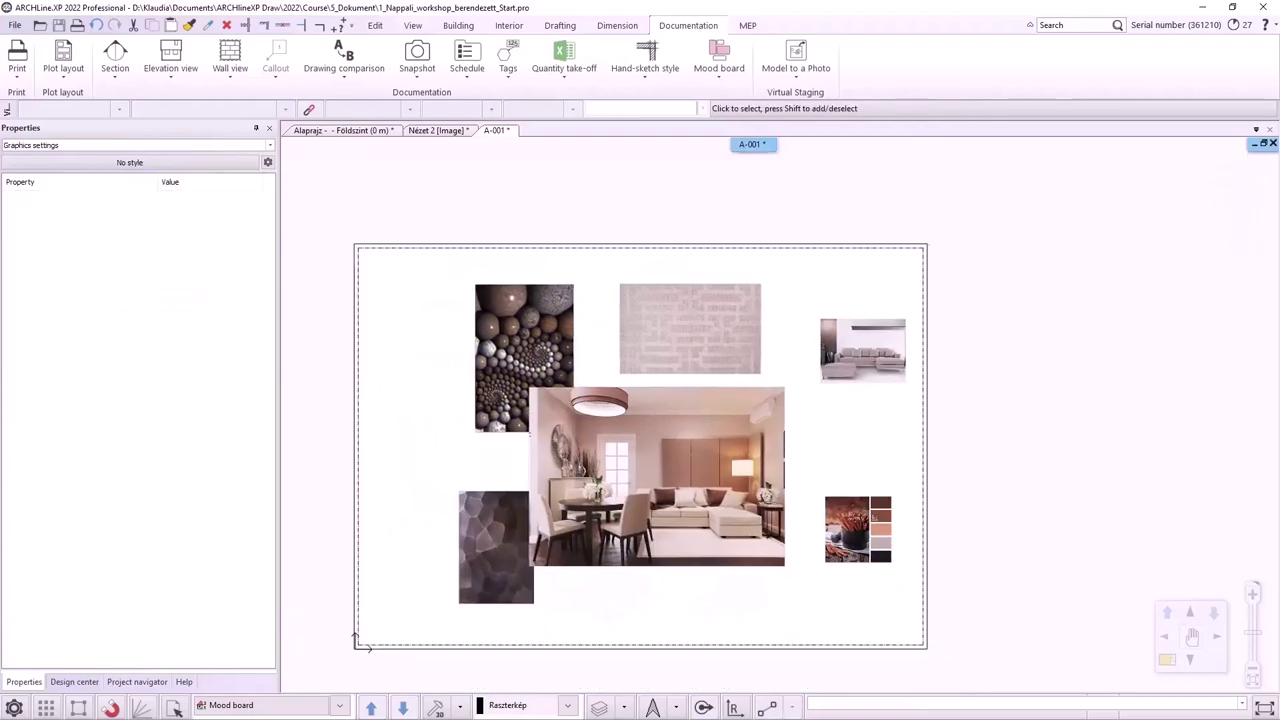
{"action": "scroll", "coordinate": [768, 503], "scroll_direction": "up", "scroll_amount": 2}
{"action": "left_click", "coordinate": [770, 503]}
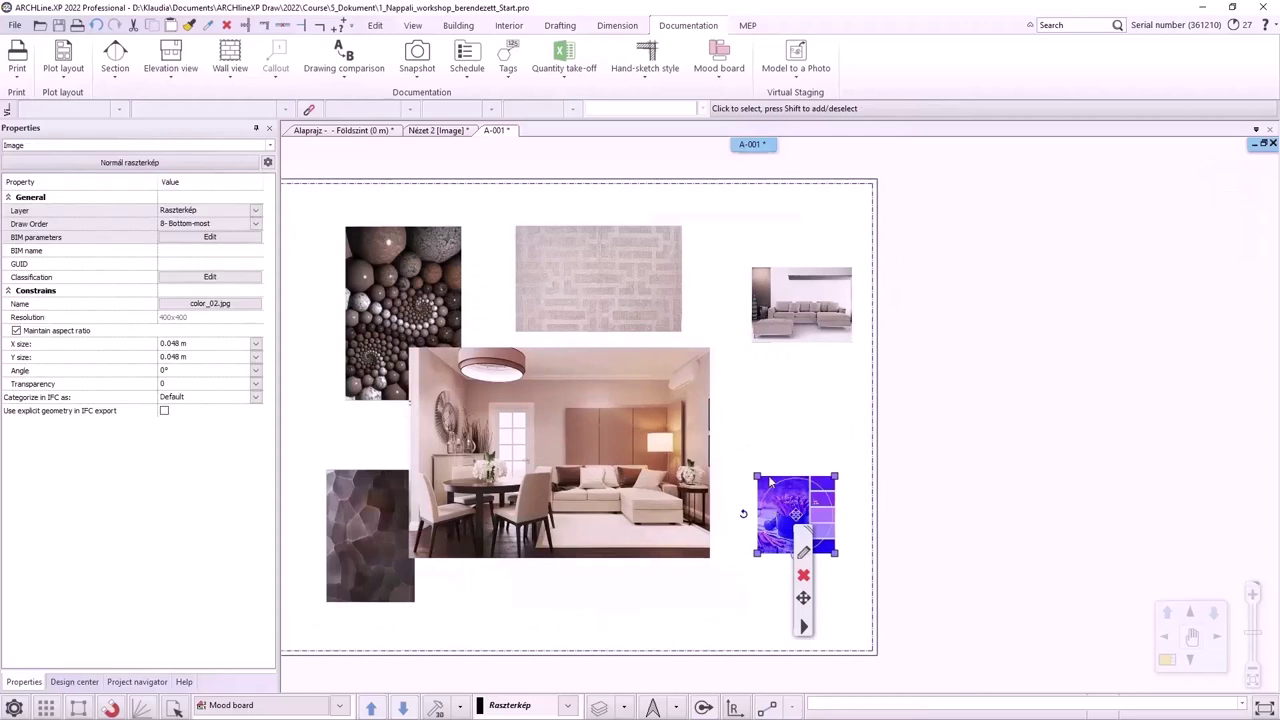
Stretch the colour palette's edge to crop it down to the swatch strip.
{"action": "left_click", "coordinate": [758, 478]}
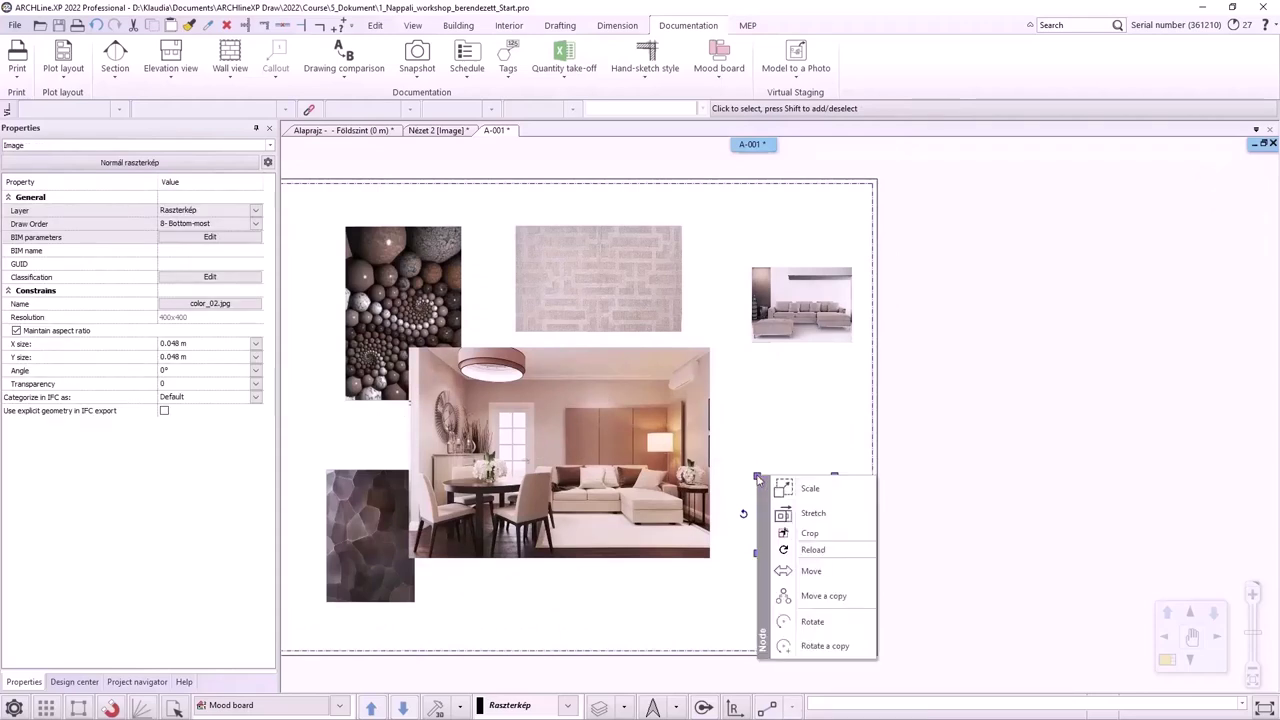
{"action": "left_click", "coordinate": [800, 513]}
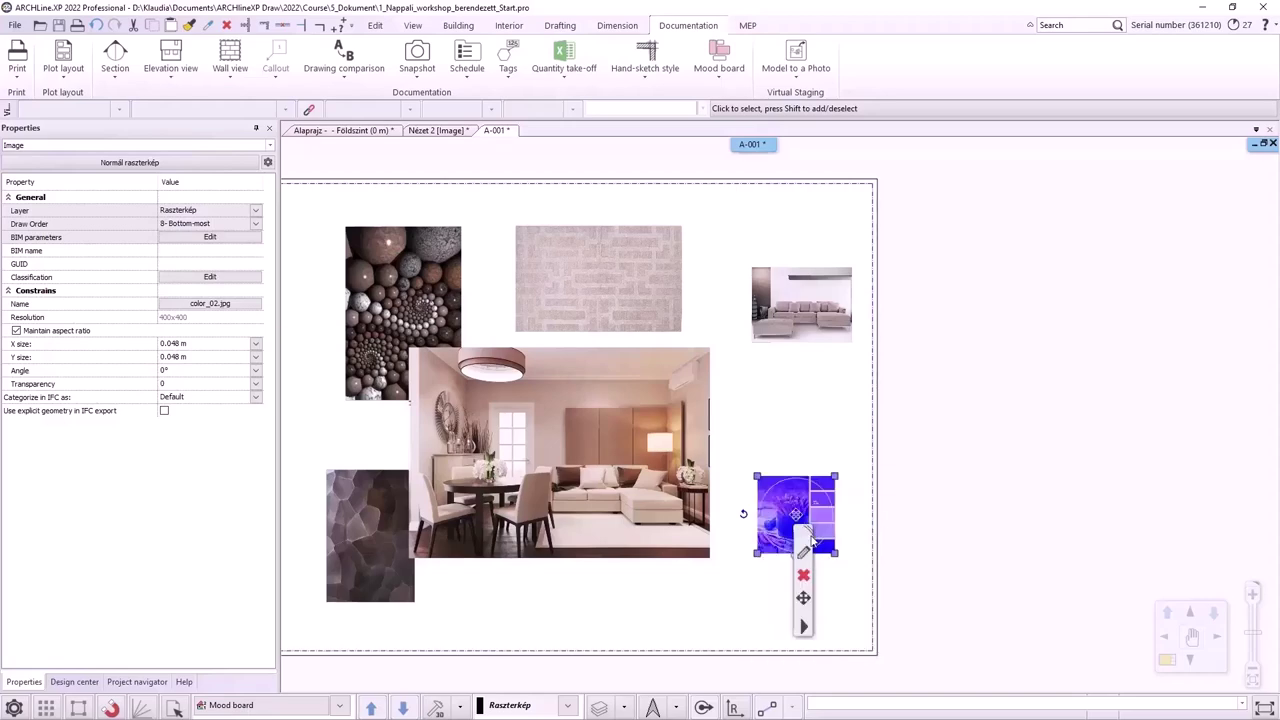
{"action": "left_click", "coordinate": [759, 497]}
{"action": "scroll", "coordinate": [814, 507], "scroll_direction": "up", "scroll_amount": 5}
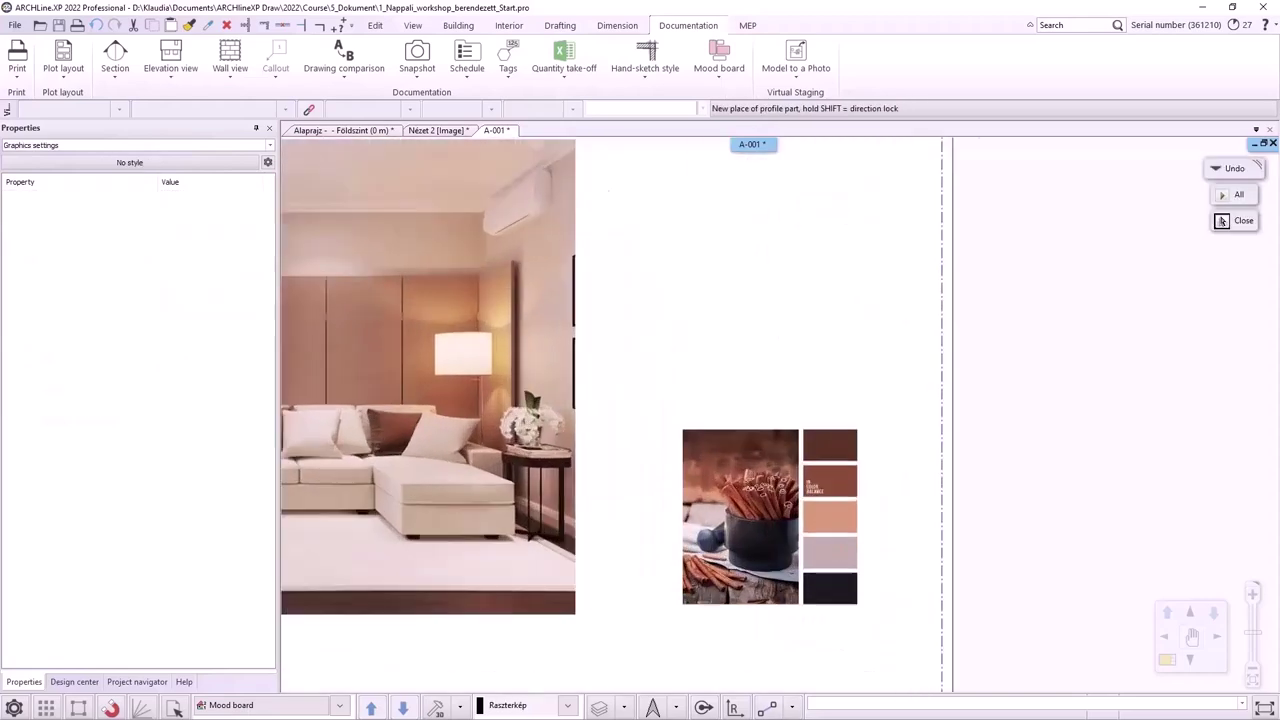
{"action": "left_click", "coordinate": [803, 436]}
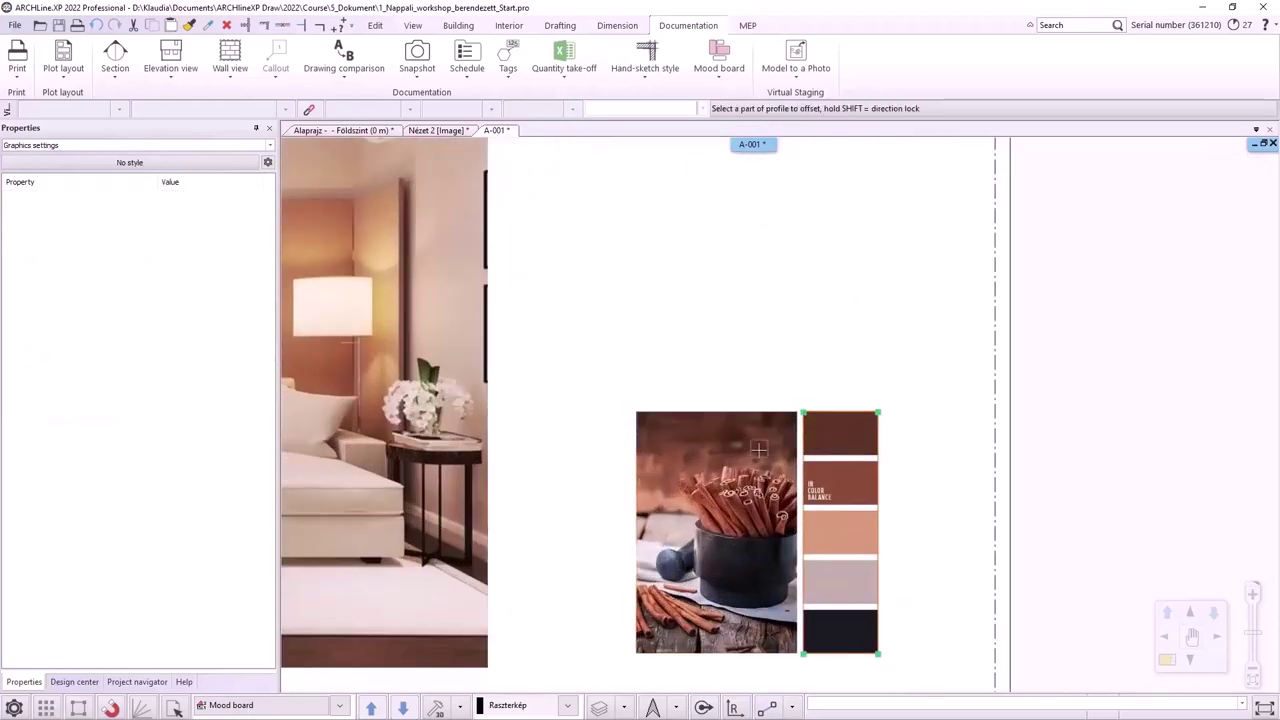
{"action": "key", "text": "Escape"}
{"action": "scroll", "coordinate": [756, 448], "scroll_direction": "down", "scroll_amount": 3}
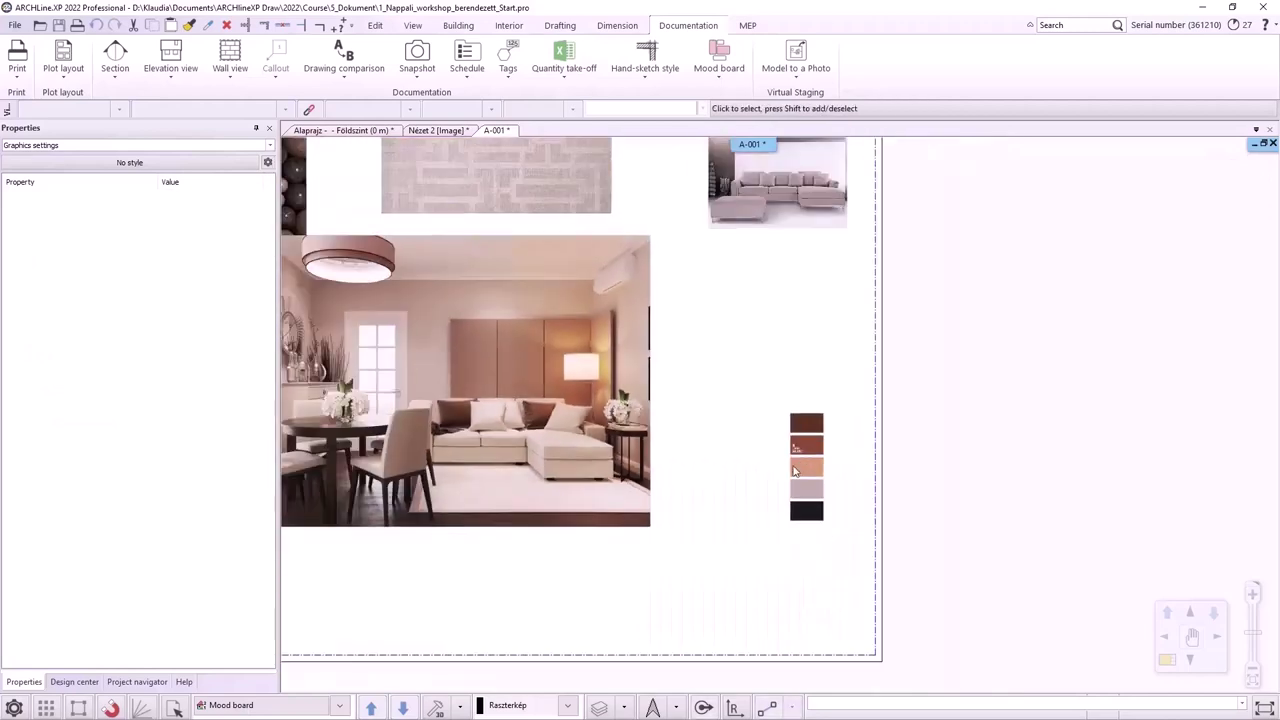
Resize the colour swatch strip larger beside the living-room photo.
{"action": "left_click", "coordinate": [815, 425]}
{"action": "right_click", "coordinate": [788, 414]}
{"action": "left_click", "coordinate": [840, 448]}
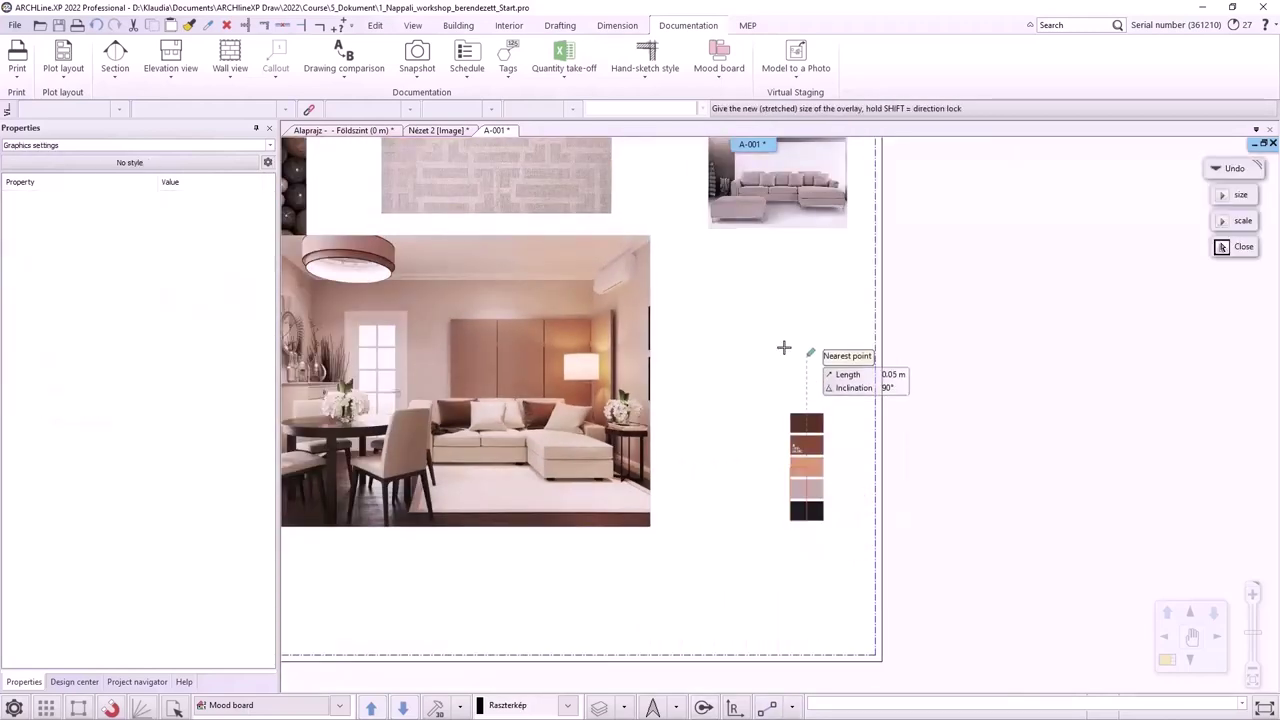
{"action": "left_click", "coordinate": [851, 403]}
{"action": "scroll", "coordinate": [853, 400], "scroll_direction": "down", "scroll_amount": 2}
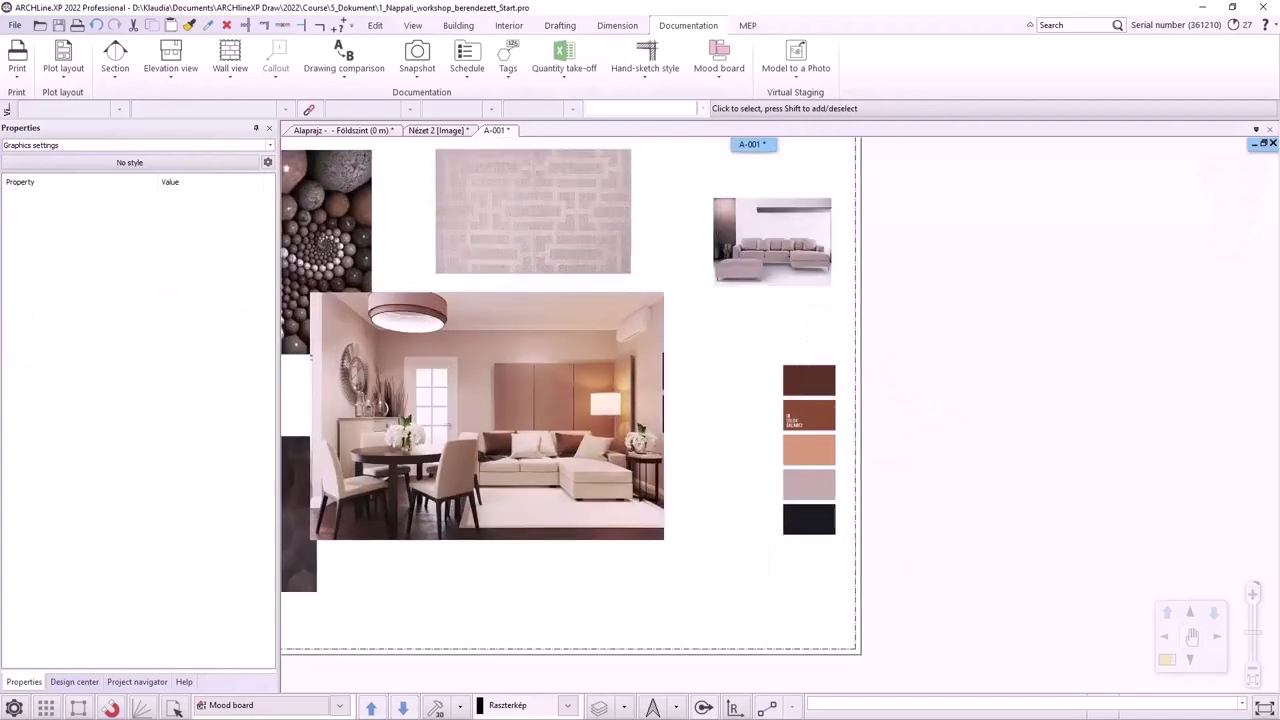
{"action": "left_click", "coordinate": [855, 328]}
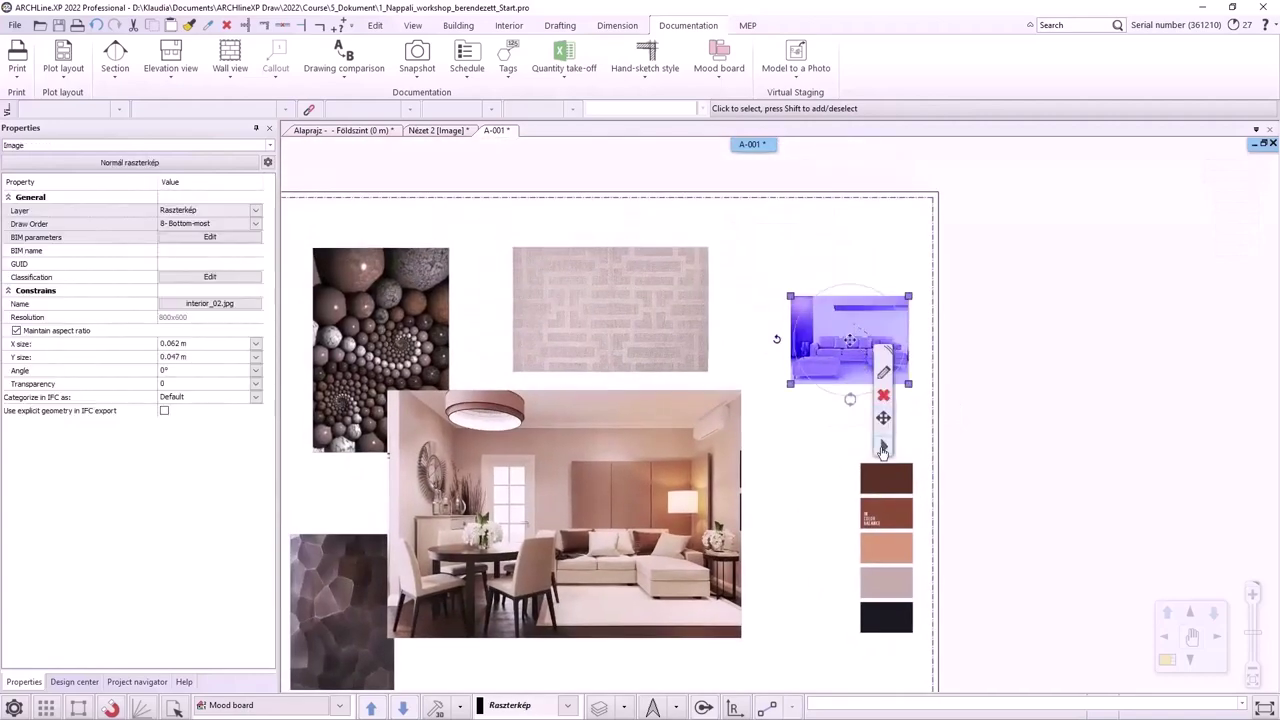
Mirror the small sofa picture horizontally.
{"action": "right_click", "coordinate": [885, 410]}
{"action": "mouse_move", "coordinate": [960, 302]}
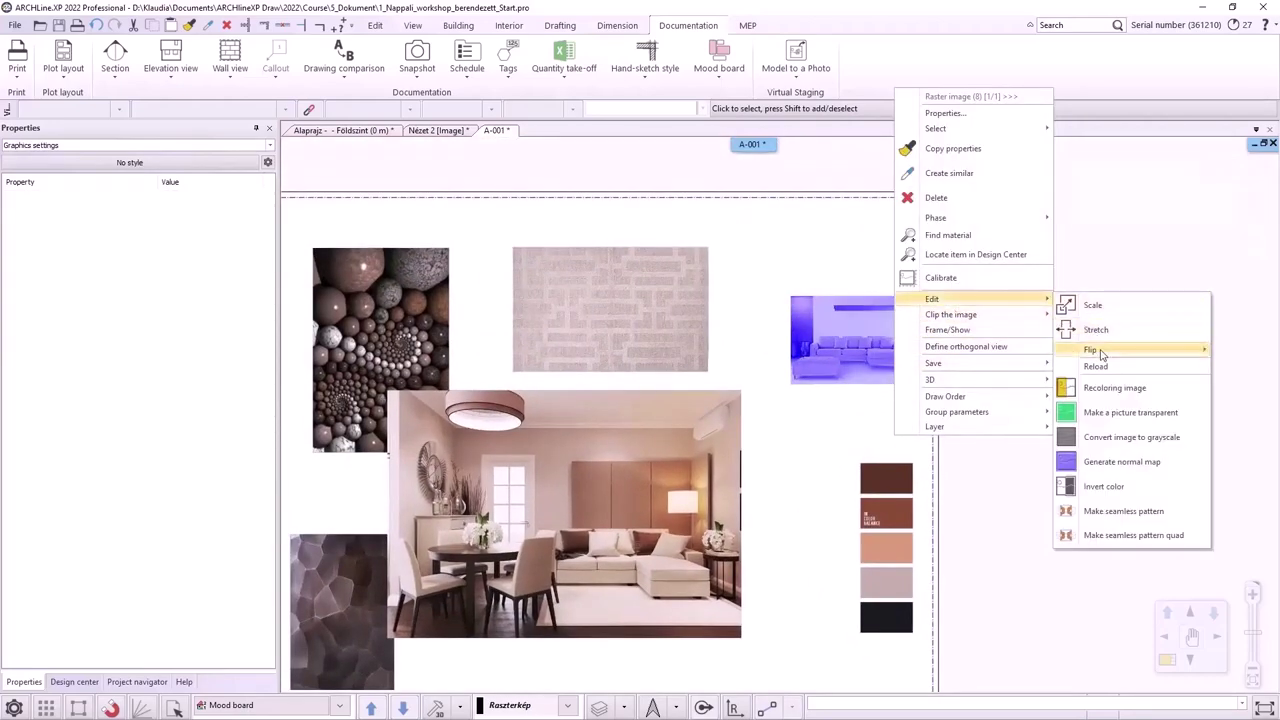
{"action": "mouse_move", "coordinate": [1101, 354]}
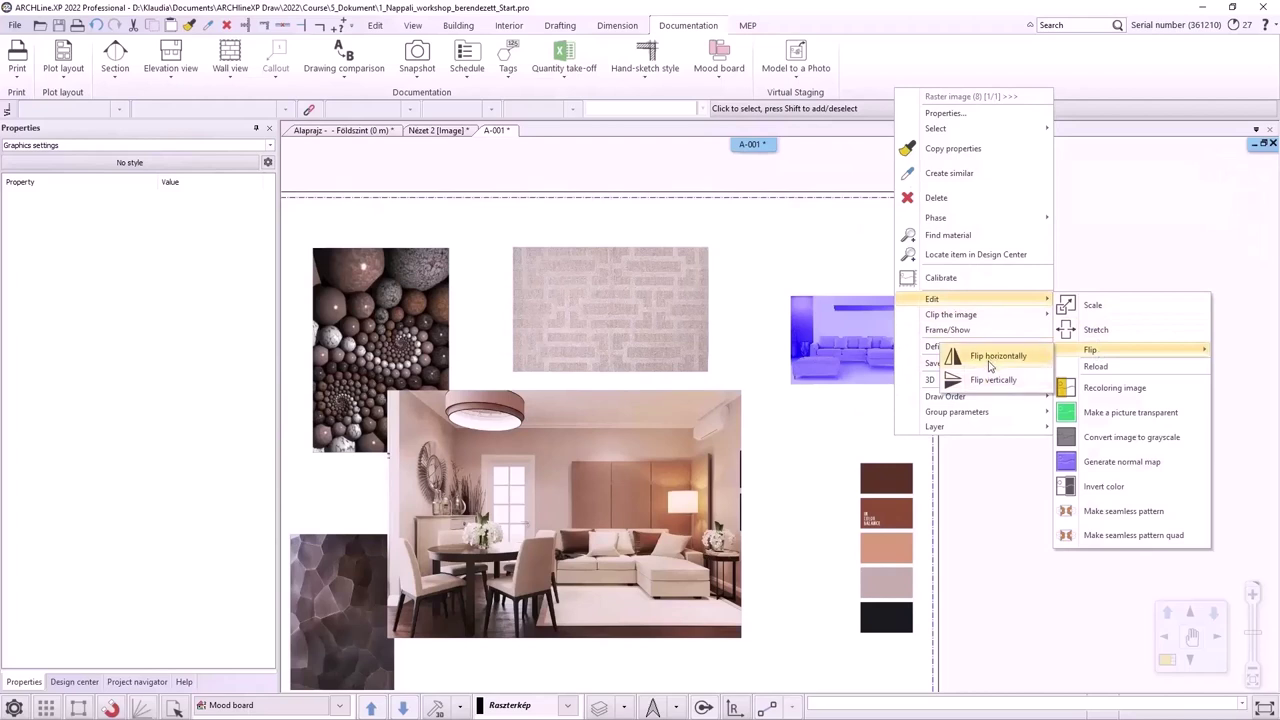
{"action": "left_click", "coordinate": [987, 359]}
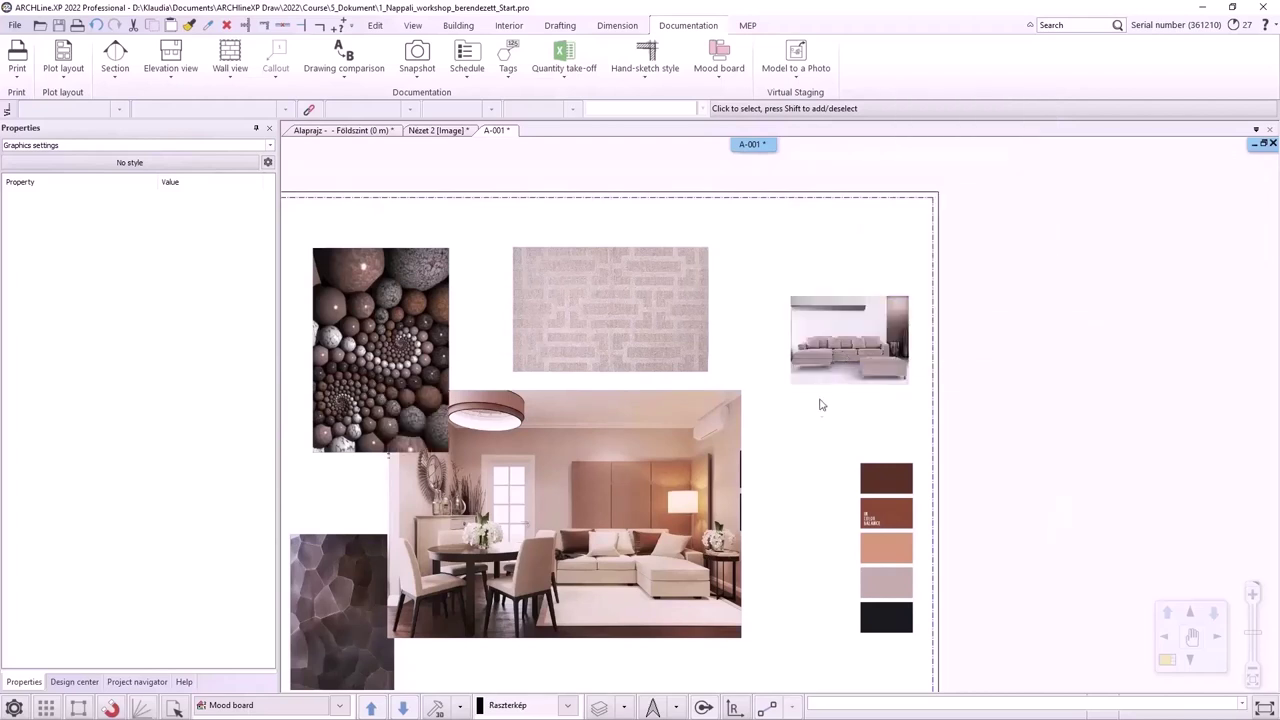
{"action": "scroll", "coordinate": [849, 429], "scroll_direction": "down", "scroll_amount": 2}
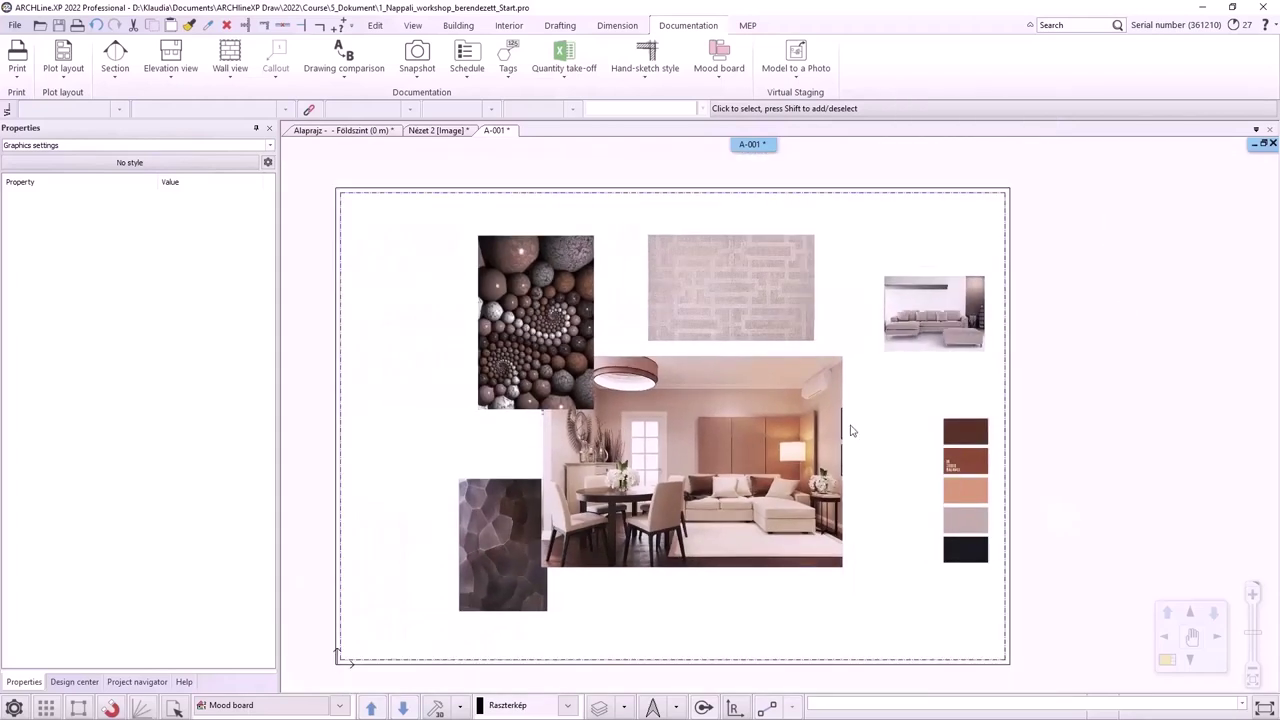
Bring the living-room photo to the front and send the spiral image under the stone image.
{"action": "left_click", "coordinate": [629, 415]}
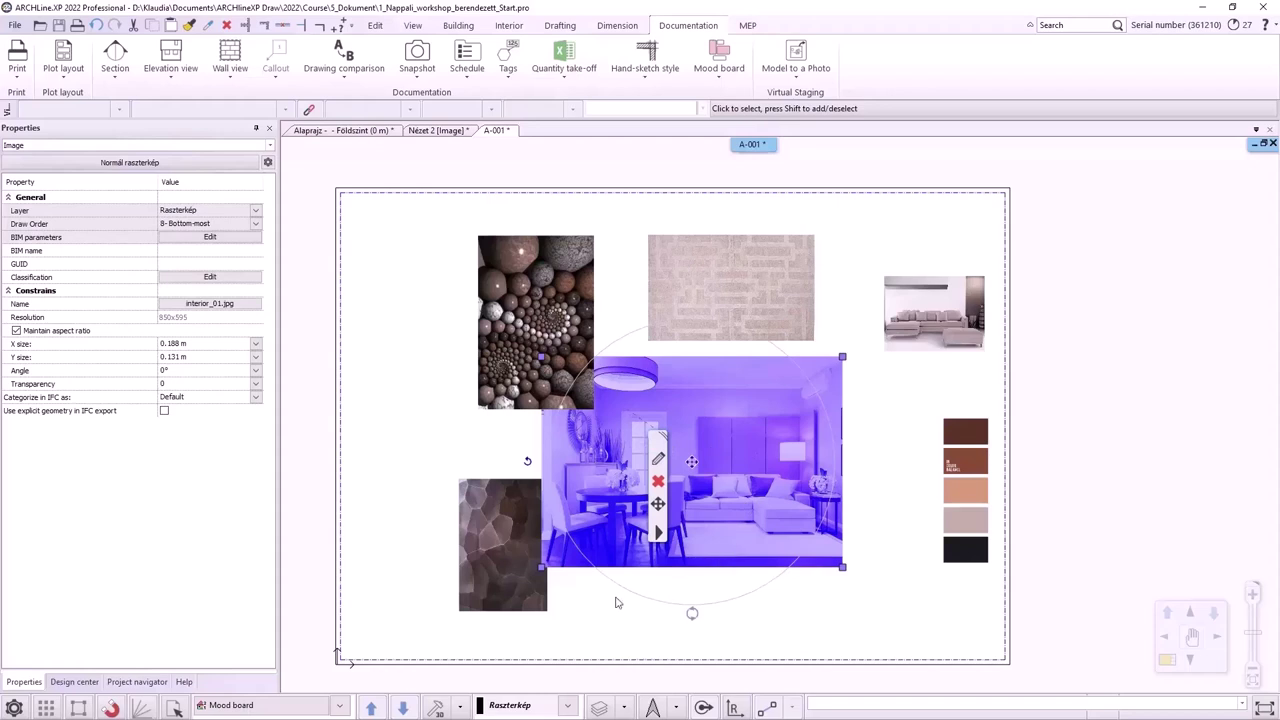
{"action": "right_click", "coordinate": [585, 528]}
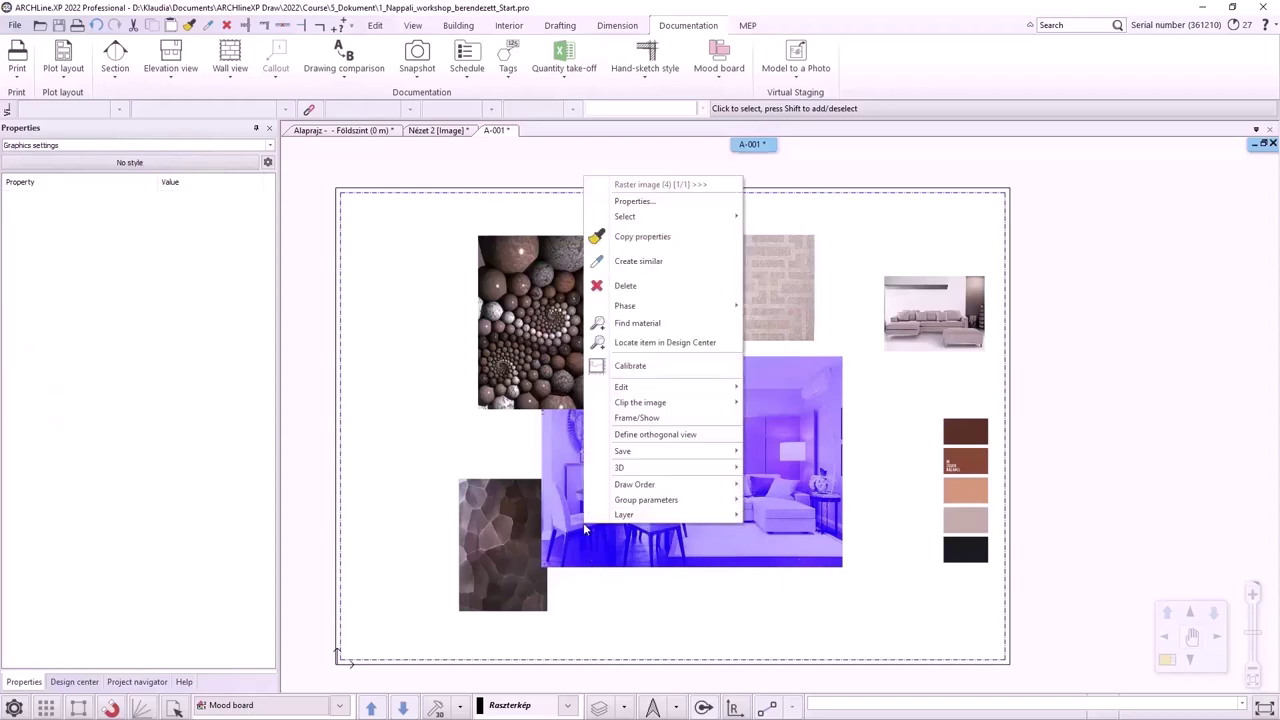
{"action": "mouse_move", "coordinate": [700, 486]}
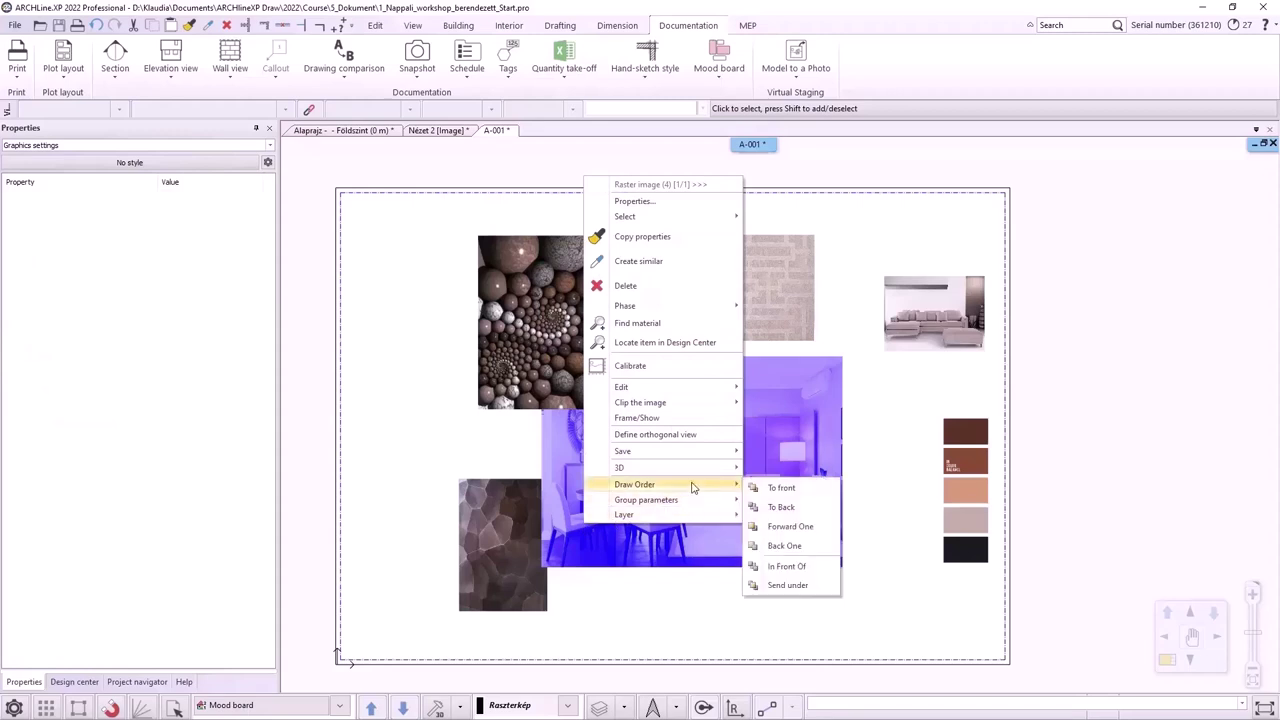
{"action": "left_click", "coordinate": [782, 488]}
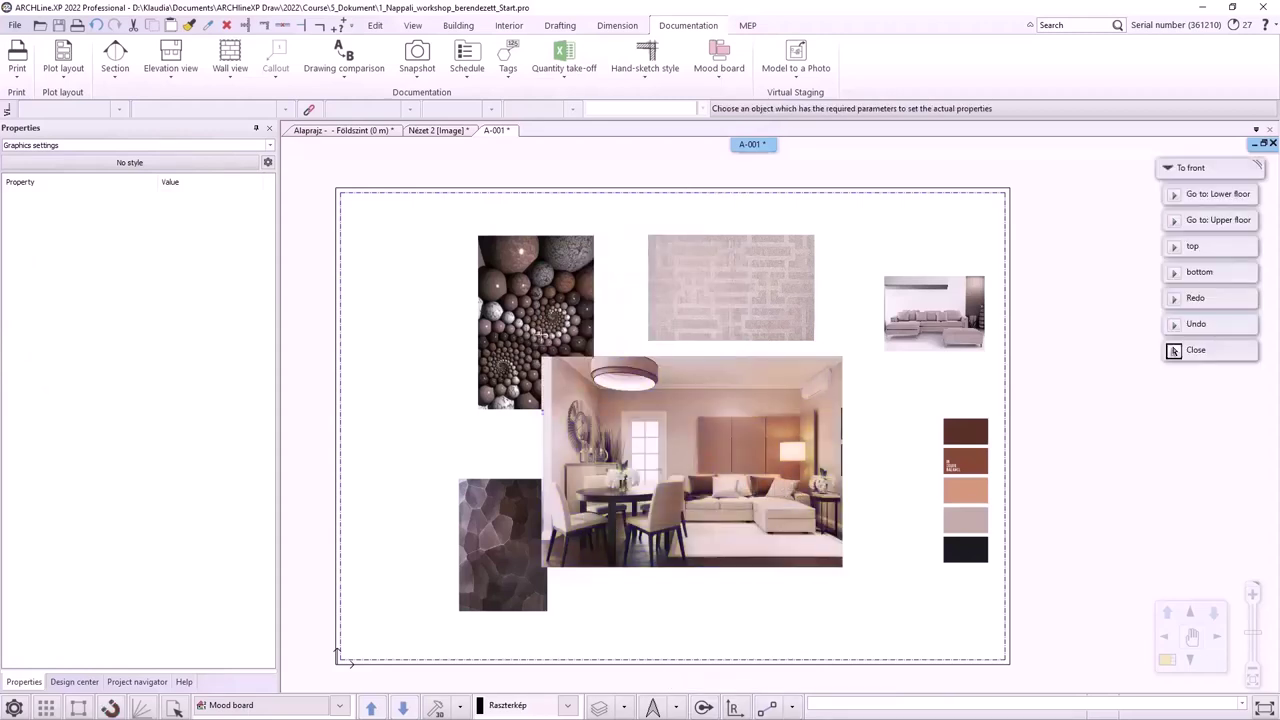
{"action": "right_click", "coordinate": [528, 318]}
{"action": "left_click", "coordinate": [693, 620]}
{"action": "left_click", "coordinate": [509, 580]}
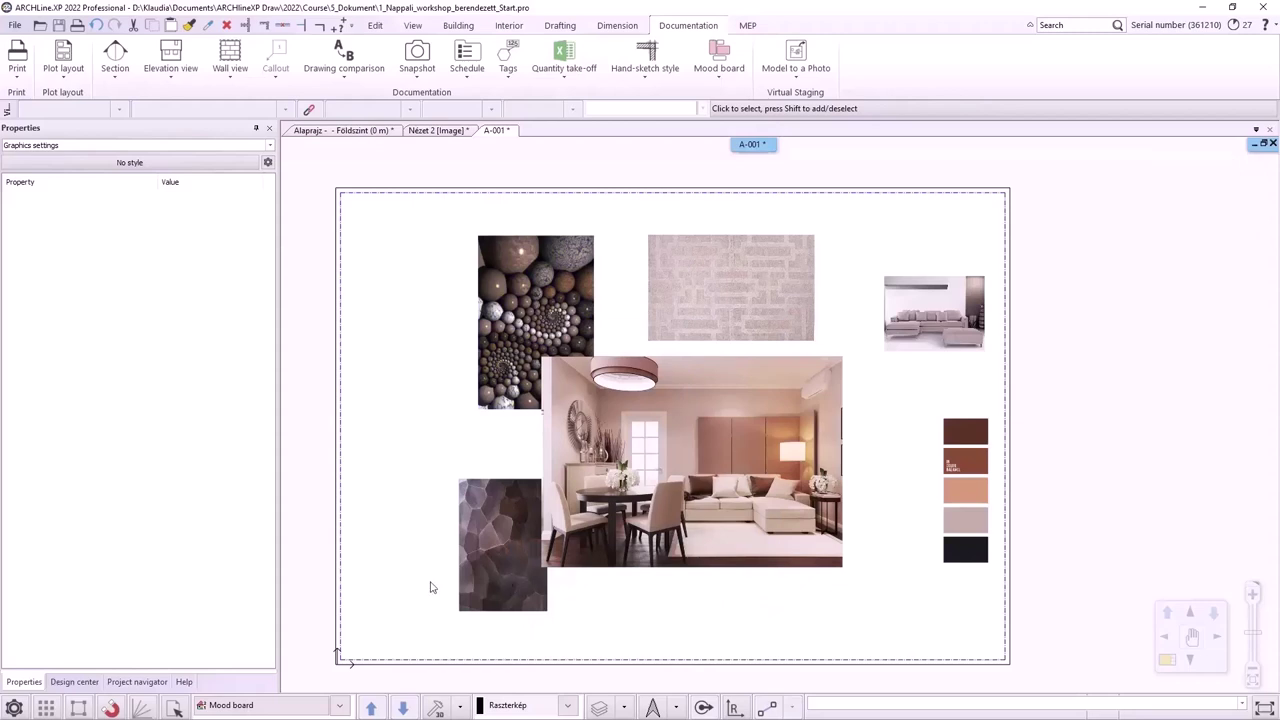
Insert the 93-5018_r1 material from Design center as a 0.04 m raster image beside the photo.
{"action": "left_click", "coordinate": [76, 682]}
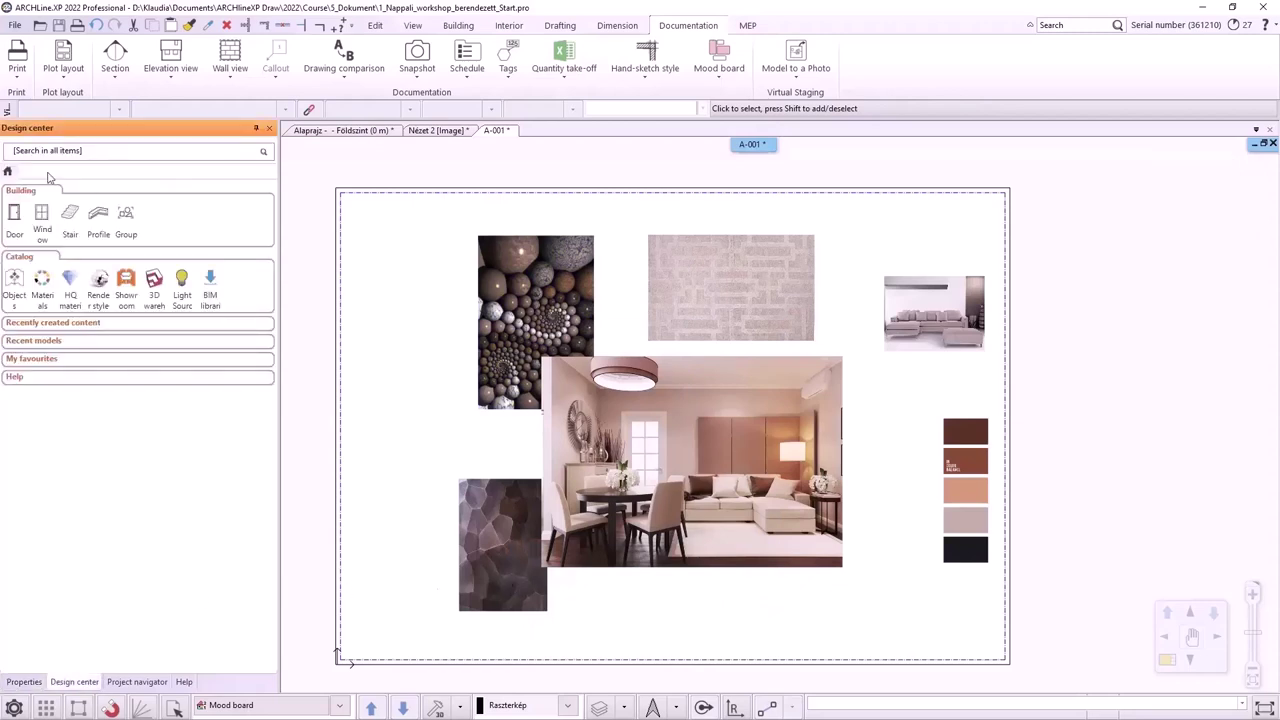
{"action": "left_click", "coordinate": [43, 282]}
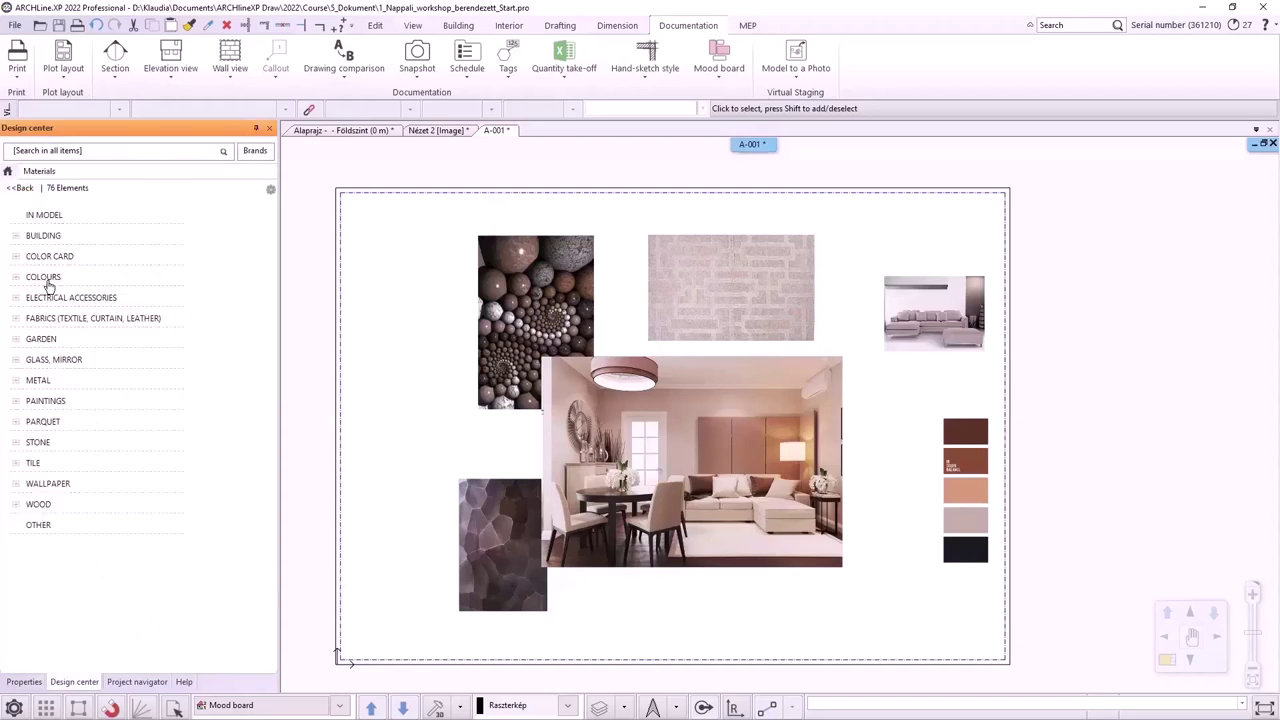
{"action": "left_click", "coordinate": [42, 216]}
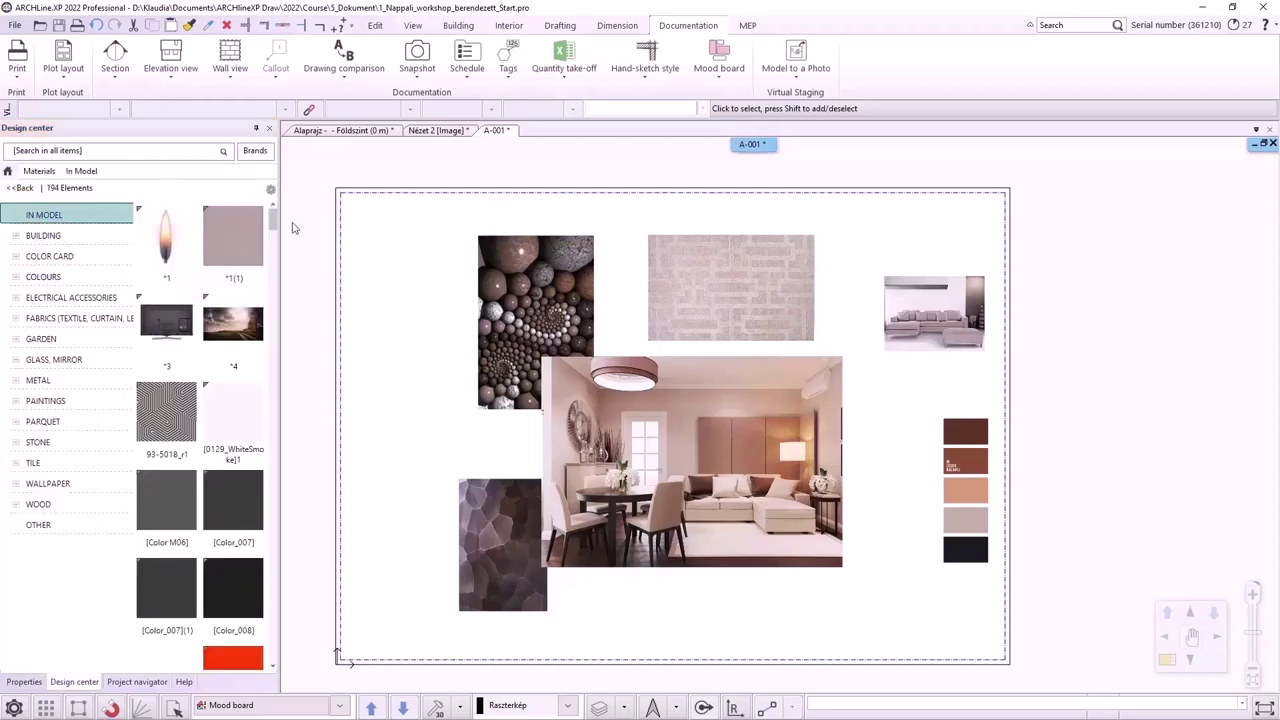
{"action": "mouse_move", "coordinate": [175, 420]}
{"action": "left_mouse_down"}
{"action": "mouse_move", "coordinate": [355, 440]}
{"action": "mouse_move", "coordinate": [980, 420]}
{"action": "mouse_move", "coordinate": [888, 400]}
{"action": "left_mouse_up"}
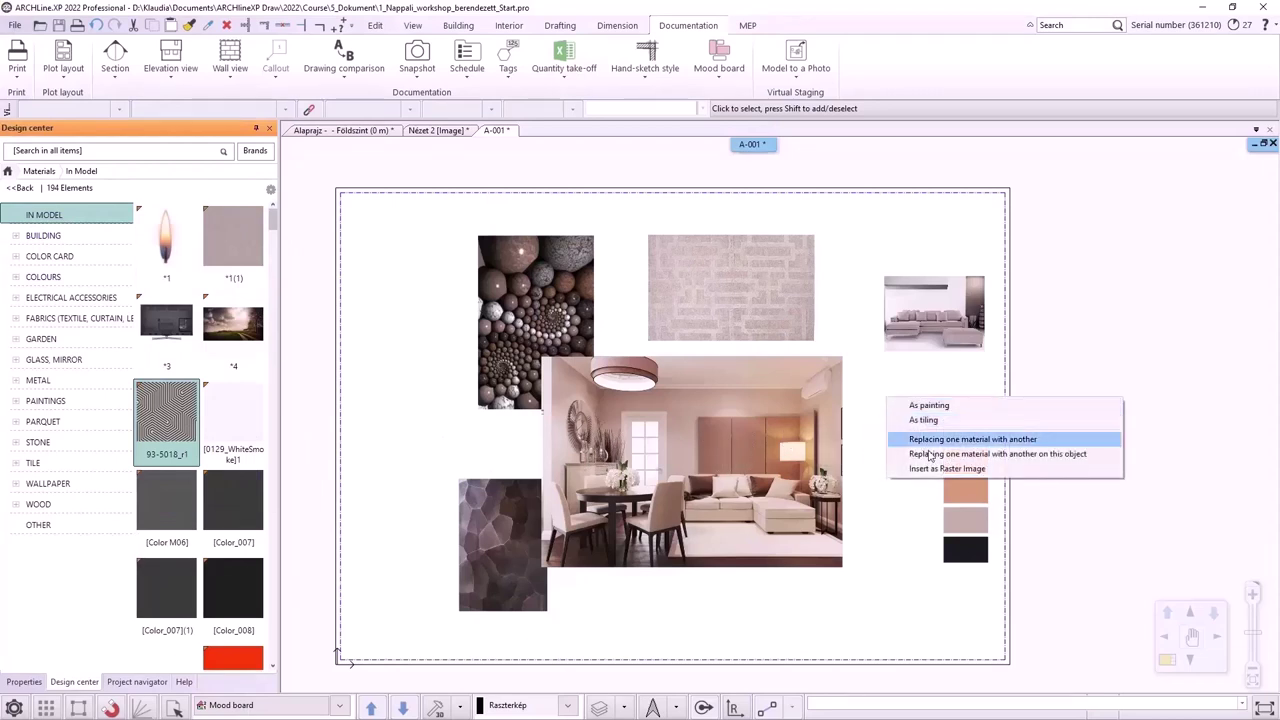
{"action": "left_click", "coordinate": [946, 468]}
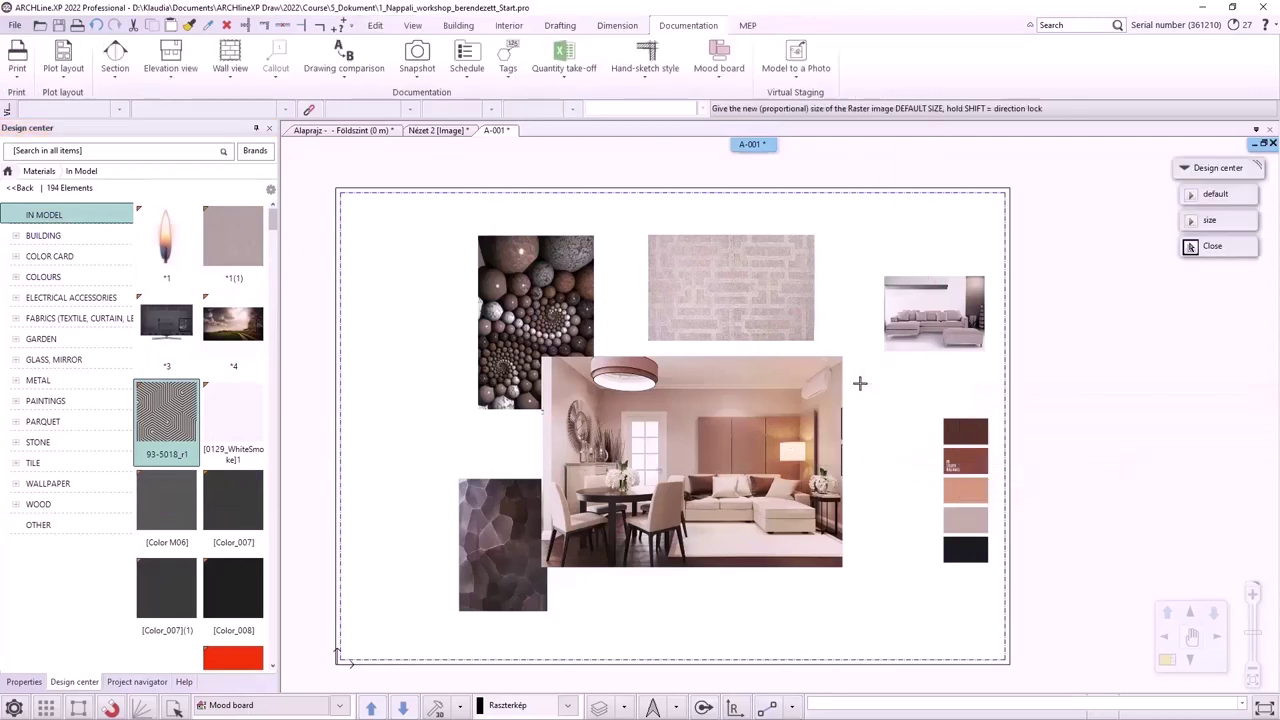
{"action": "left_click", "coordinate": [927, 451]}
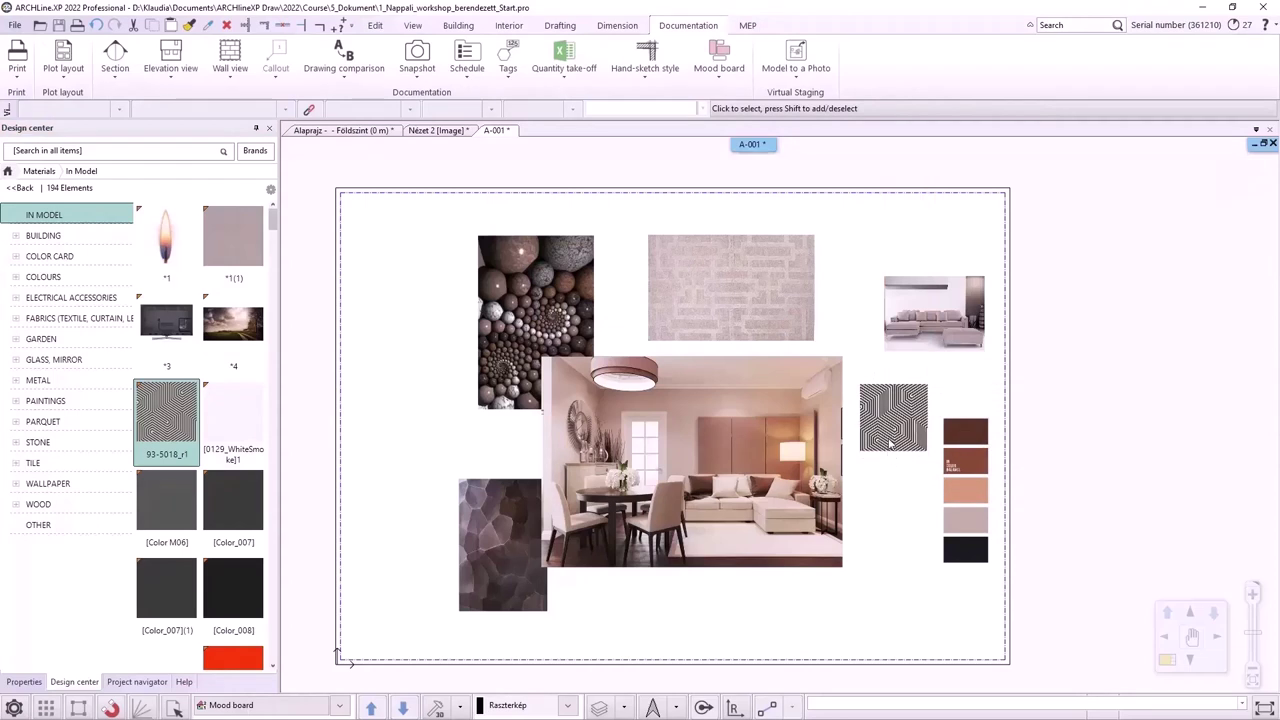
{"action": "left_click", "coordinate": [890, 425]}
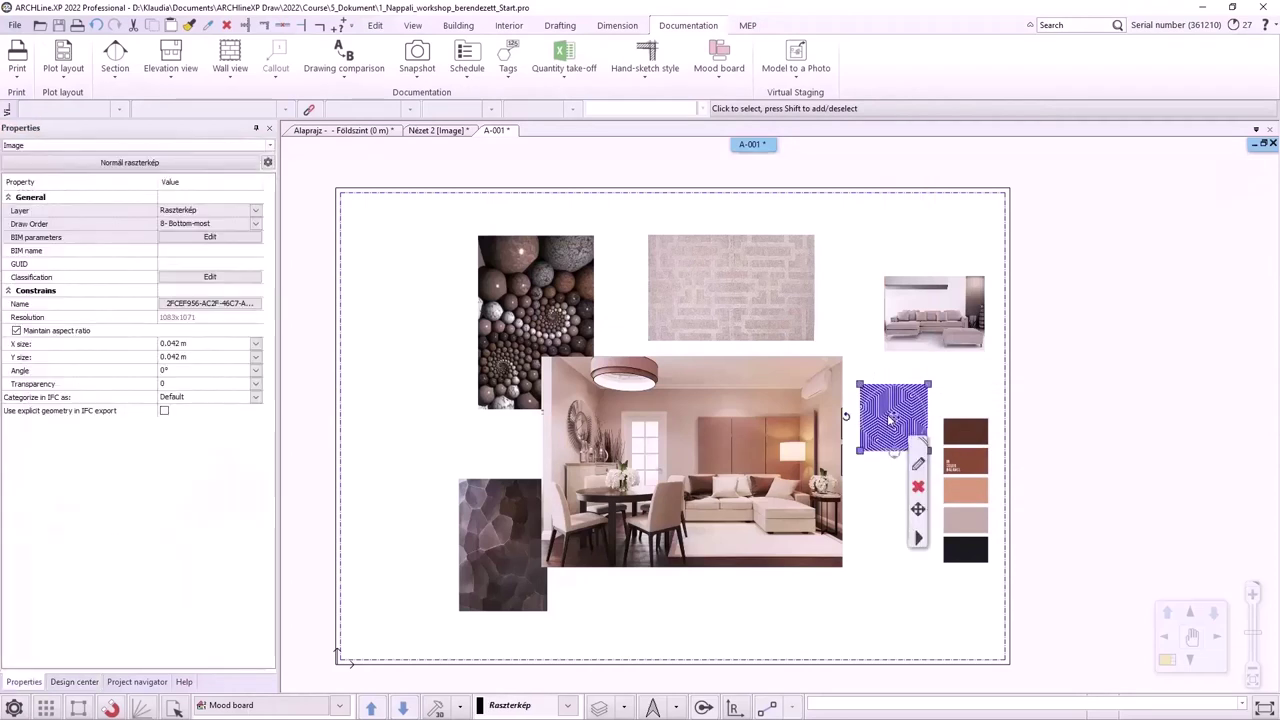
{"action": "left_click", "coordinate": [180, 344]}
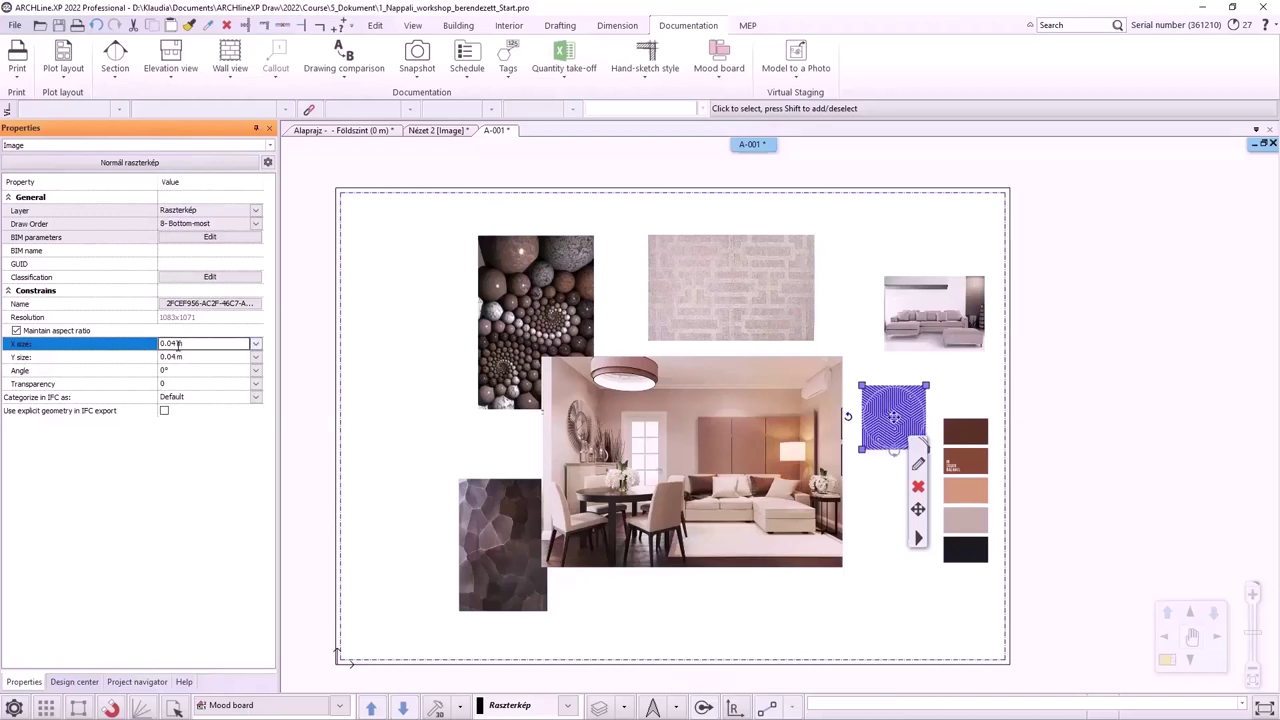
{"action": "left_click", "coordinate": [883, 484]}
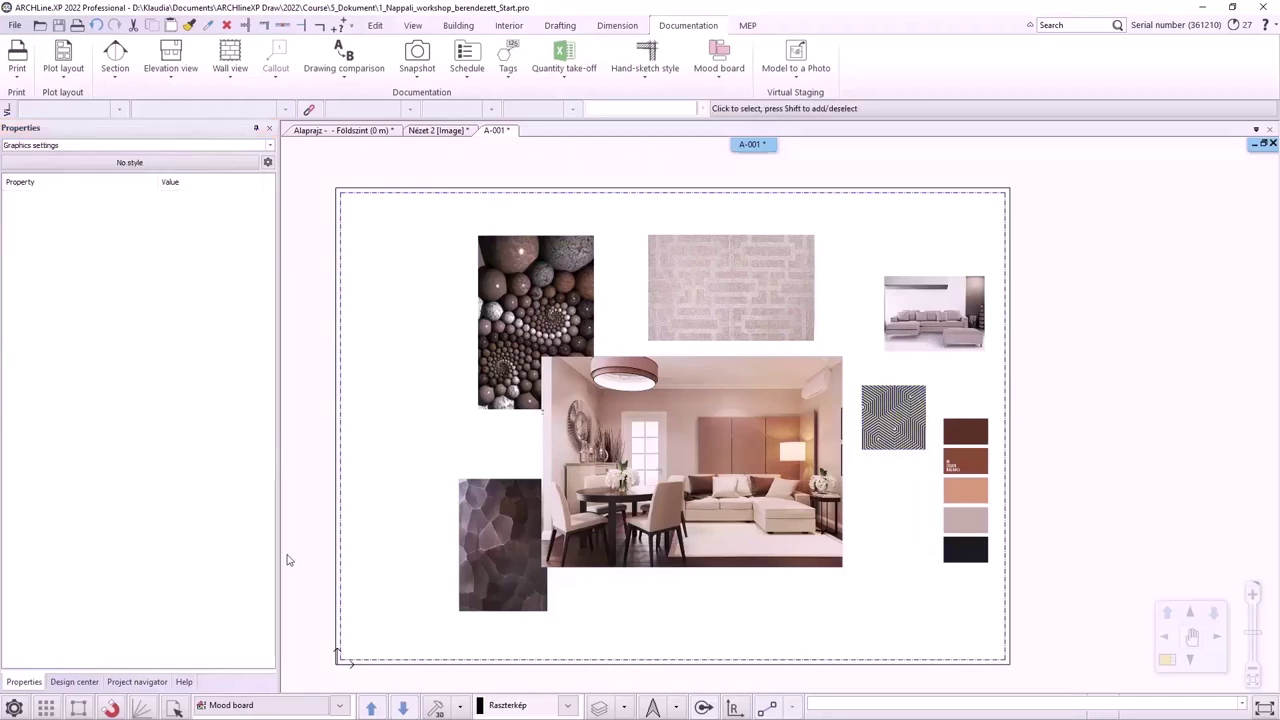
{"action": "left_click", "coordinate": [74, 681]}
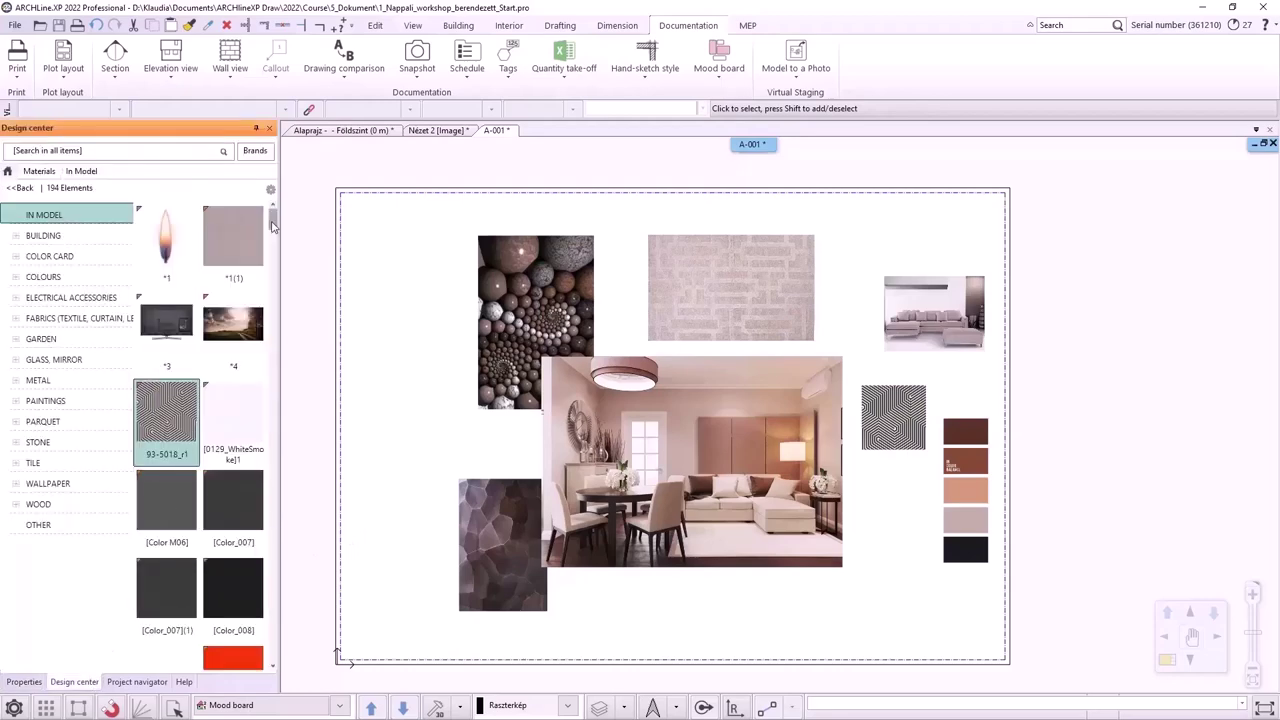
Insert the BB orange material as a 0.04 m raster image below the pattern swatch.
{"action": "left_click_drag", "start_coordinate": [273, 228], "coordinate": [278, 321]}
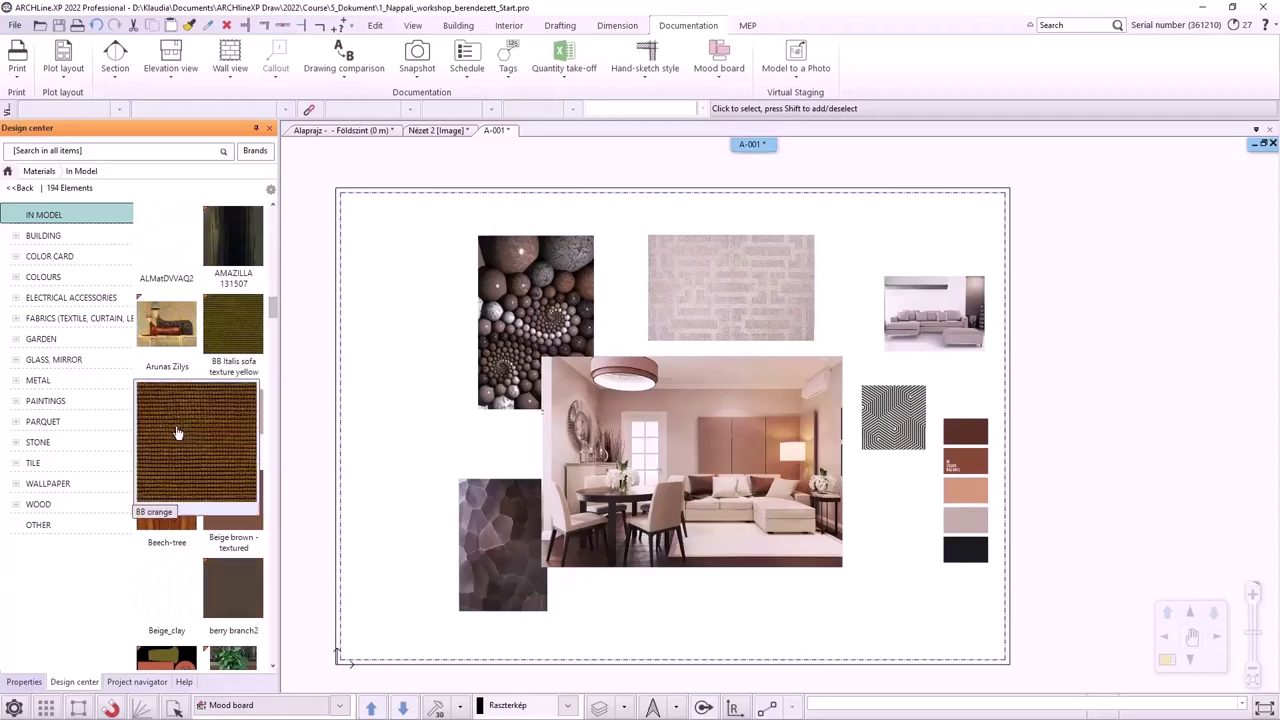
{"action": "left_click_drag", "start_coordinate": [214, 437], "coordinate": [868, 477]}
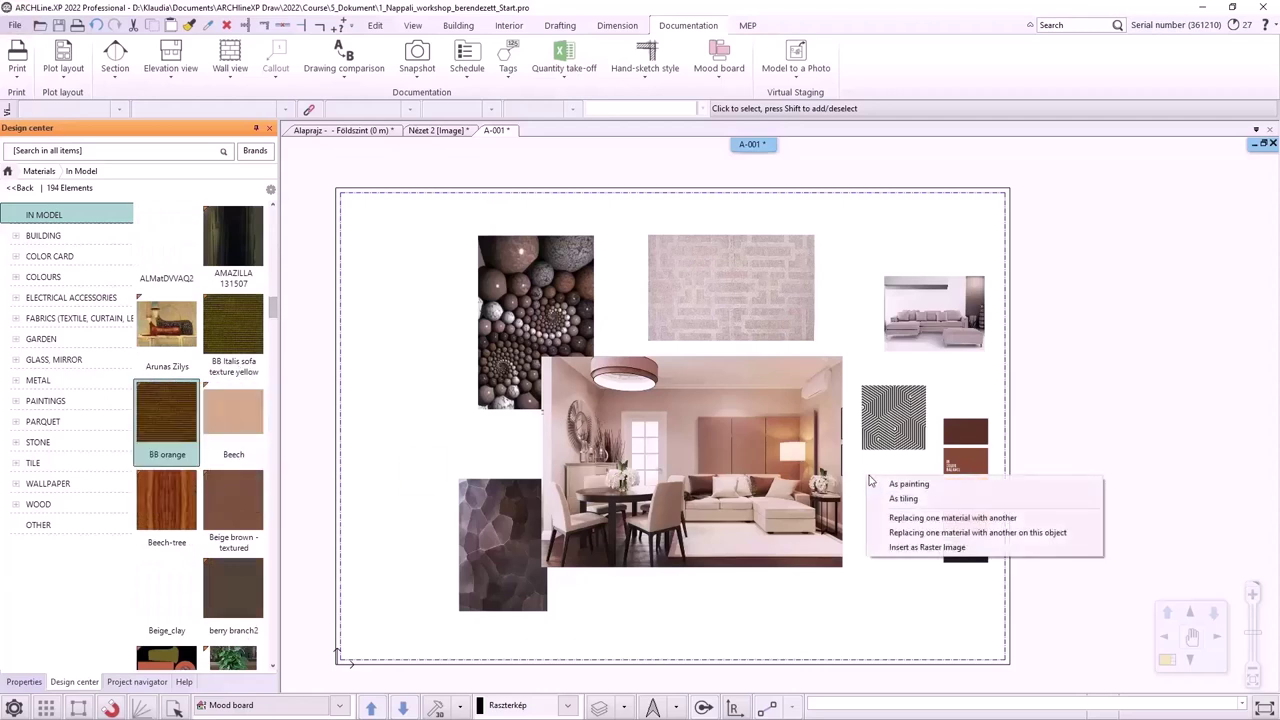
{"action": "left_click", "coordinate": [928, 548]}
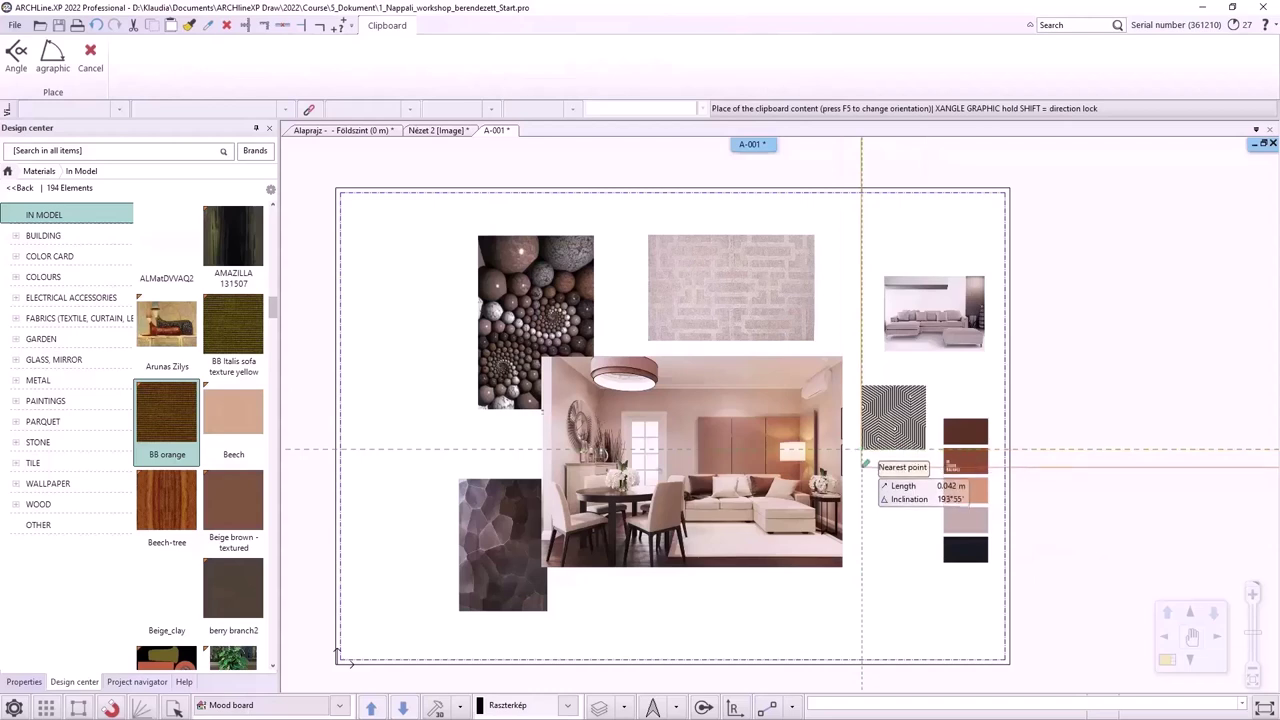
{"action": "left_click", "coordinate": [865, 464]}
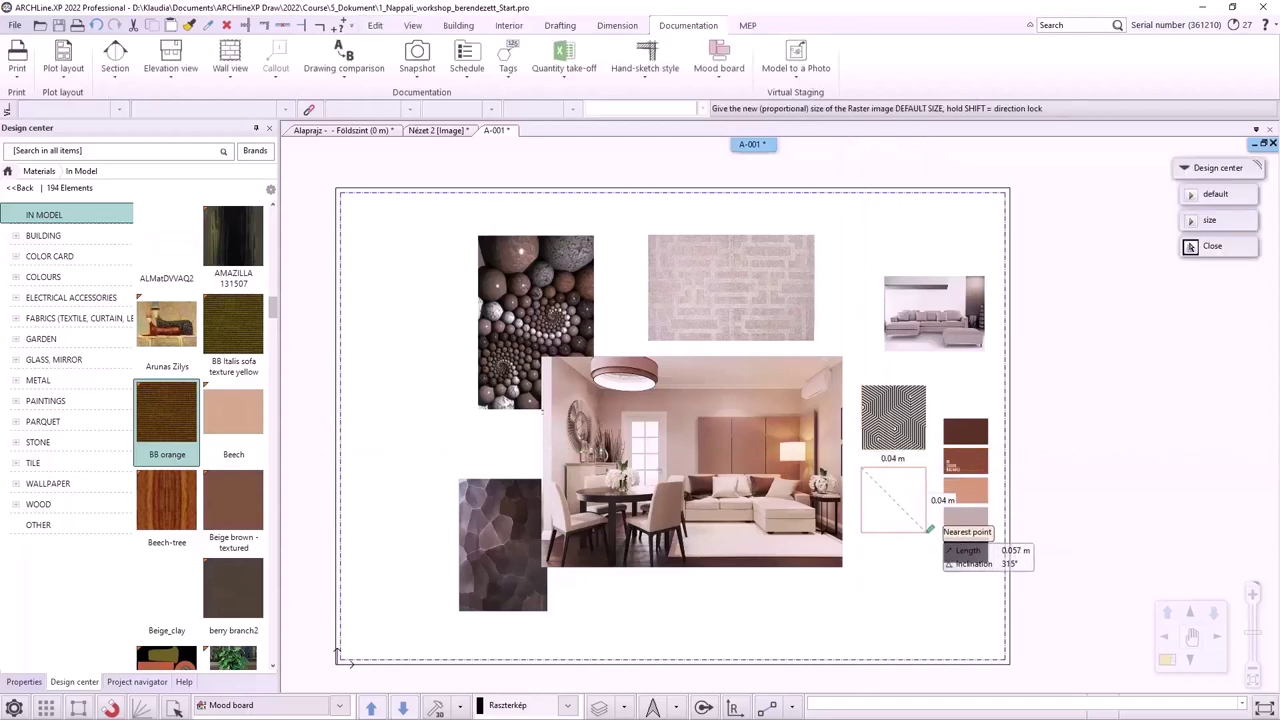
{"action": "left_click", "coordinate": [926, 532]}
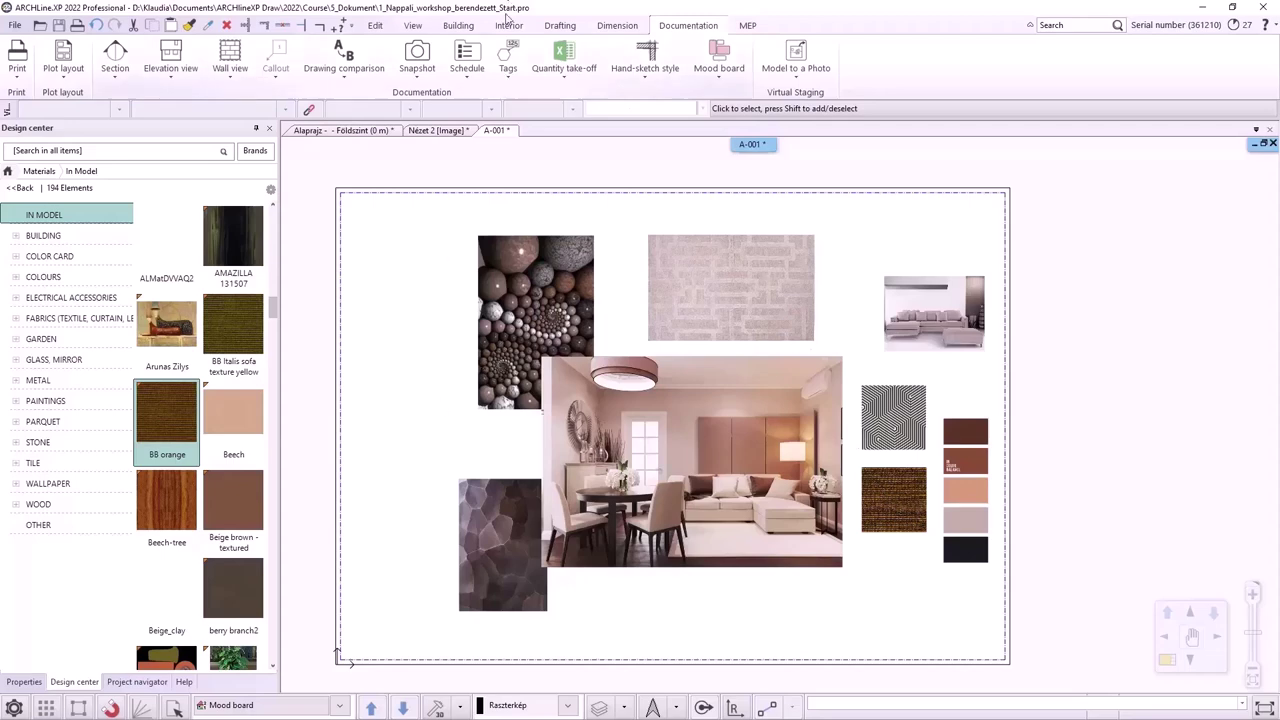
Draw a square rectangle below the orange texture on the mood board.
{"action": "left_click", "coordinate": [572, 27]}
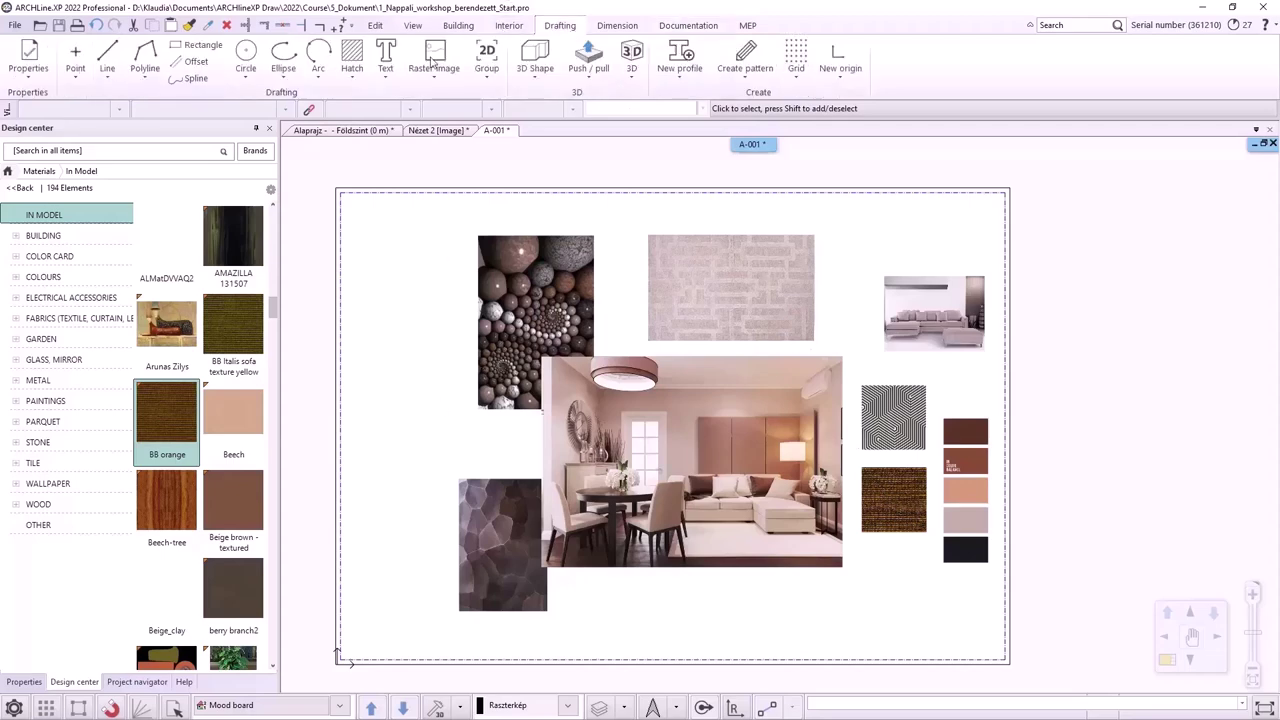
{"action": "left_click", "coordinate": [196, 45]}
{"action": "scroll", "coordinate": [905, 553], "scroll_direction": "up", "scroll_amount": 2}
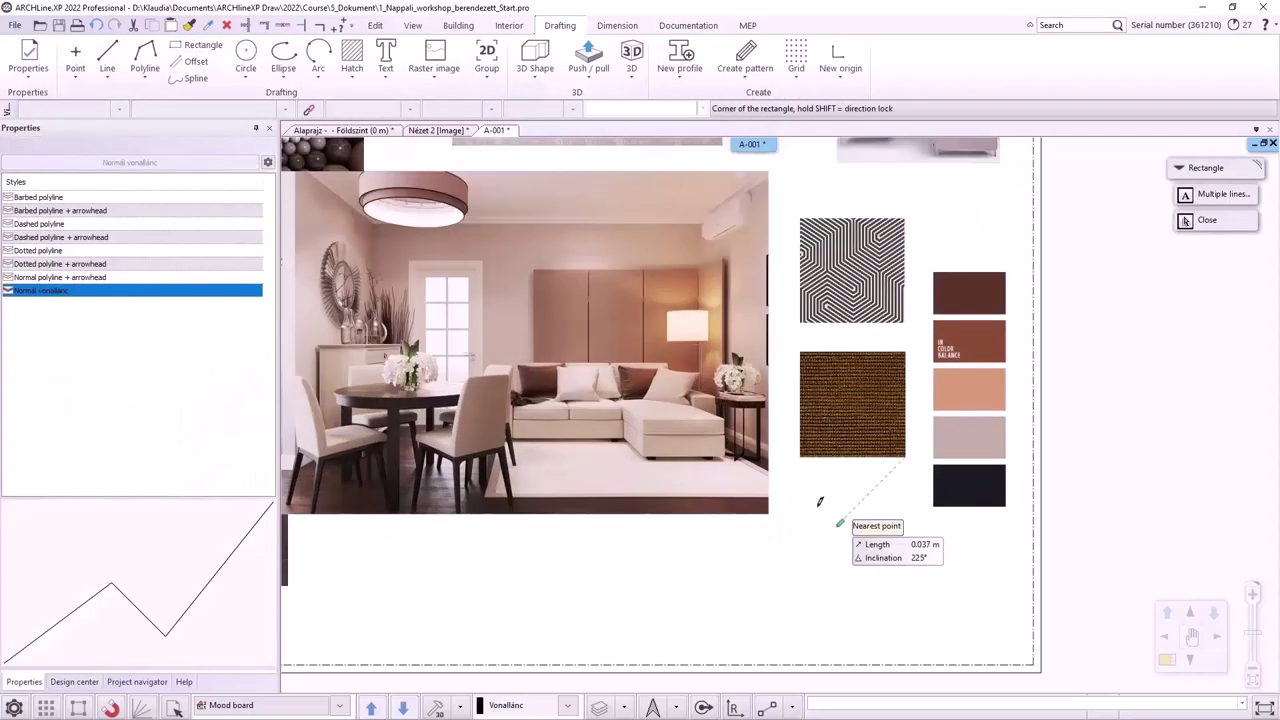
{"action": "left_click", "coordinate": [800, 479]}
{"action": "left_click", "coordinate": [905, 583]}
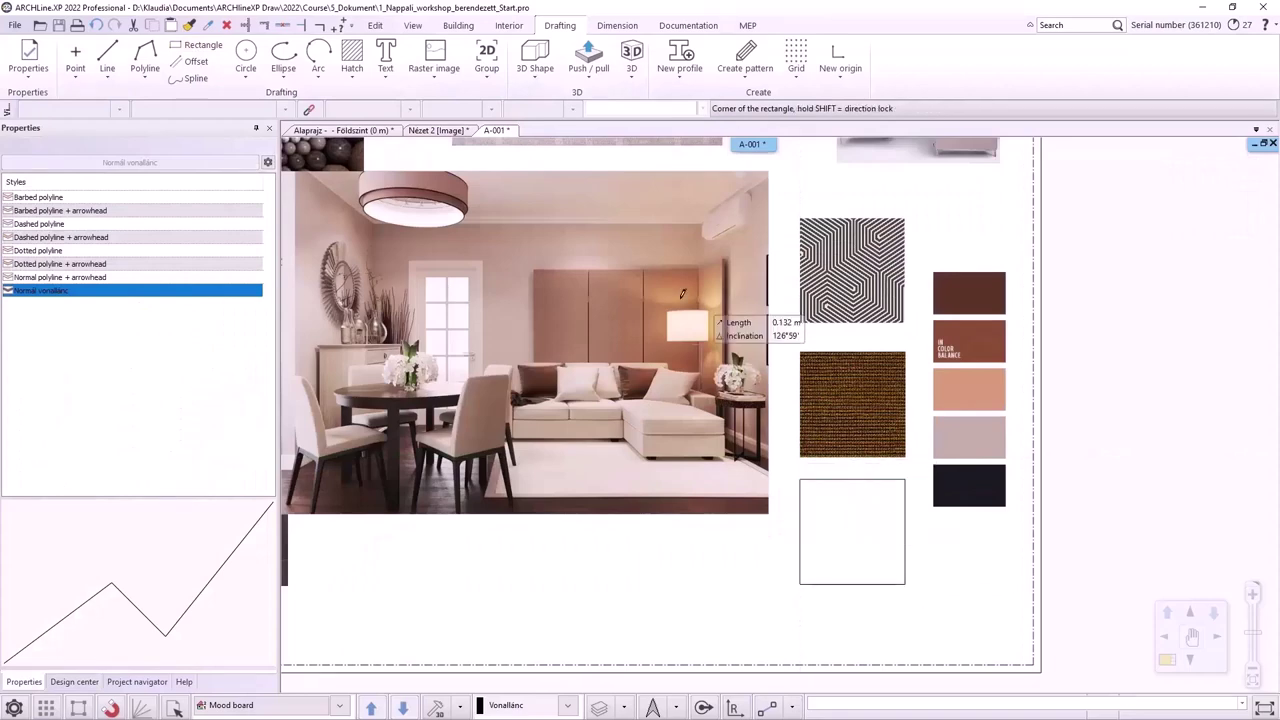
Hatch the new square with a solid RAL 1001 Beige fill.
{"action": "left_click", "coordinate": [352, 55]}
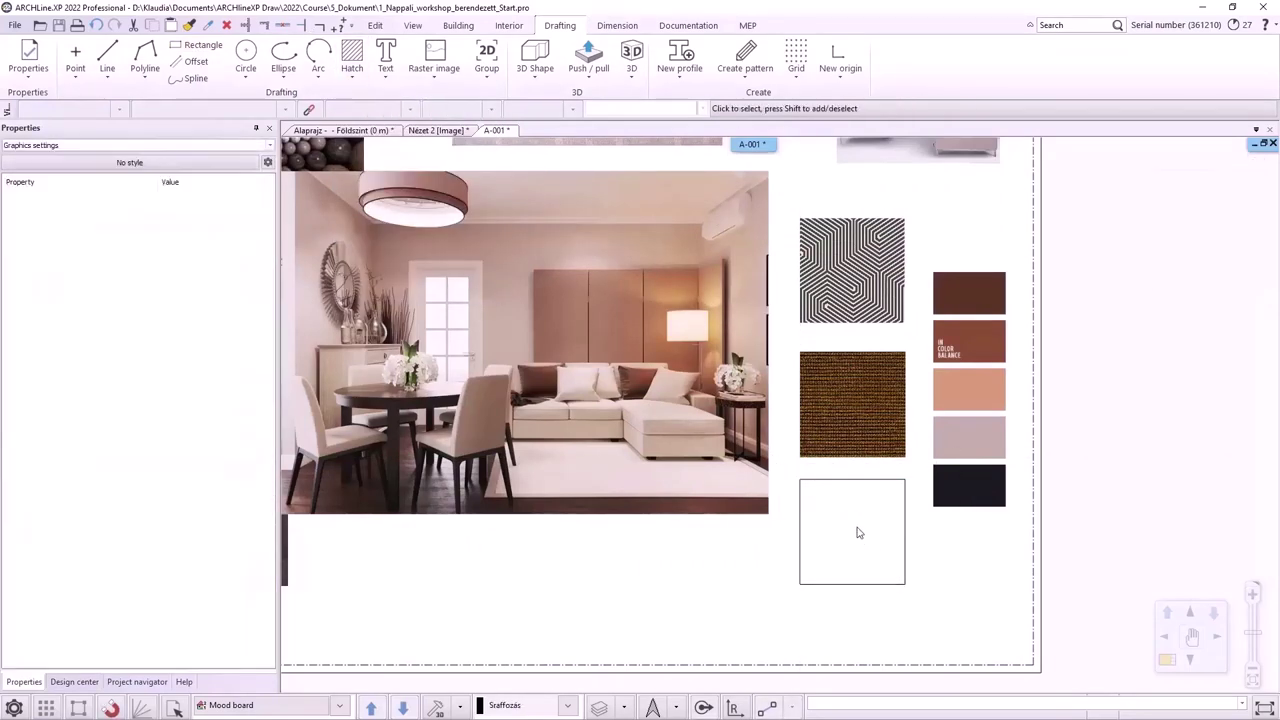
{"action": "left_click", "coordinate": [886, 583]}
{"action": "right_click", "coordinate": [886, 583]}
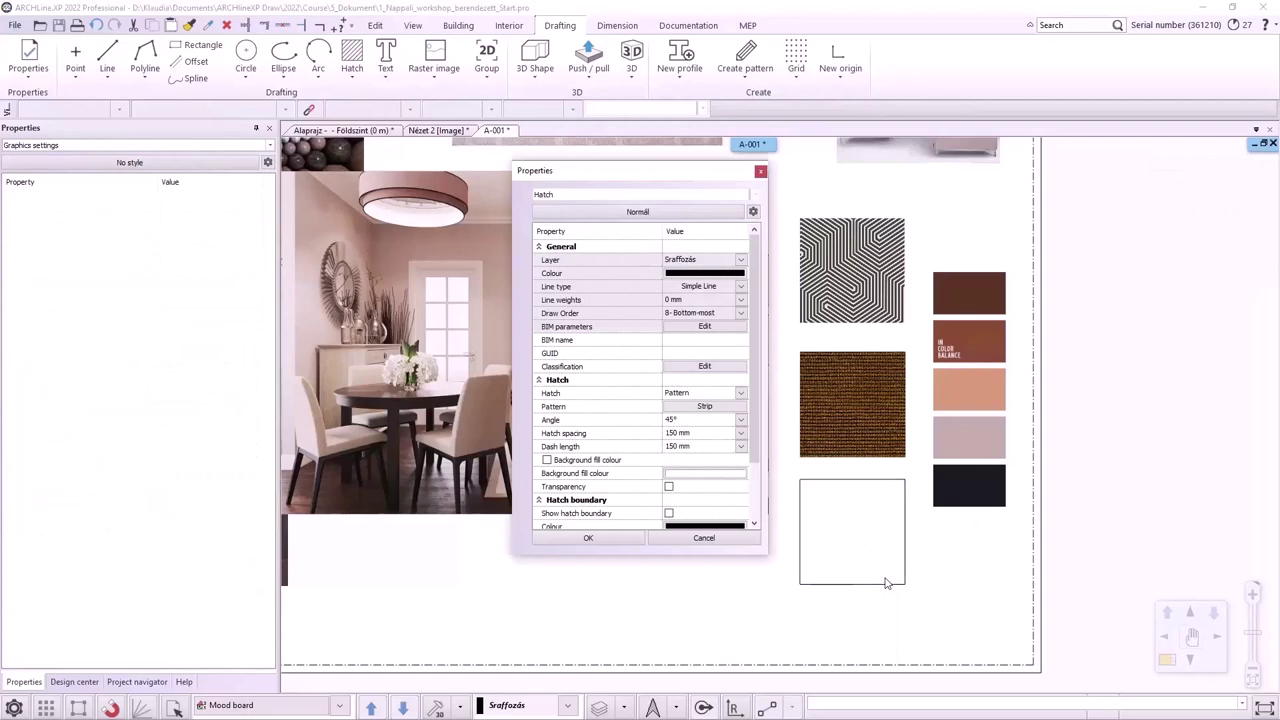
{"action": "left_click", "coordinate": [741, 393]}
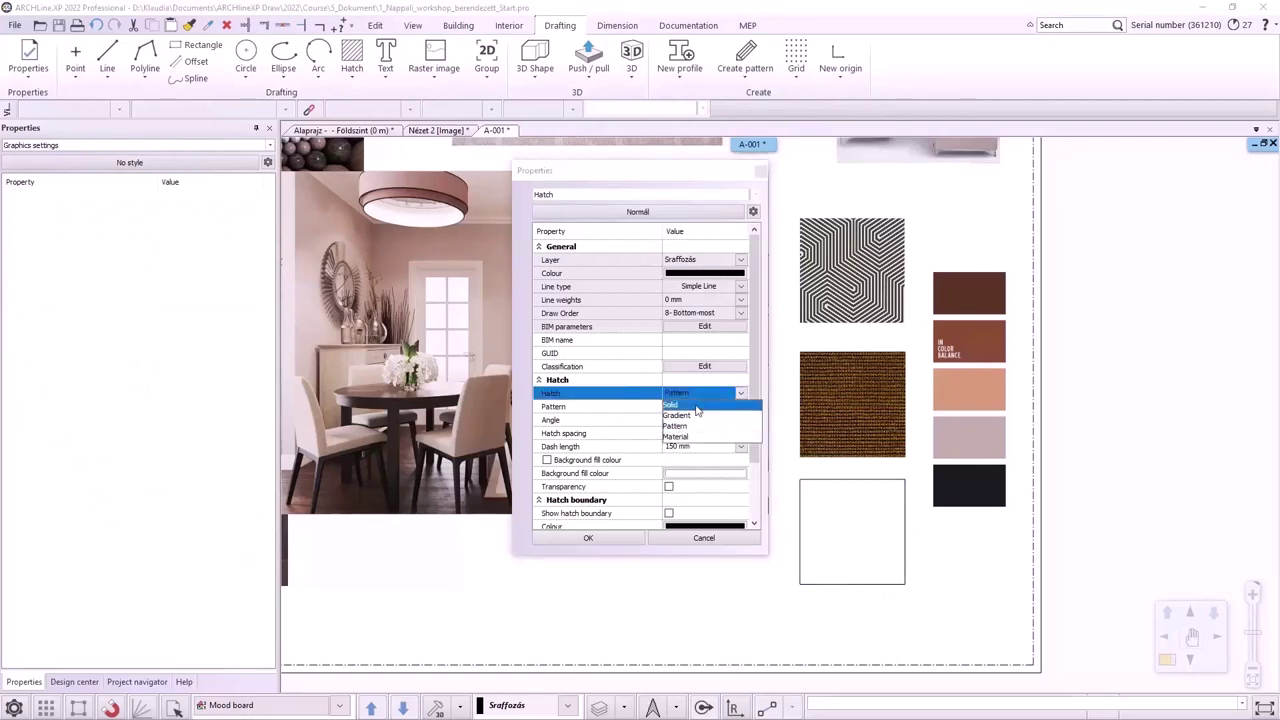
{"action": "left_click", "coordinate": [697, 406]}
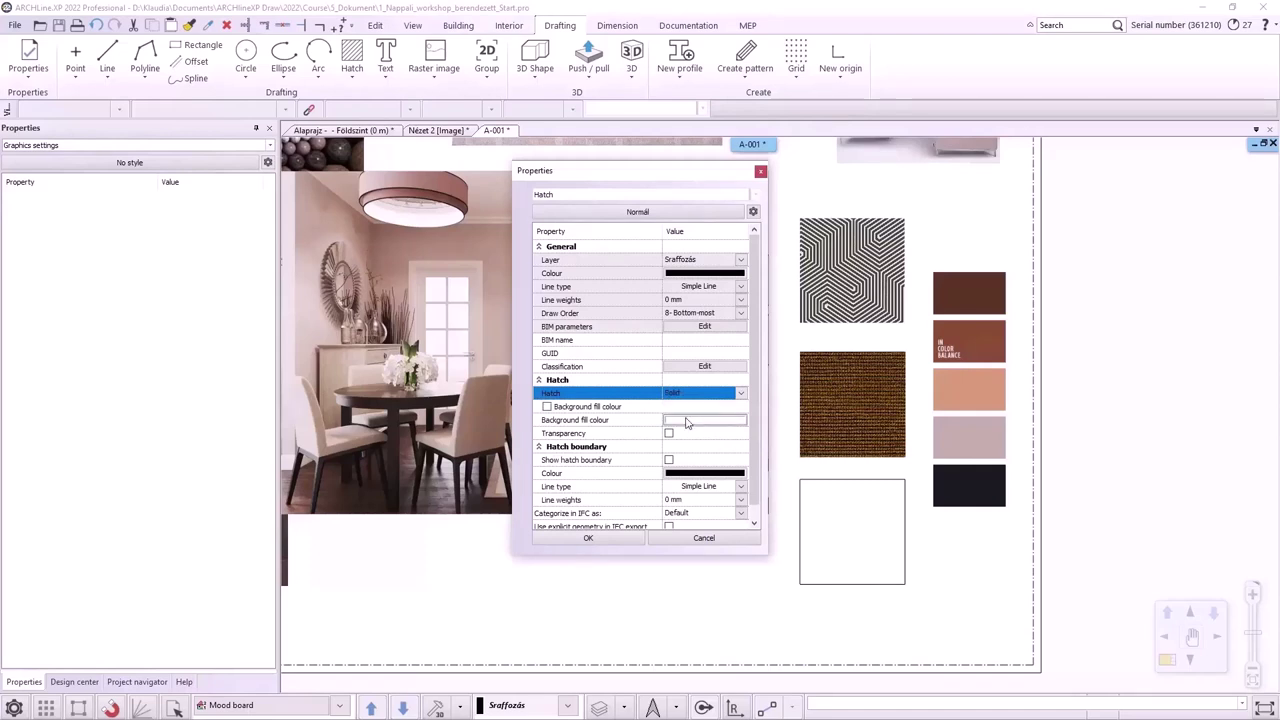
{"action": "left_click", "coordinate": [687, 278]}
{"action": "left_click", "coordinate": [459, 307]}
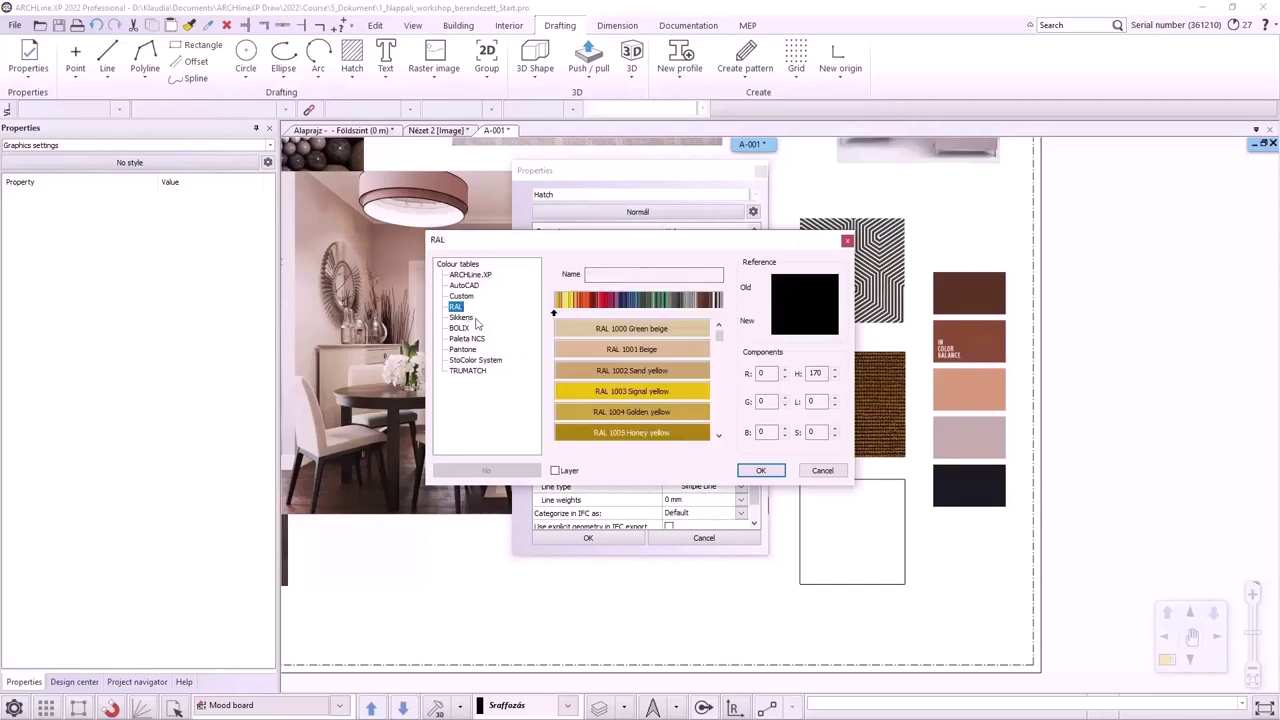
{"action": "left_click", "coordinate": [667, 350]}
{"action": "left_click", "coordinate": [759, 471]}
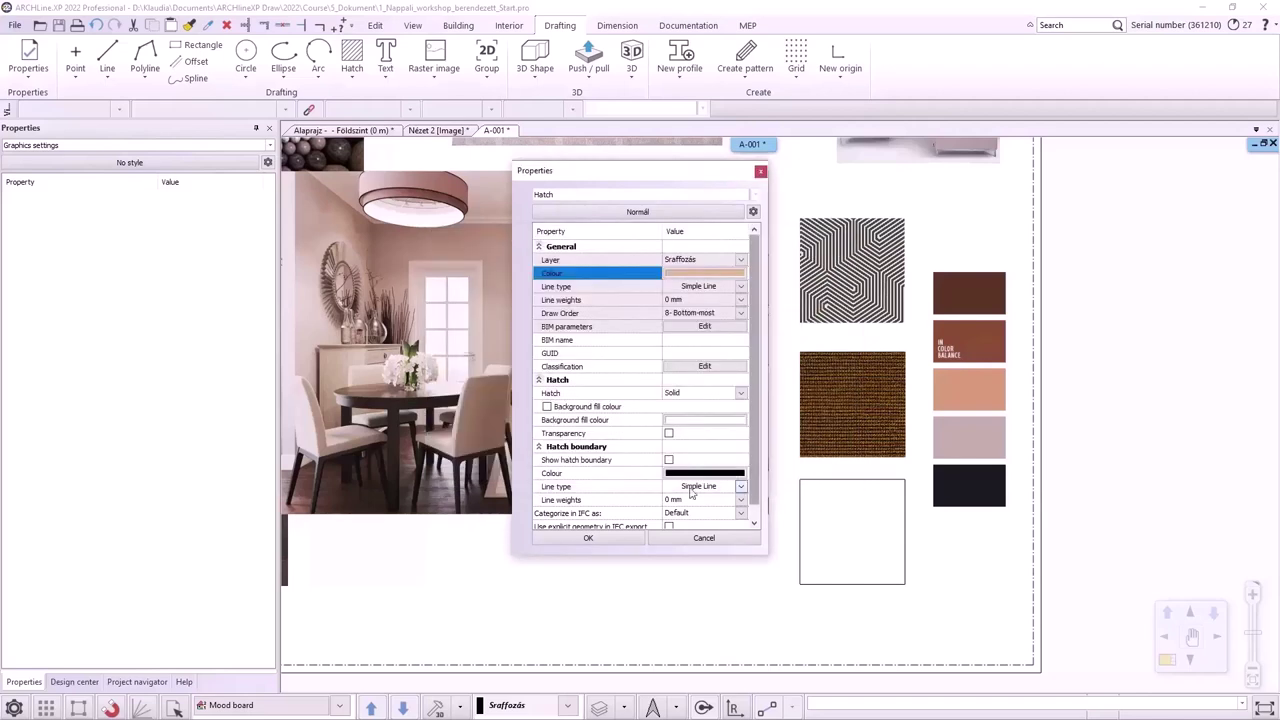
{"action": "left_click", "coordinate": [618, 538]}
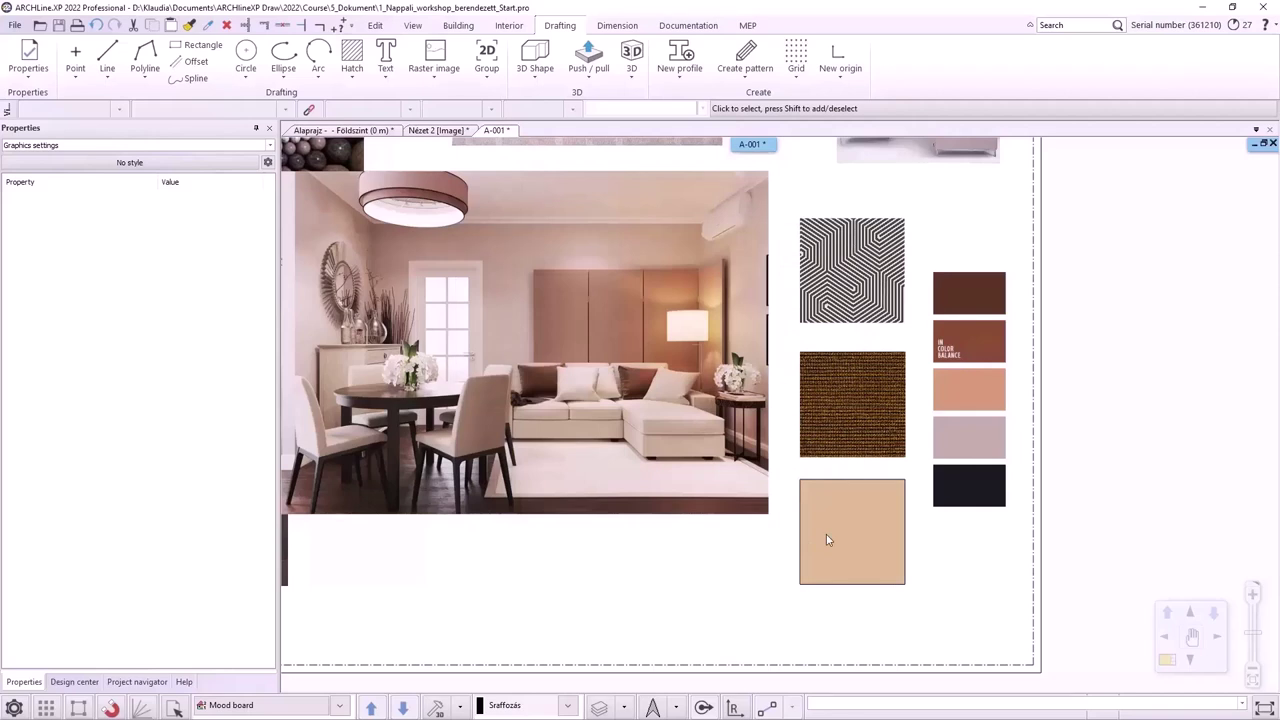
Rescale the colour-swatch column image so it aligns with the pattern's top.
{"action": "left_click", "coordinate": [947, 375]}
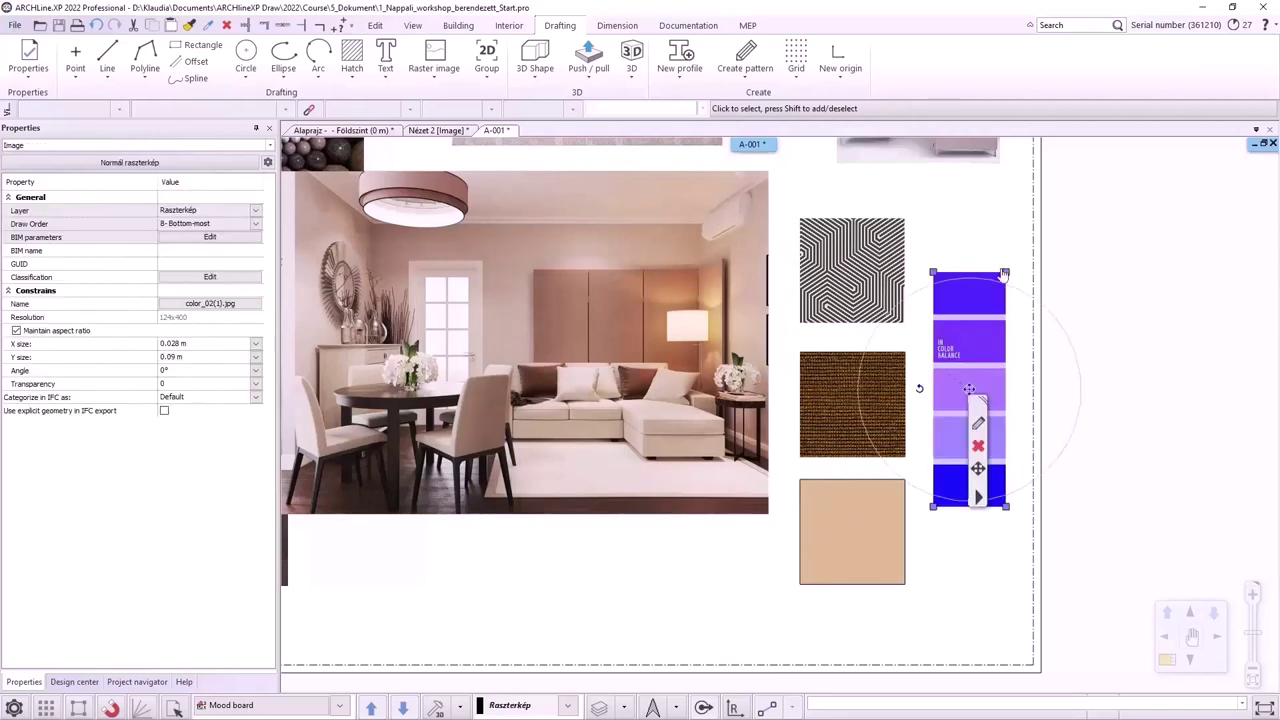
{"action": "left_click", "coordinate": [1033, 285]}
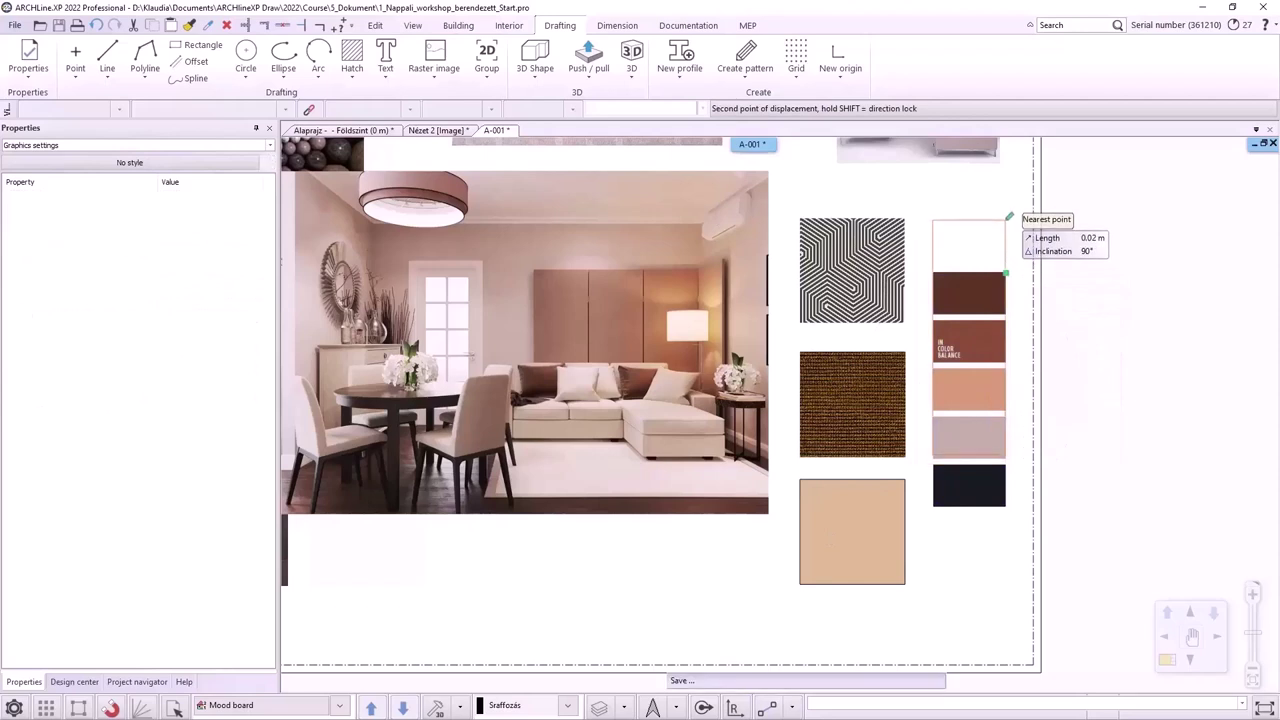
{"action": "left_click", "coordinate": [1006, 219]}
Copy the beige square's outline to its right and select the new empty rectangle.
{"action": "left_click", "coordinate": [866, 528]}
{"action": "left_click", "coordinate": [911, 496]}
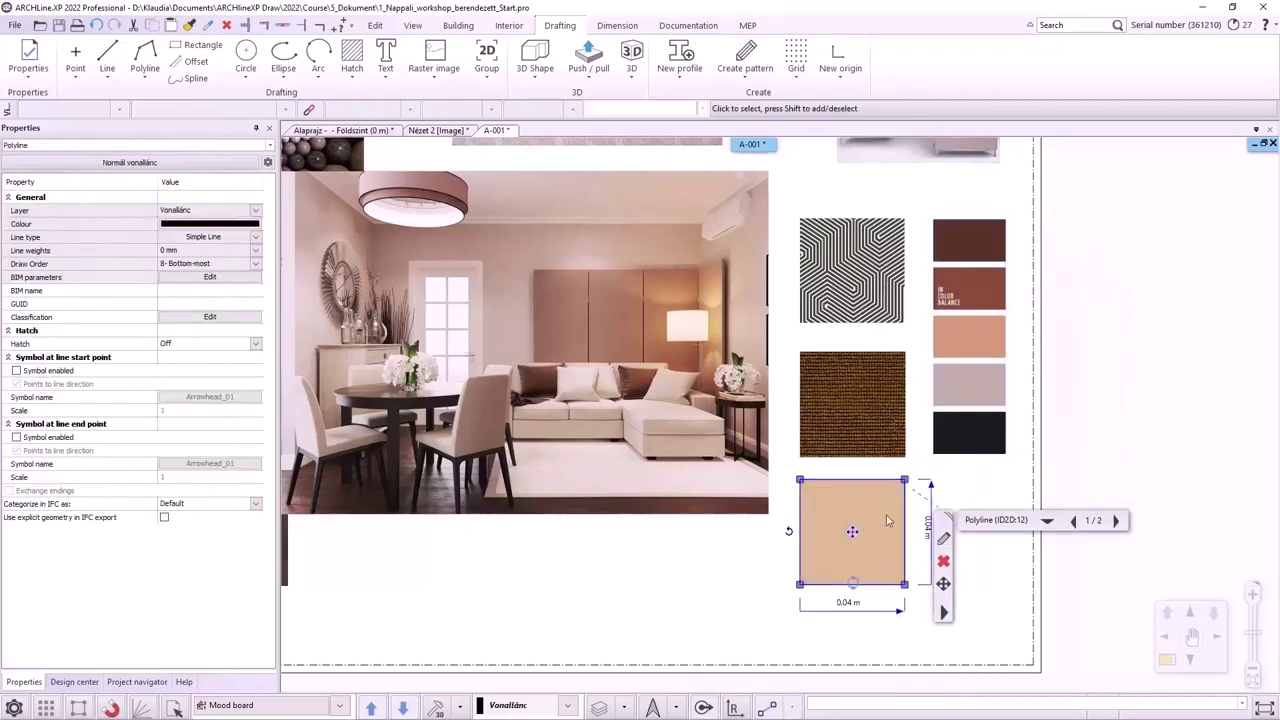
{"action": "left_click", "coordinate": [853, 535]}
{"action": "left_click", "coordinate": [940, 352]}
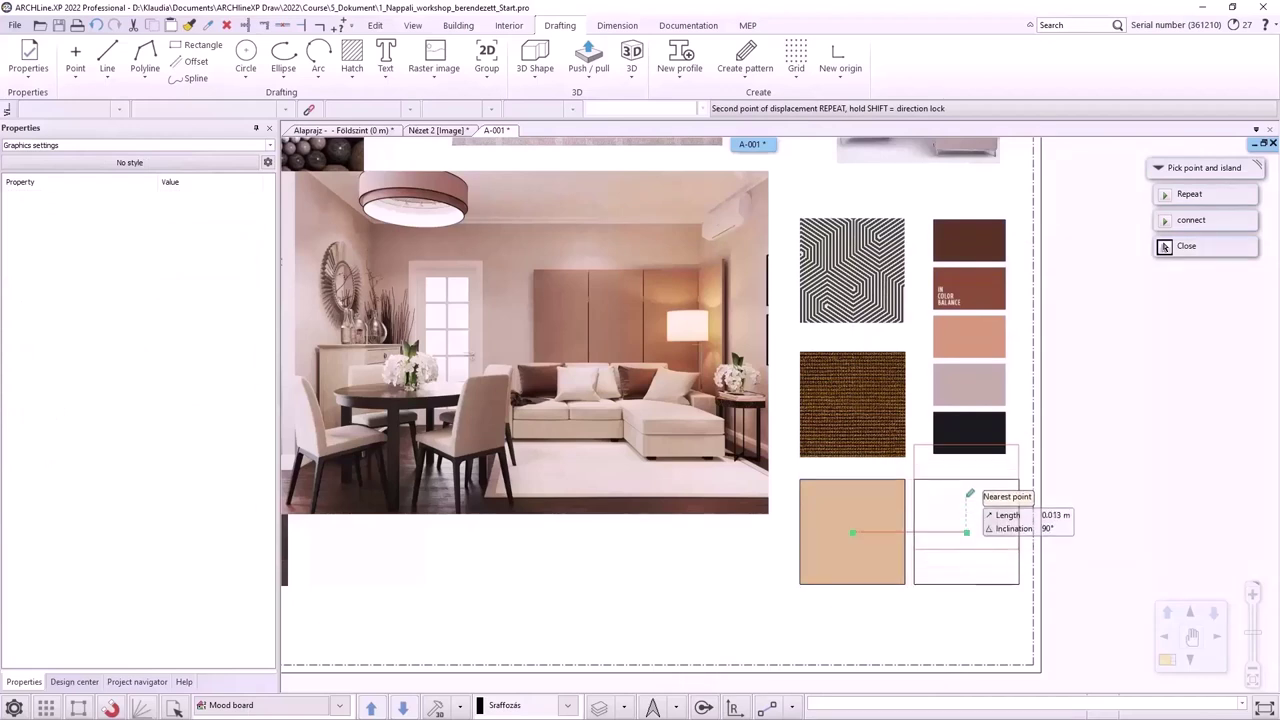
{"action": "left_click", "coordinate": [966, 531]}
{"action": "left_click", "coordinate": [948, 484]}
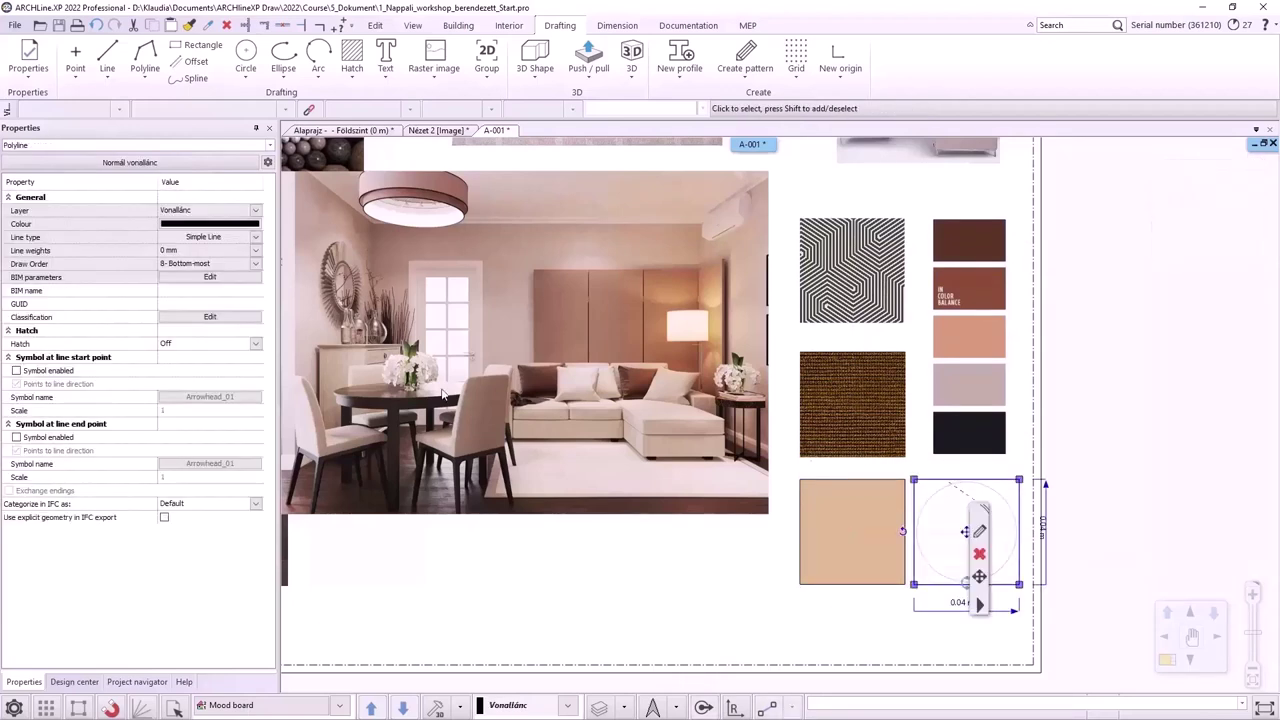
Give the copied rectangle a solid RAL 1002 Sand yellow fill, then deselect it.
{"action": "left_click", "coordinate": [257, 345]}
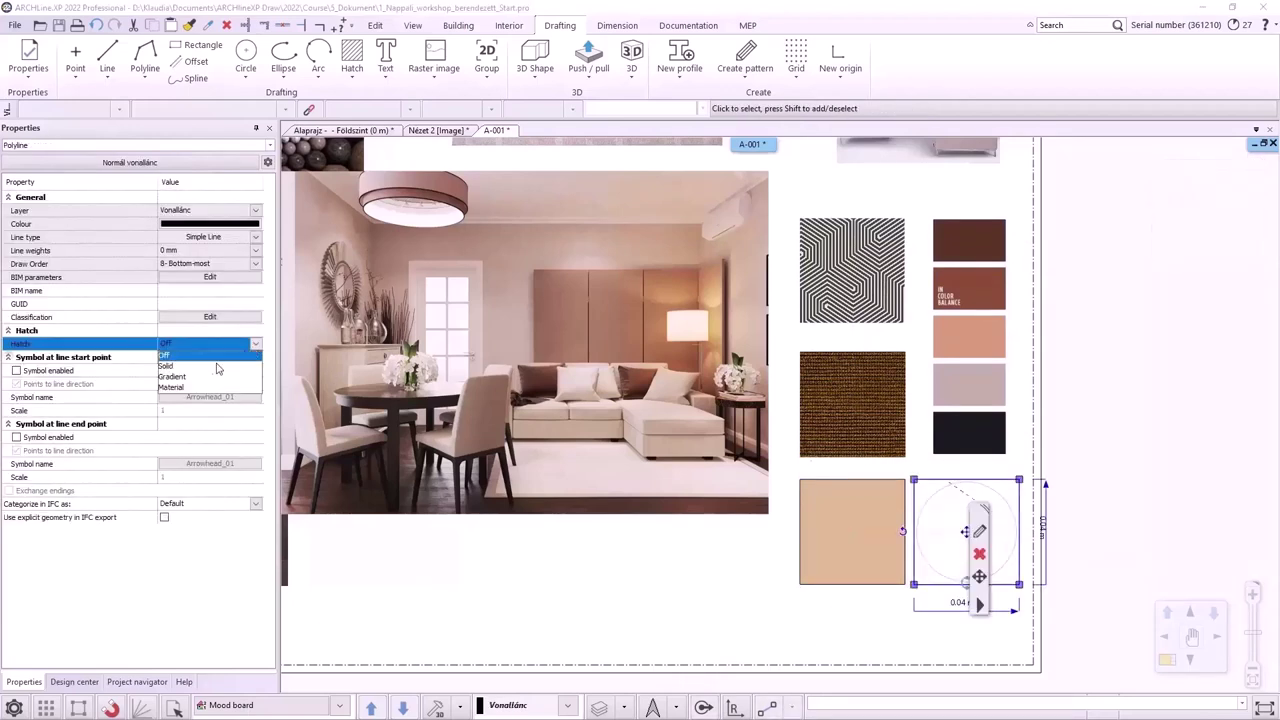
{"action": "left_click", "coordinate": [218, 366]}
{"action": "left_click", "coordinate": [205, 357]}
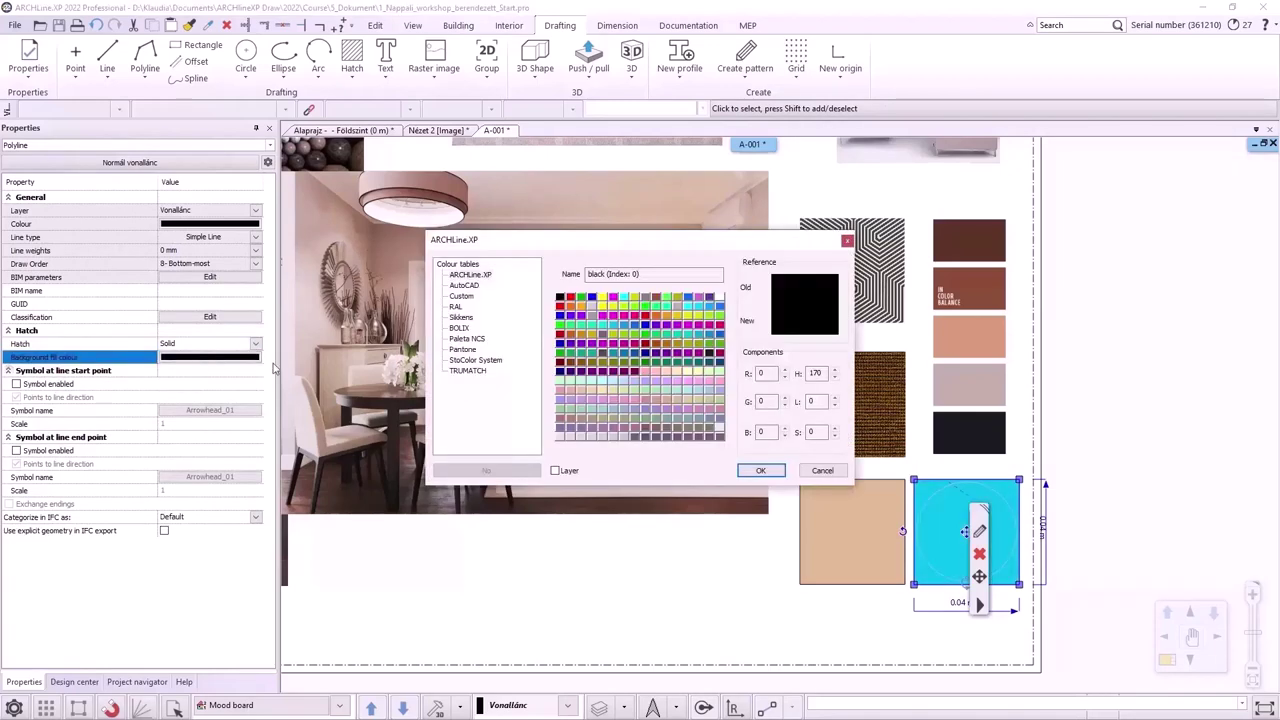
{"action": "left_click", "coordinate": [457, 306]}
{"action": "left_click", "coordinate": [645, 370]}
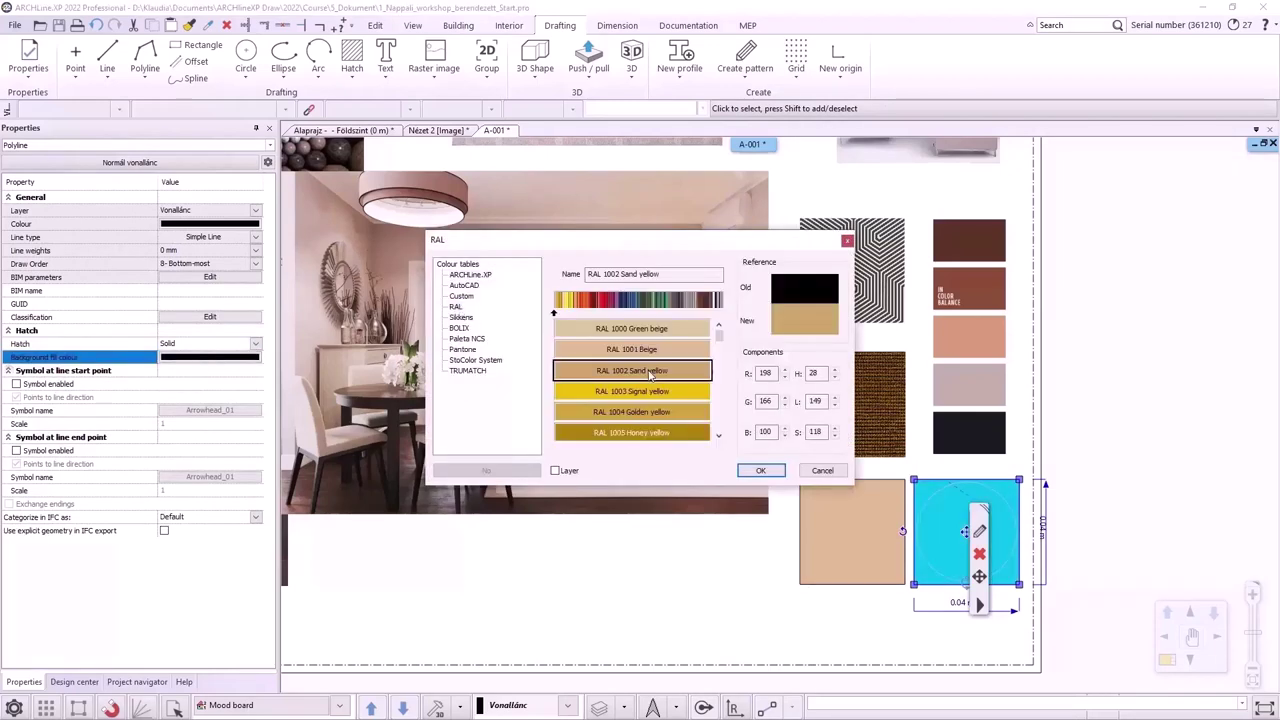
{"action": "left_click", "coordinate": [763, 475]}
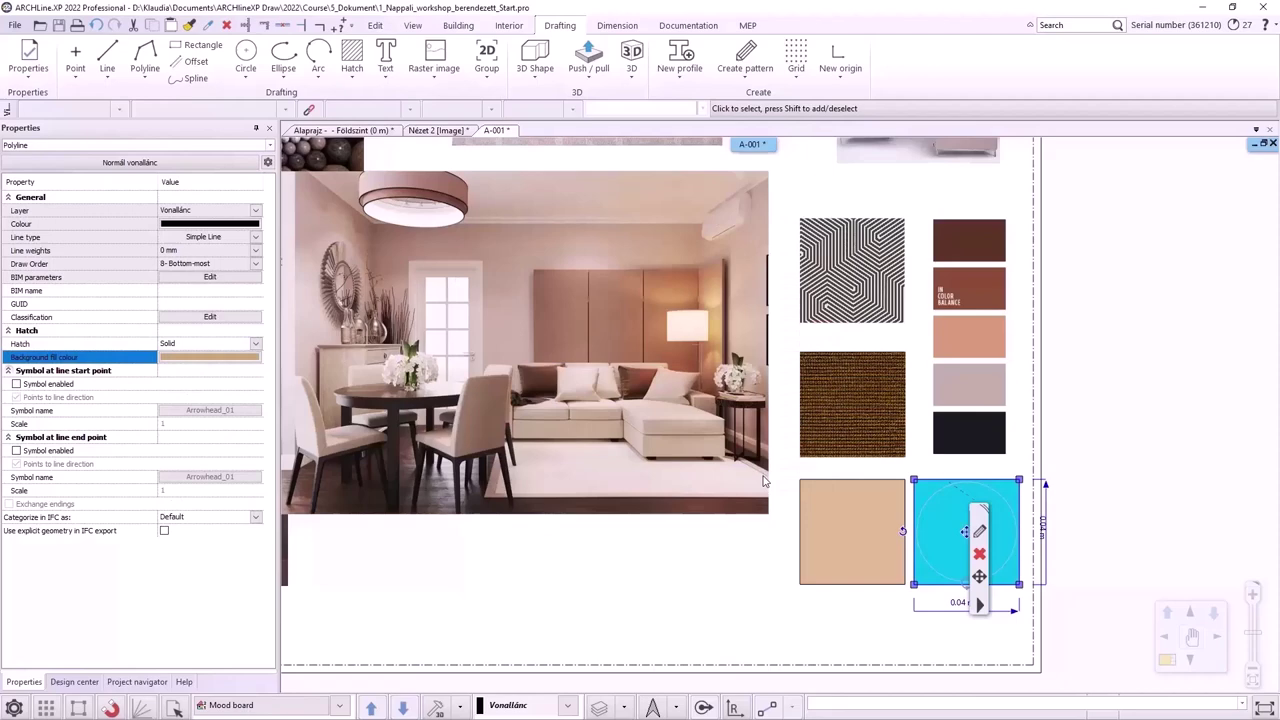
{"action": "left_click", "coordinate": [743, 551]}
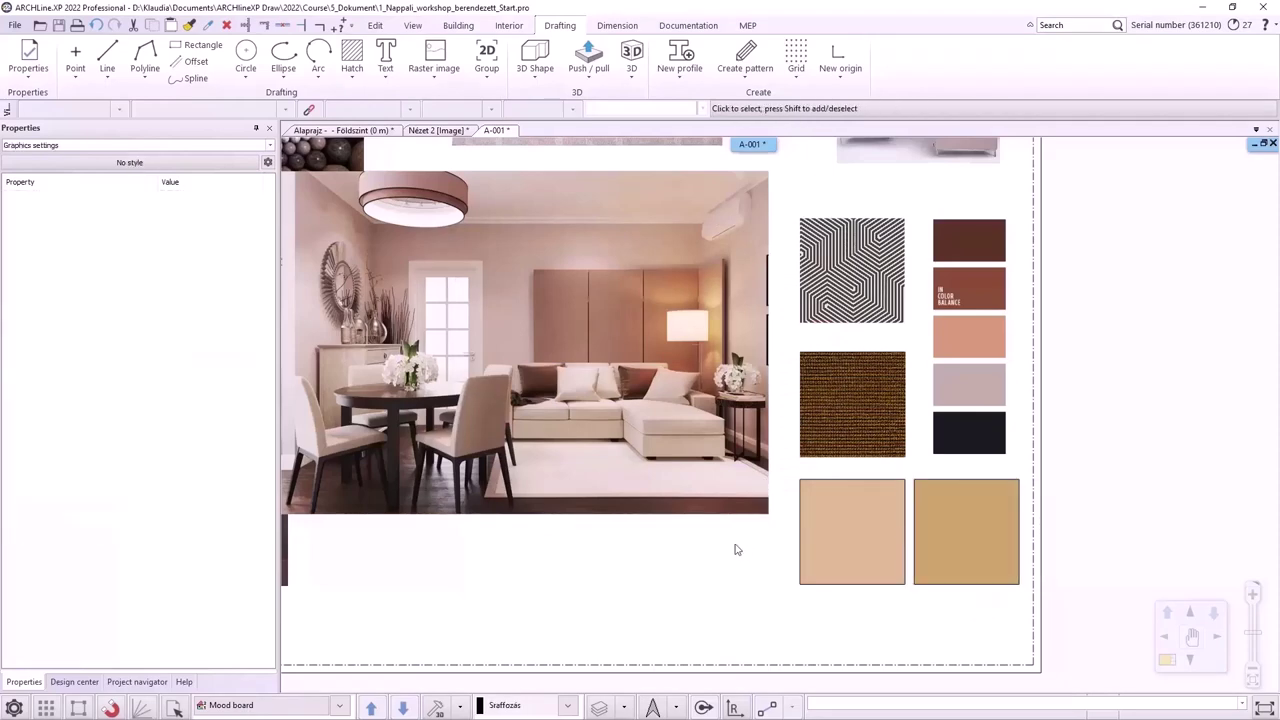
{"action": "scroll", "coordinate": [623, 390], "scroll_direction": "down", "scroll_amount": 3}
Add the text 'Moodboard' and place it on the sheet.
{"action": "scroll", "coordinate": [623, 386], "scroll_direction": "up", "scroll_amount": 2}
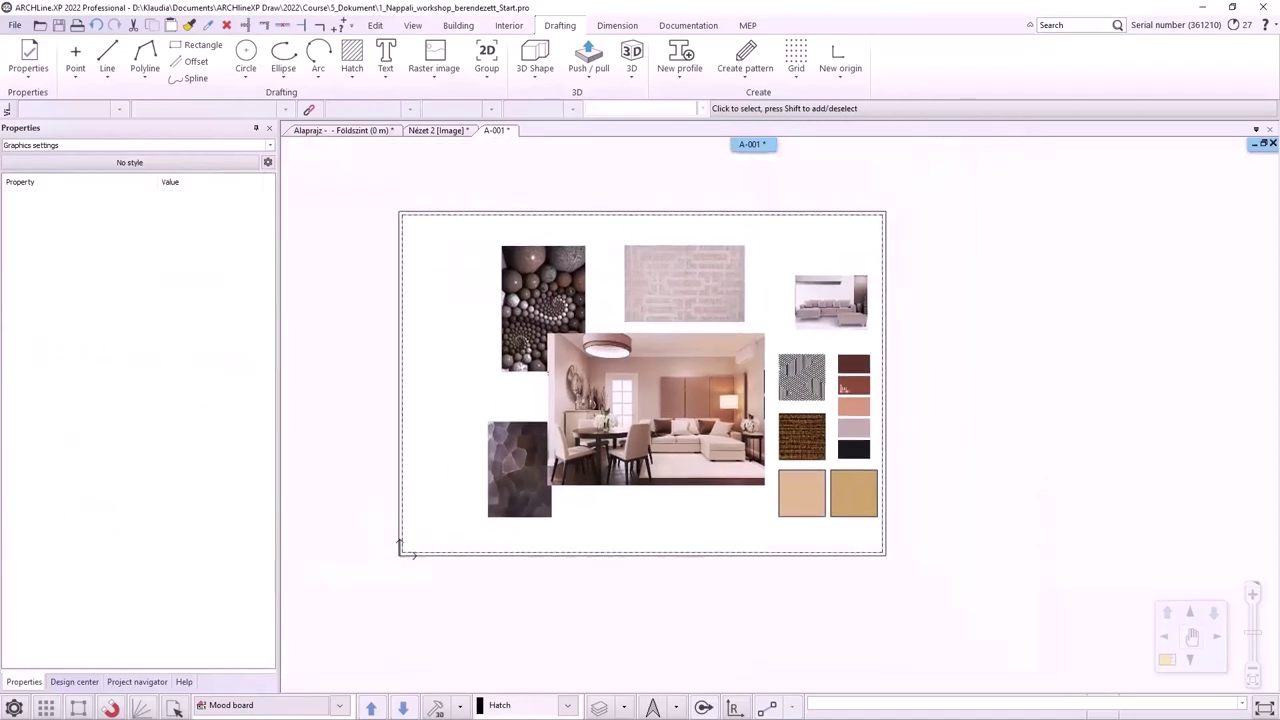
{"action": "left_click", "coordinate": [383, 57]}
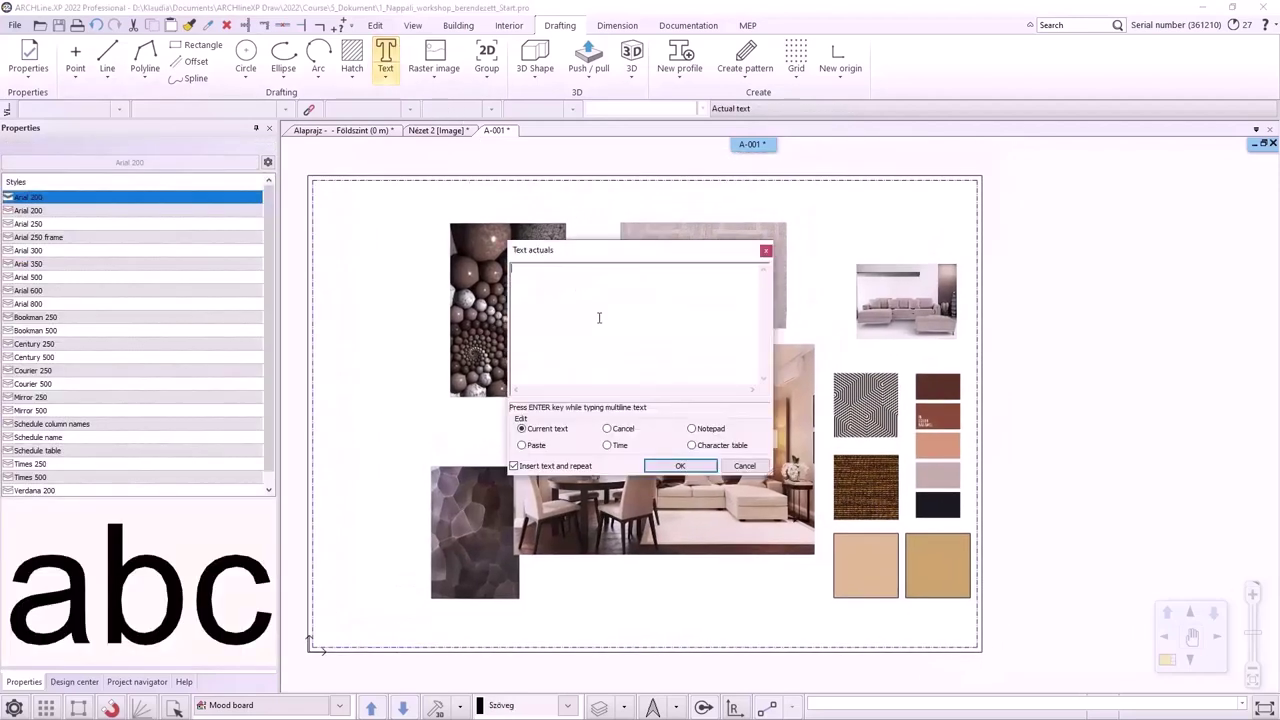
{"action": "type", "text": "Moodboard"}
{"action": "left_click", "coordinate": [679, 466]}
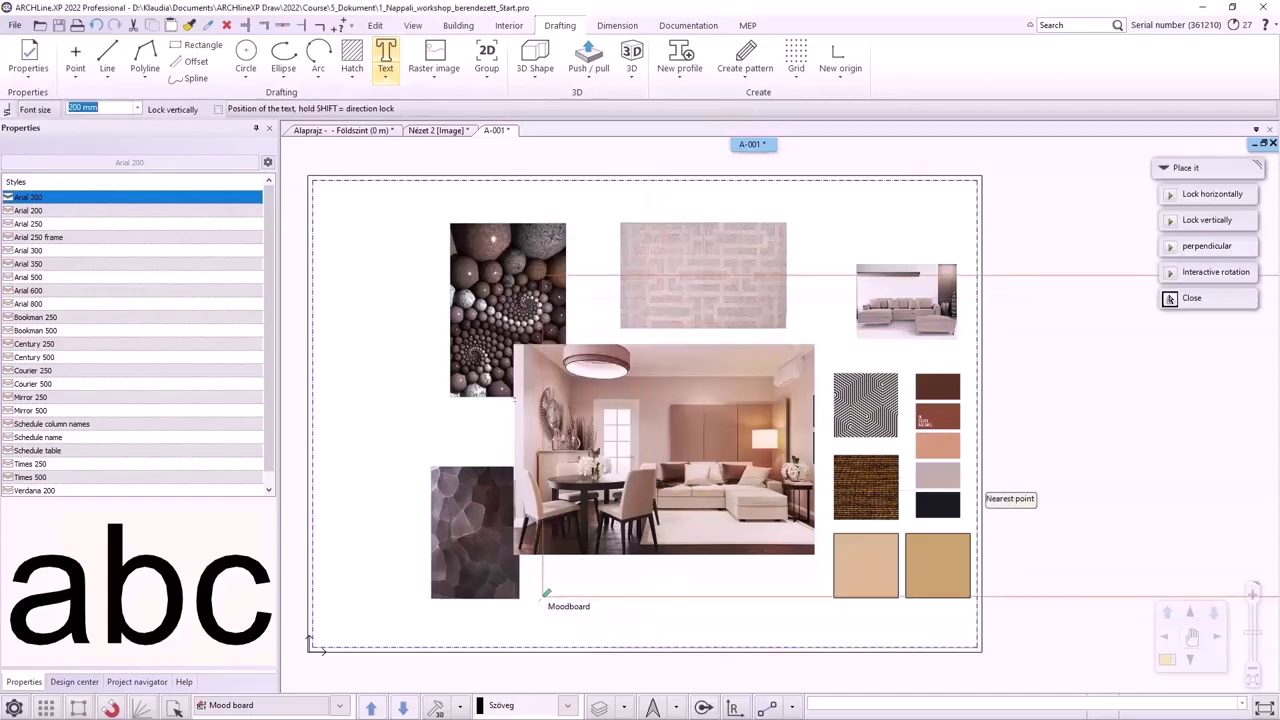
{"action": "left_click", "coordinate": [541, 597]}
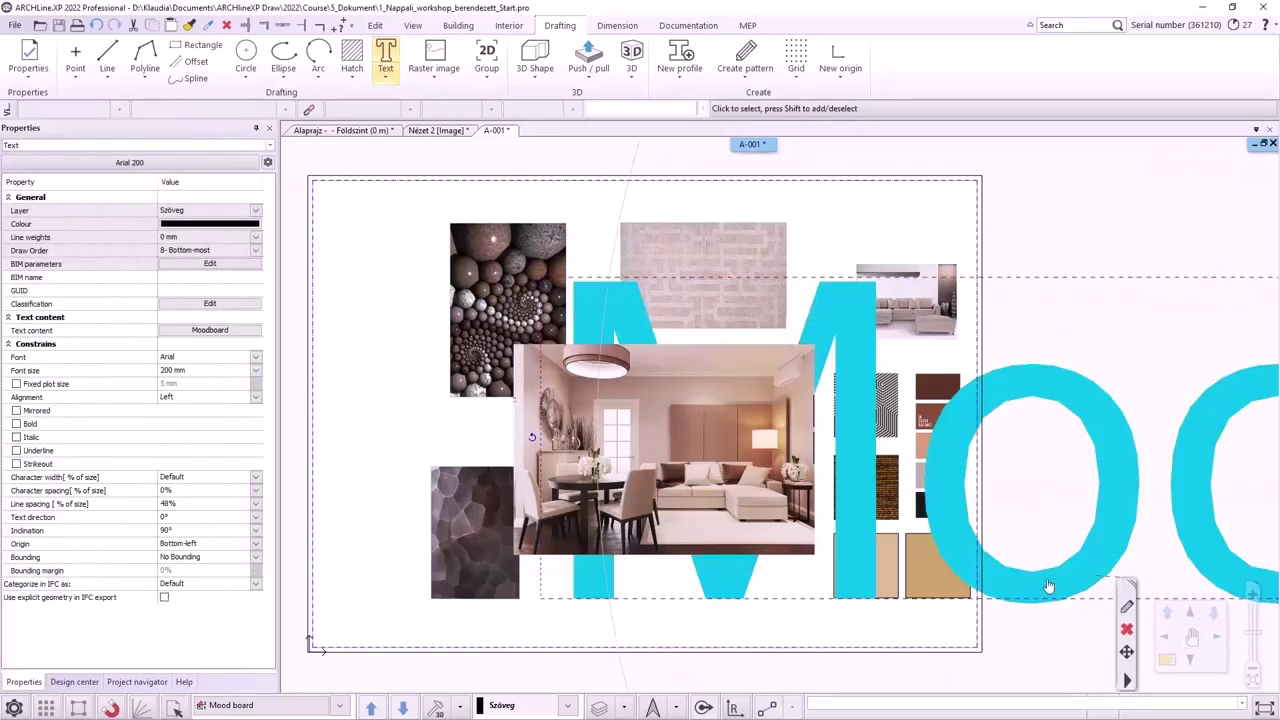
Set the Moodboard text's font size to 10 mm.
{"action": "left_click", "coordinate": [118, 376]}
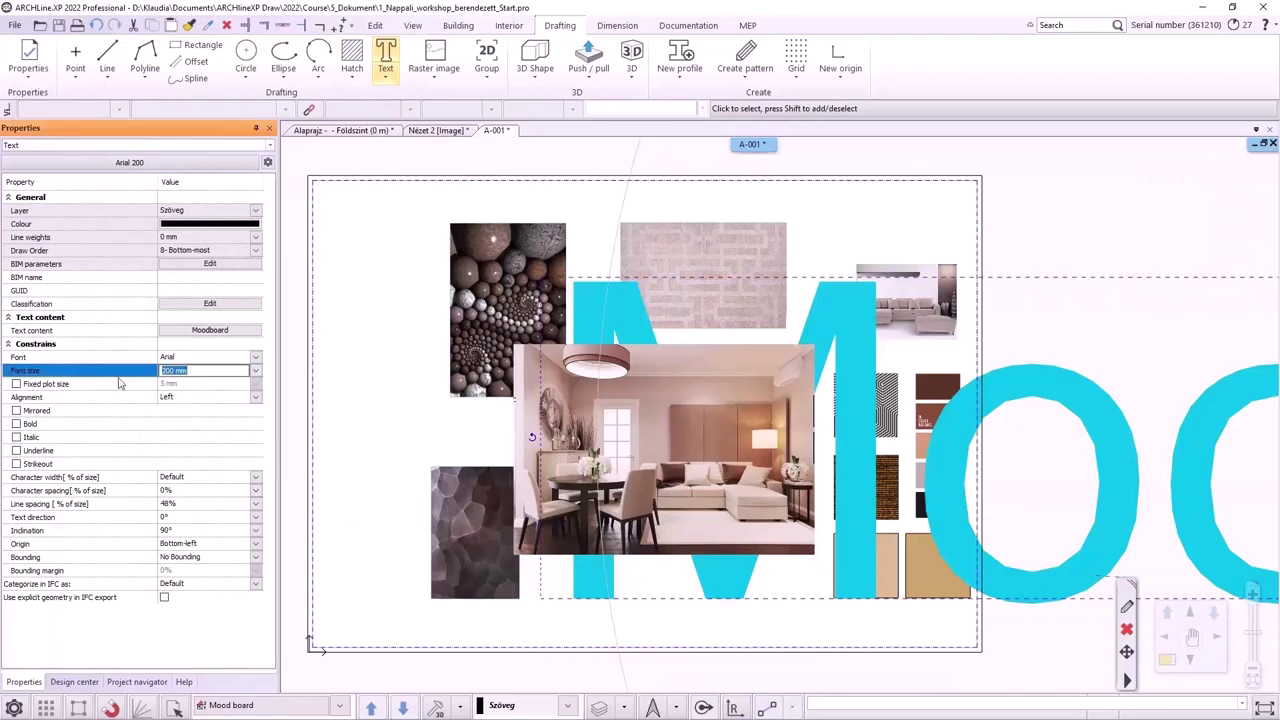
{"action": "left_click", "coordinate": [254, 370]}
{"action": "left_click", "coordinate": [178, 69]}
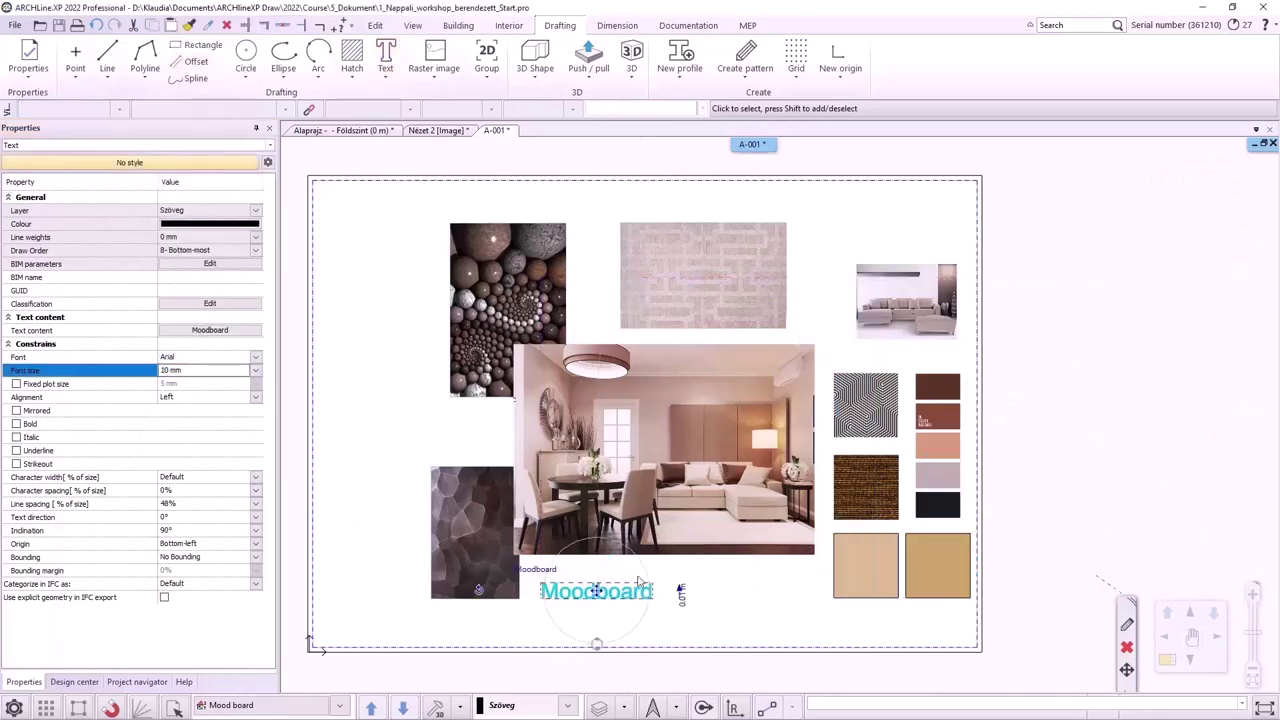
Move the Moodboard title below the living-room photo and colour it peach (205,173,137).
{"action": "right_click", "coordinate": [600, 593]}
{"action": "left_click", "coordinate": [640, 383]}
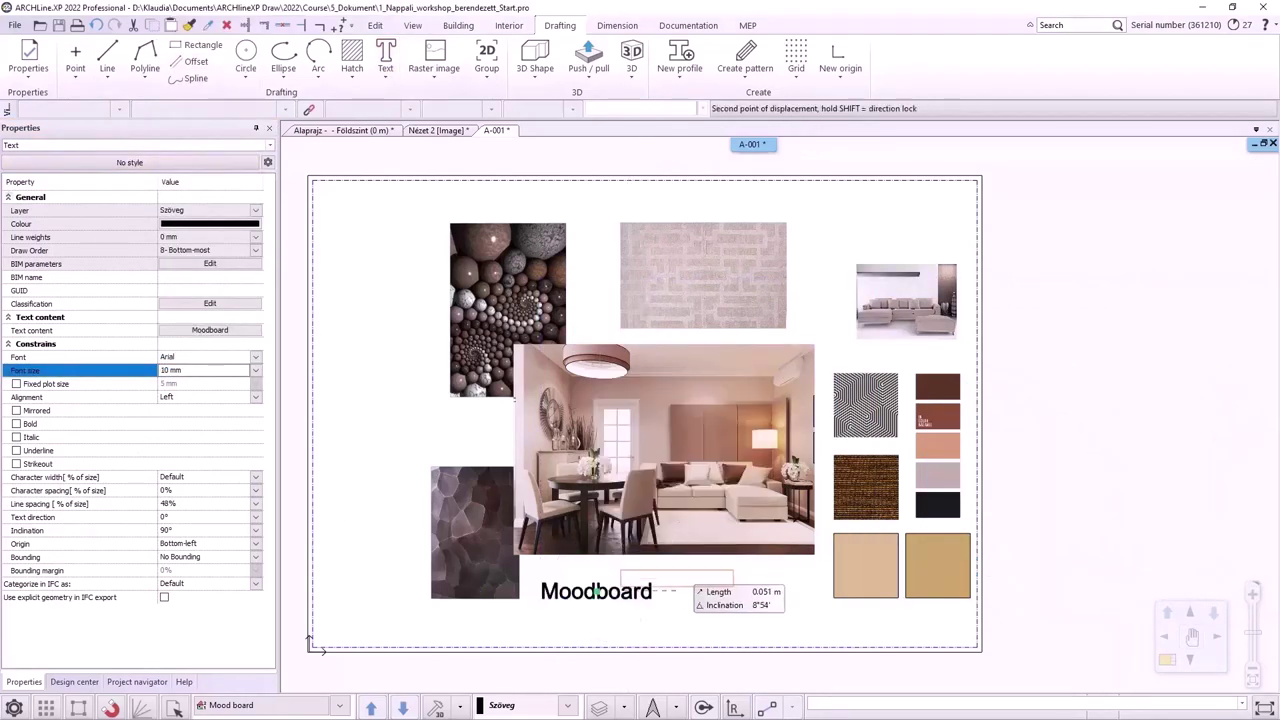
{"action": "left_click", "coordinate": [221, 225]}
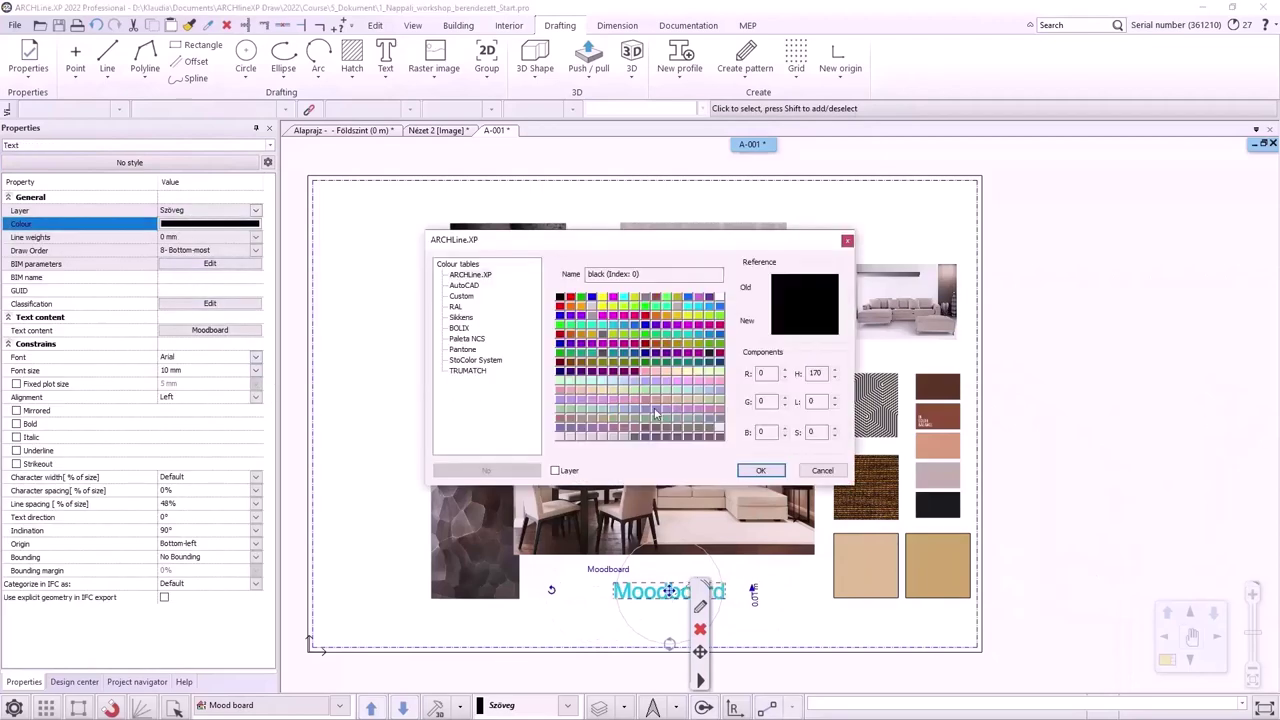
{"action": "left_click", "coordinate": [667, 406]}
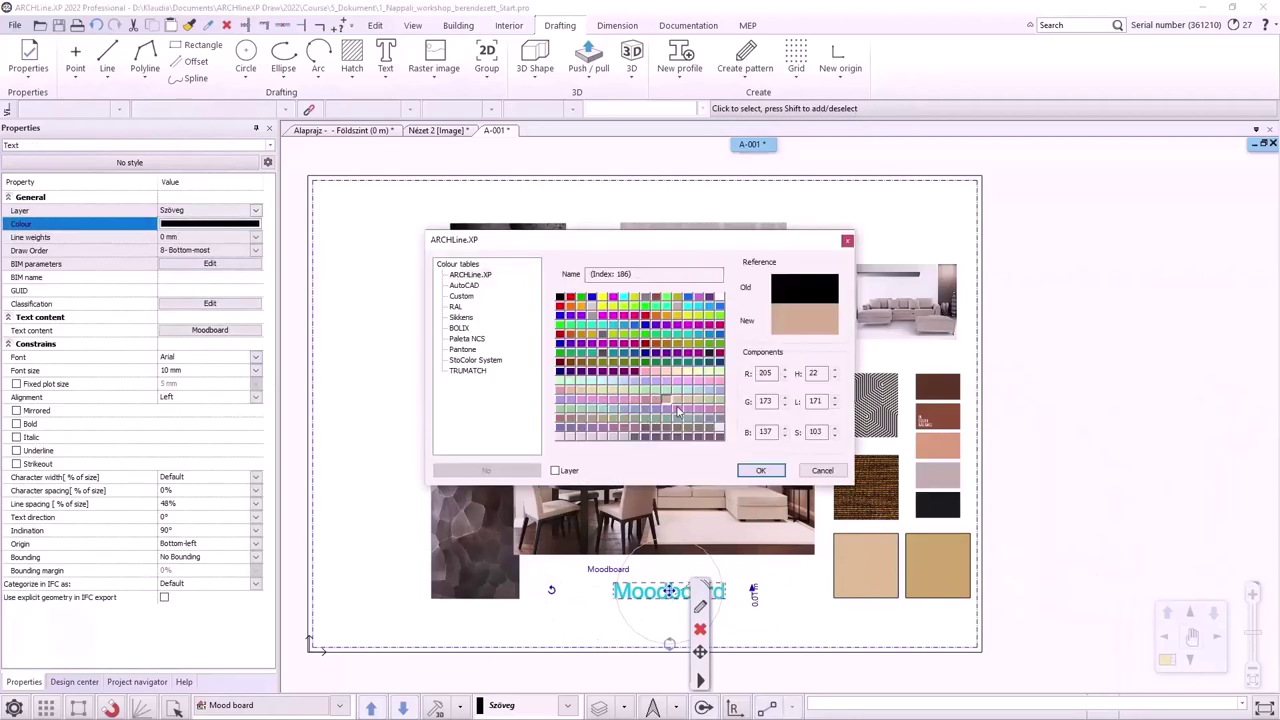
{"action": "left_click", "coordinate": [766, 471]}
{"action": "left_click", "coordinate": [785, 603]}
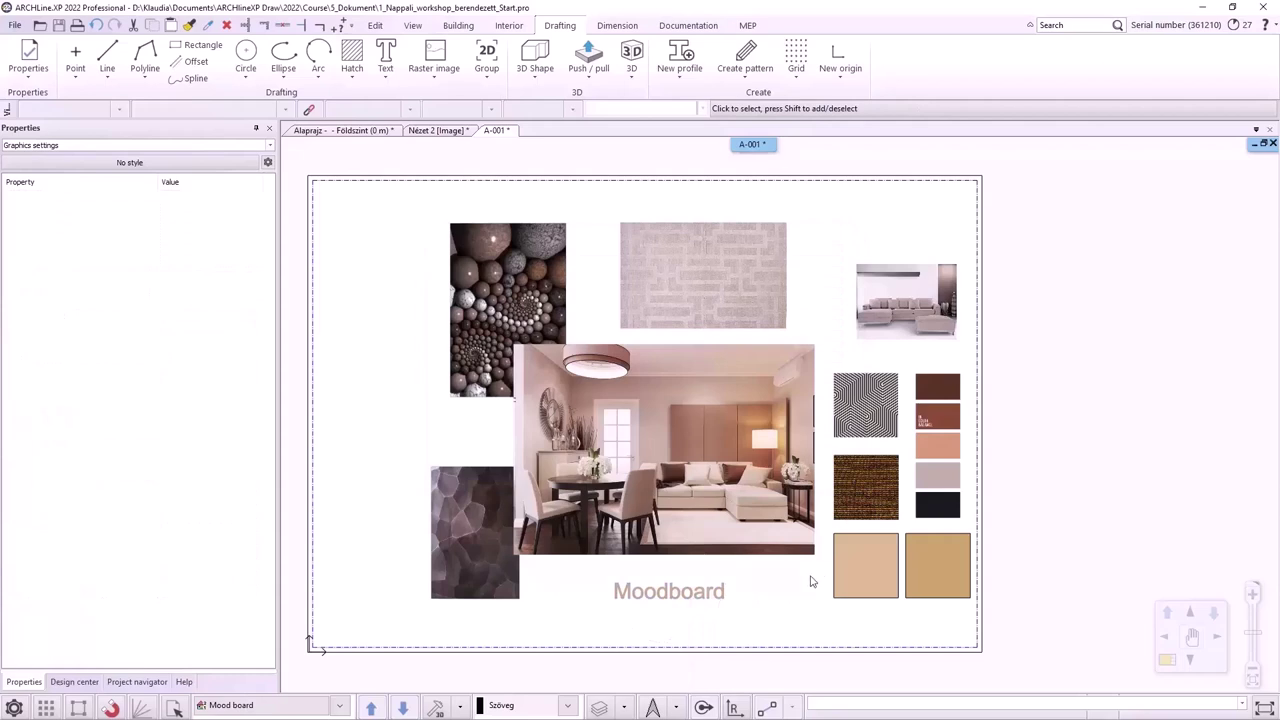
Set up Print to PDF with output file Moodboard.pdf in the Course\5_Dokument folder.
{"action": "left_click", "coordinate": [688, 25]}
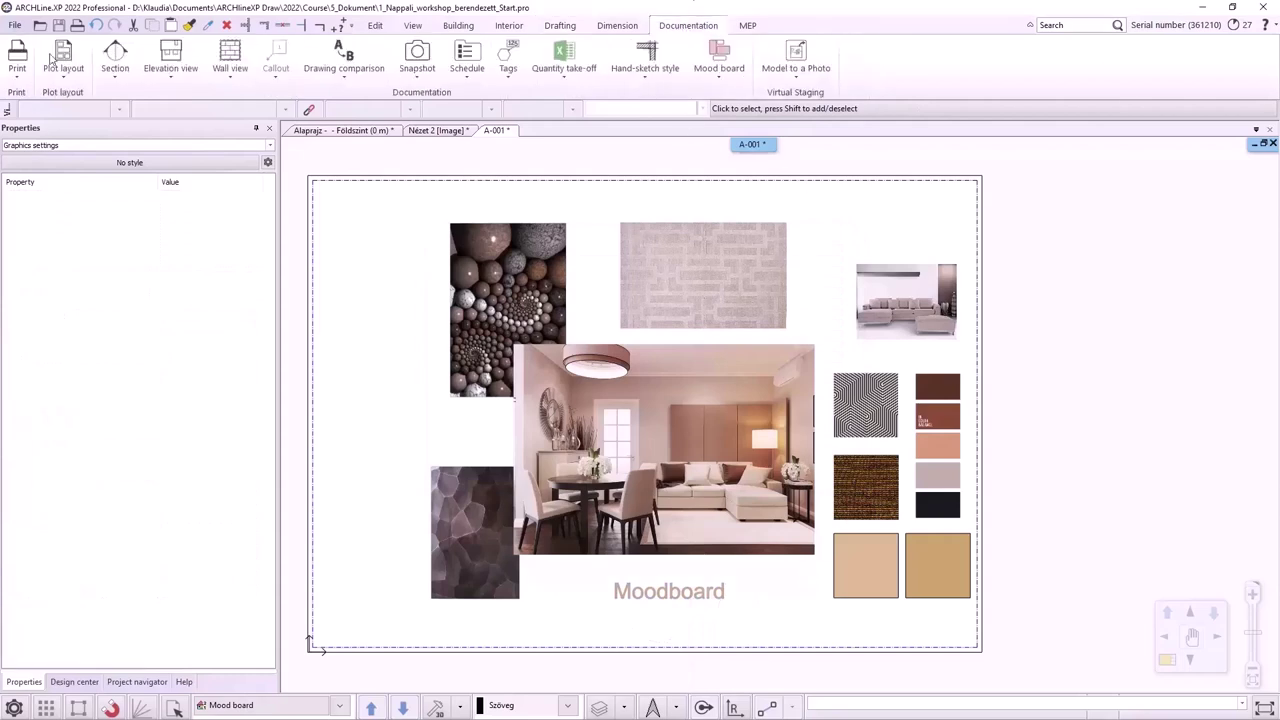
{"action": "left_click", "coordinate": [17, 65]}
{"action": "left_click", "coordinate": [70, 140]}
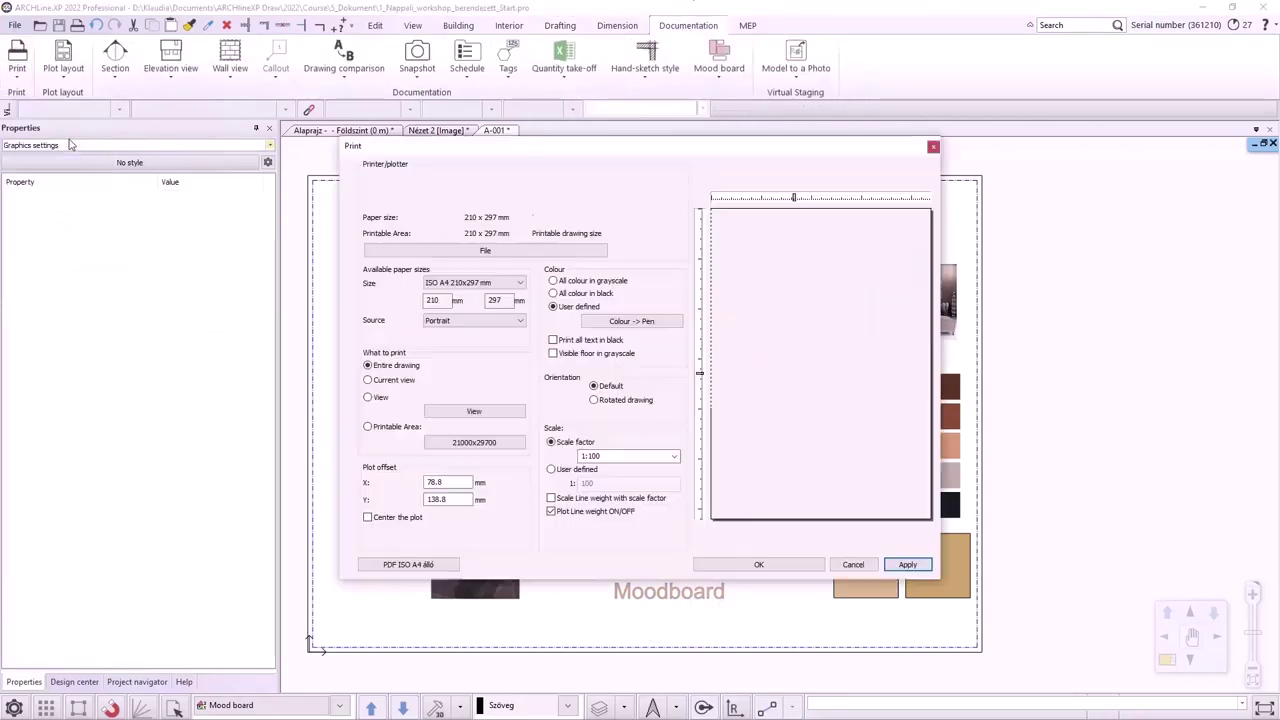
{"action": "left_click", "coordinate": [452, 251]}
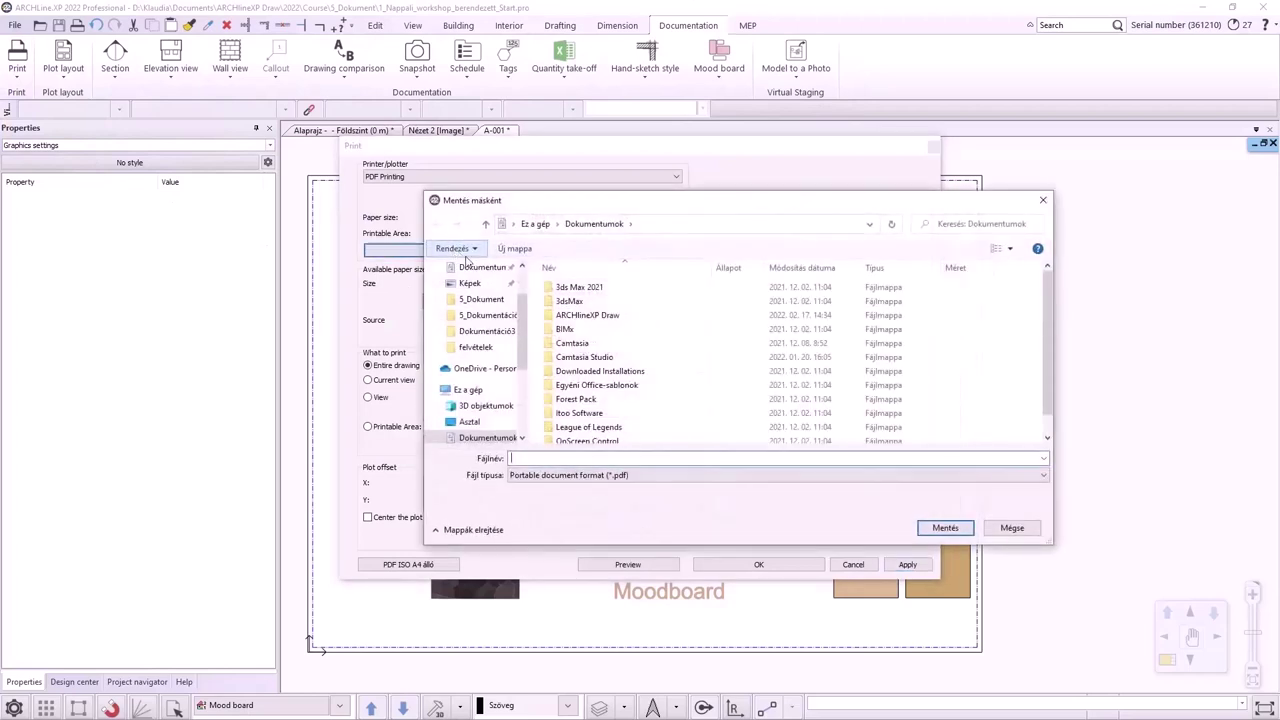
{"action": "double_click", "coordinate": [596, 315]}
{"action": "double_click", "coordinate": [596, 316]}
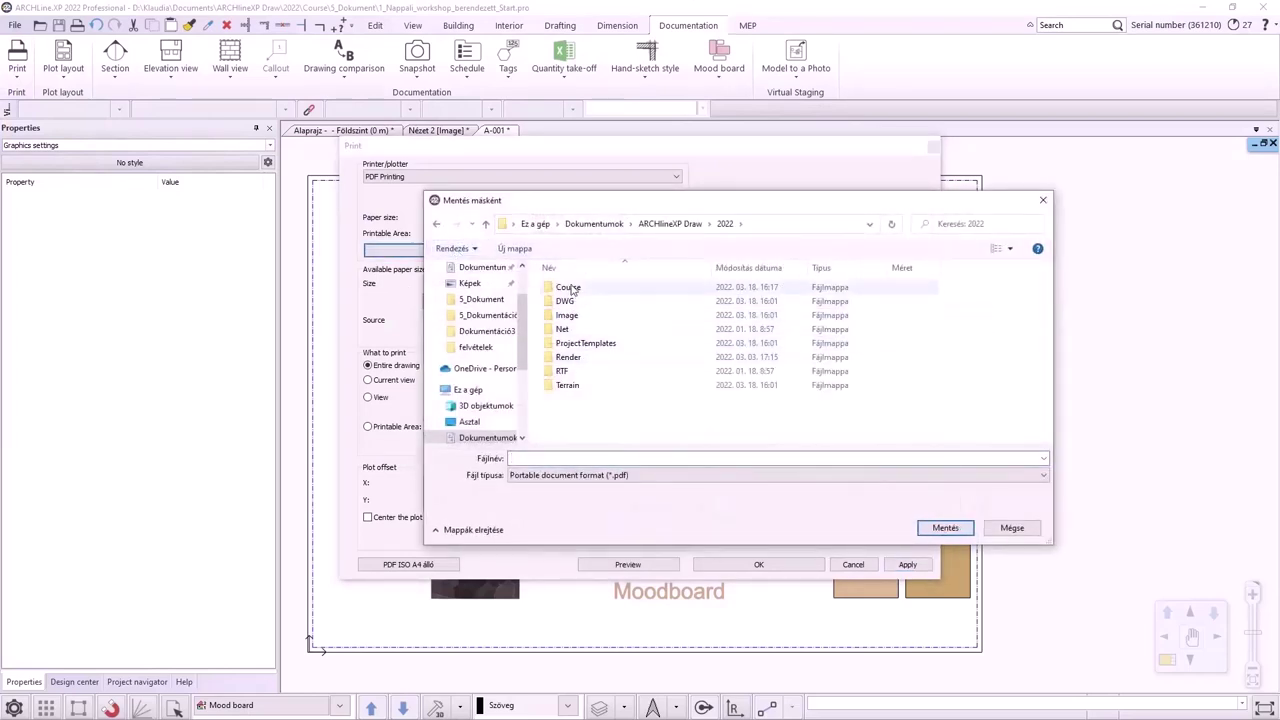
{"action": "double_click", "coordinate": [567, 287]}
{"action": "double_click", "coordinate": [588, 343]}
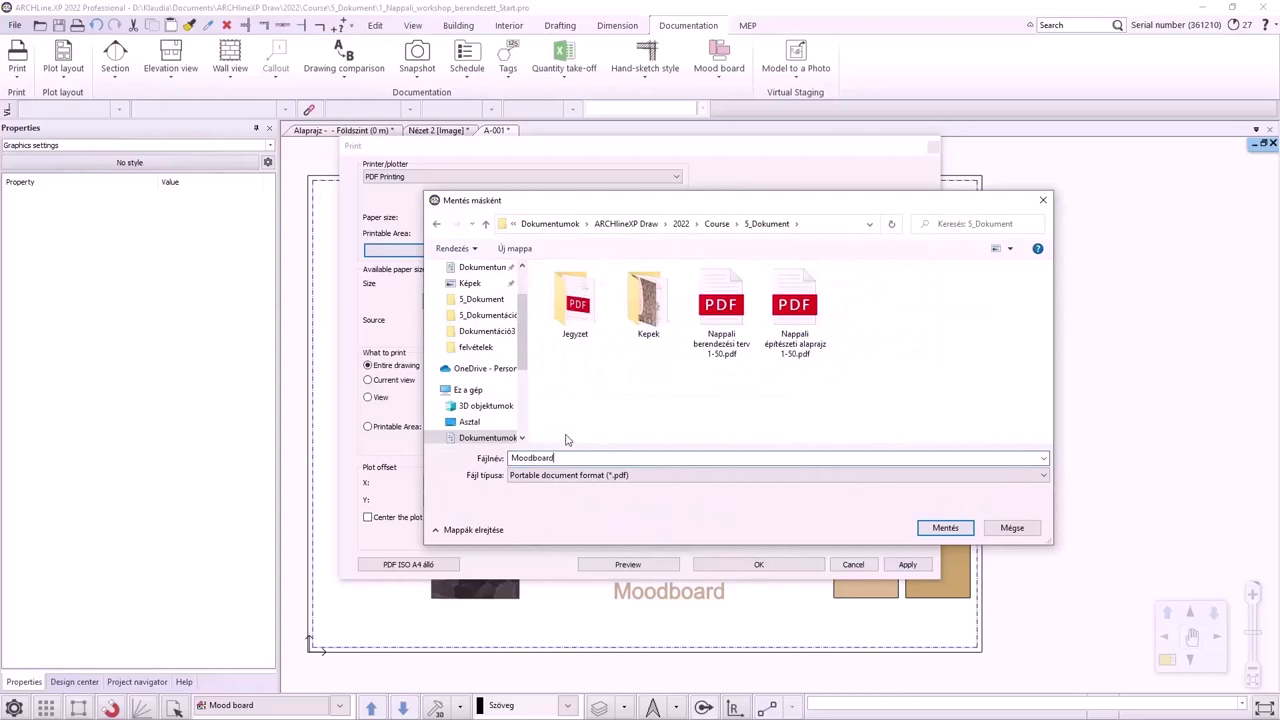
{"action": "left_click", "coordinate": [940, 527]}
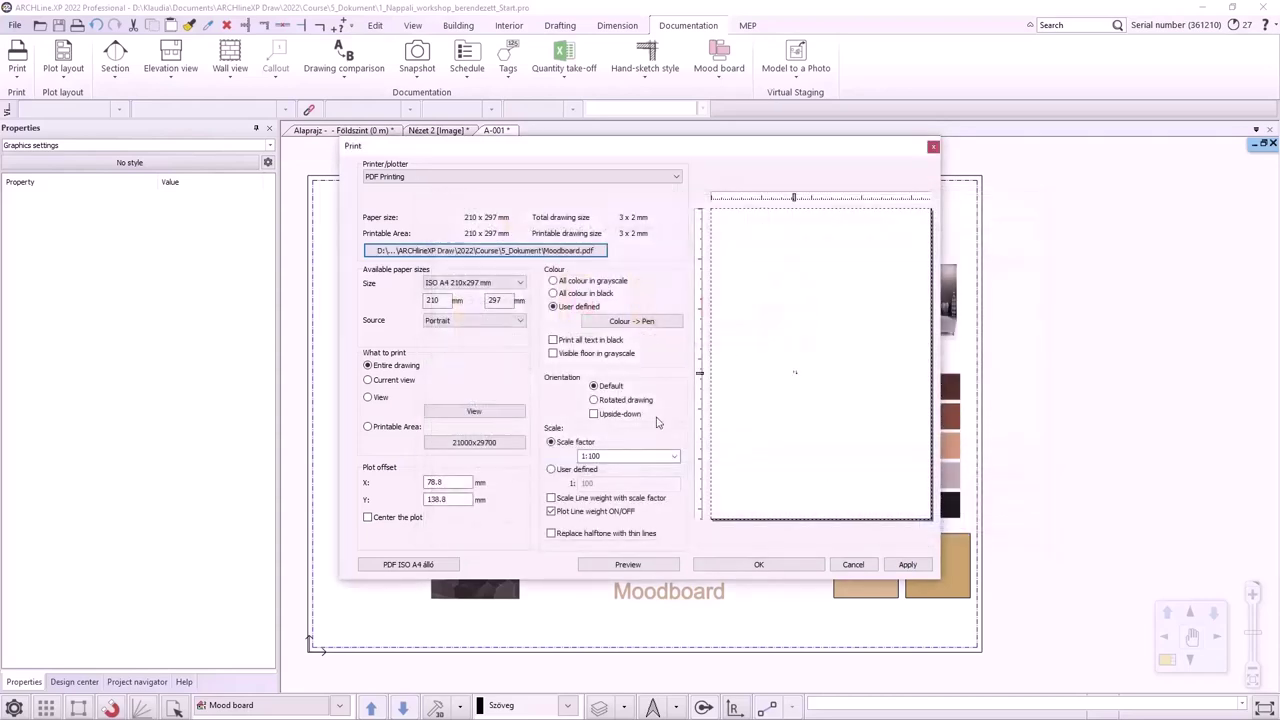
Print on landscape ISO A3 at 1:1 scale, centred, then close the PDF viewer.
{"action": "left_click", "coordinate": [508, 284]}
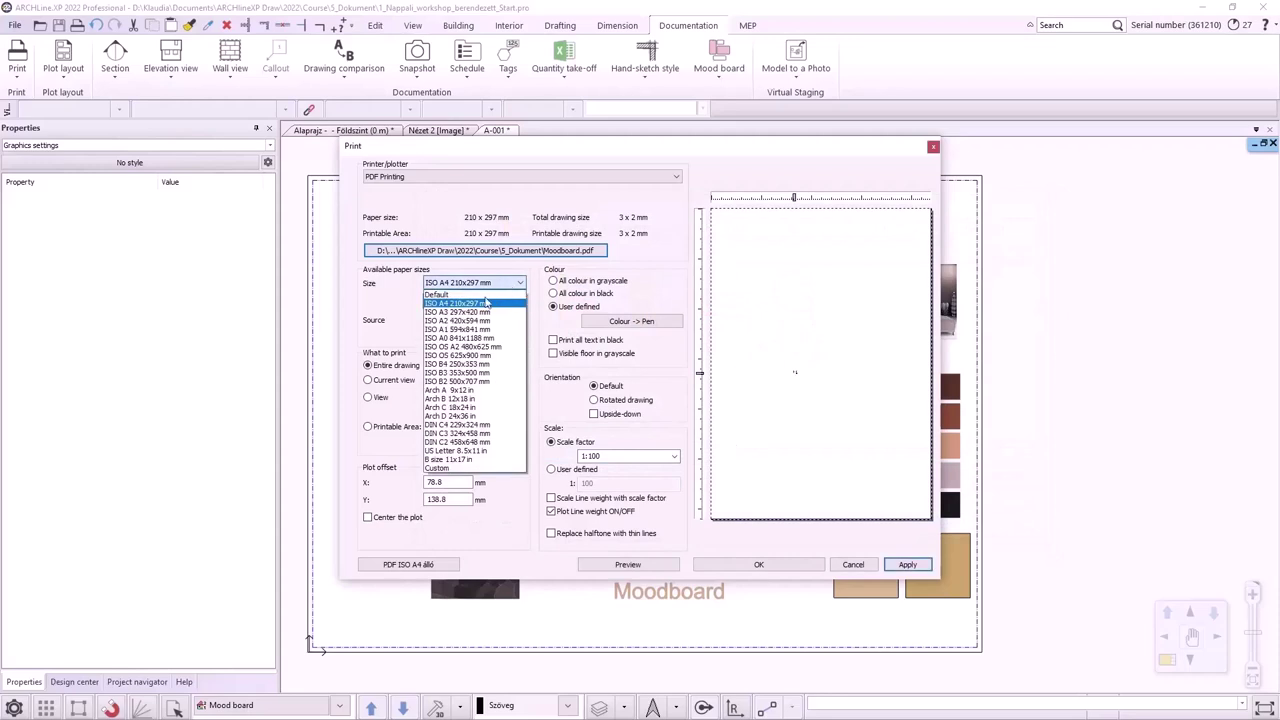
{"action": "left_click", "coordinate": [460, 316]}
{"action": "left_click", "coordinate": [462, 319]}
{"action": "left_click", "coordinate": [439, 344]}
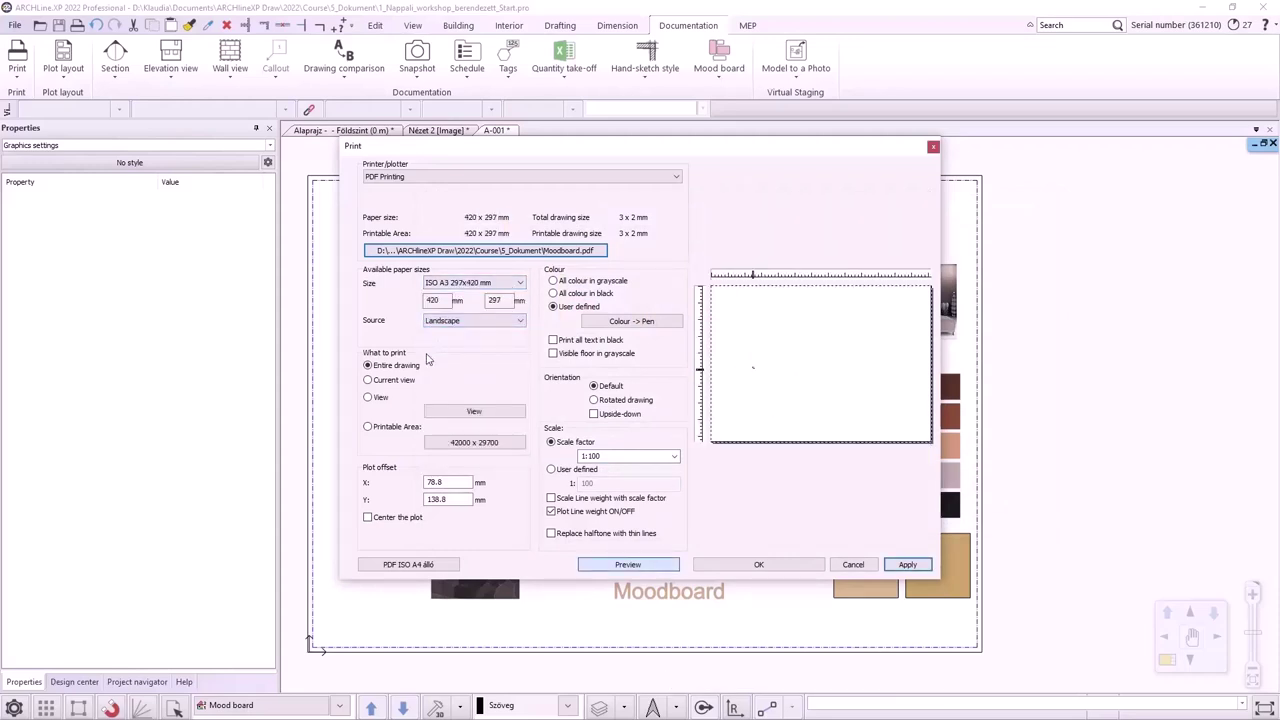
{"action": "left_click", "coordinate": [679, 459]}
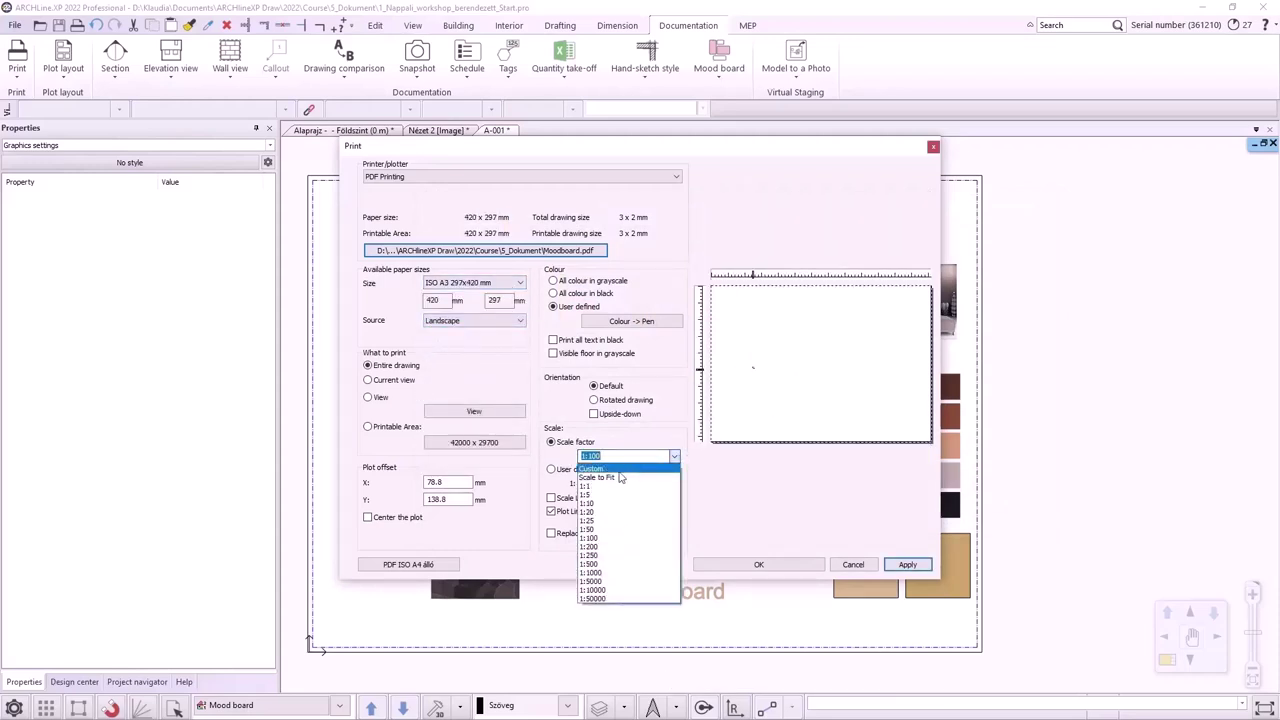
{"action": "left_click", "coordinate": [612, 469]}
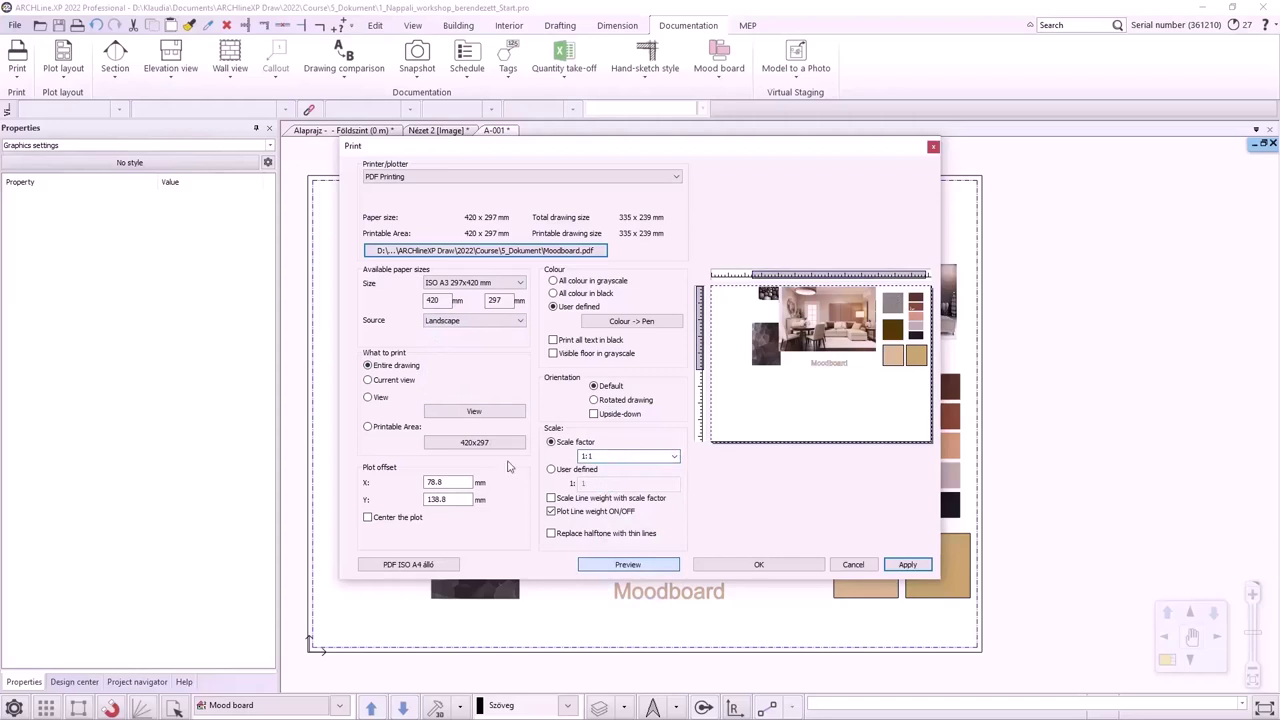
{"action": "left_click", "coordinate": [409, 520]}
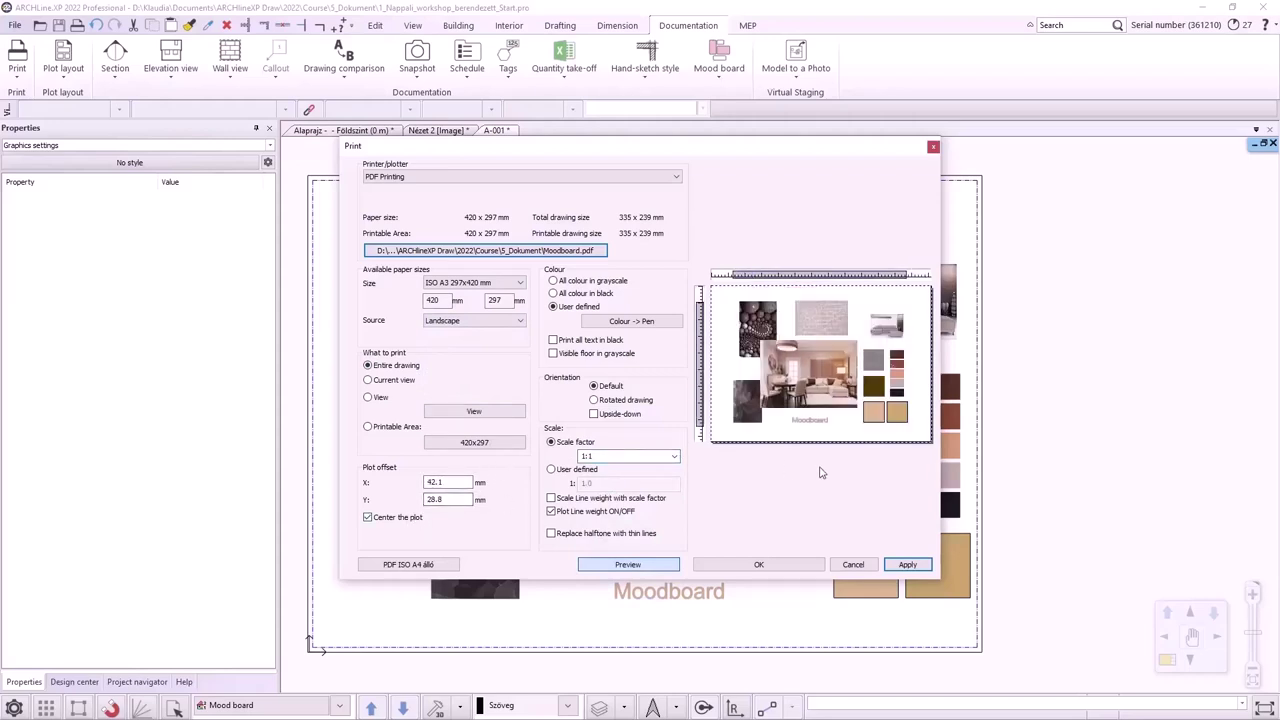
{"action": "left_click", "coordinate": [759, 566]}
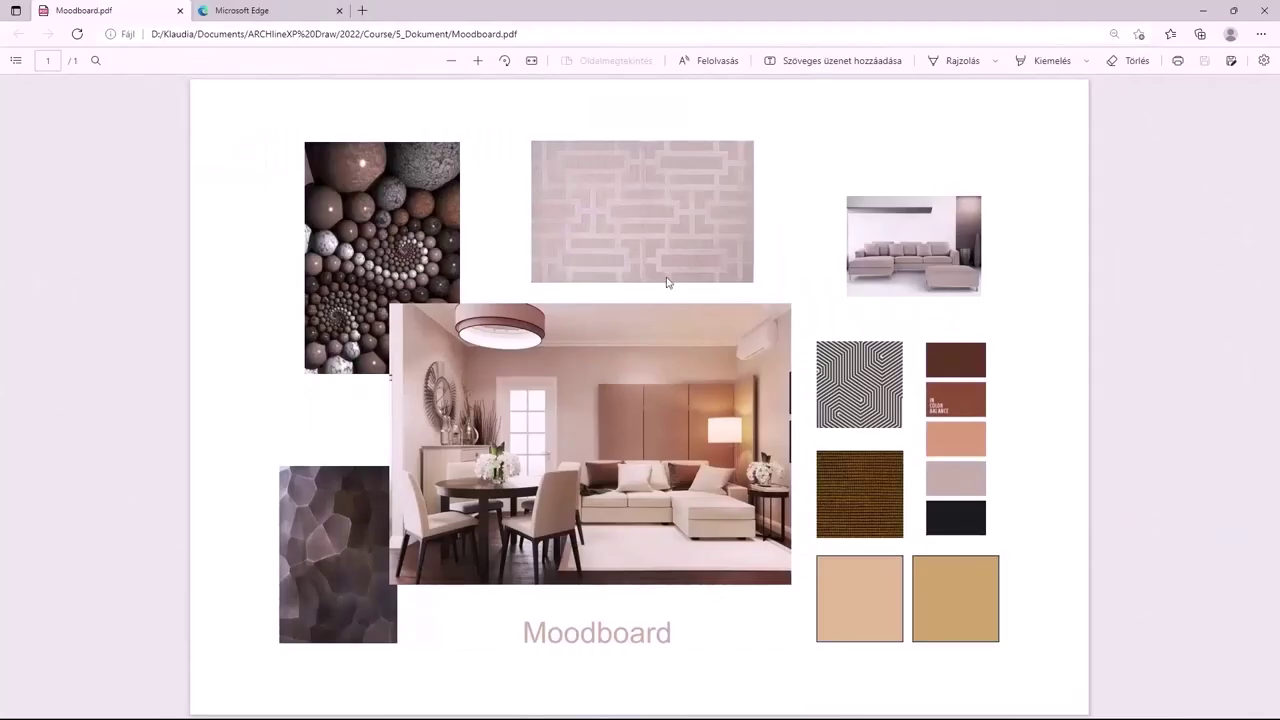
{"action": "left_click", "coordinate": [1262, 10]}
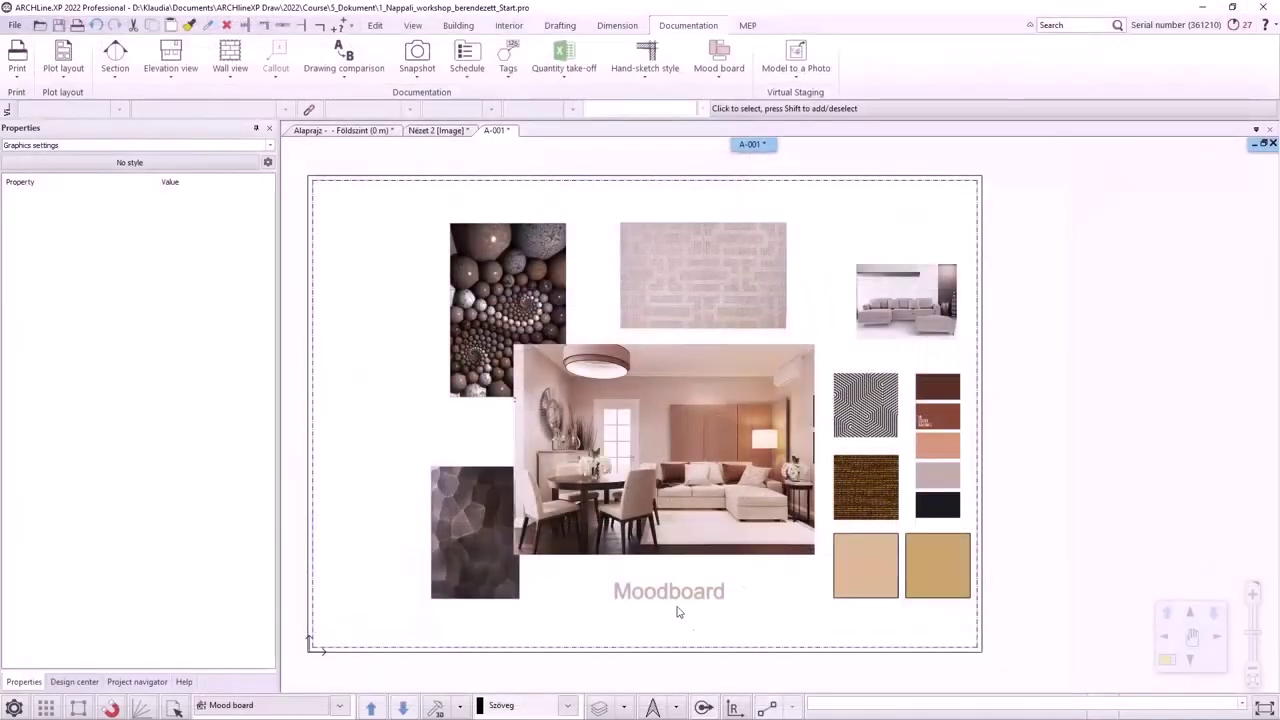
Take a snapshot of the 3D living-room view at 2560 resolution in PNG format.
{"action": "left_click", "coordinate": [458, 134]}
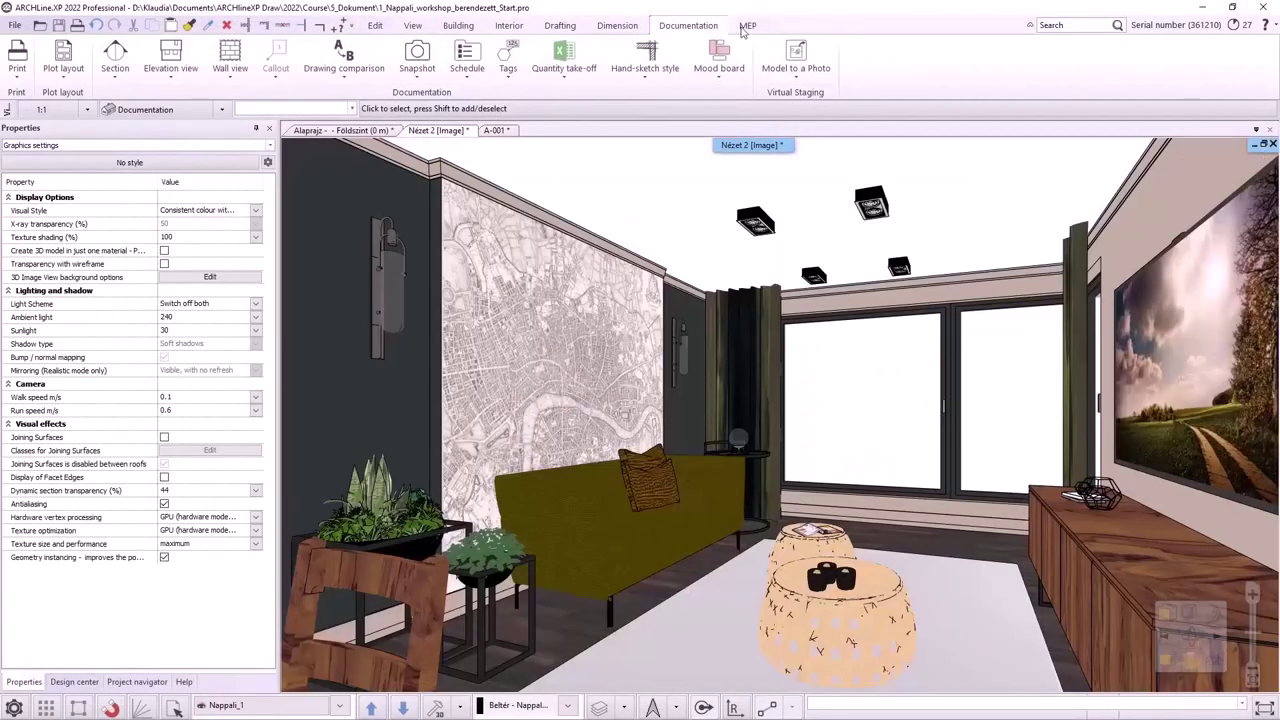
{"action": "left_click", "coordinate": [417, 60]}
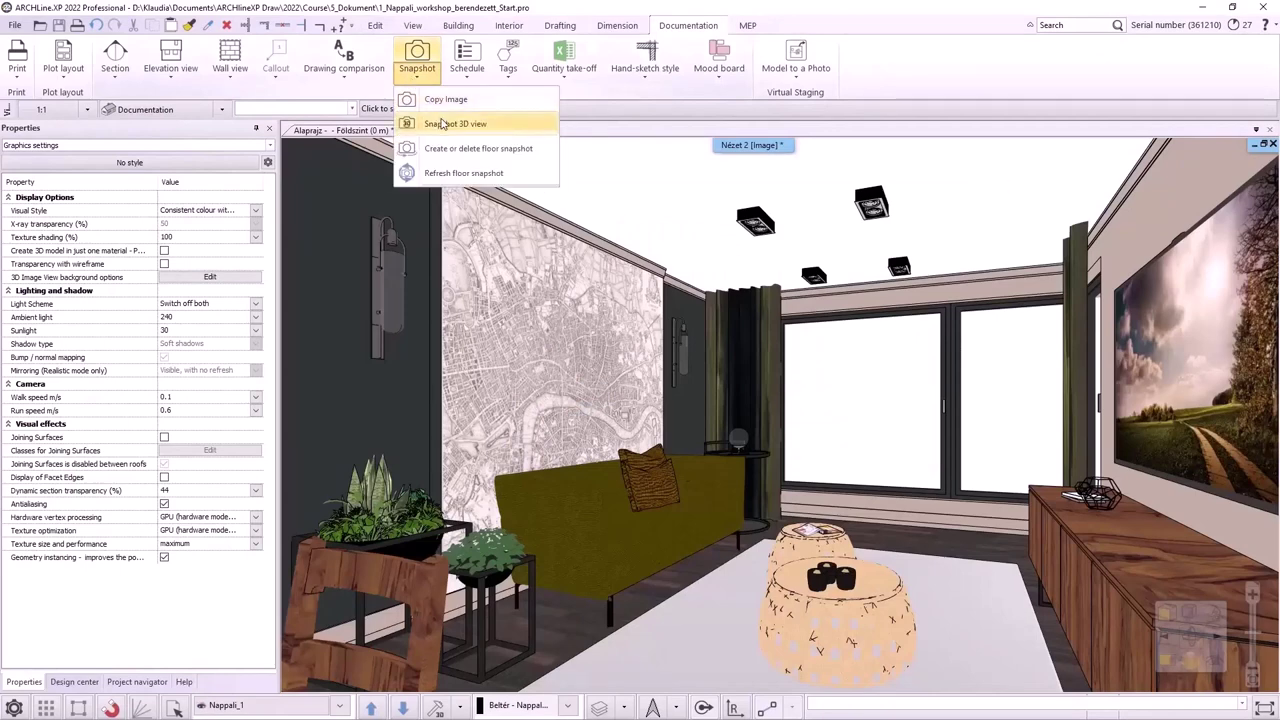
{"action": "left_click", "coordinate": [443, 122]}
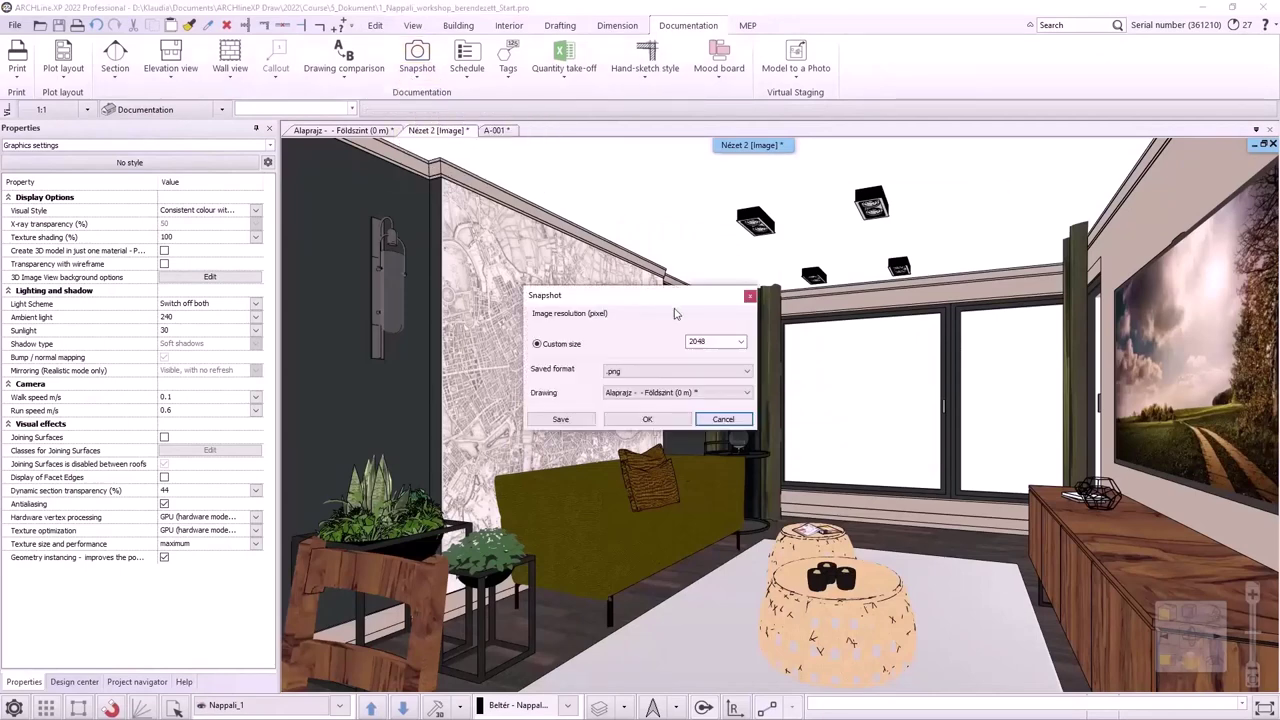
{"action": "left_click", "coordinate": [740, 344]}
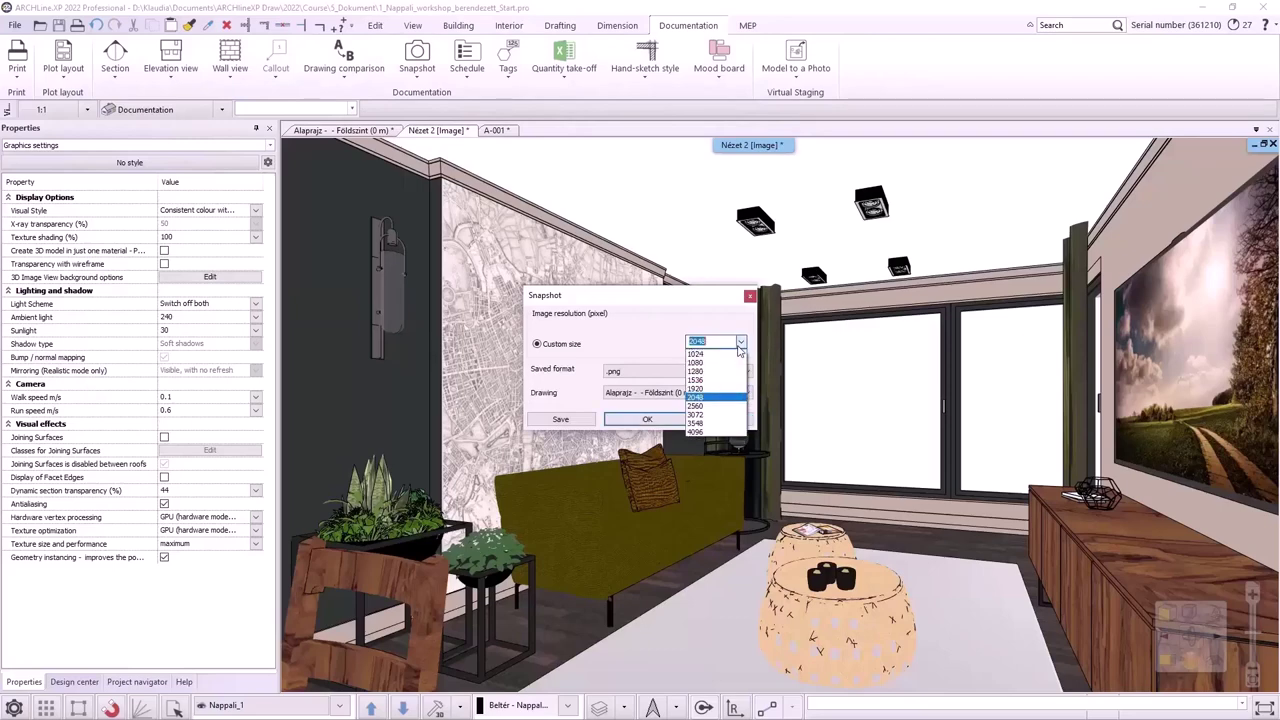
{"action": "left_click", "coordinate": [726, 412]}
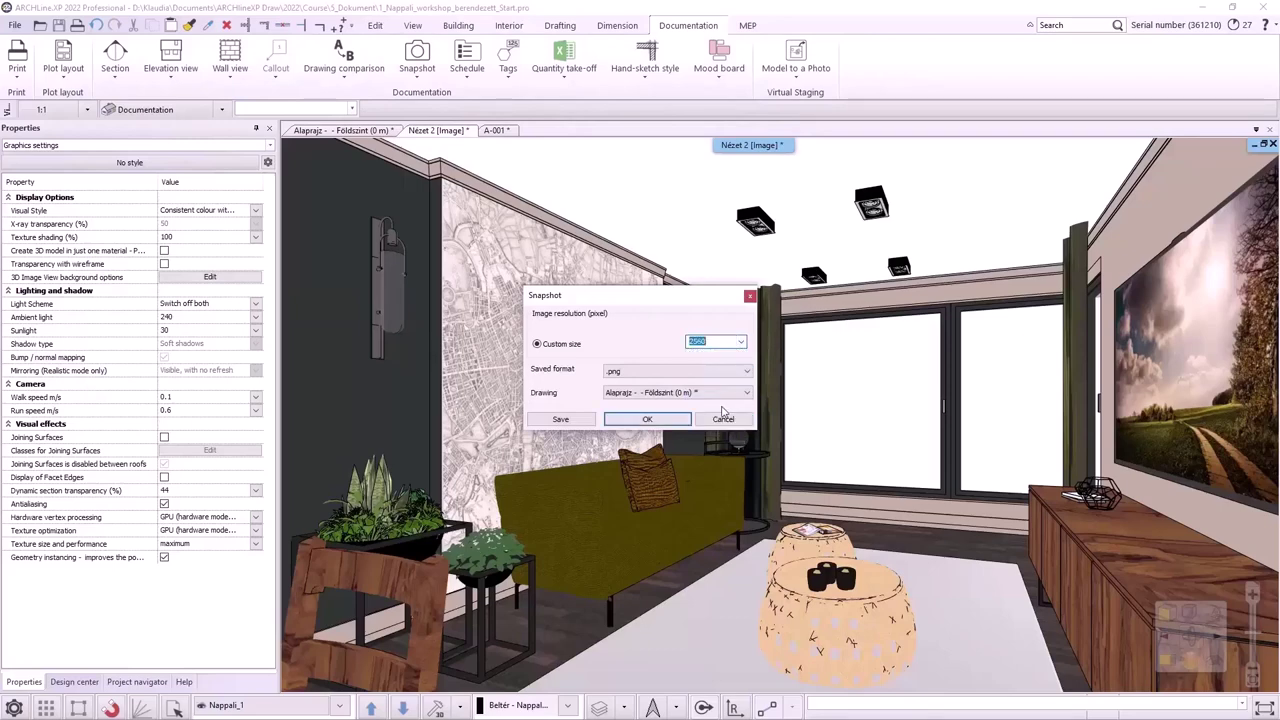
{"action": "left_click", "coordinate": [677, 375]}
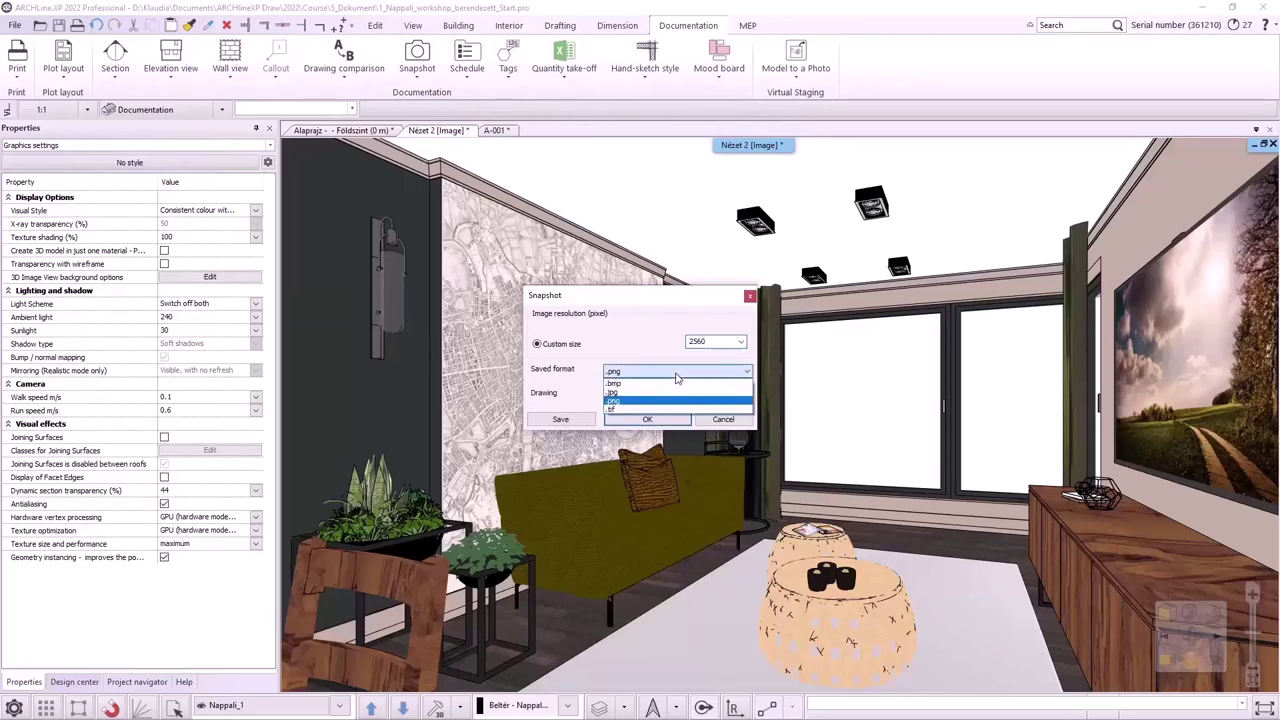
{"action": "left_click", "coordinate": [677, 375]}
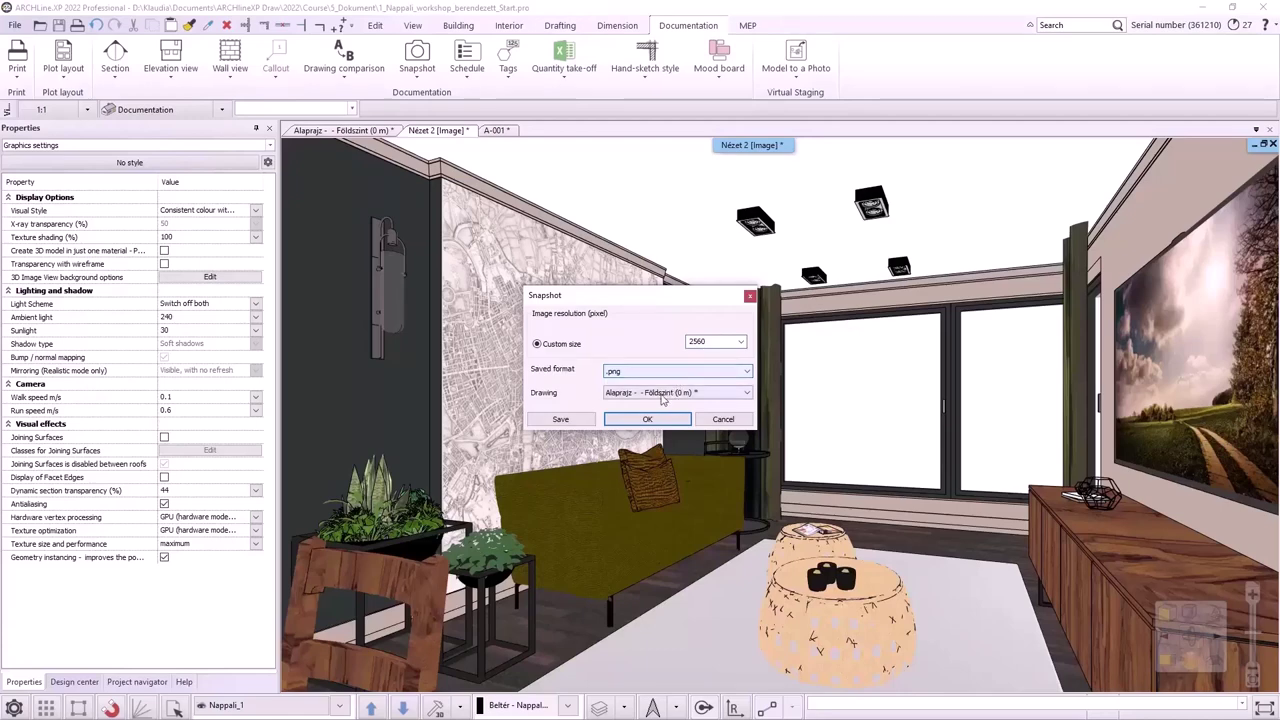
Save the snapshot as 3Dview.png in 2022\Course\5_Dokument and close the snapshot settings.
{"action": "left_click", "coordinate": [558, 419]}
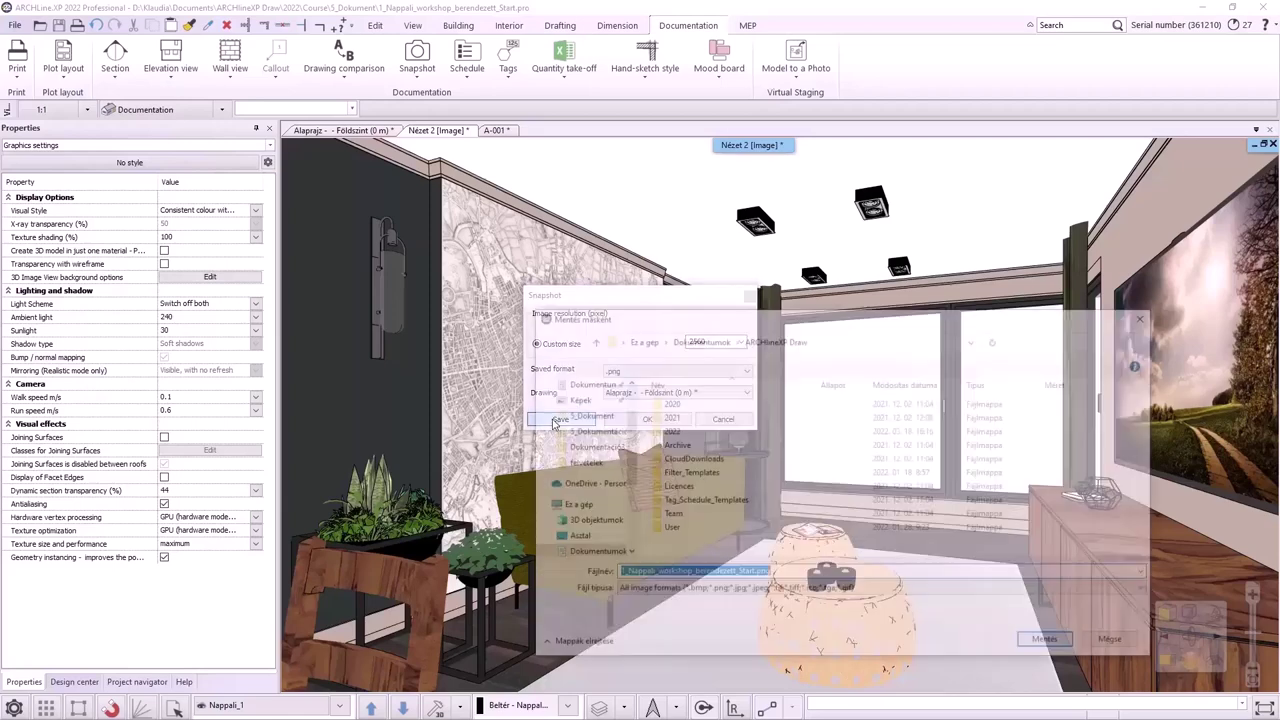
{"action": "left_click", "coordinate": [751, 573]}
{"action": "key", "text": "ctrl+a"}
{"action": "type", "text": "3Dview.png"}
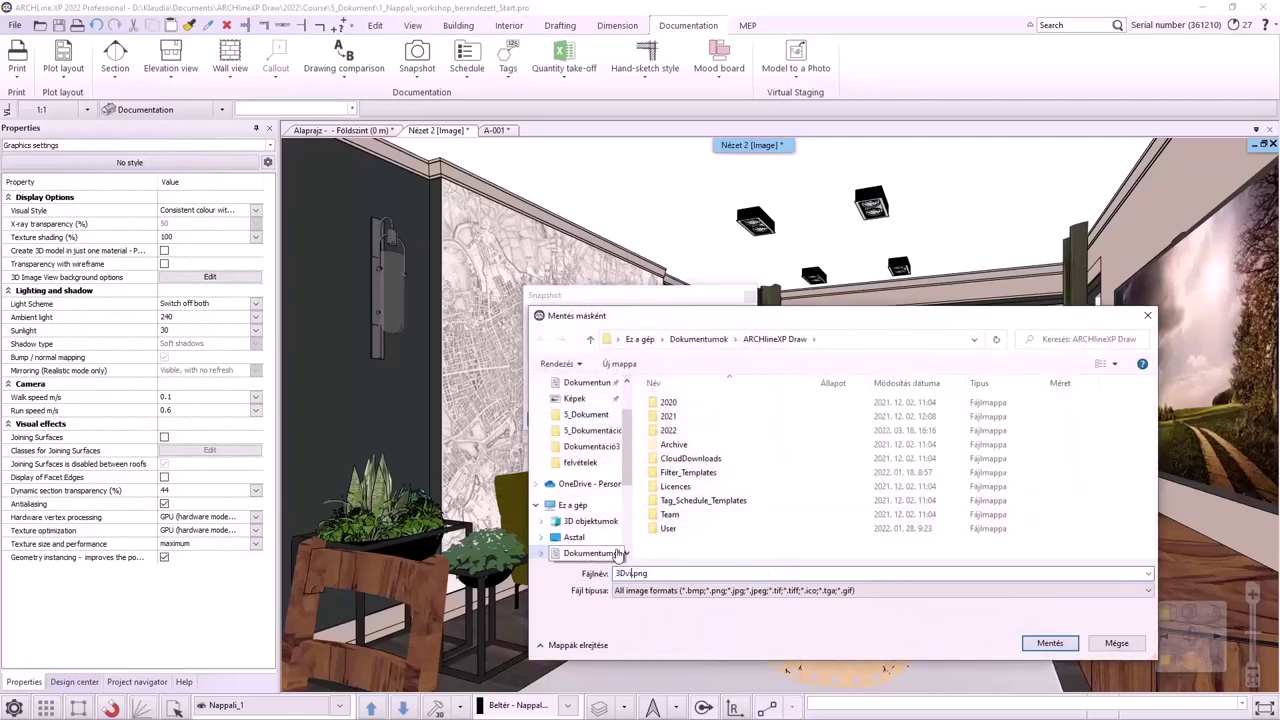
{"action": "left_click", "coordinate": [716, 432]}
{"action": "double_click", "coordinate": [716, 432]}
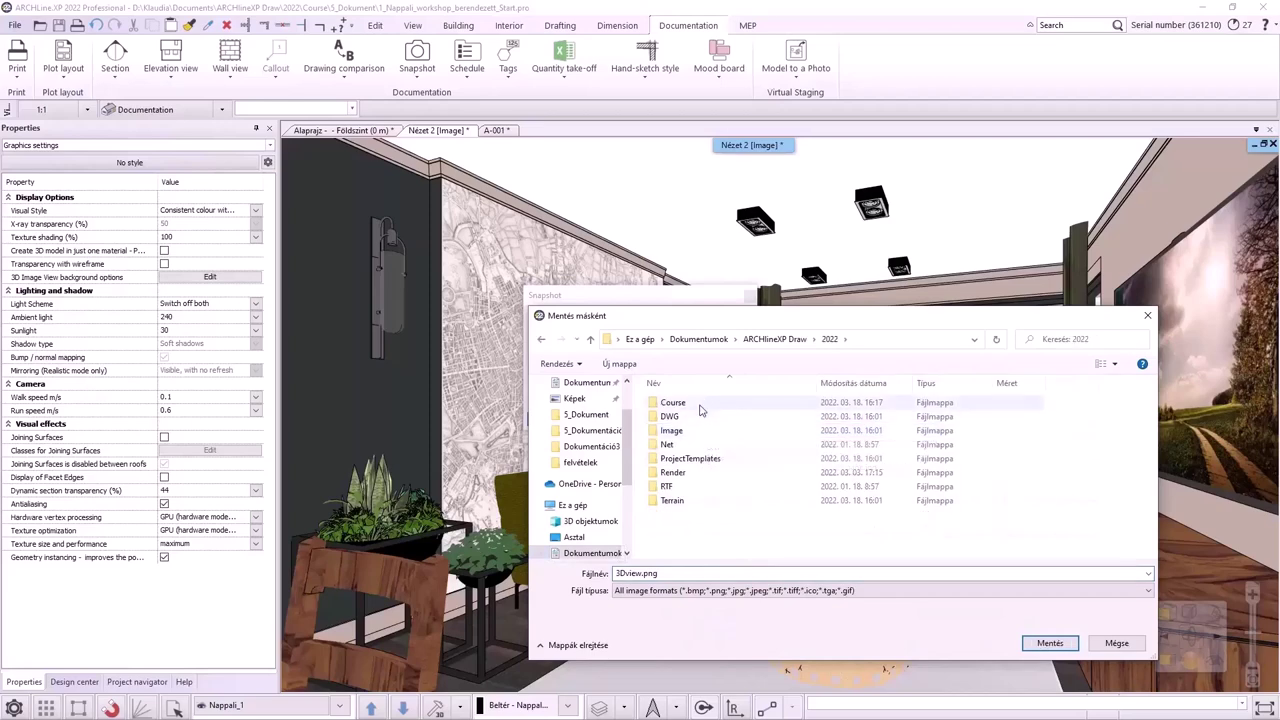
{"action": "double_click", "coordinate": [680, 416]}
{"action": "double_click", "coordinate": [676, 445]}
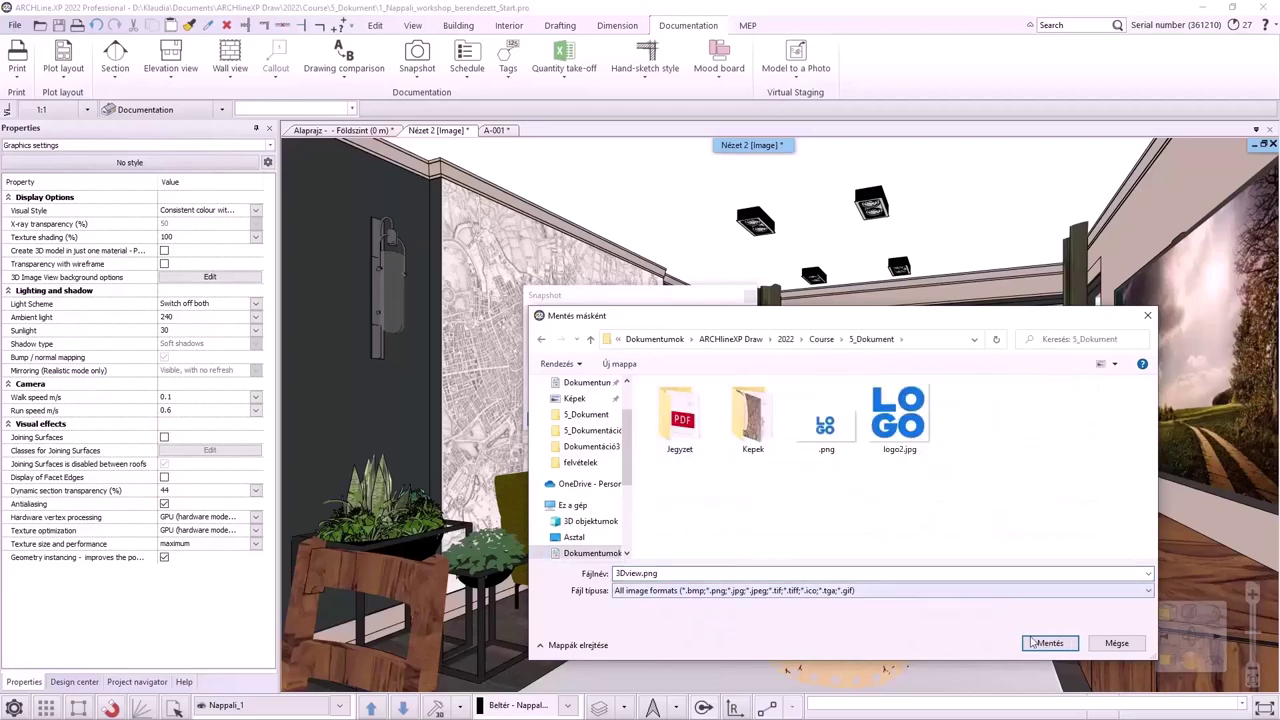
{"action": "left_click", "coordinate": [1050, 643]}
{"action": "left_click", "coordinate": [698, 428]}
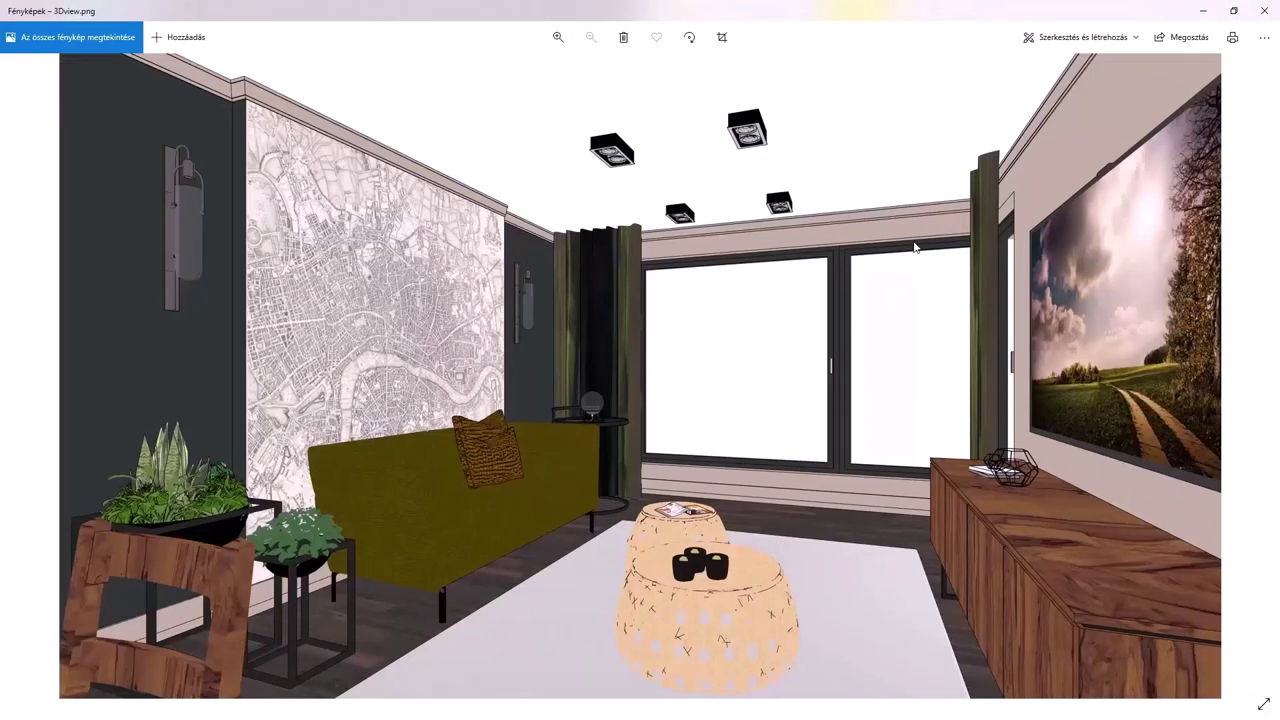
Close the Photos window showing 3Dview.png.
{"action": "key", "text": "alt+F4"}
Tile the Alaprajz floor plan beside the 3D view and open the Layer Manager.
{"action": "left_click", "coordinate": [341, 131]}
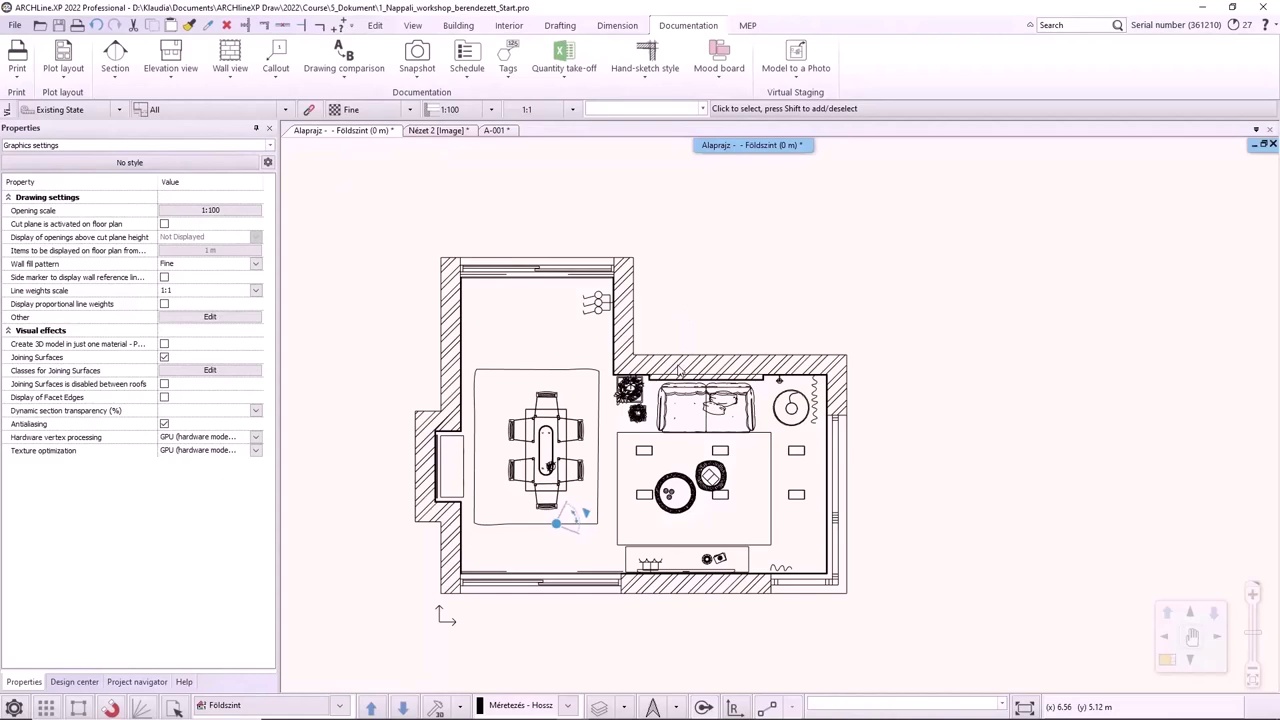
{"action": "left_click", "coordinate": [1263, 145]}
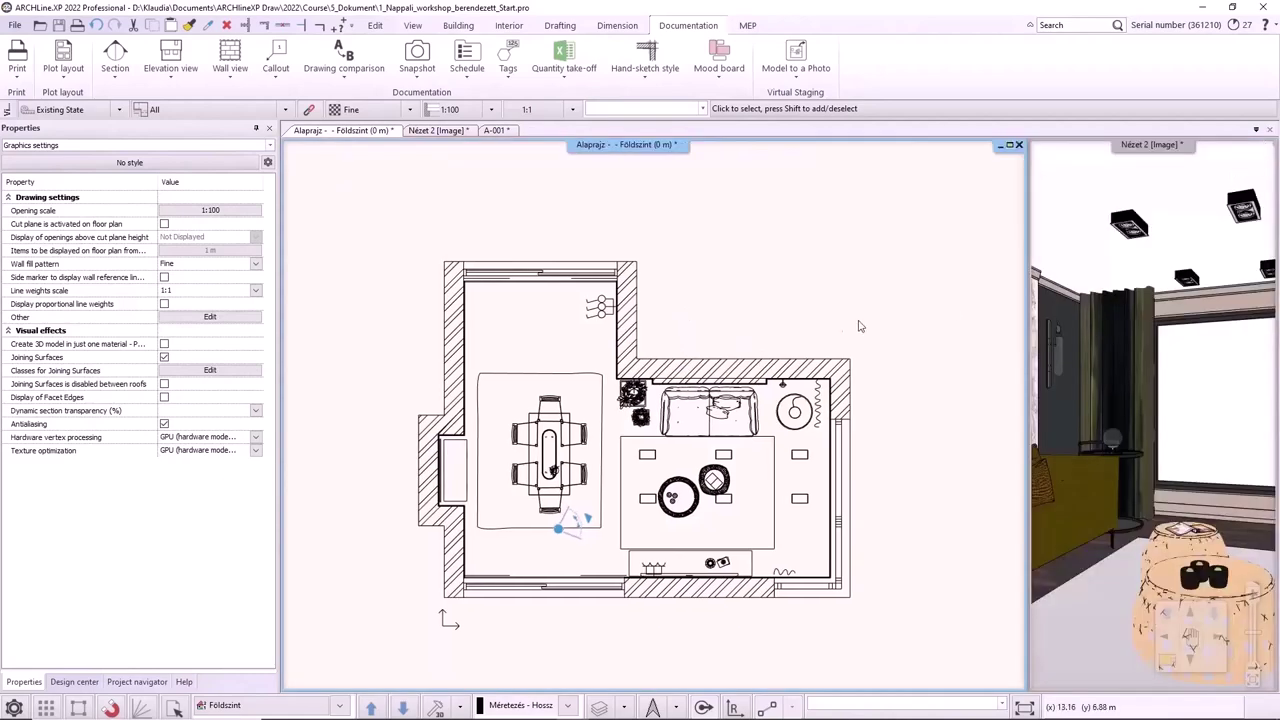
{"action": "scroll", "coordinate": [811, 405], "scroll_direction": "up", "scroll_amount": 2}
{"action": "left_click", "coordinate": [616, 403]}
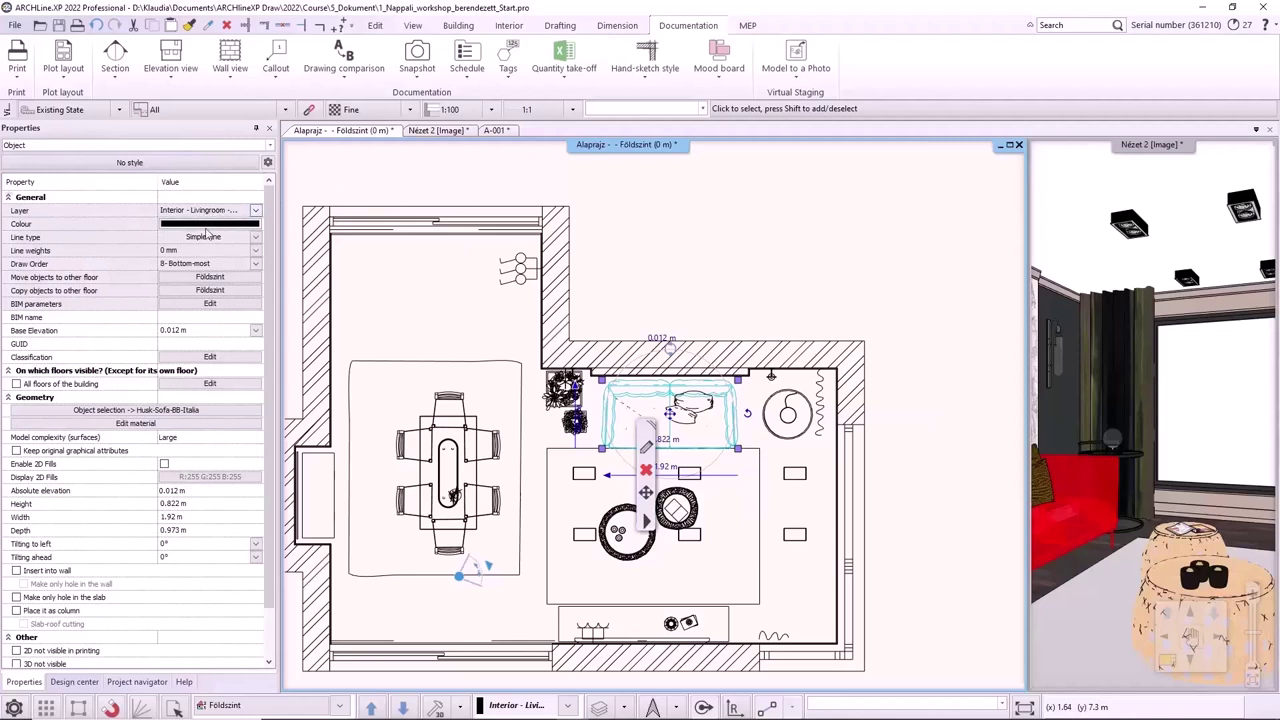
{"action": "left_click", "coordinate": [680, 228]}
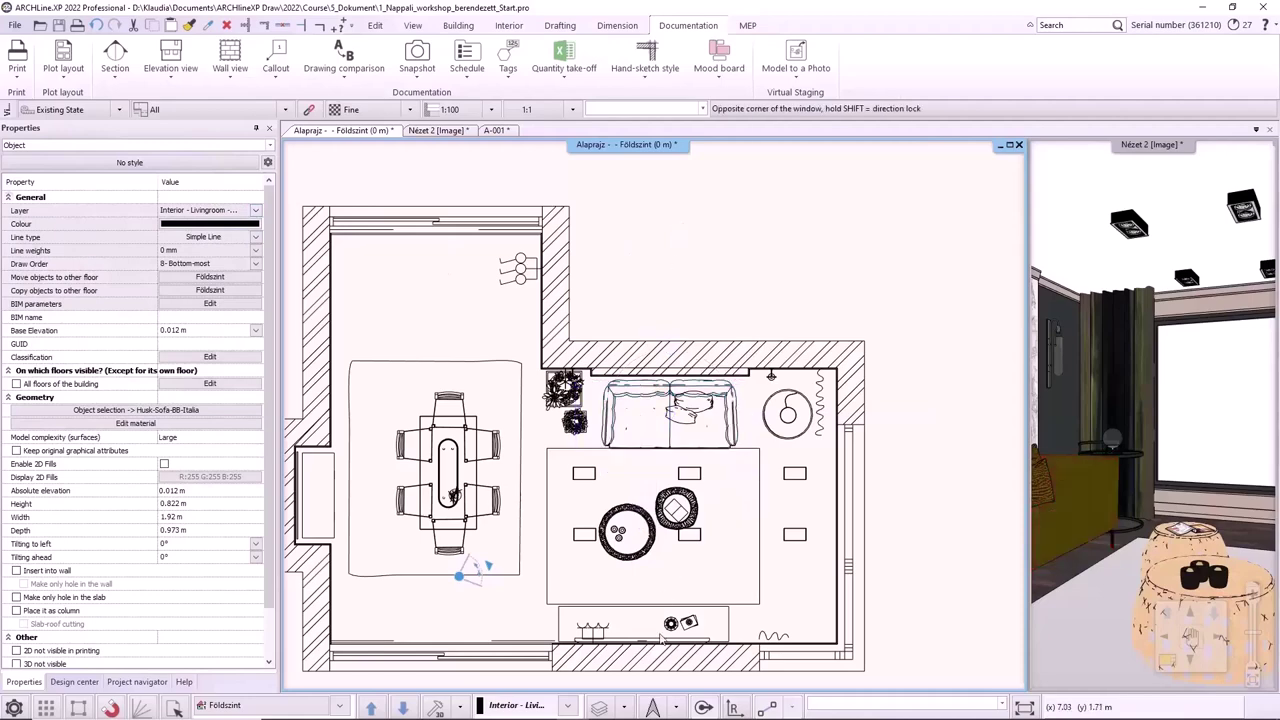
{"action": "right_click", "coordinate": [590, 575]}
{"action": "left_click", "coordinate": [643, 584]}
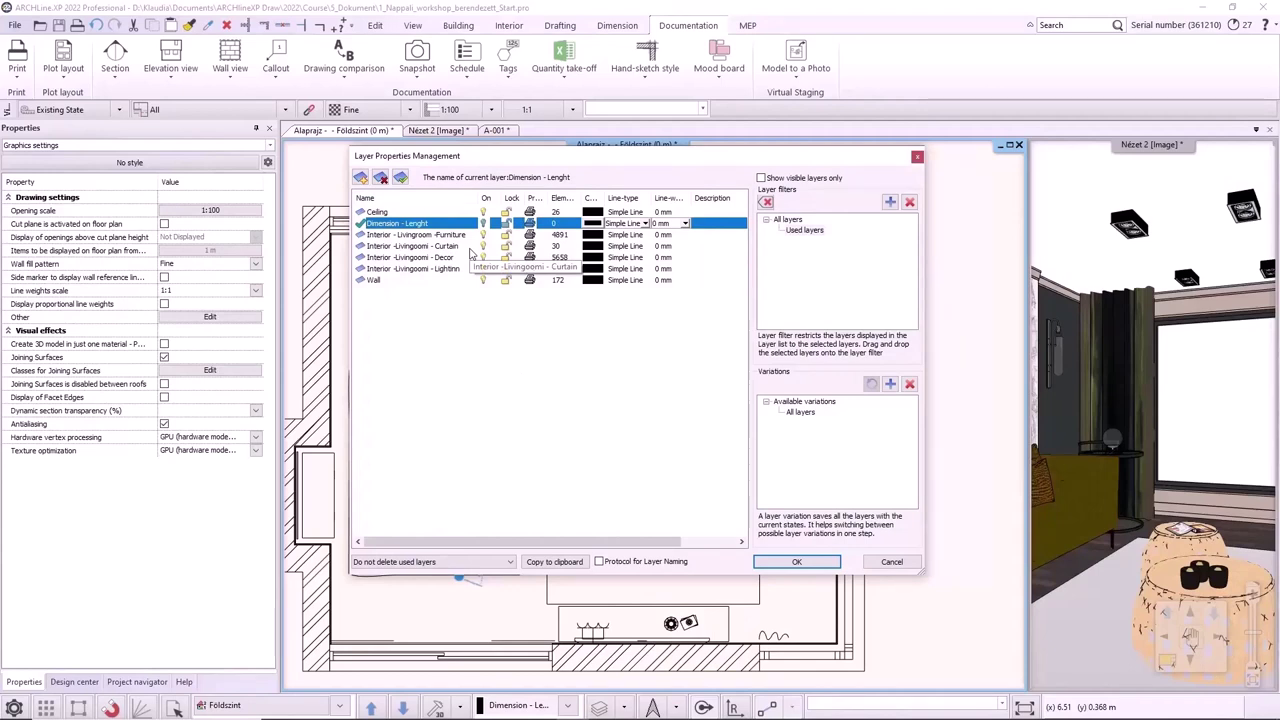
Lock the Ceiling layer and turn off the Curtain, Decor and Lightinn layers.
{"action": "left_click", "coordinate": [482, 212]}
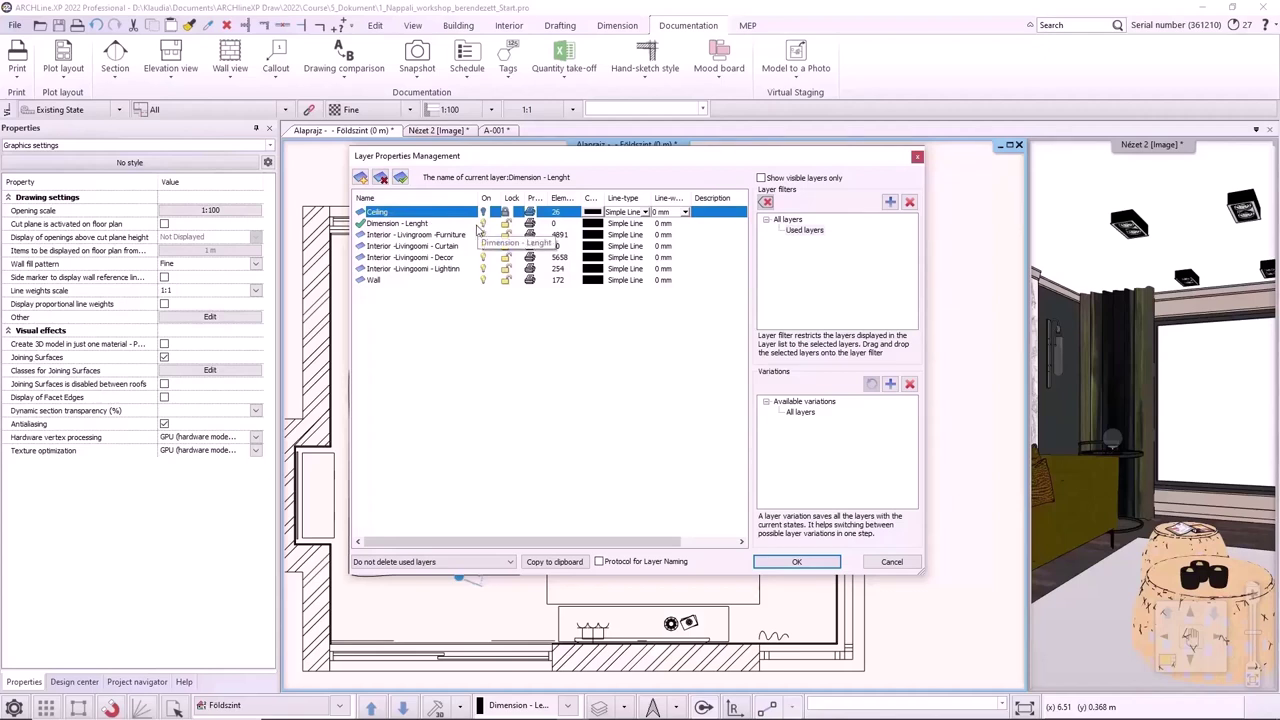
{"action": "left_click", "coordinate": [506, 212]}
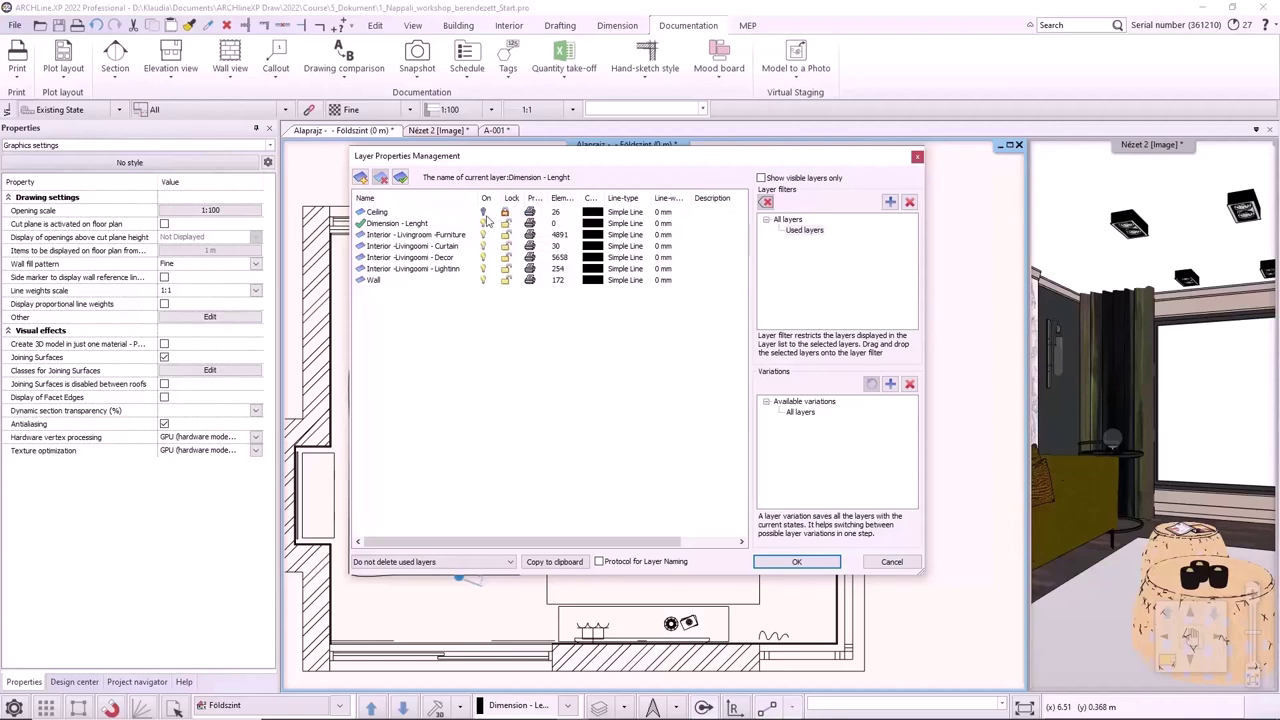
{"action": "left_click", "coordinate": [494, 214]}
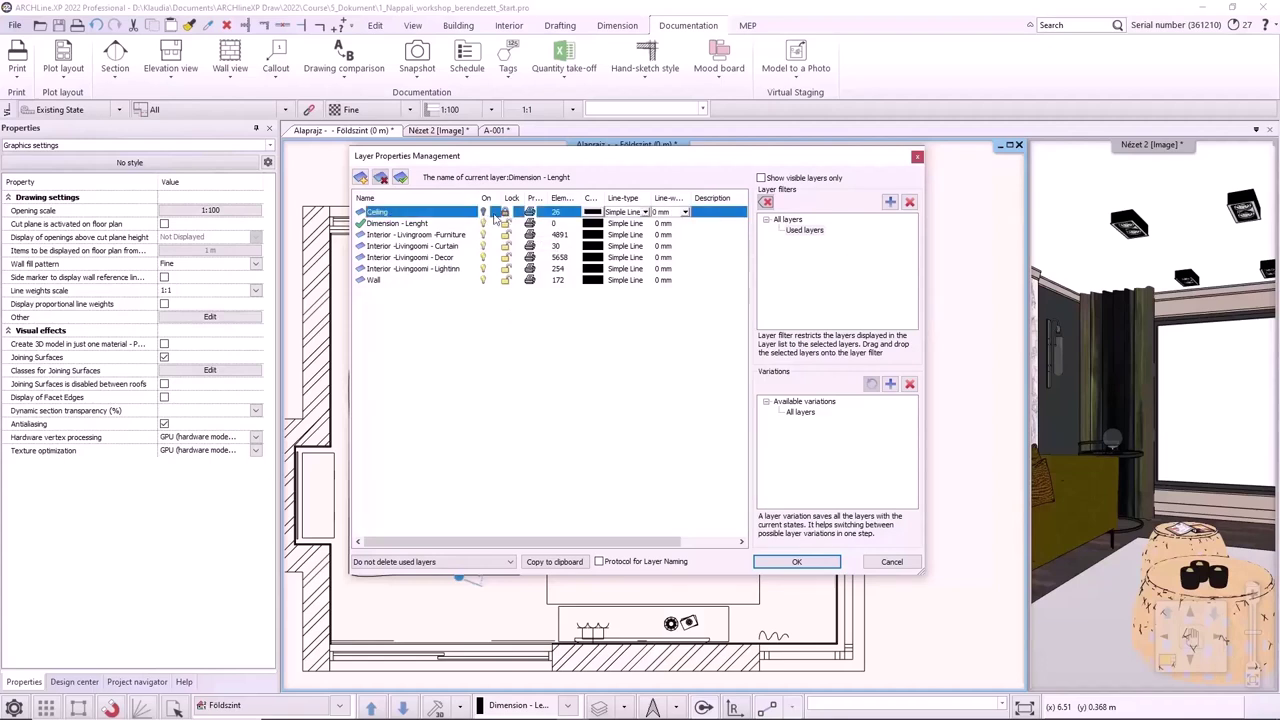
{"action": "left_click", "coordinate": [450, 246]}
{"action": "left_click", "coordinate": [468, 269], "text": "shift"}
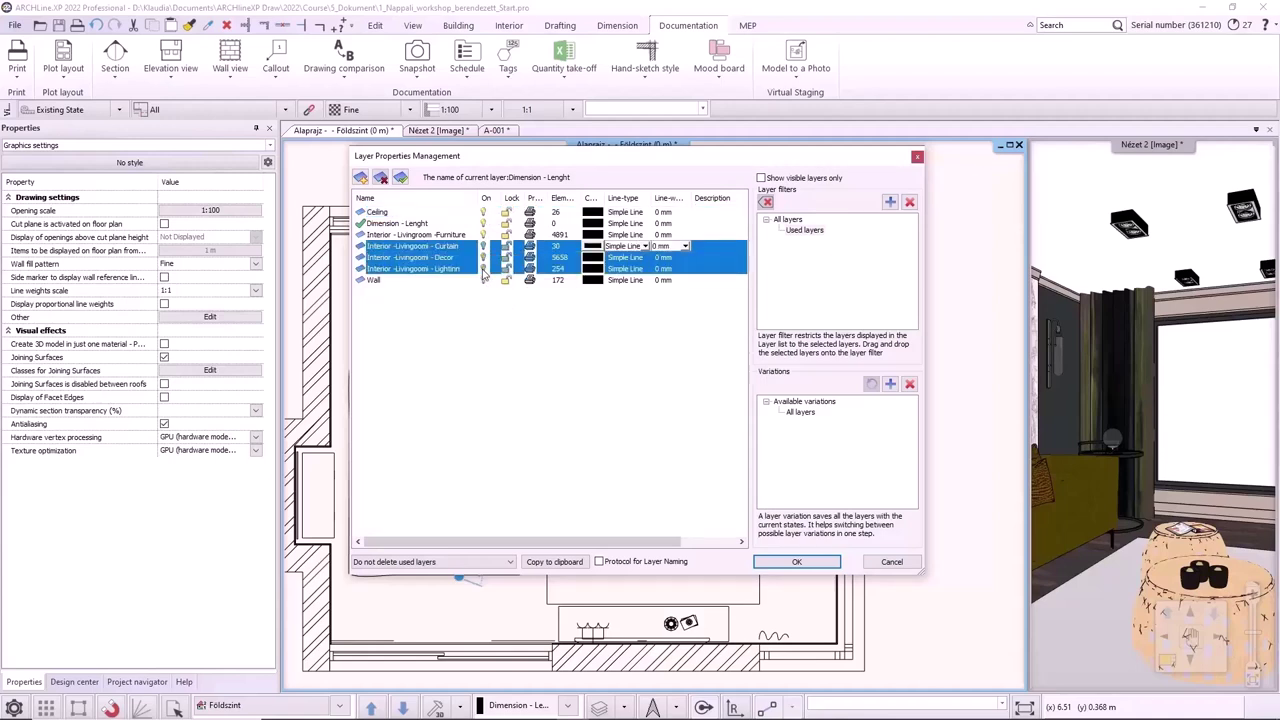
{"action": "left_click", "coordinate": [486, 251]}
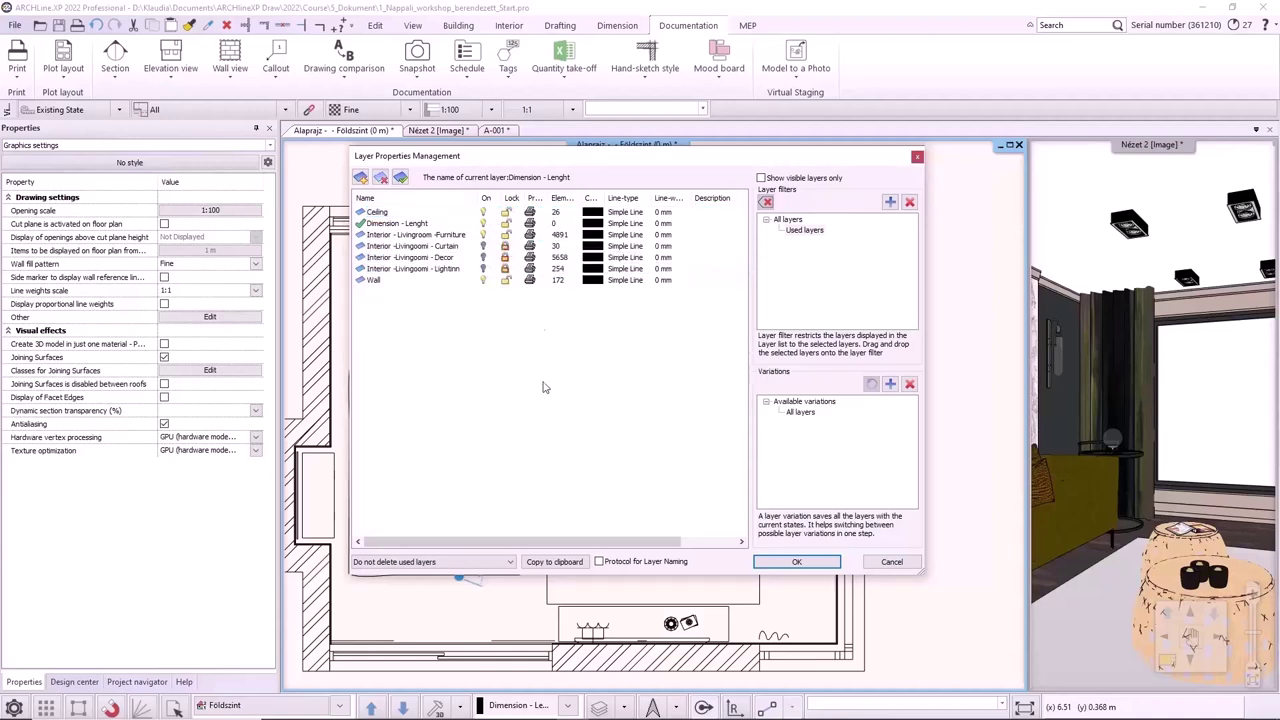
{"action": "left_click", "coordinate": [486, 224]}
{"action": "left_click", "coordinate": [537, 296]}
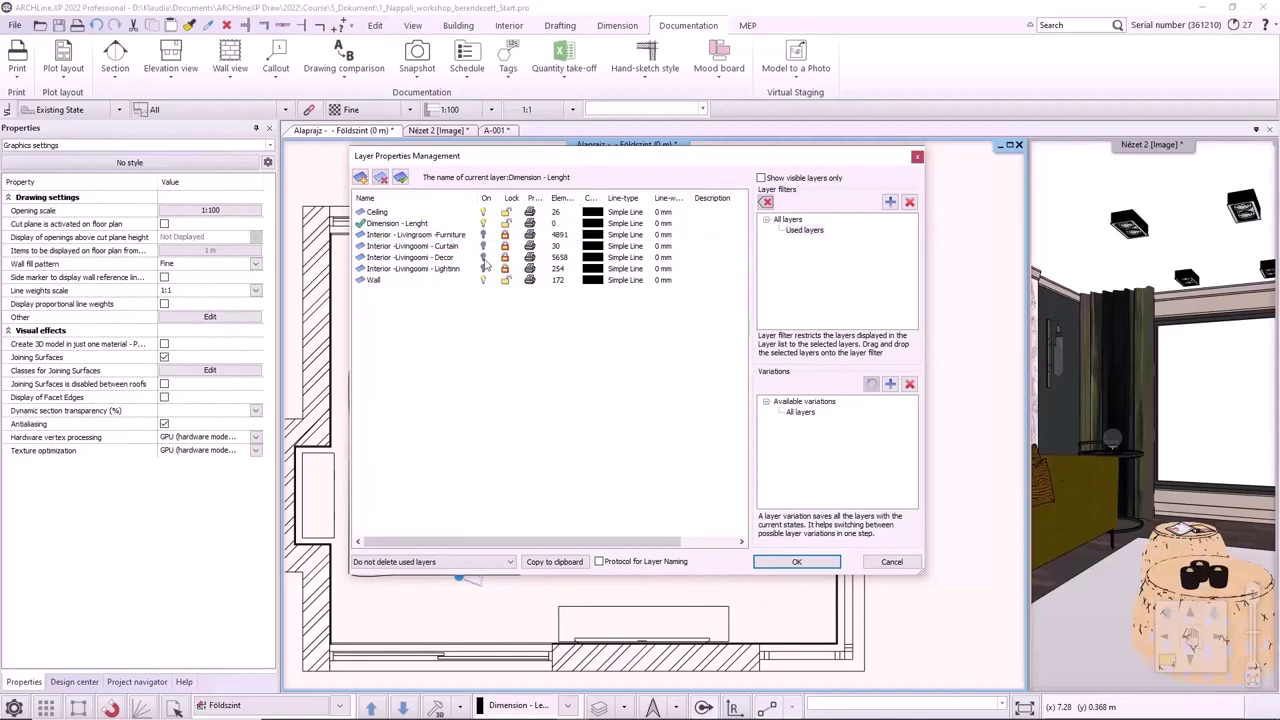
Apply the layer changes, enlarge the 3D view, then swap the floor plan back into the main viewport.
{"action": "left_click", "coordinate": [797, 561]}
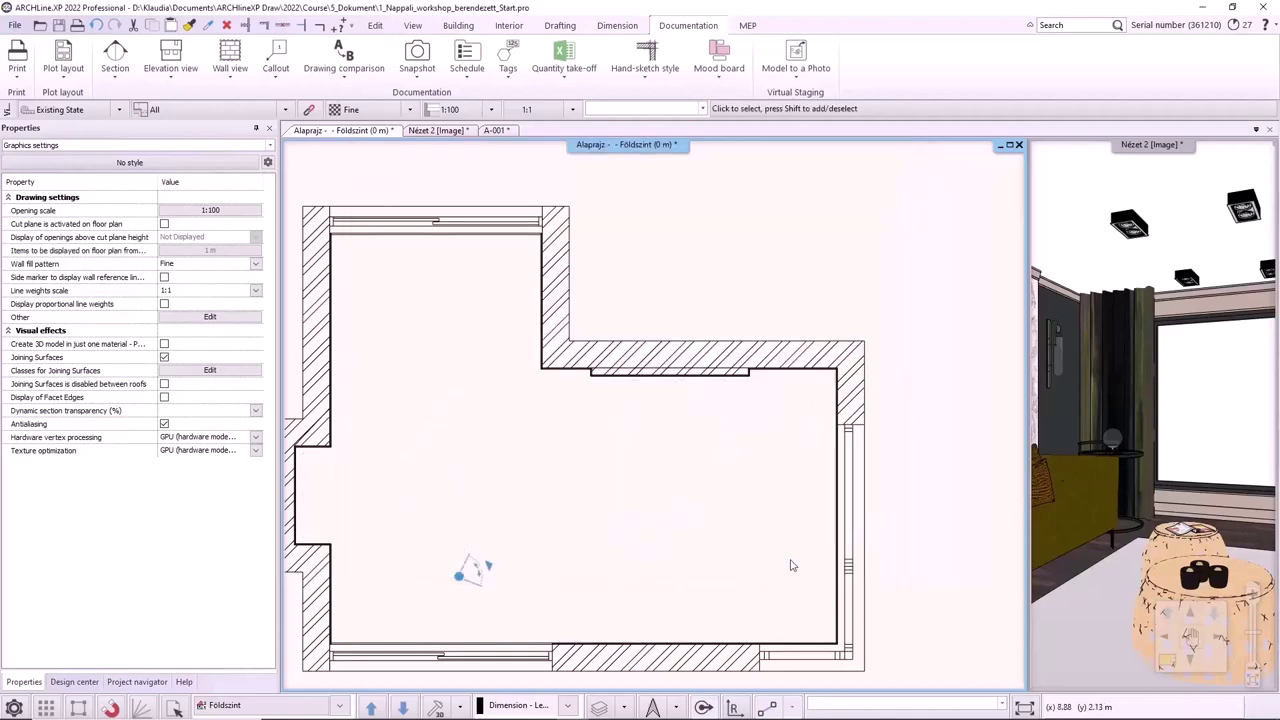
{"action": "left_click", "coordinate": [1165, 665]}
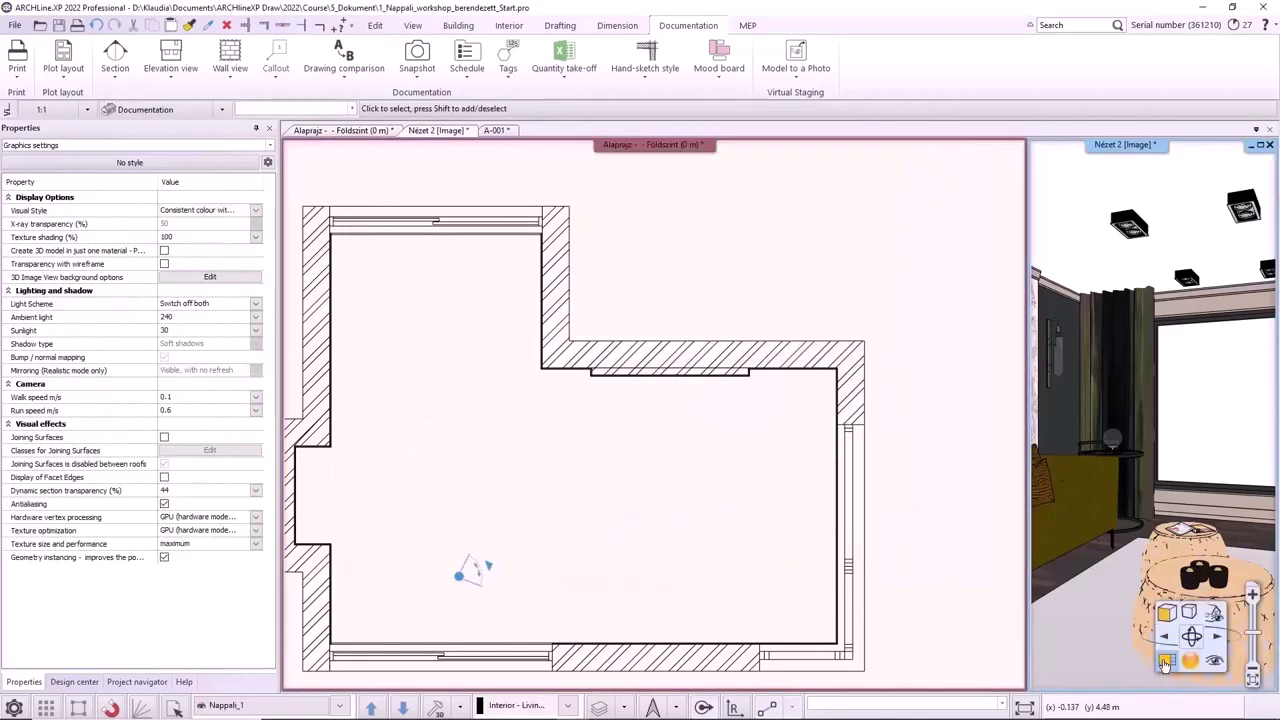
{"action": "left_click", "coordinate": [1165, 662]}
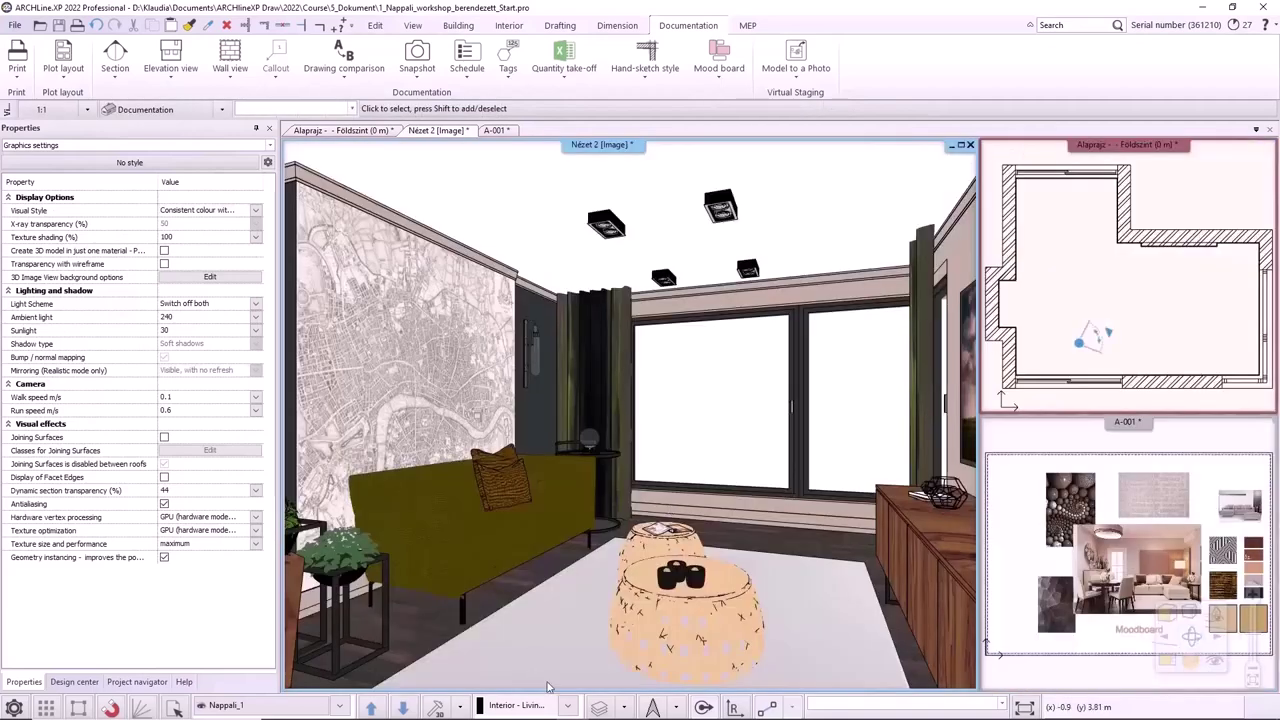
{"action": "left_click", "coordinate": [459, 706]}
{"action": "left_click", "coordinate": [476, 597]}
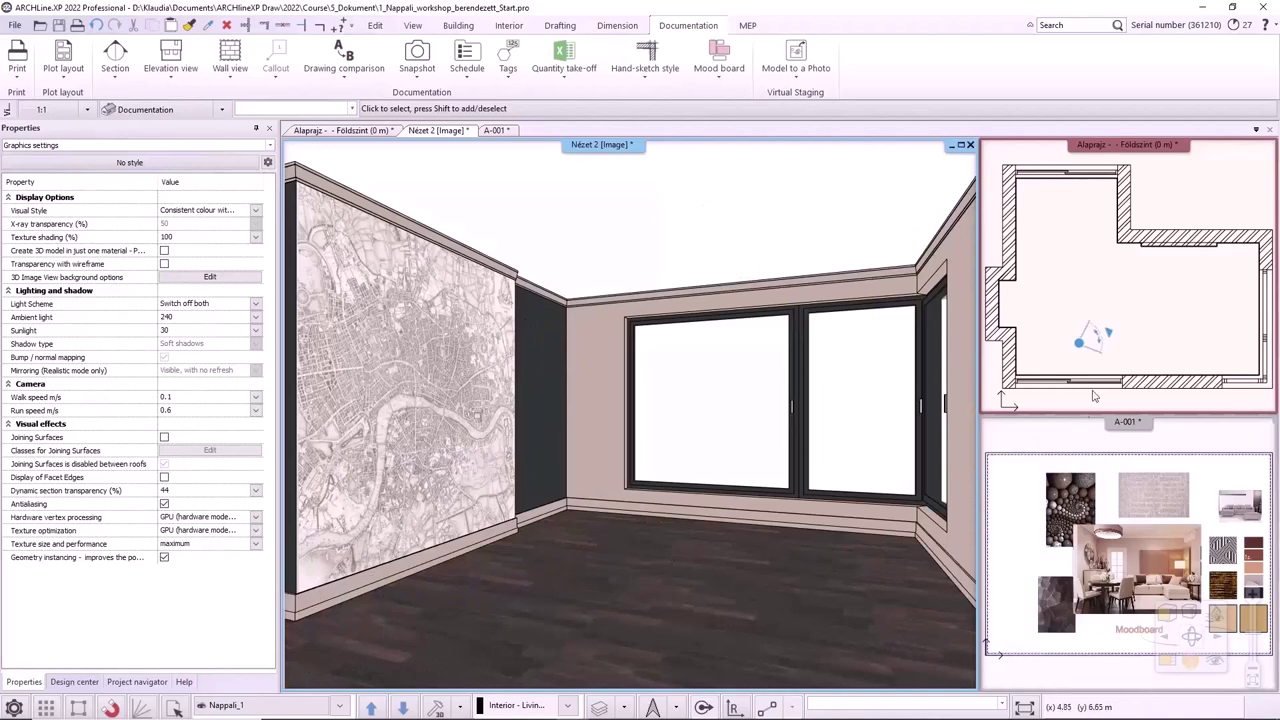
{"action": "left_click", "coordinate": [1160, 352]}
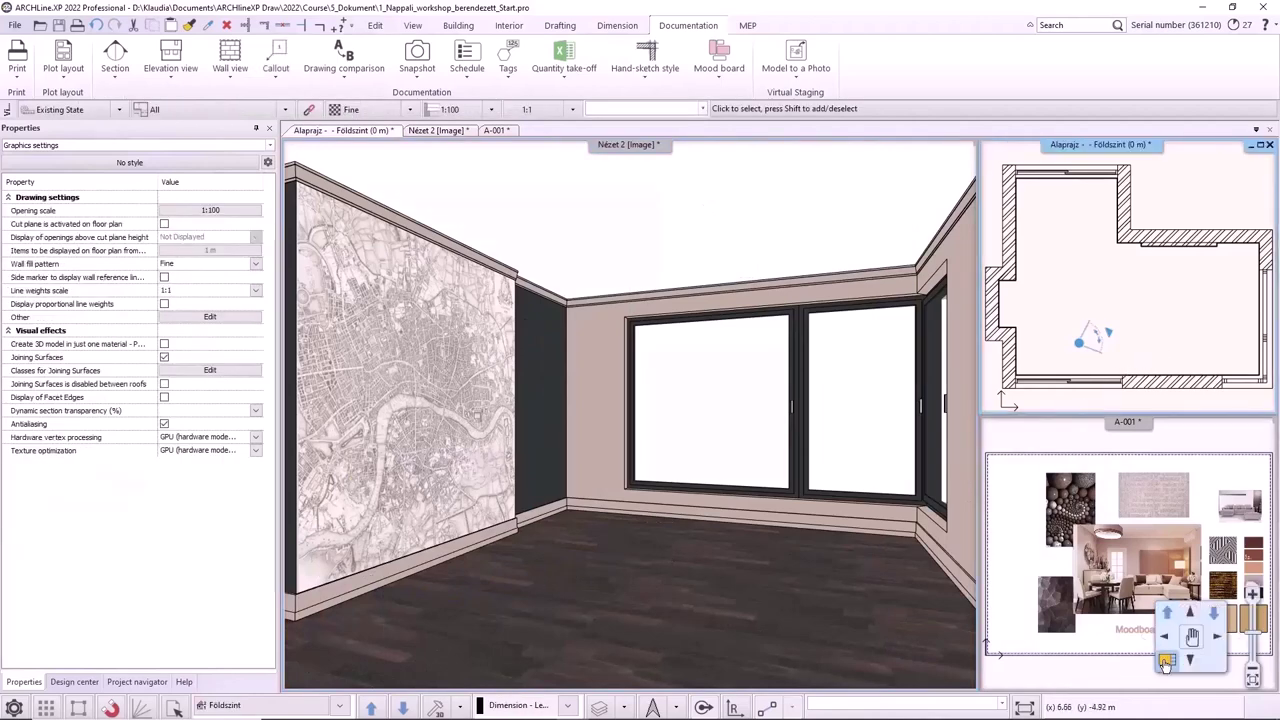
{"action": "double_click", "coordinate": [1150, 390]}
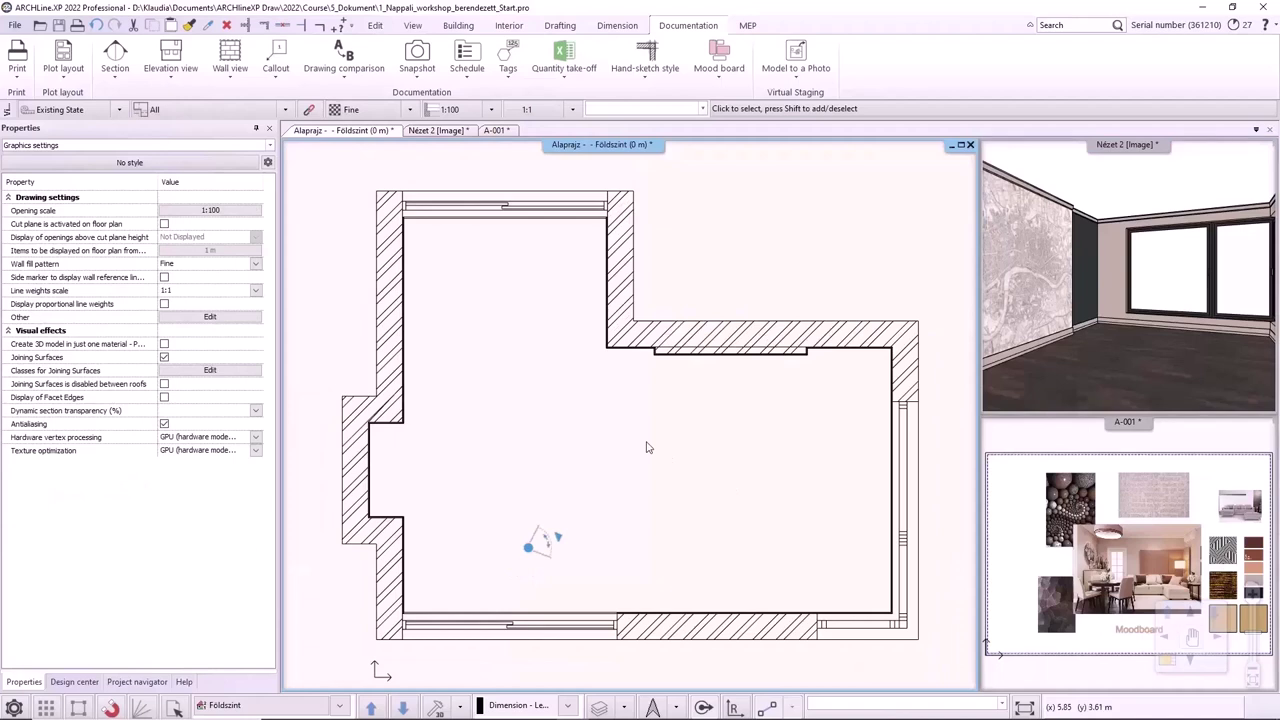
{"action": "left_click", "coordinate": [617, 27]}
{"action": "left_click", "coordinate": [380, 78]}
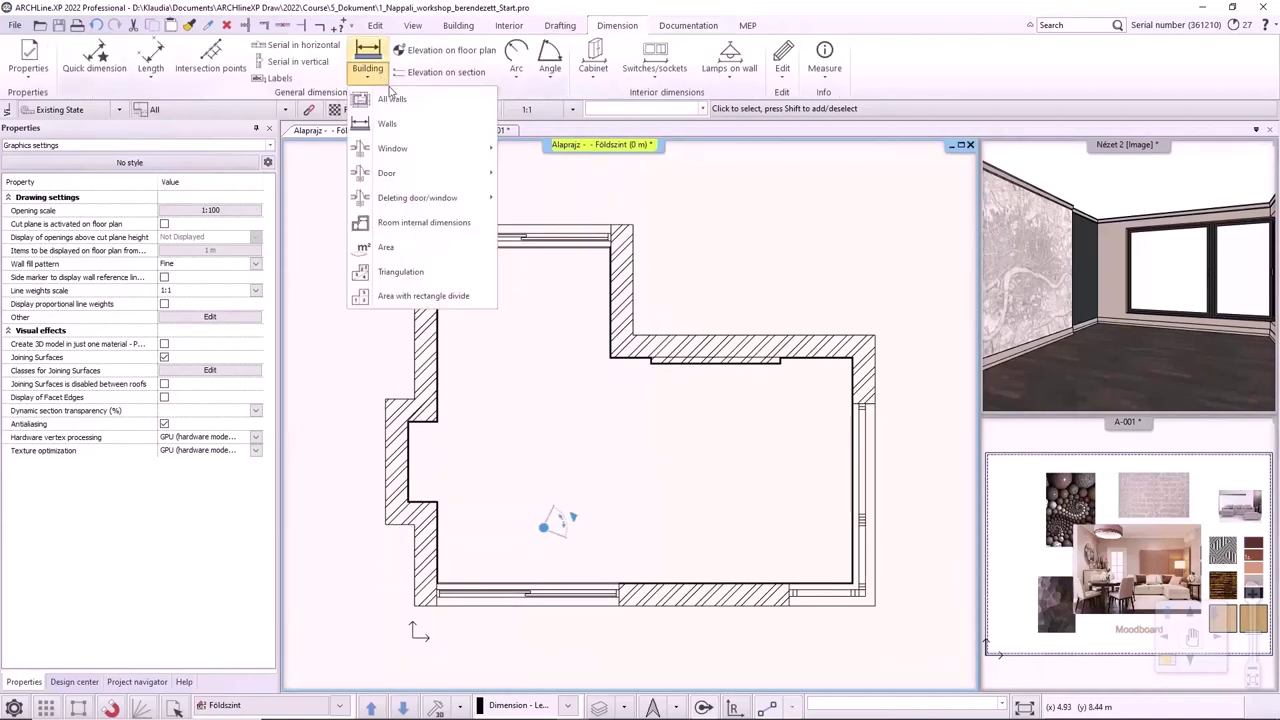
{"action": "left_click", "coordinate": [391, 98]}
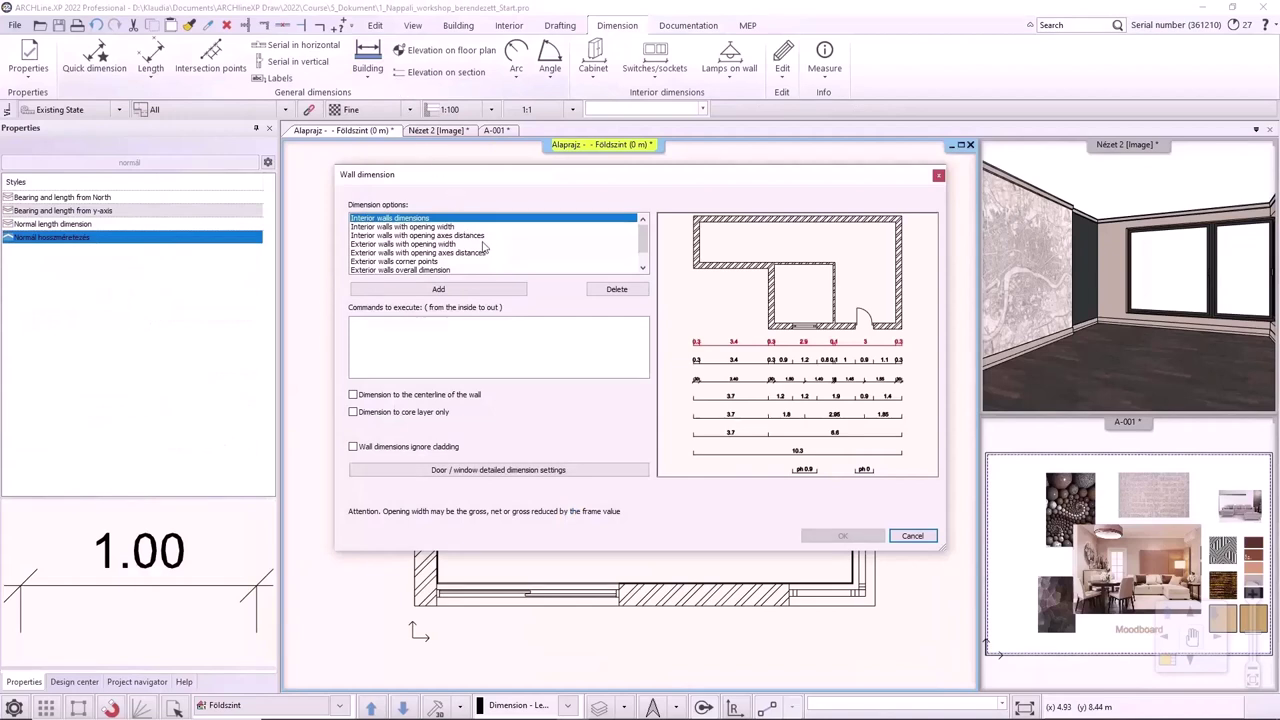
{"action": "left_click", "coordinate": [451, 227]}
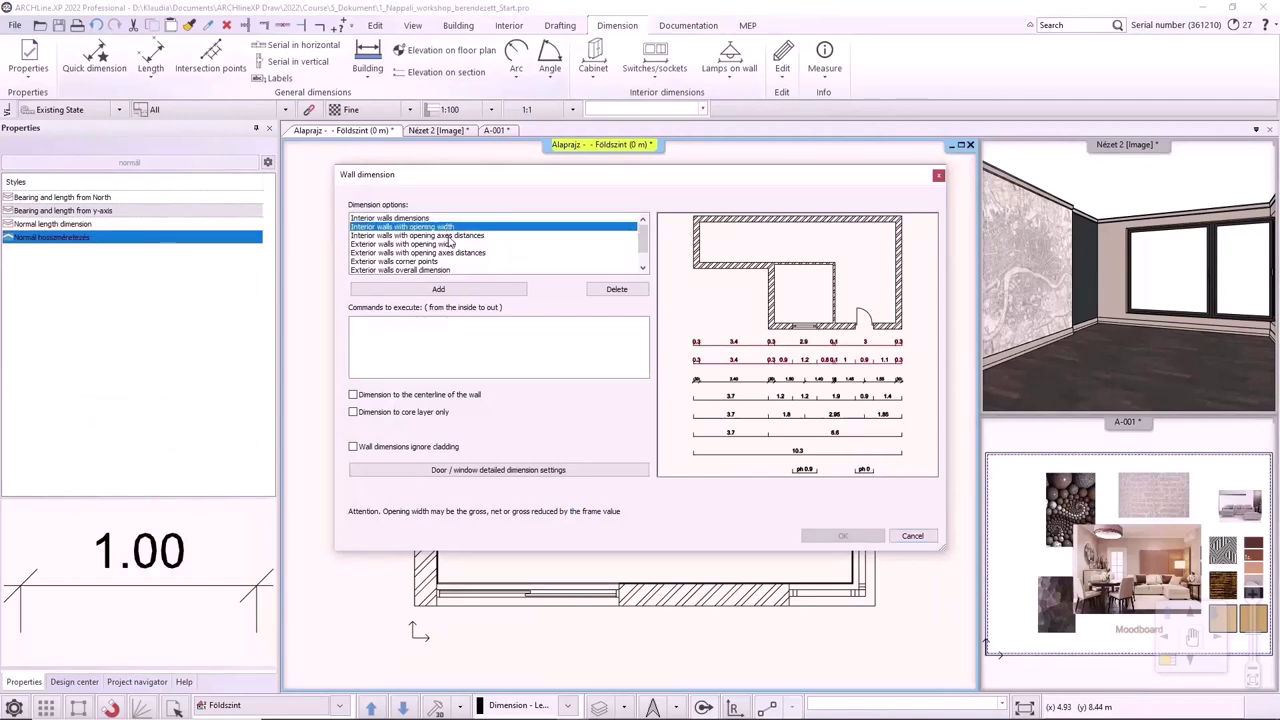
{"action": "left_click", "coordinate": [450, 236]}
{"action": "left_click", "coordinate": [450, 244]}
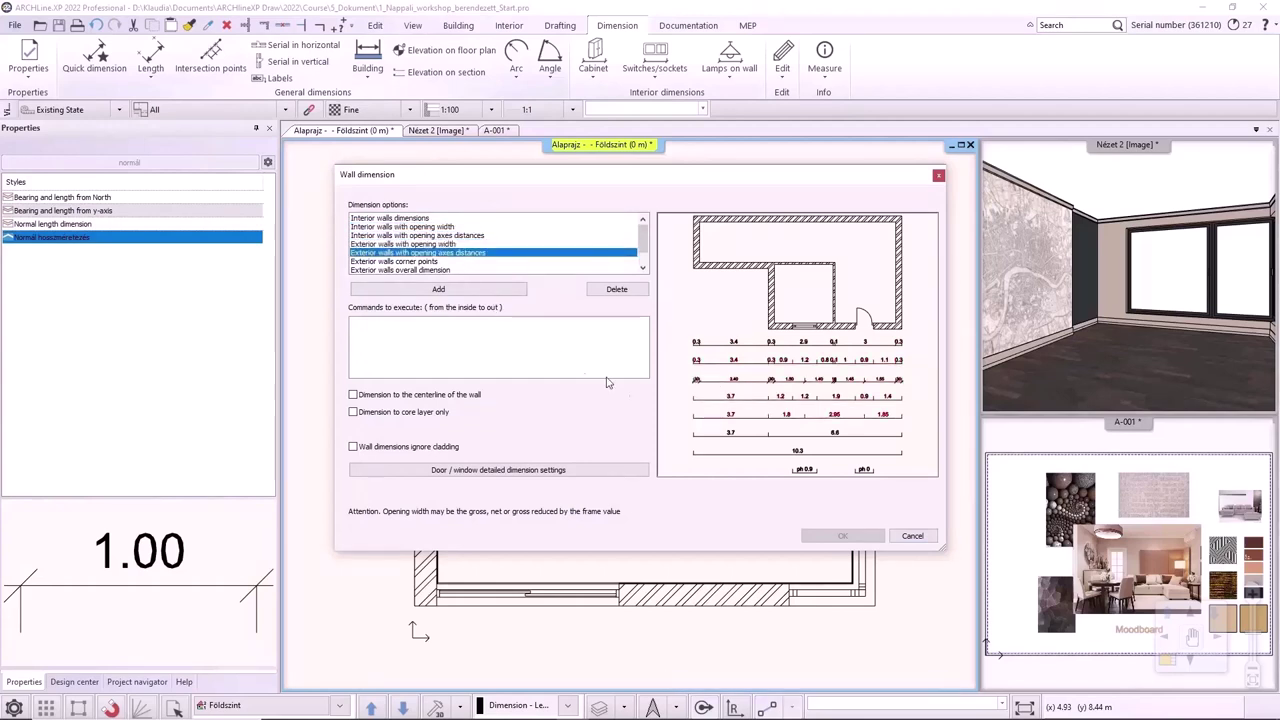
{"action": "left_click", "coordinate": [467, 253]}
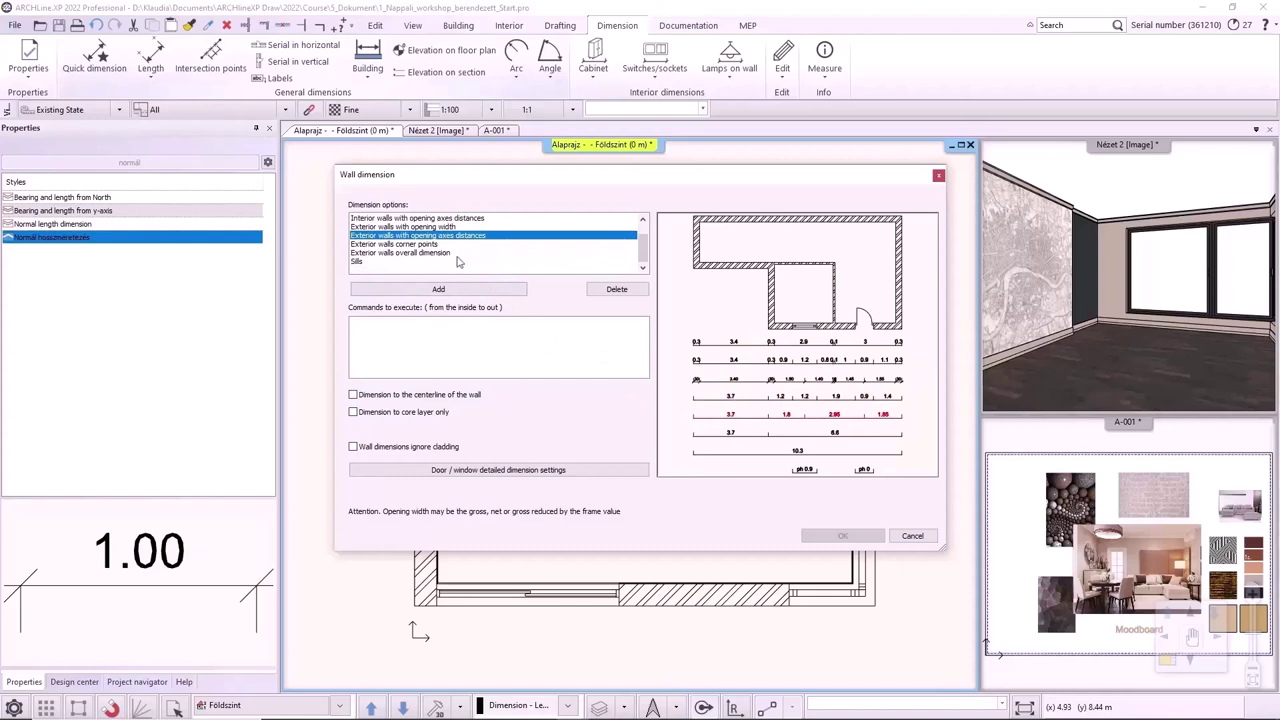
{"action": "scroll", "coordinate": [448, 253], "scroll_direction": "up", "scroll_amount": 1}
{"action": "left_click", "coordinate": [414, 218]}
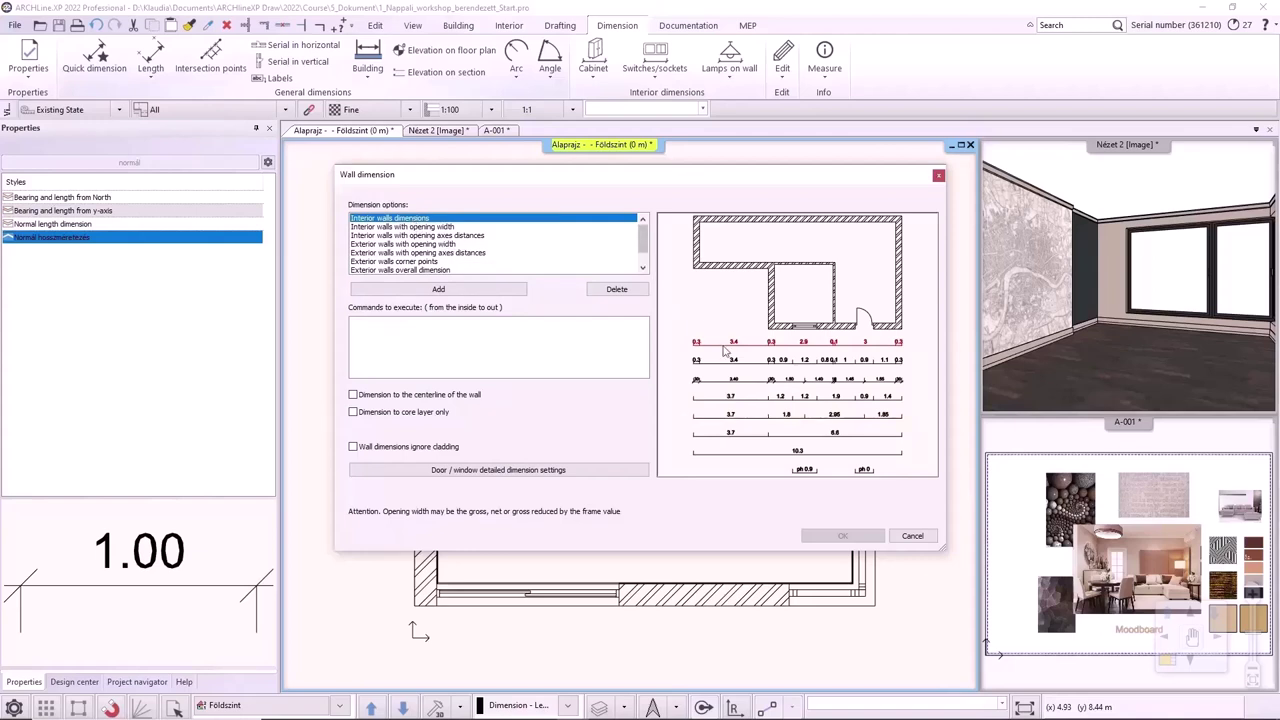
{"action": "left_click", "coordinate": [440, 227]}
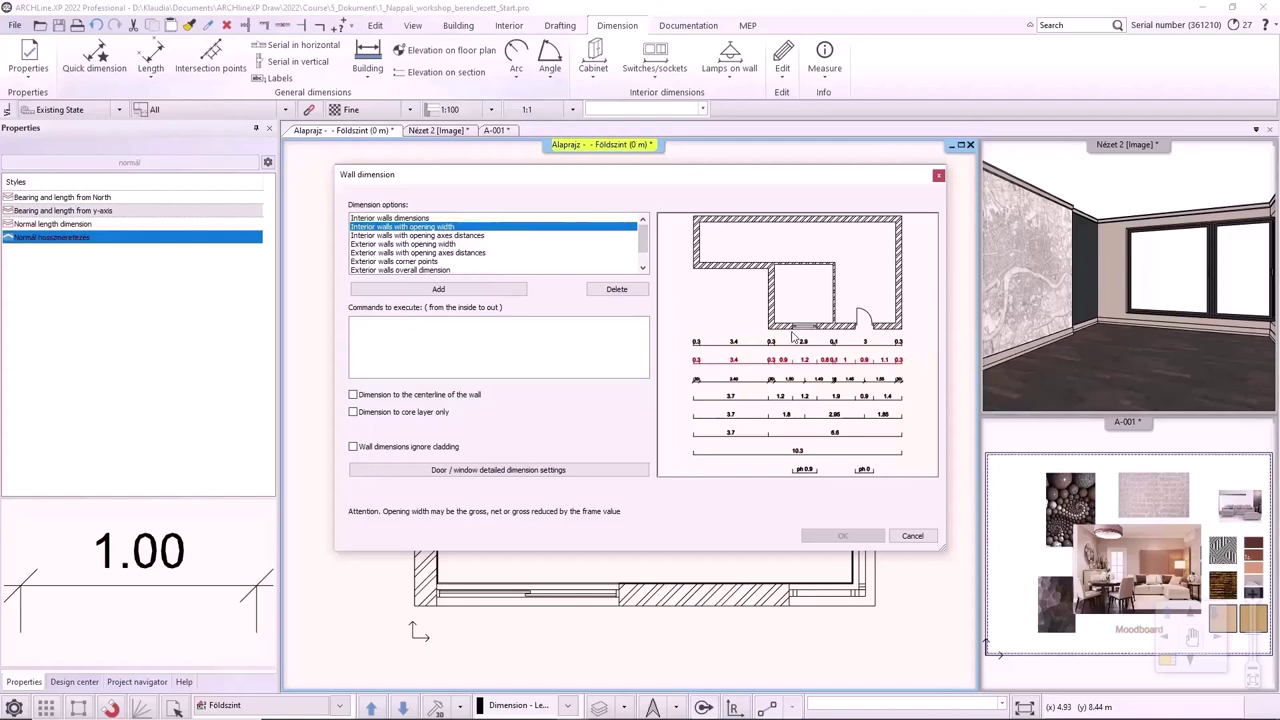
{"action": "left_click", "coordinate": [458, 236]}
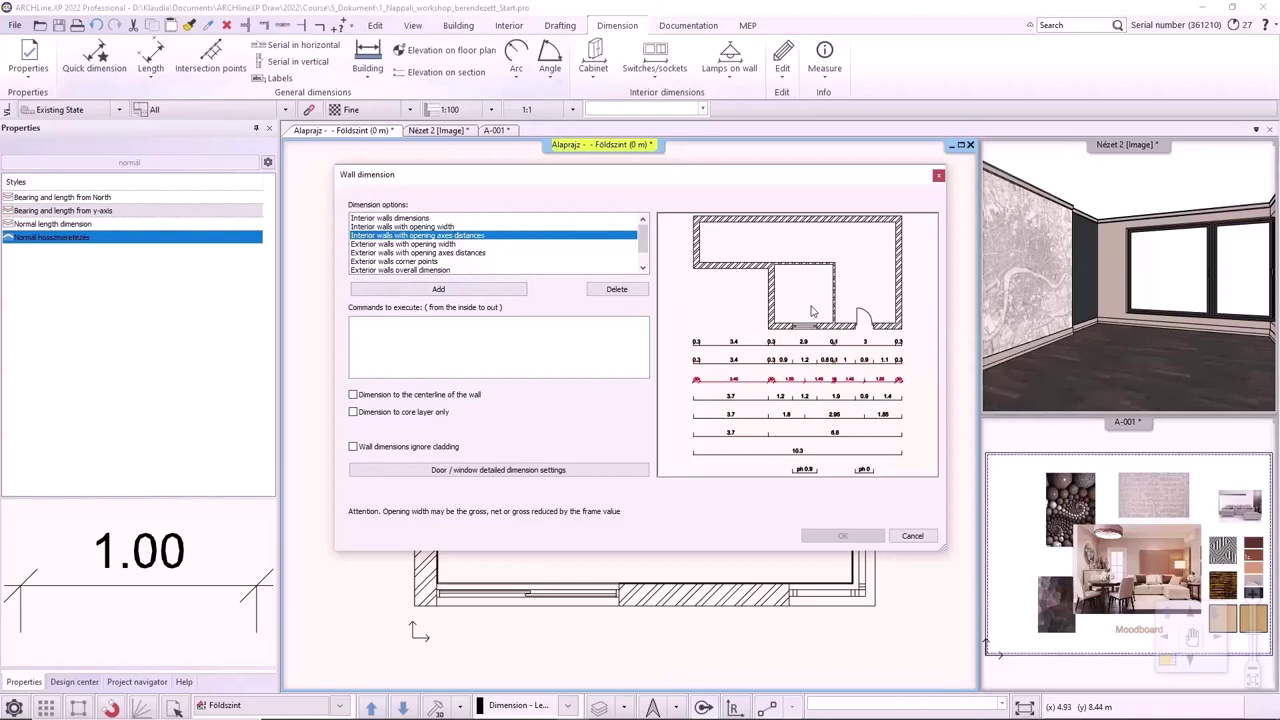
{"action": "left_click", "coordinate": [438, 244]}
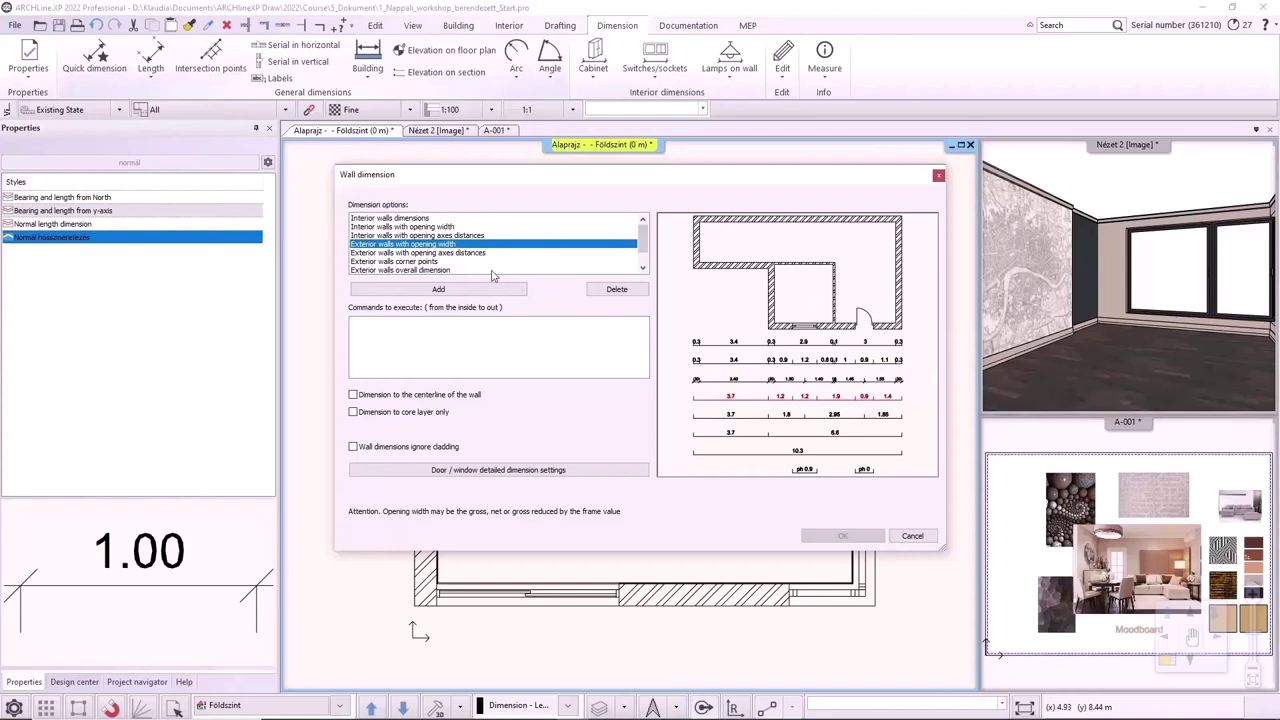
{"action": "left_click", "coordinate": [458, 253]}
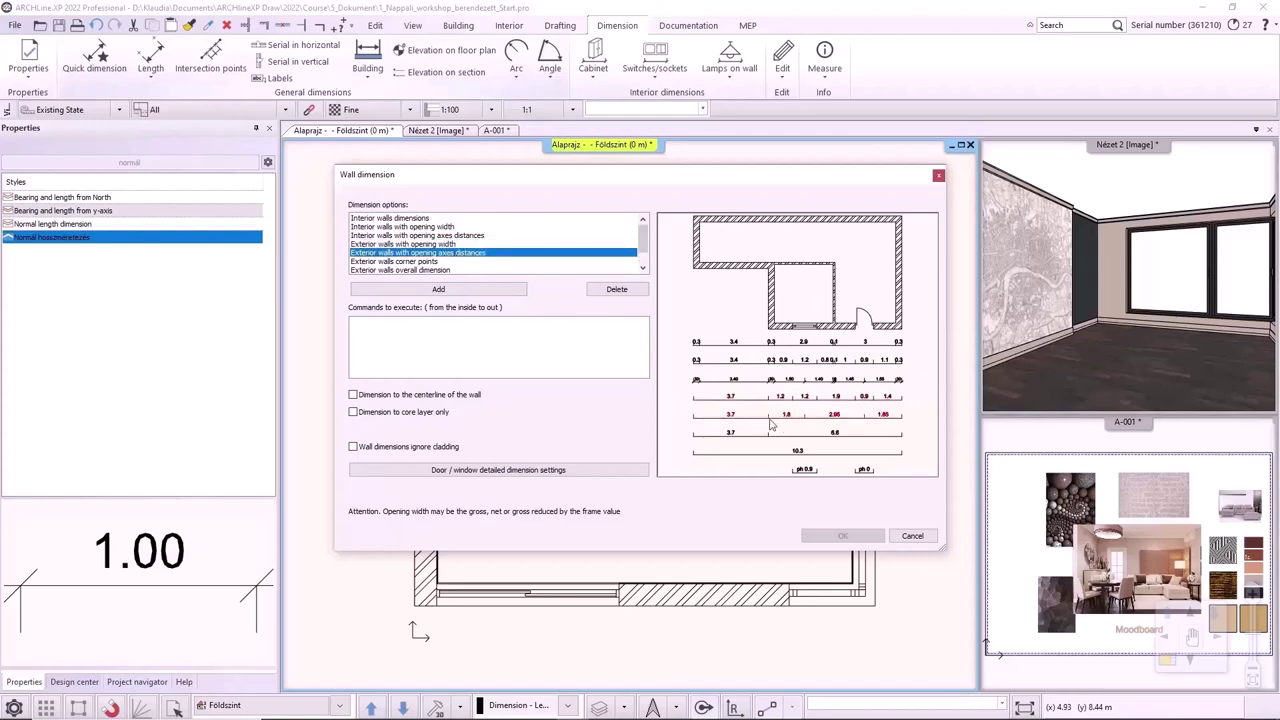
{"action": "left_click", "coordinate": [412, 262]}
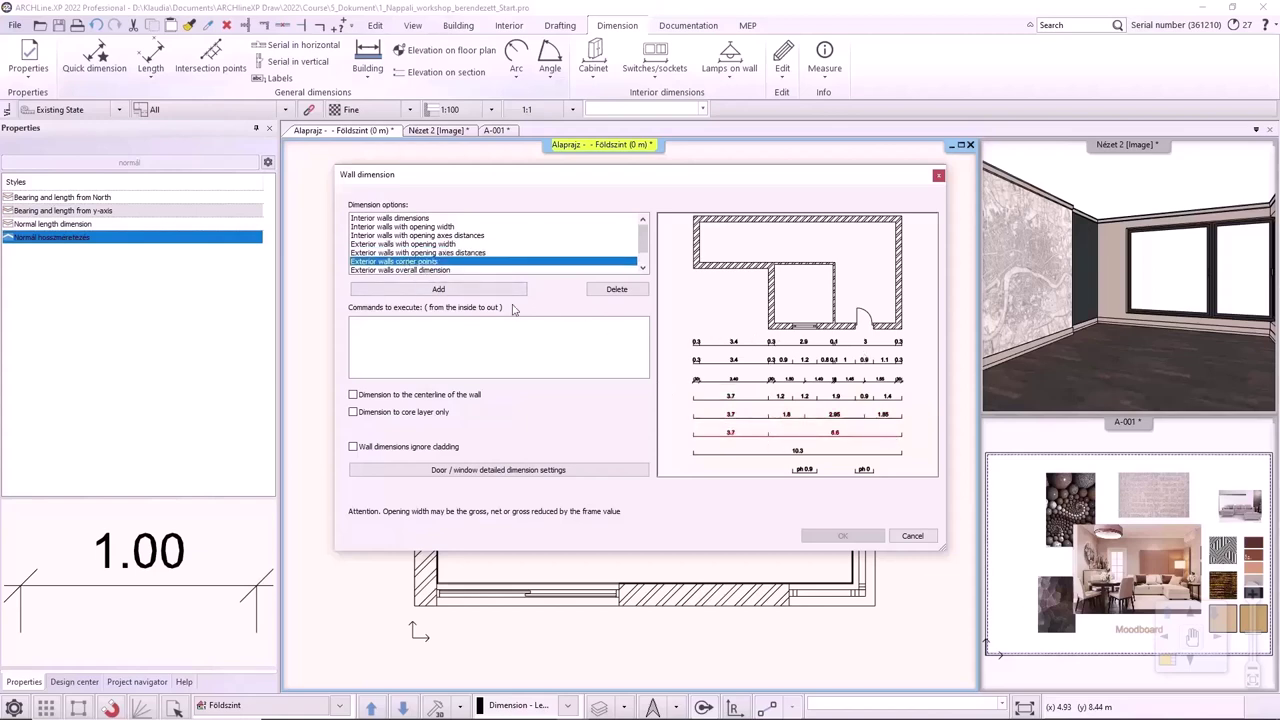
{"action": "left_click", "coordinate": [430, 270]}
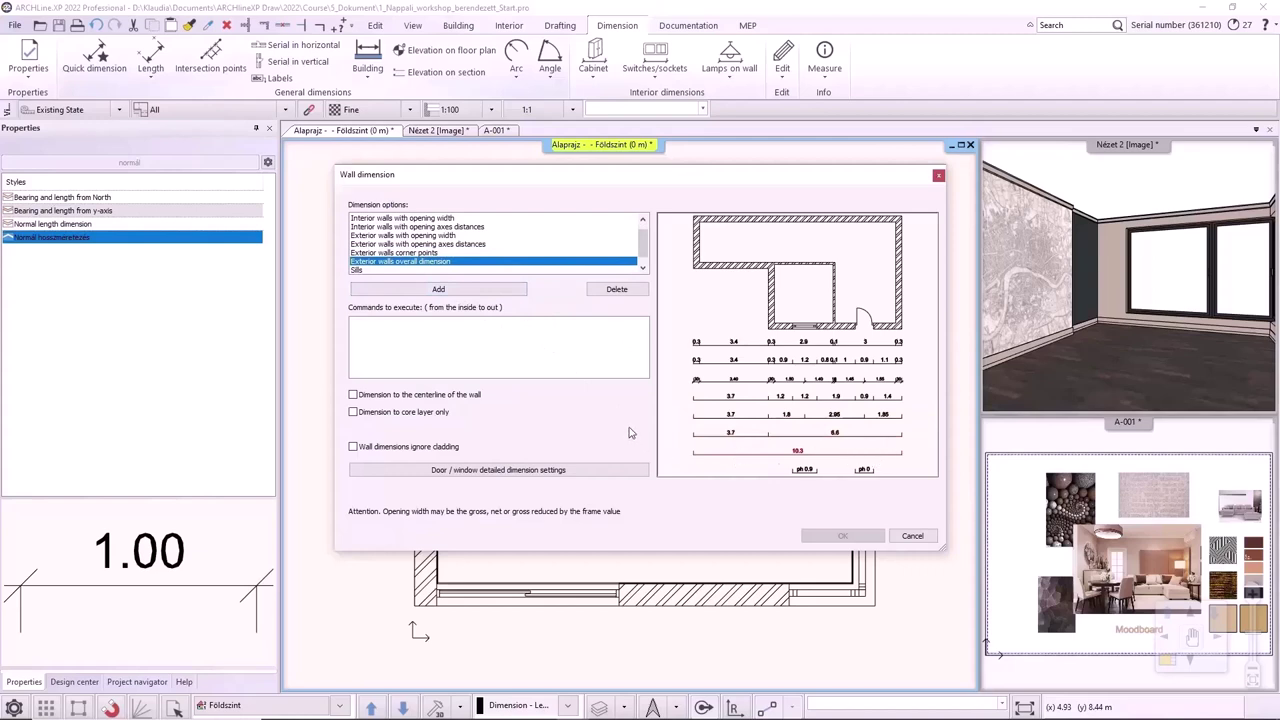
{"action": "scroll", "coordinate": [521, 249], "scroll_direction": "up", "scroll_amount": 1}
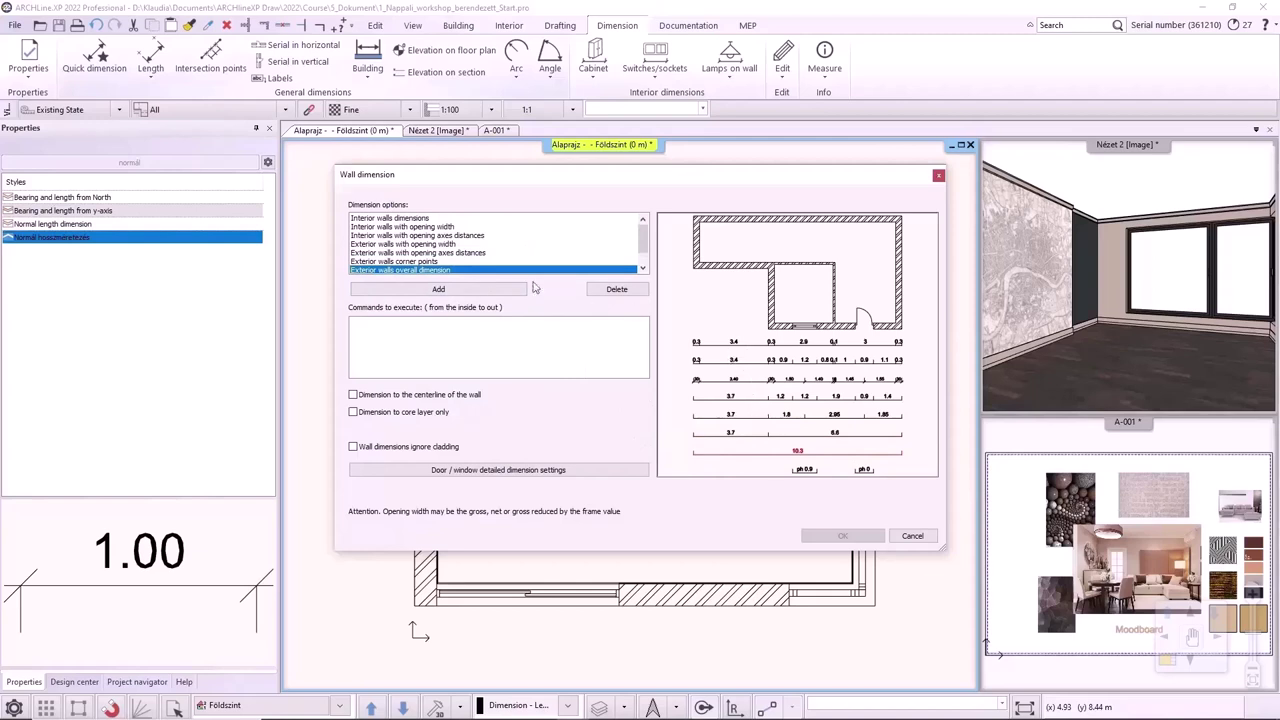
Add Interior walls with opening width, Interior walls dimensions and Exterior walls corner points to the commands.
{"action": "left_click", "coordinate": [453, 228]}
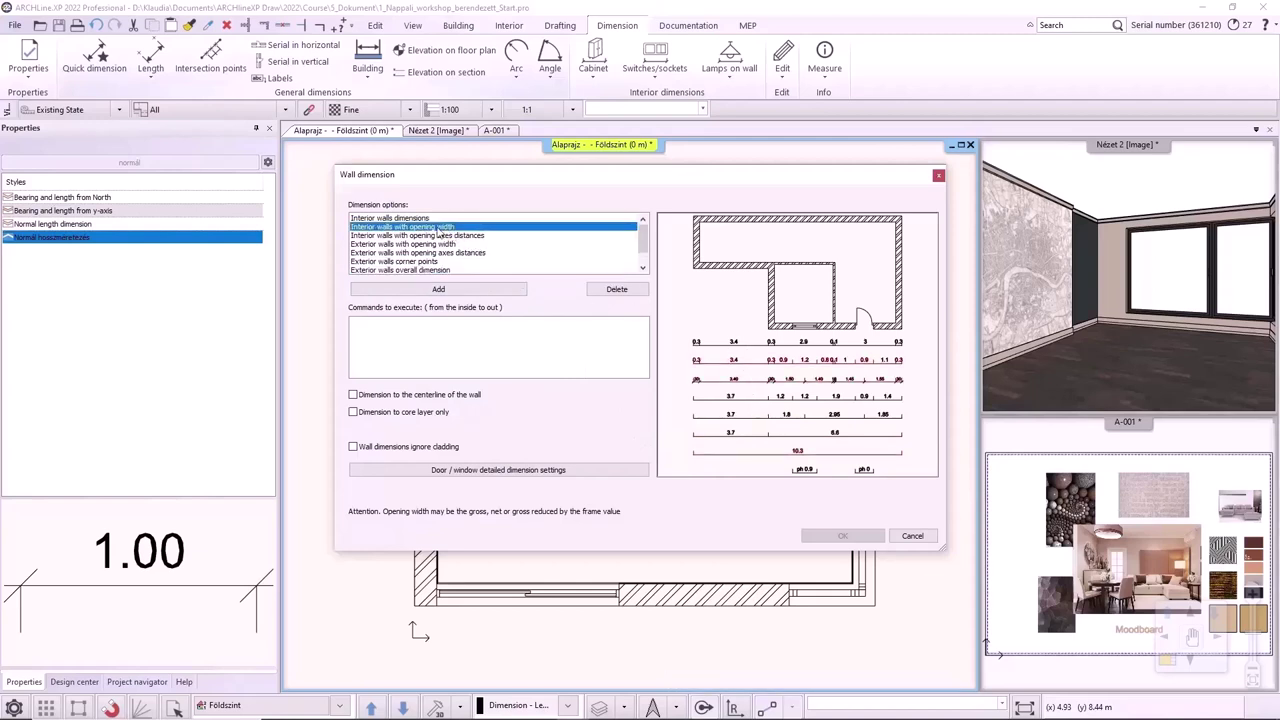
{"action": "left_click", "coordinate": [468, 290]}
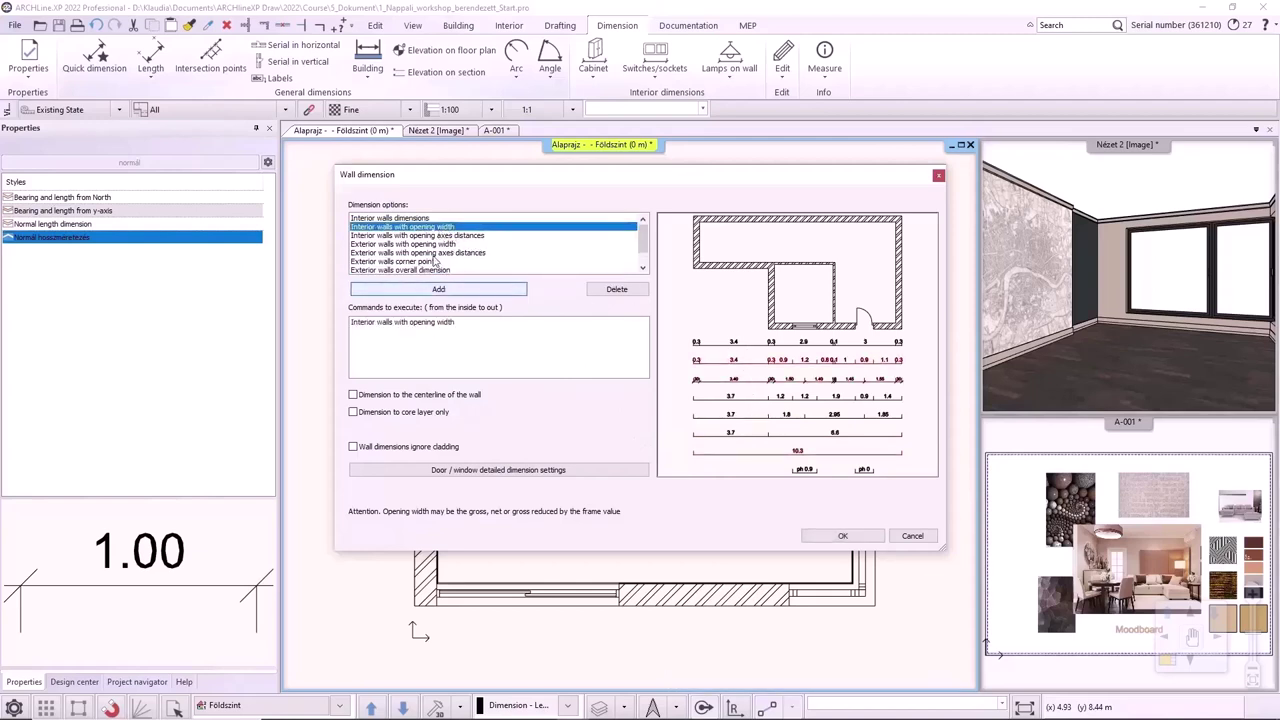
{"action": "left_click", "coordinate": [416, 218]}
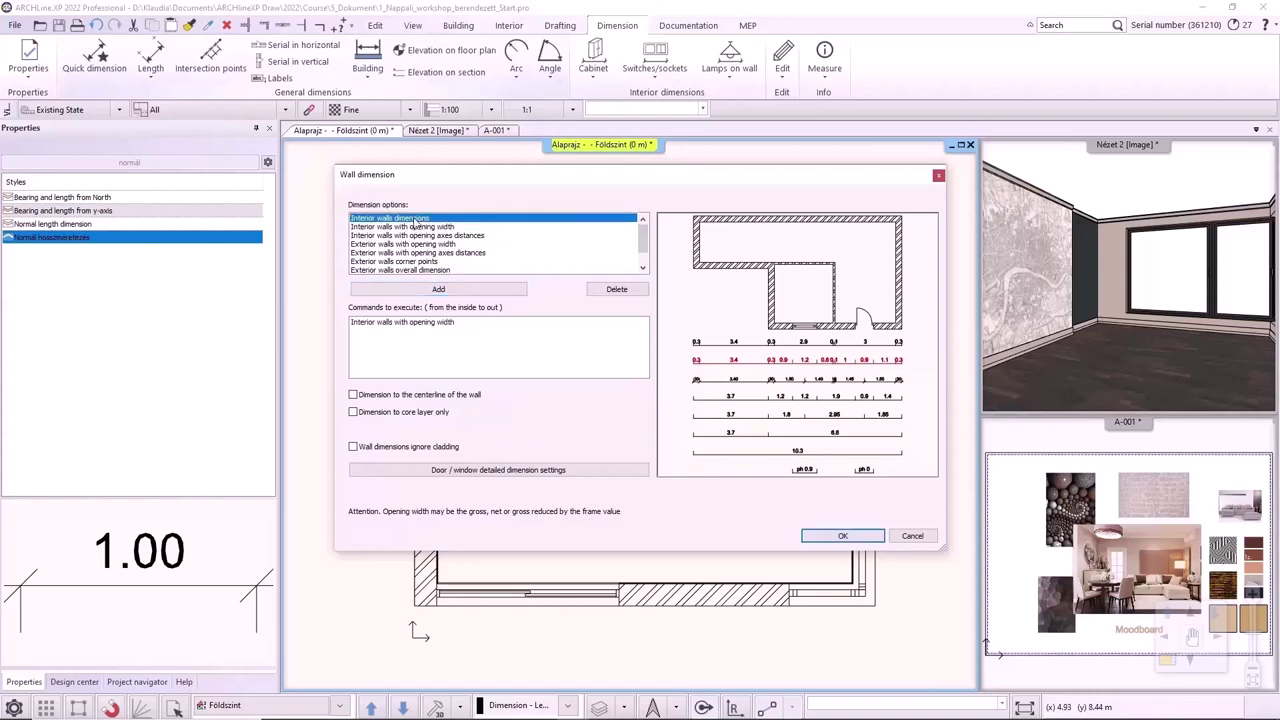
{"action": "left_click", "coordinate": [438, 289]}
{"action": "left_click", "coordinate": [420, 262]}
{"action": "left_click", "coordinate": [437, 290]}
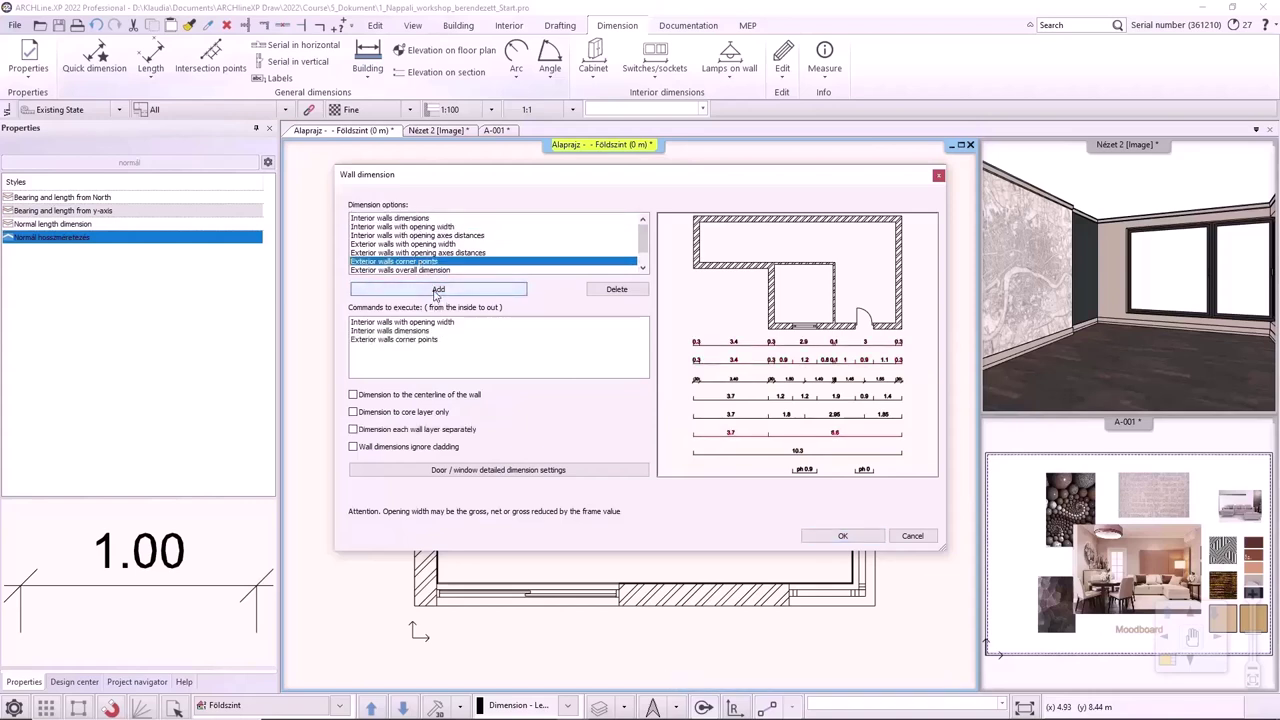
Untick Width MINUS reveal and Sill height in door/window settings, then confirm the wall dimensioning.
{"action": "left_click", "coordinate": [517, 470]}
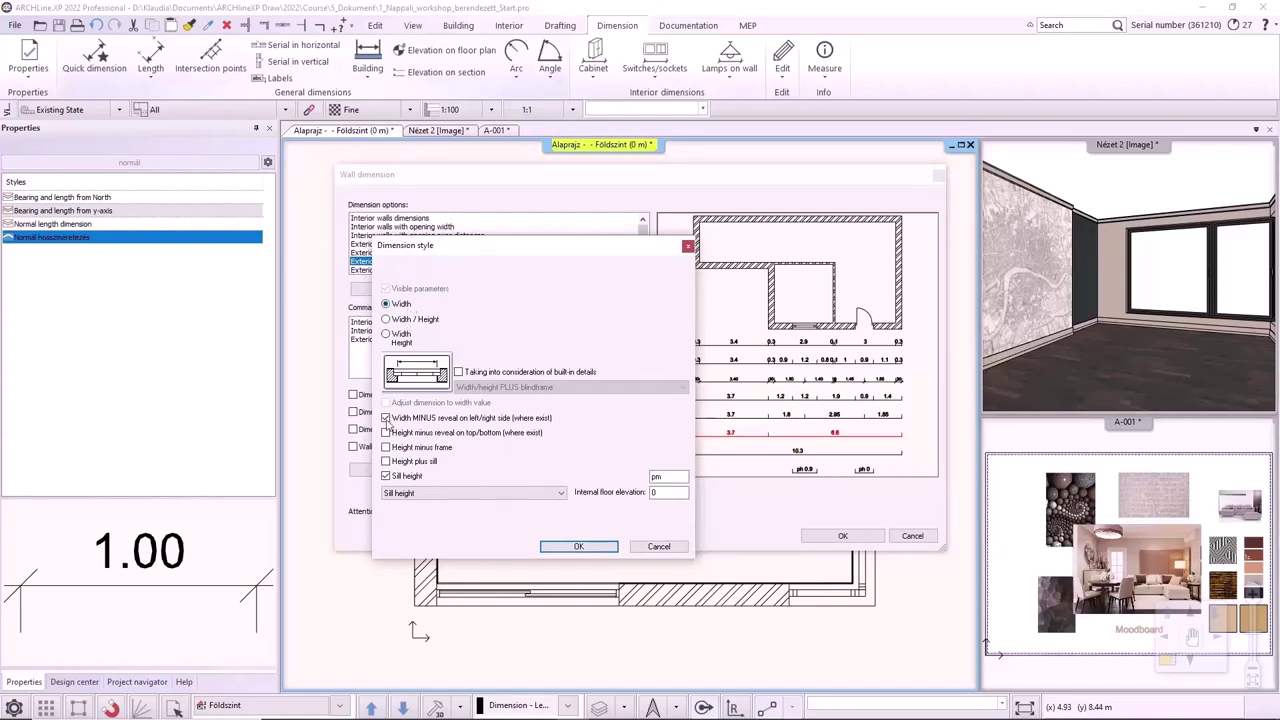
{"action": "left_click", "coordinate": [386, 418]}
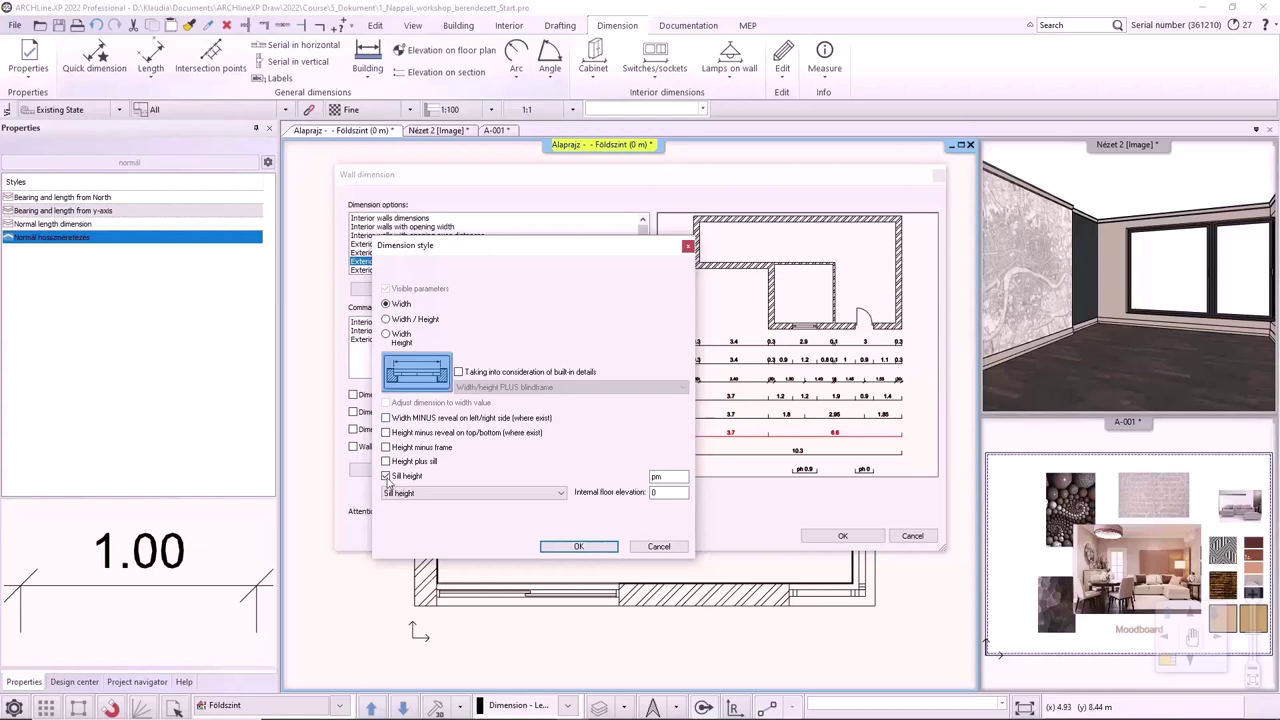
{"action": "left_click", "coordinate": [386, 477]}
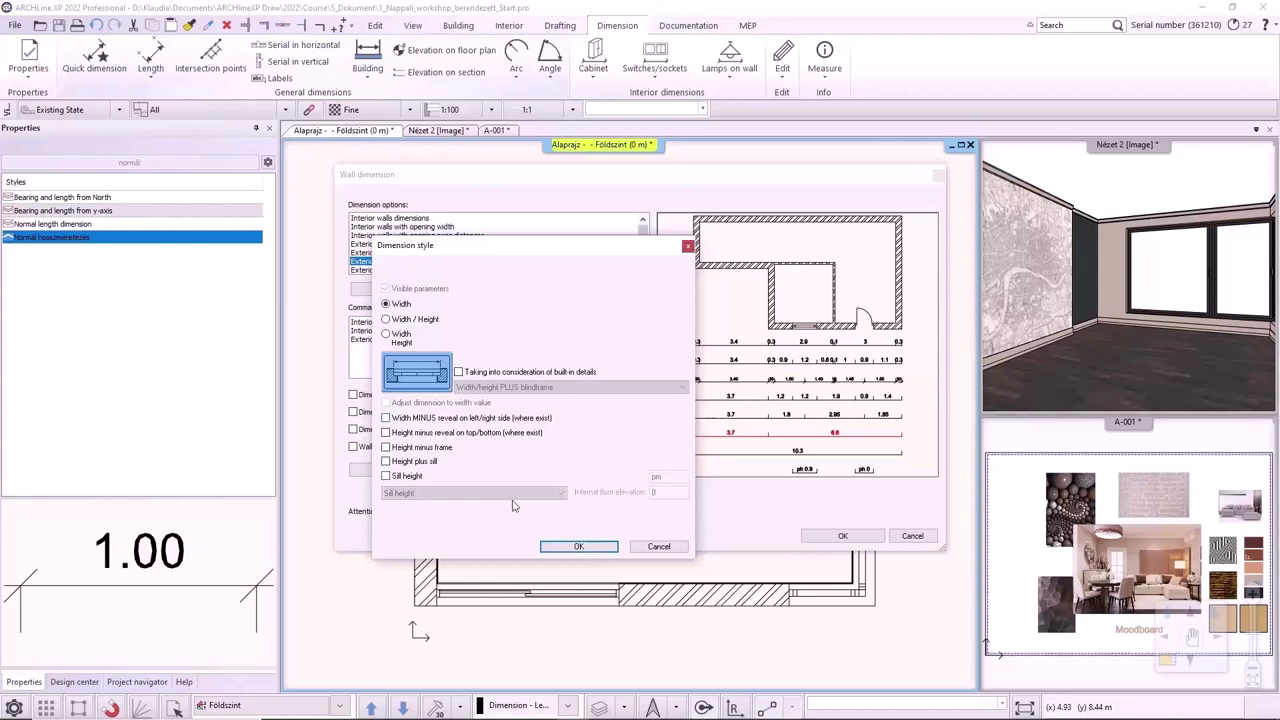
{"action": "left_click", "coordinate": [579, 547]}
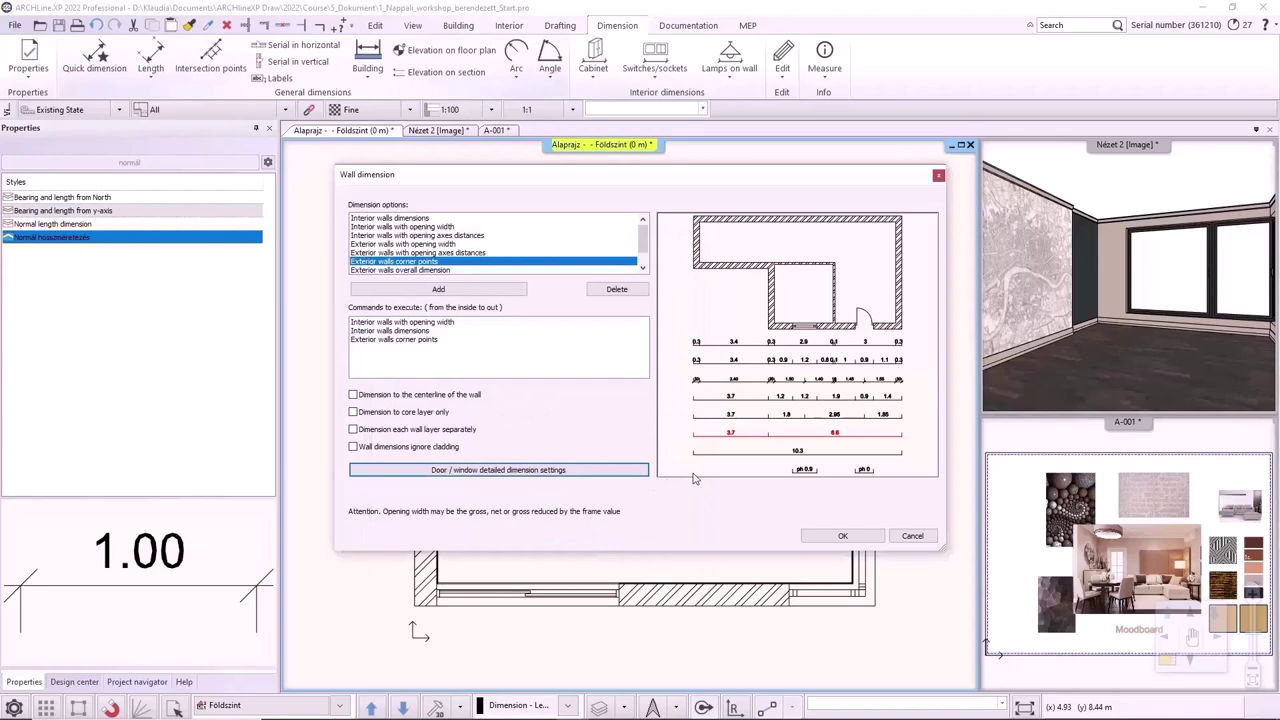
{"action": "left_click", "coordinate": [838, 536]}
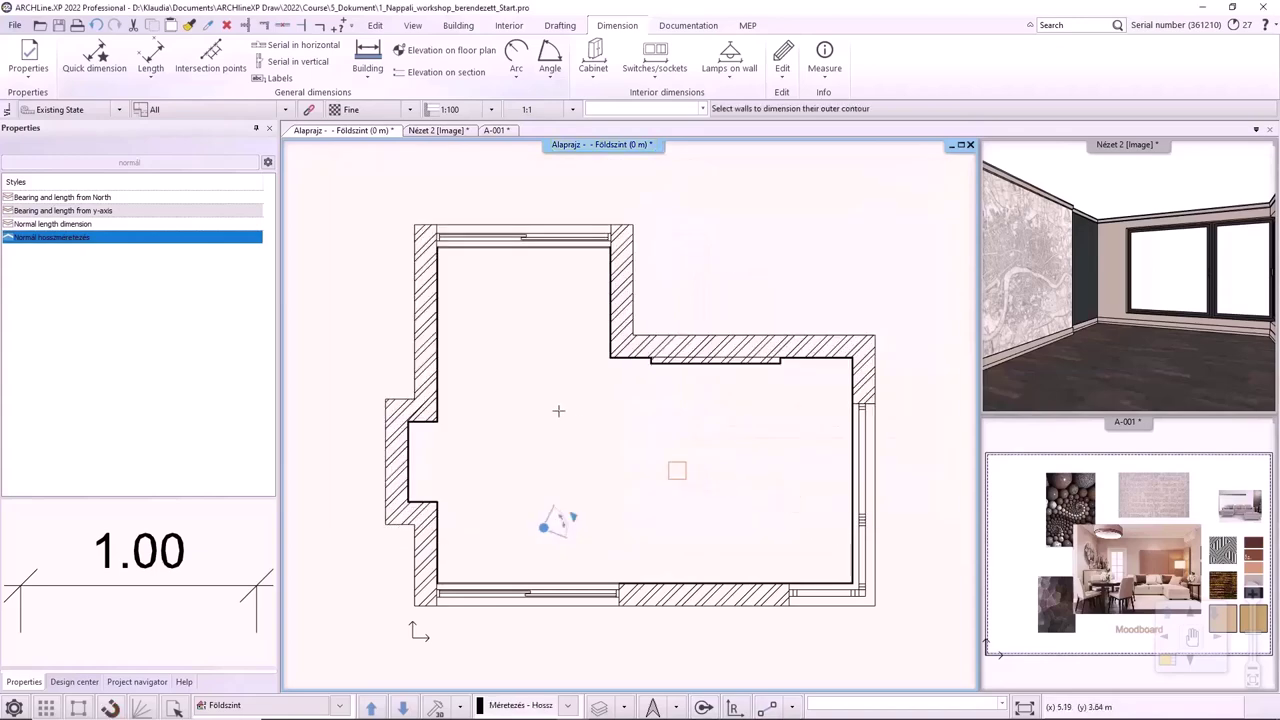
Window-select all the walls and place dimension chains around all four sides of the plan.
{"action": "left_click", "coordinate": [406, 252]}
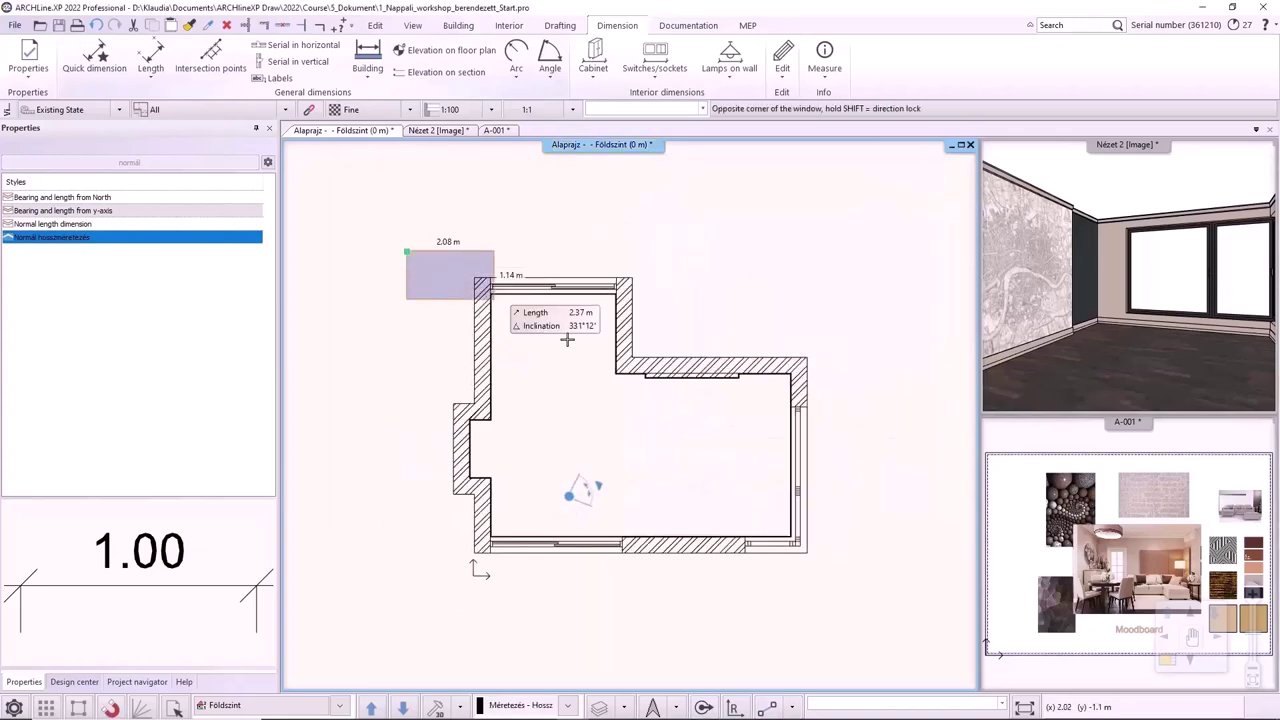
{"action": "left_click", "coordinate": [843, 582]}
{"action": "right_click", "coordinate": [838, 570]}
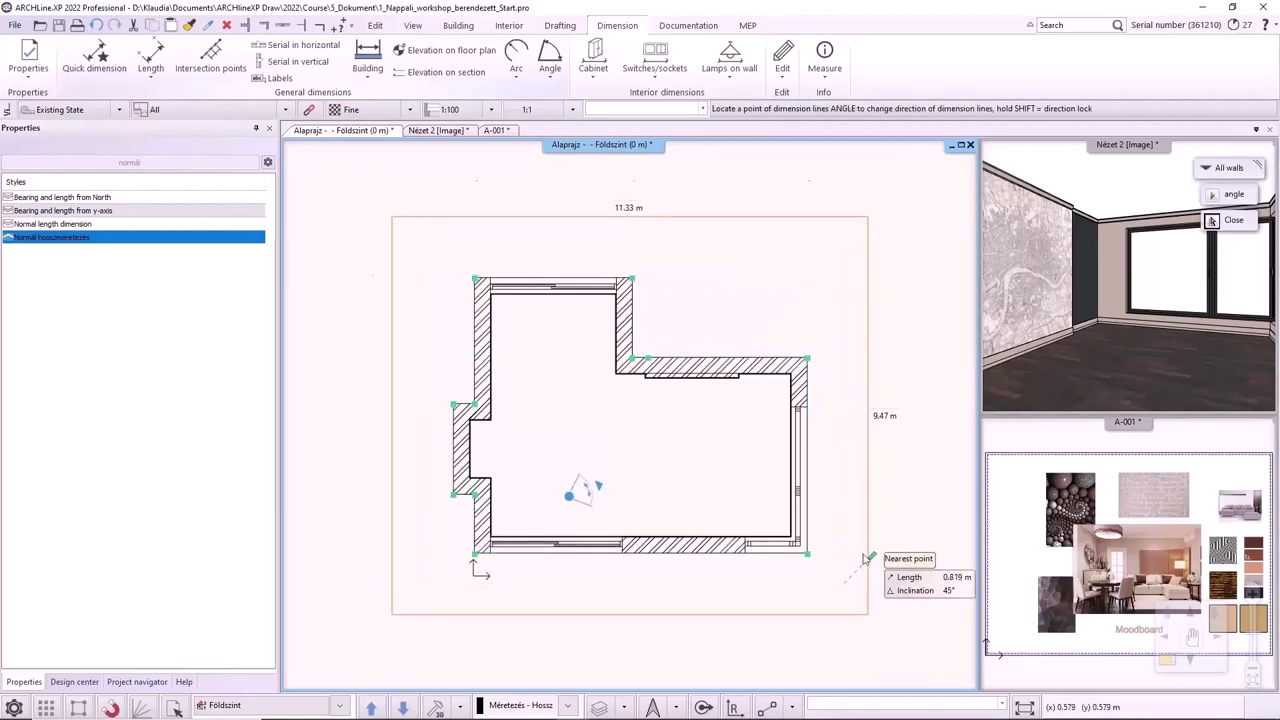
{"action": "left_click", "coordinate": [870, 558]}
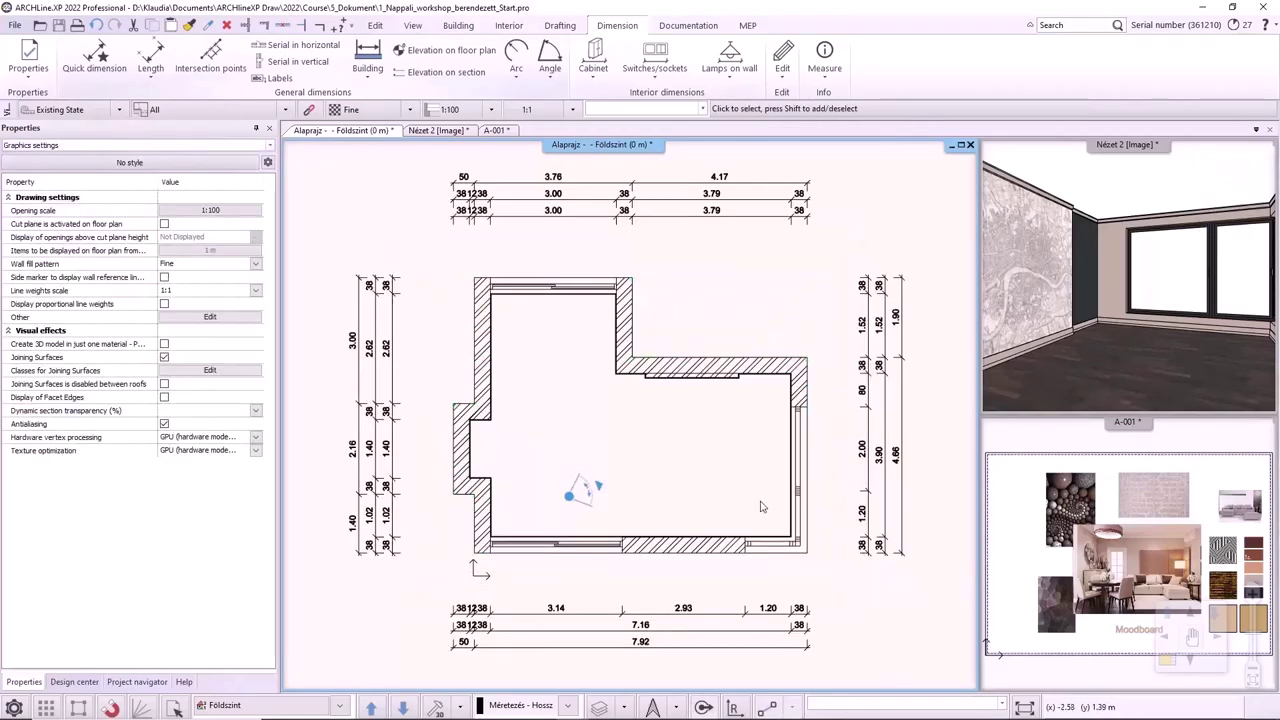
Try moving the top dimension chain higher, undoing the move both times.
{"action": "scroll", "coordinate": [577, 260], "scroll_direction": "up", "scroll_amount": 2}
{"action": "left_click", "coordinate": [450, 243]}
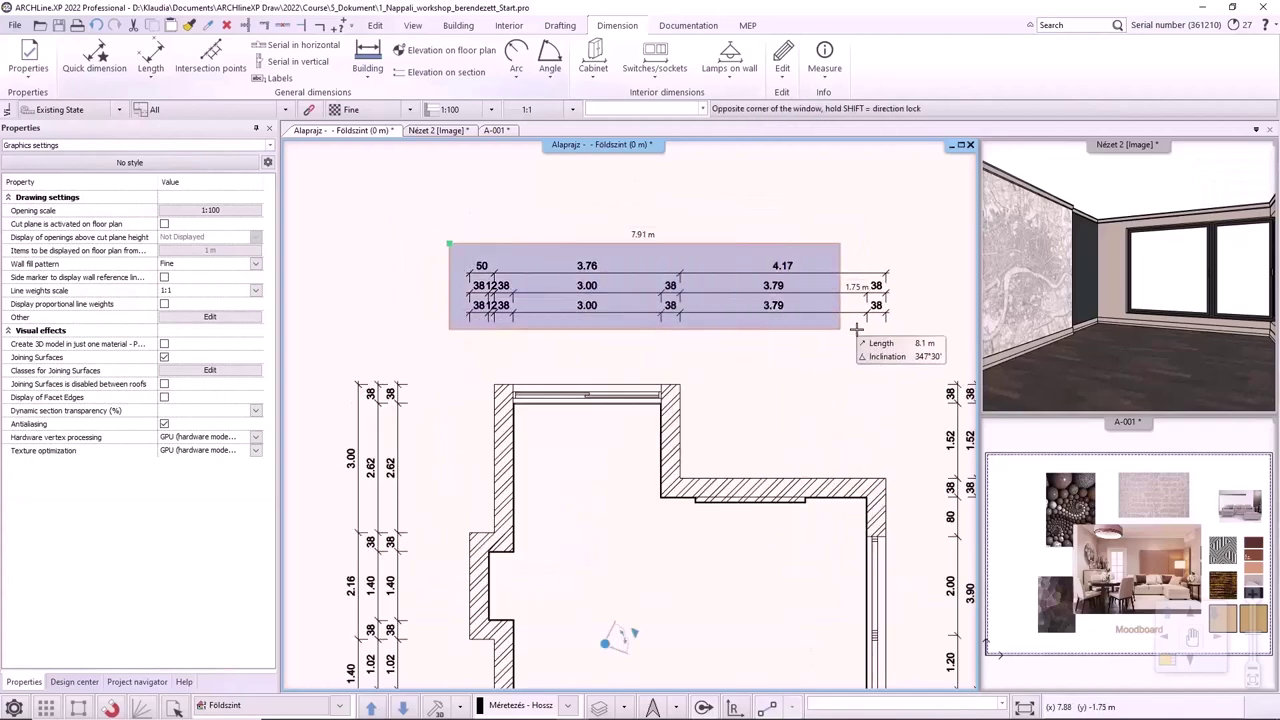
{"action": "left_click", "coordinate": [906, 334]}
{"action": "left_click", "coordinate": [677, 293]}
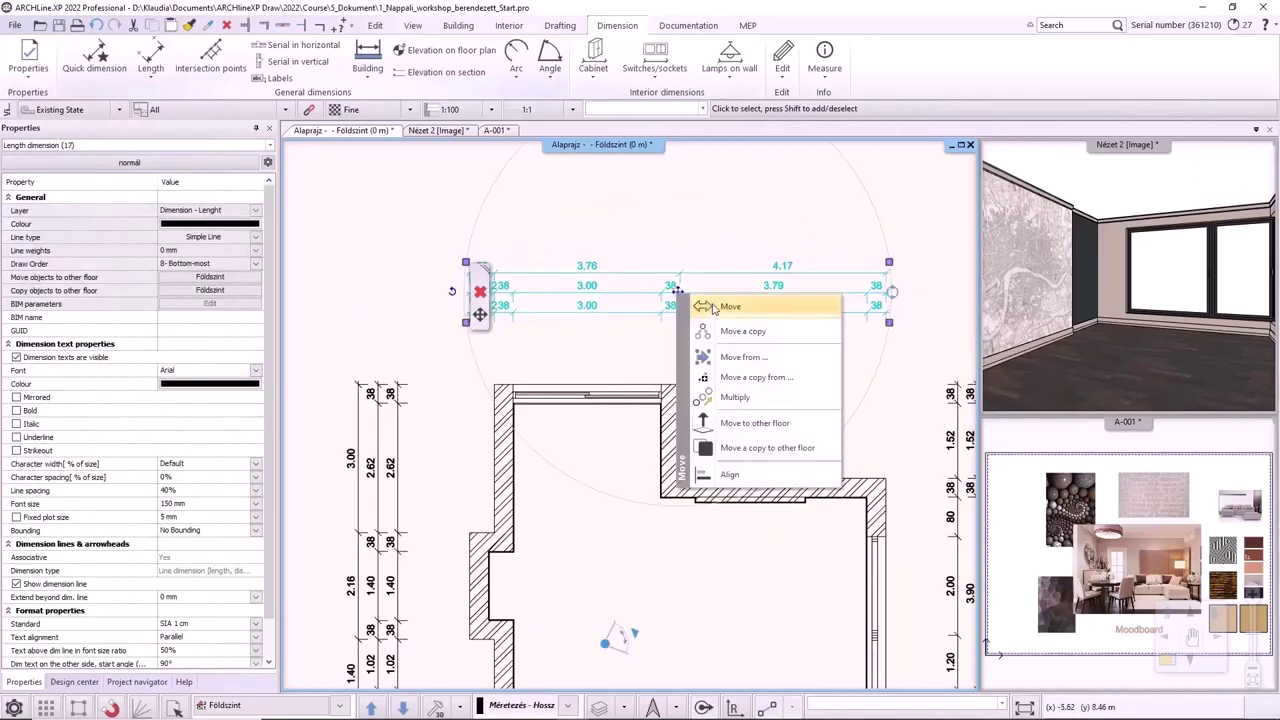
{"action": "left_click", "coordinate": [712, 302]}
{"action": "left_click", "coordinate": [678, 249]}
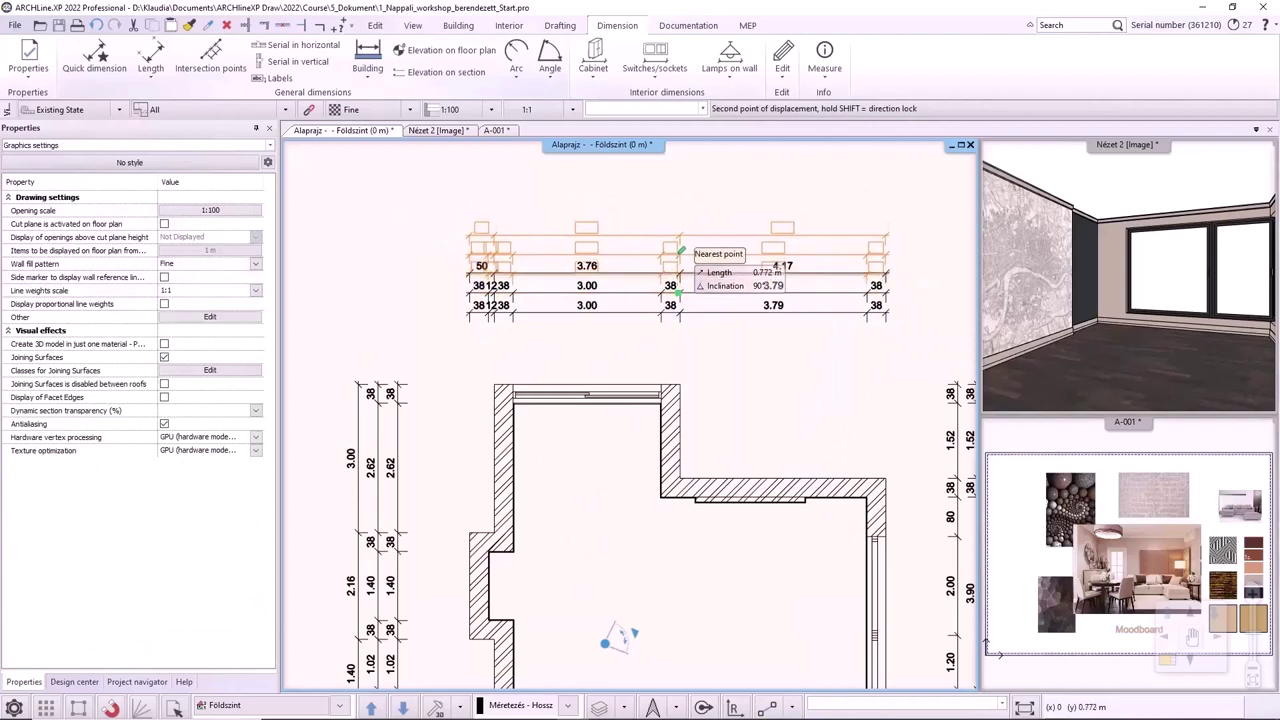
{"action": "left_click", "coordinate": [96, 25]}
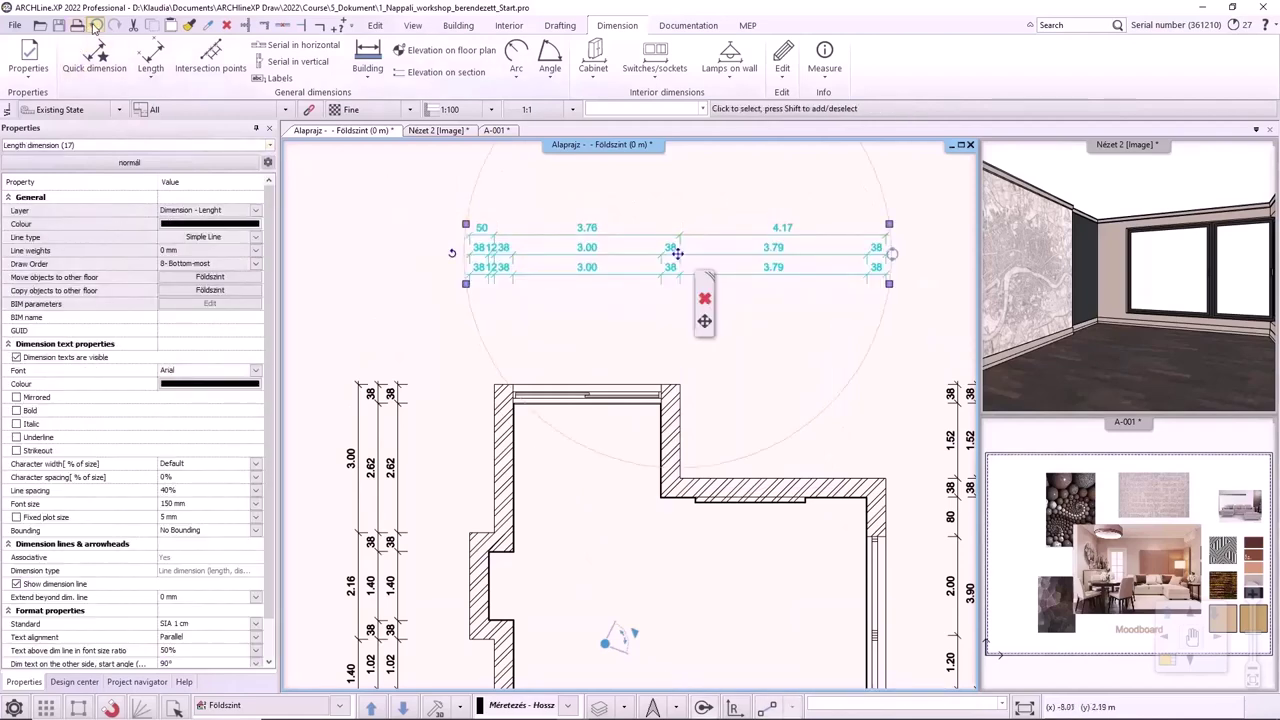
{"action": "left_click", "coordinate": [632, 285]}
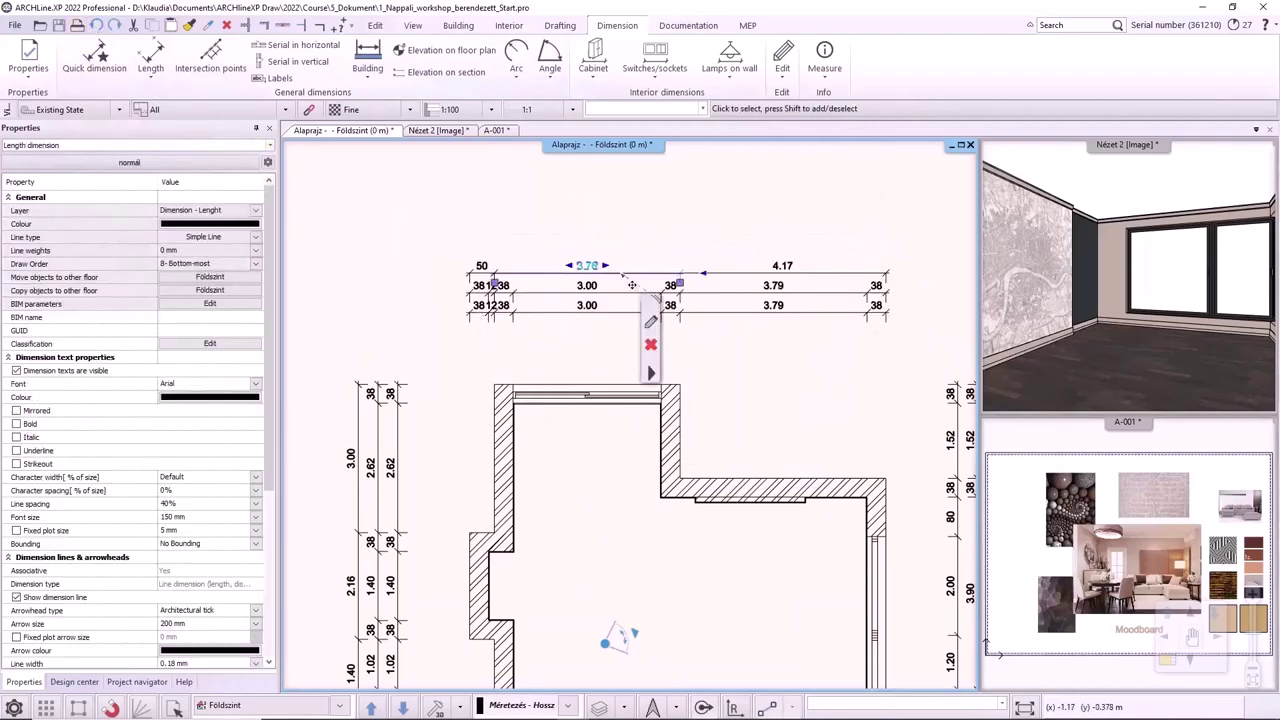
{"action": "left_click", "coordinate": [680, 285]}
{"action": "left_click", "coordinate": [680, 261]}
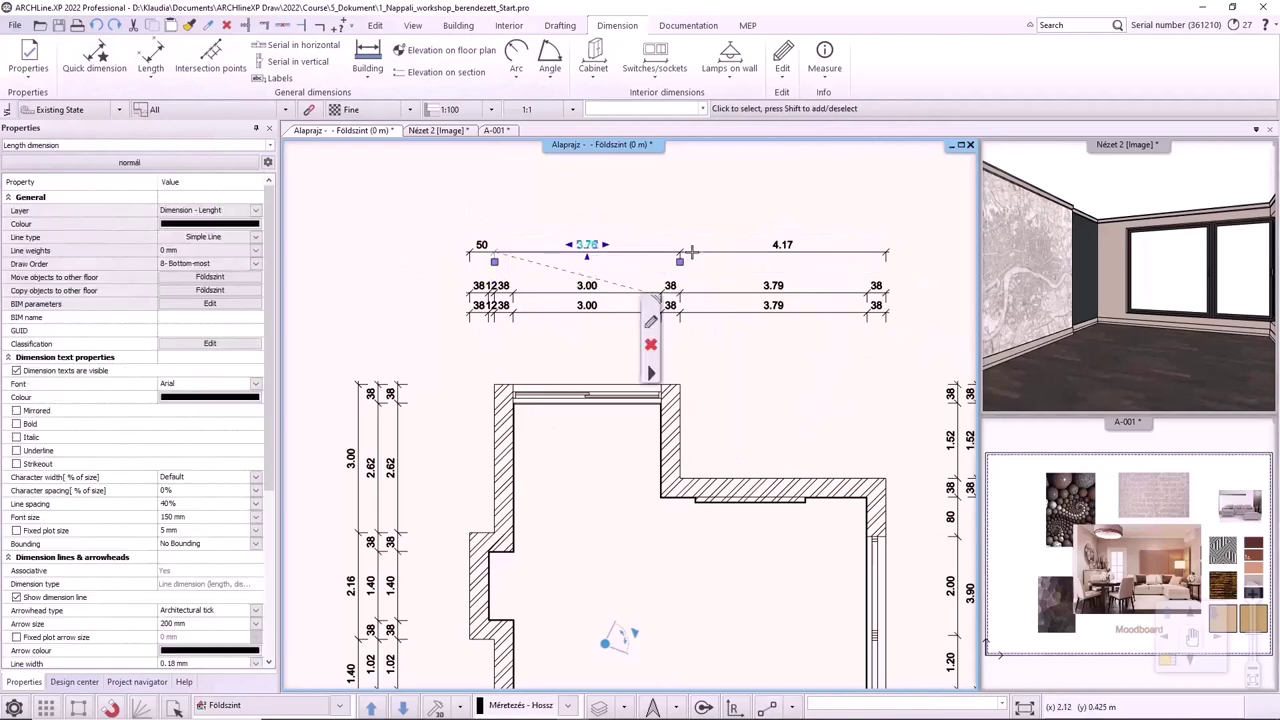
{"action": "left_click", "coordinate": [650, 270]}
{"action": "left_click", "coordinate": [94, 24]}
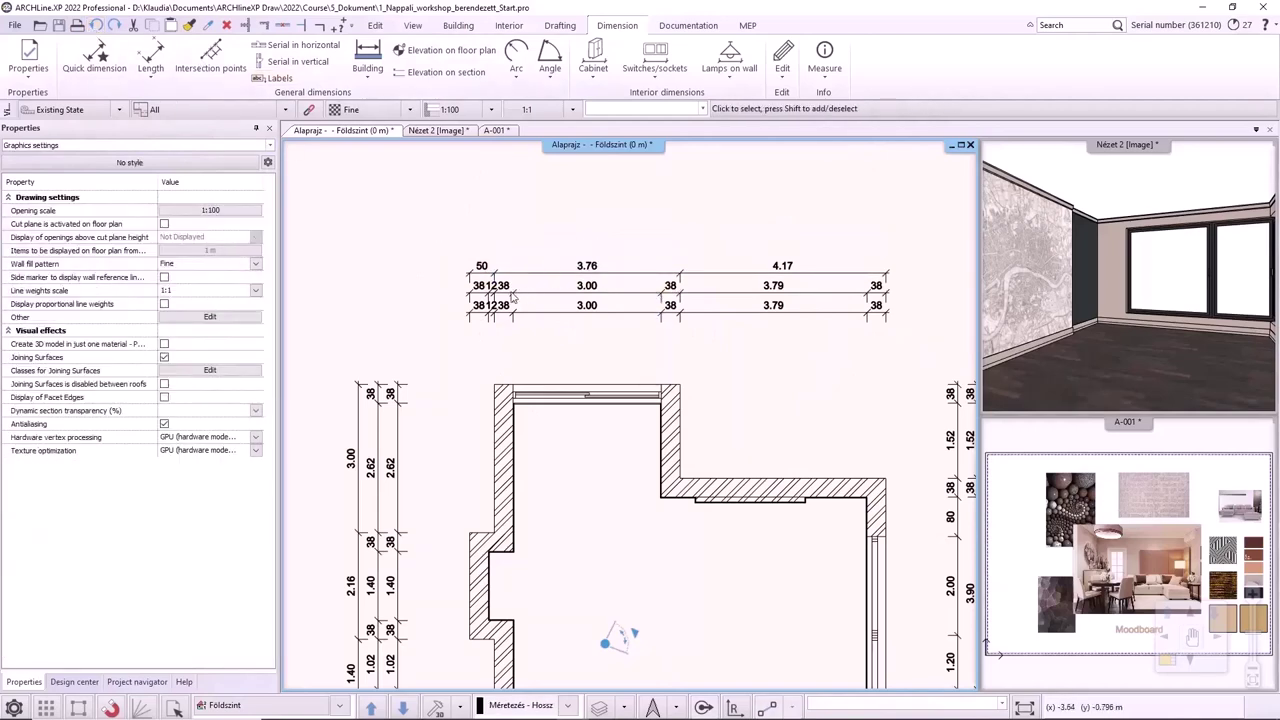
Move the 12 dimension text above its dimension line so it clears the 38 labels.
{"action": "scroll", "coordinate": [512, 297], "scroll_direction": "up", "scroll_amount": 5}
{"action": "left_click", "coordinate": [596, 410]}
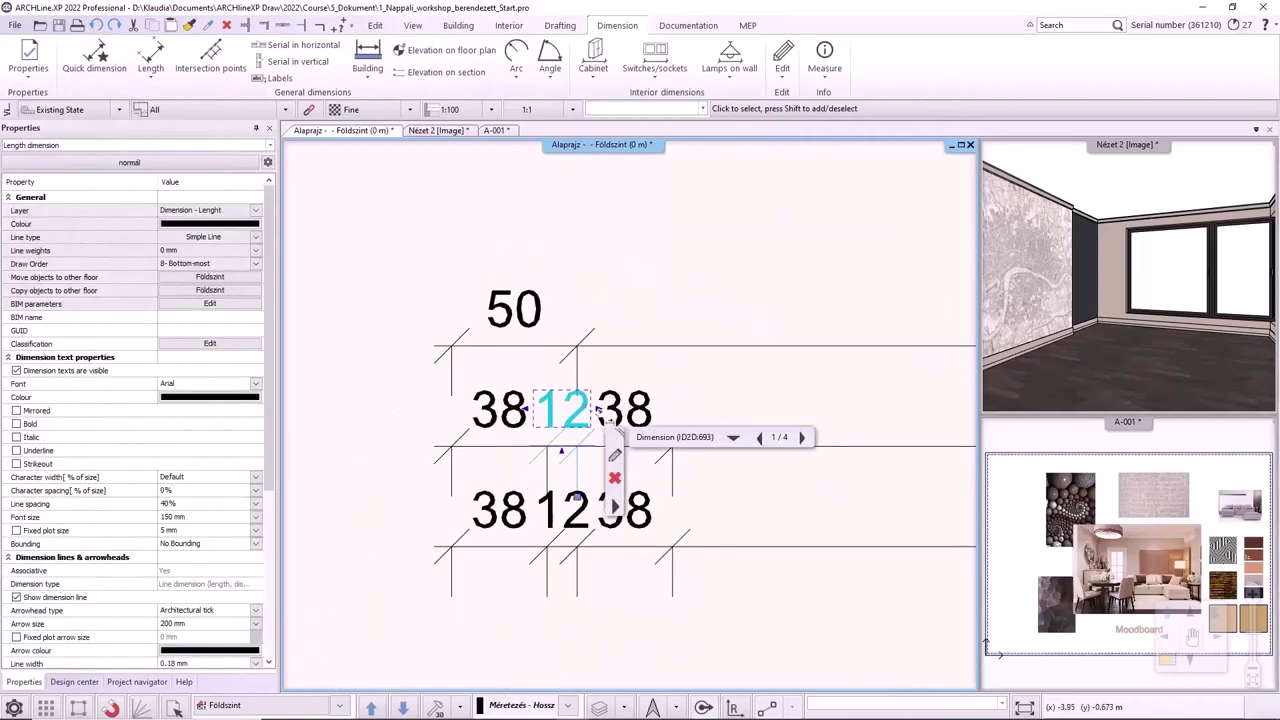
{"action": "left_click", "coordinate": [598, 411]}
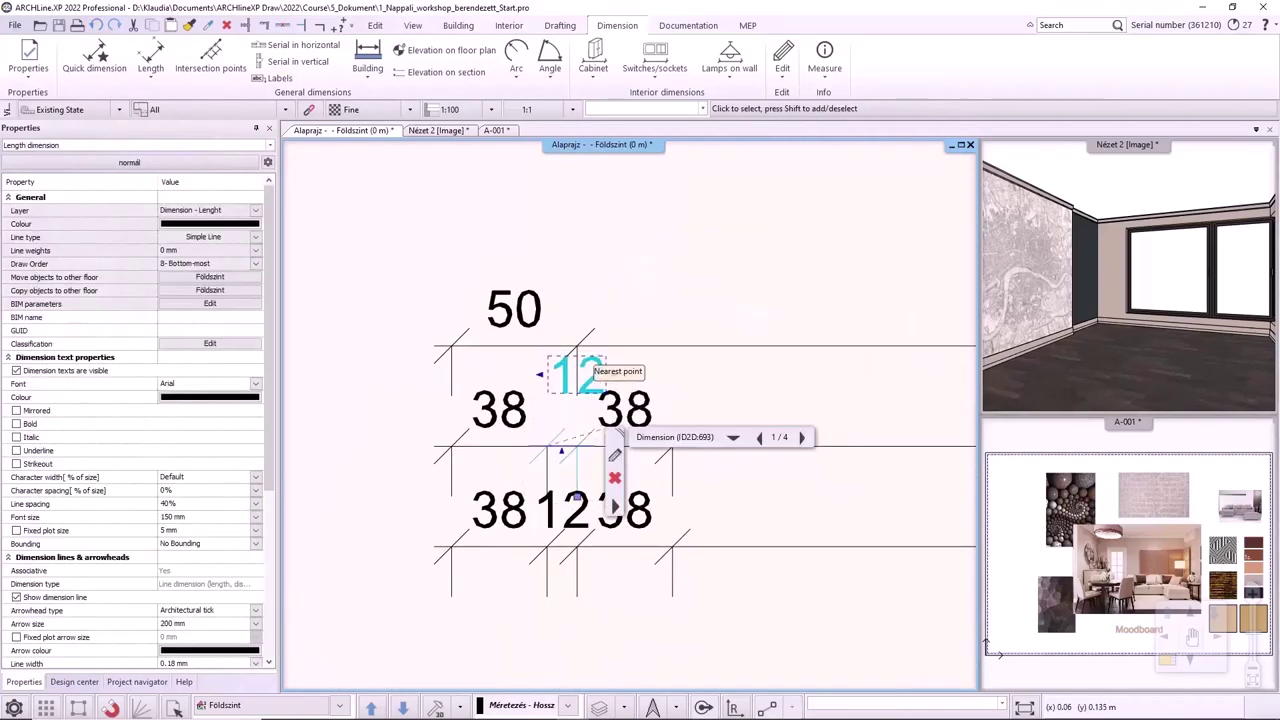
{"action": "left_click", "coordinate": [594, 372]}
Cancel an endpoint edit on the 3.00 dimension, end dimensioning, and open building default settings.
{"action": "scroll", "coordinate": [640, 395], "scroll_direction": "down", "scroll_amount": 4}
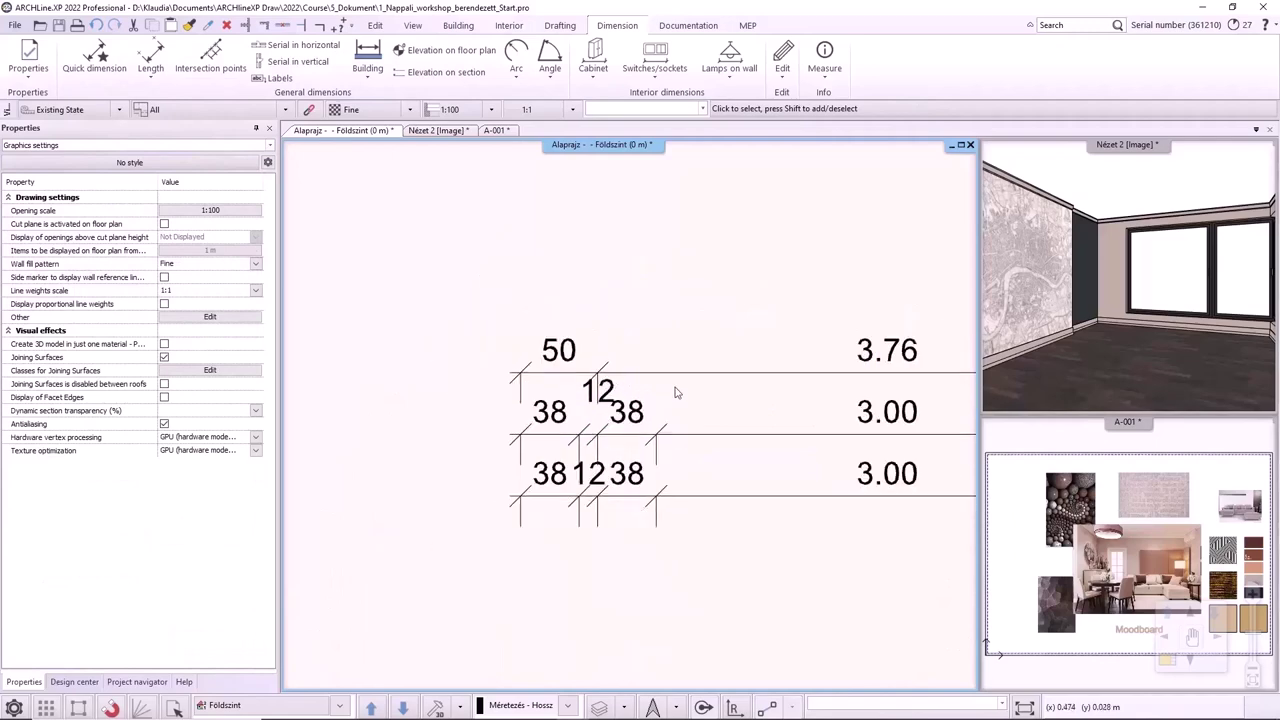
{"action": "left_click", "coordinate": [680, 405]}
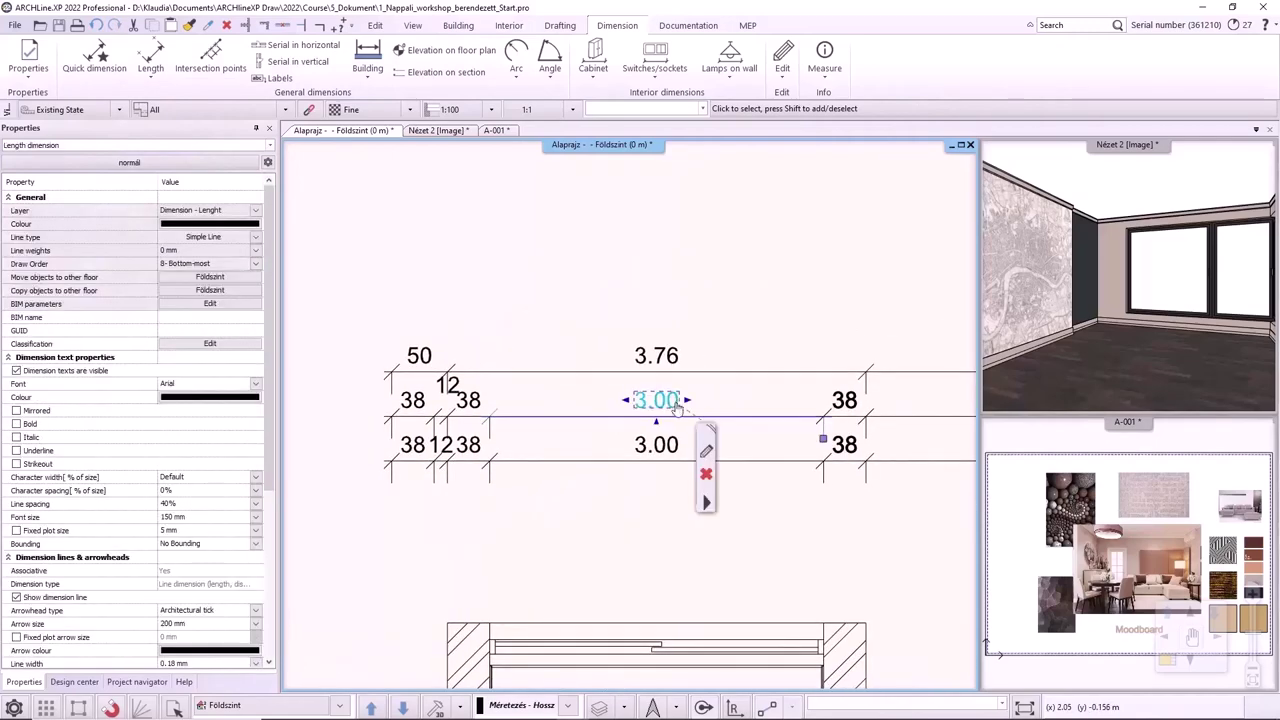
{"action": "left_click", "coordinate": [730, 410]}
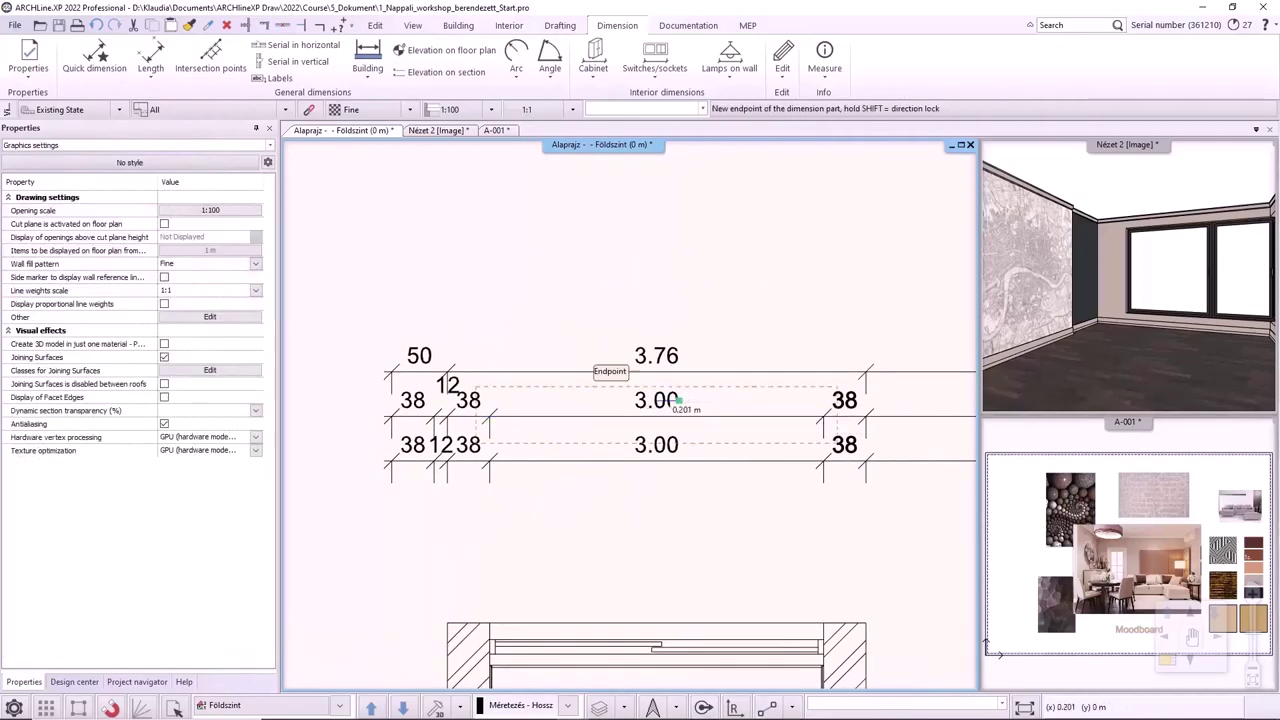
{"action": "key", "text": "Escape"}
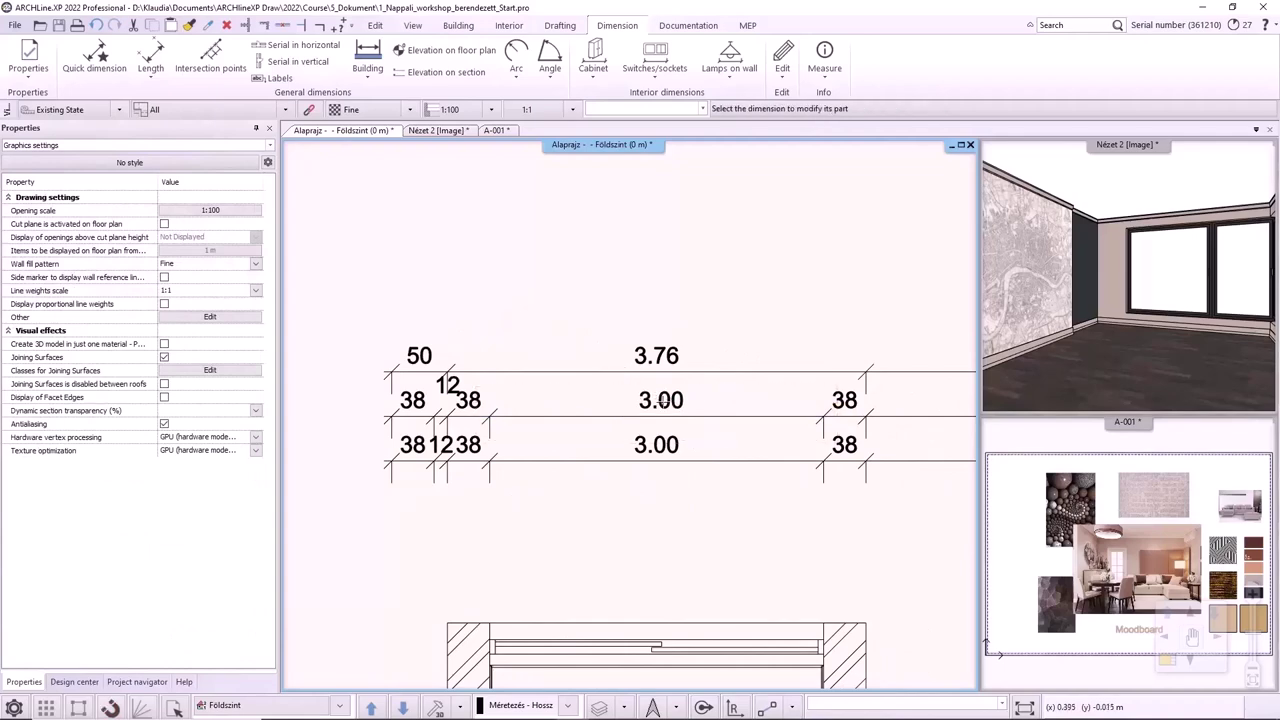
{"action": "scroll", "coordinate": [630, 410], "scroll_direction": "down", "scroll_amount": 2}
{"action": "scroll", "coordinate": [705, 383], "scroll_direction": "down", "scroll_amount": 3}
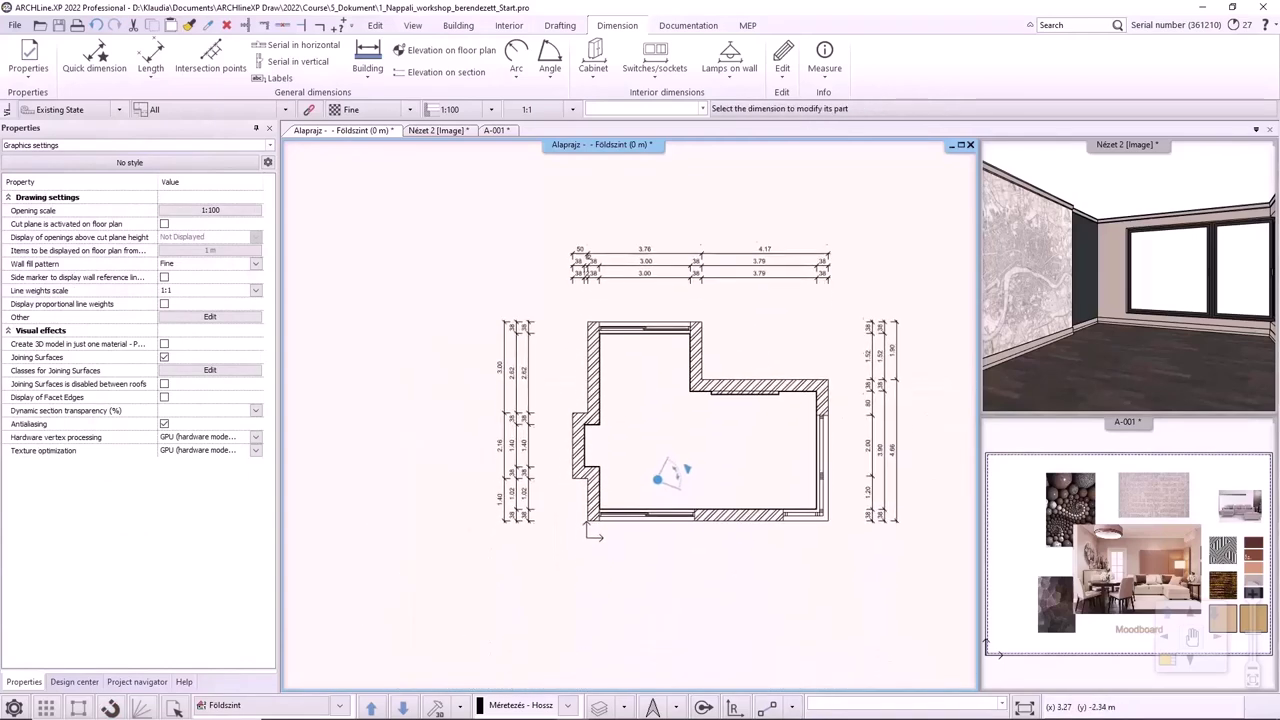
{"action": "key", "text": "Escape"}
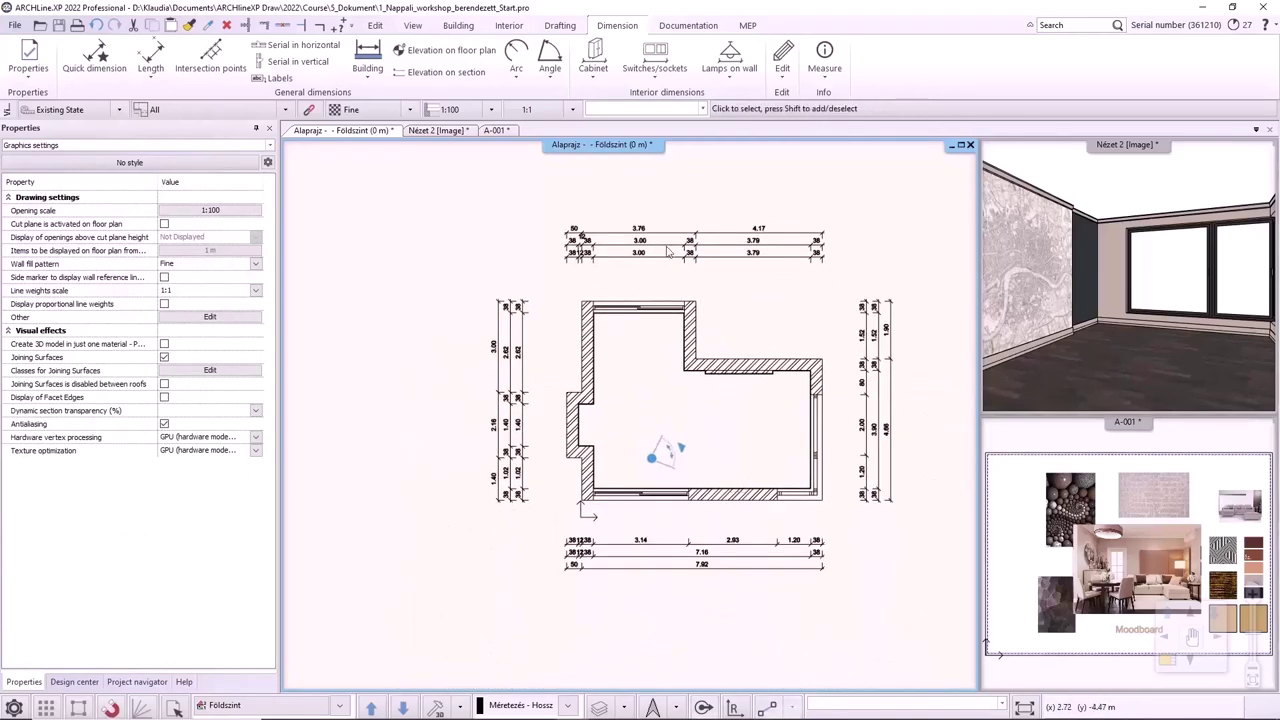
{"action": "left_click", "coordinate": [458, 25]}
{"action": "left_click", "coordinate": [28, 62]}
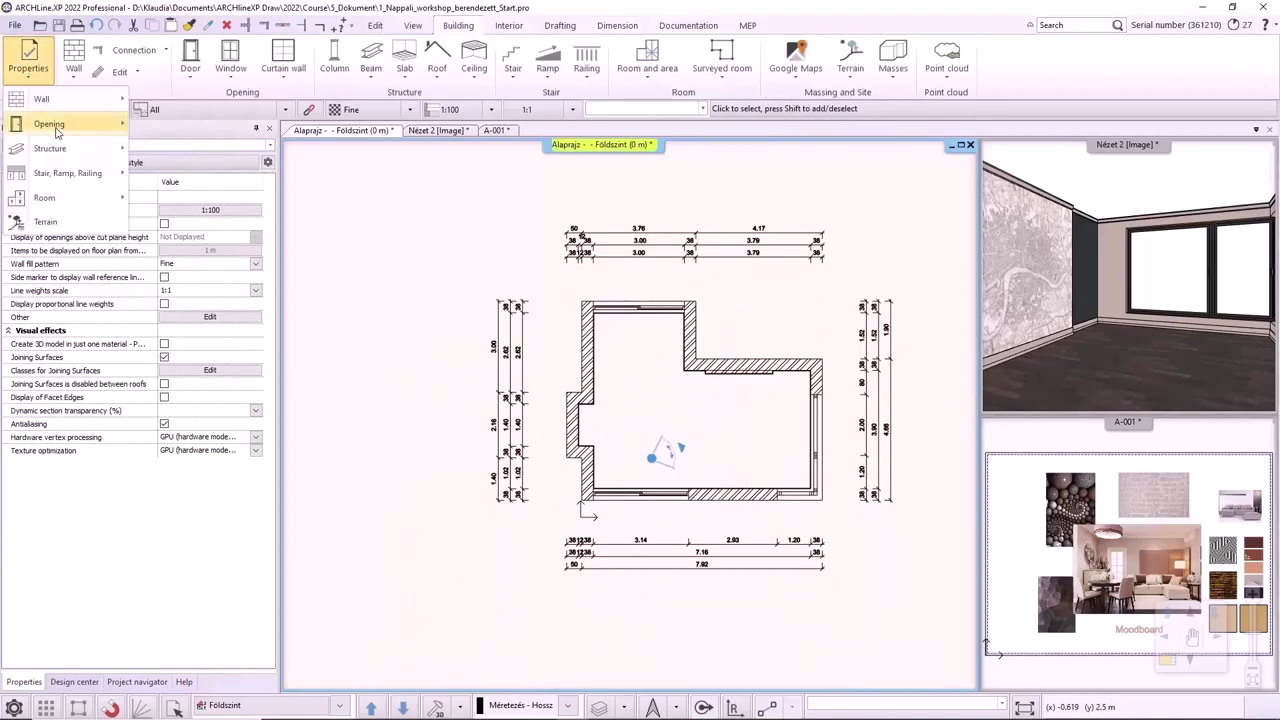
Review the default door dimension label style and confirm the door settings.
{"action": "mouse_move", "coordinate": [57, 132]}
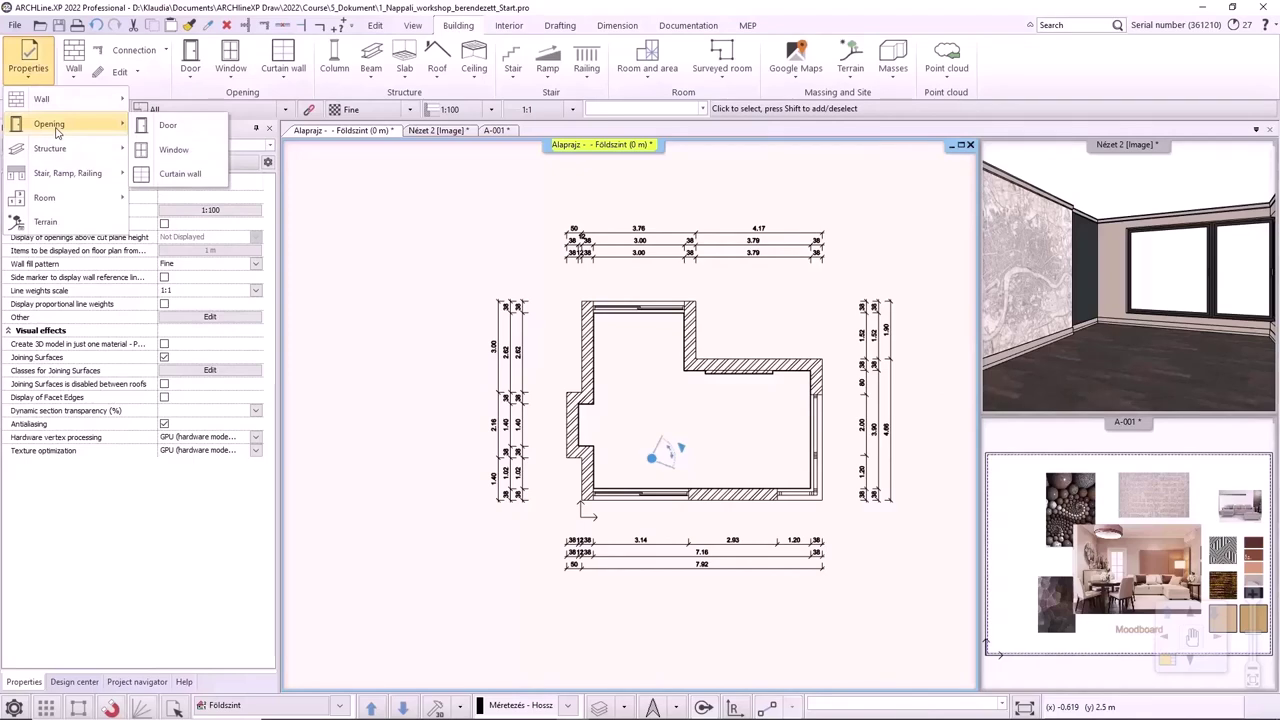
{"action": "left_click", "coordinate": [167, 125]}
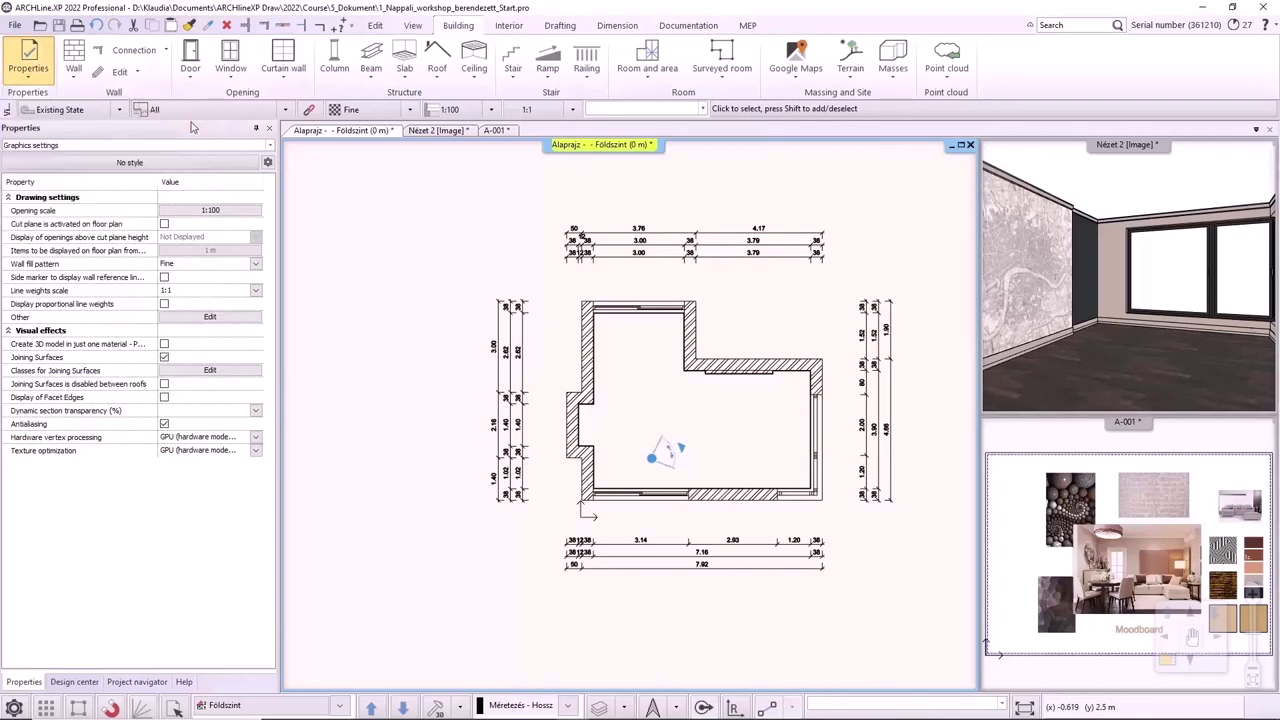
{"action": "left_click", "coordinate": [627, 464]}
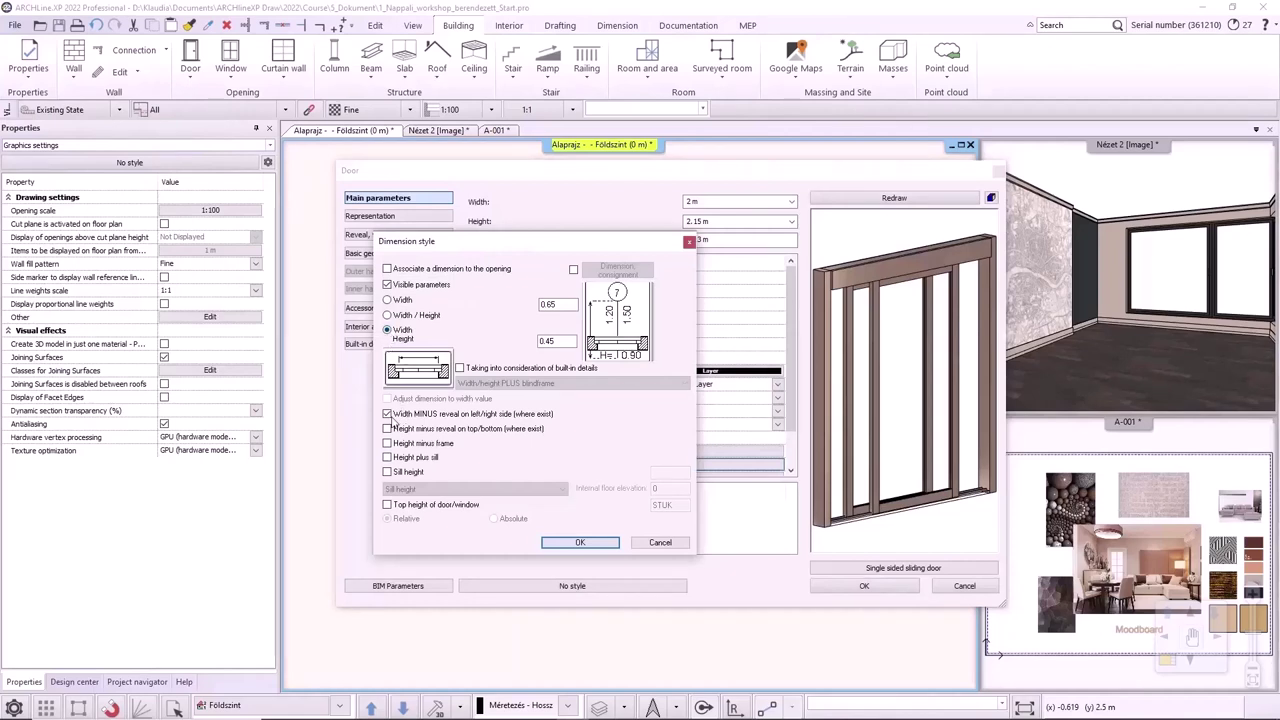
{"action": "left_click", "coordinate": [580, 543]}
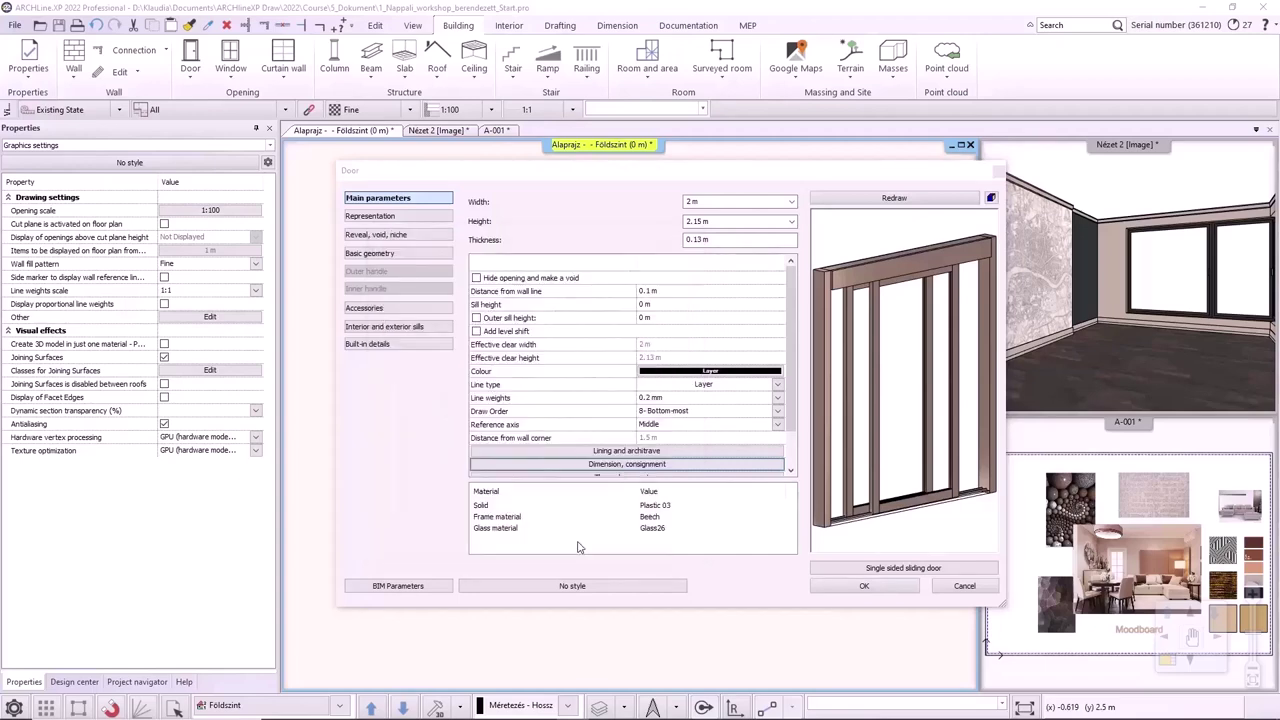
{"action": "left_click", "coordinate": [868, 587]}
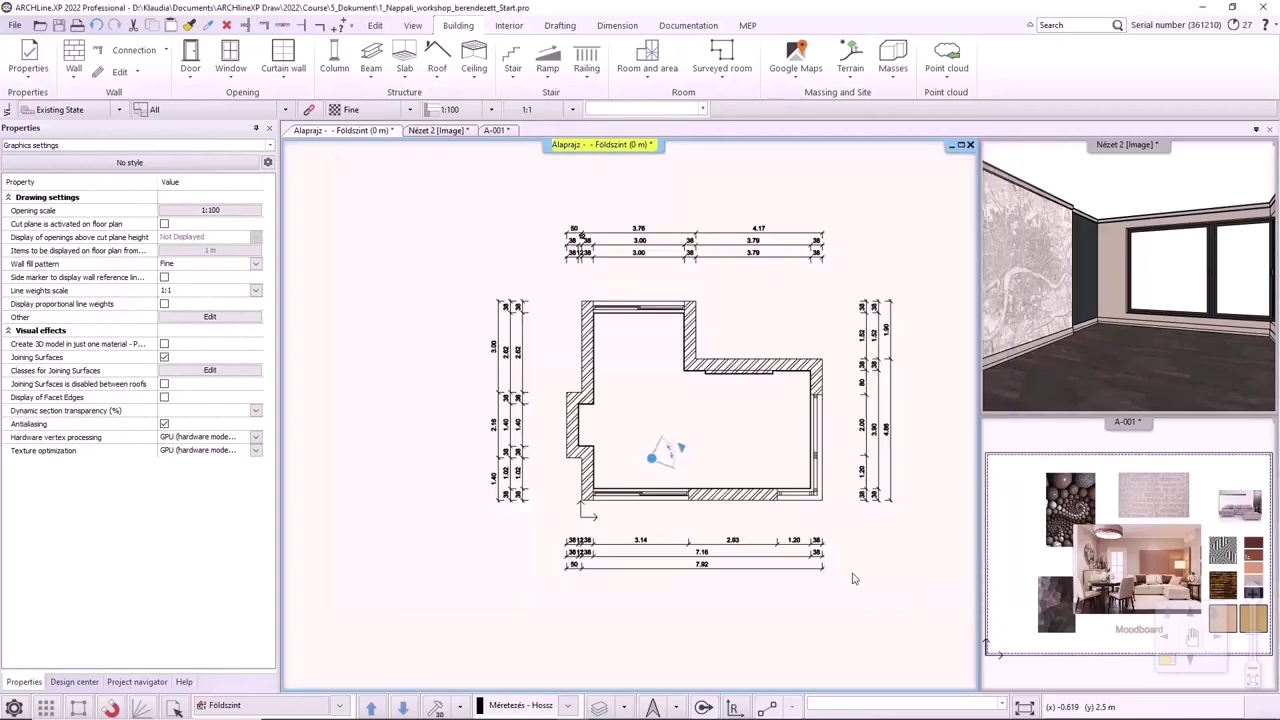
In the default window dimension style, untick Width MINUS reveal and set the sill height prefix to sh.
{"action": "left_click", "coordinate": [32, 70]}
{"action": "mouse_move", "coordinate": [49, 123]}
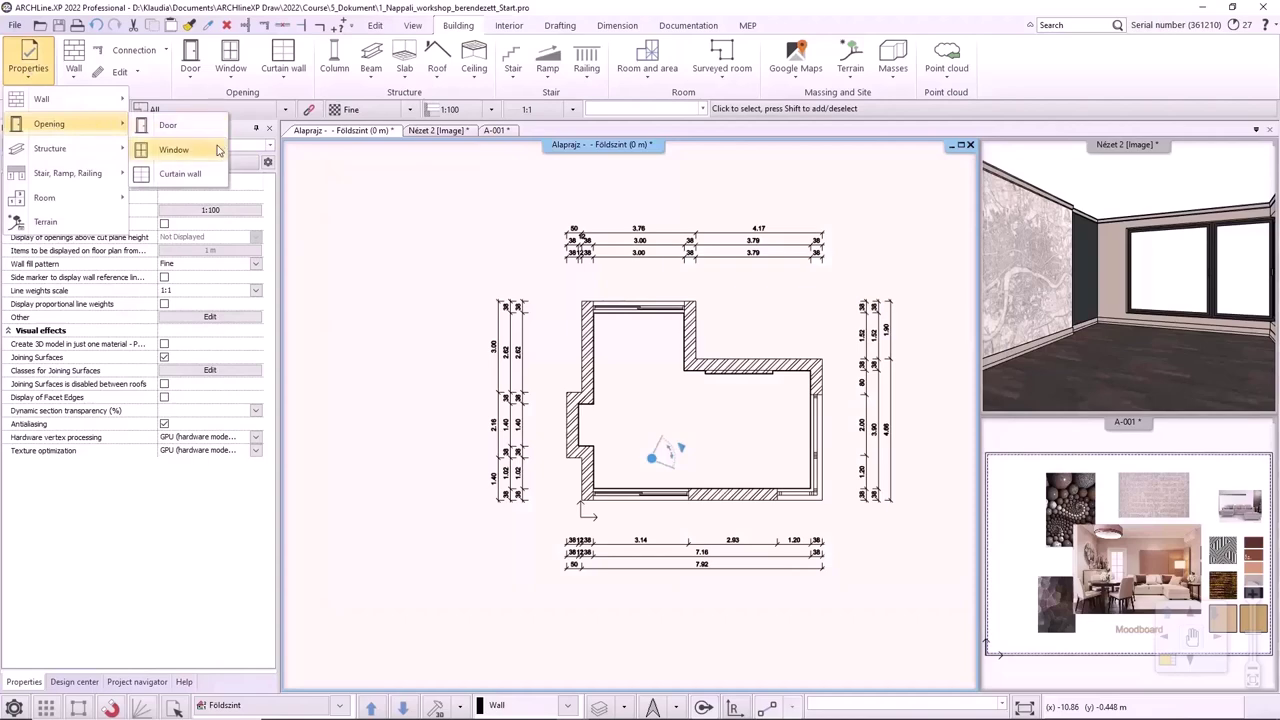
{"action": "left_click", "coordinate": [165, 150]}
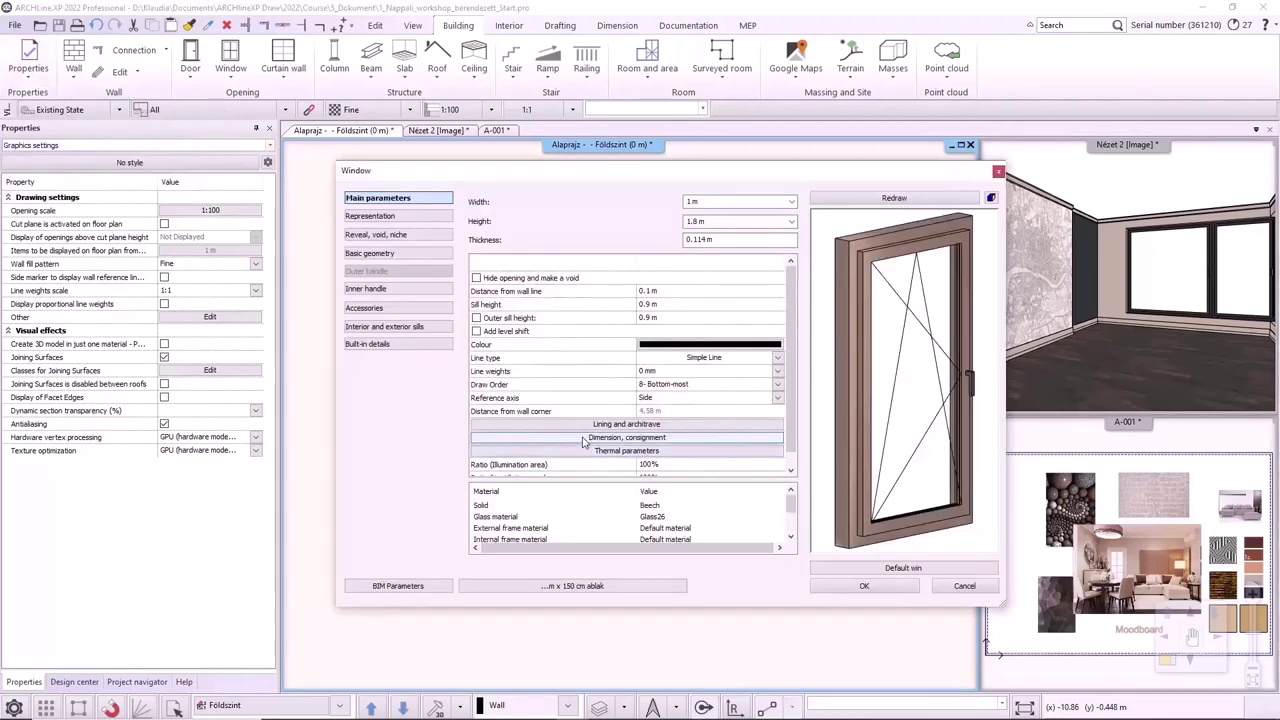
{"action": "left_click", "coordinate": [584, 441]}
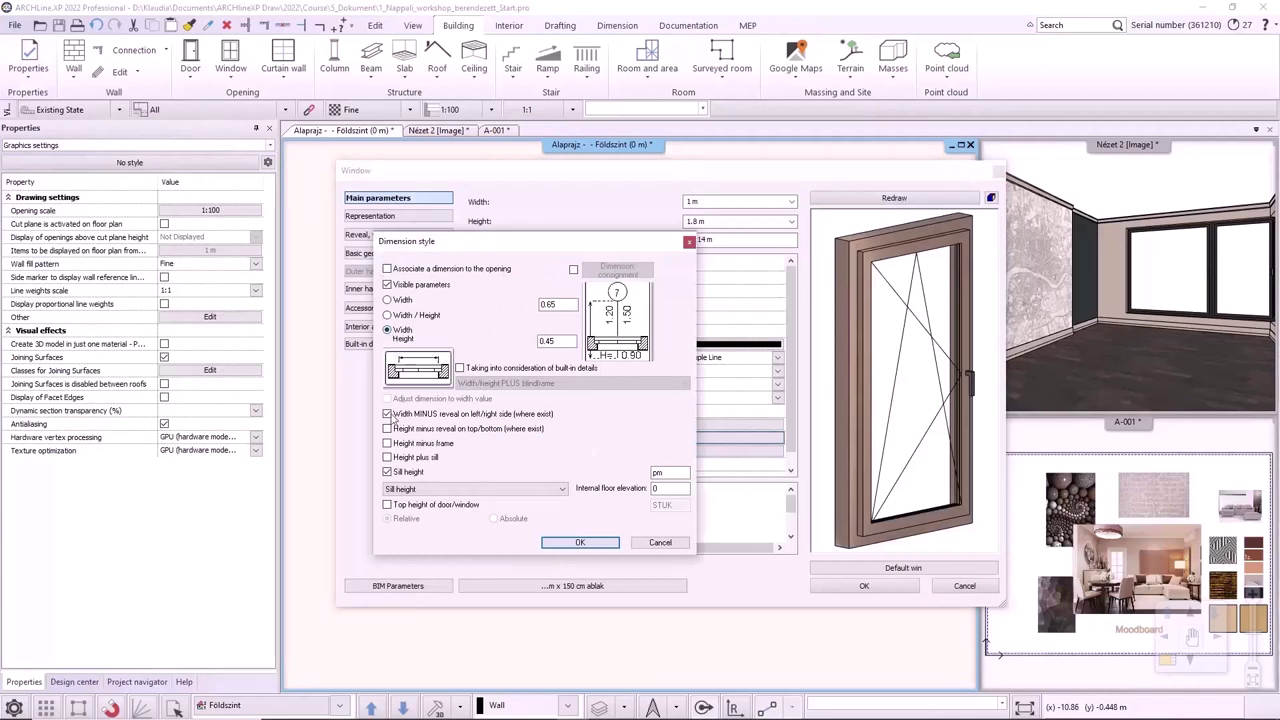
{"action": "left_click", "coordinate": [388, 414]}
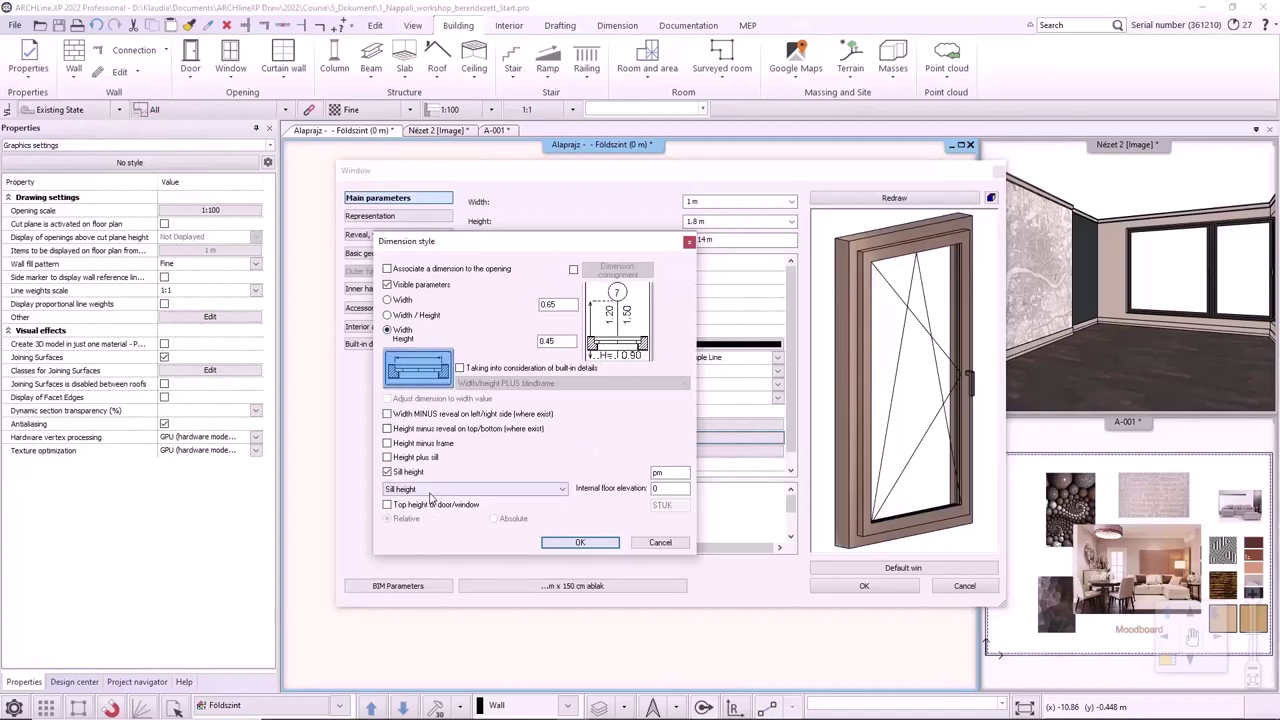
{"action": "double_click", "coordinate": [662, 472]}
{"action": "type", "text": "sh"}
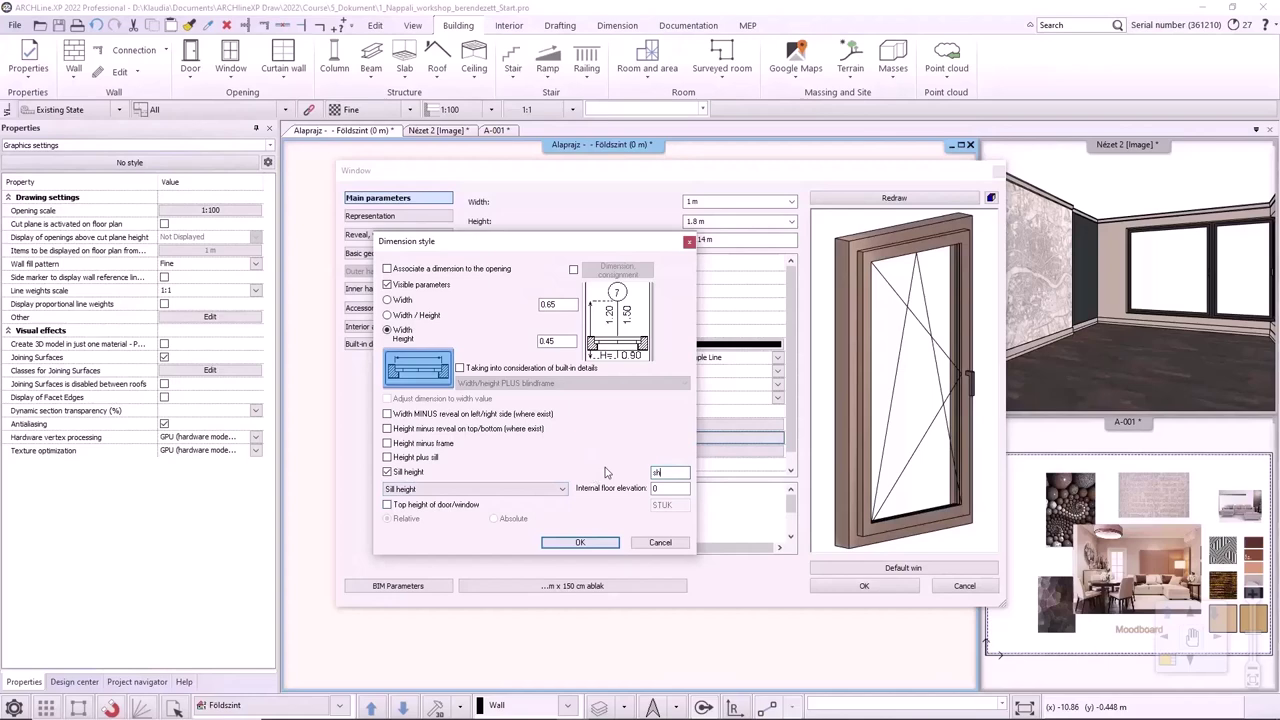
{"action": "left_click", "coordinate": [580, 543]}
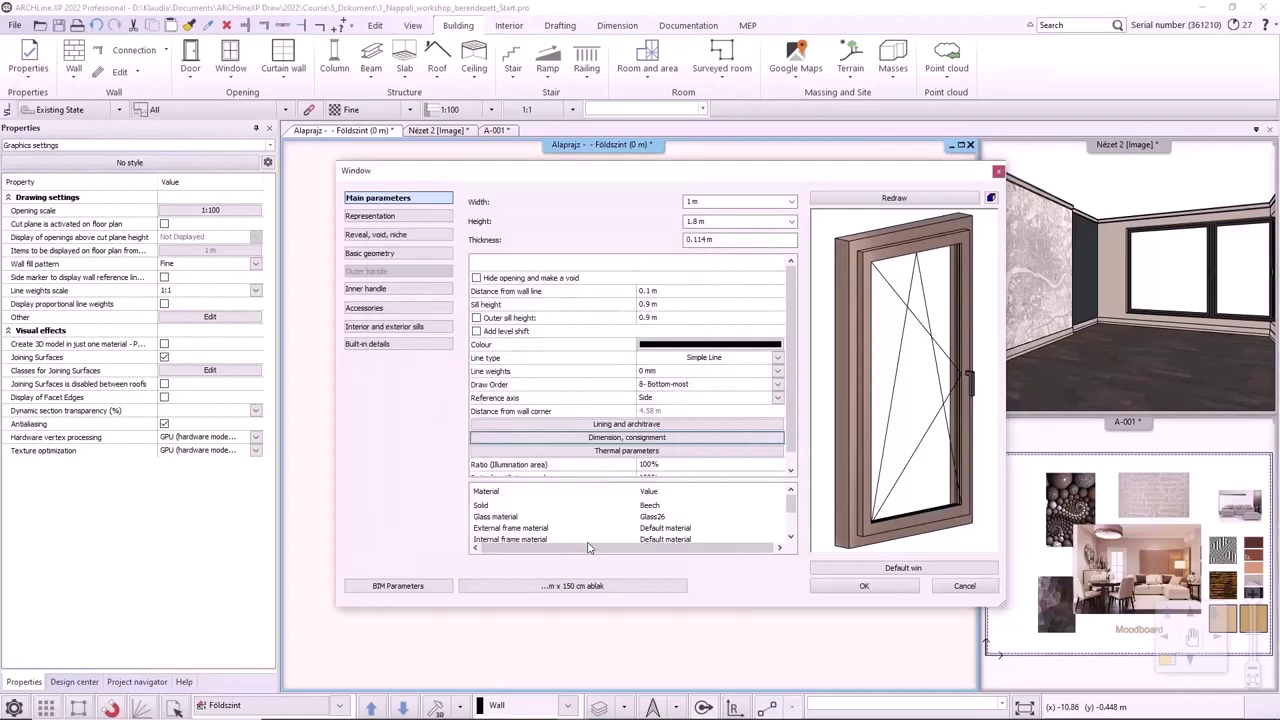
{"action": "left_click", "coordinate": [836, 585]}
Dimension all windows and then all doors using Building > Window > All and Door > All.
{"action": "left_click", "coordinate": [617, 26]}
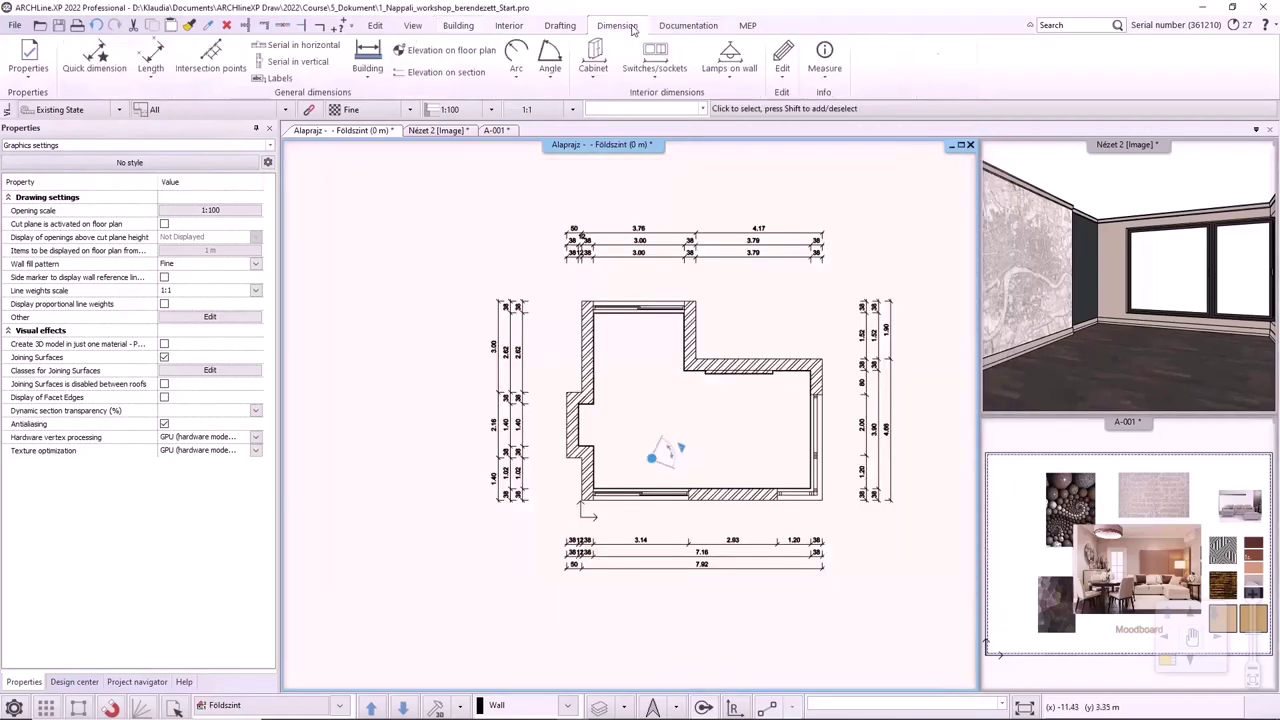
{"action": "left_click", "coordinate": [367, 62]}
{"action": "mouse_move", "coordinate": [398, 150]}
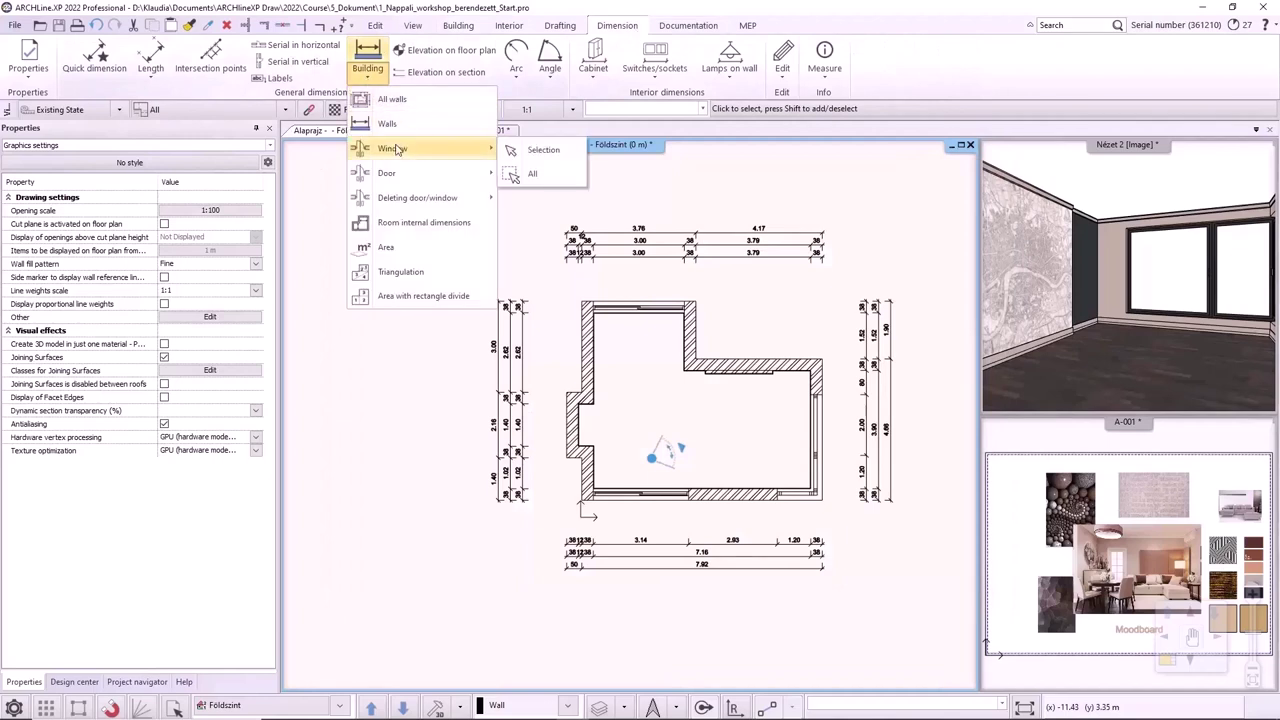
{"action": "left_click", "coordinate": [545, 180]}
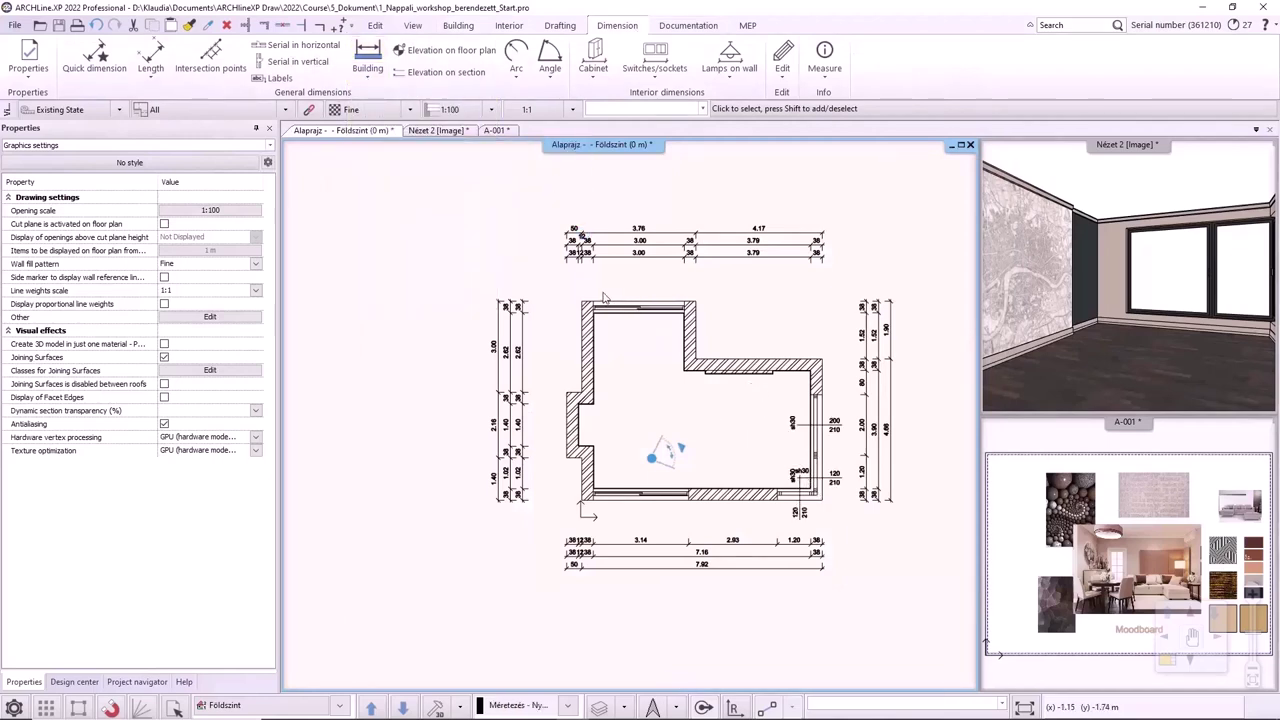
{"action": "left_click", "coordinate": [366, 74]}
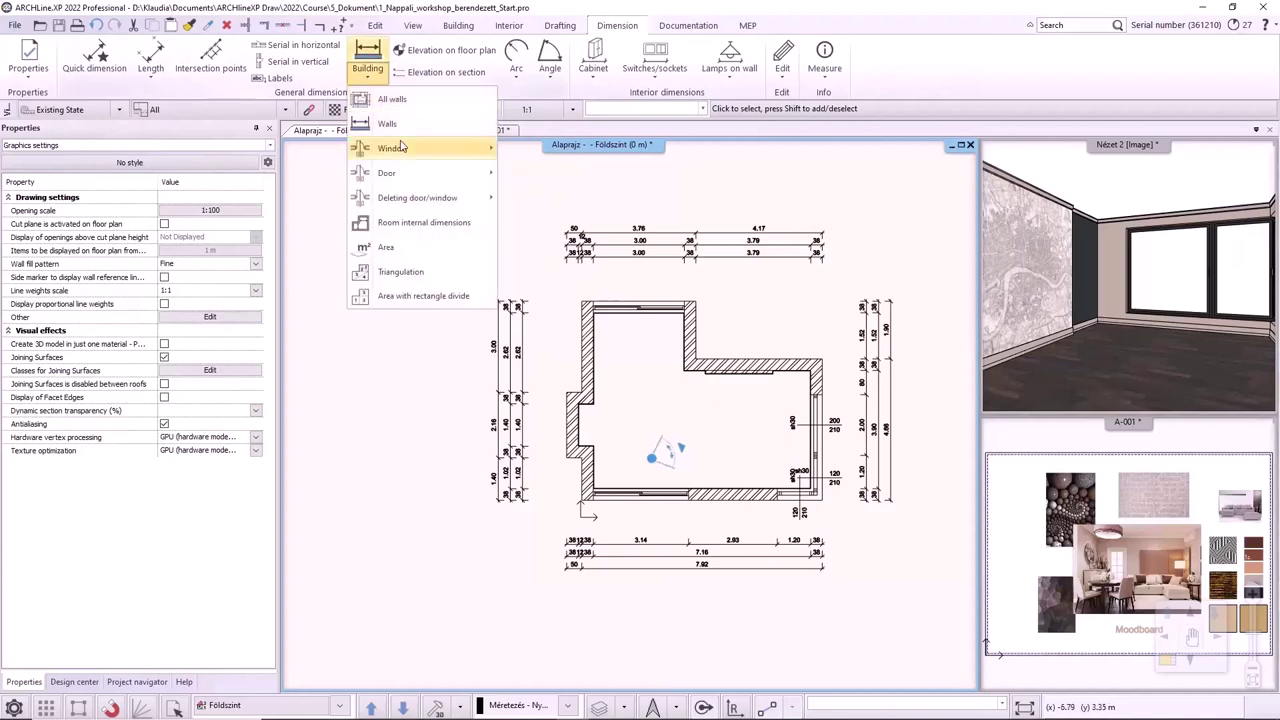
{"action": "mouse_move", "coordinate": [403, 173]}
{"action": "left_click", "coordinate": [545, 197]}
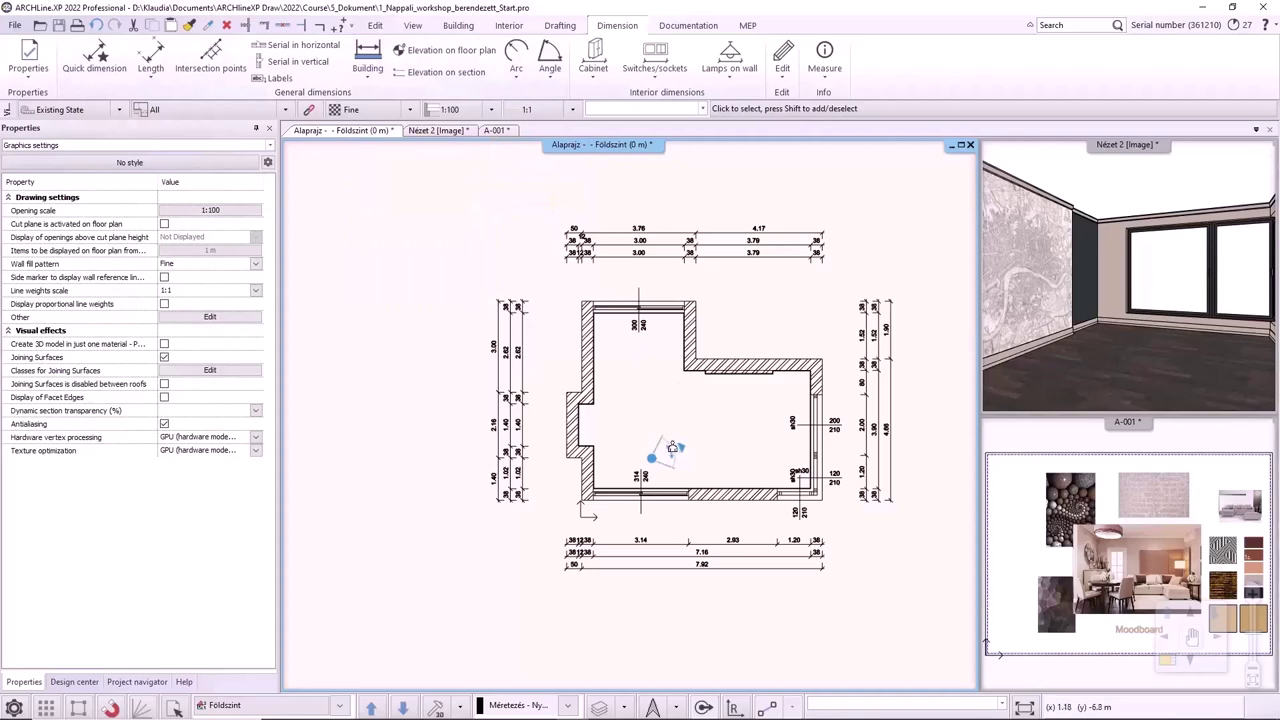
Try moving the lower door's 314/240 dimension text below the wall, then undo it.
{"action": "scroll", "coordinate": [663, 457], "scroll_direction": "up", "scroll_amount": 5}
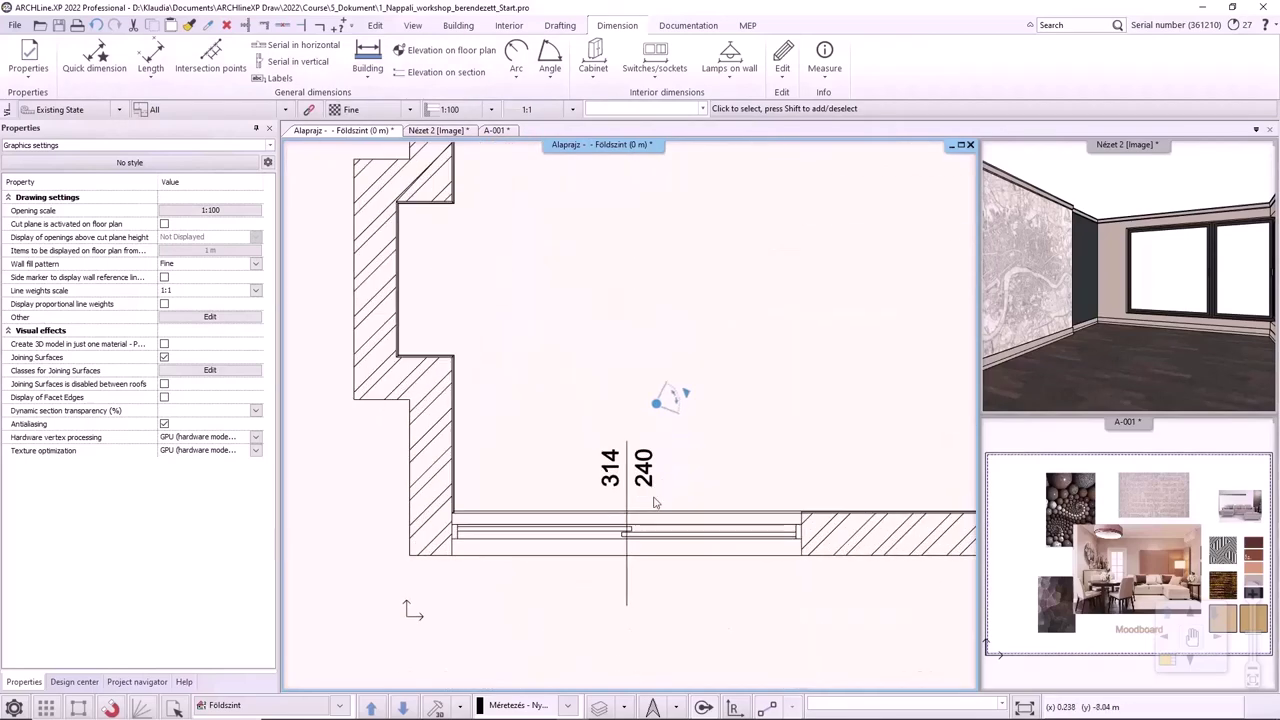
{"action": "left_click", "coordinate": [610, 462]}
{"action": "left_click", "coordinate": [627, 449]}
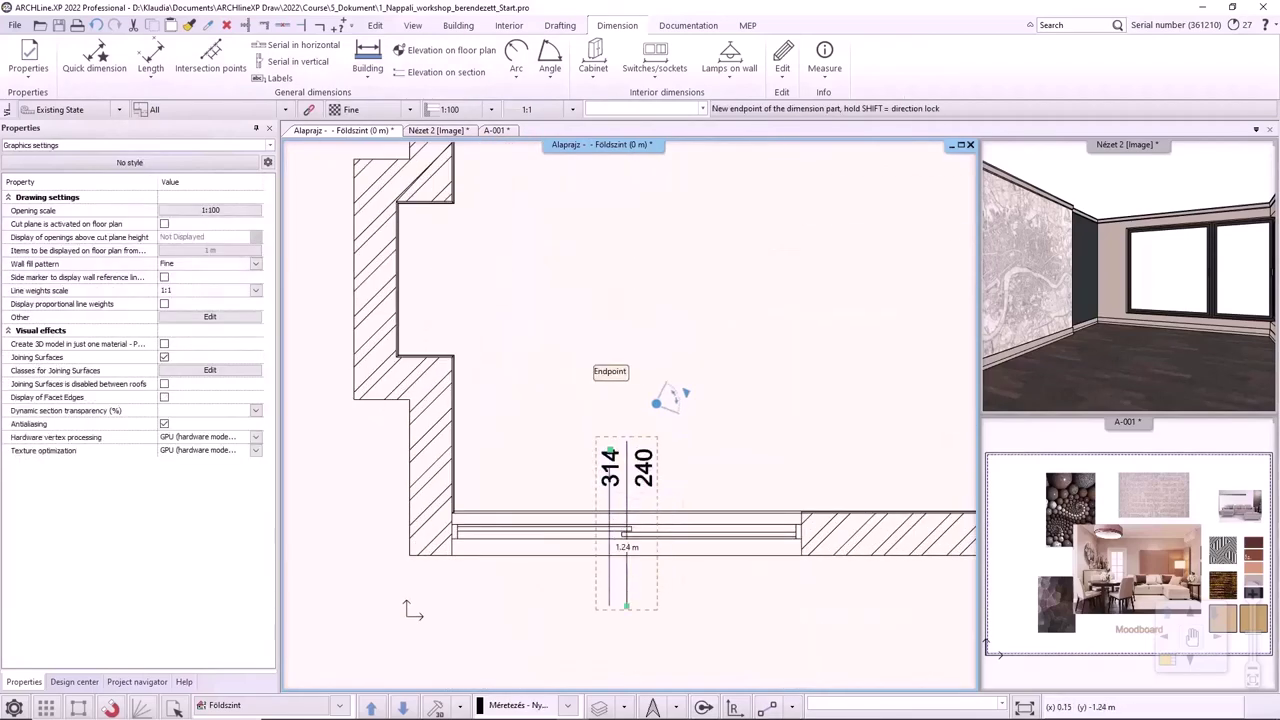
{"action": "left_click", "coordinate": [607, 577]}
{"action": "key", "text": "ctrl+z"}
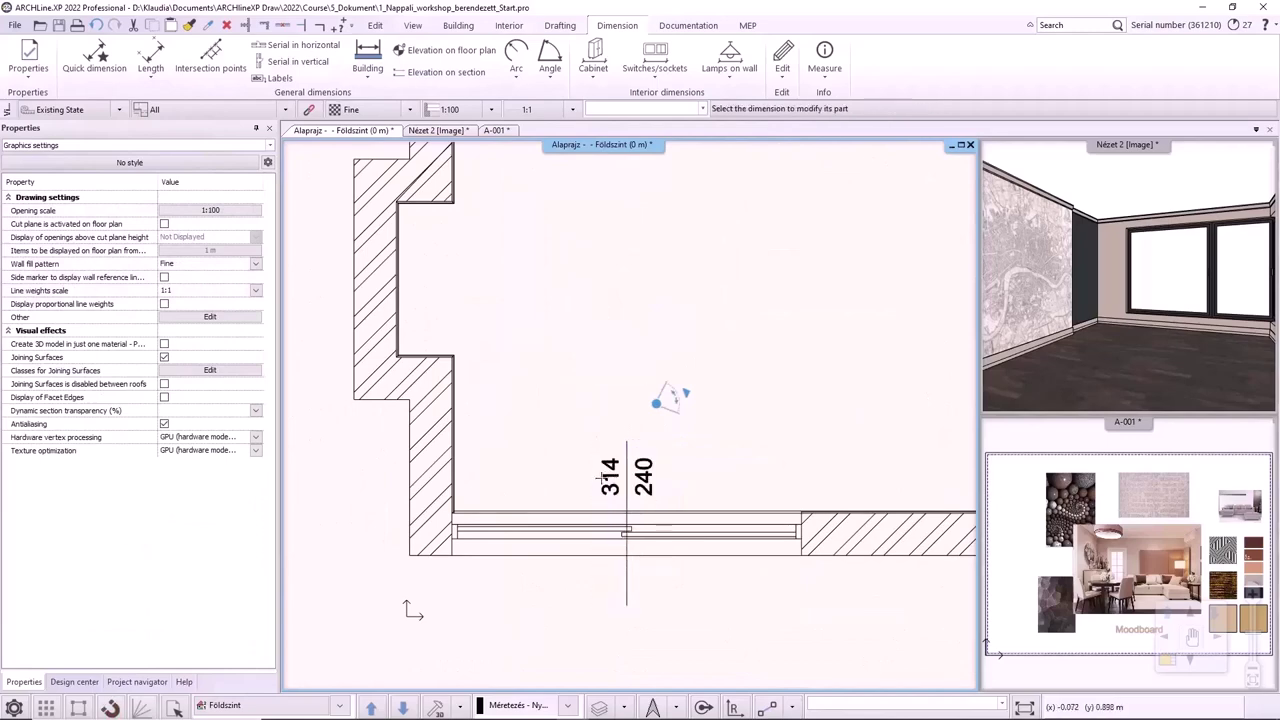
{"action": "scroll", "coordinate": [614, 570], "scroll_direction": "down", "scroll_amount": 4}
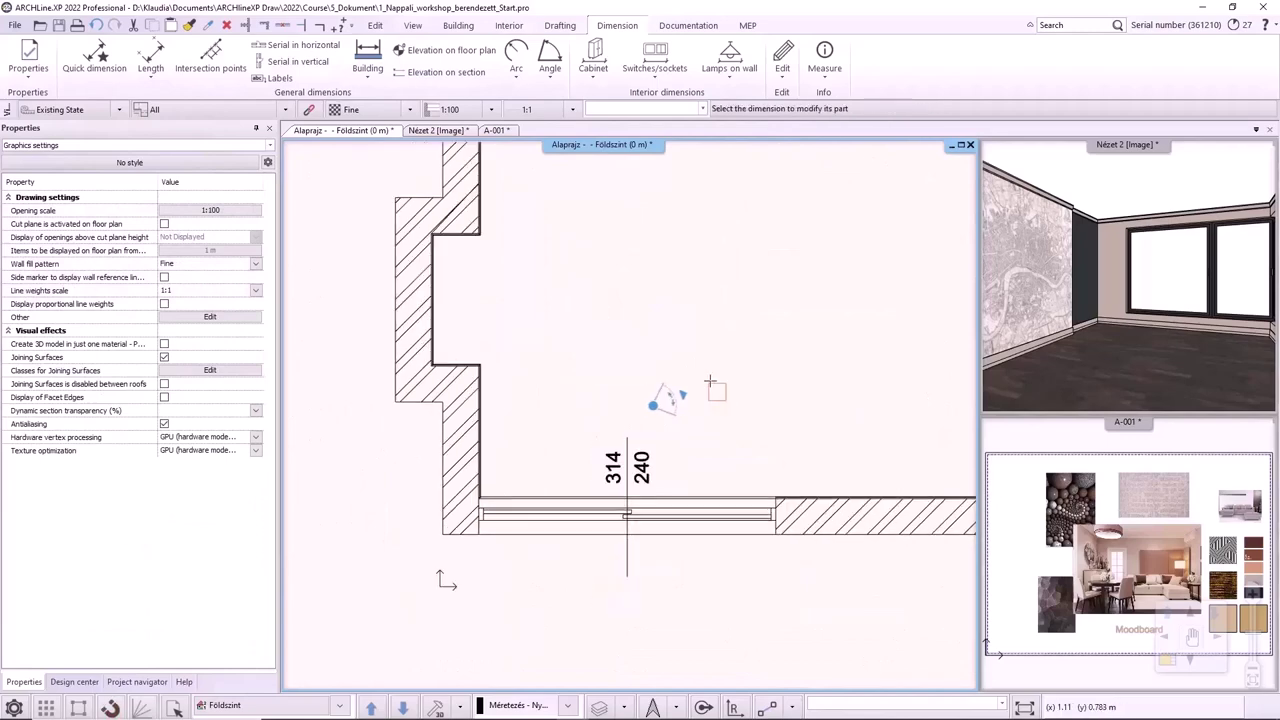
{"action": "left_click", "coordinate": [367, 66]}
Flip the top door's dimension text outside and back inside, then bring up the north direction setting.
{"action": "mouse_move", "coordinate": [406, 174]}
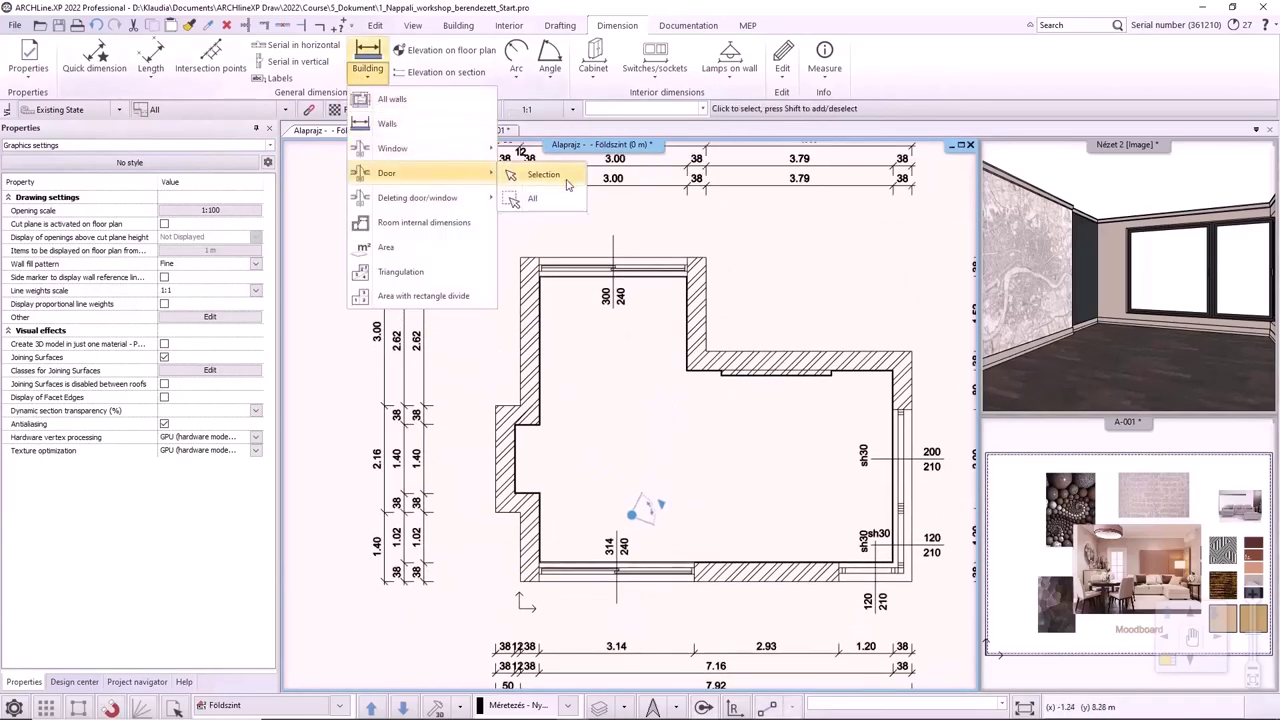
{"action": "left_click", "coordinate": [566, 177]}
{"action": "left_click", "coordinate": [629, 256]}
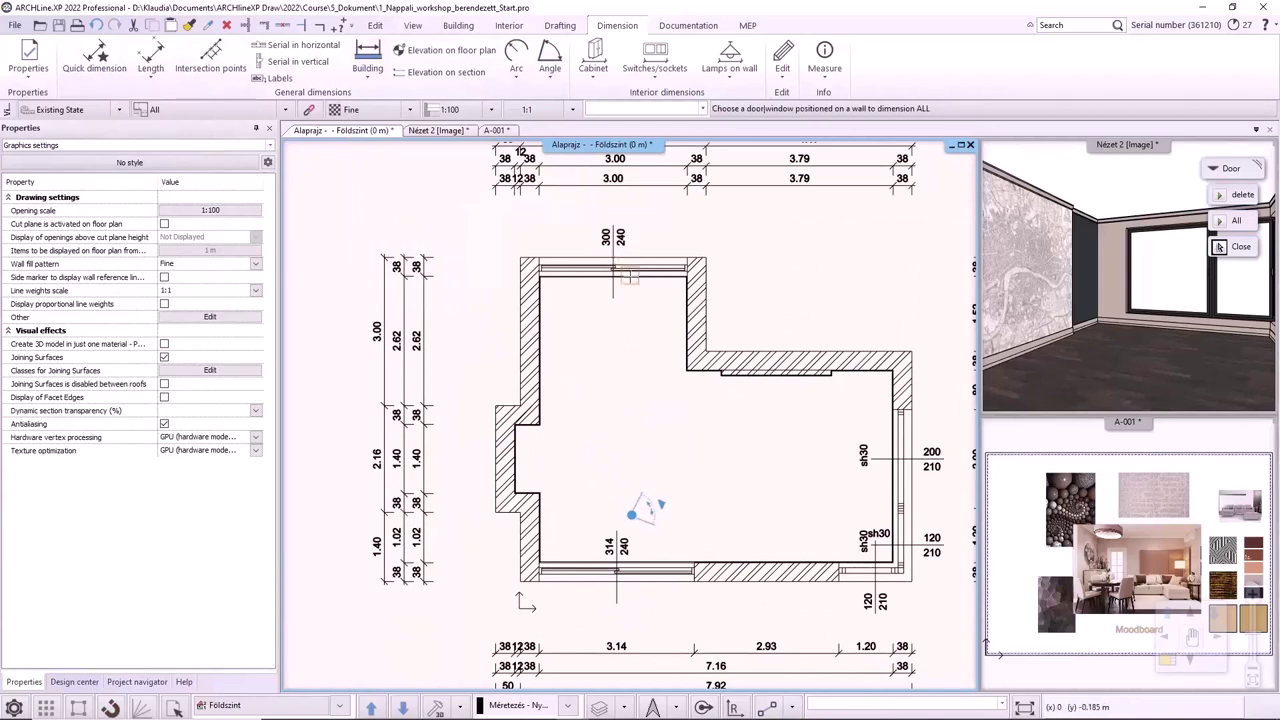
{"action": "left_click", "coordinate": [629, 276]}
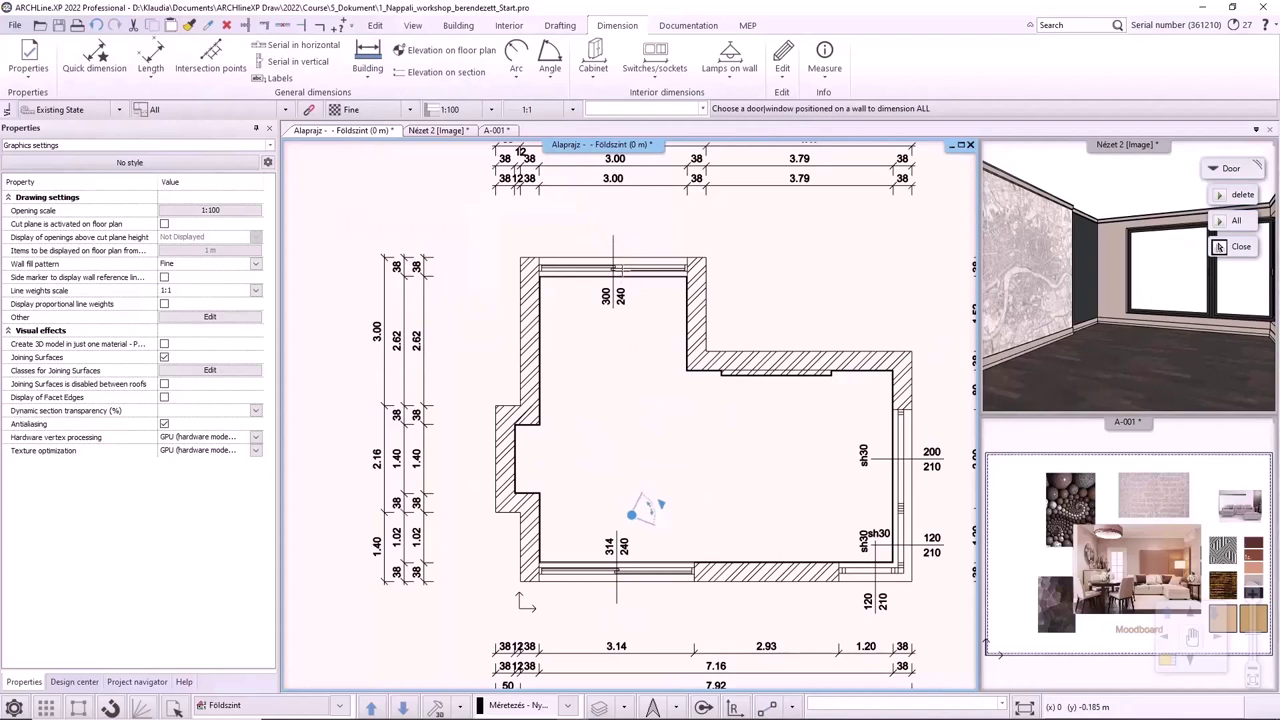
{"action": "key", "text": "Escape"}
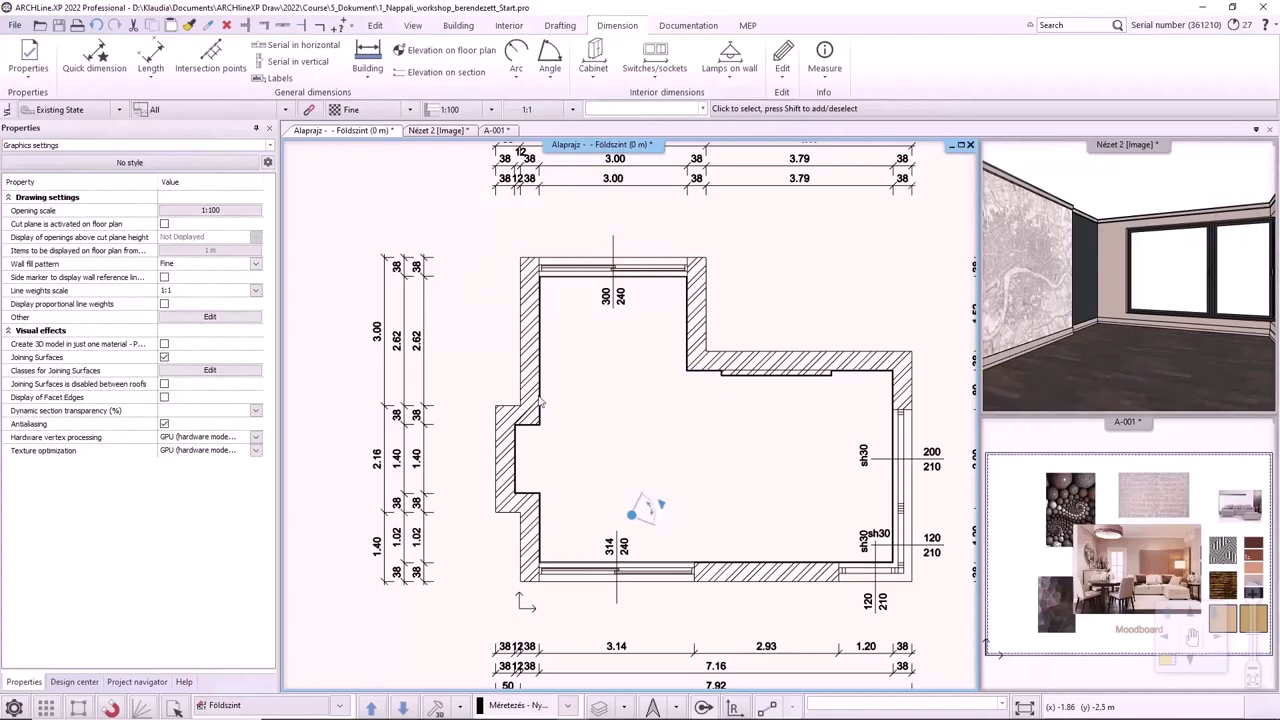
{"action": "left_click", "coordinate": [655, 707]}
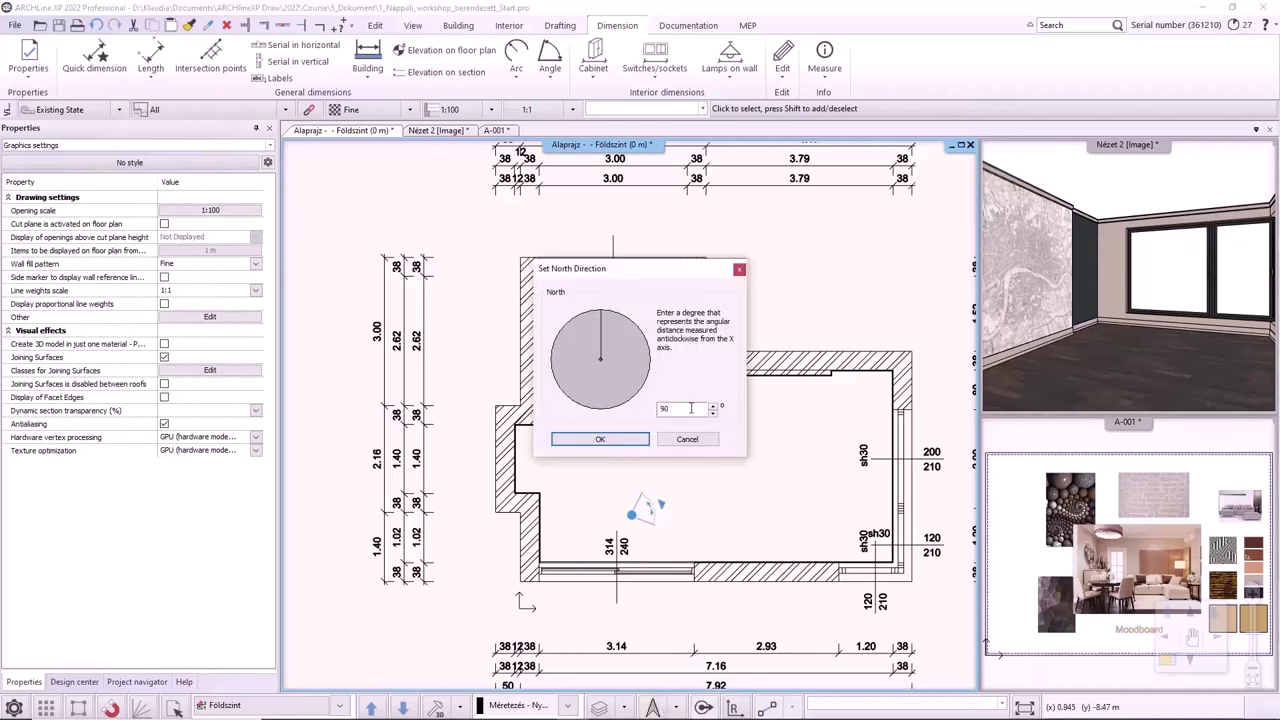
Confirm the north direction angle and browse Design center to Groups > SIGNS > North - English.
{"action": "left_click_drag", "start_coordinate": [606, 316], "coordinate": [632, 316]}
{"action": "left_click", "coordinate": [600, 439]}
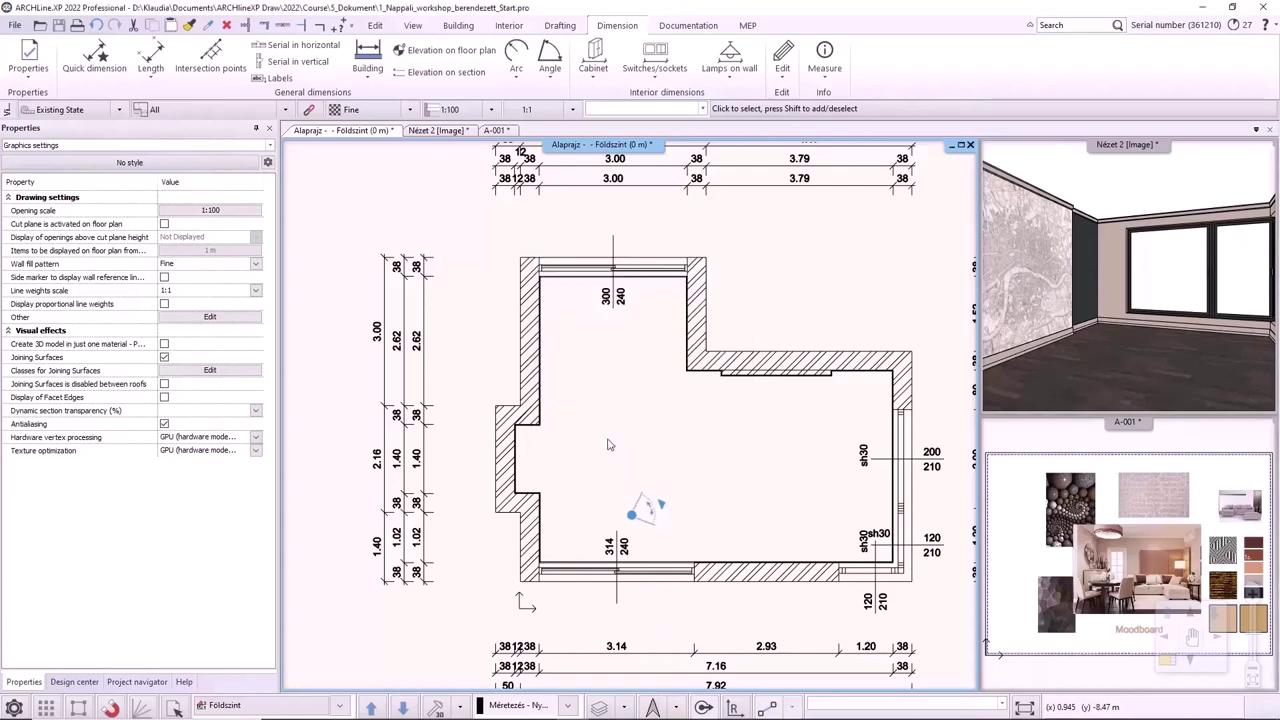
{"action": "left_click", "coordinate": [74, 681]}
{"action": "left_click", "coordinate": [8, 171]}
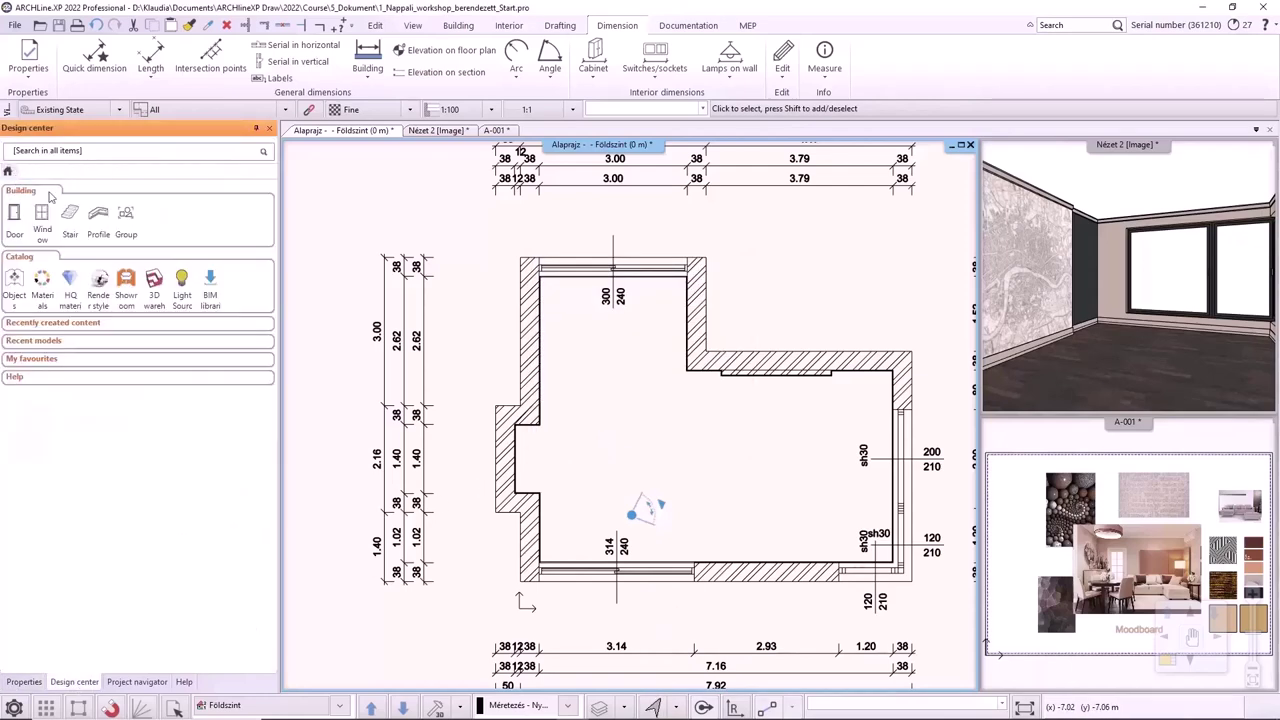
{"action": "left_click", "coordinate": [122, 218]}
{"action": "left_click", "coordinate": [68, 338]}
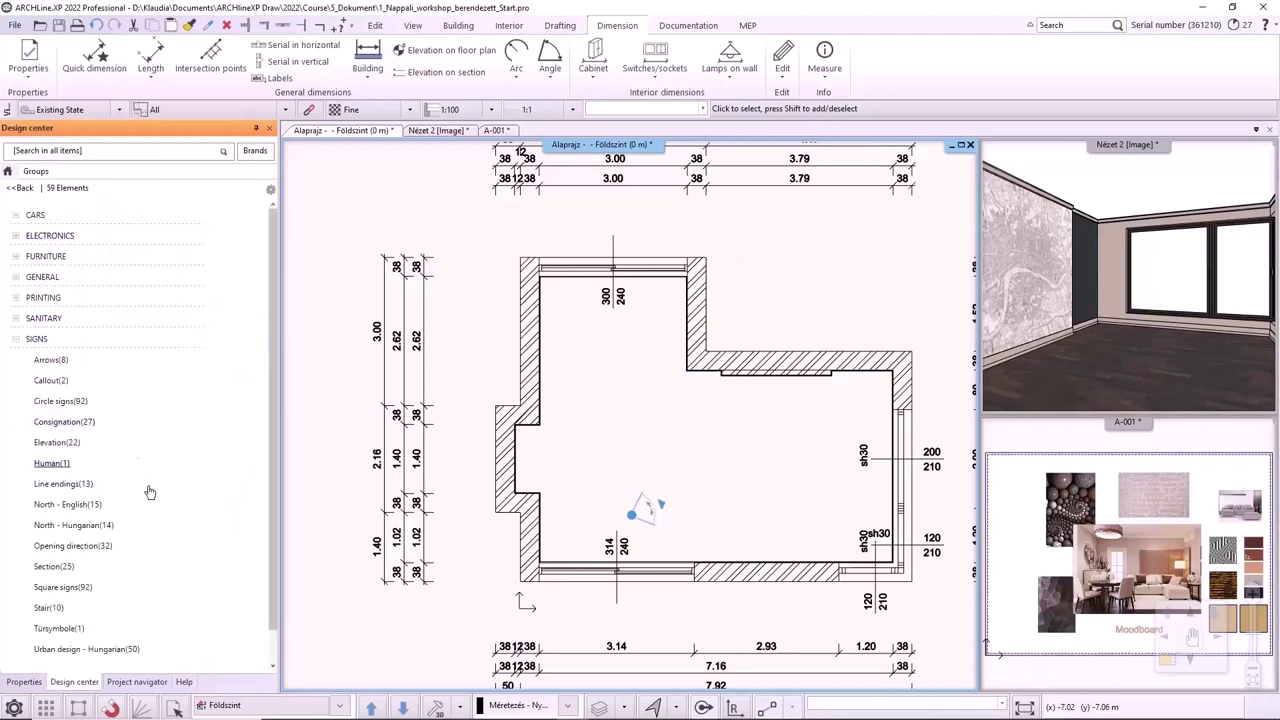
{"action": "scroll", "coordinate": [115, 460], "scroll_direction": "down", "scroll_amount": 1}
{"action": "left_click", "coordinate": [90, 442]}
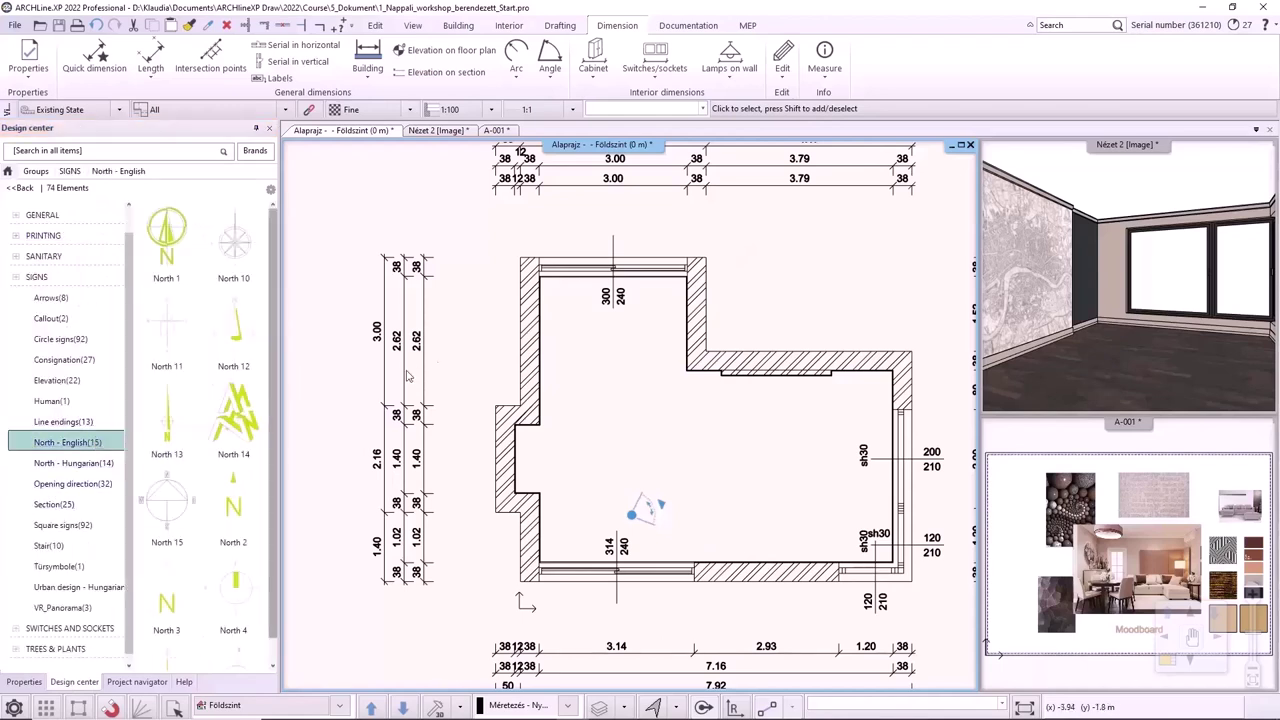
Place the North 13 arrow above the right side of the room and select it.
{"action": "left_click", "coordinate": [178, 416]}
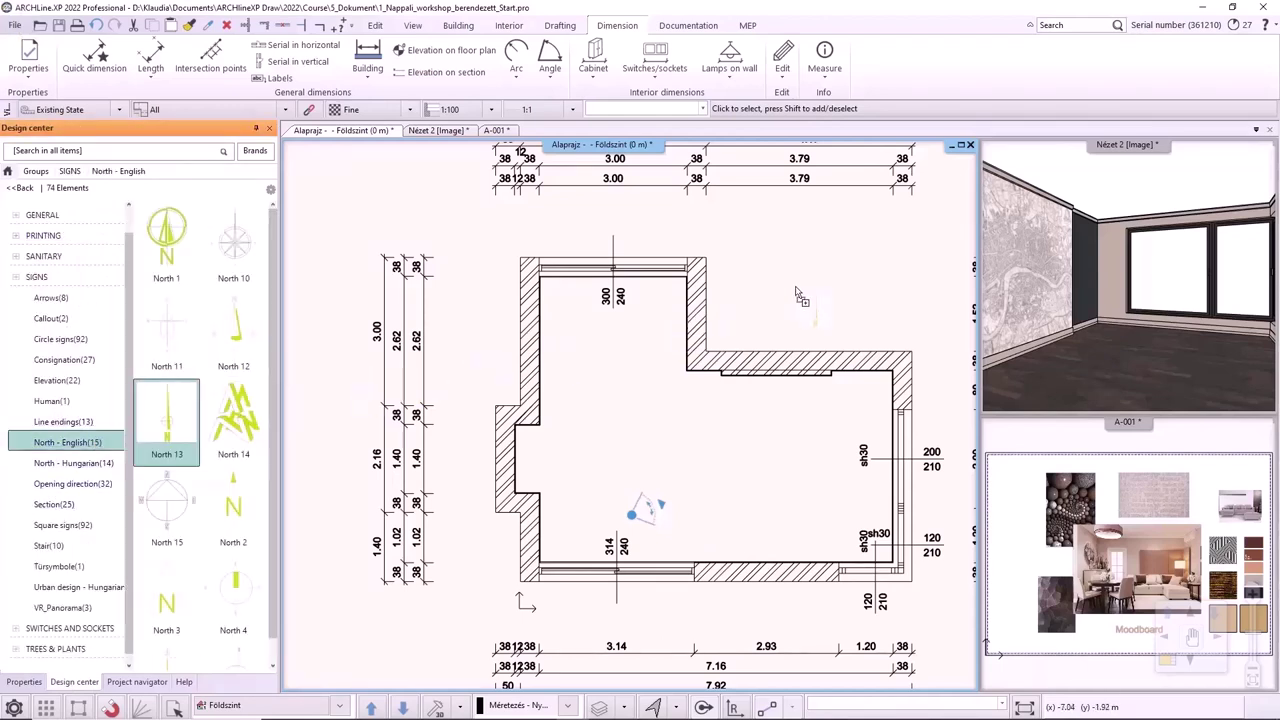
{"action": "middle_click_drag", "start_coordinate": [860, 270], "coordinate": [662, 350]}
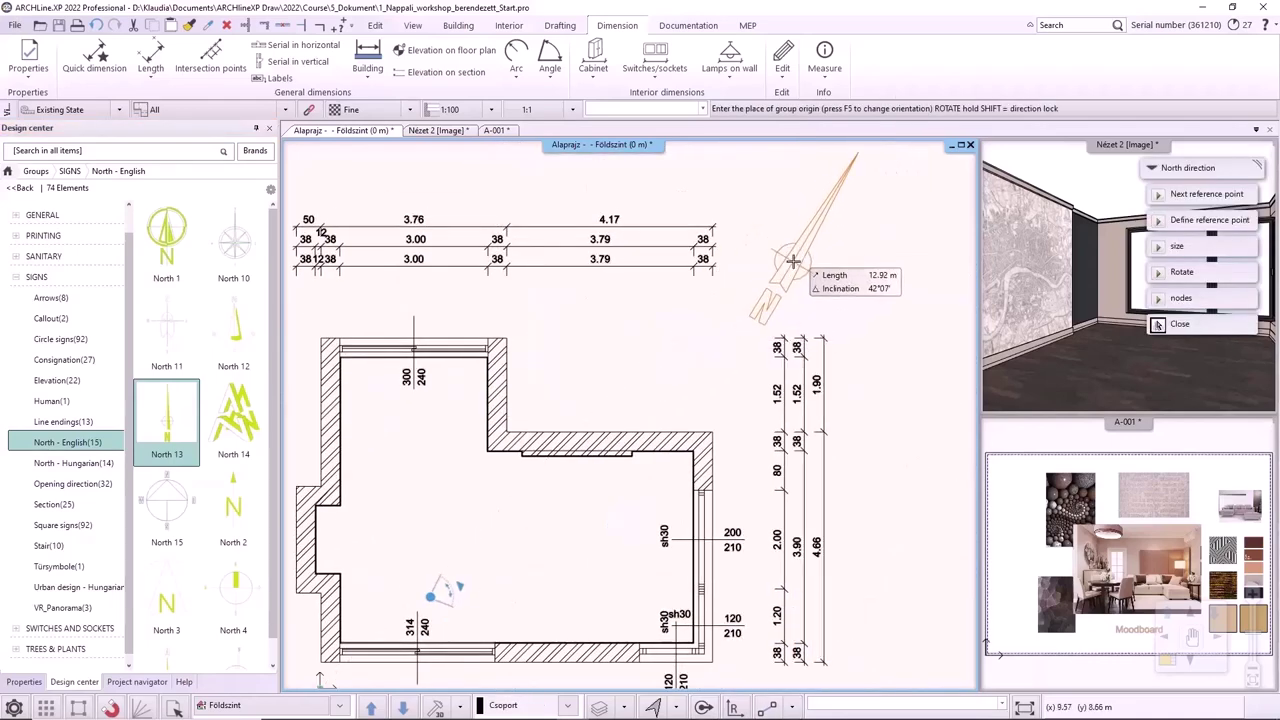
{"action": "left_click", "coordinate": [833, 258]}
{"action": "left_click", "coordinate": [792, 263]}
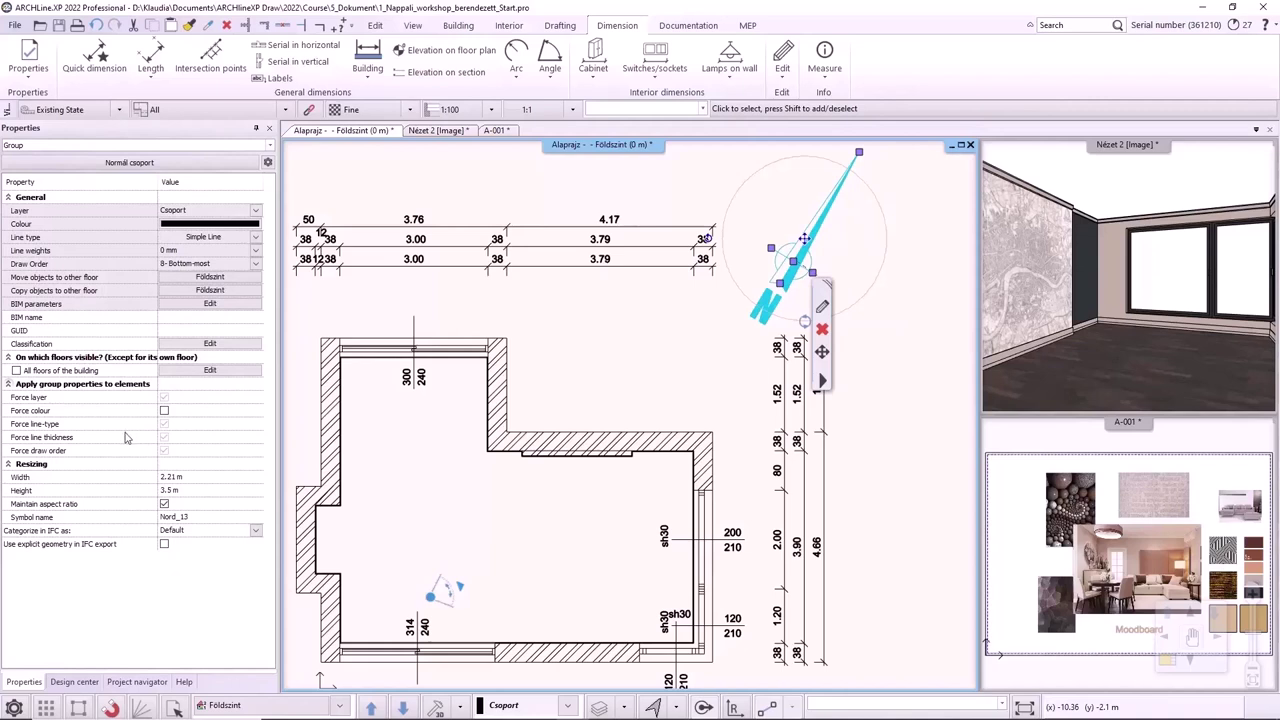
Set the north arrow's width to 1 m and scale it down further.
{"action": "left_click", "coordinate": [175, 479]}
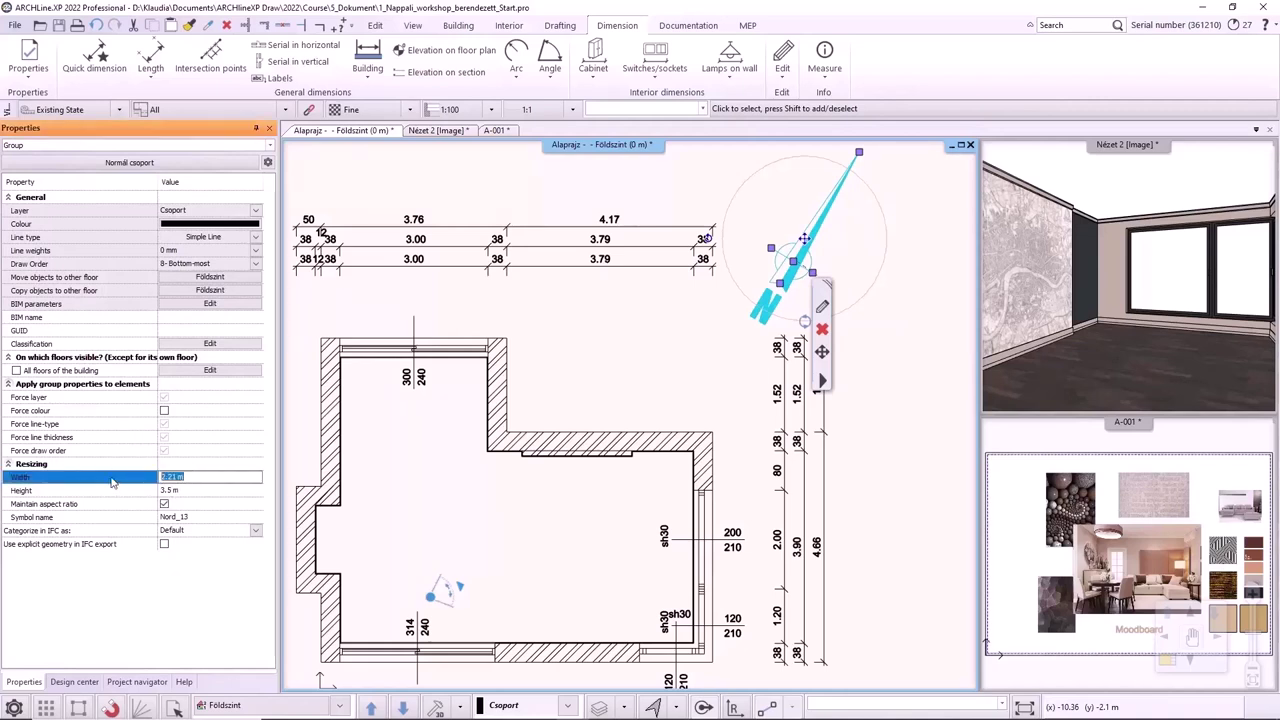
{"action": "type", "text": "1"}
{"action": "key", "text": "Return"}
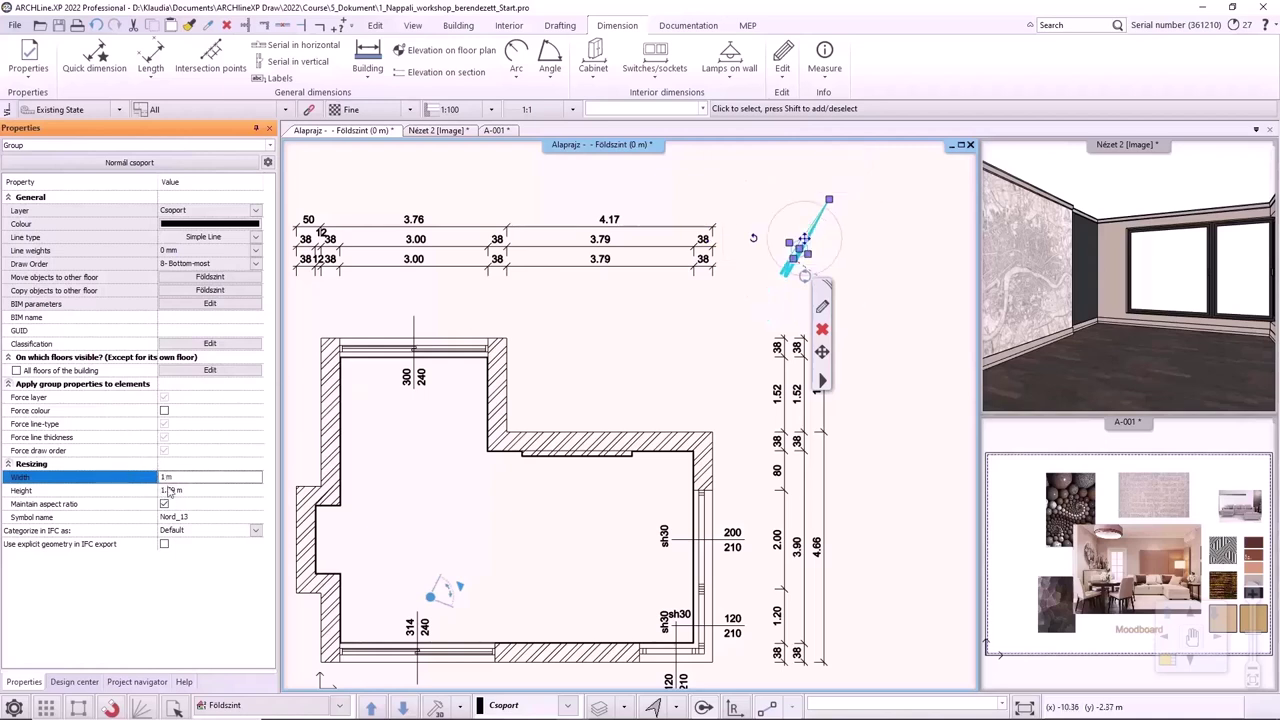
{"action": "right_click", "coordinate": [817, 230]}
{"action": "left_click", "coordinate": [880, 474]}
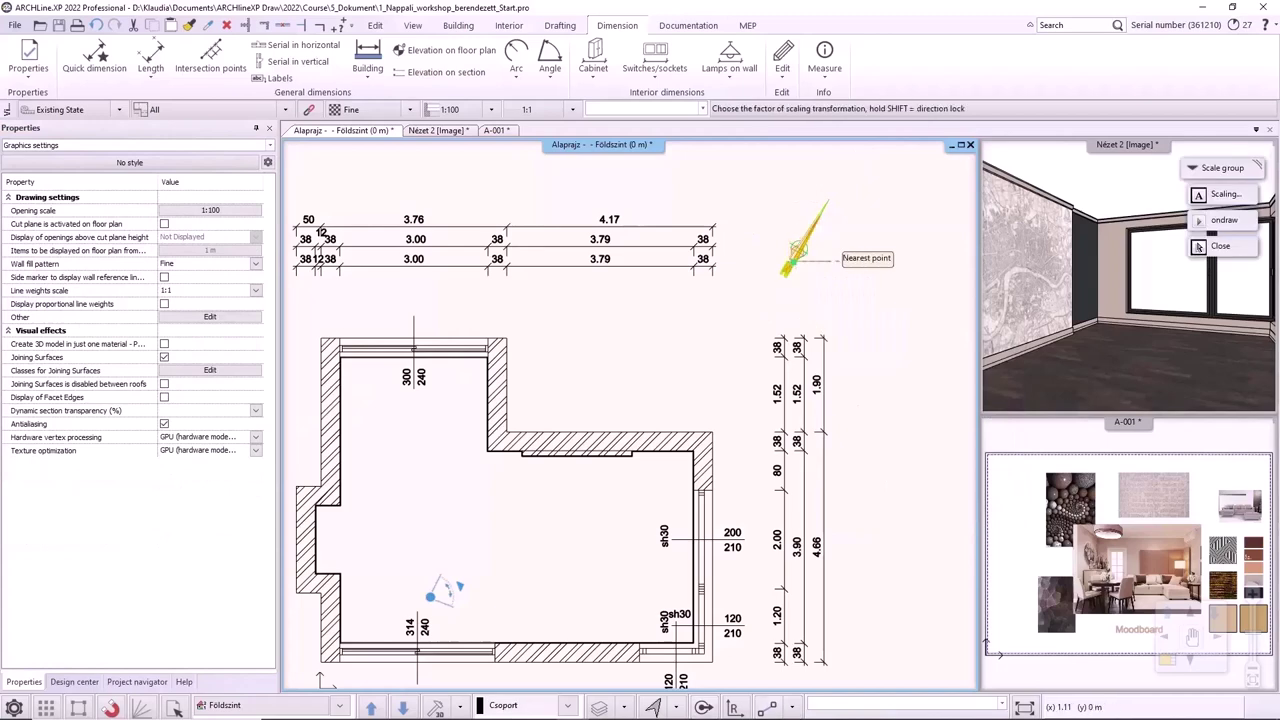
{"action": "key", "text": "Escape"}
{"action": "left_click_drag", "start_coordinate": [795, 252], "coordinate": [780, 275]}
Turn on Force colour in the north arrow's group properties.
{"action": "left_click", "coordinate": [809, 321]}
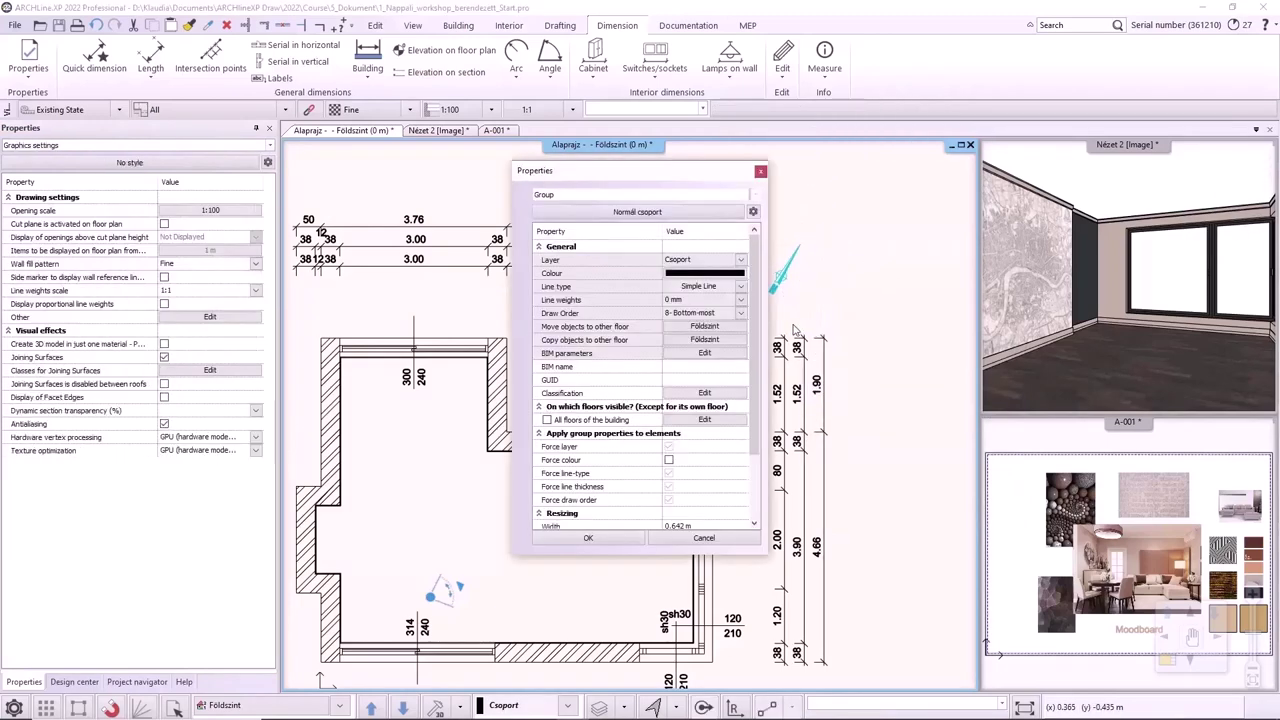
{"action": "left_click", "coordinate": [668, 462]}
{"action": "left_click", "coordinate": [588, 538]}
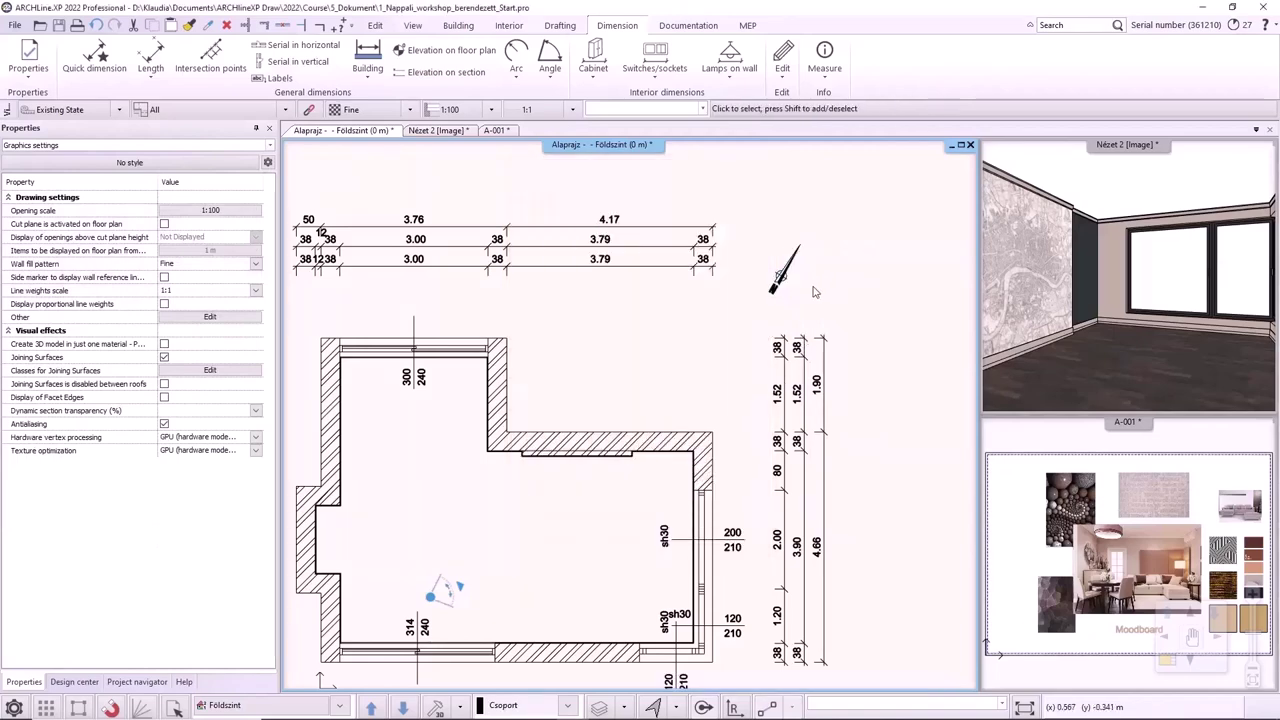
{"action": "scroll", "coordinate": [760, 310], "scroll_direction": "down", "scroll_amount": 3}
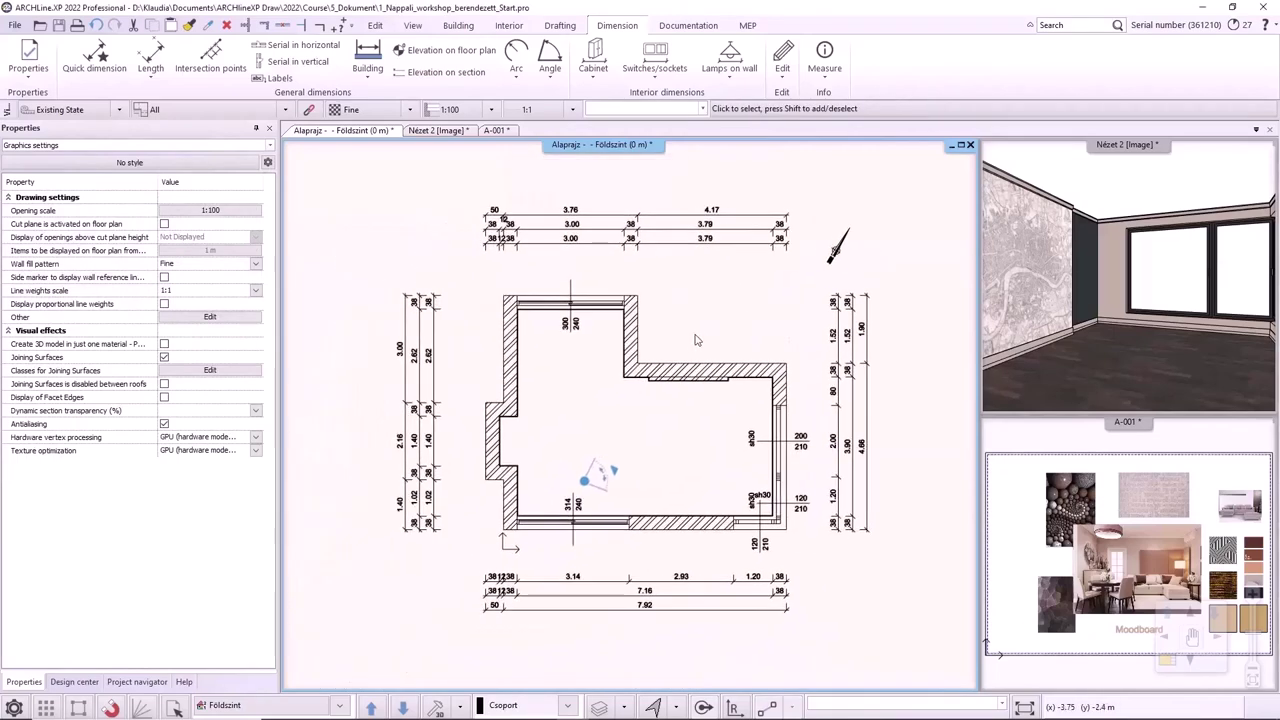
{"action": "left_click", "coordinate": [75, 682]}
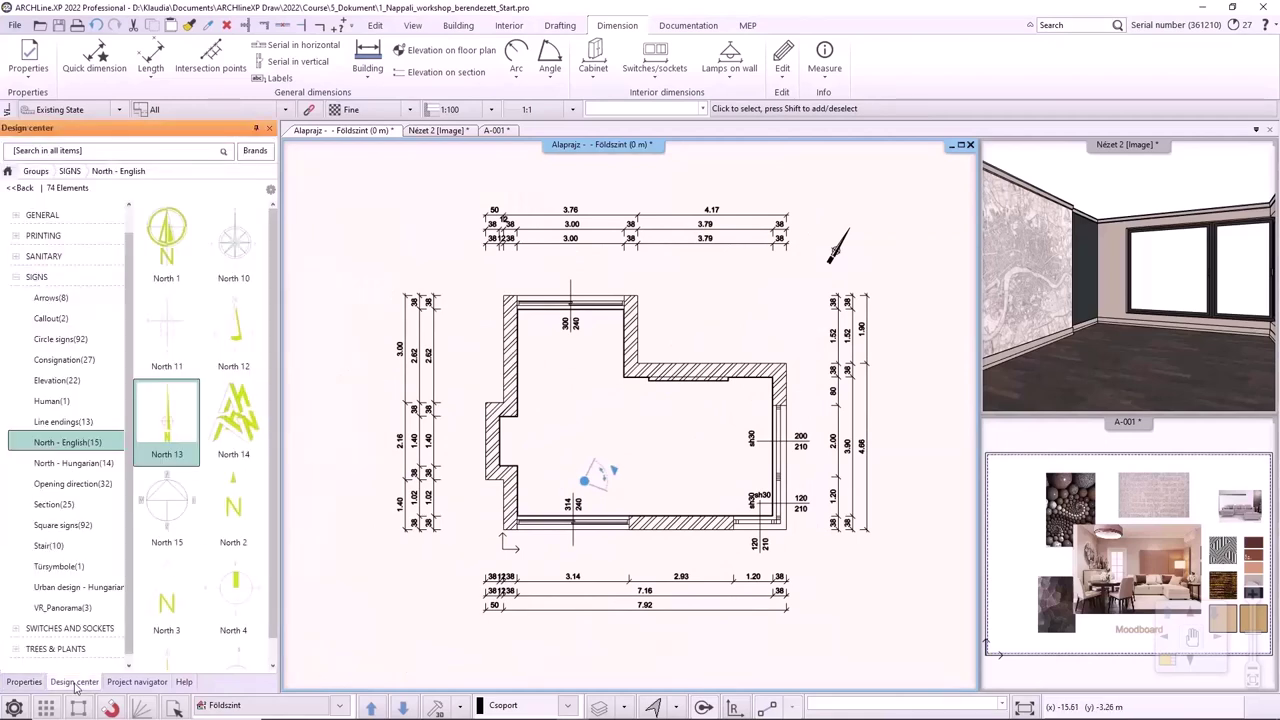
Place Arrow_01 rotated 180° so it points down above the top-wall 300/240 window.
{"action": "left_click", "coordinate": [55, 298]}
{"action": "left_click", "coordinate": [166, 240]}
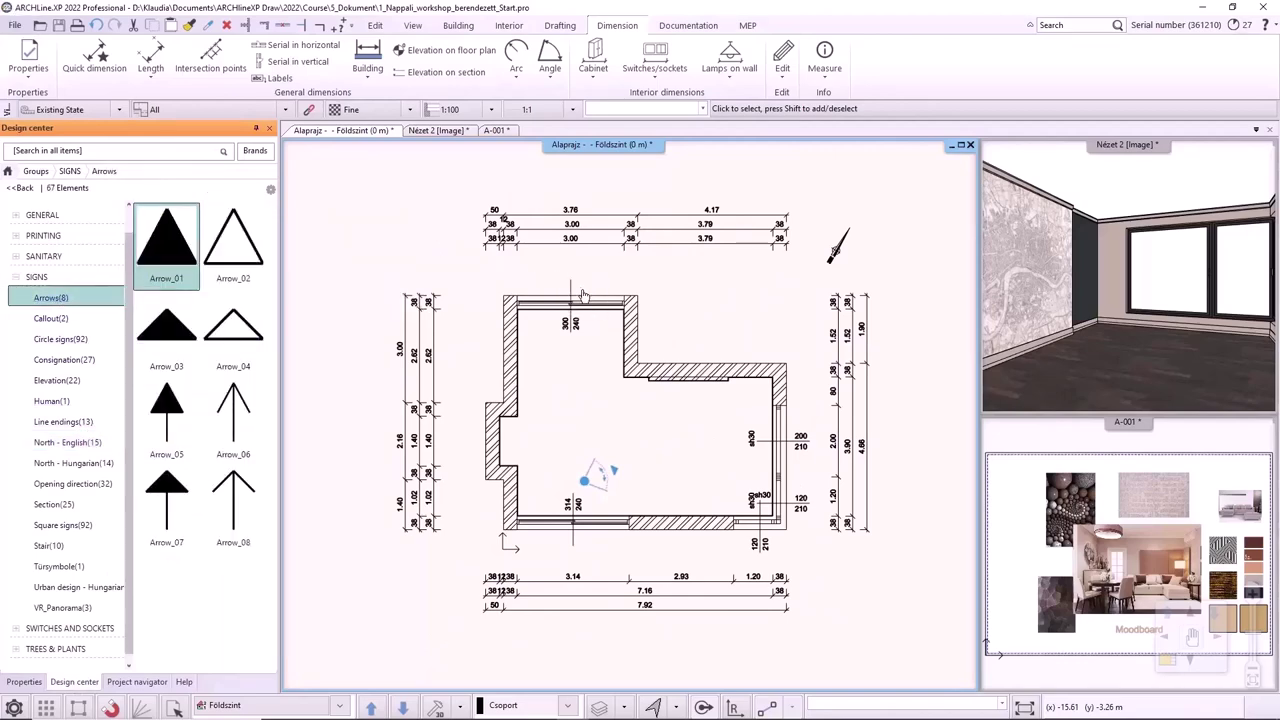
{"action": "scroll", "coordinate": [537, 360], "scroll_direction": "up", "scroll_amount": 3}
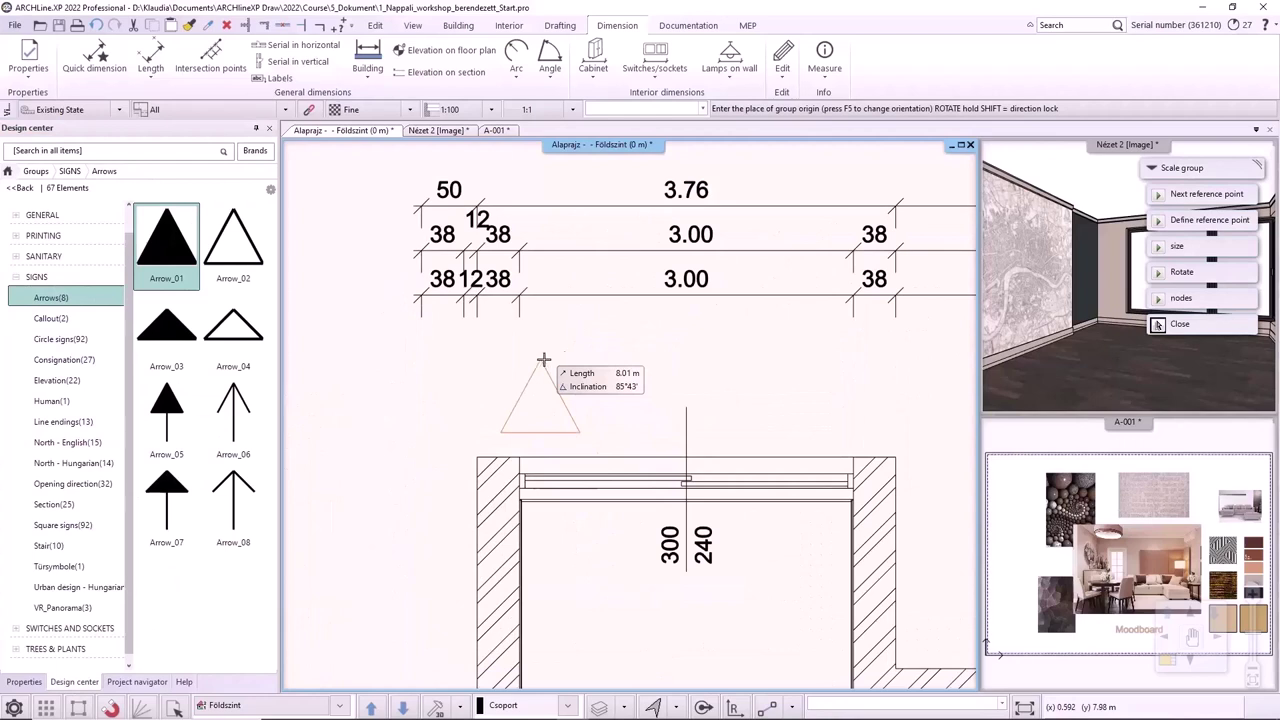
{"action": "left_click", "coordinate": [1210, 276]}
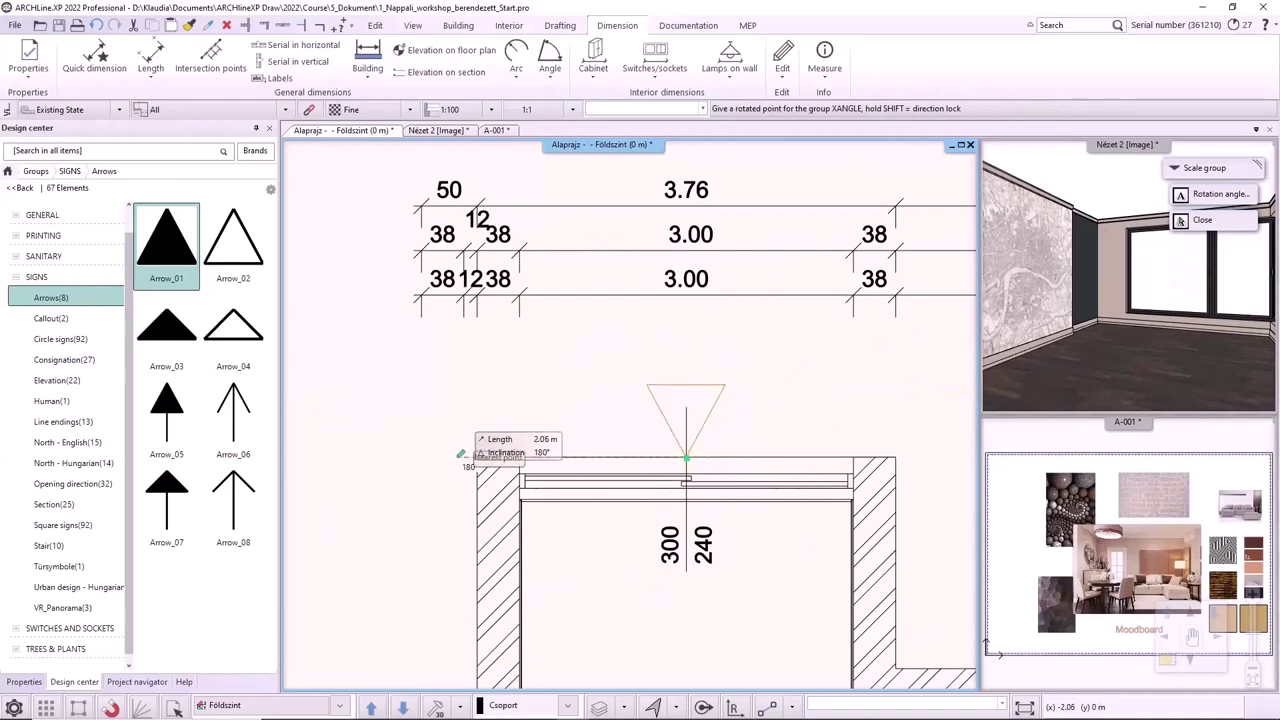
{"action": "left_click", "coordinate": [686, 458]}
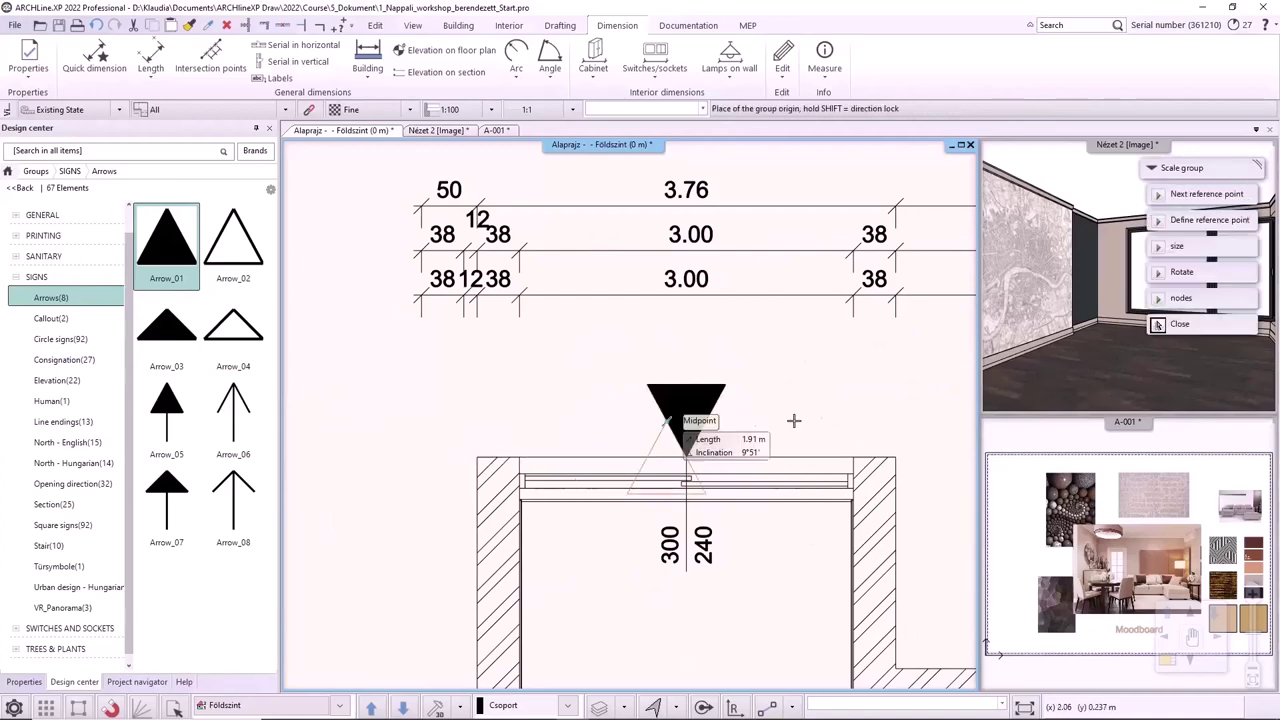
{"action": "scroll", "coordinate": [760, 425], "scroll_direction": "down", "scroll_amount": 5}
{"action": "scroll", "coordinate": [770, 400], "scroll_direction": "down", "scroll_amount": 1}
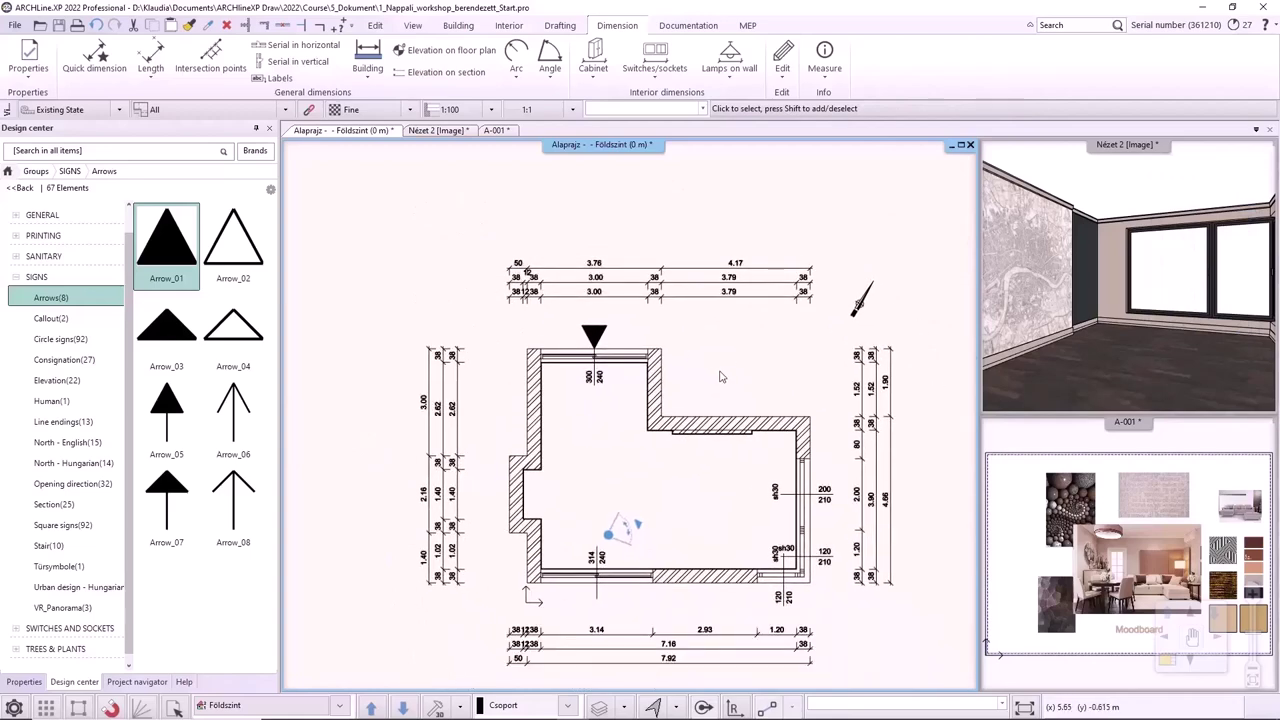
Start an elevation mark on the left wall, measuring its bottom level.
{"action": "left_click", "coordinate": [427, 52]}
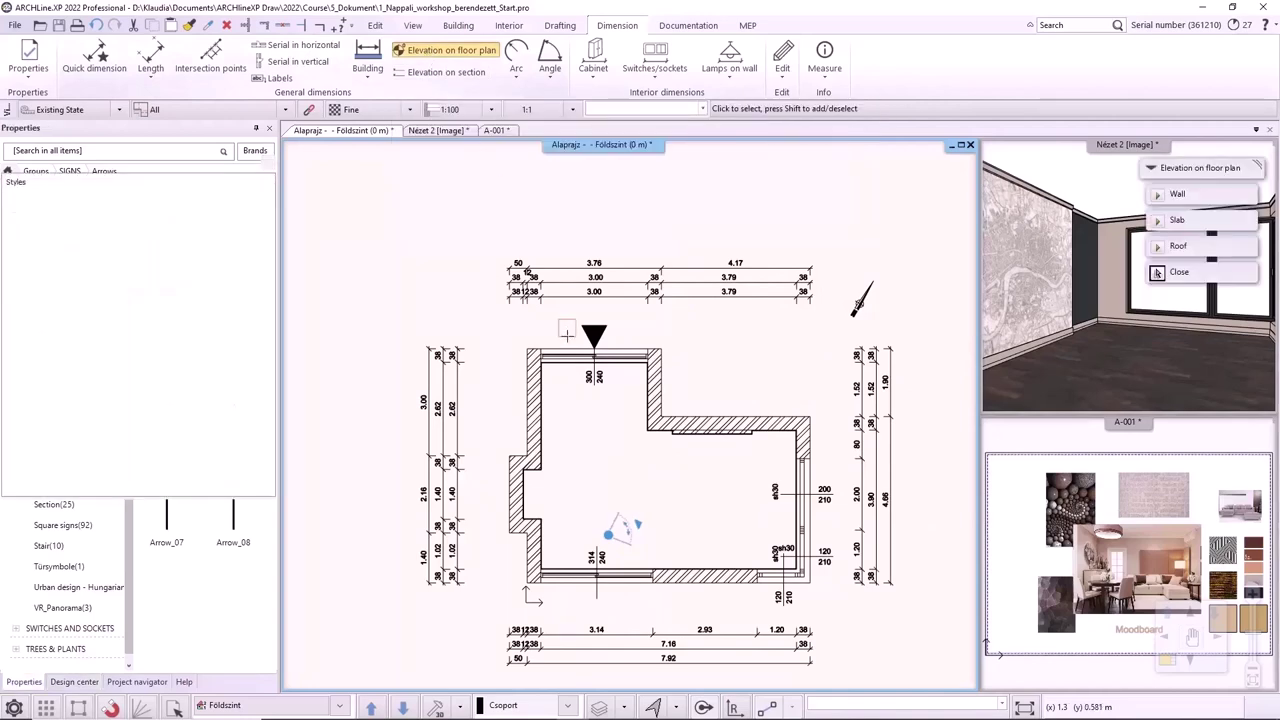
{"action": "scroll", "coordinate": [486, 562], "scroll_direction": "up", "scroll_amount": 3}
{"action": "left_click", "coordinate": [563, 500]}
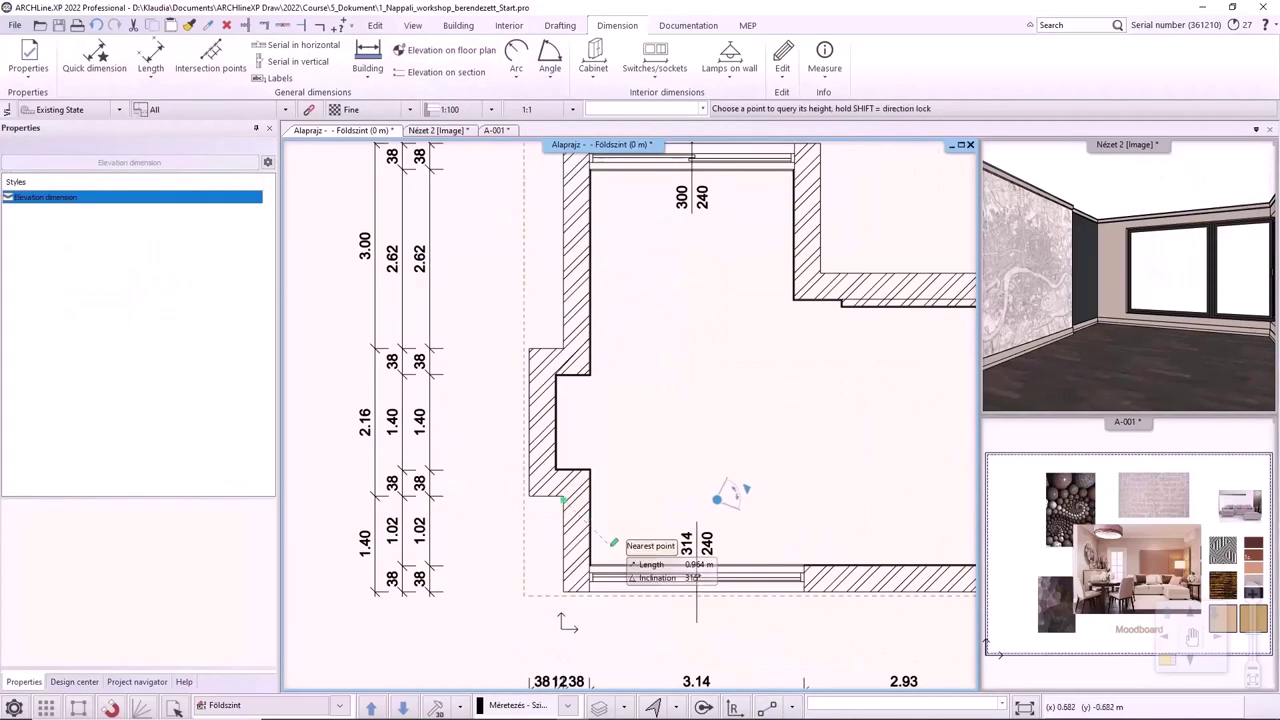
{"action": "left_click", "coordinate": [590, 568]}
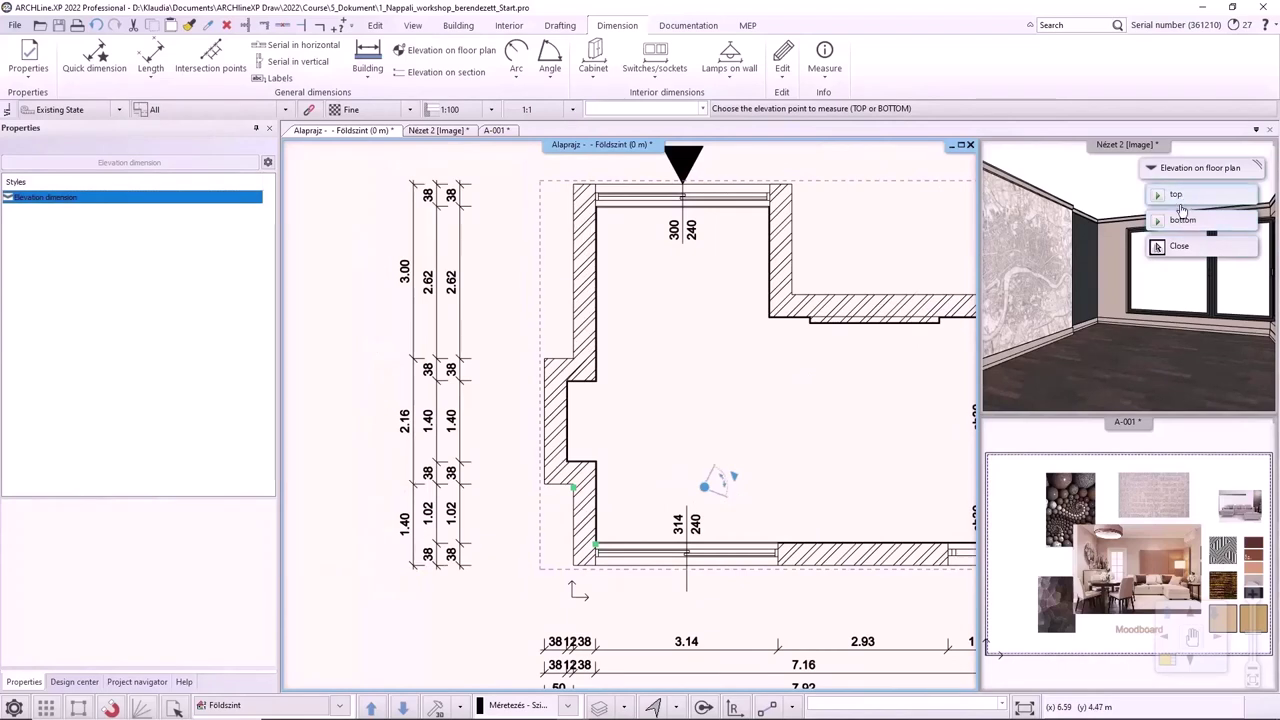
{"action": "left_click", "coordinate": [1178, 221]}
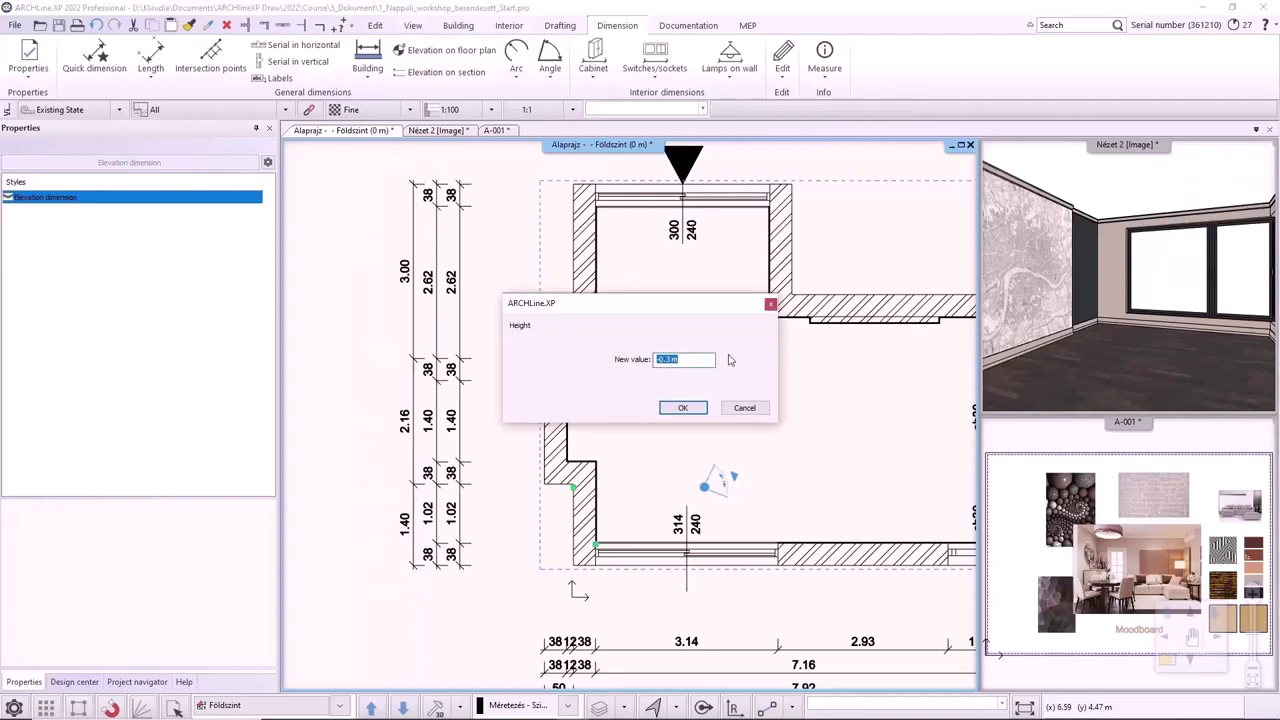
Place a ±0,00 m elevation mark using the Elevation 1 symbol inside the room by the left wall.
{"action": "type", "text": "0,0"}
{"action": "left_click", "coordinate": [683, 408]}
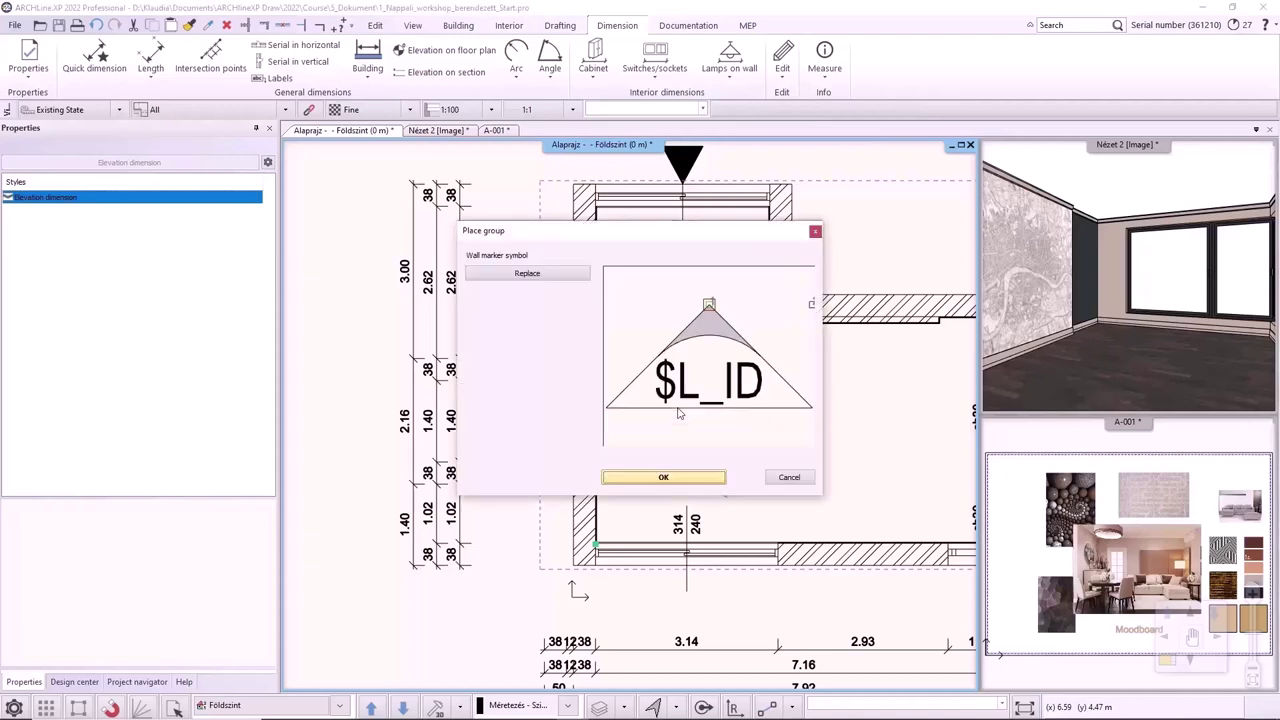
{"action": "left_click", "coordinate": [527, 273]}
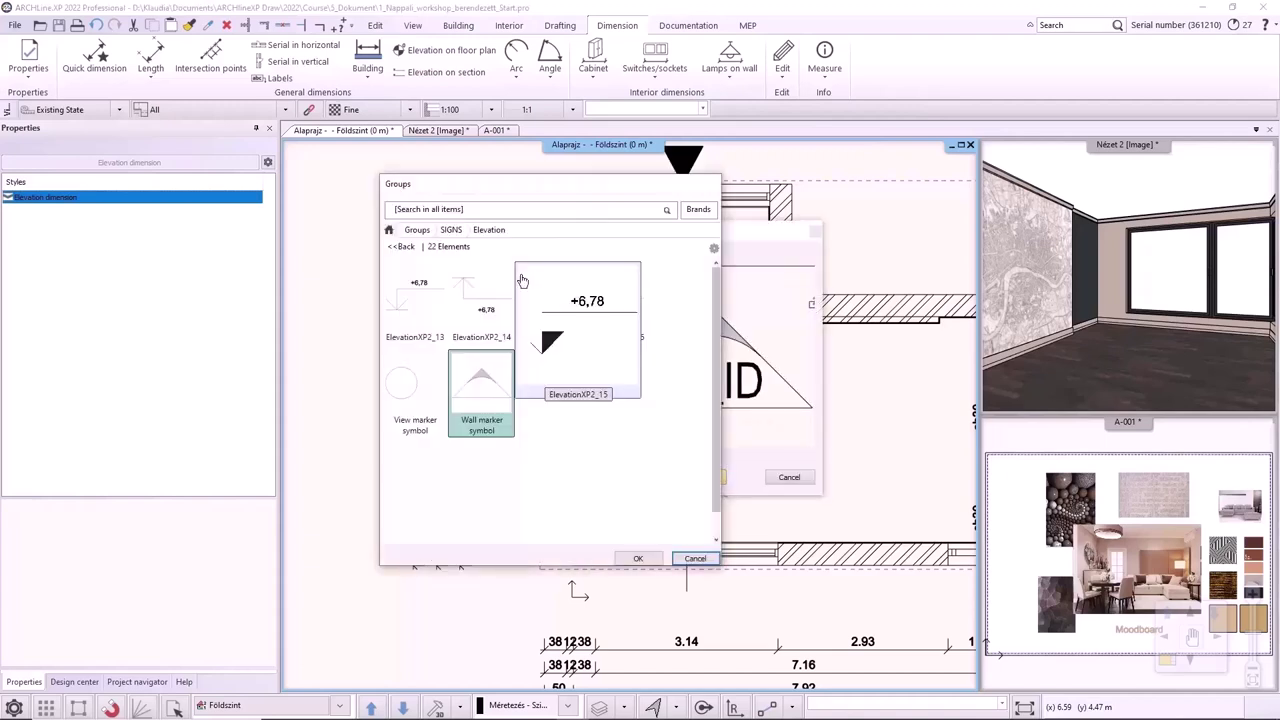
{"action": "left_click", "coordinate": [480, 439]}
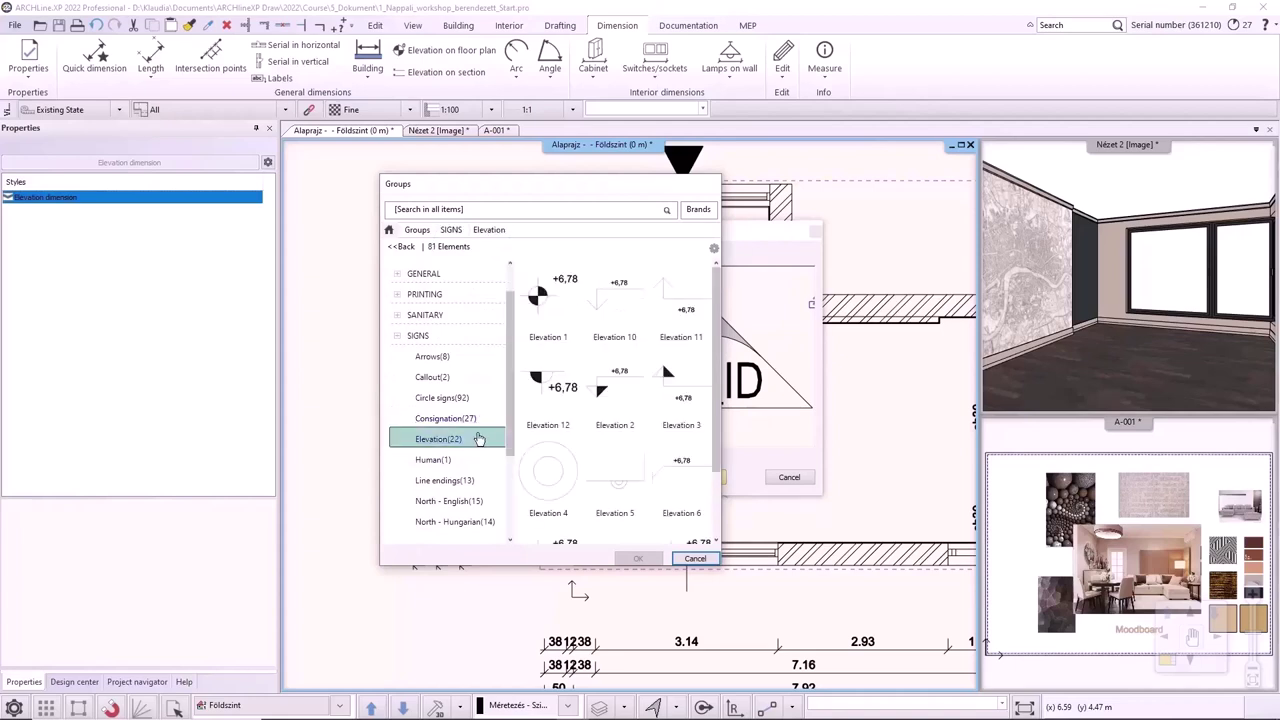
{"action": "left_click", "coordinate": [570, 315]}
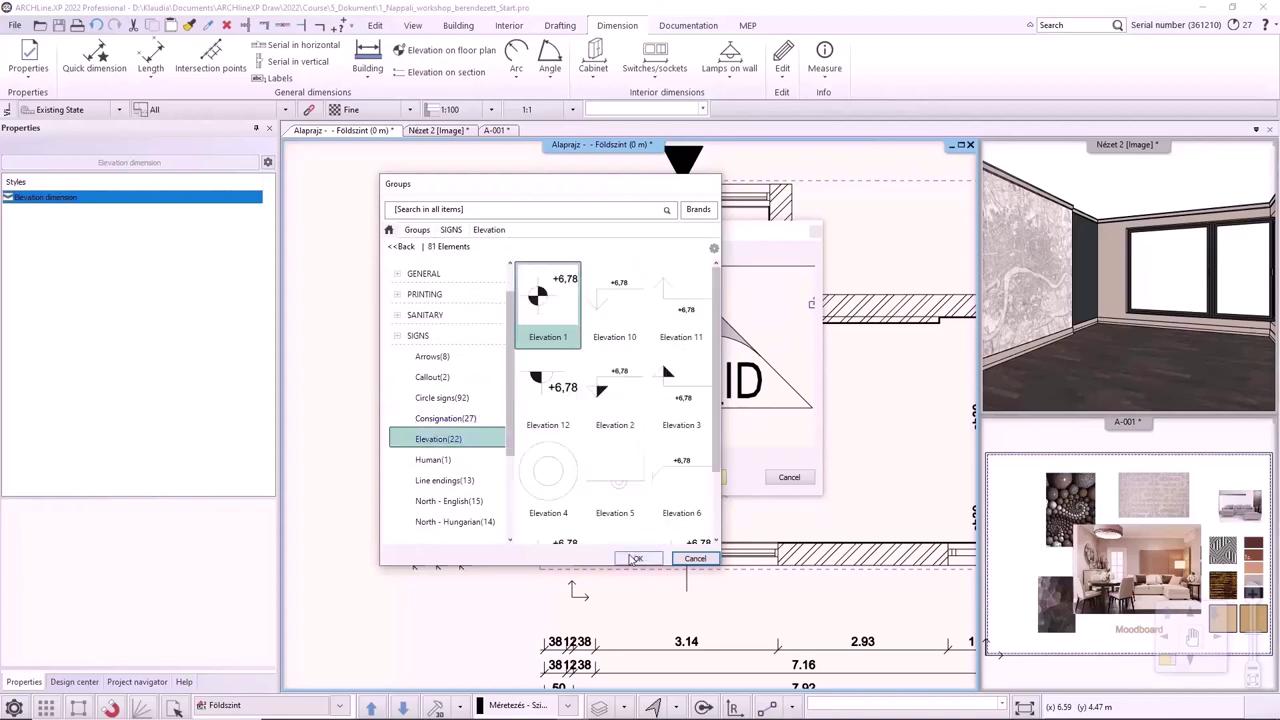
{"action": "left_click", "coordinate": [635, 558]}
{"action": "left_click", "coordinate": [700, 477]}
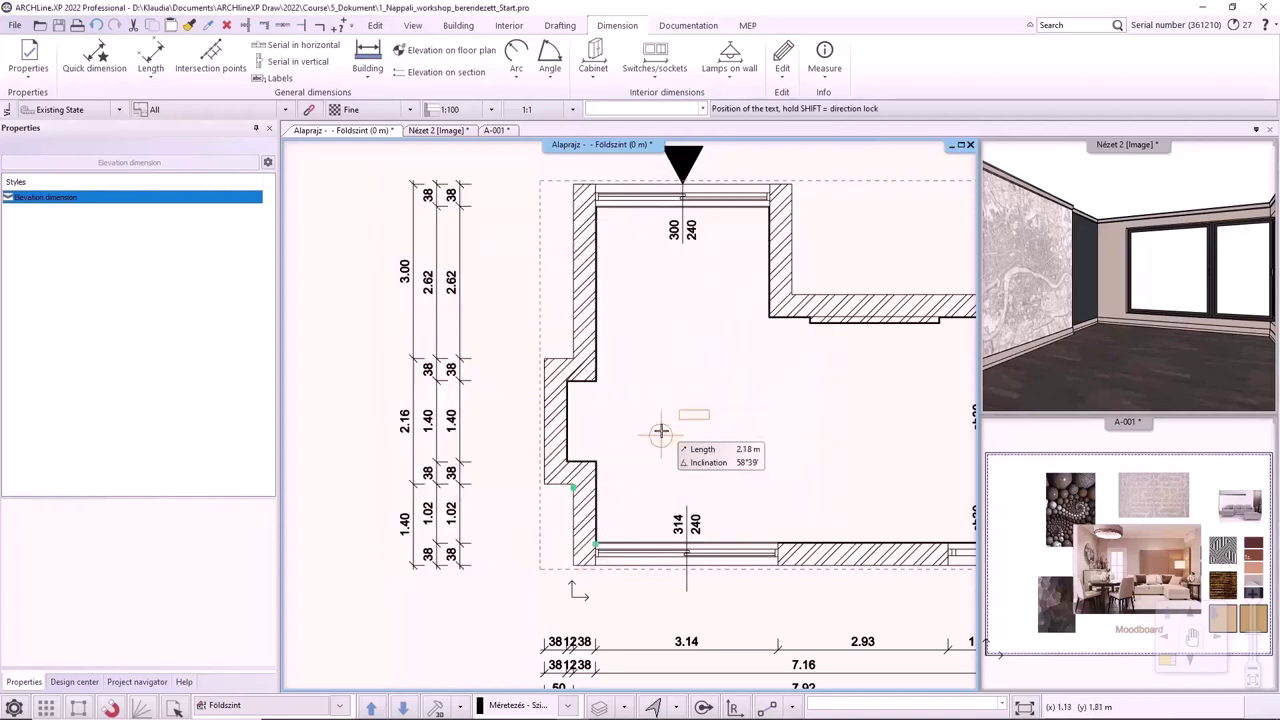
{"action": "left_click", "coordinate": [632, 434]}
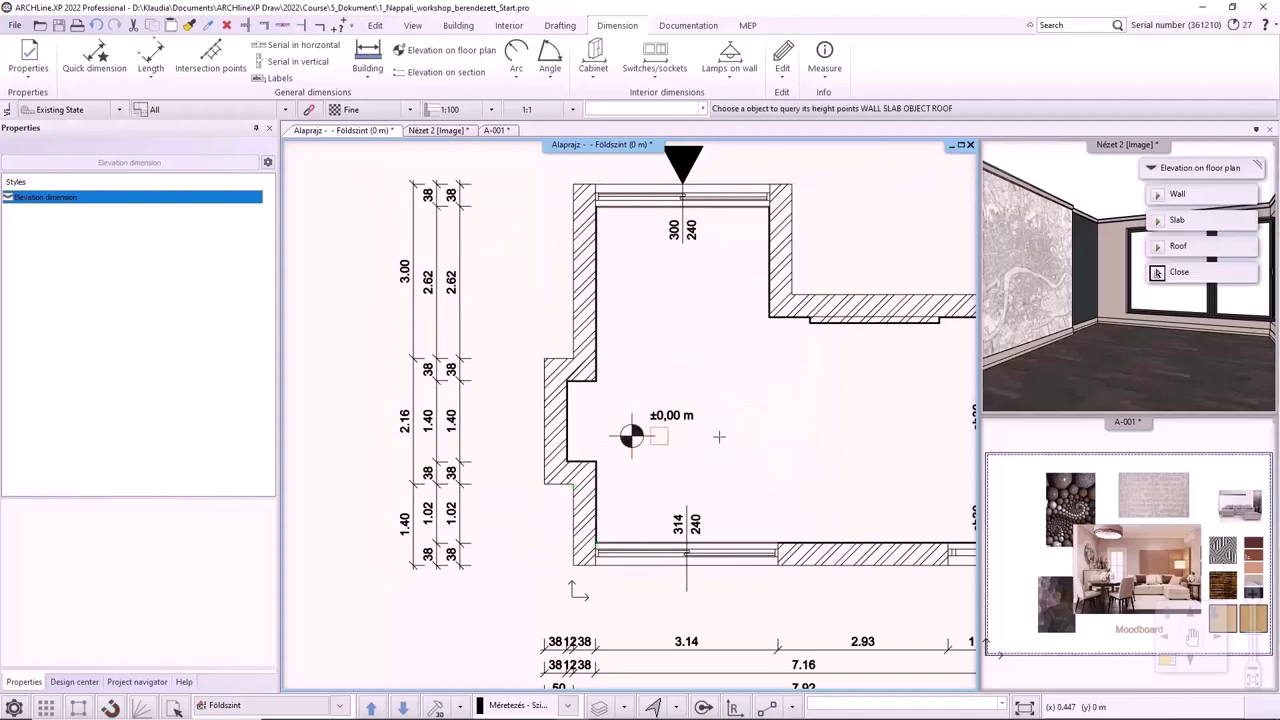
{"action": "scroll", "coordinate": [724, 449], "scroll_direction": "down", "scroll_amount": 5}
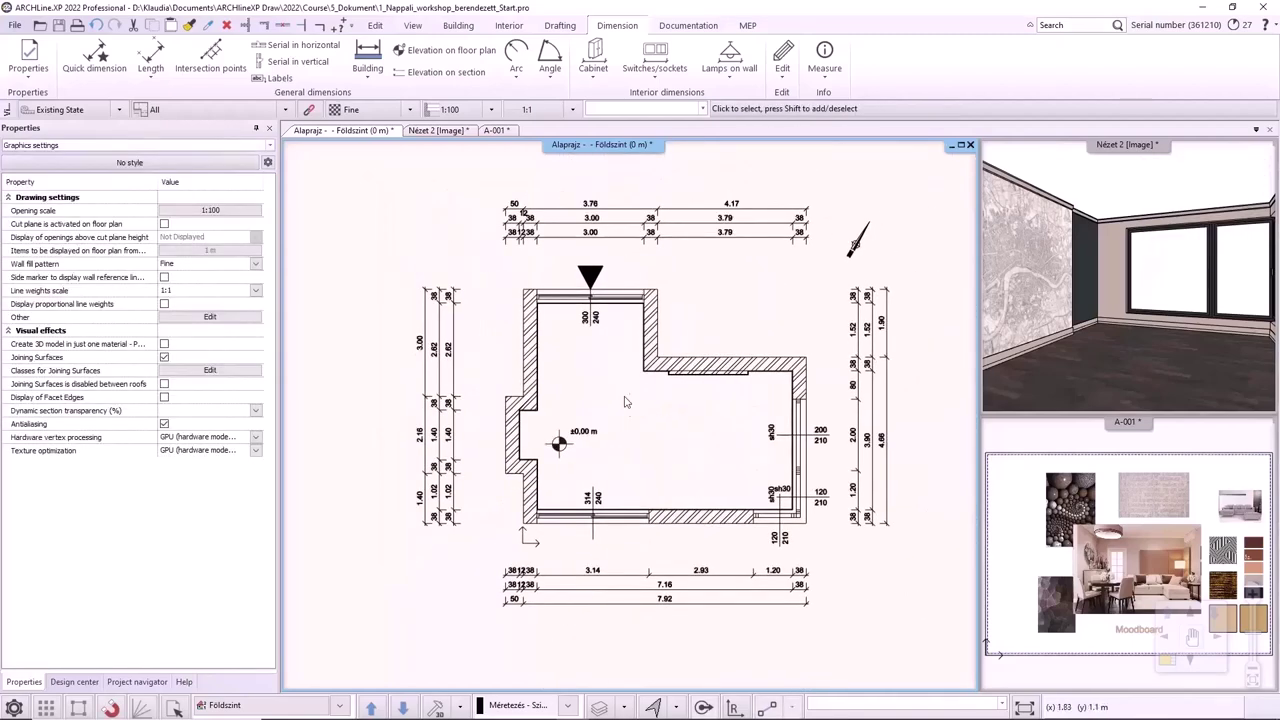
Create a room by walls, placing its Adminisztráció / Beton / 34.12 m² stamp, then select it.
{"action": "left_click", "coordinate": [460, 27]}
{"action": "left_click", "coordinate": [646, 72]}
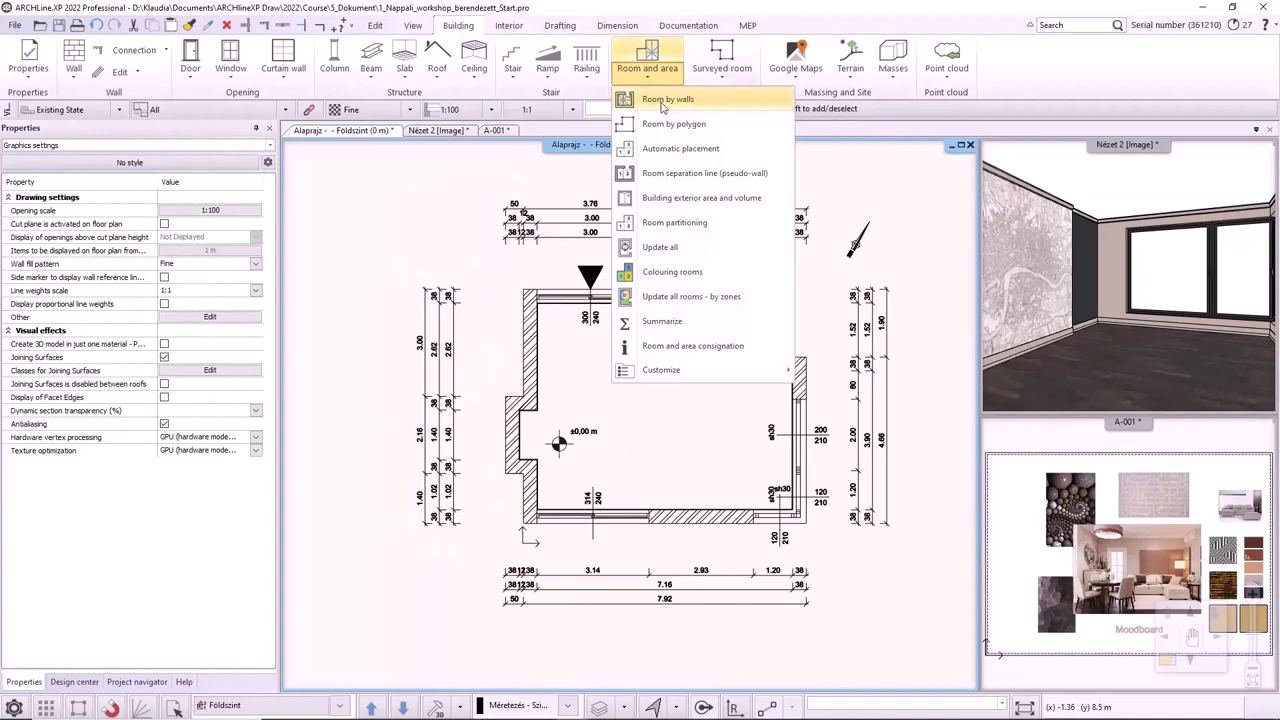
{"action": "left_click", "coordinate": [664, 99]}
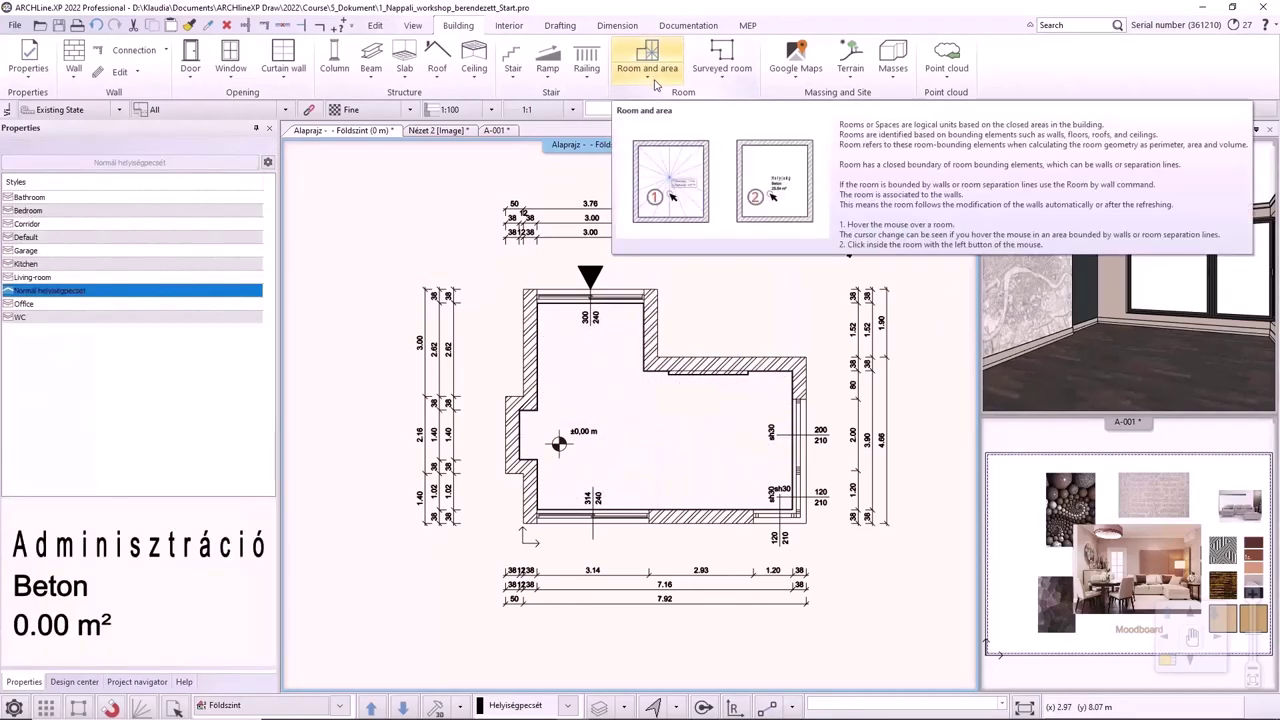
{"action": "left_click", "coordinate": [656, 83]}
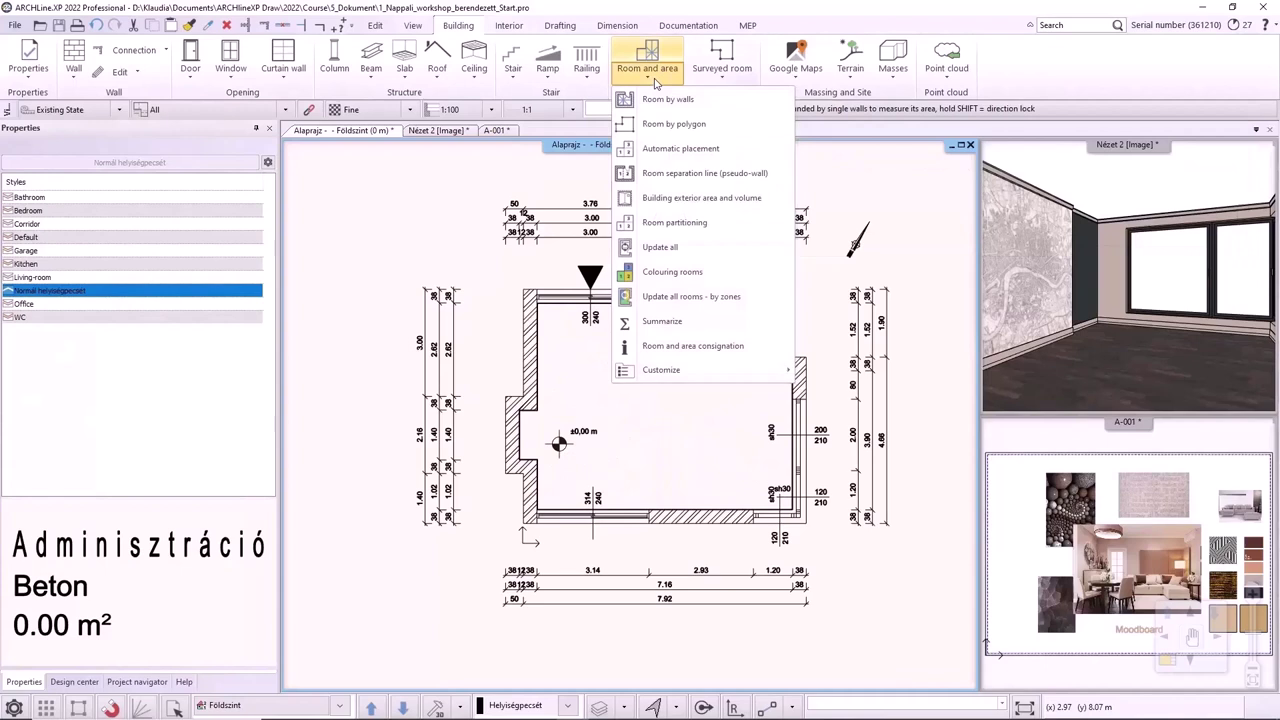
{"action": "left_click", "coordinate": [673, 107]}
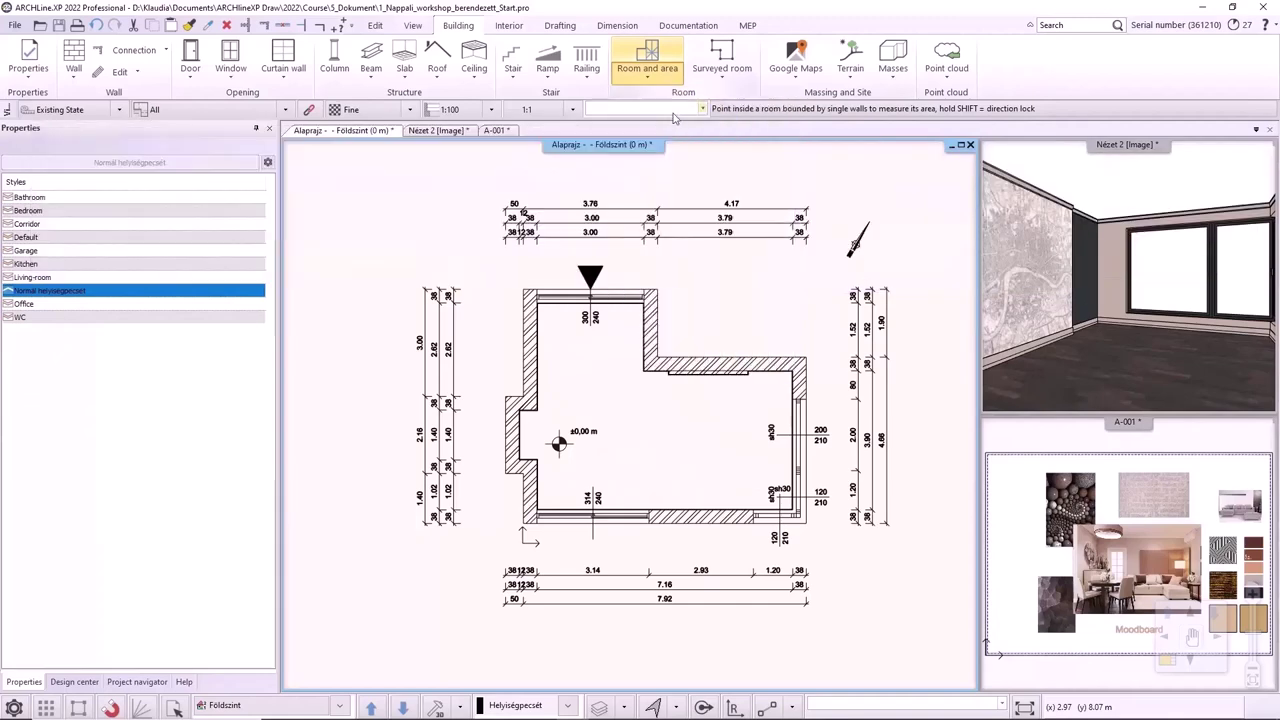
{"action": "left_click", "coordinate": [694, 446]}
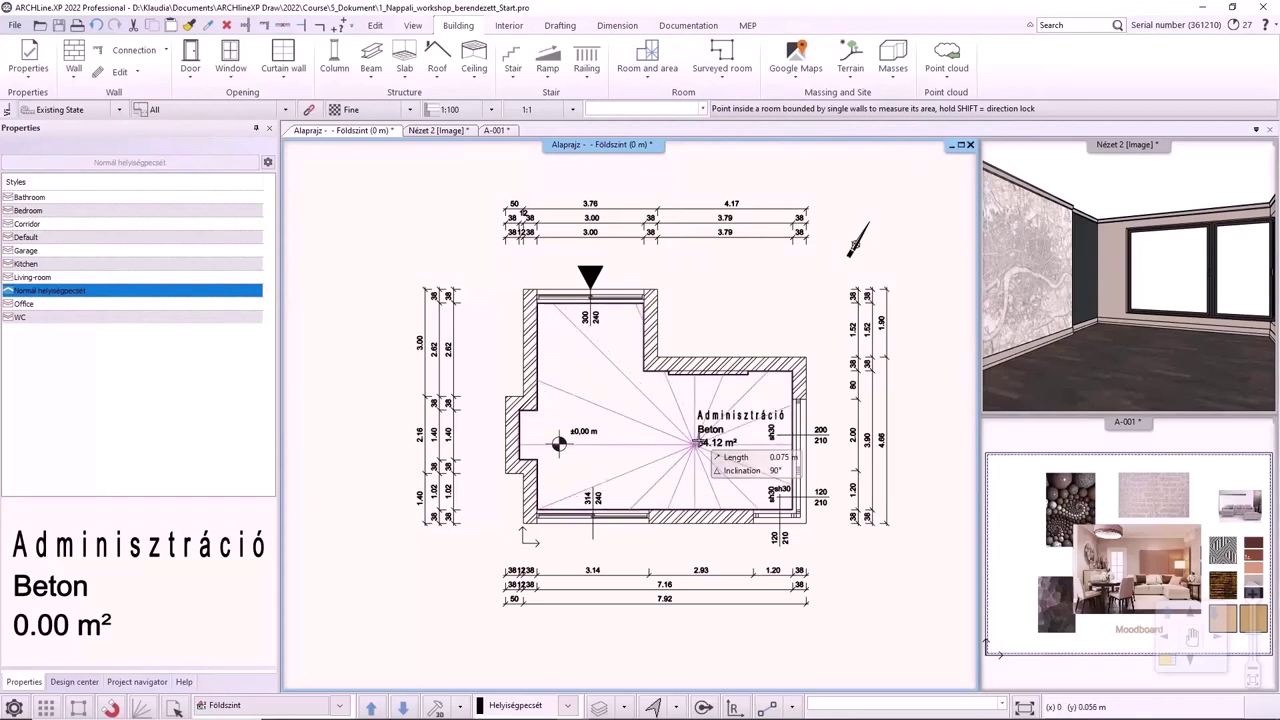
{"action": "key", "text": "Escape"}
{"action": "left_click", "coordinate": [690, 413]}
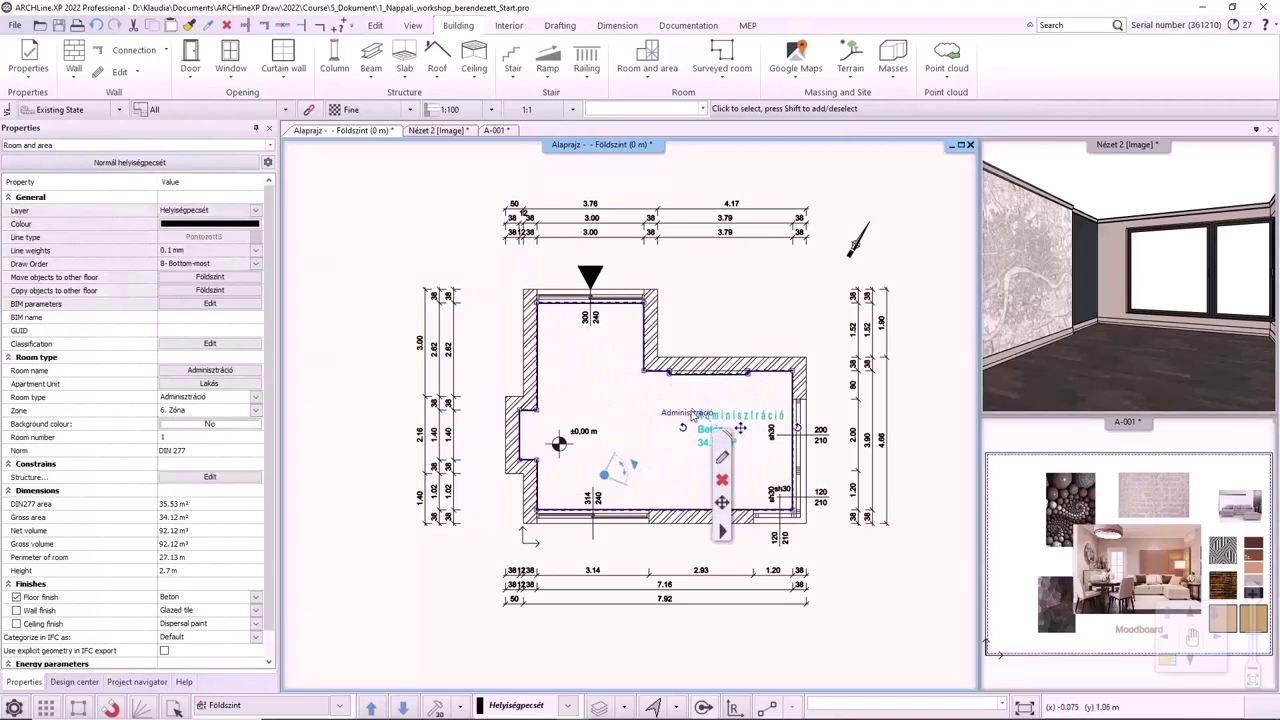
Rename the room label to Livingroom.
{"action": "double_click", "coordinate": [690, 413]}
{"action": "type", "text": "Livingroom"}
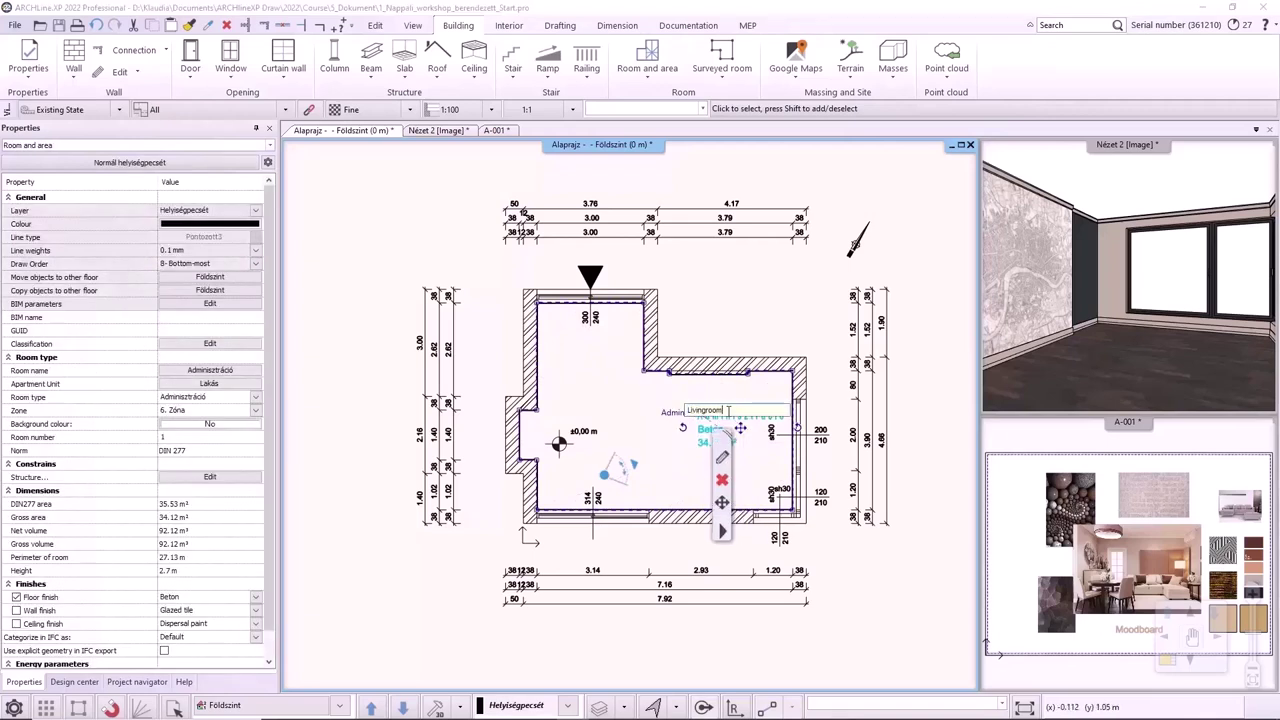
{"action": "key", "text": "Return"}
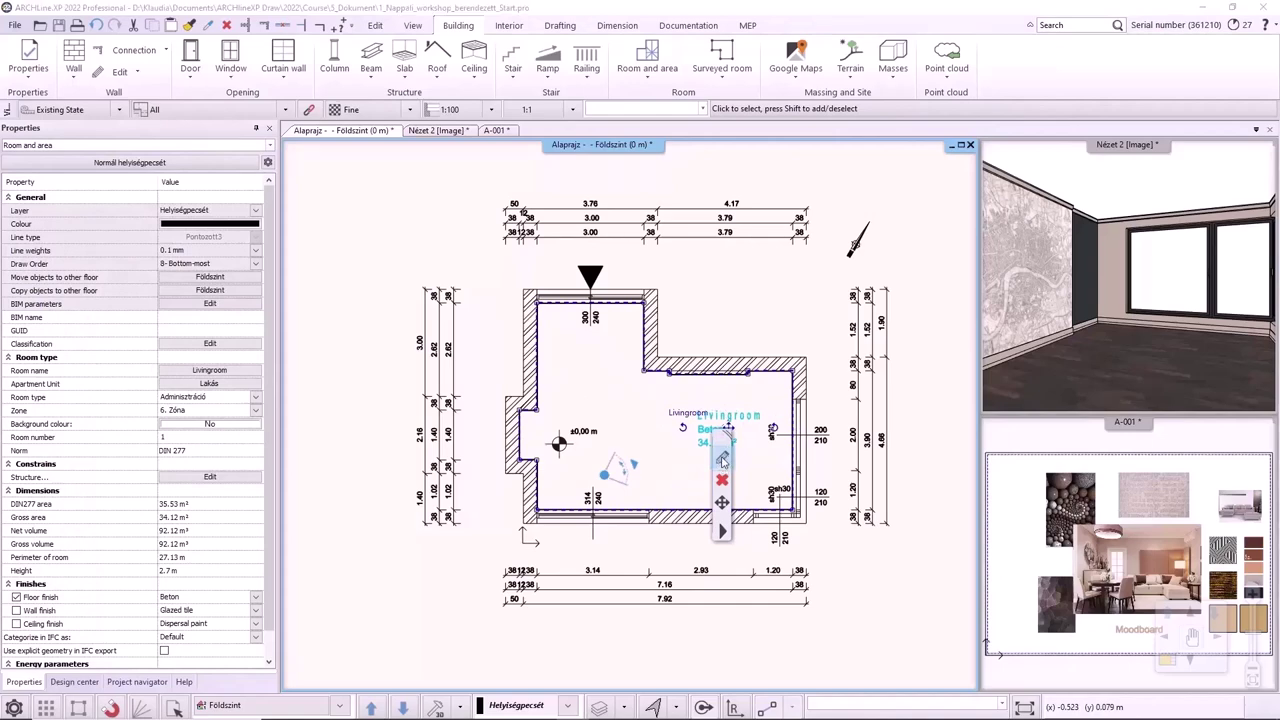
Change the room's floor finish to Parquet, keeping the Arial 250 name style.
{"action": "left_click", "coordinate": [722, 459]}
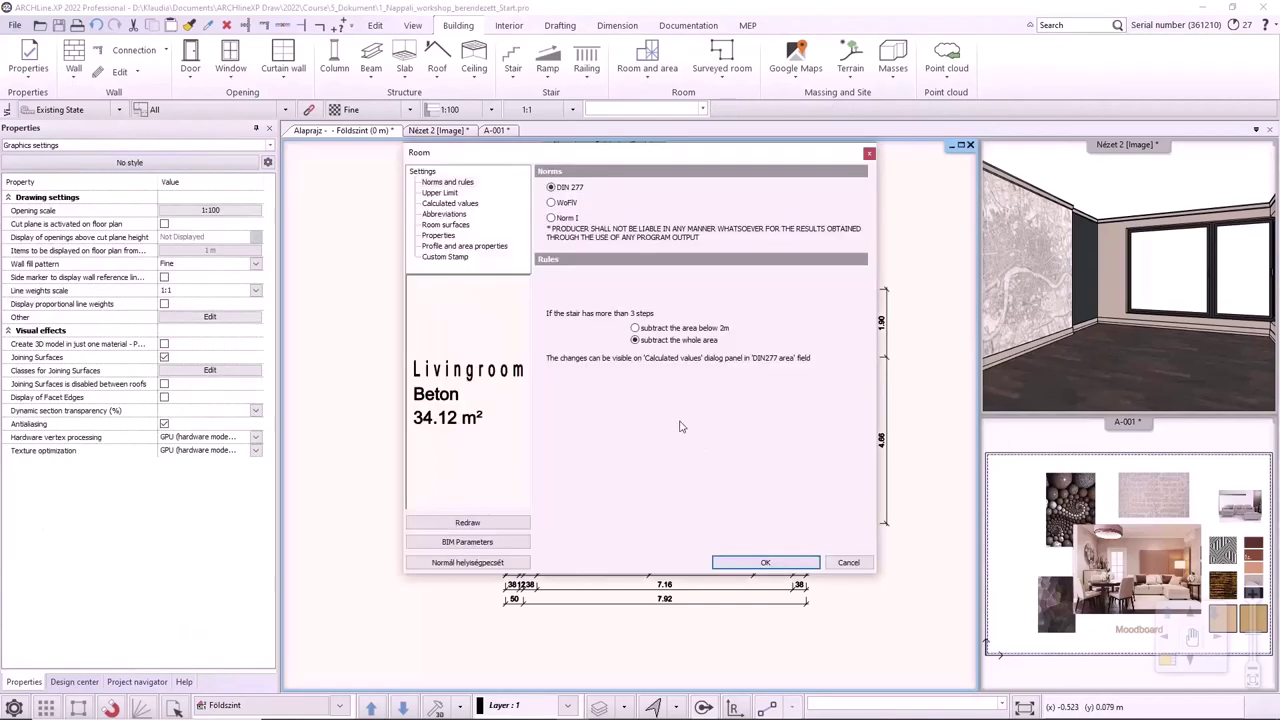
{"action": "left_click", "coordinate": [450, 203]}
{"action": "scroll", "coordinate": [700, 420], "scroll_direction": "down", "scroll_amount": 1}
{"action": "left_click", "coordinate": [761, 498]}
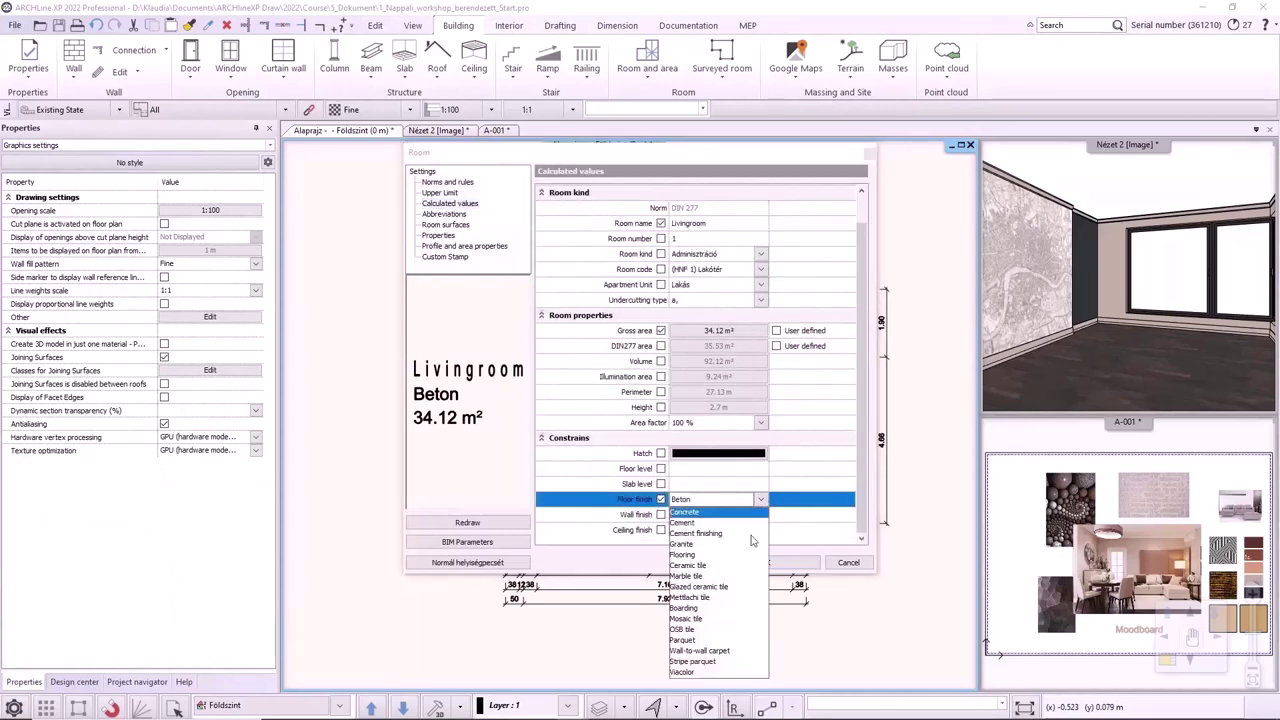
{"action": "left_click", "coordinate": [717, 641]}
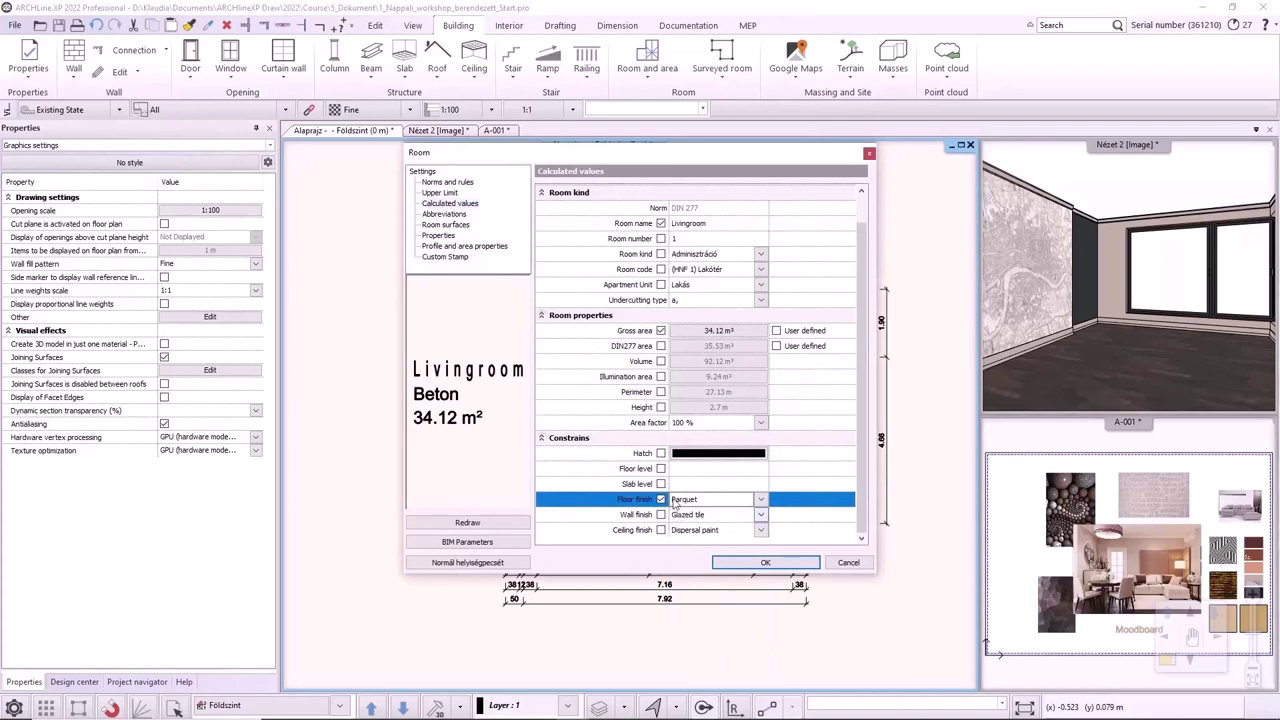
{"action": "left_click", "coordinate": [440, 235]}
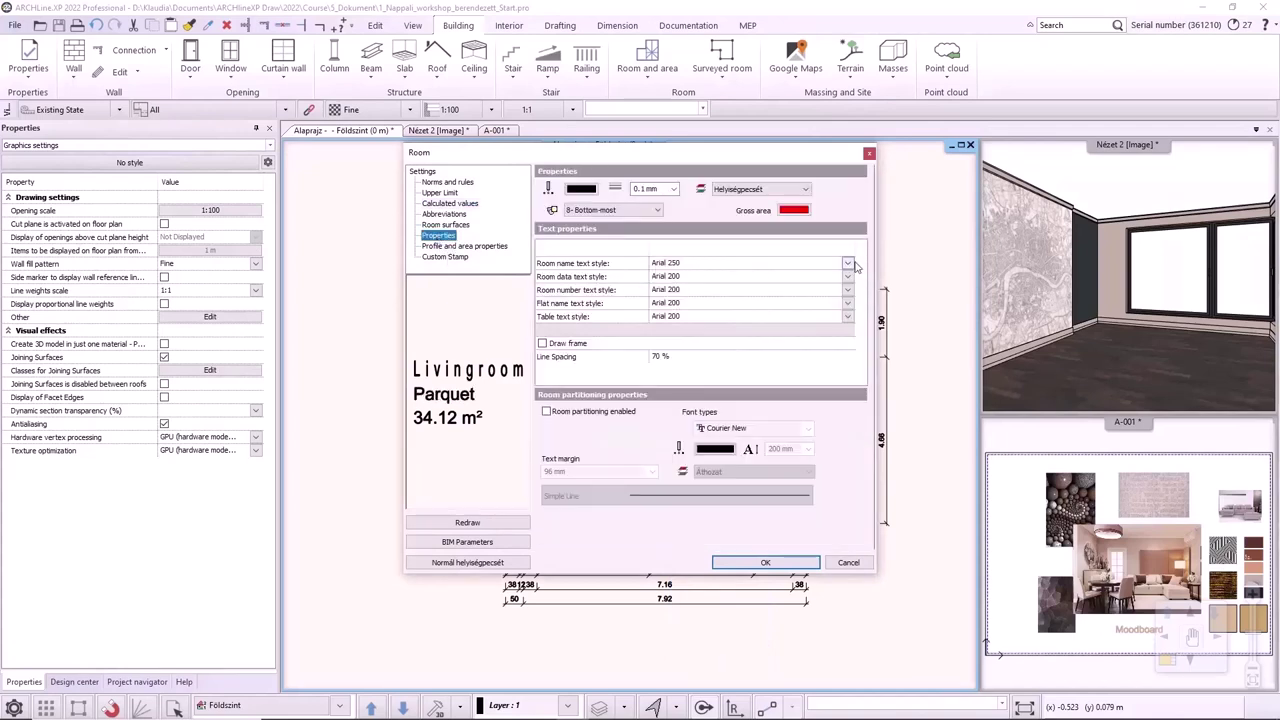
{"action": "left_click", "coordinate": [848, 263]}
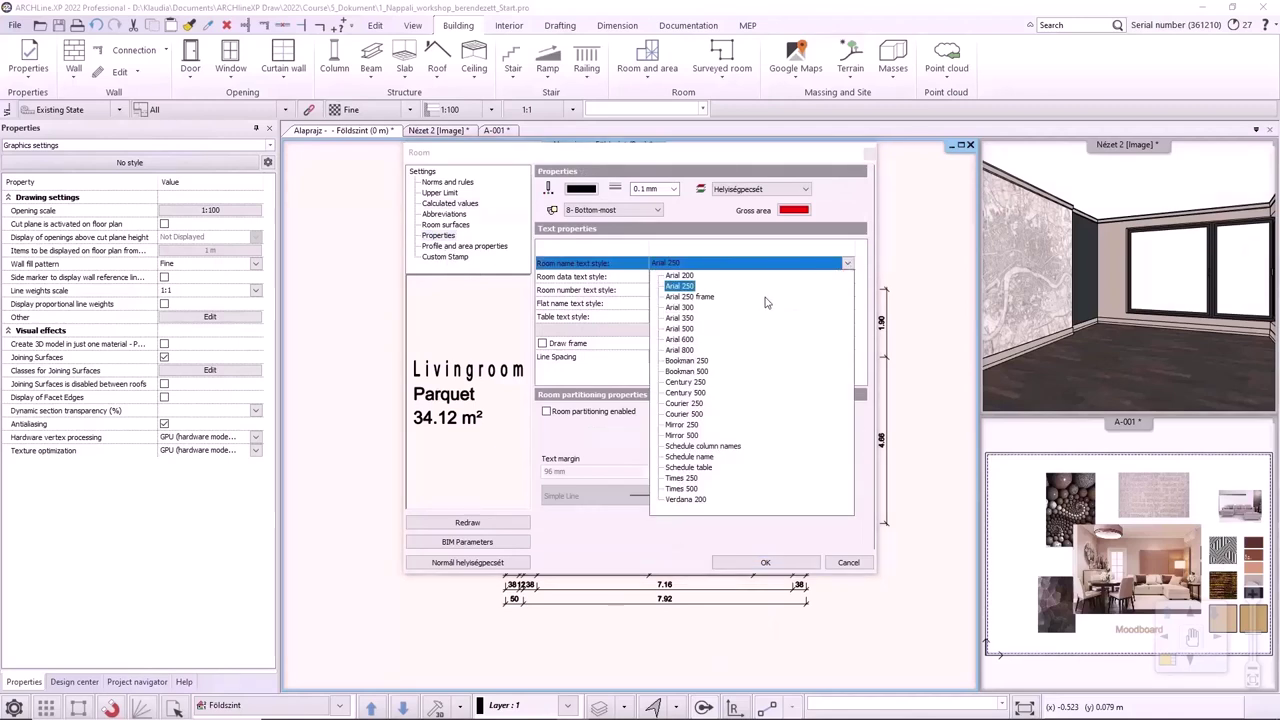
{"action": "left_click", "coordinate": [686, 530]}
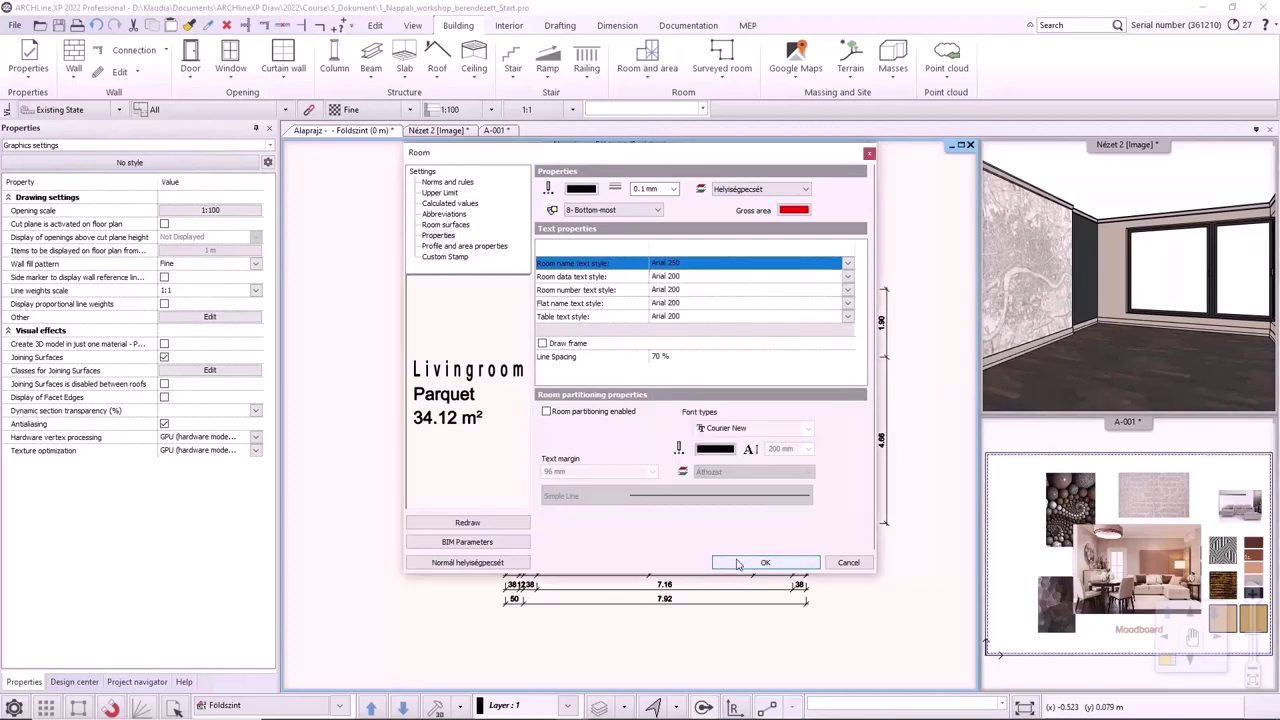
{"action": "left_click", "coordinate": [763, 562]}
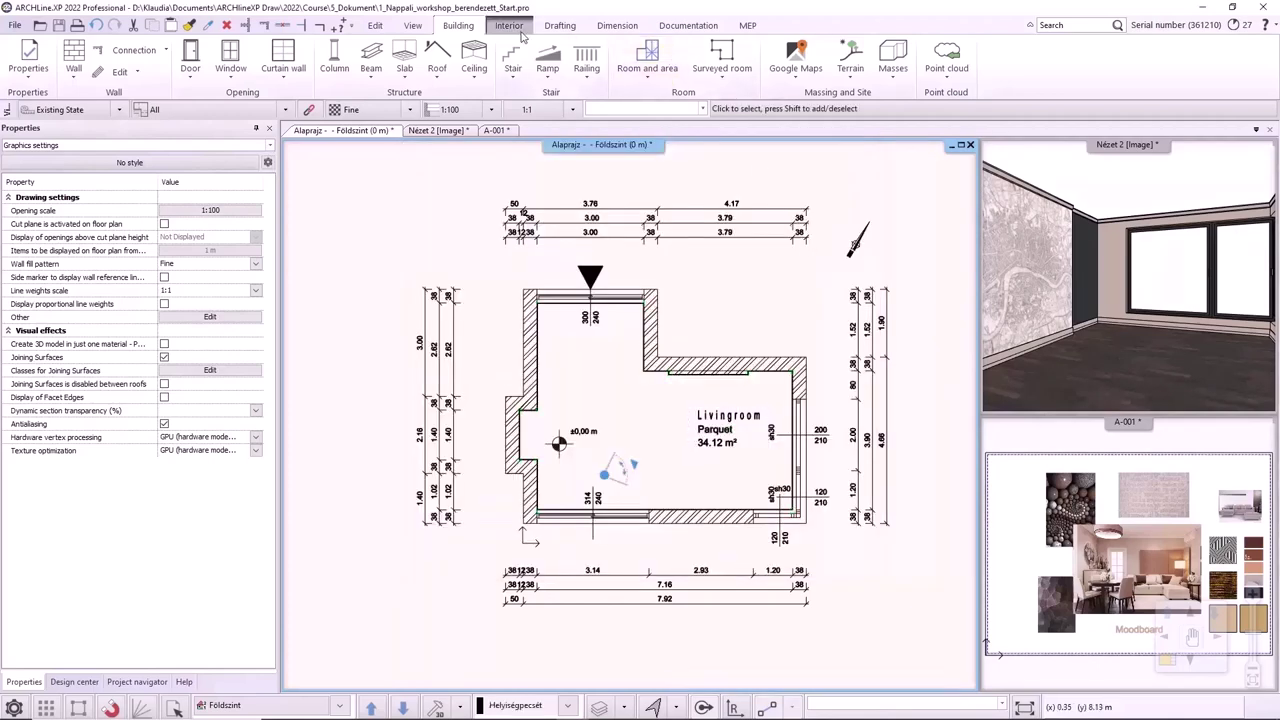
Save the default text properties (Verdana, 250 mm) as a new text style named Verdana 250.
{"action": "left_click", "coordinate": [562, 28]}
{"action": "left_click", "coordinate": [28, 60]}
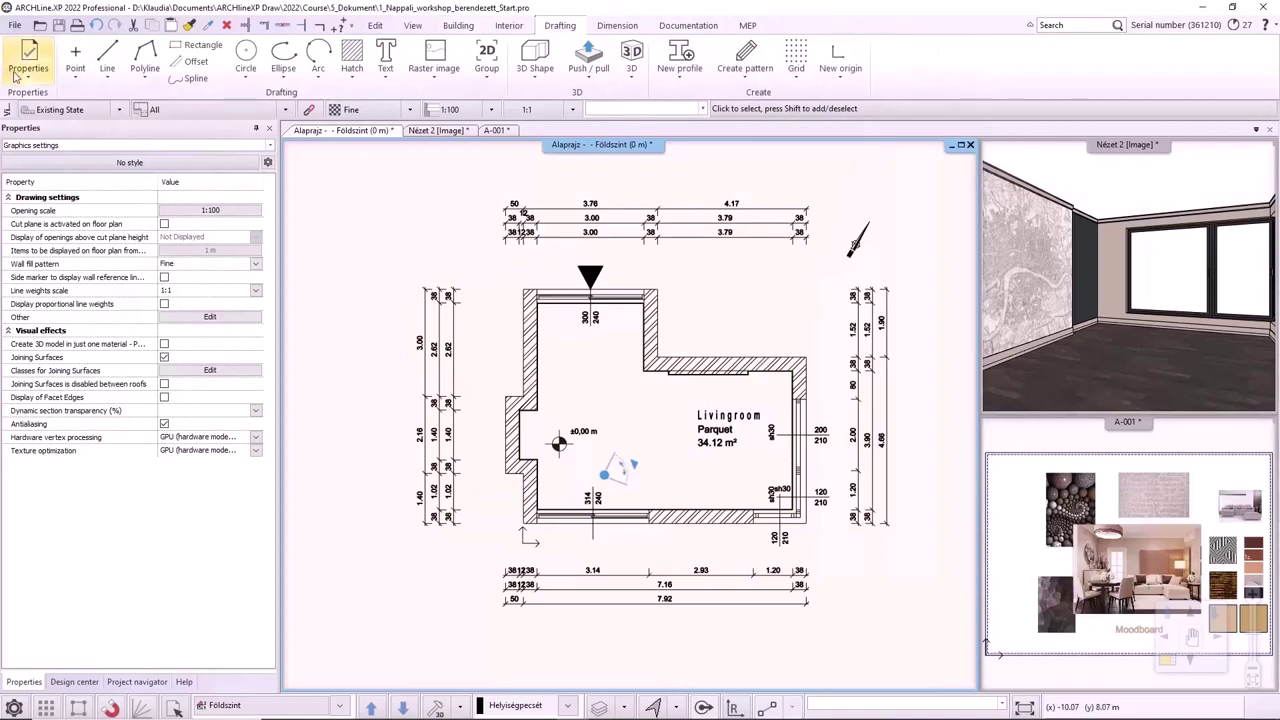
{"action": "left_click", "coordinate": [55, 225]}
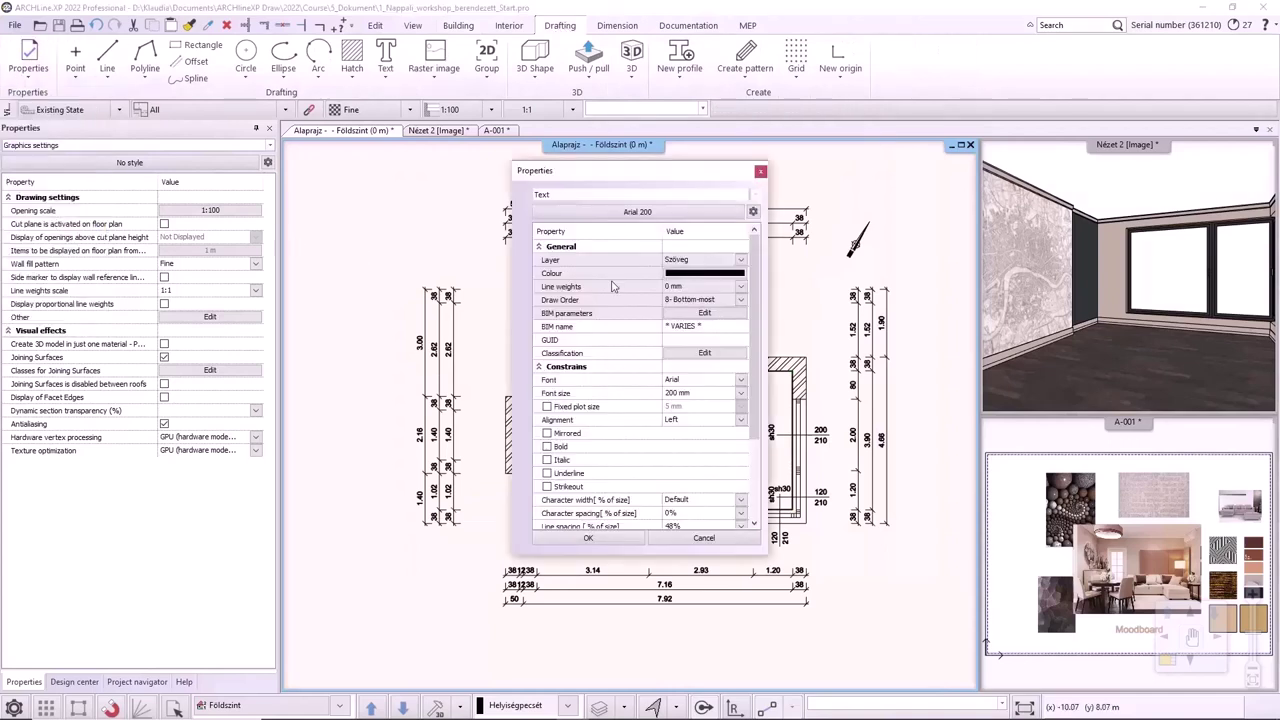
{"action": "left_click", "coordinate": [741, 380]}
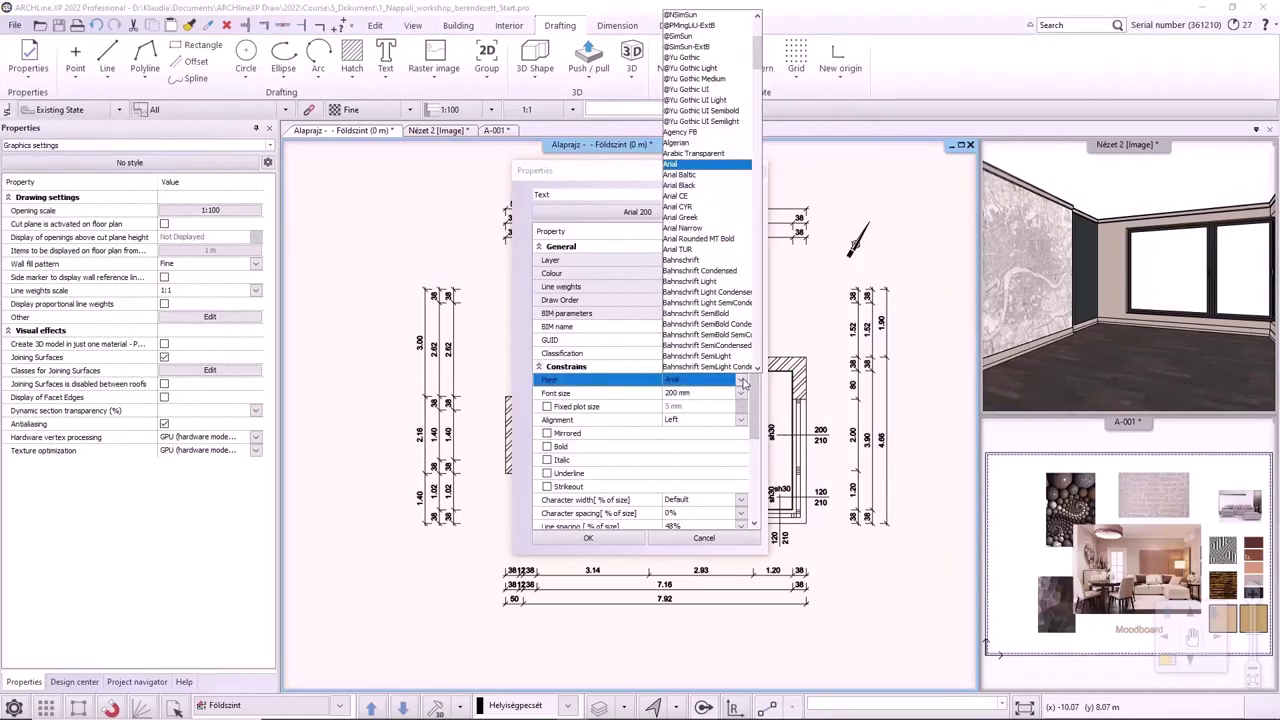
{"action": "scroll", "coordinate": [711, 220], "scroll_direction": "down", "scroll_amount": 3}
{"action": "scroll", "coordinate": [711, 220], "scroll_direction": "down", "scroll_amount": 15}
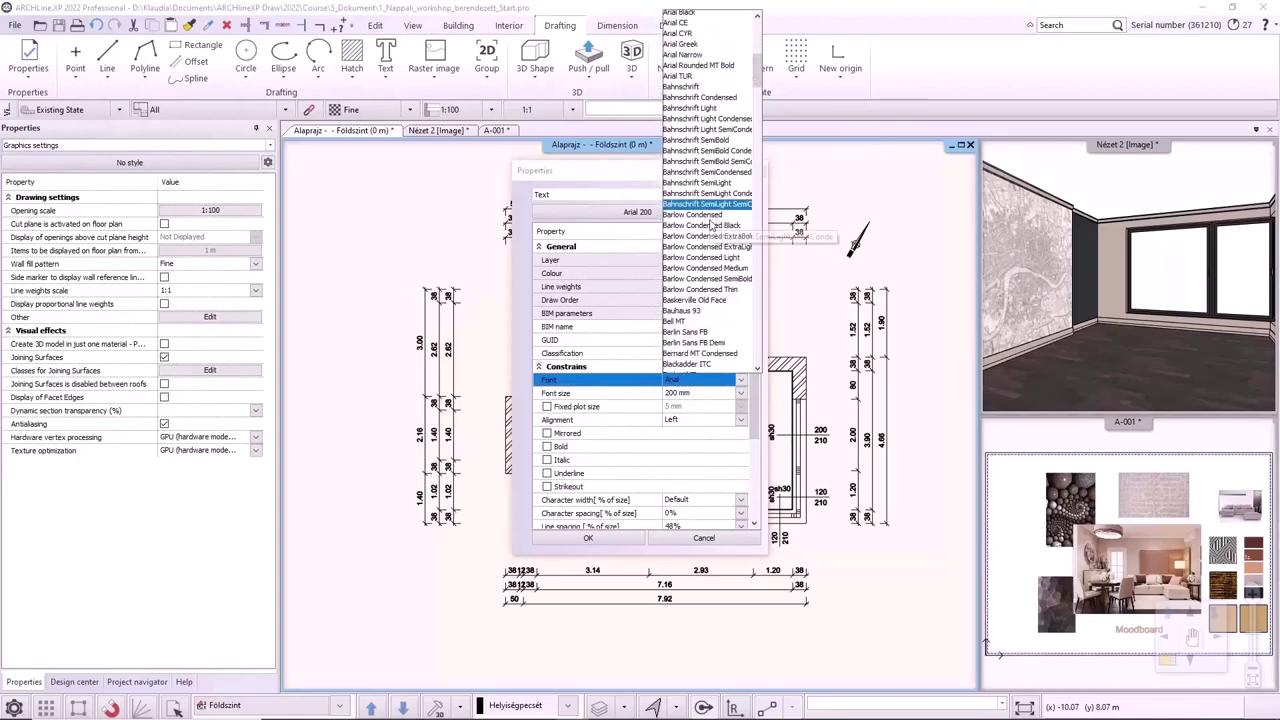
{"action": "left_click_drag", "start_coordinate": [748, 262], "coordinate": [740, 340]}
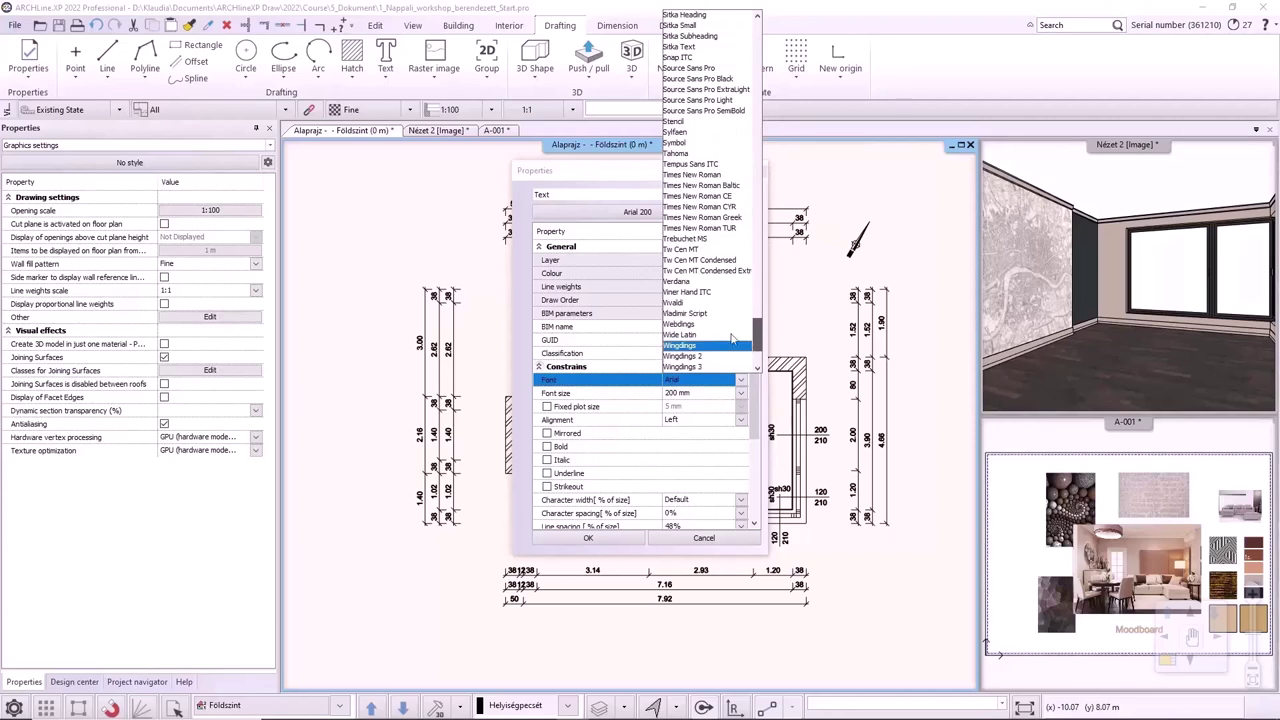
{"action": "left_click", "coordinate": [700, 283]}
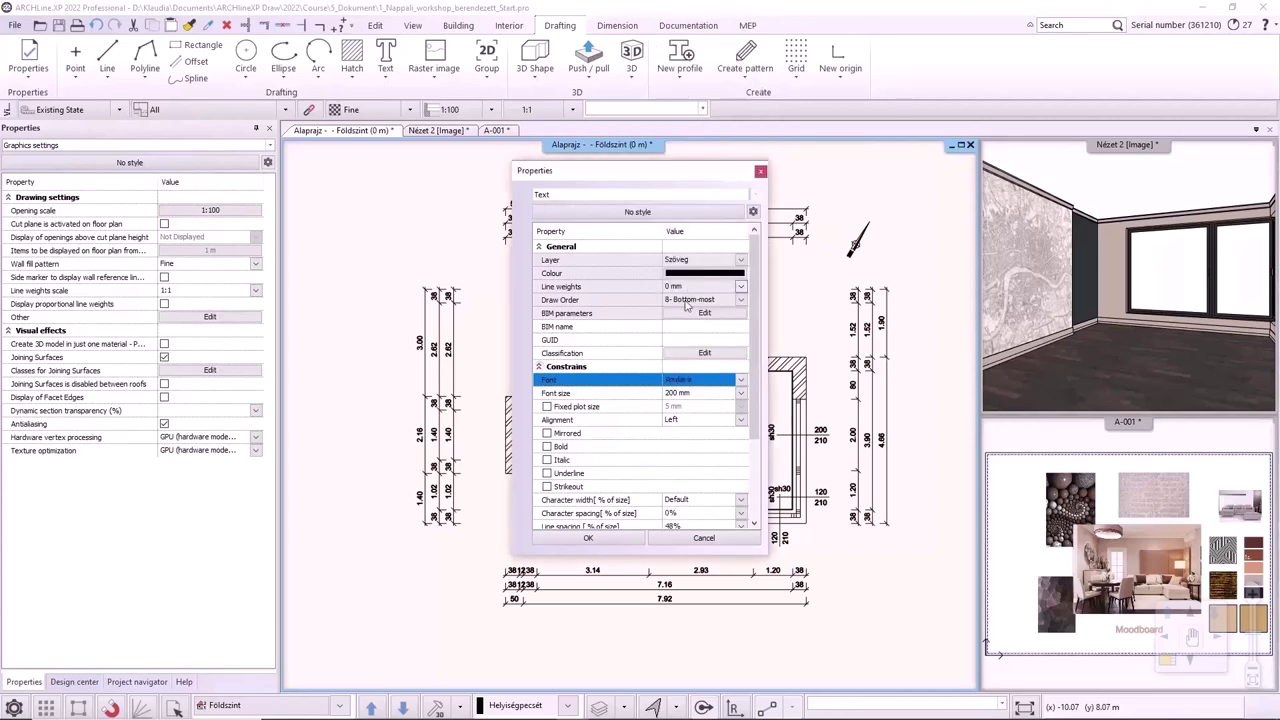
{"action": "left_click", "coordinate": [675, 395]}
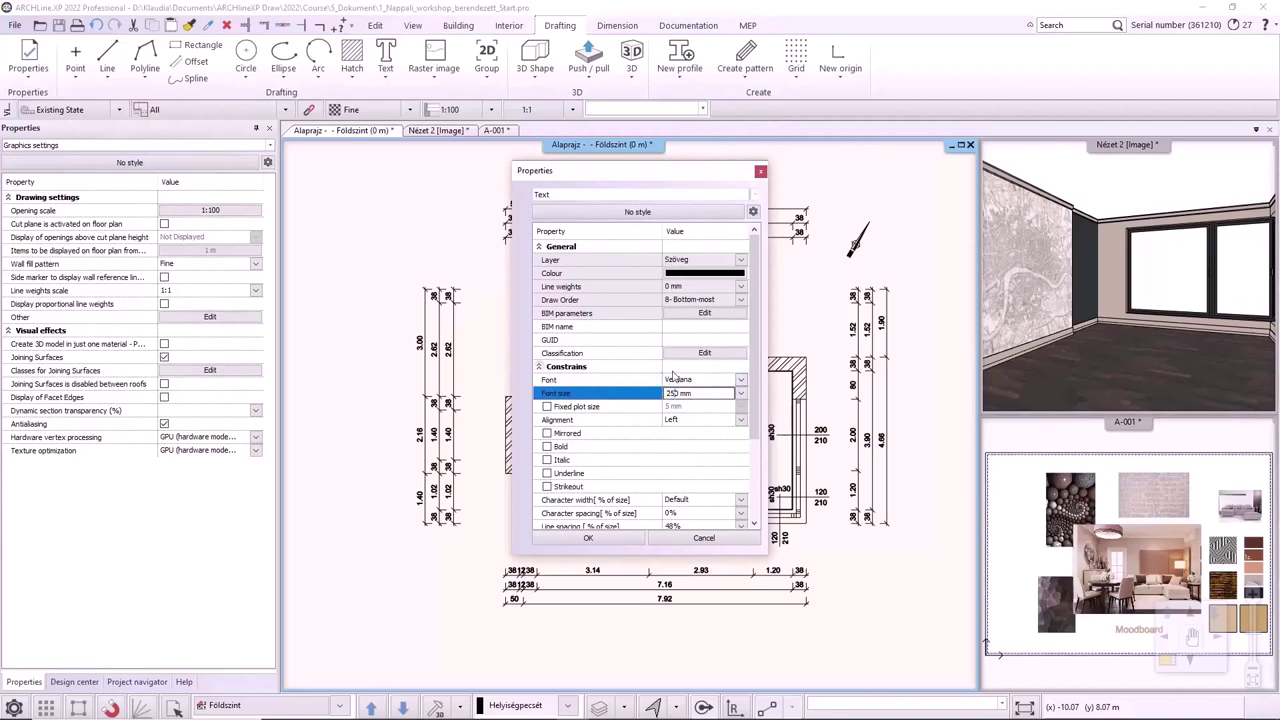
{"action": "left_click", "coordinate": [755, 212]}
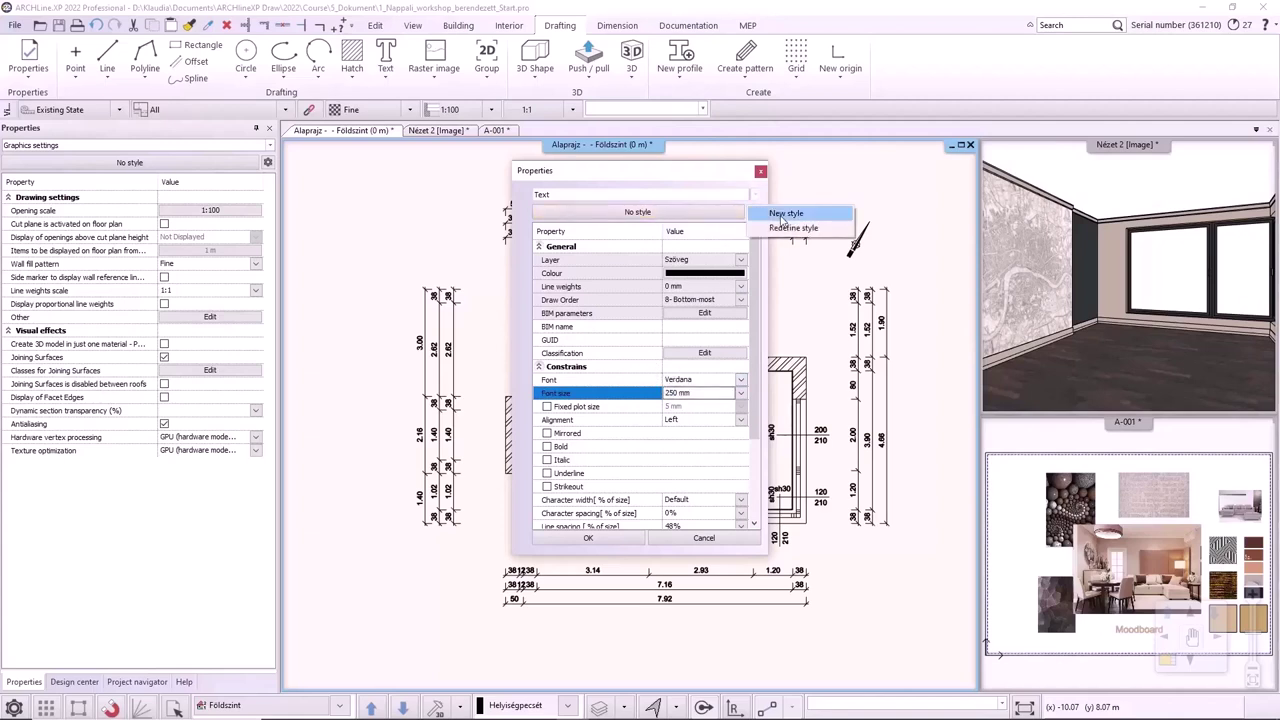
{"action": "left_click", "coordinate": [785, 215]}
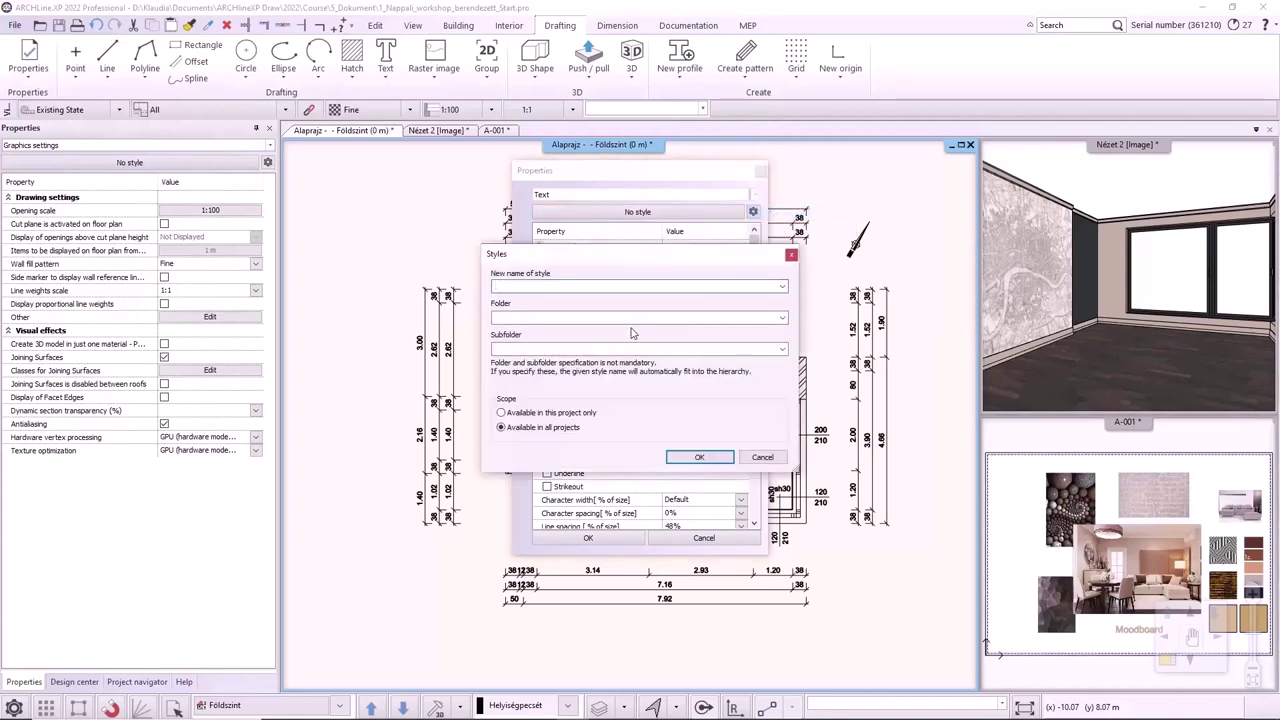
{"action": "type", "text": "Verdana 250"}
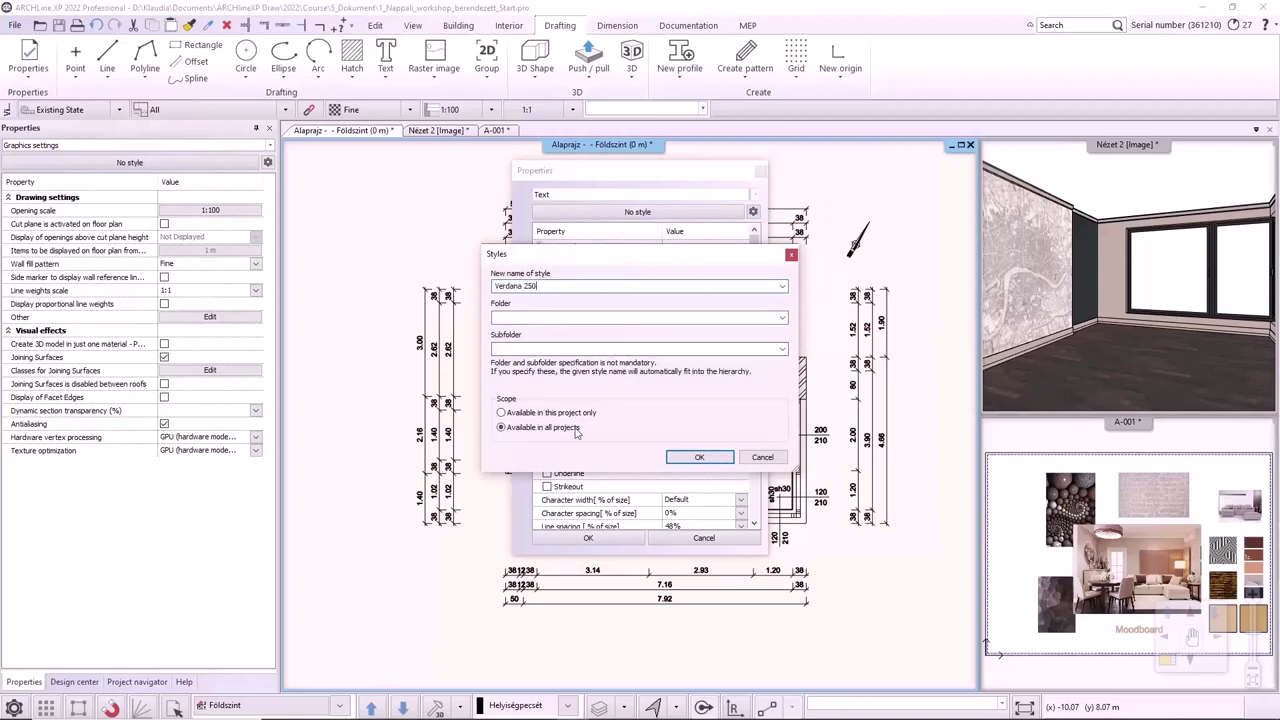
{"action": "left_click", "coordinate": [688, 456]}
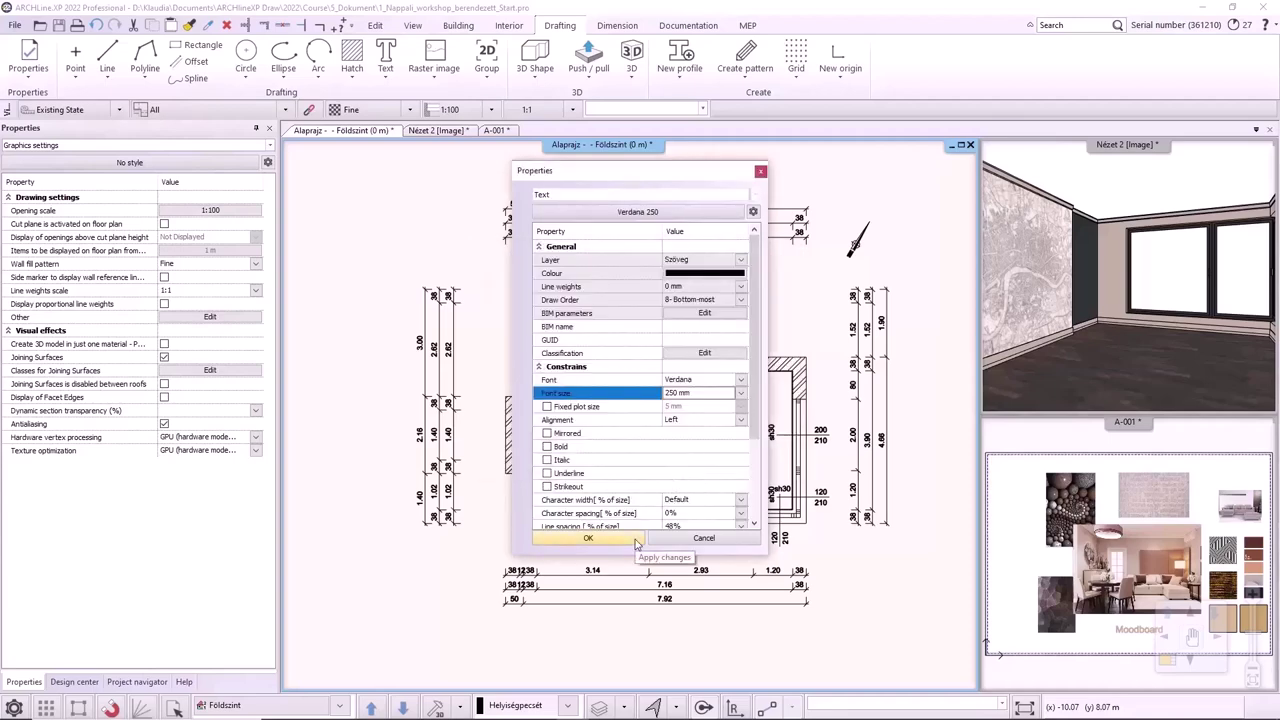
{"action": "left_click", "coordinate": [636, 541]}
Set the Livingroom room name text style to Verdana 250.
{"action": "left_click", "coordinate": [722, 432]}
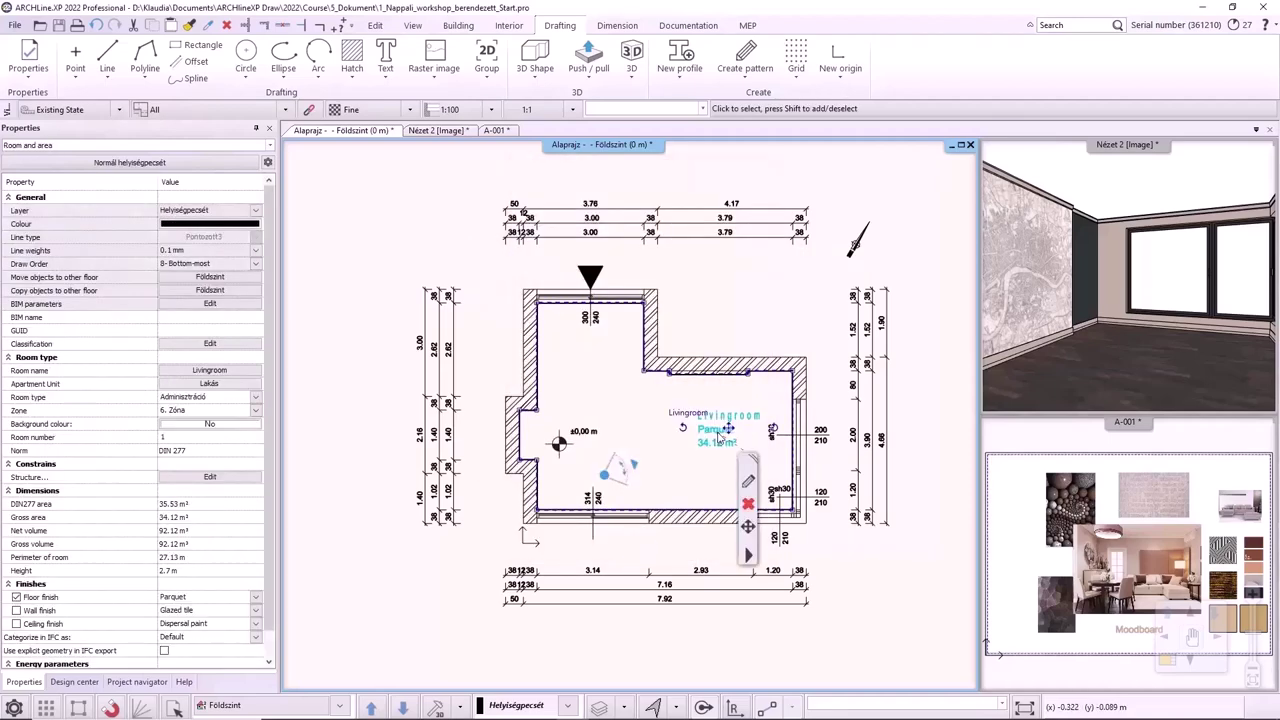
{"action": "double_click", "coordinate": [745, 486]}
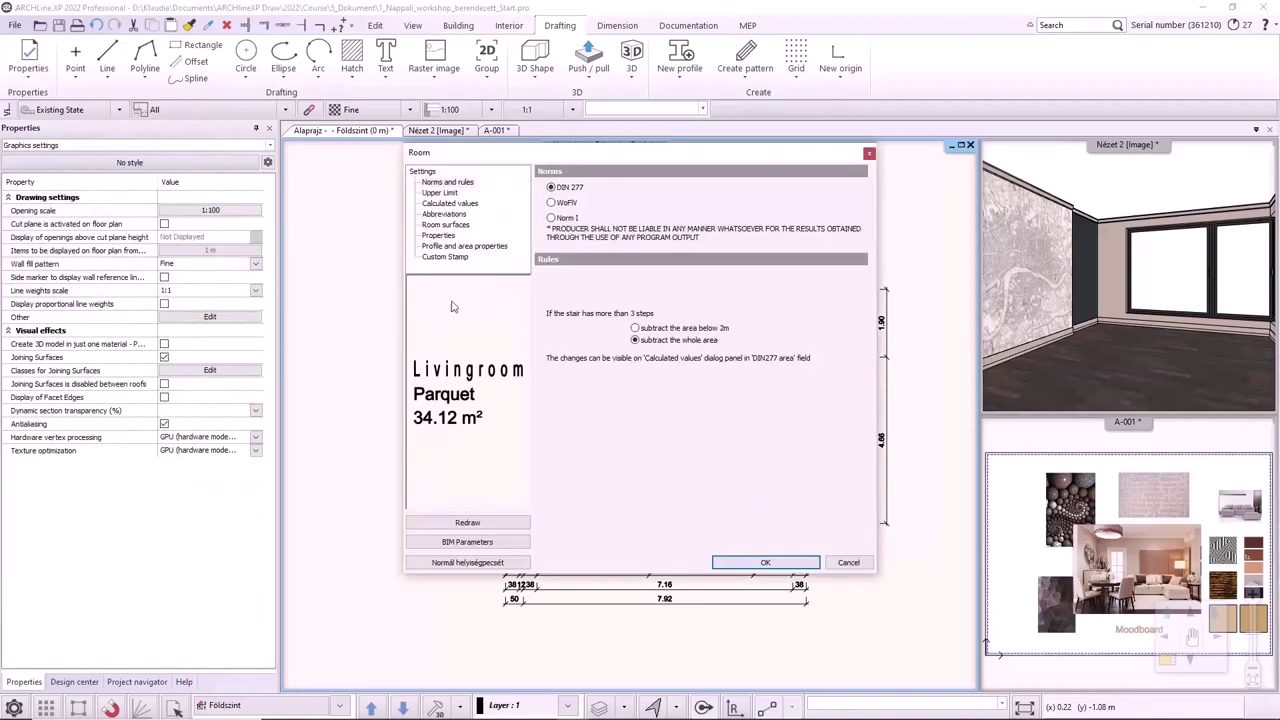
{"action": "left_click", "coordinate": [444, 236]}
{"action": "left_click", "coordinate": [847, 265]}
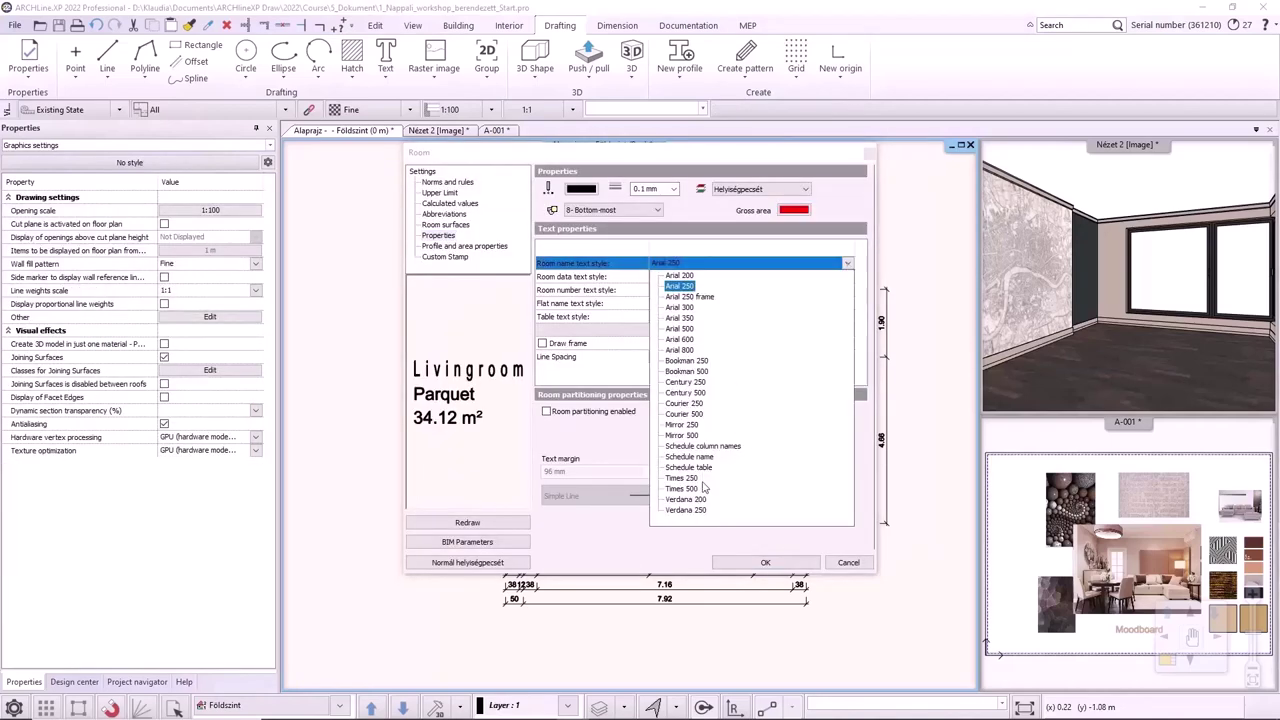
{"action": "left_click", "coordinate": [688, 510]}
{"action": "left_click", "coordinate": [748, 562]}
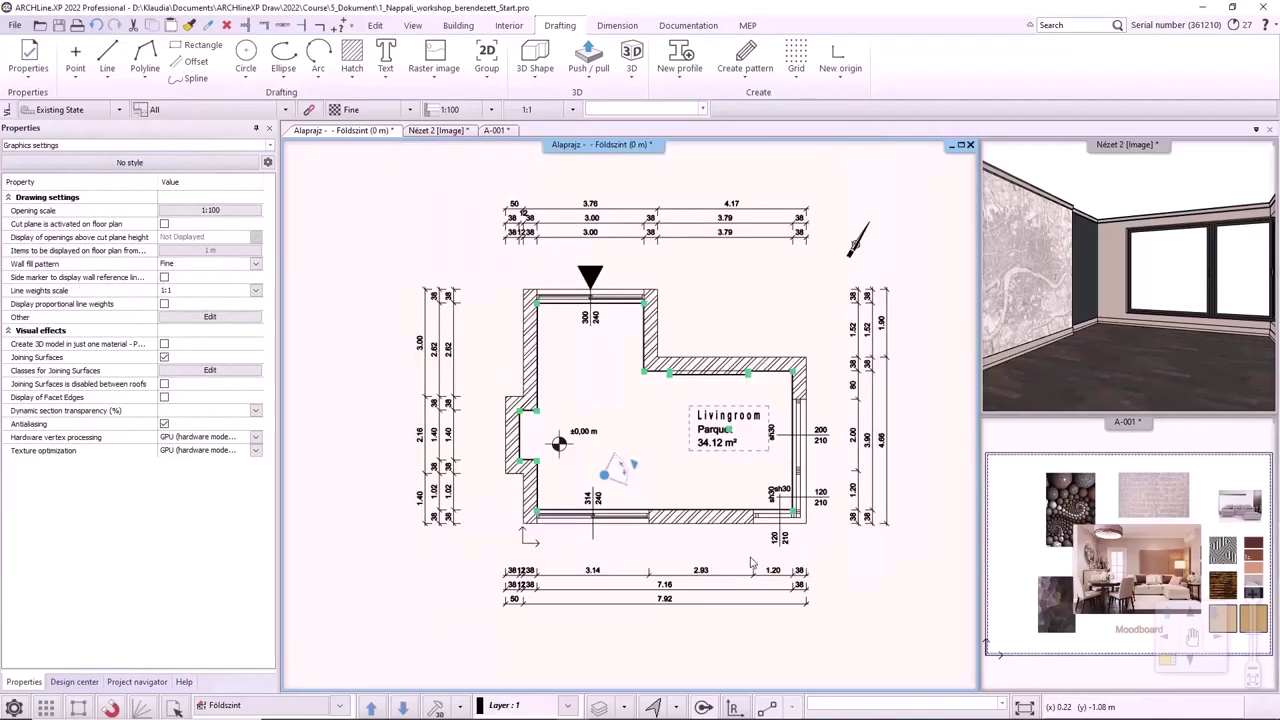
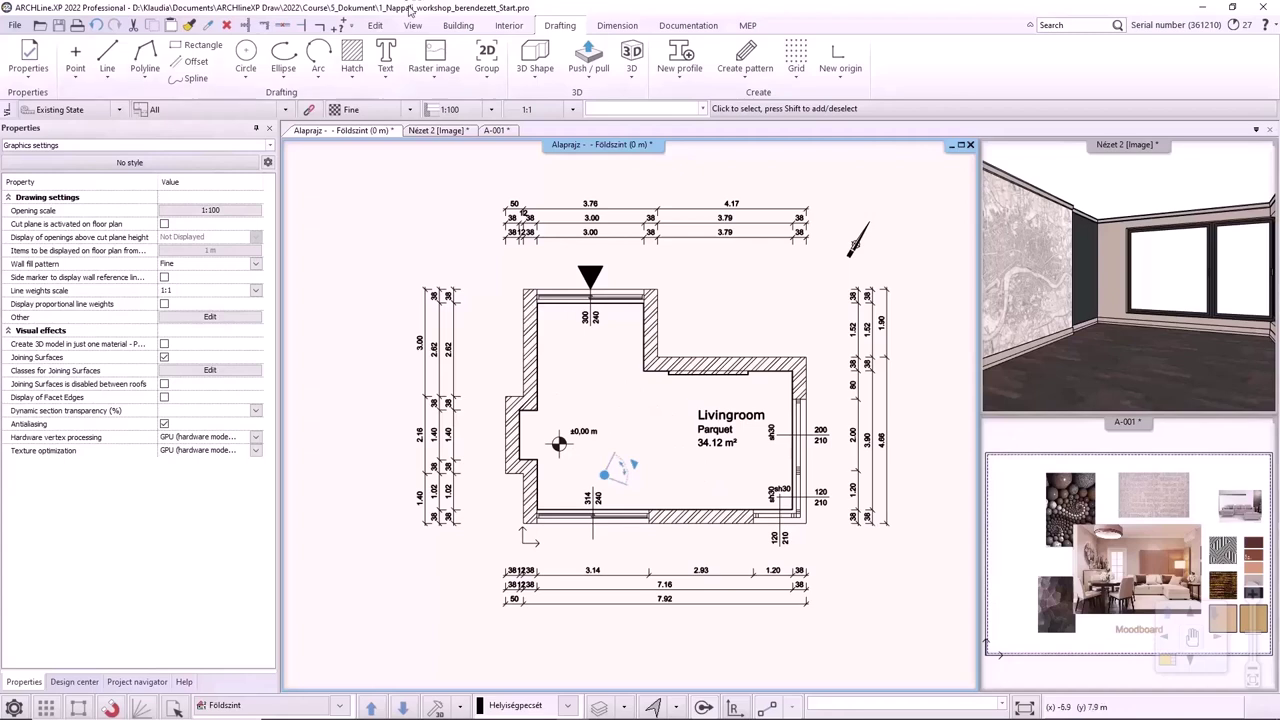
Draw a room separation line between the lower and upper walls, splitting the living room into 18.64 m² and 15.48 m² rooms.
{"action": "left_click", "coordinate": [458, 25]}
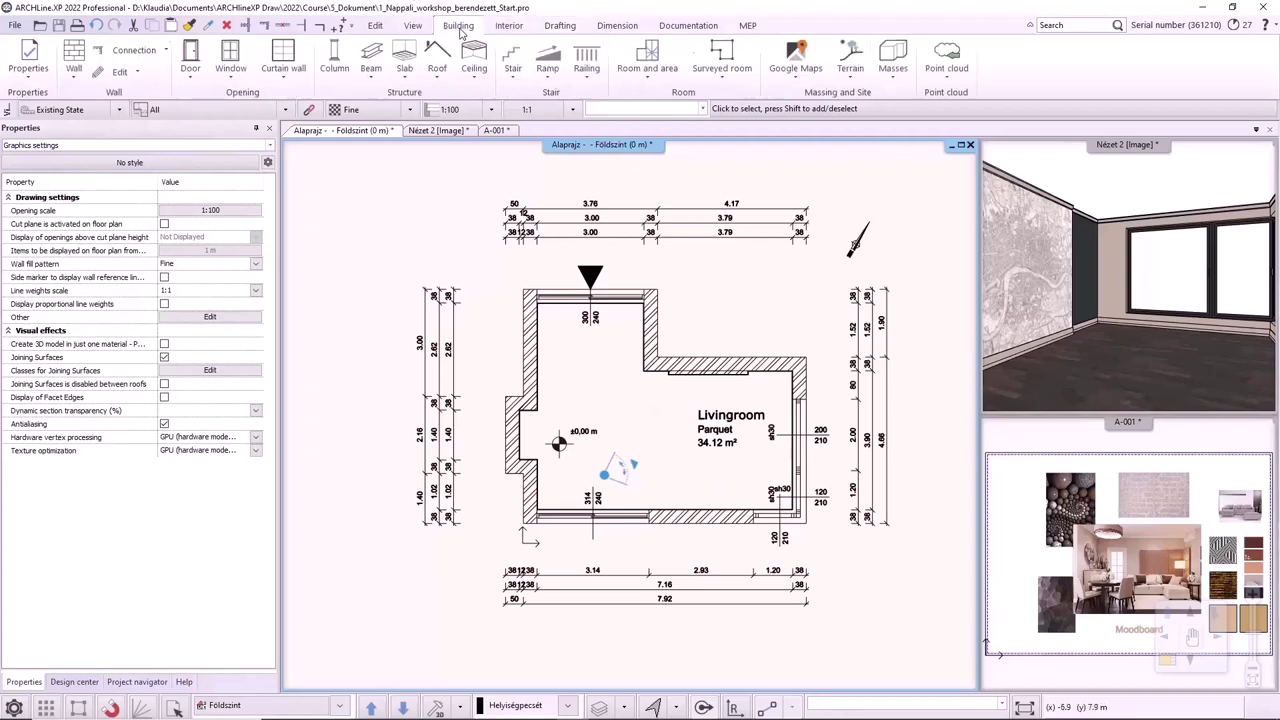
{"action": "left_click", "coordinate": [658, 83]}
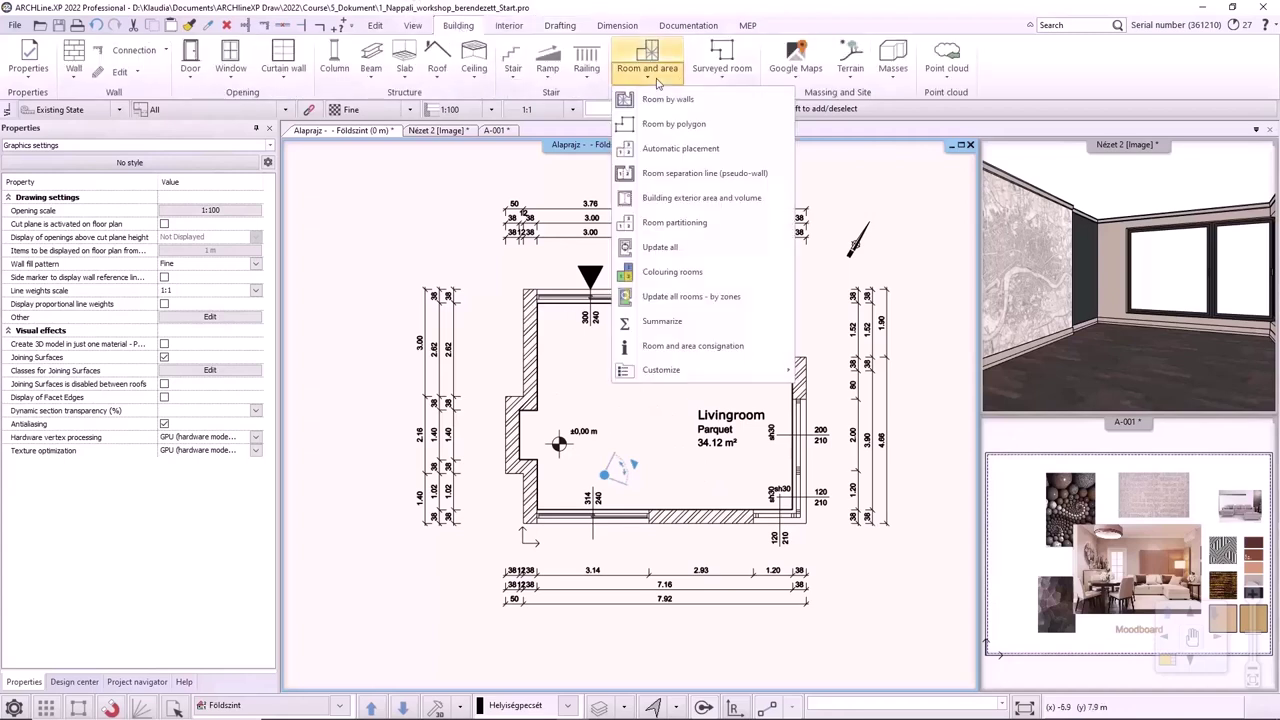
{"action": "left_click", "coordinate": [680, 173]}
{"action": "scroll", "coordinate": [590, 450], "scroll_direction": "up", "scroll_amount": 6}
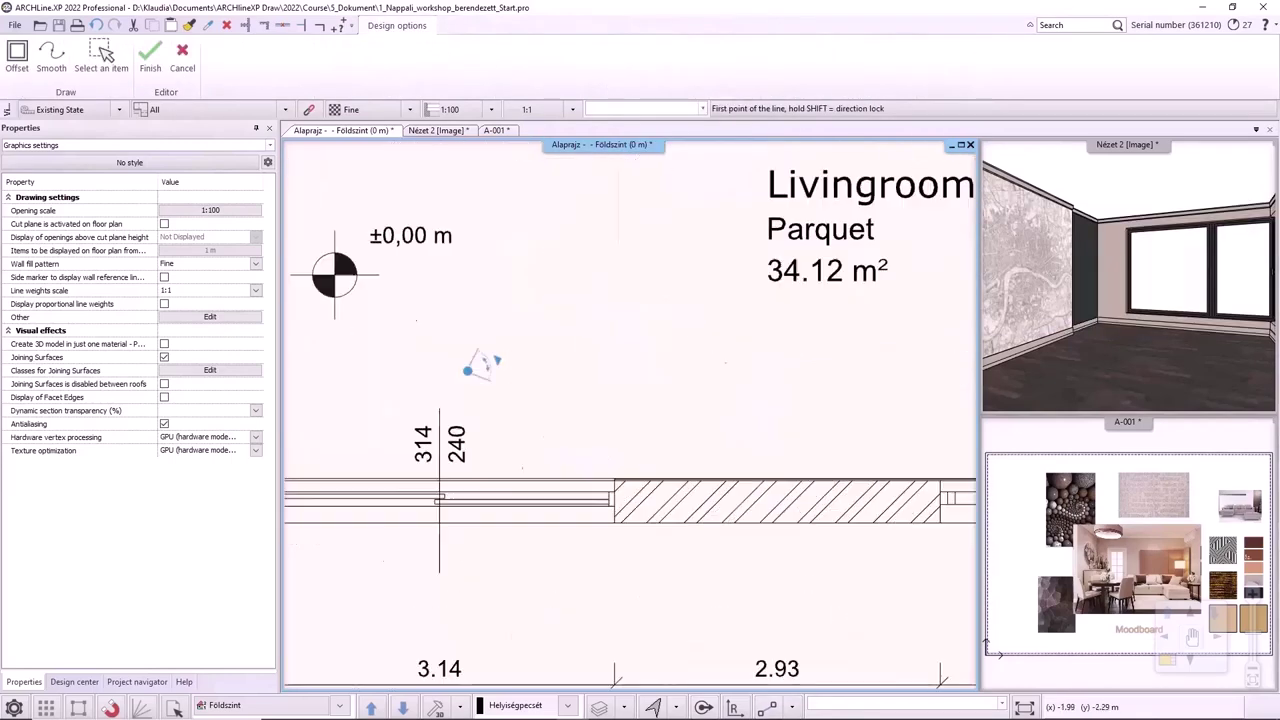
{"action": "left_click", "coordinate": [614, 443]}
{"action": "scroll", "coordinate": [614, 443], "scroll_direction": "down", "scroll_amount": 2}
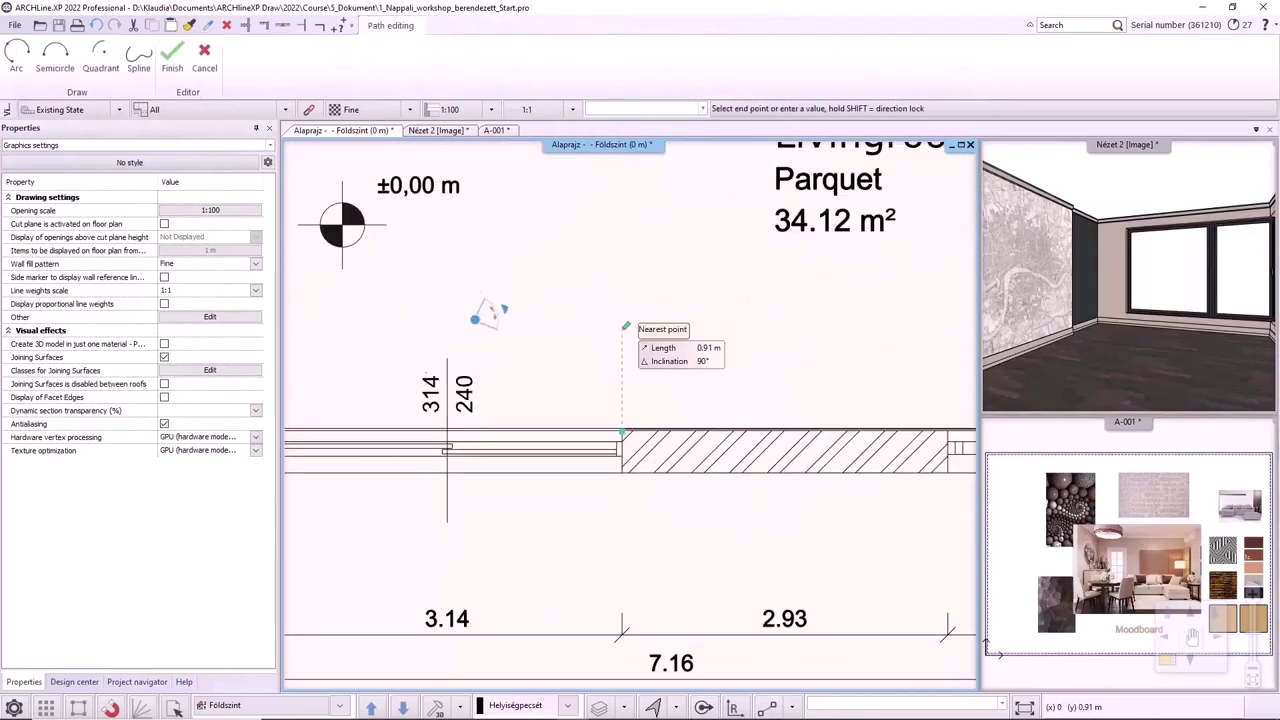
{"action": "middle_click_drag", "start_coordinate": [618, 180], "coordinate": [604, 425]}
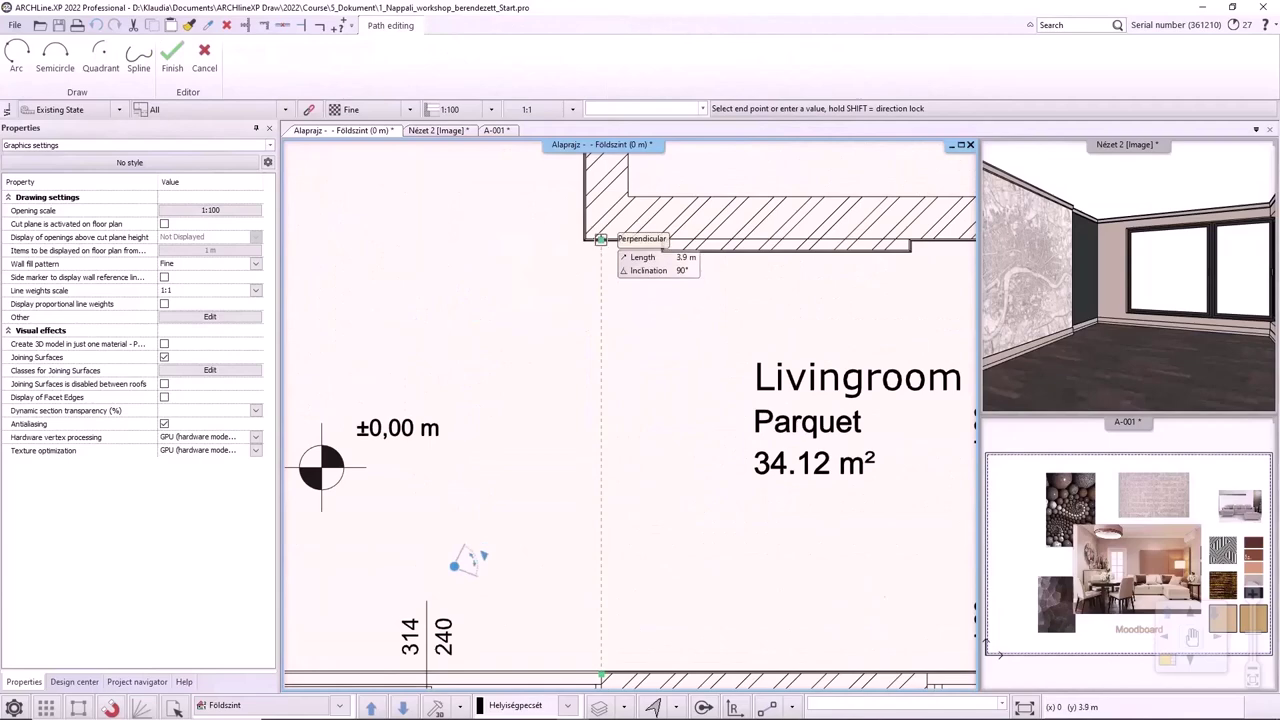
{"action": "scroll", "coordinate": [606, 266], "scroll_direction": "up", "scroll_amount": 3}
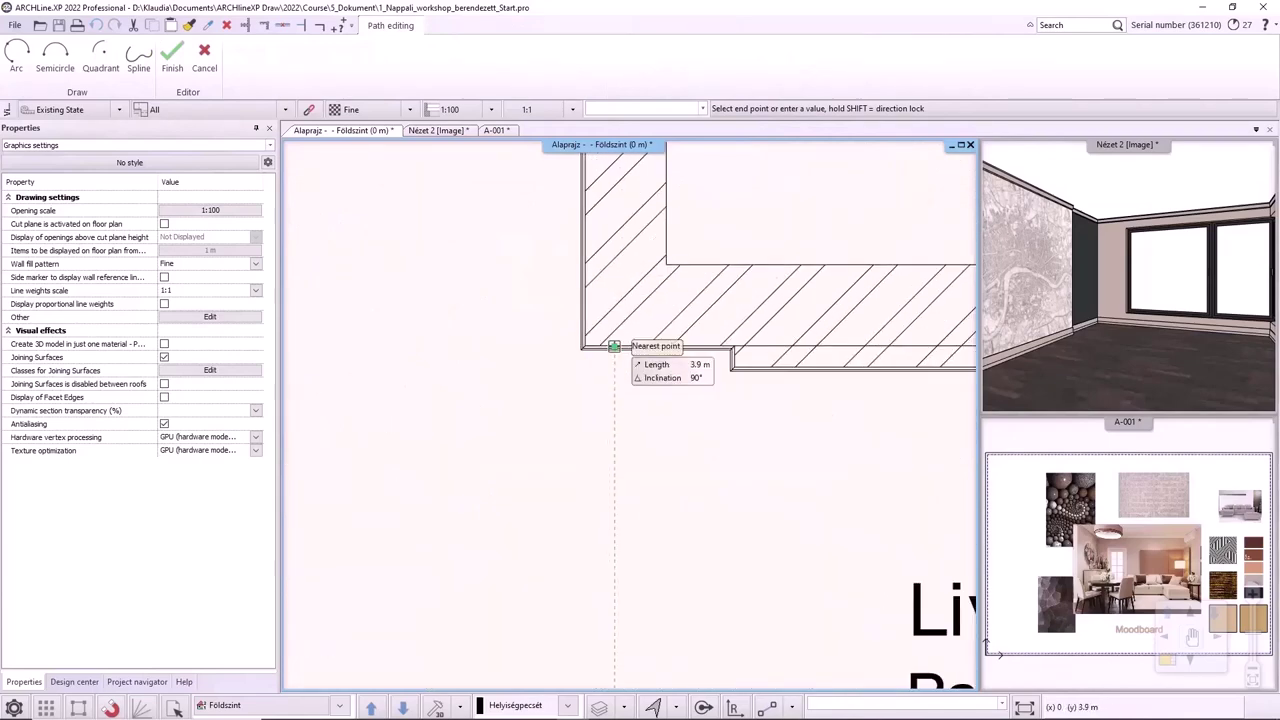
{"action": "left_click", "coordinate": [614, 346]}
{"action": "scroll", "coordinate": [663, 437], "scroll_direction": "down", "scroll_amount": 4}
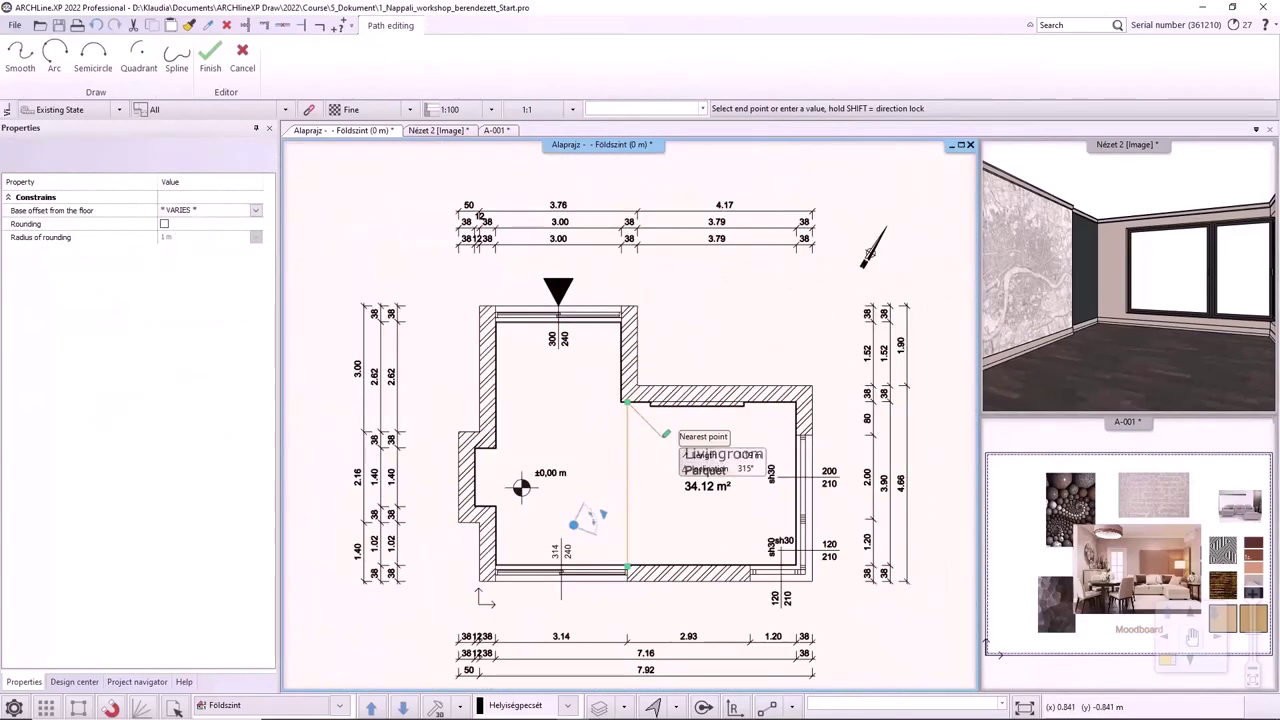
{"action": "key", "text": "Return"}
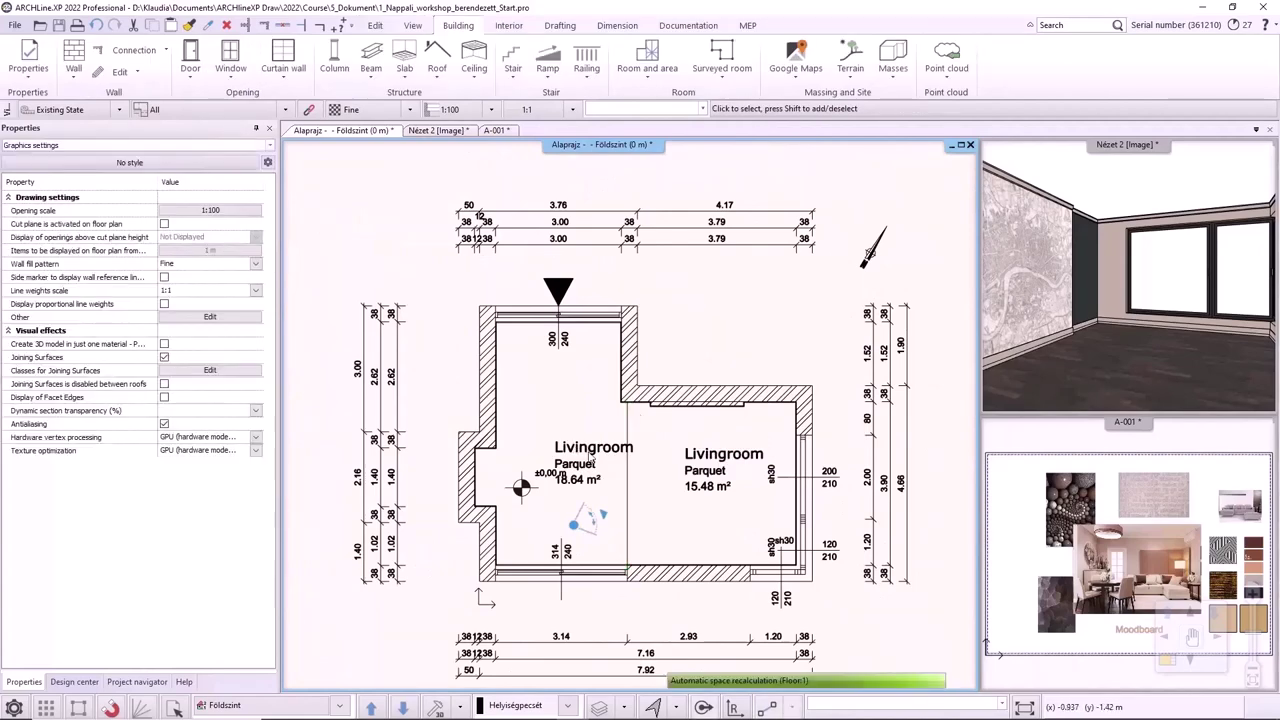
Move the left room's label up and to the left.
{"action": "left_click", "coordinate": [592, 452]}
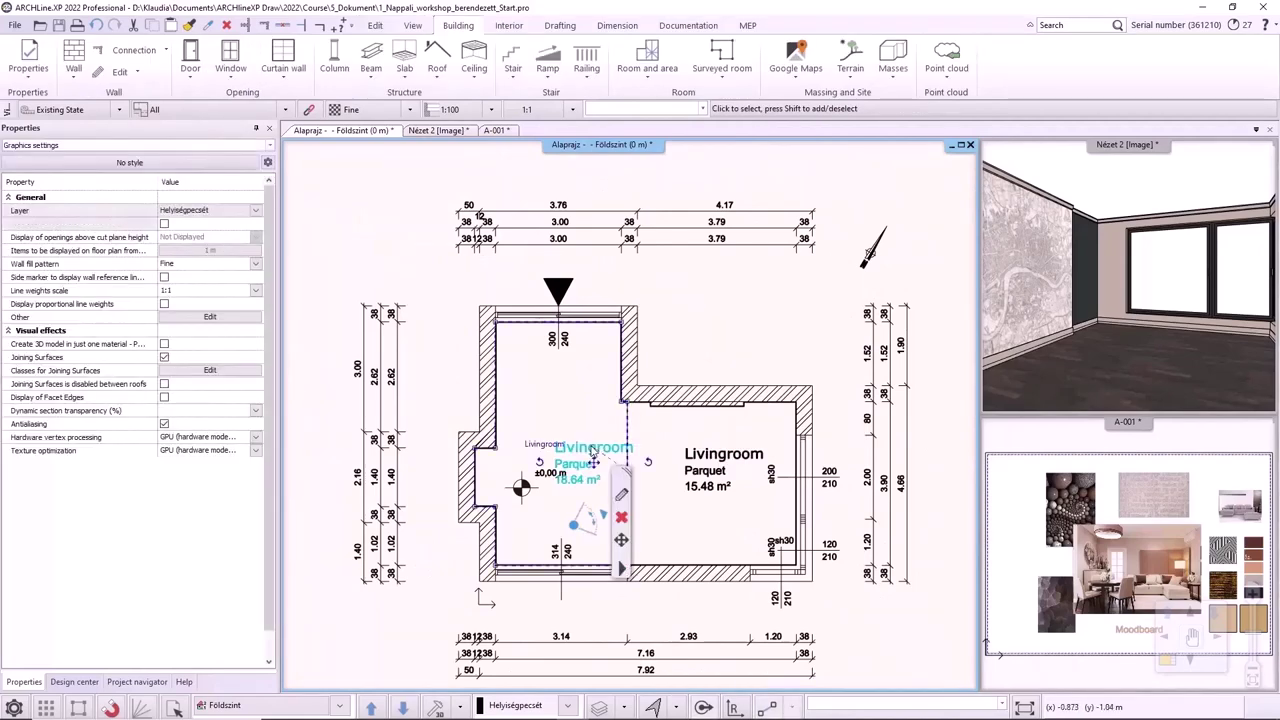
{"action": "right_click", "coordinate": [592, 462]}
{"action": "left_click", "coordinate": [620, 480]}
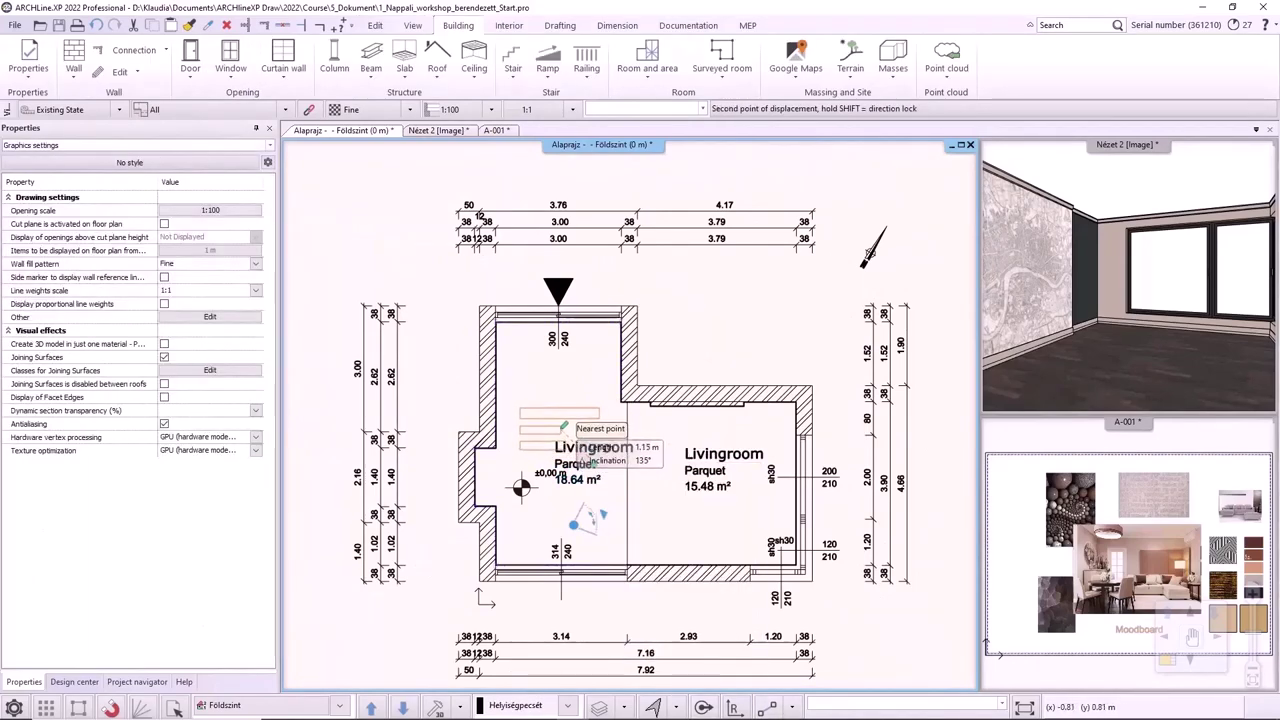
{"action": "left_click", "coordinate": [572, 434]}
Rename the 18.64 m² room to 'Dining room'.
{"action": "scroll", "coordinate": [545, 415], "scroll_direction": "up", "scroll_amount": 2}
{"action": "double_click", "coordinate": [545, 409]}
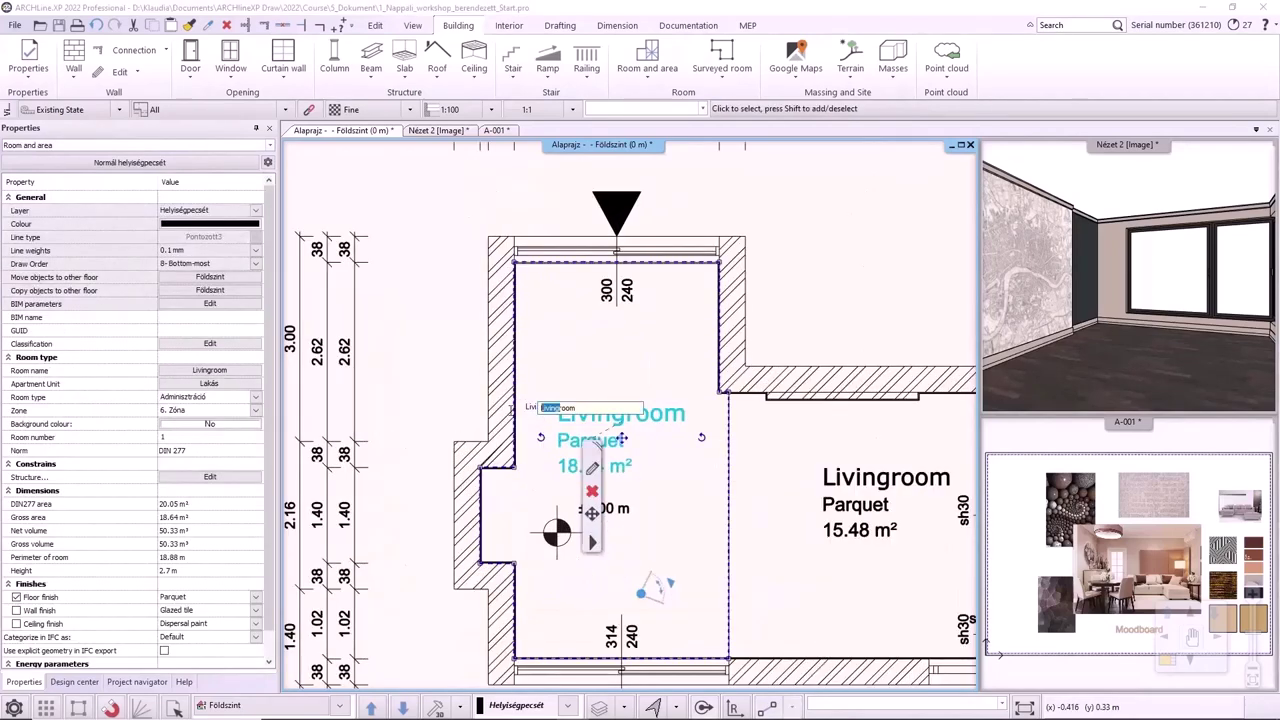
{"action": "type", "text": "Dining room"}
{"action": "key", "text": "Return"}
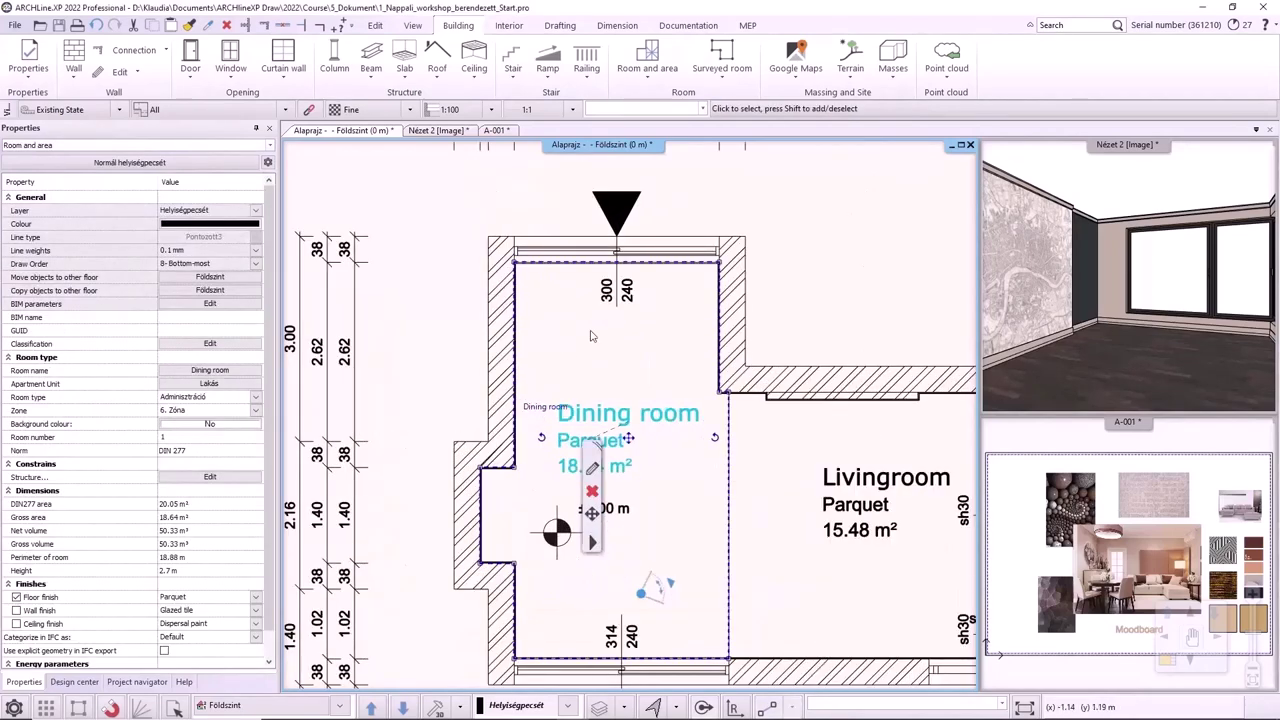
{"action": "key", "text": "Escape"}
{"action": "scroll", "coordinate": [594, 335], "scroll_direction": "down", "scroll_amount": 2}
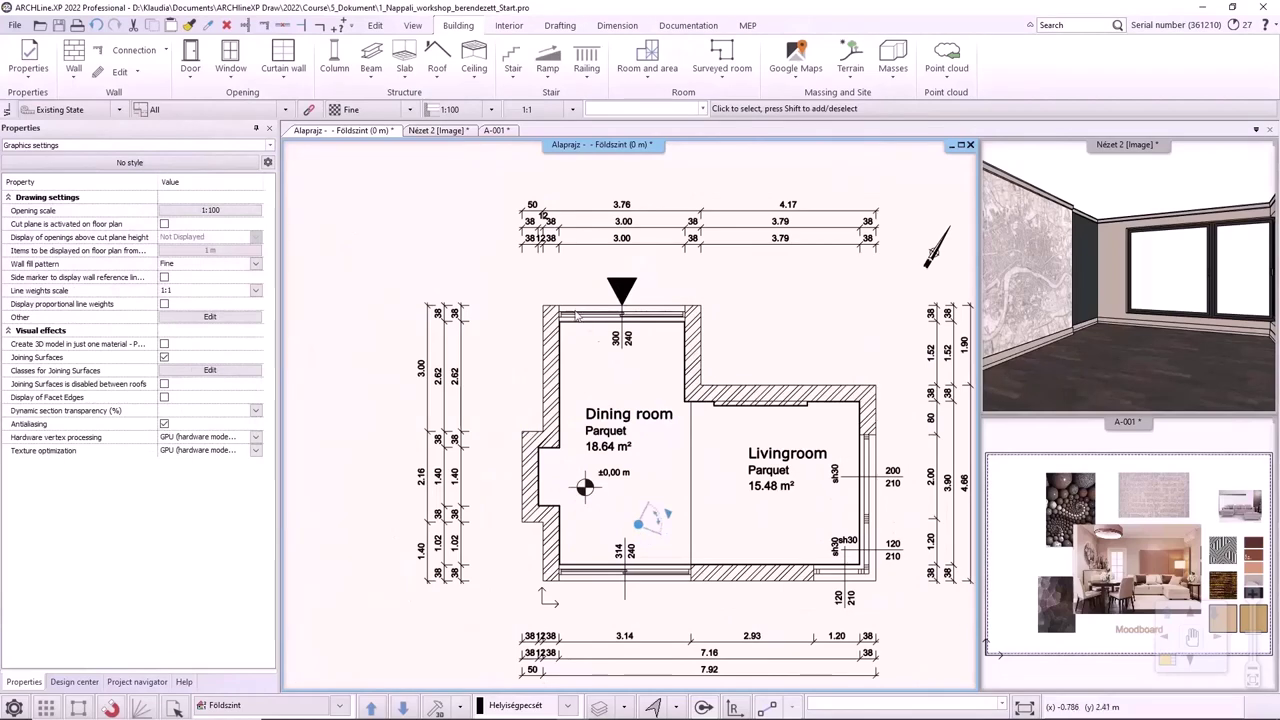
Save the project as 1_Nappali_workshop_berendezett_WS.pro, with WS added to the file name.
{"action": "left_click", "coordinate": [15, 25]}
{"action": "left_click", "coordinate": [47, 120]}
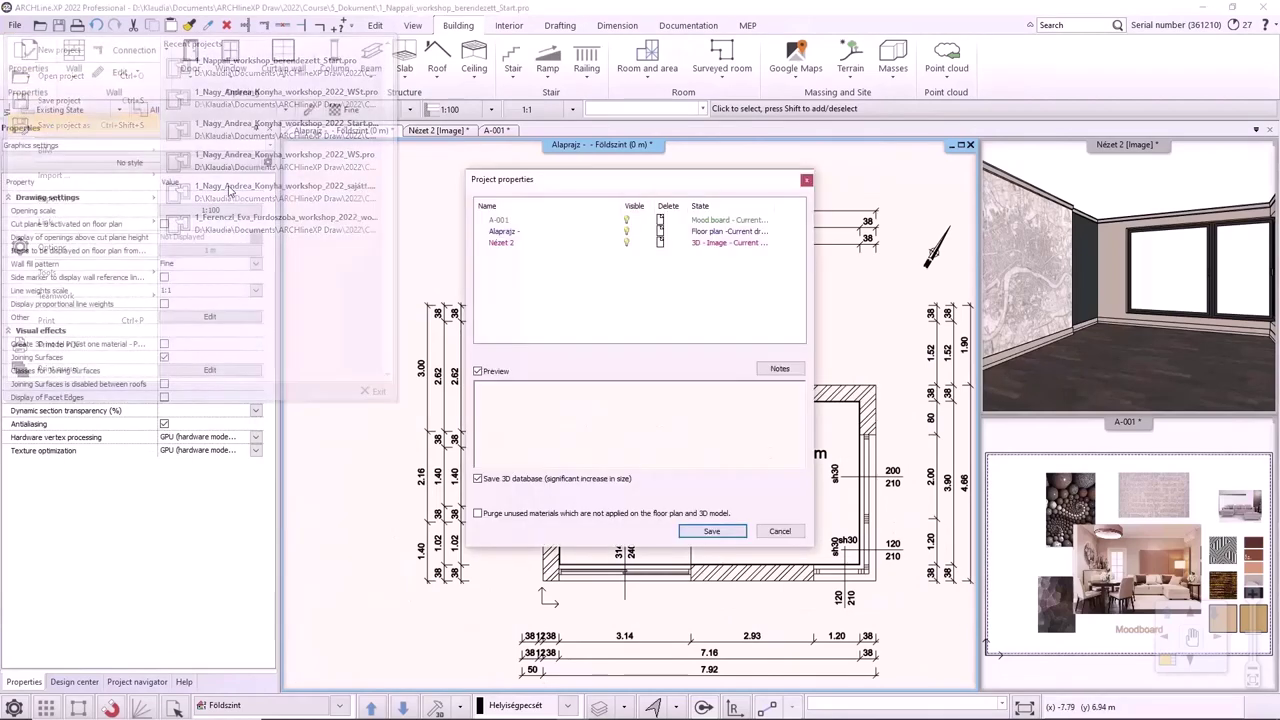
{"action": "left_click", "coordinate": [705, 530]}
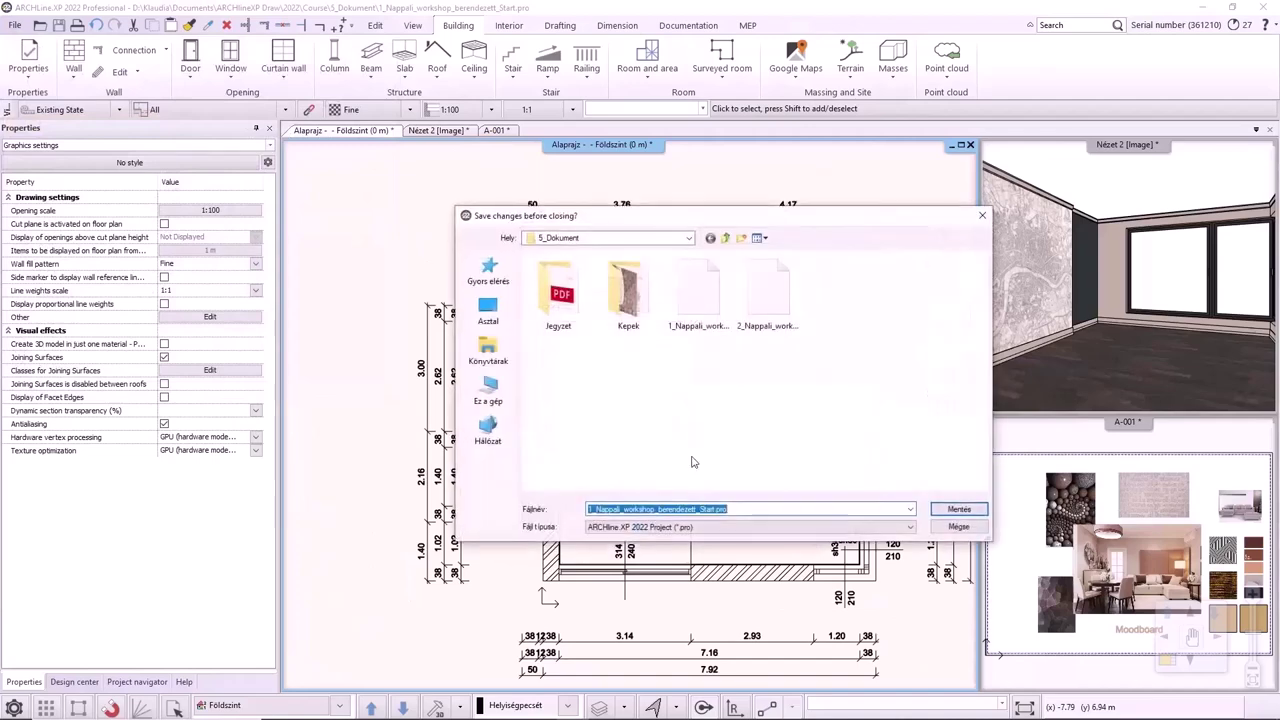
{"action": "left_click", "coordinate": [712, 509]}
{"action": "type", "text": "WS"}
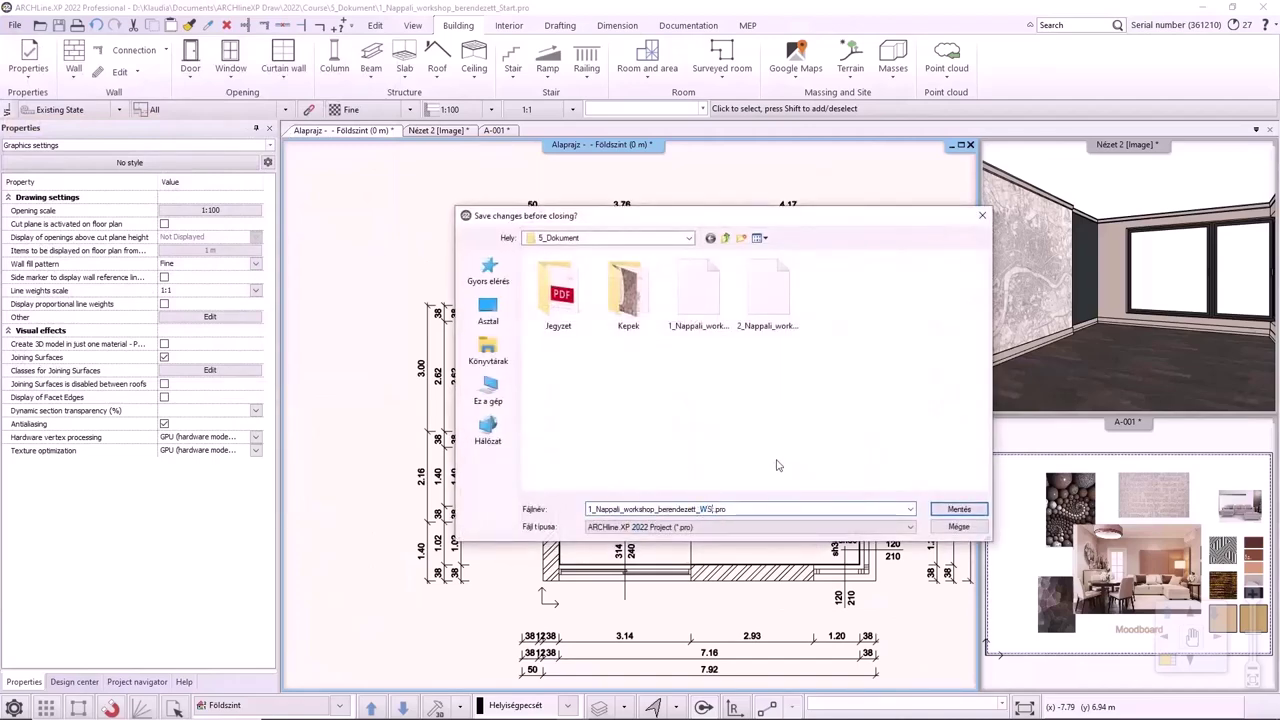
{"action": "key", "text": "Return"}
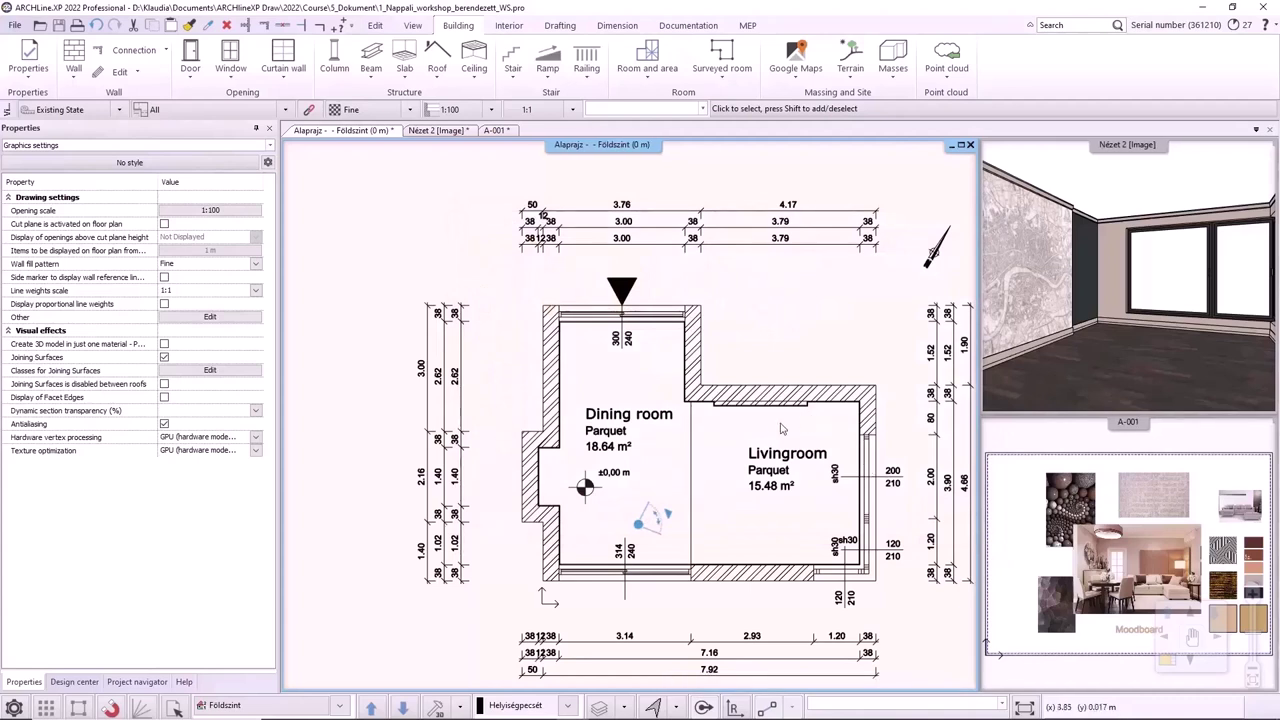
Place the text 'Architectural plan' as a title above the floor plan.
{"action": "left_click", "coordinate": [559, 25]}
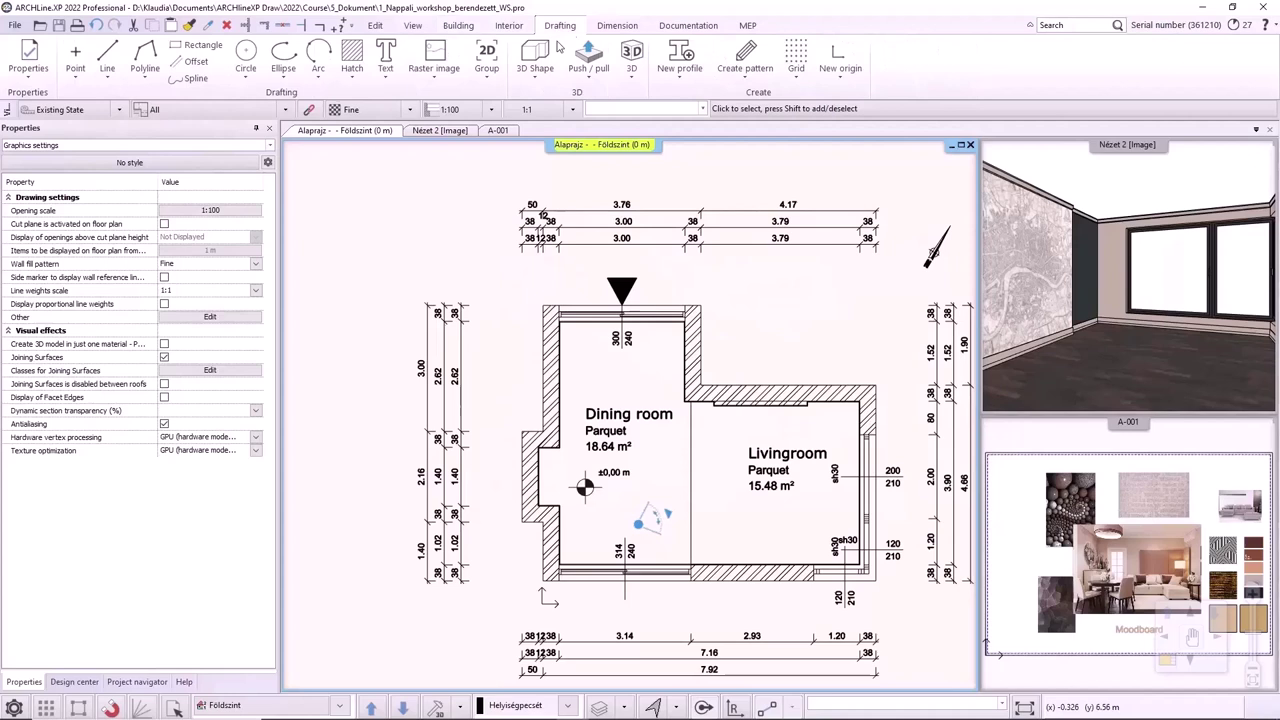
{"action": "left_click", "coordinate": [386, 55]}
{"action": "type", "text": "Ar"}
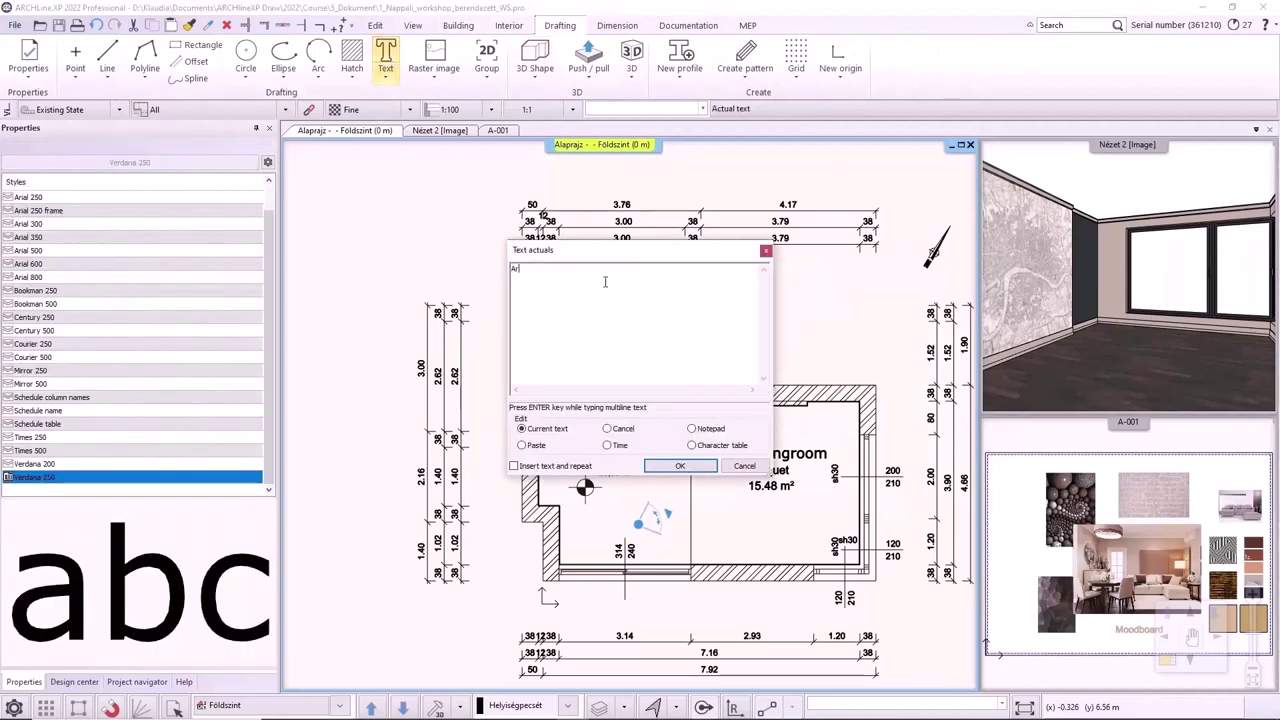
{"action": "type", "text": "chitectural plan"}
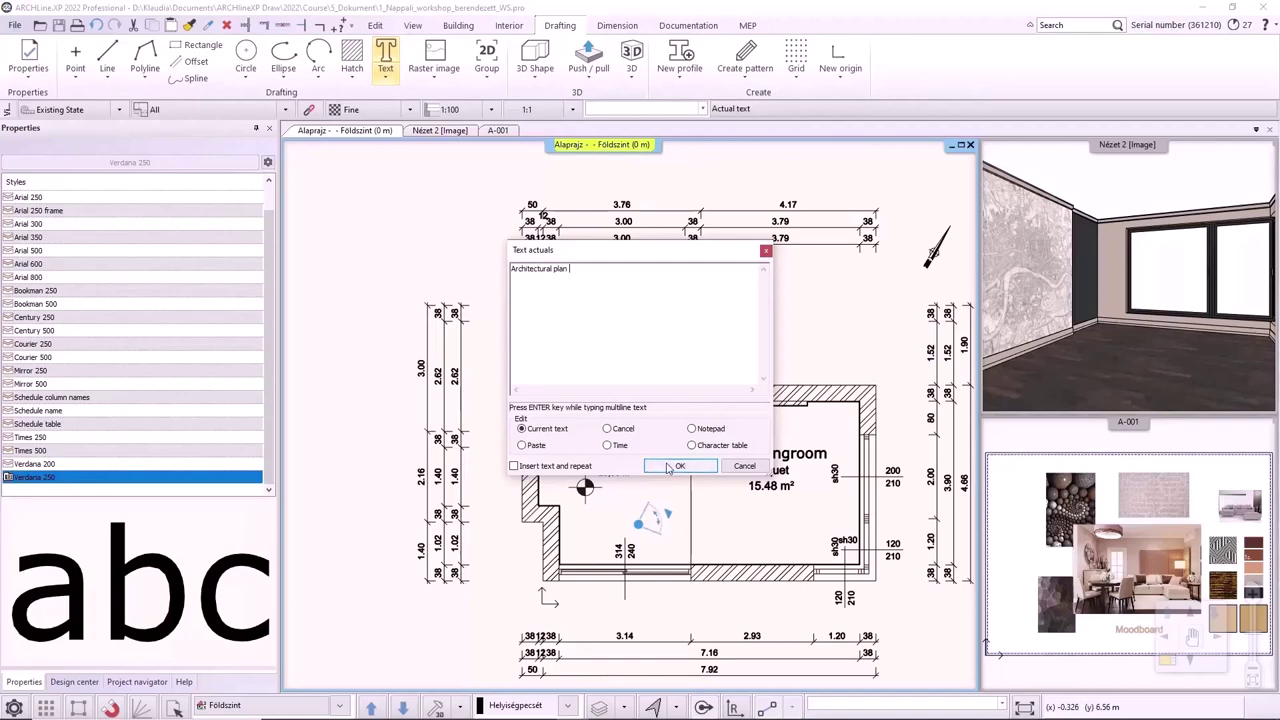
{"action": "left_click", "coordinate": [680, 466]}
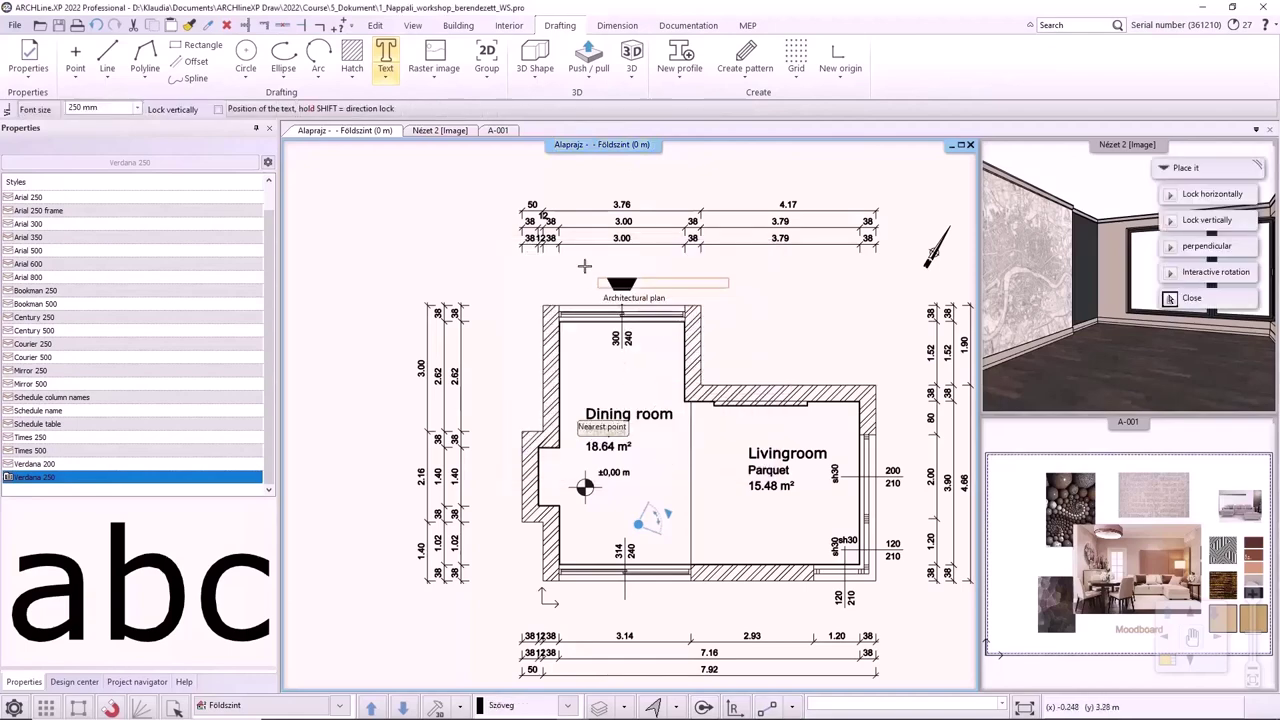
{"action": "left_click", "coordinate": [612, 262]}
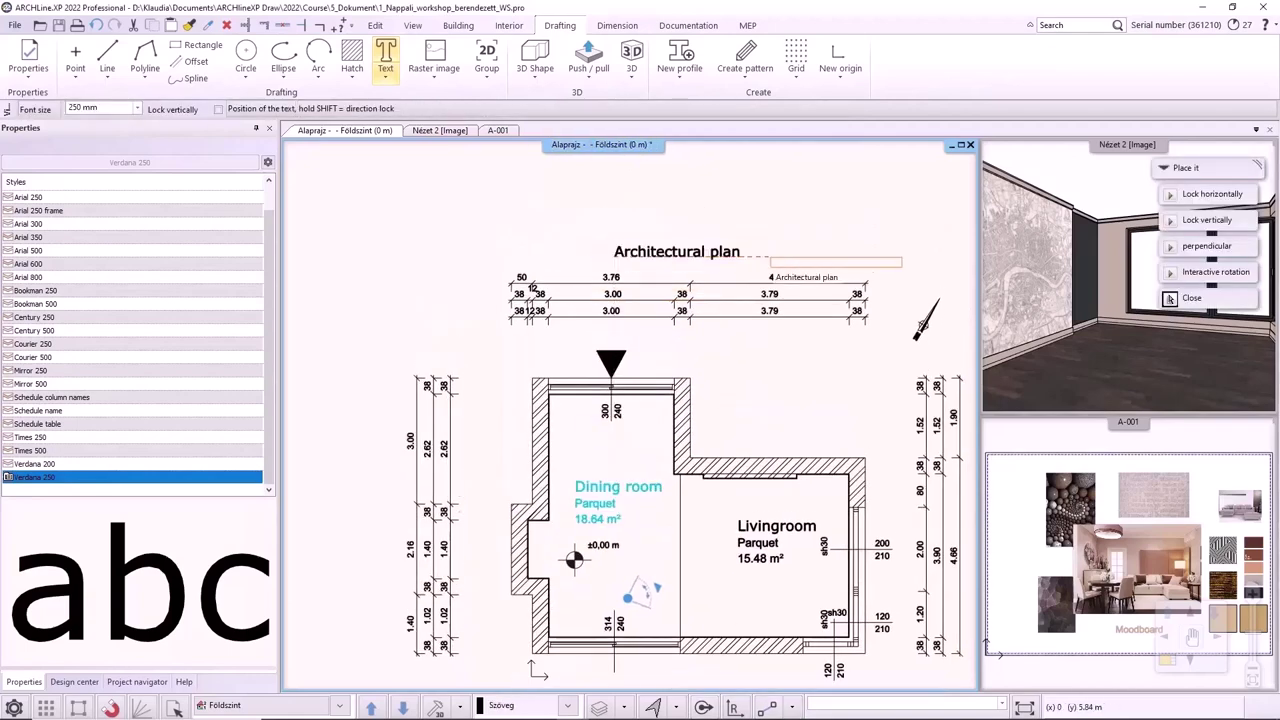
{"action": "scroll", "coordinate": [745, 340], "scroll_direction": "down", "scroll_amount": 2}
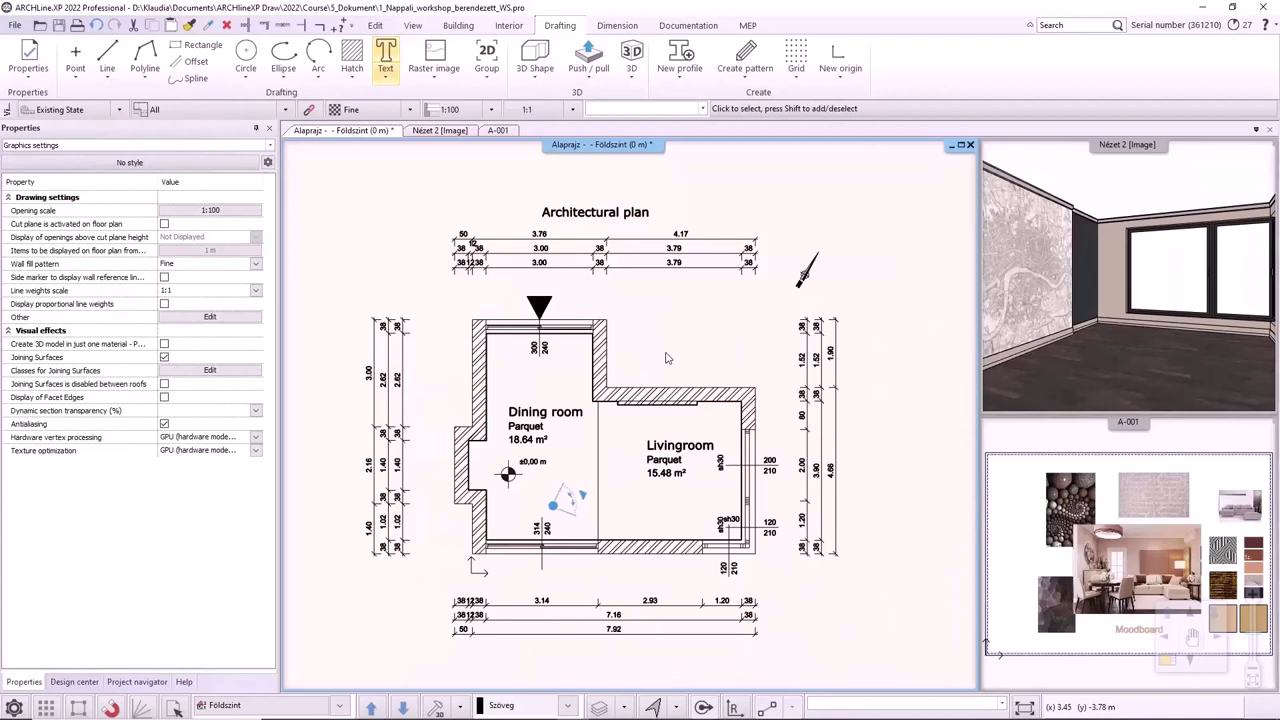
Set up Print to PDF at a 1:50 scale factor with the plot centred.
{"action": "left_click", "coordinate": [15, 24]}
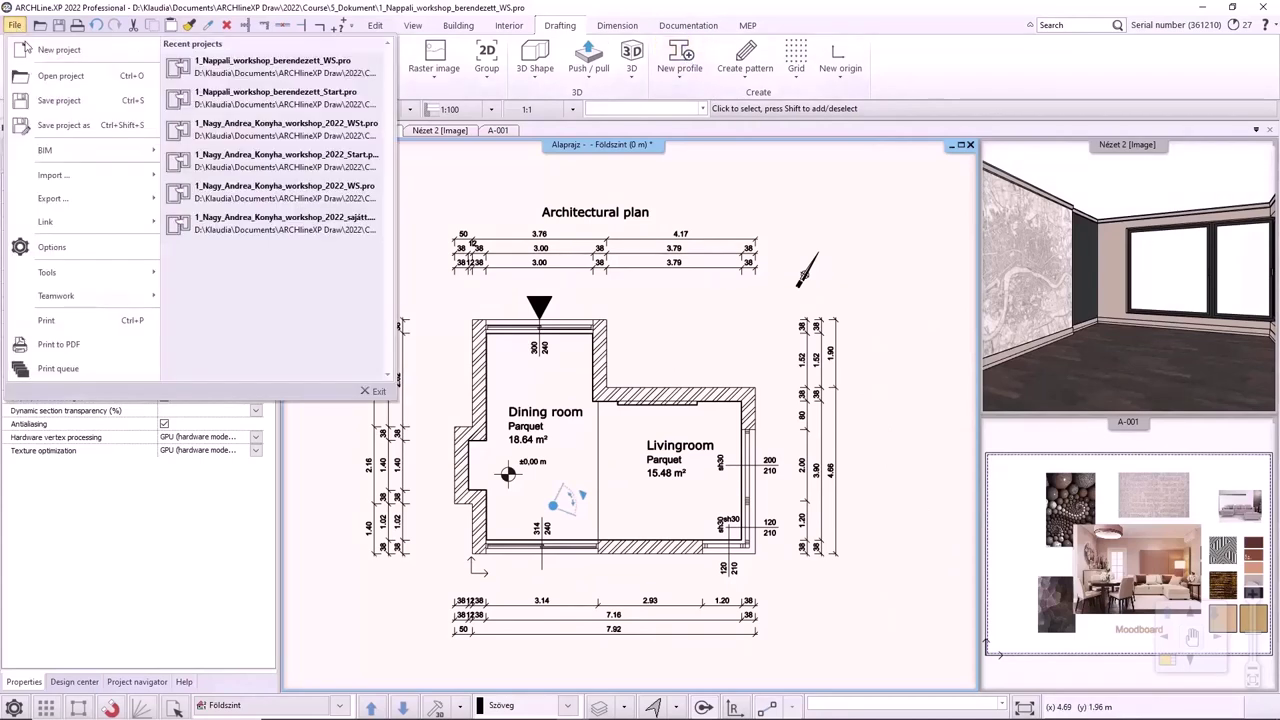
{"action": "left_click", "coordinate": [60, 344]}
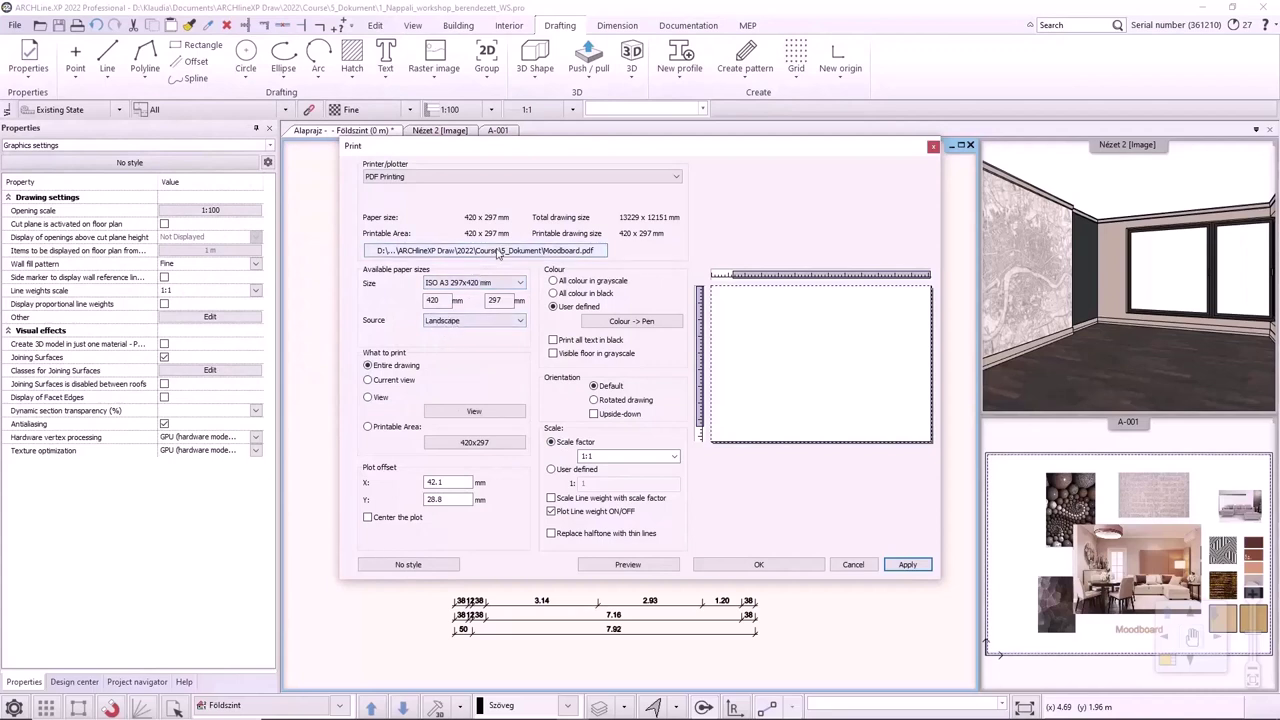
{"action": "left_click", "coordinate": [655, 456]}
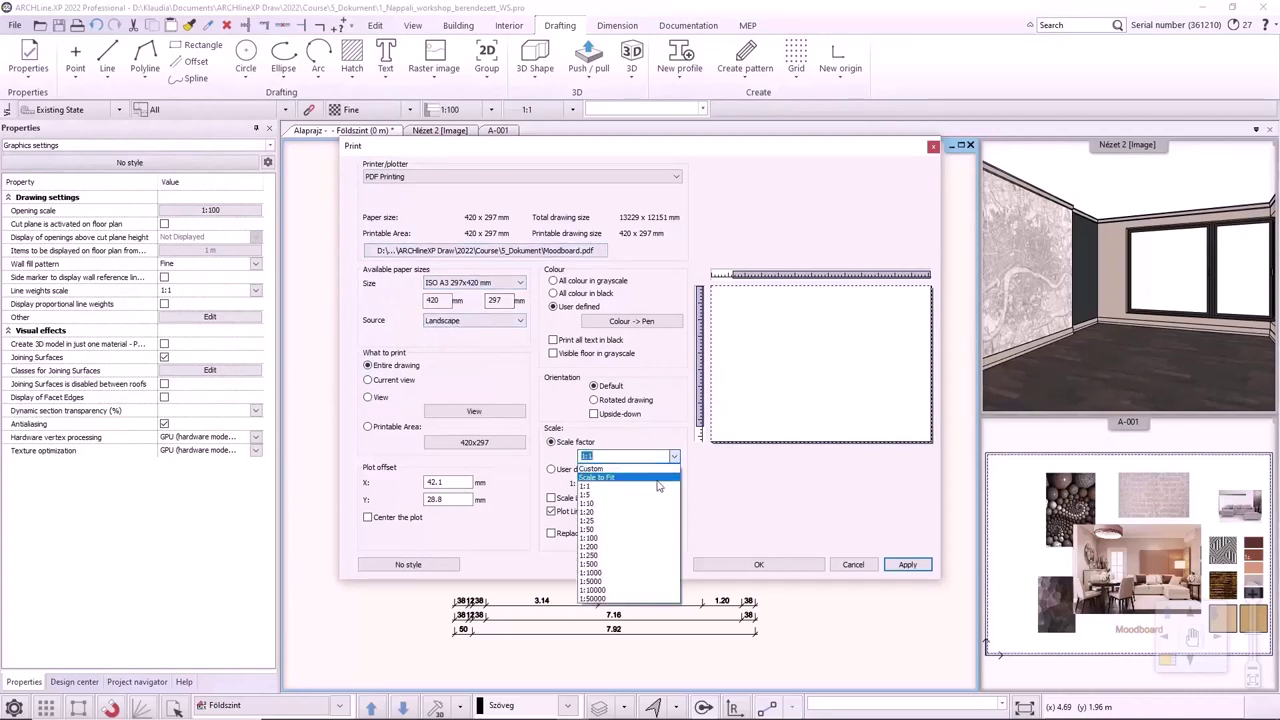
{"action": "left_click", "coordinate": [600, 529]}
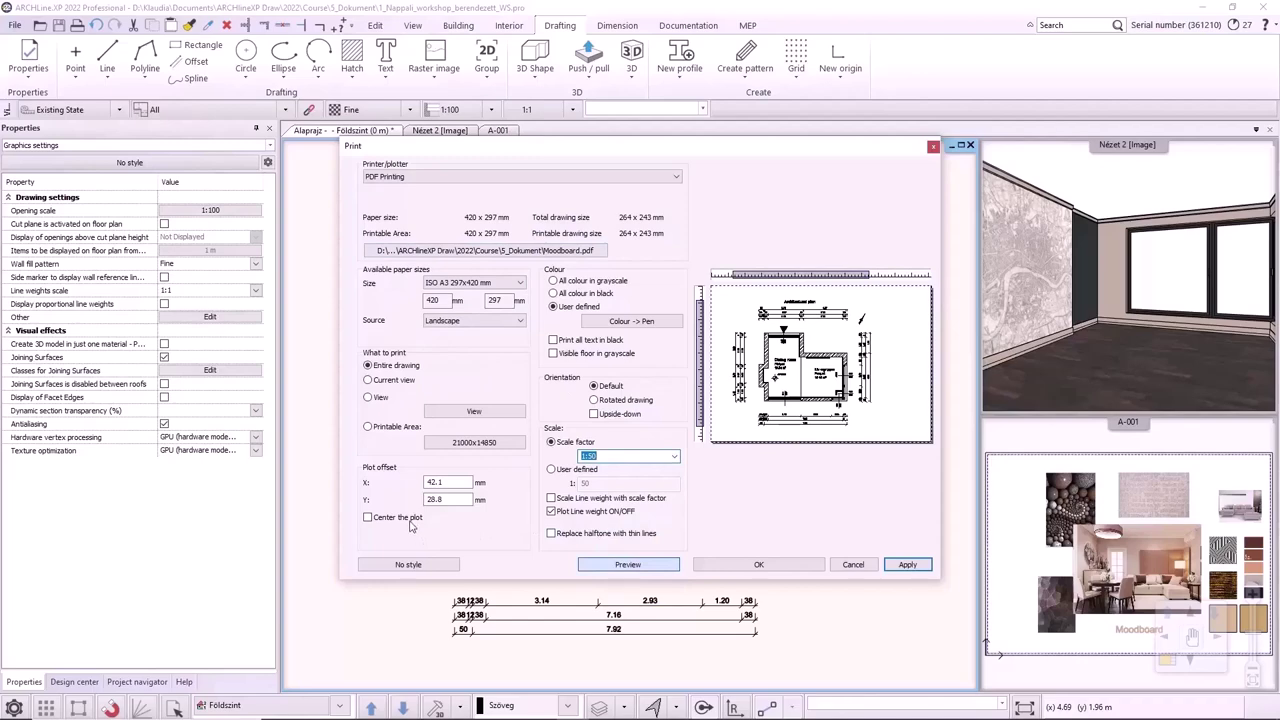
{"action": "left_click", "coordinate": [405, 518]}
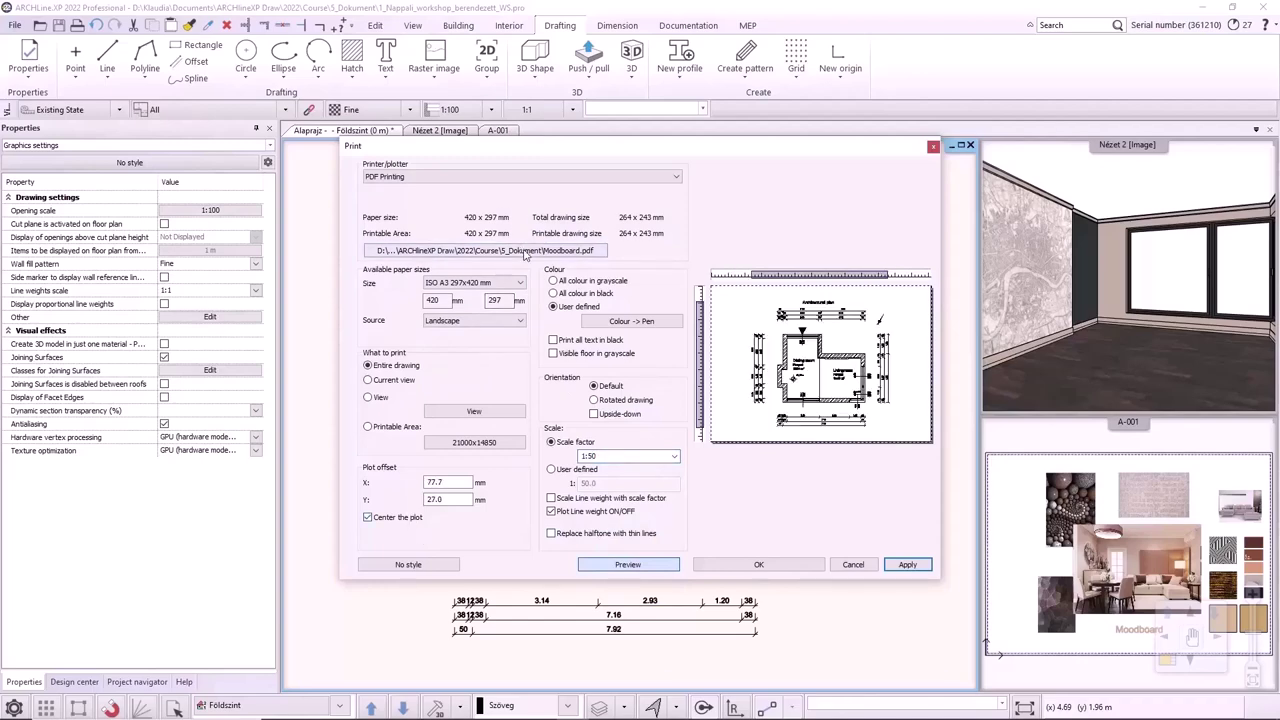
Set the output file to Architectural Plan.pdf and print the plan.
{"action": "left_click", "coordinate": [524, 252]}
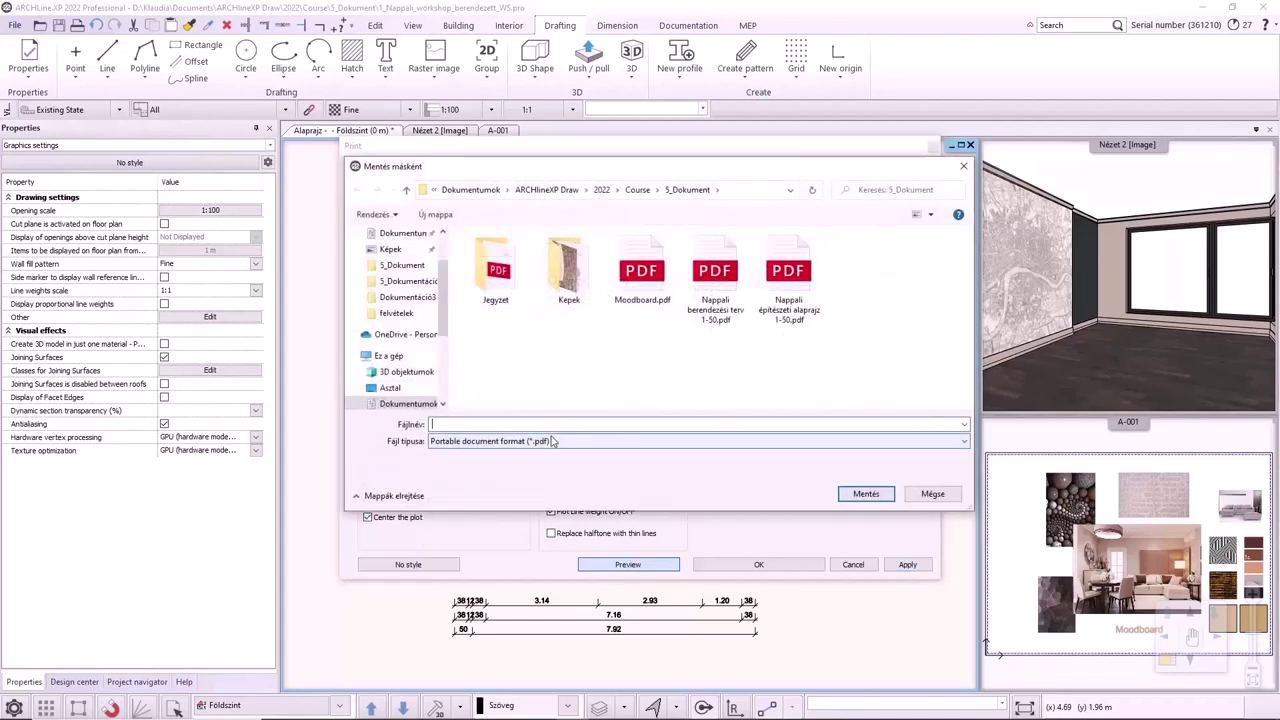
{"action": "type", "text": "Architertural Plan"}
{"action": "left_click", "coordinate": [866, 494]}
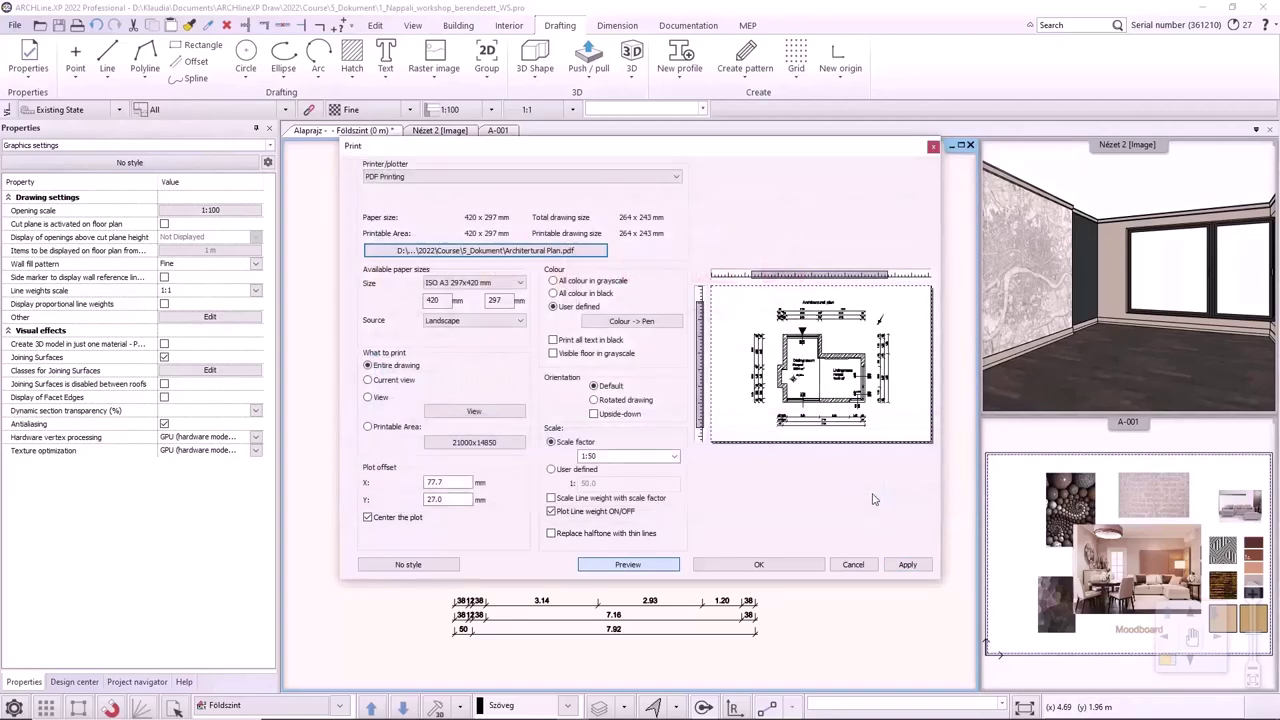
{"action": "left_click", "coordinate": [759, 566]}
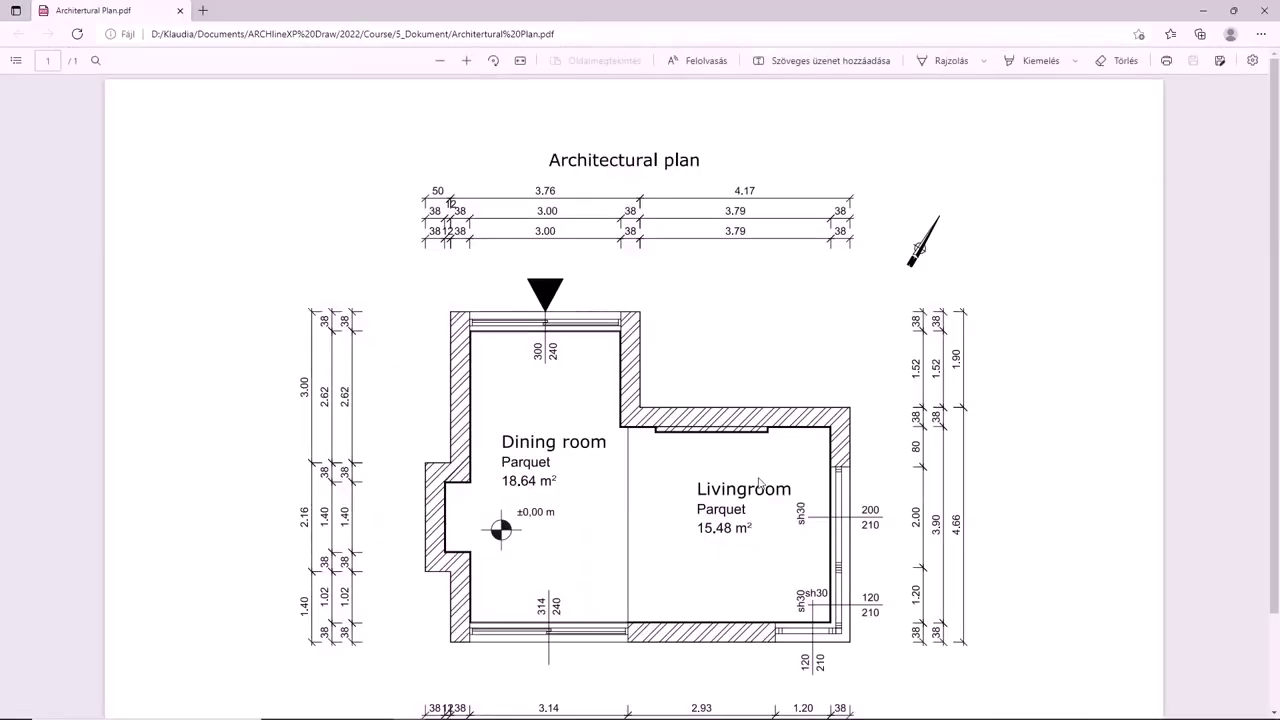
Scroll down the Architectural Plan PDF to check the bottom dimensions.
{"action": "scroll", "coordinate": [904, 310], "scroll_direction": "down", "scroll_amount": 2}
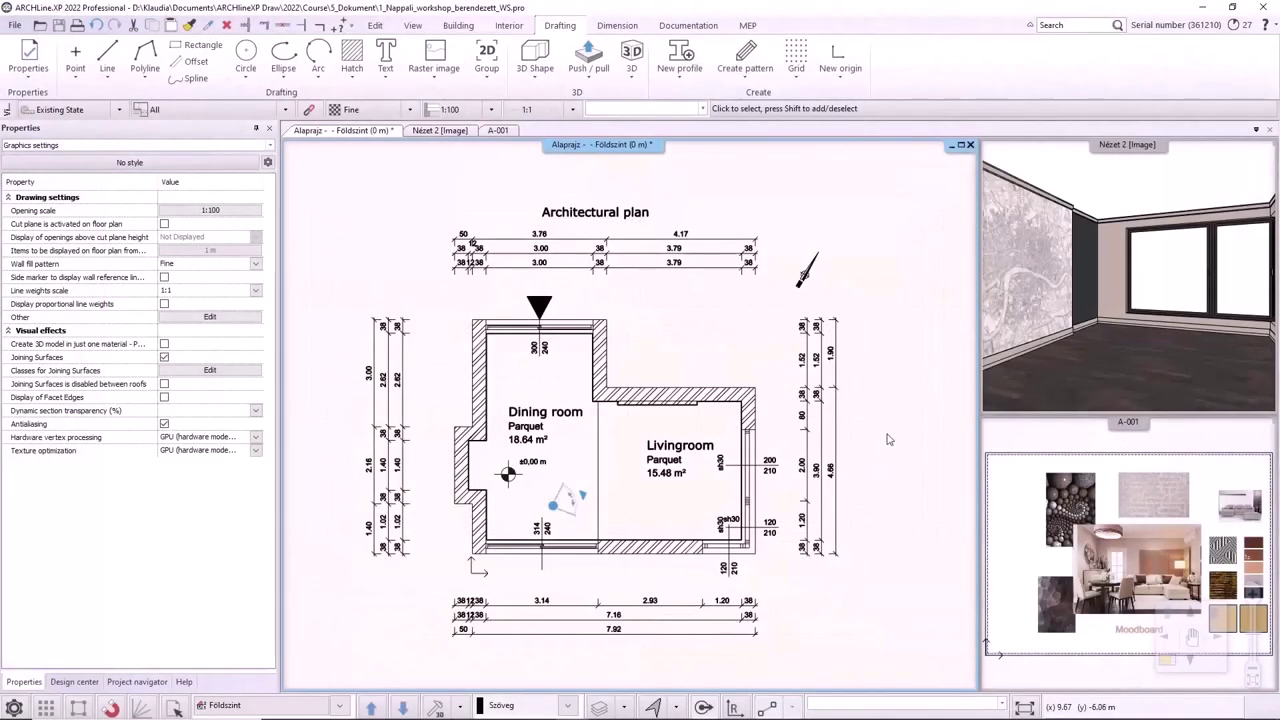
In the Layer Manager, add a new layer variation named Architect.
{"action": "left_click", "coordinate": [622, 707]}
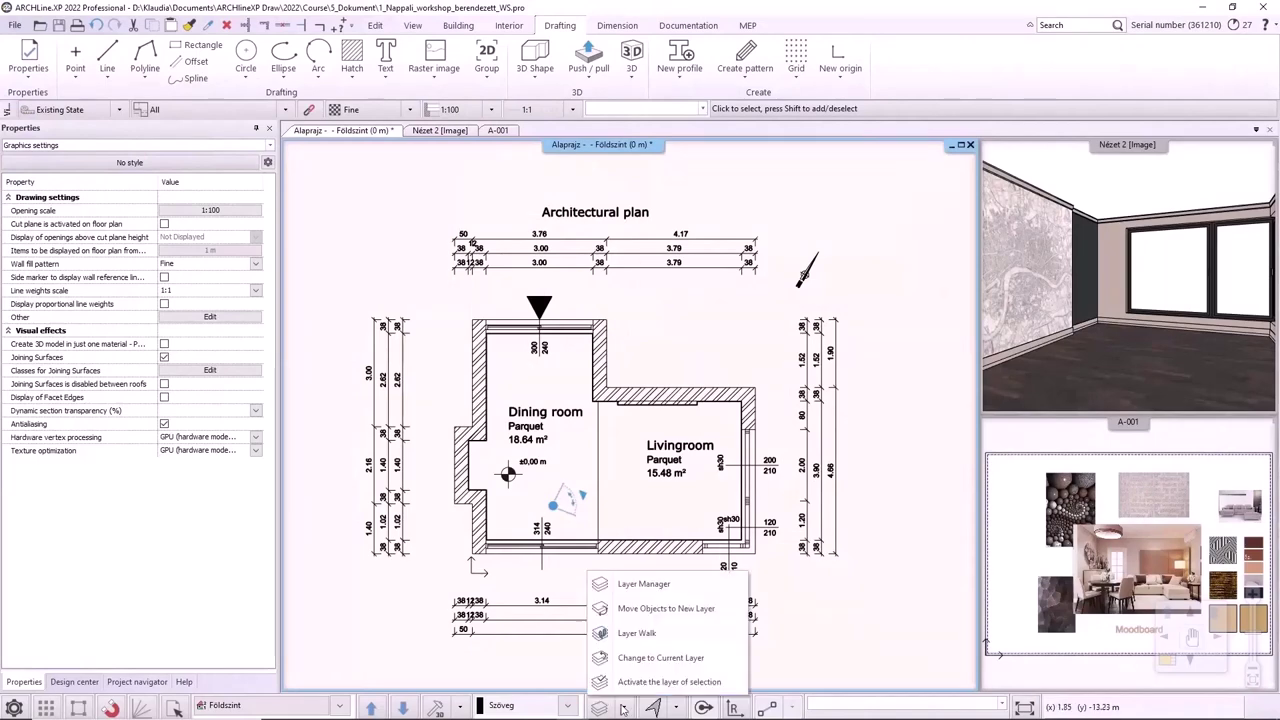
{"action": "left_click", "coordinate": [648, 584]}
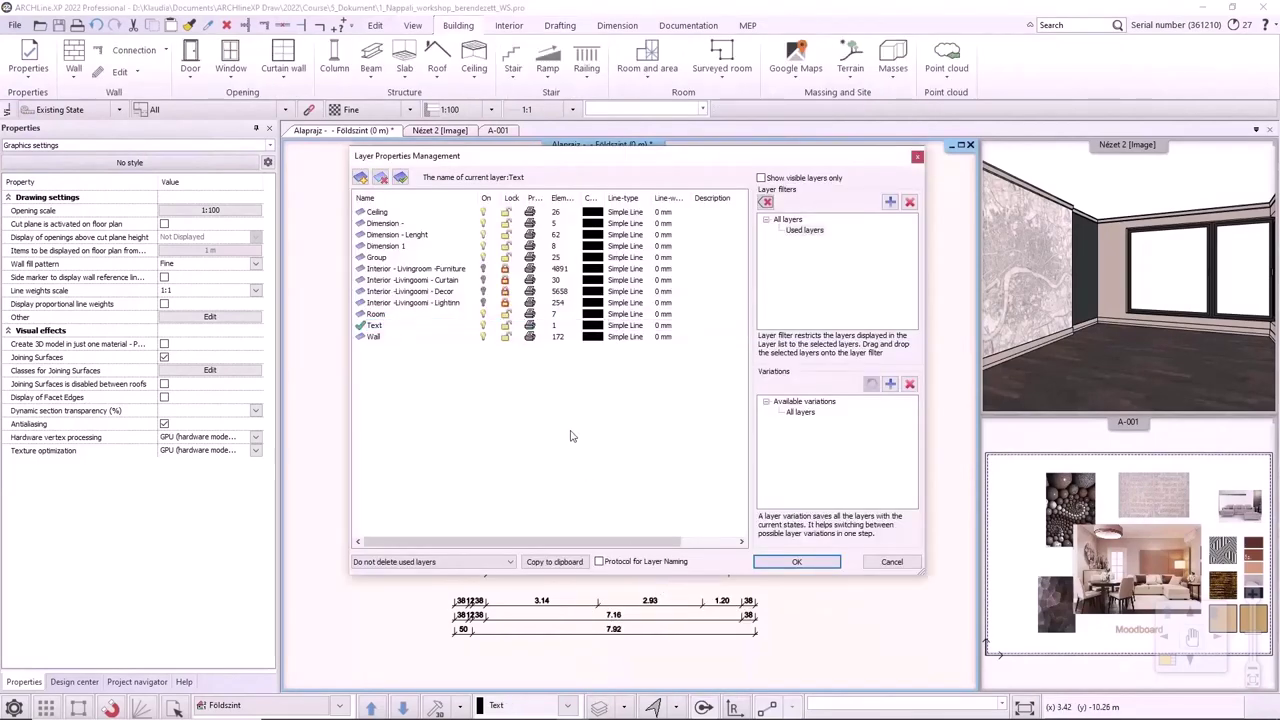
{"action": "left_click", "coordinate": [891, 386]}
{"action": "left_click", "coordinate": [803, 422]}
{"action": "right_click", "coordinate": [818, 424]}
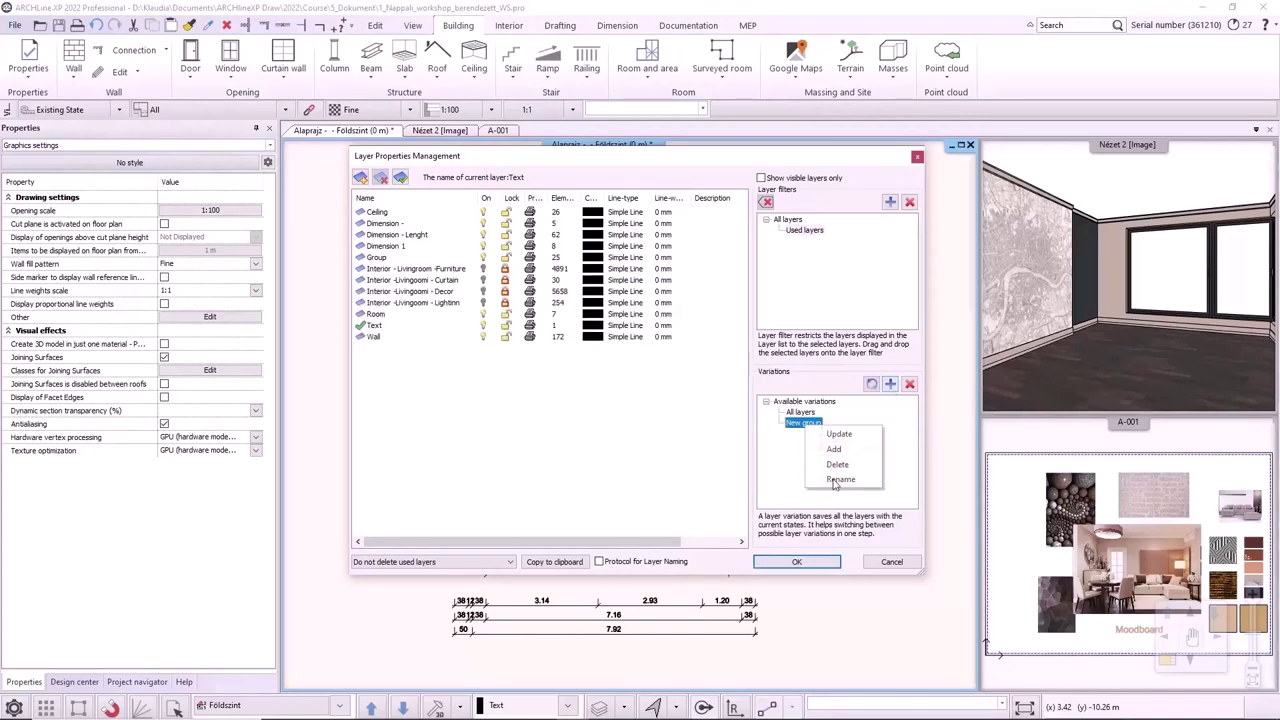
{"action": "left_click", "coordinate": [838, 480]}
{"action": "type", "text": "Archi"}
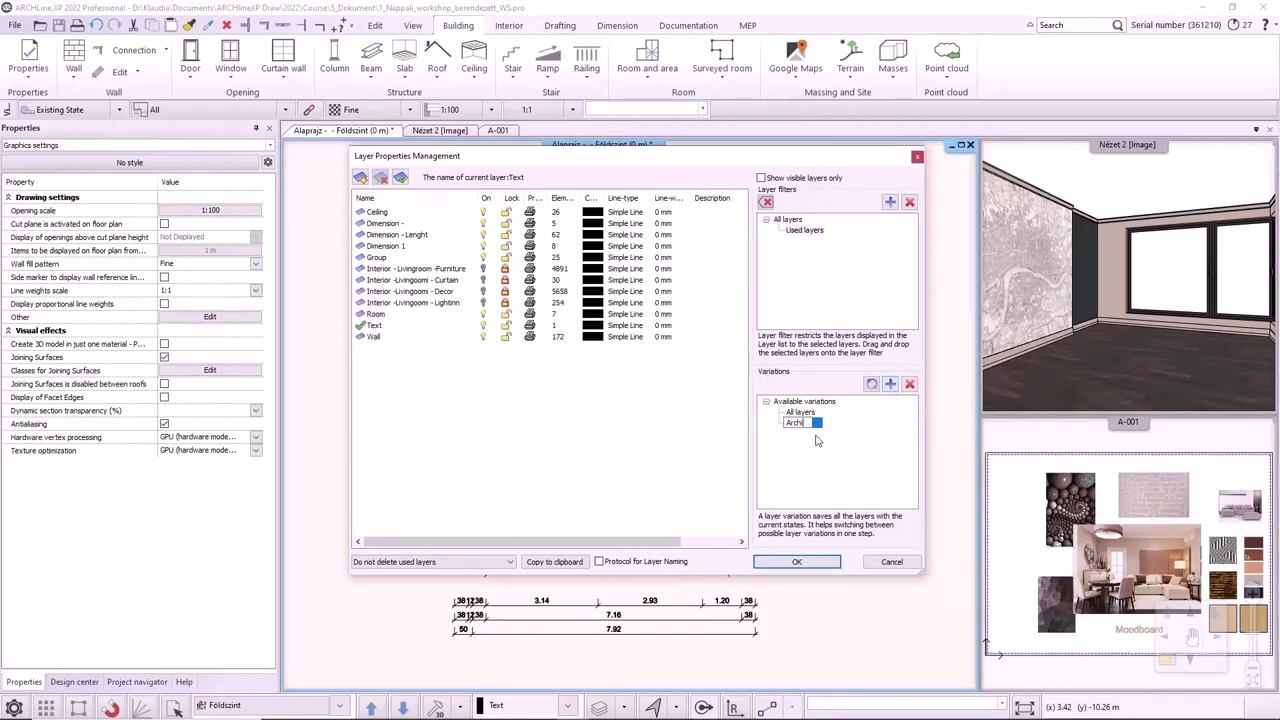
{"action": "type", "text": "tech"}
{"action": "key", "text": "Return"}
In the All layers variation, switch off the dimension layers and the Group layer.
{"action": "left_click", "coordinate": [802, 413]}
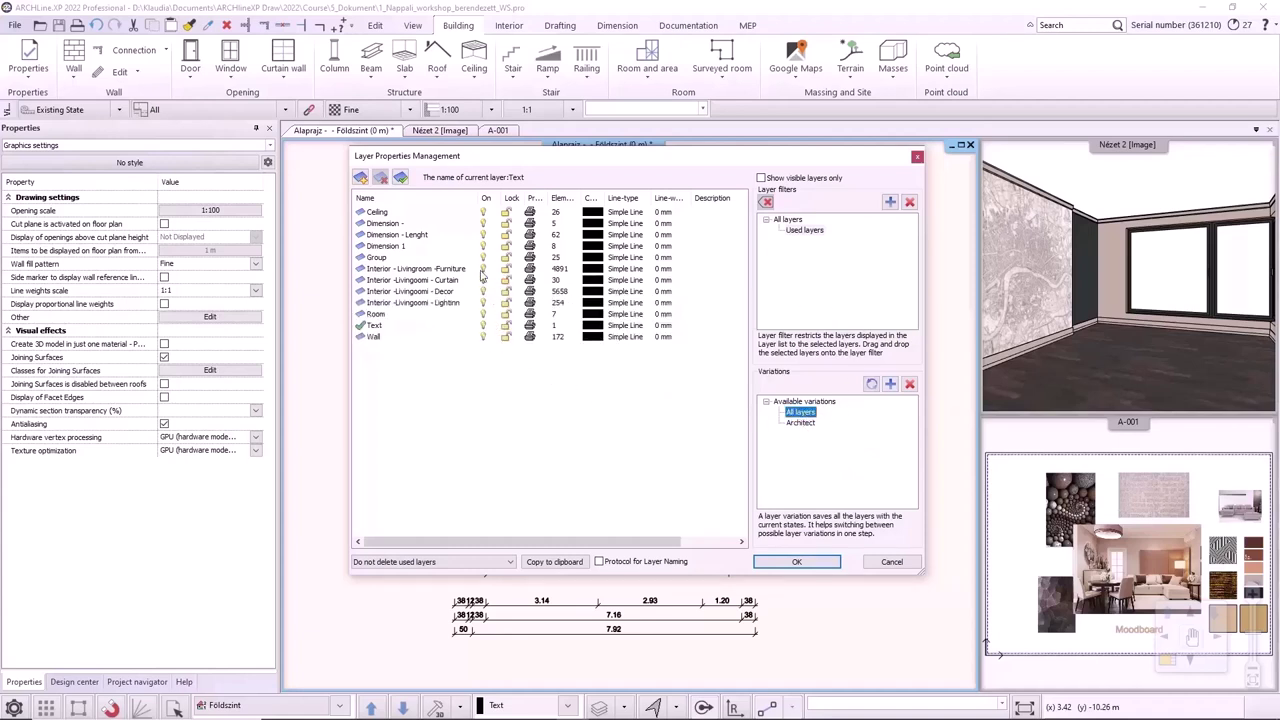
{"action": "left_click", "coordinate": [483, 223]}
{"action": "left_click", "coordinate": [483, 234]}
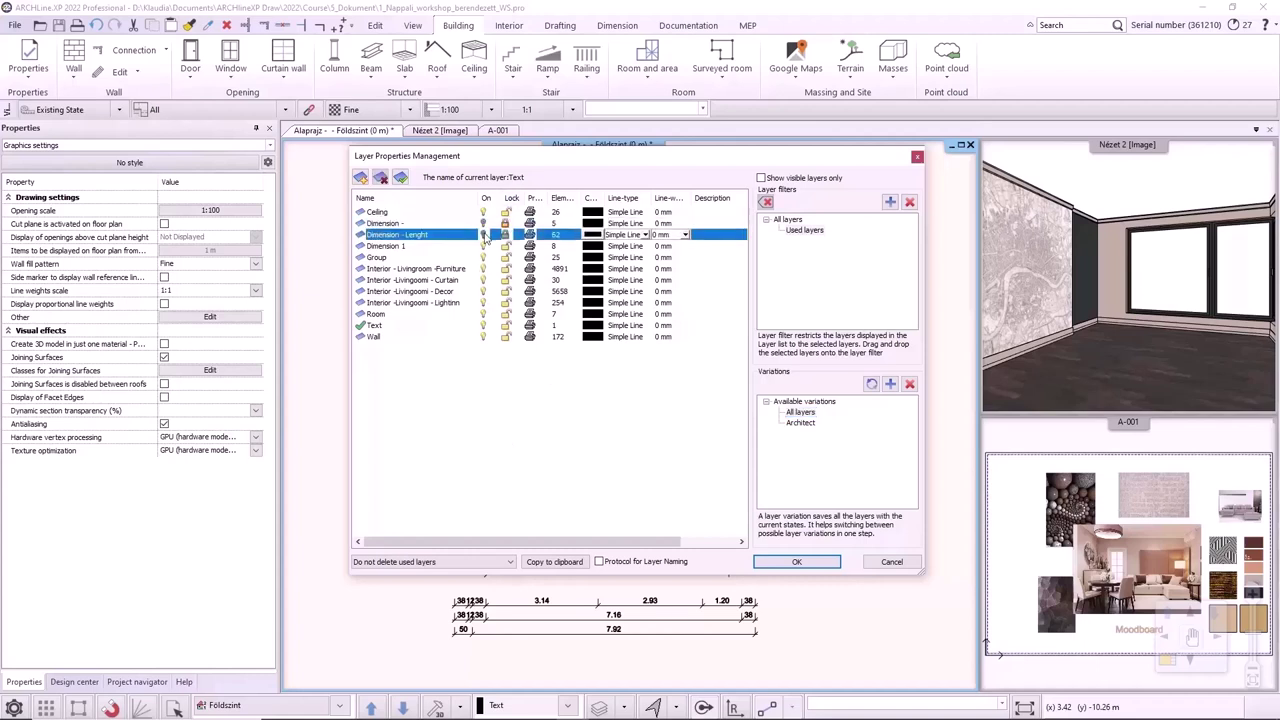
{"action": "left_click", "coordinate": [483, 246]}
{"action": "left_click", "coordinate": [483, 257]}
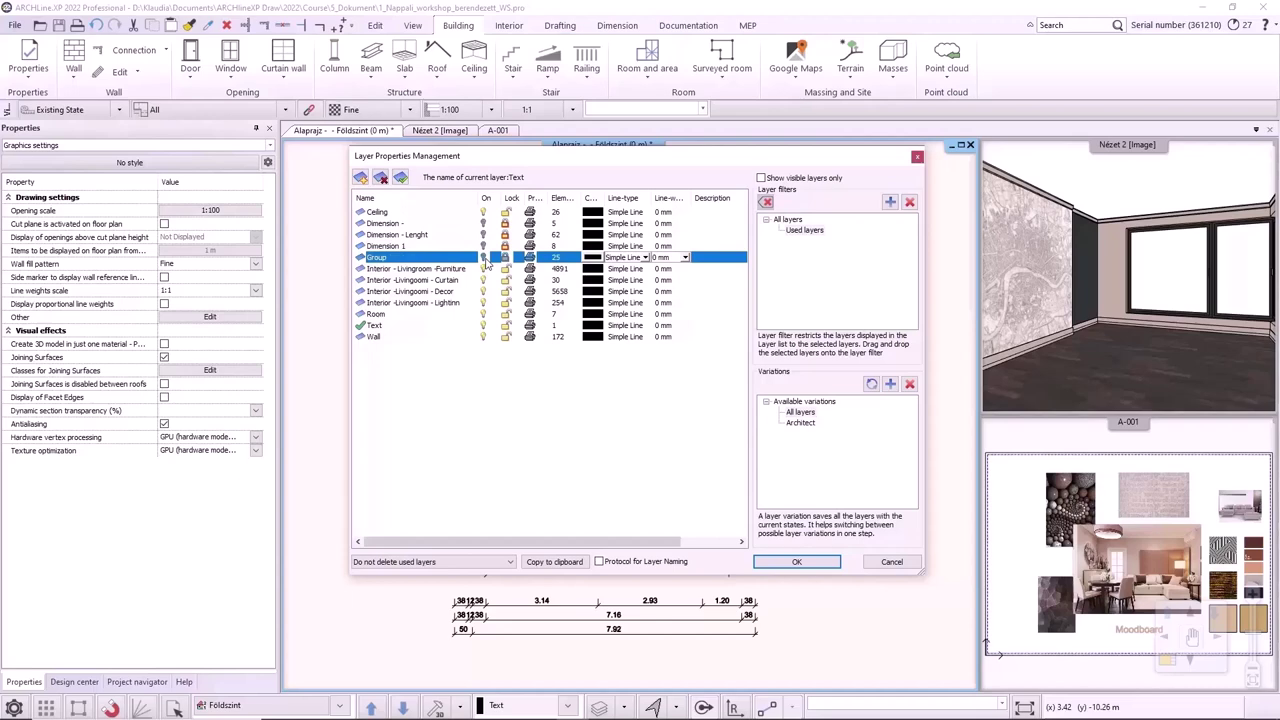
{"action": "left_click", "coordinate": [803, 562]}
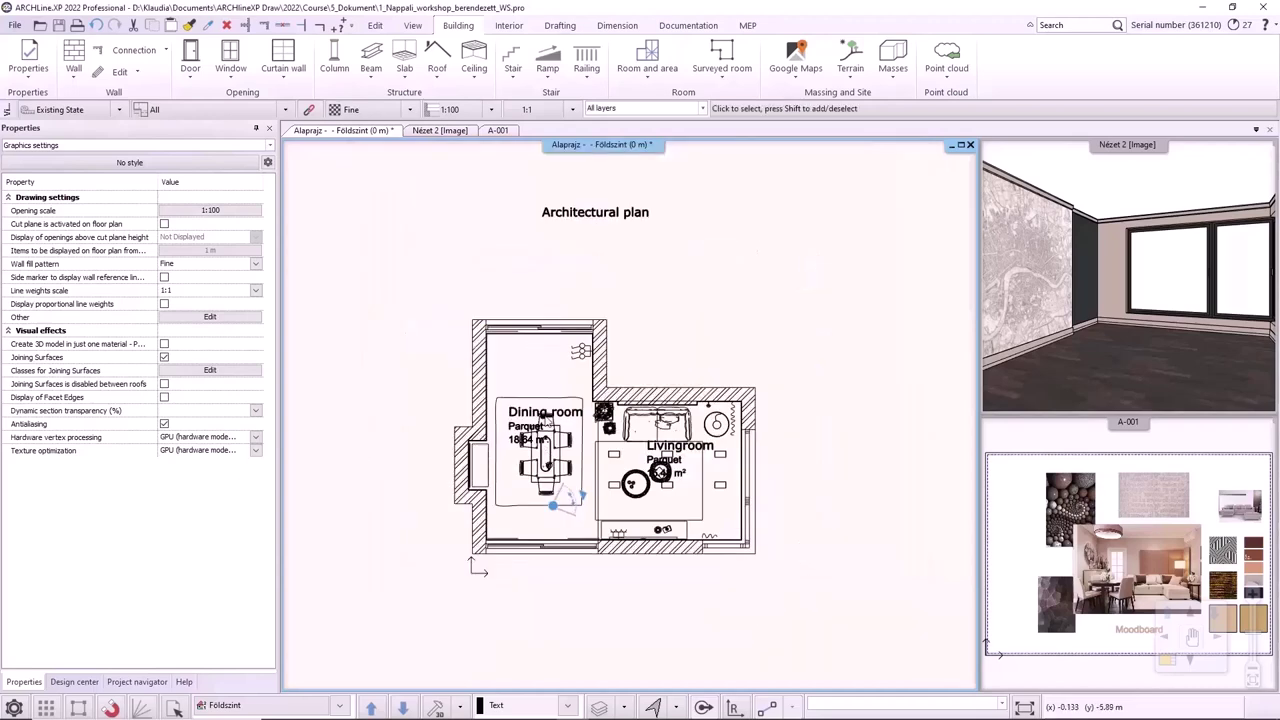
Make Wall the current layer in the Layer Manager.
{"action": "left_click", "coordinate": [624, 707]}
{"action": "left_click", "coordinate": [646, 590]}
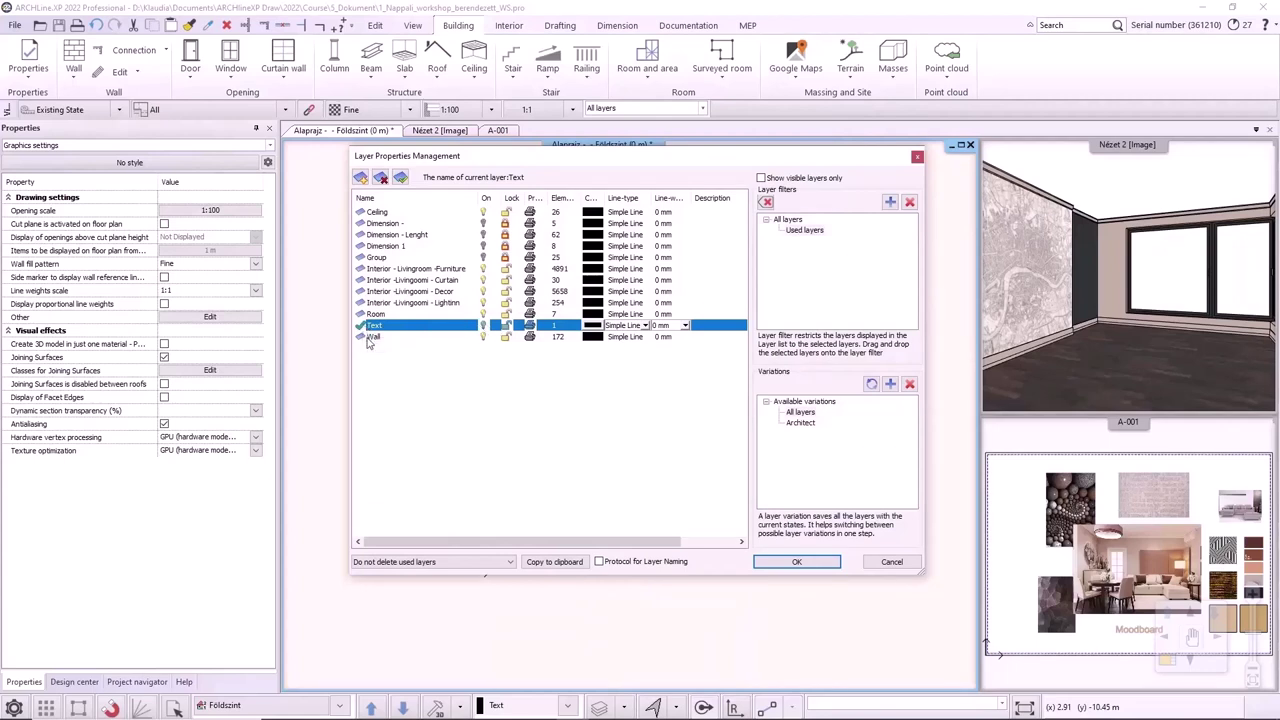
{"action": "left_click", "coordinate": [374, 337]}
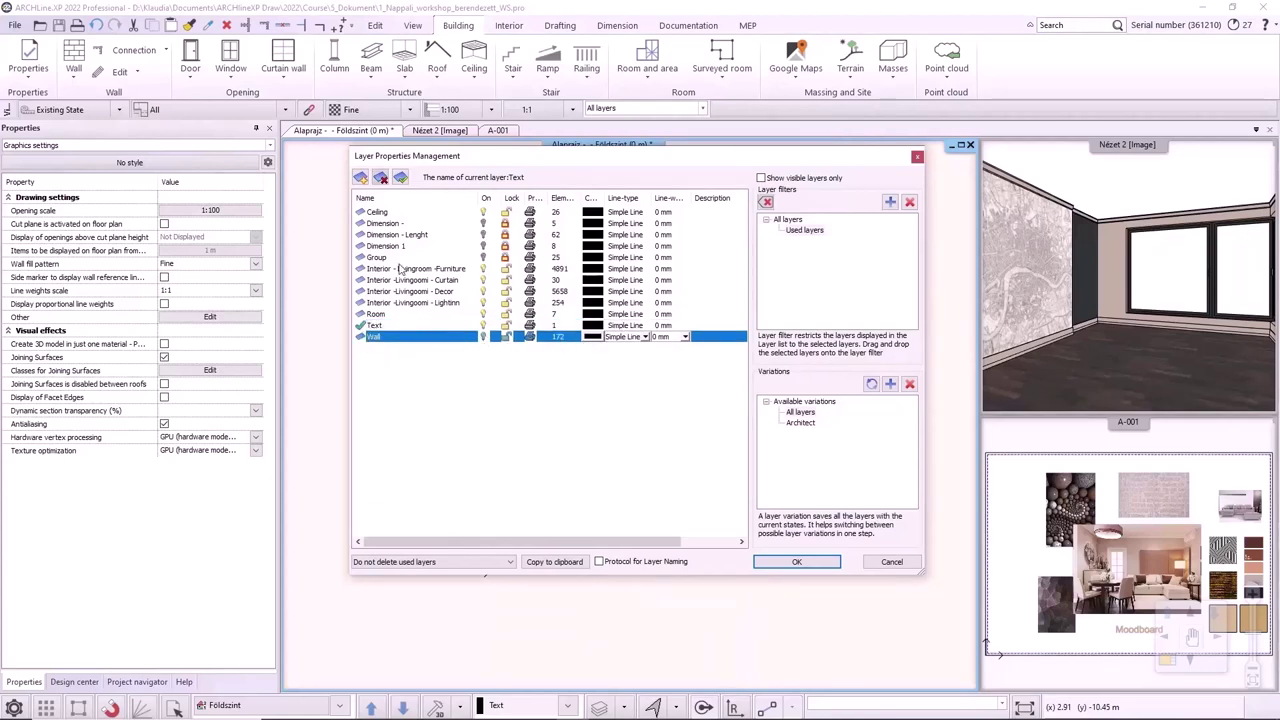
{"action": "left_click", "coordinate": [400, 178]}
{"action": "left_click", "coordinate": [484, 326]}
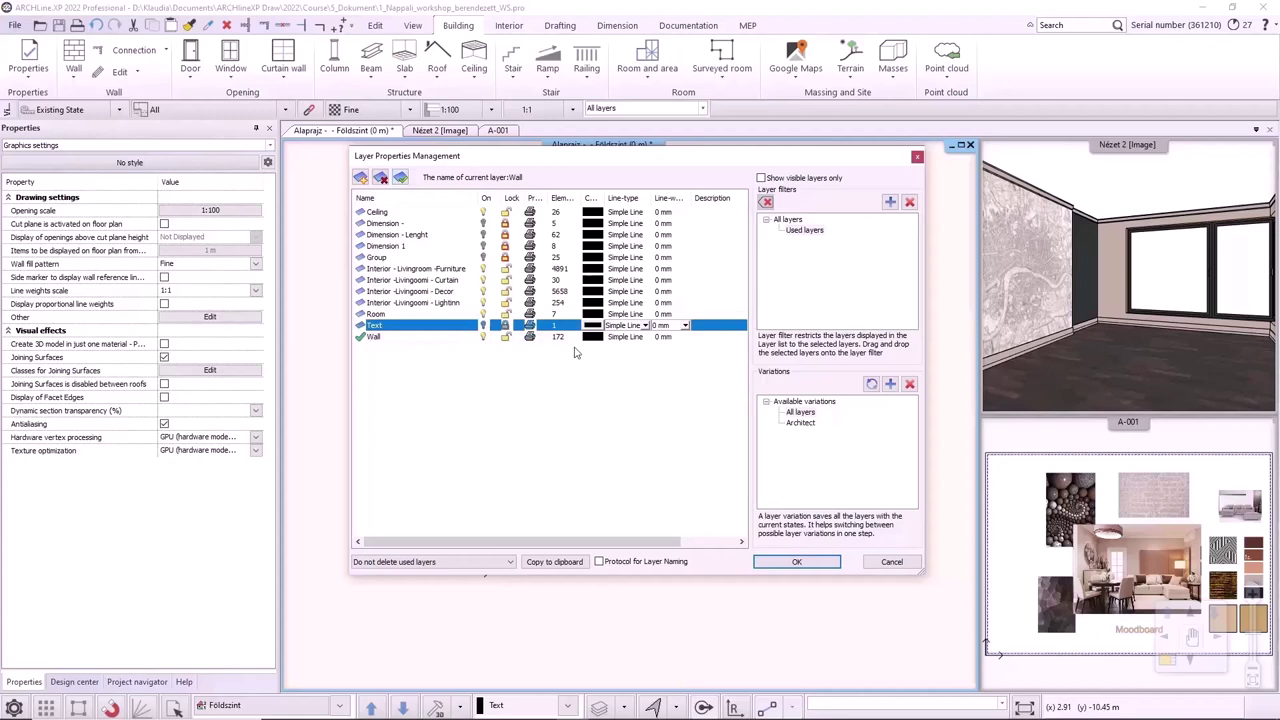
Add a Furnished variation with the Room layer switched off, and save its layer states.
{"action": "left_click", "coordinate": [889, 384]}
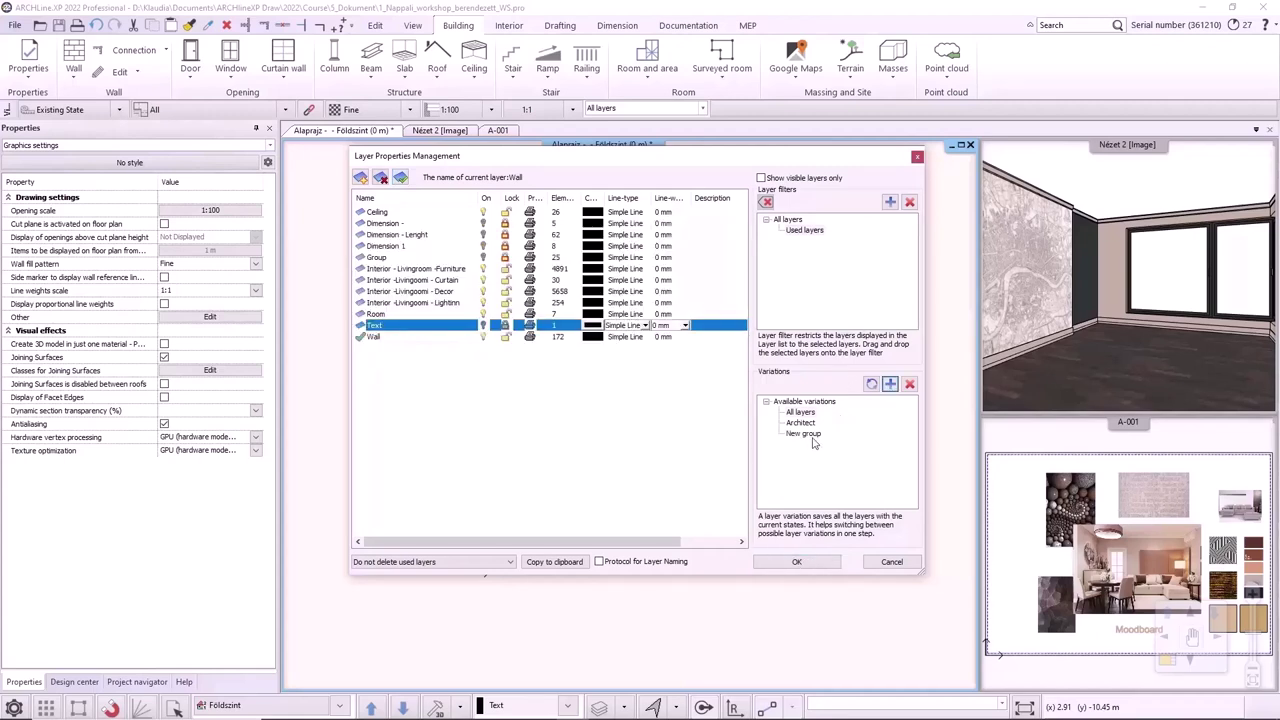
{"action": "right_click", "coordinate": [810, 435]}
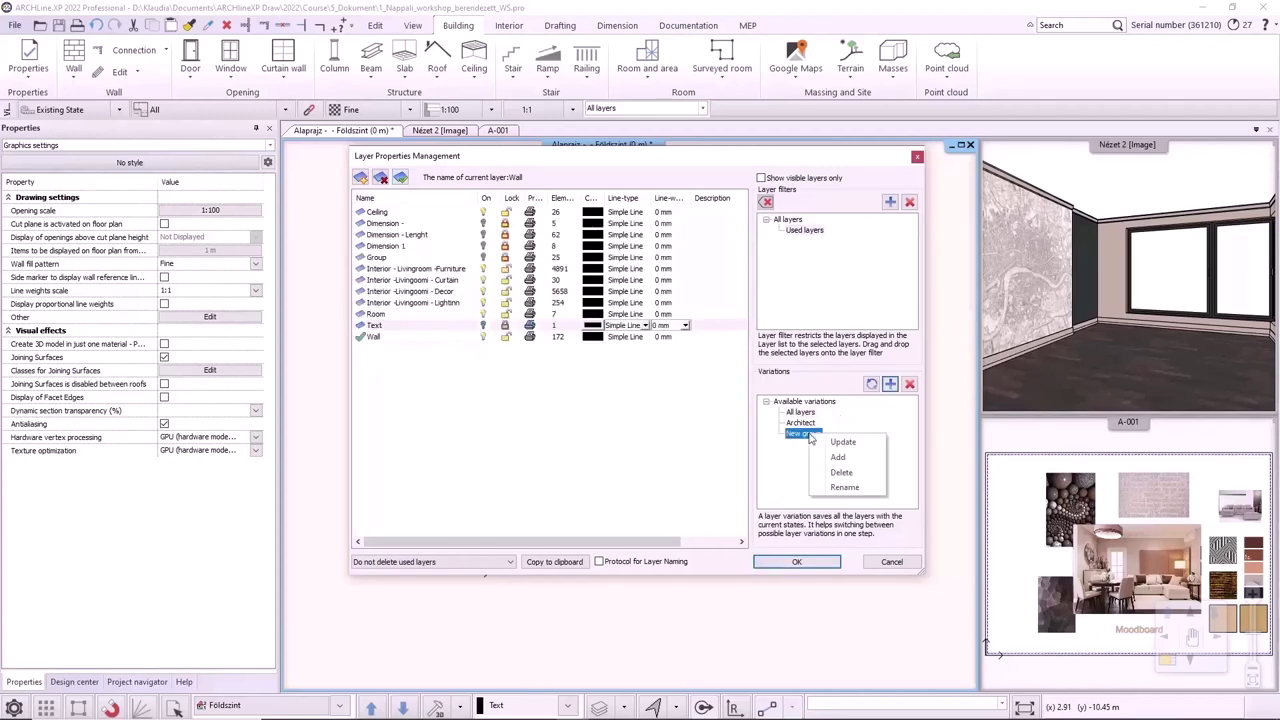
{"action": "left_click", "coordinate": [843, 484]}
{"action": "type", "text": "Furnishe"}
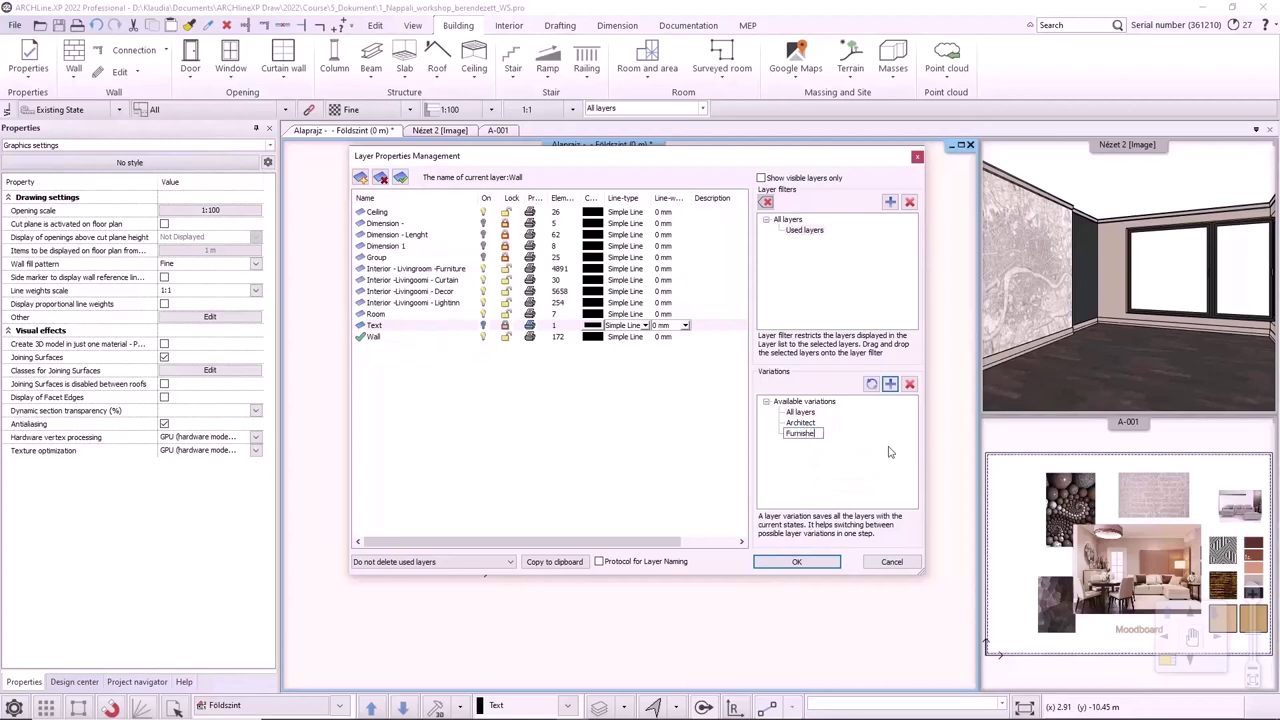
{"action": "type", "text": "d"}
{"action": "key", "text": "Return"}
{"action": "left_click", "coordinate": [482, 317]}
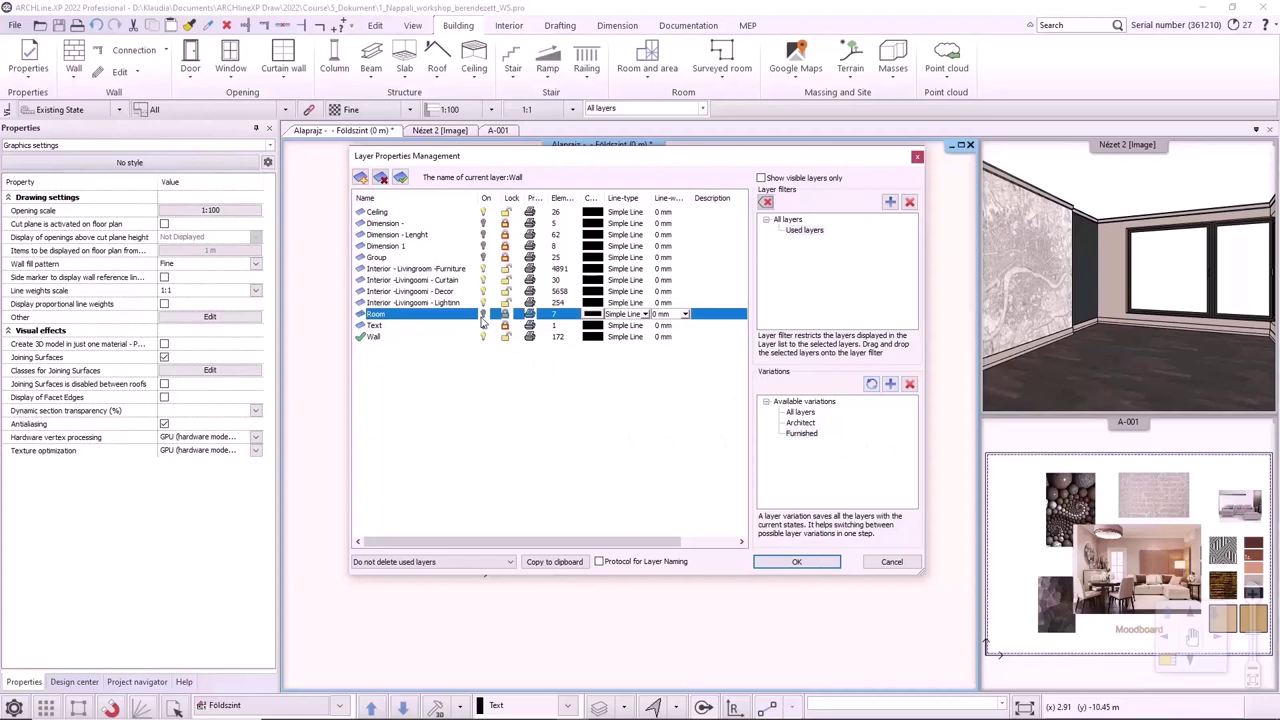
{"action": "left_click", "coordinate": [871, 384]}
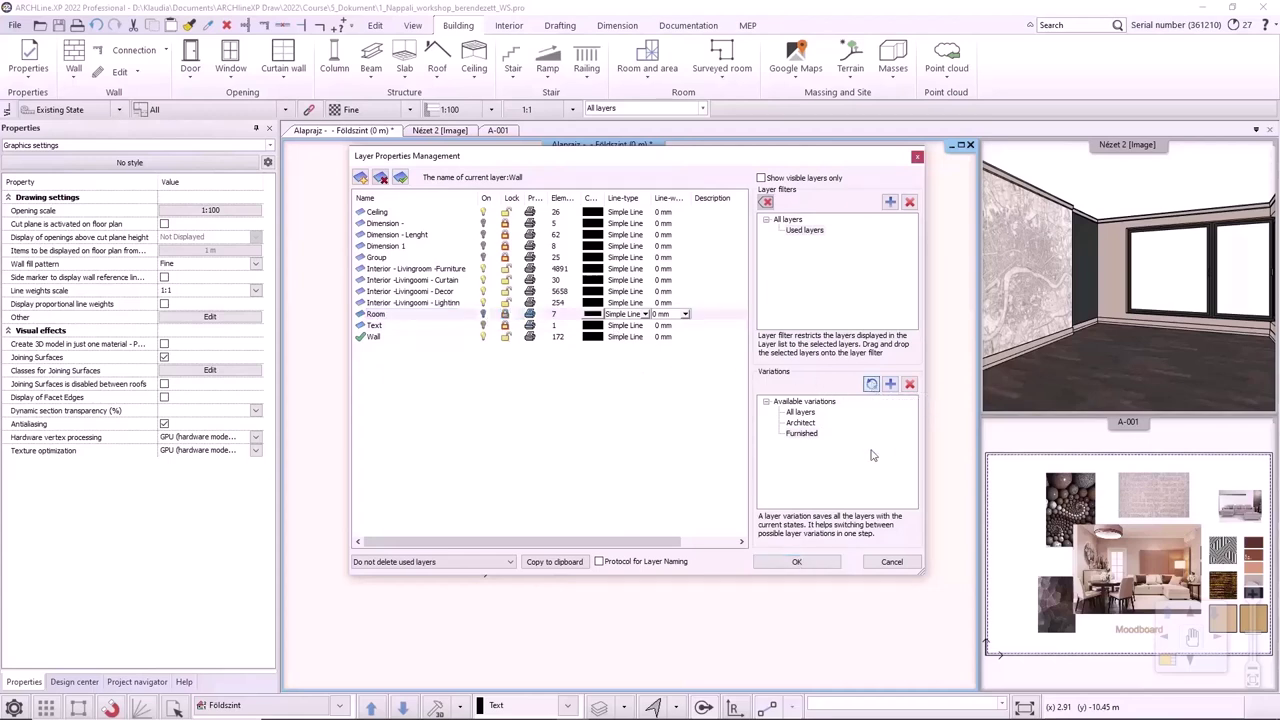
{"action": "left_click", "coordinate": [793, 563]}
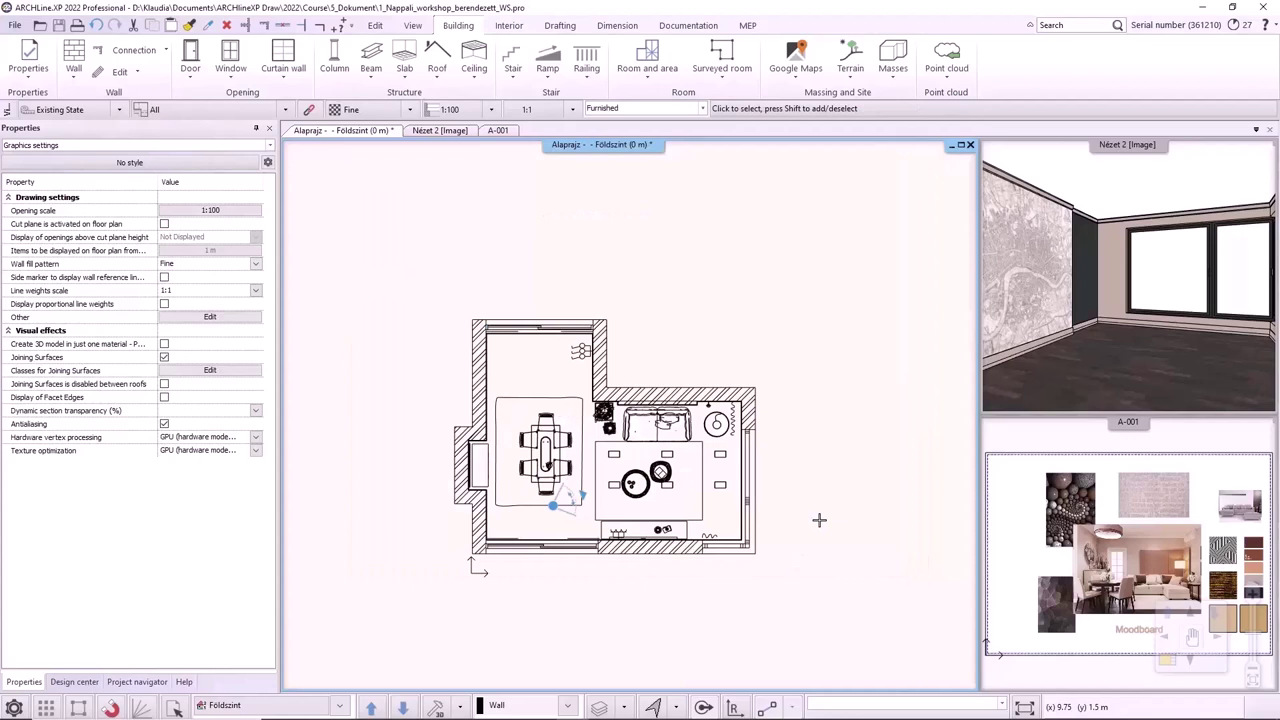
Create a 4096-pixel floor snapshot with a 1.5 m cutting elevation.
{"action": "left_click", "coordinate": [669, 28]}
{"action": "left_click", "coordinate": [416, 76]}
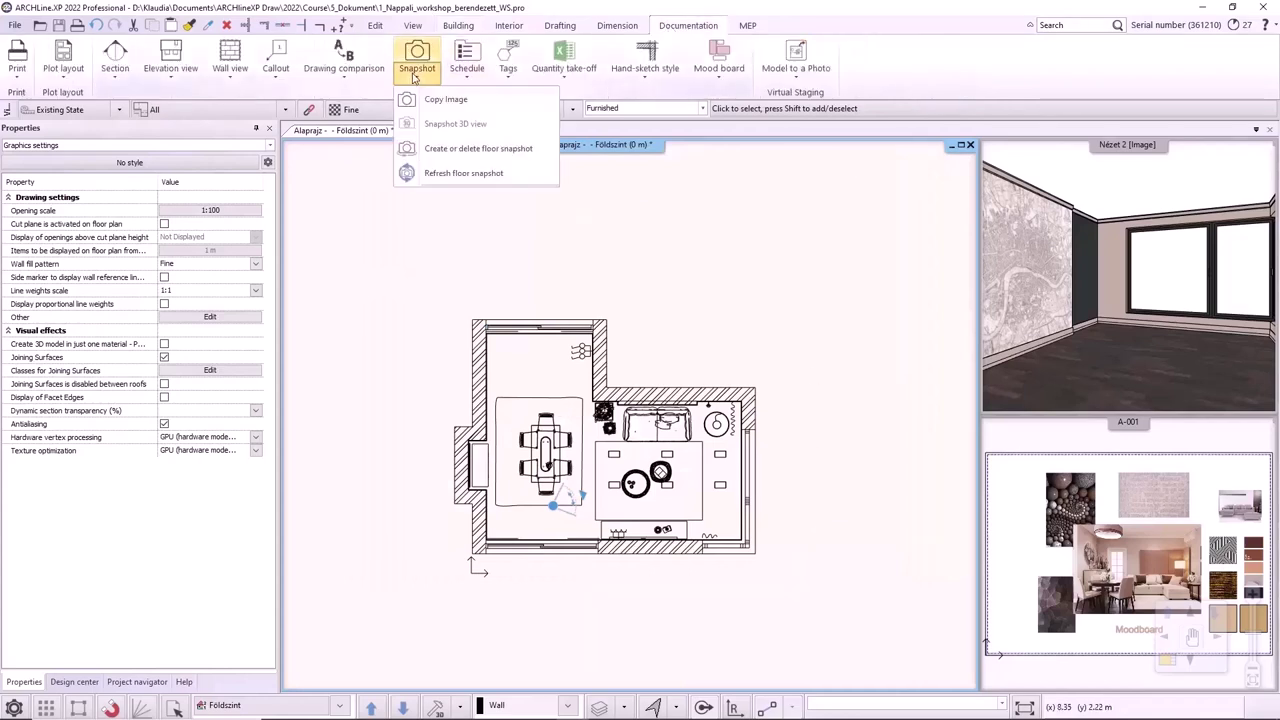
{"action": "left_click", "coordinate": [463, 150]}
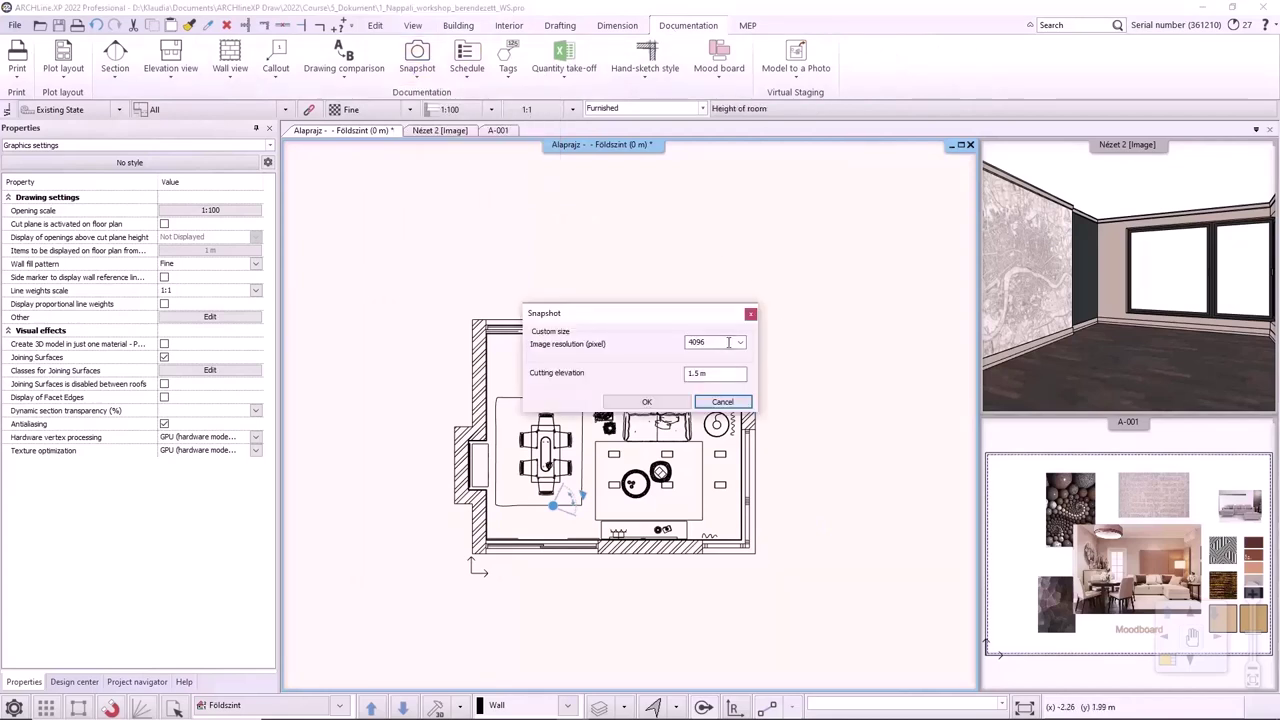
{"action": "left_click", "coordinate": [700, 372]}
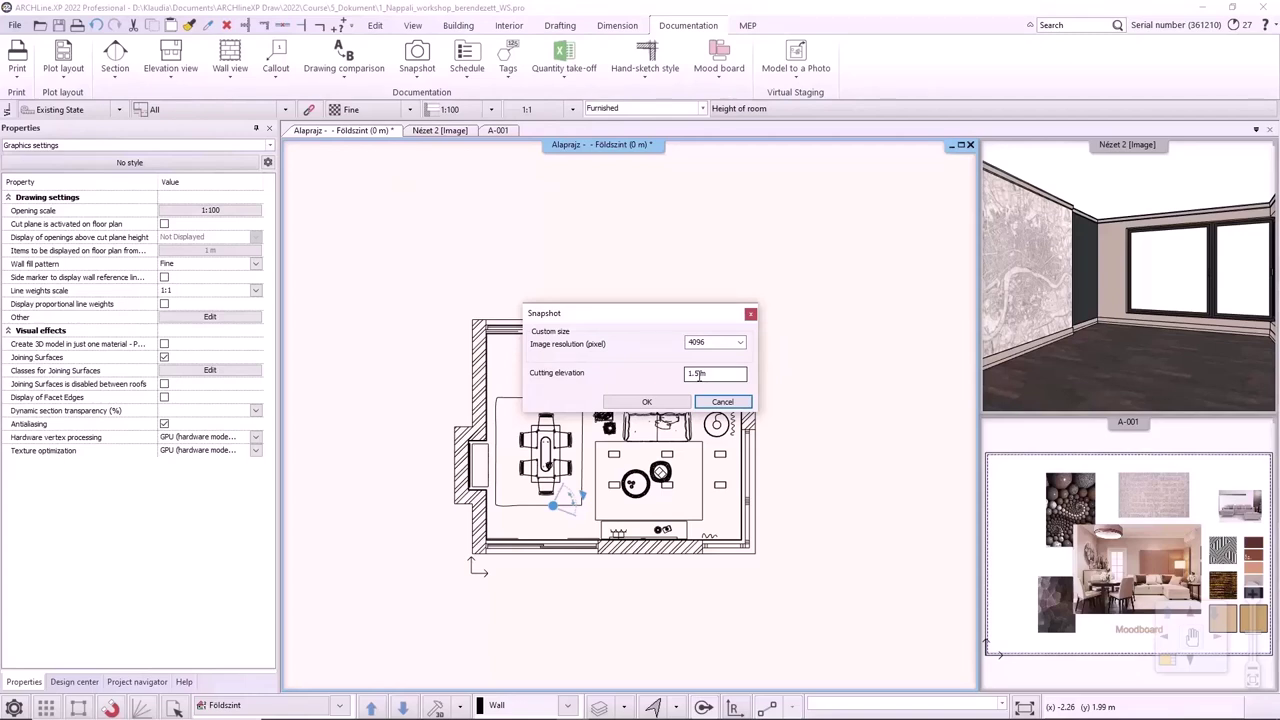
{"action": "left_click", "coordinate": [676, 404]}
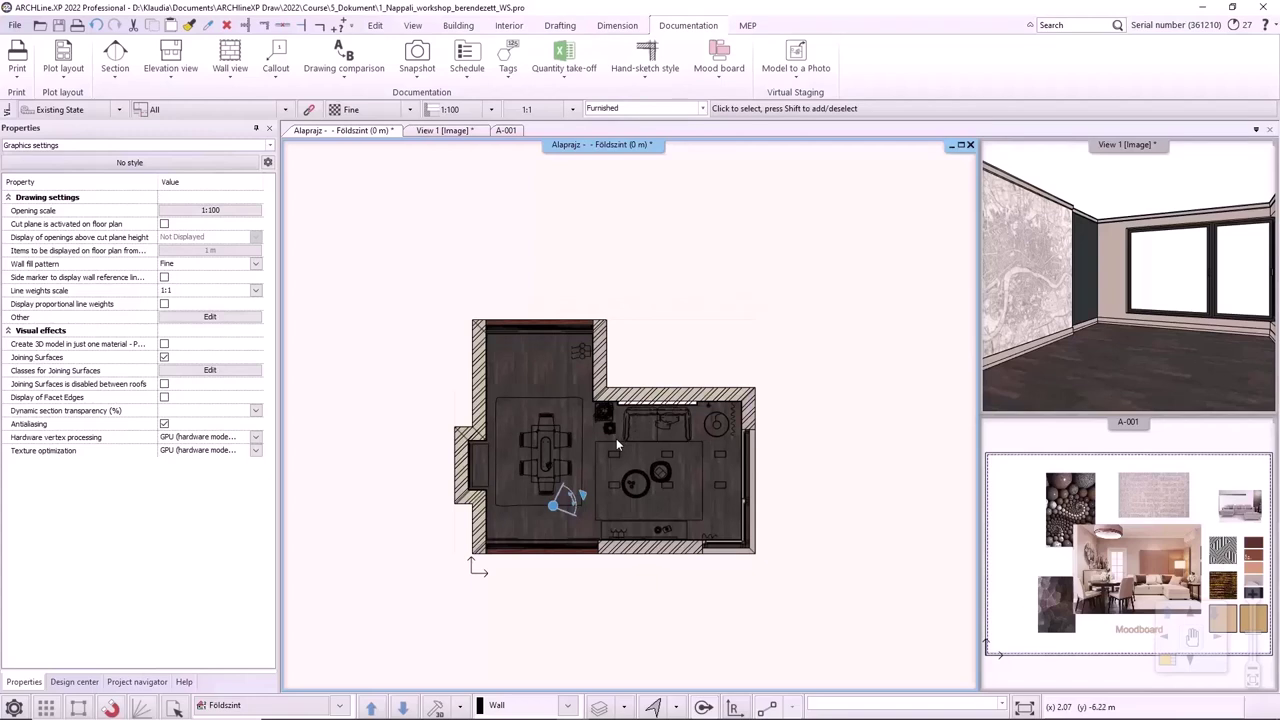
Move the 3D view to the main area, rebuild it with Quick 3D model, then restore the floor plan.
{"action": "scroll", "coordinate": [512, 409], "scroll_direction": "up", "scroll_amount": 1}
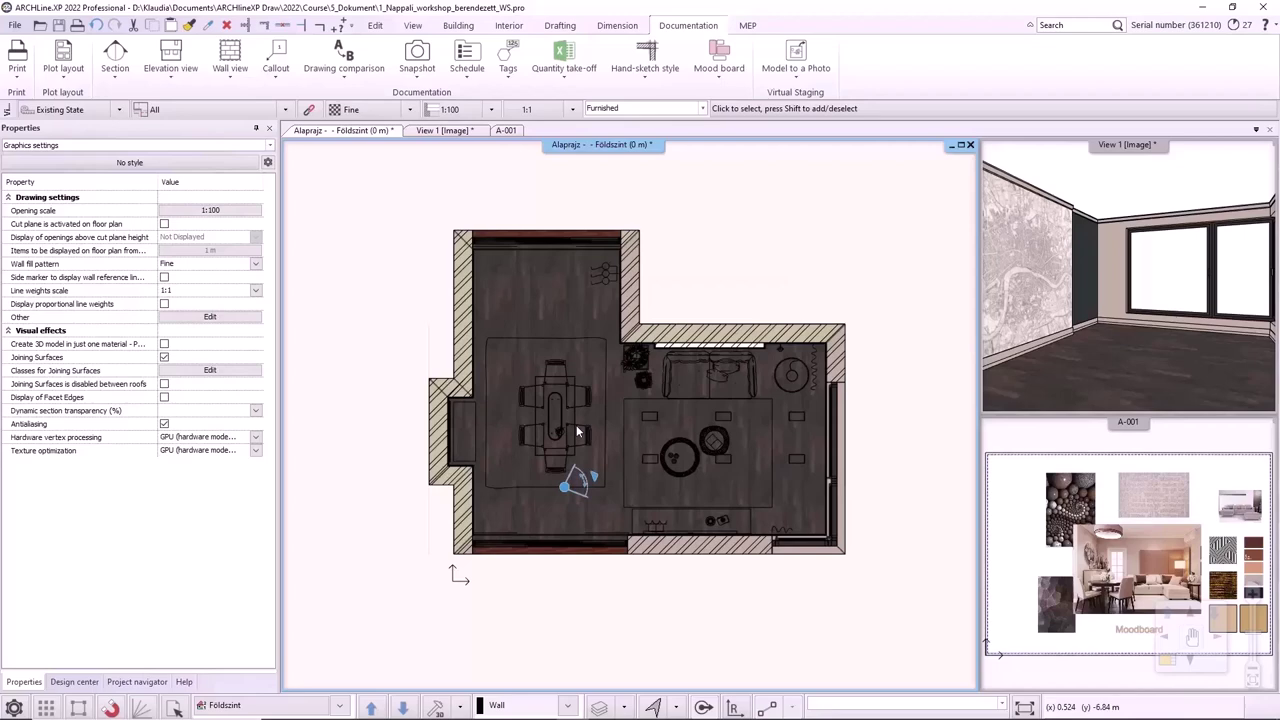
{"action": "left_click", "coordinate": [1128, 290]}
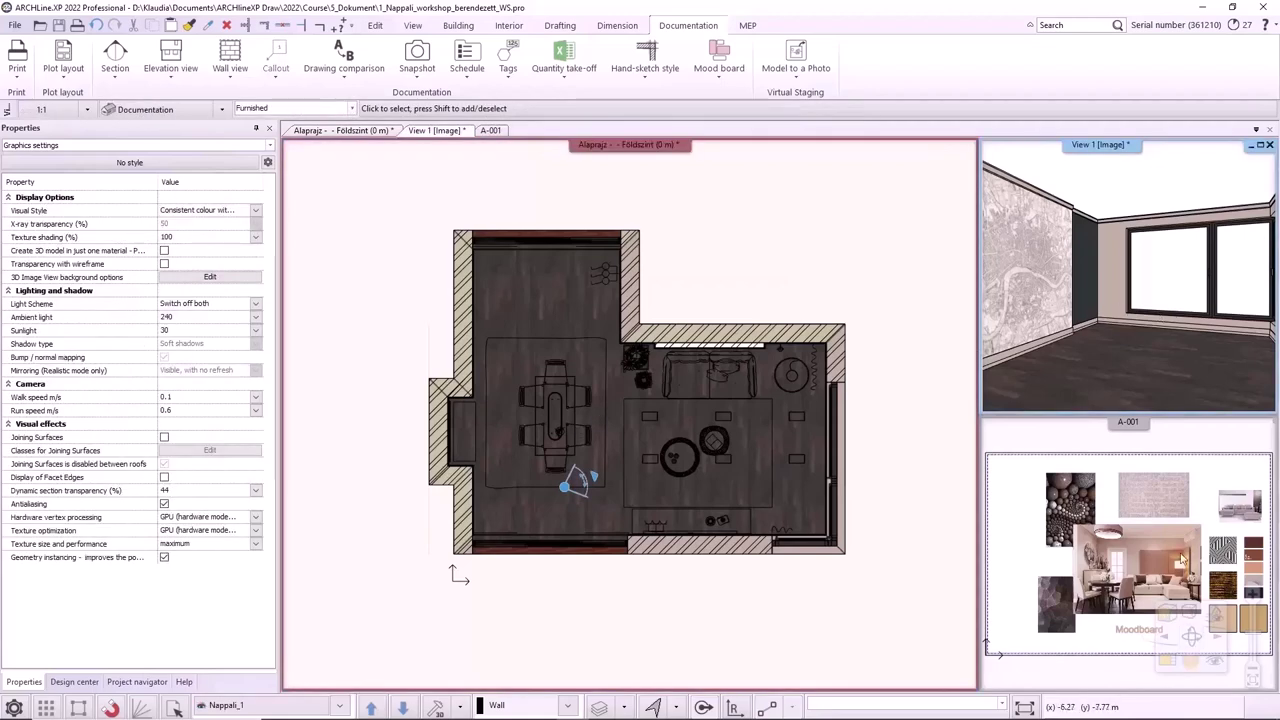
{"action": "left_click", "coordinate": [1170, 662]}
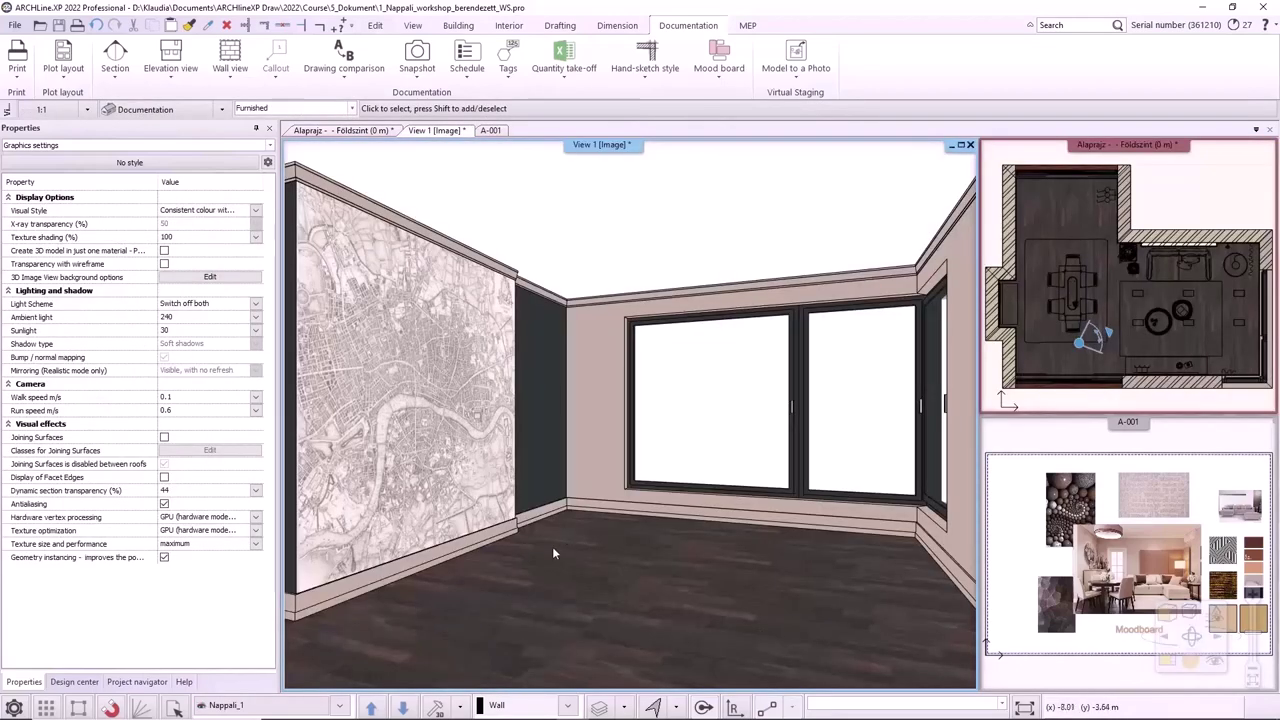
{"action": "left_click", "coordinate": [460, 704]}
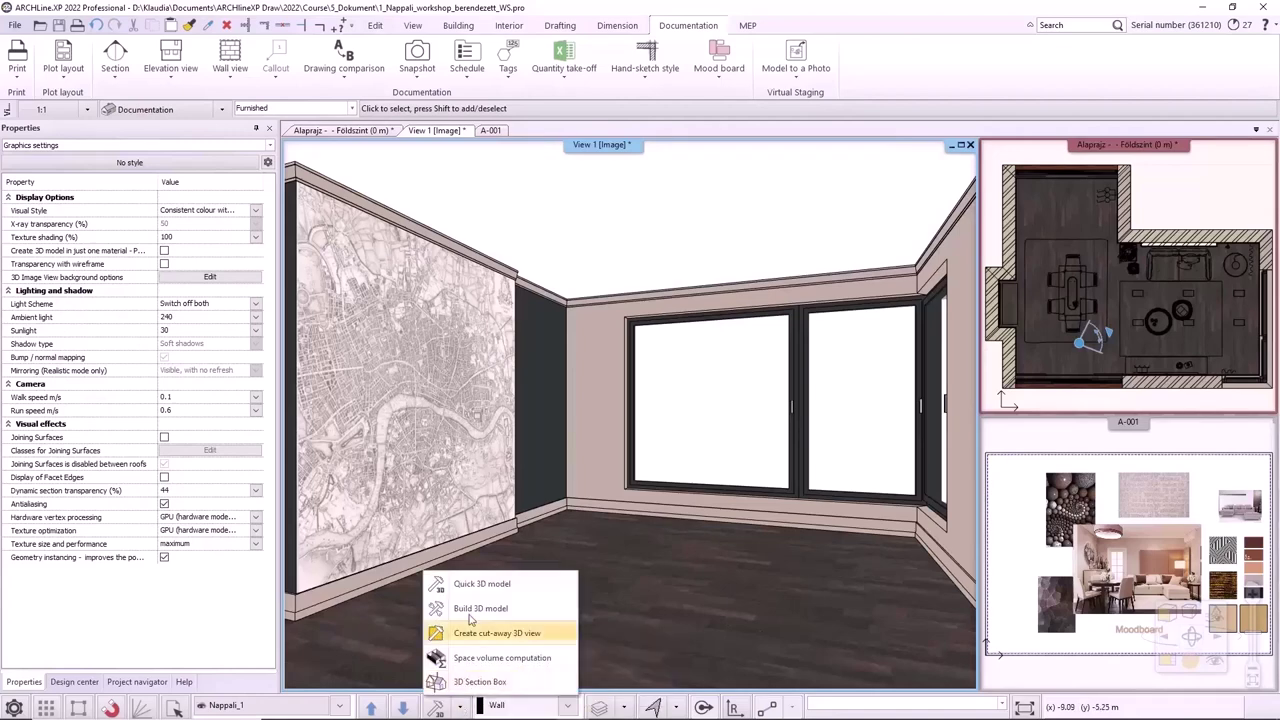
{"action": "left_click", "coordinate": [474, 586]}
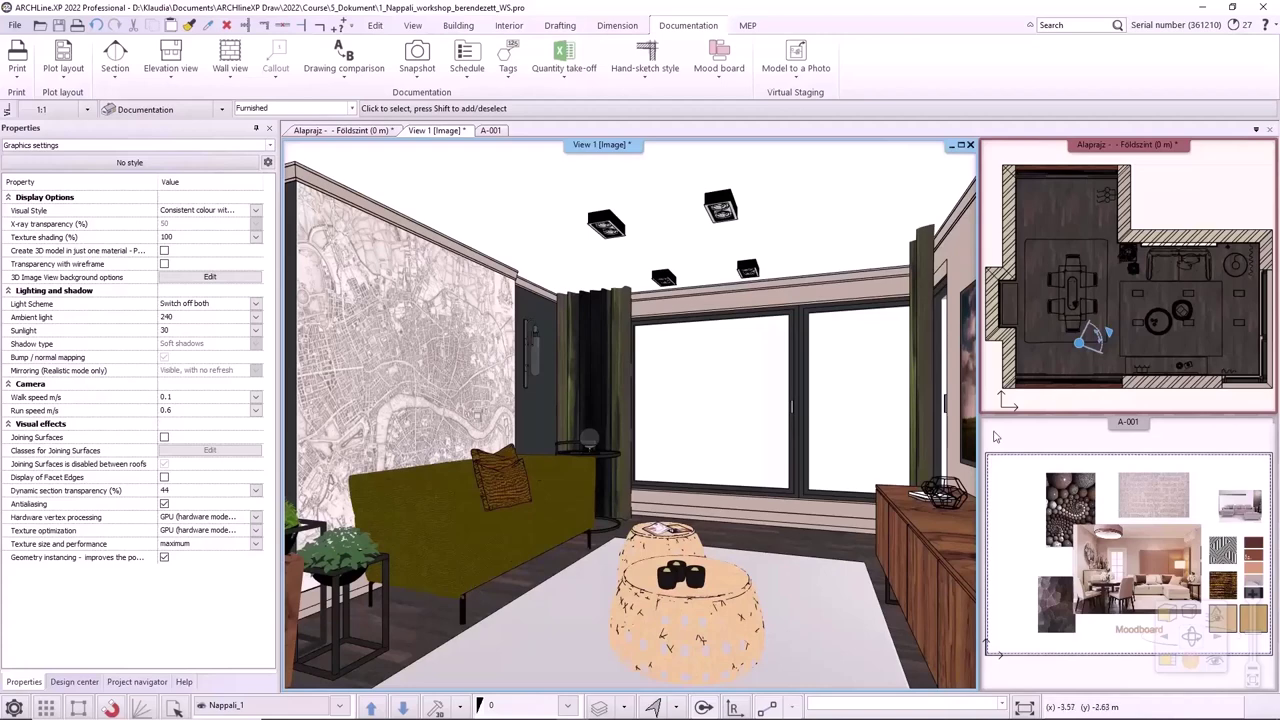
{"action": "left_click", "coordinate": [1130, 280]}
{"action": "left_click", "coordinate": [1167, 659]}
Refresh the floor snapshot.
{"action": "left_click", "coordinate": [417, 55]}
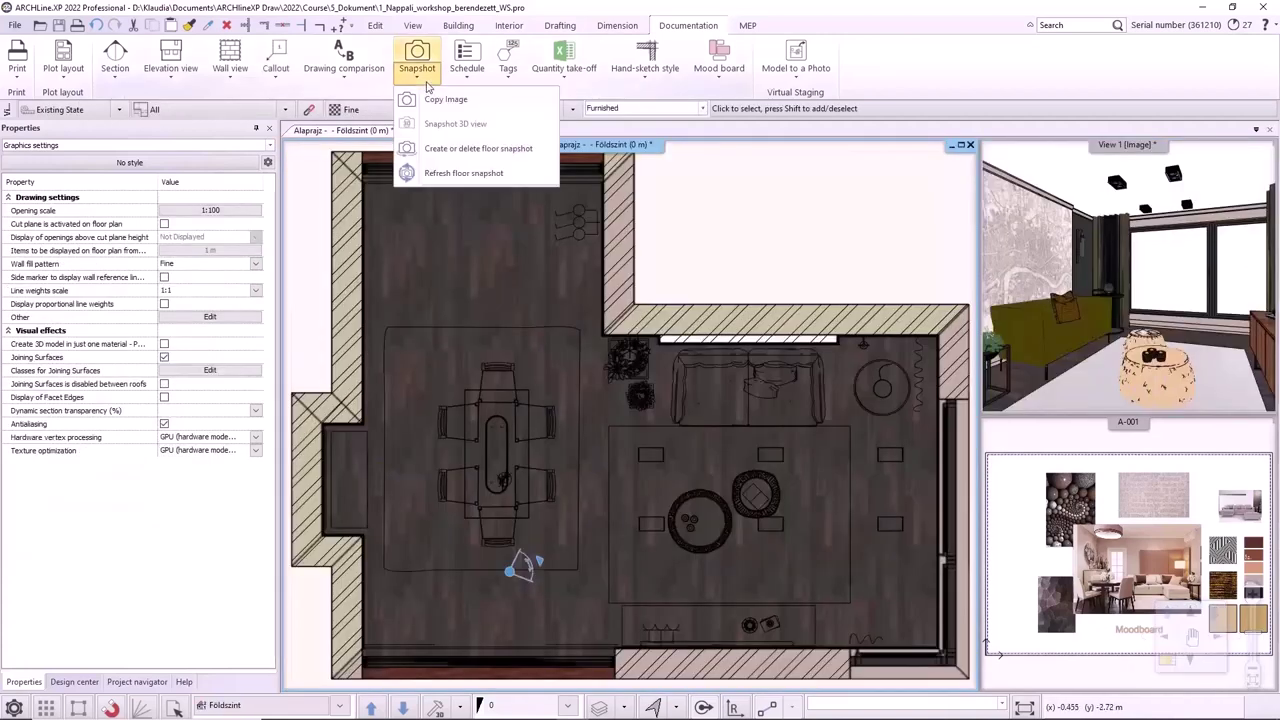
{"action": "left_click", "coordinate": [459, 171]}
{"action": "left_click", "coordinate": [646, 402]}
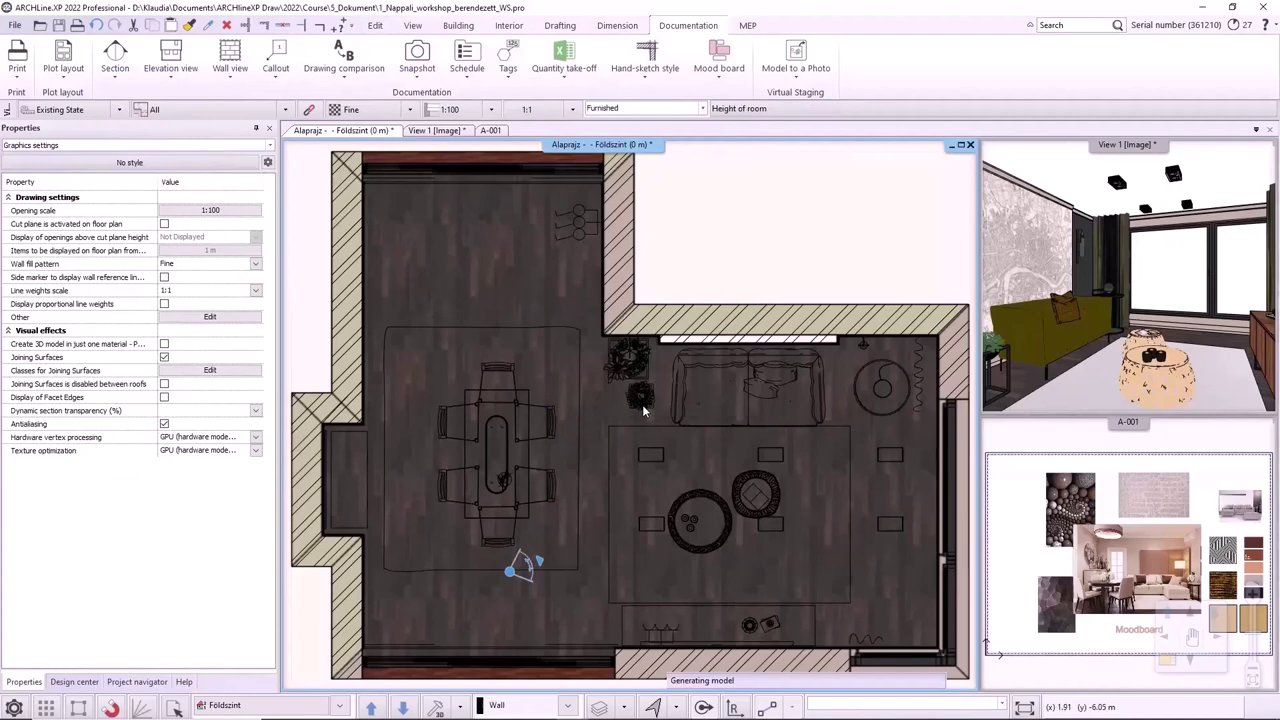
{"action": "scroll", "coordinate": [644, 410], "scroll_direction": "down", "scroll_amount": 4}
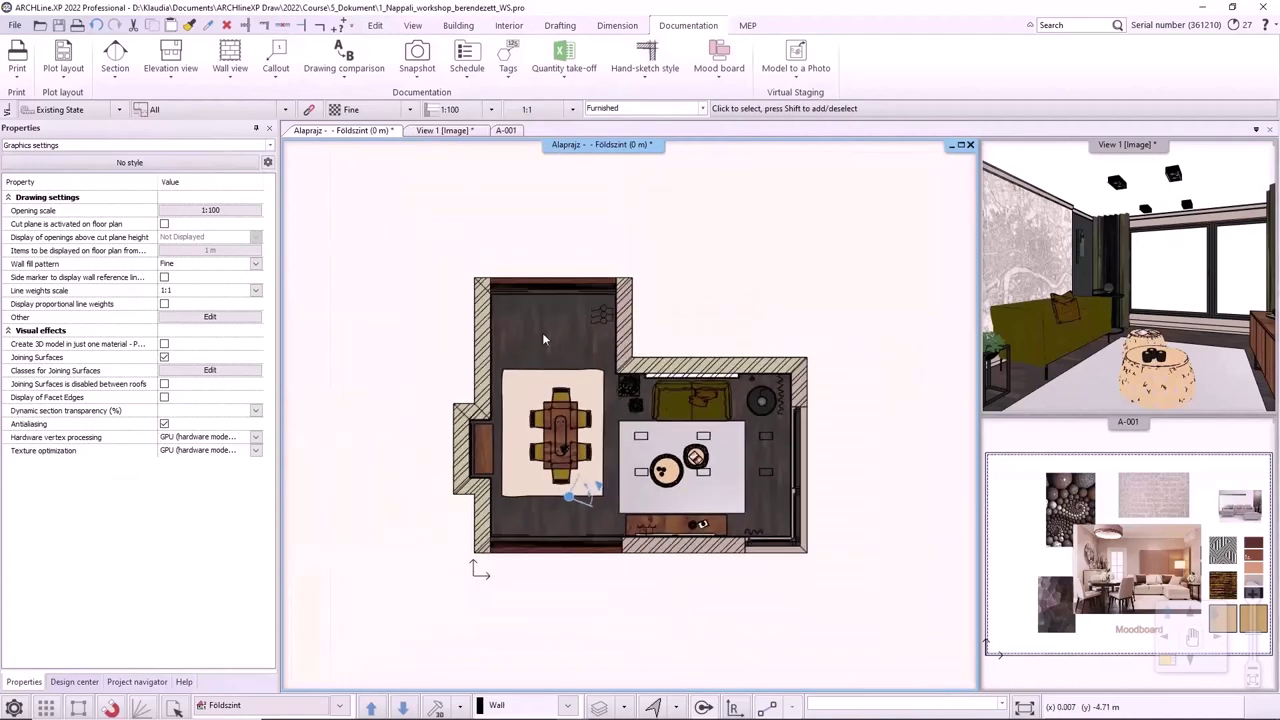
Move the coloured floor-plan image to the right of the line-drawn plan.
{"action": "left_click", "coordinate": [625, 400]}
{"action": "right_click", "coordinate": [630, 412]}
{"action": "left_click", "coordinate": [681, 427]}
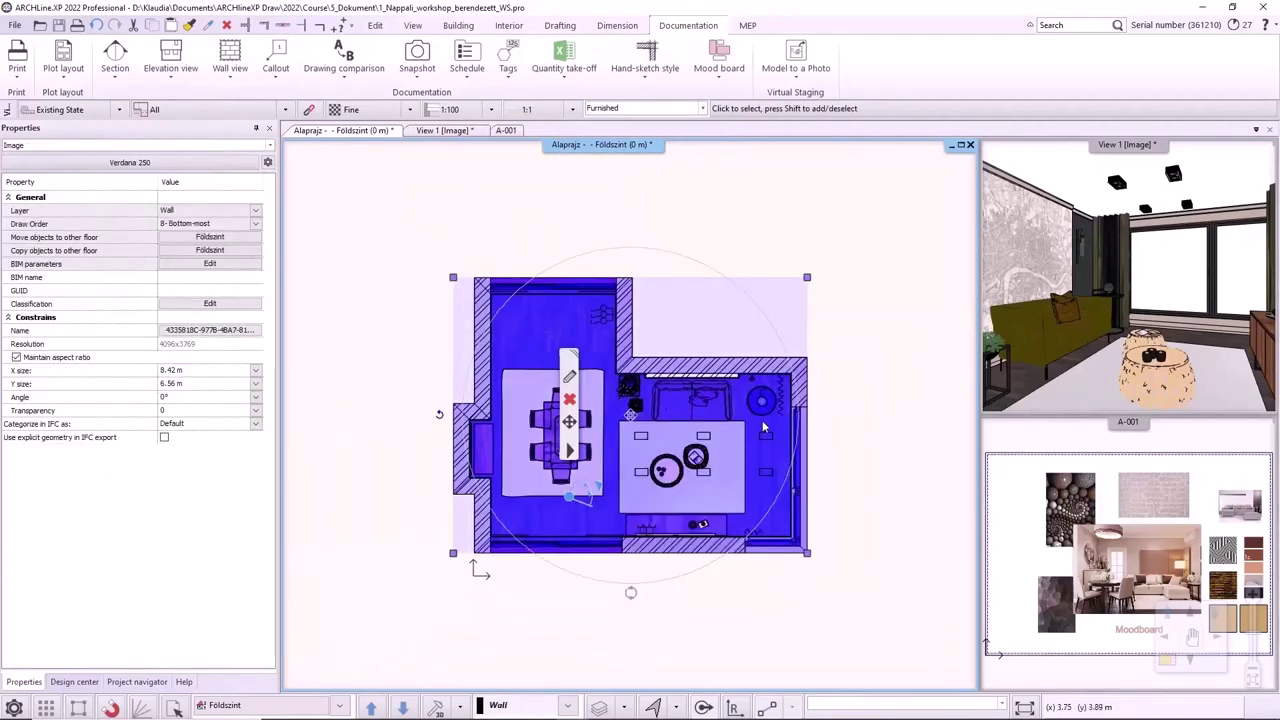
{"action": "left_click", "coordinate": [800, 407]}
{"action": "left_click", "coordinate": [823, 405]}
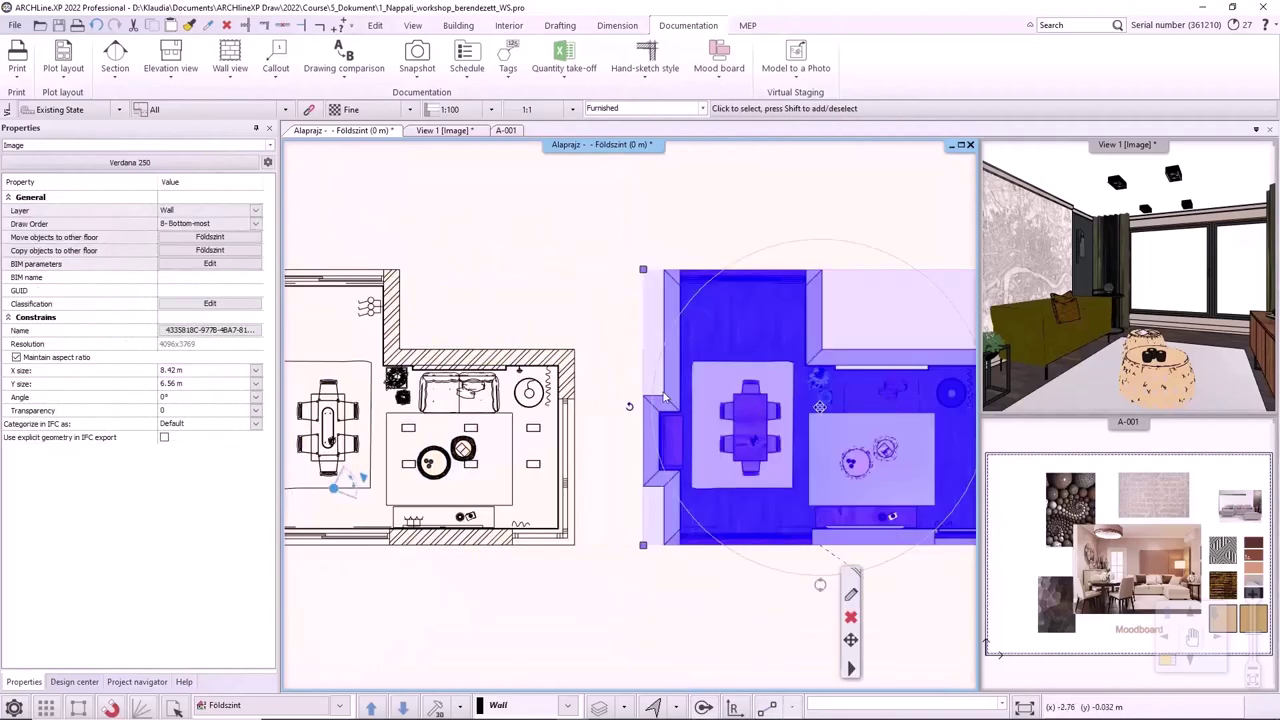
{"action": "left_click", "coordinate": [566, 306]}
{"action": "left_click", "coordinate": [540, 320]}
{"action": "scroll", "coordinate": [628, 417], "scroll_direction": "down", "scroll_amount": 1}
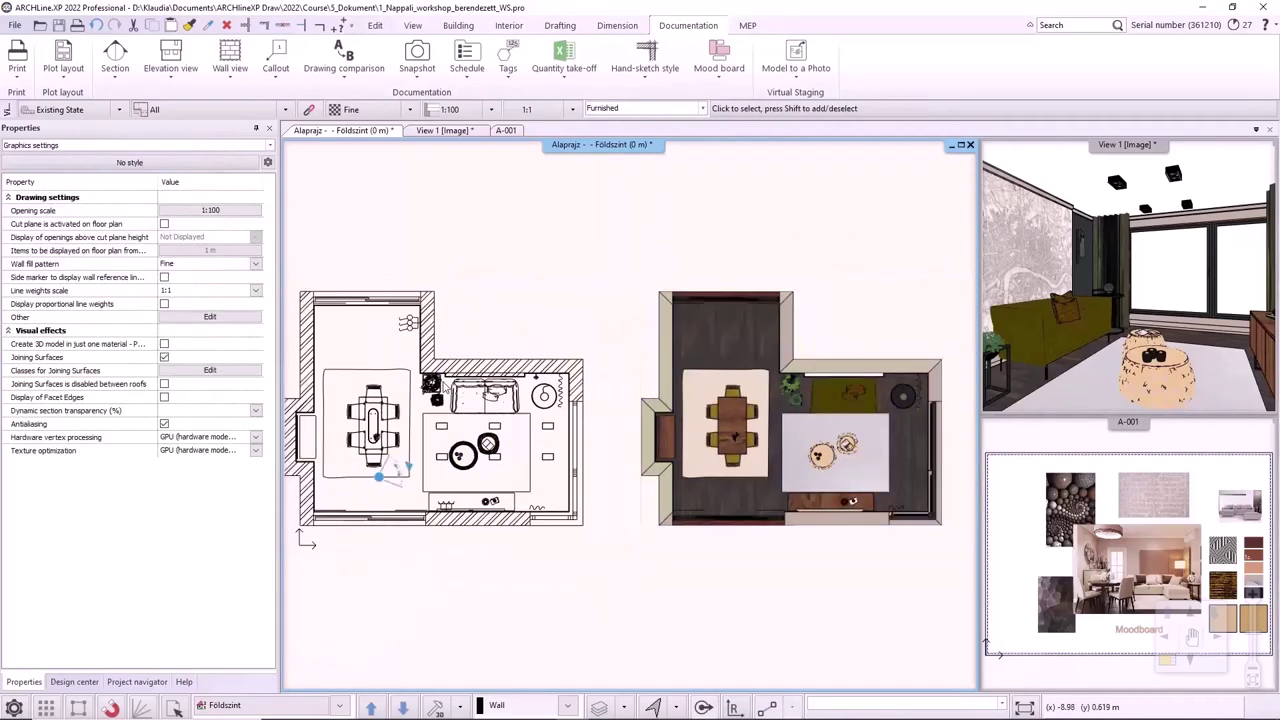
{"action": "middle_click_drag", "start_coordinate": [620, 420], "coordinate": [629, 423]}
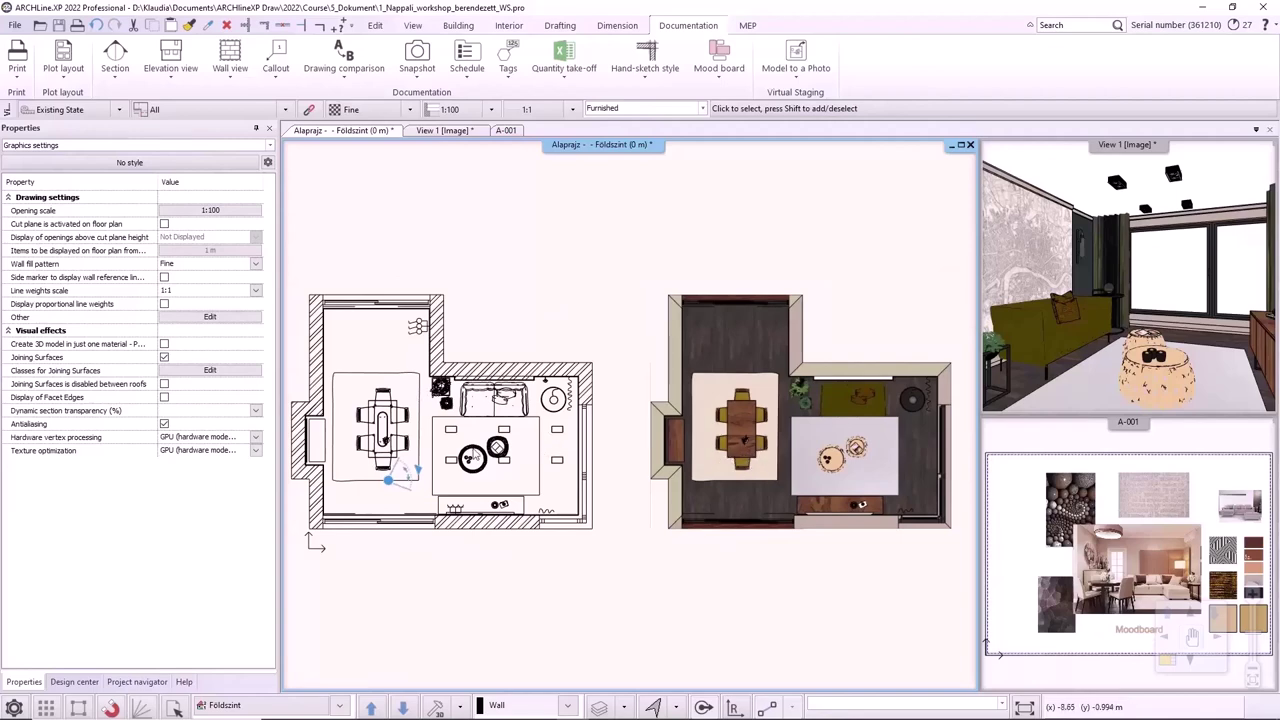
Give the six dining chairs an enabled 2D fill in dark olive.
{"action": "scroll", "coordinate": [477, 455], "scroll_direction": "up", "scroll_amount": 3}
{"action": "left_click", "coordinate": [505, 410]}
{"action": "left_click", "coordinate": [507, 411], "text": "shift"}
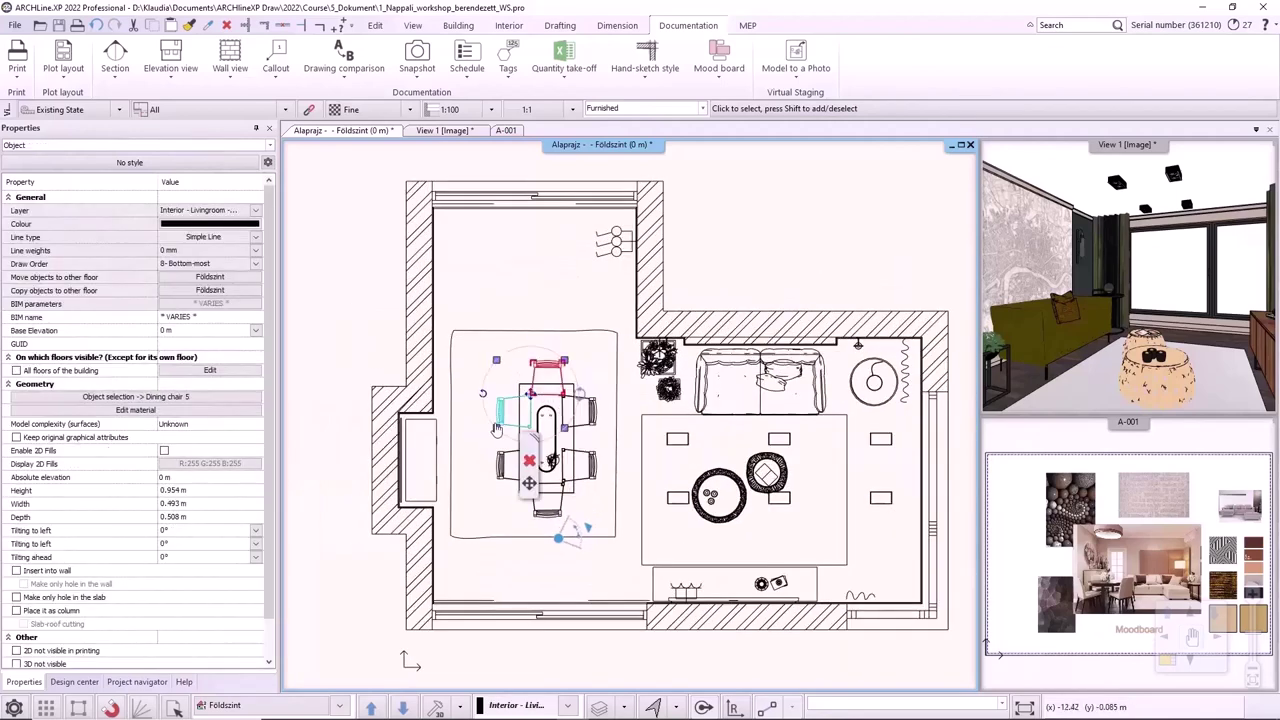
{"action": "left_click", "coordinate": [505, 465], "text": "shift"}
{"action": "left_click", "coordinate": [543, 510], "text": "shift"}
{"action": "left_click", "coordinate": [598, 468], "text": "shift"}
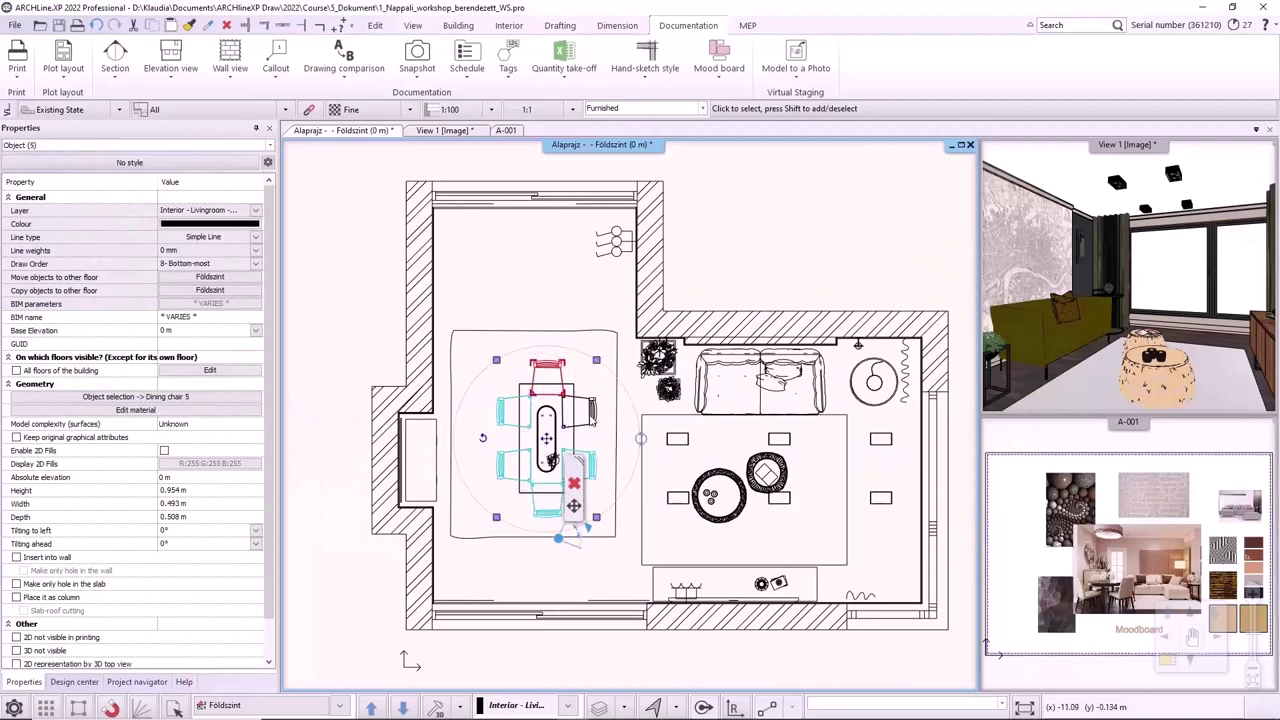
{"action": "left_click", "coordinate": [592, 412], "text": "shift"}
{"action": "left_click", "coordinate": [164, 451]}
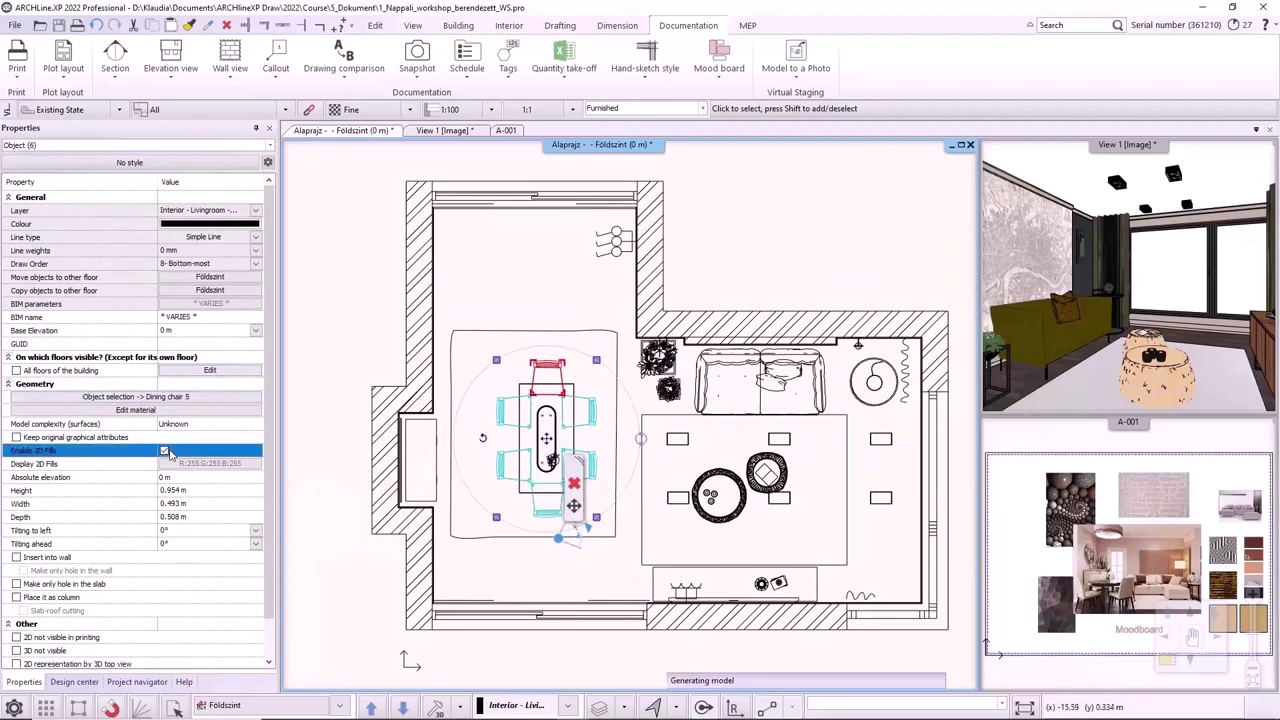
{"action": "left_click", "coordinate": [172, 465]}
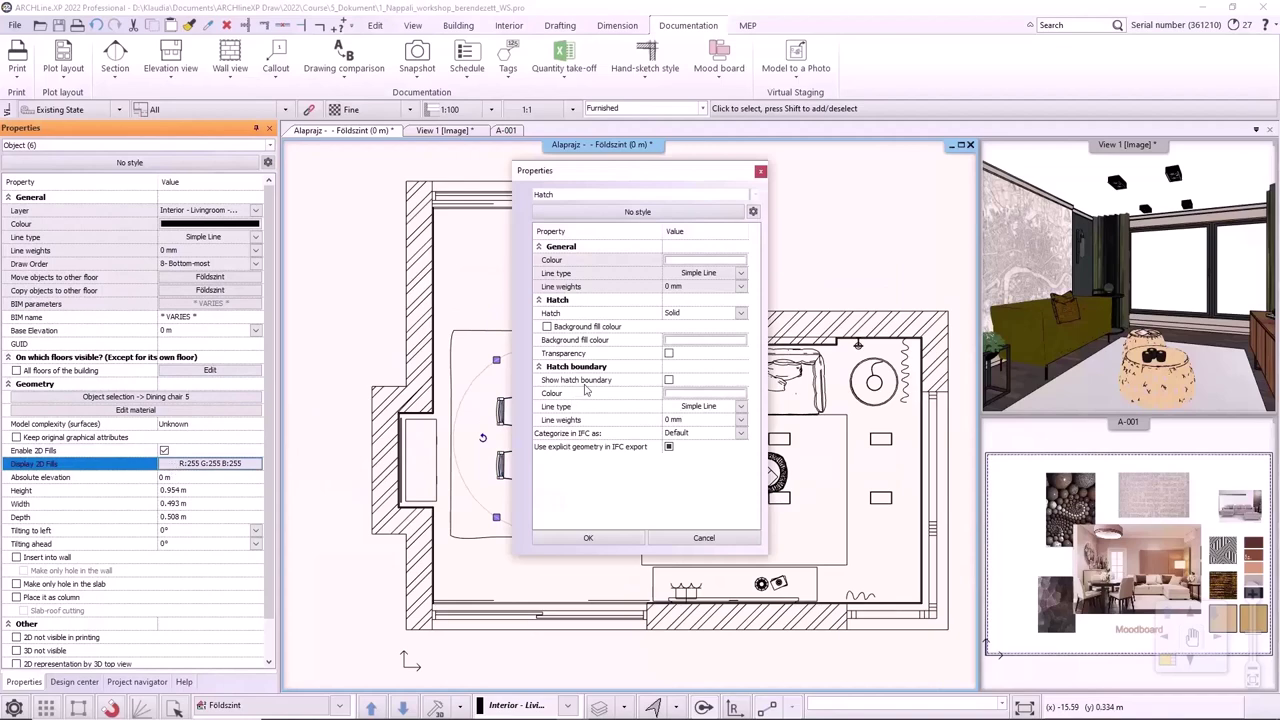
{"action": "left_click", "coordinate": [695, 262]}
{"action": "left_click", "coordinate": [695, 264]}
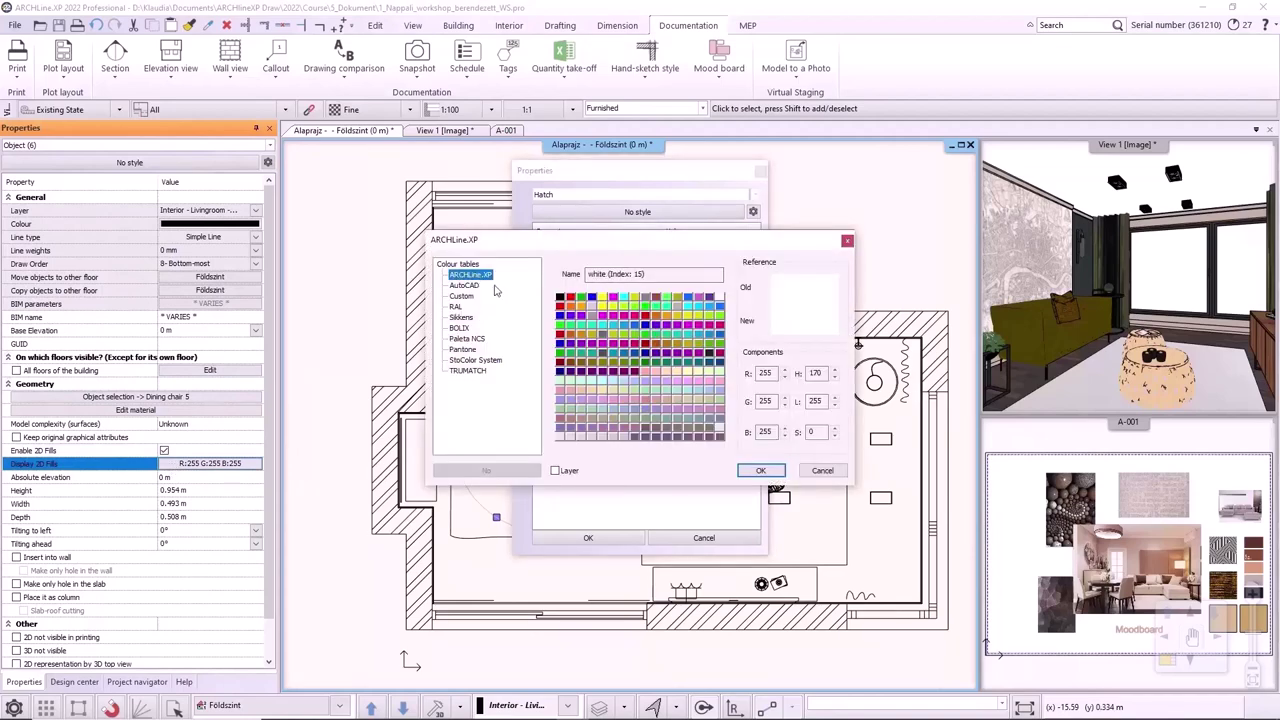
{"action": "left_click", "coordinate": [690, 430]}
{"action": "left_click", "coordinate": [760, 470]}
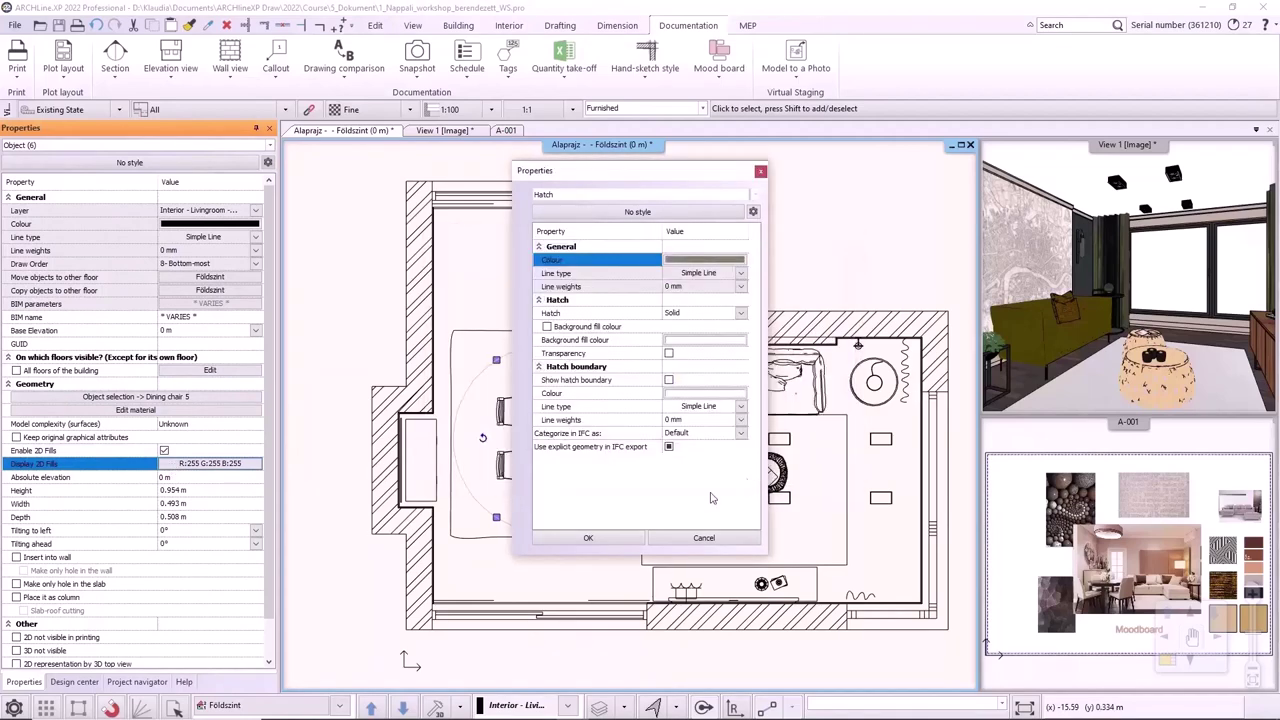
{"action": "left_click", "coordinate": [590, 535]}
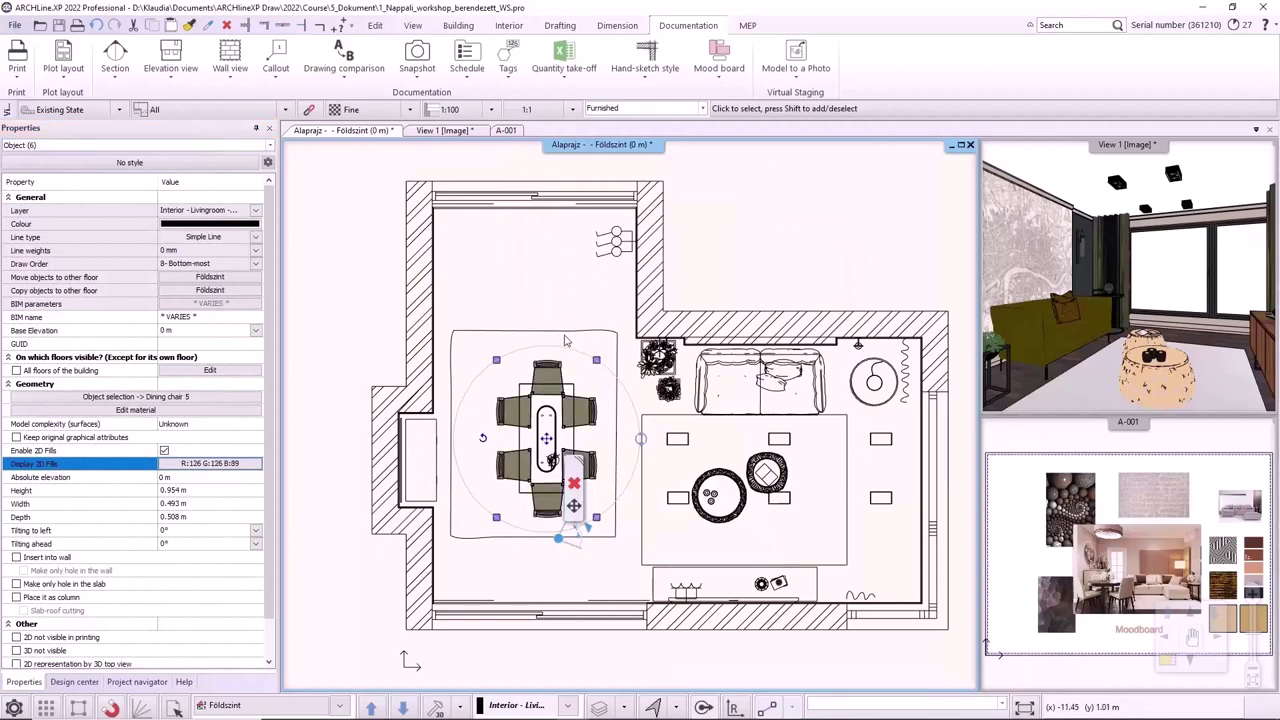
Enable a light grey 2D fill on the rug under the dining table.
{"action": "left_click", "coordinate": [572, 508]}
{"action": "left_click", "coordinate": [164, 464]}
{"action": "left_click", "coordinate": [210, 476]}
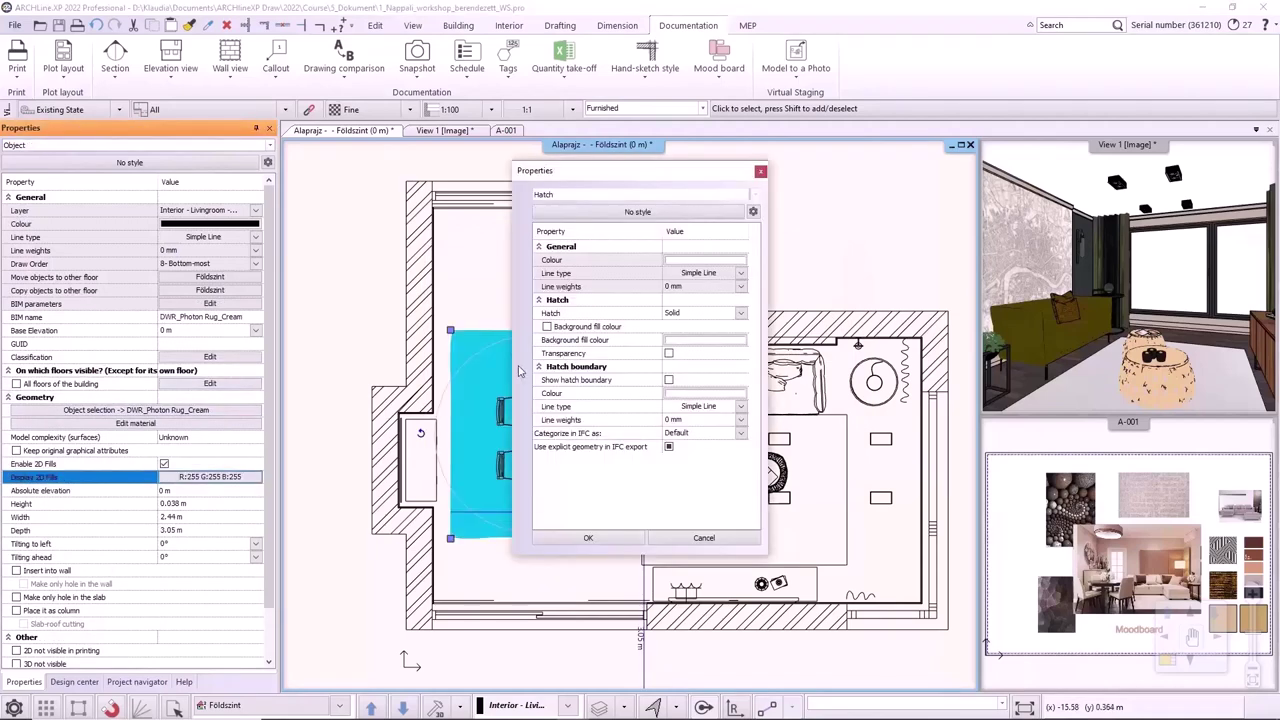
{"action": "left_click", "coordinate": [700, 260]}
{"action": "left_click", "coordinate": [693, 400]}
{"action": "left_click", "coordinate": [620, 438]}
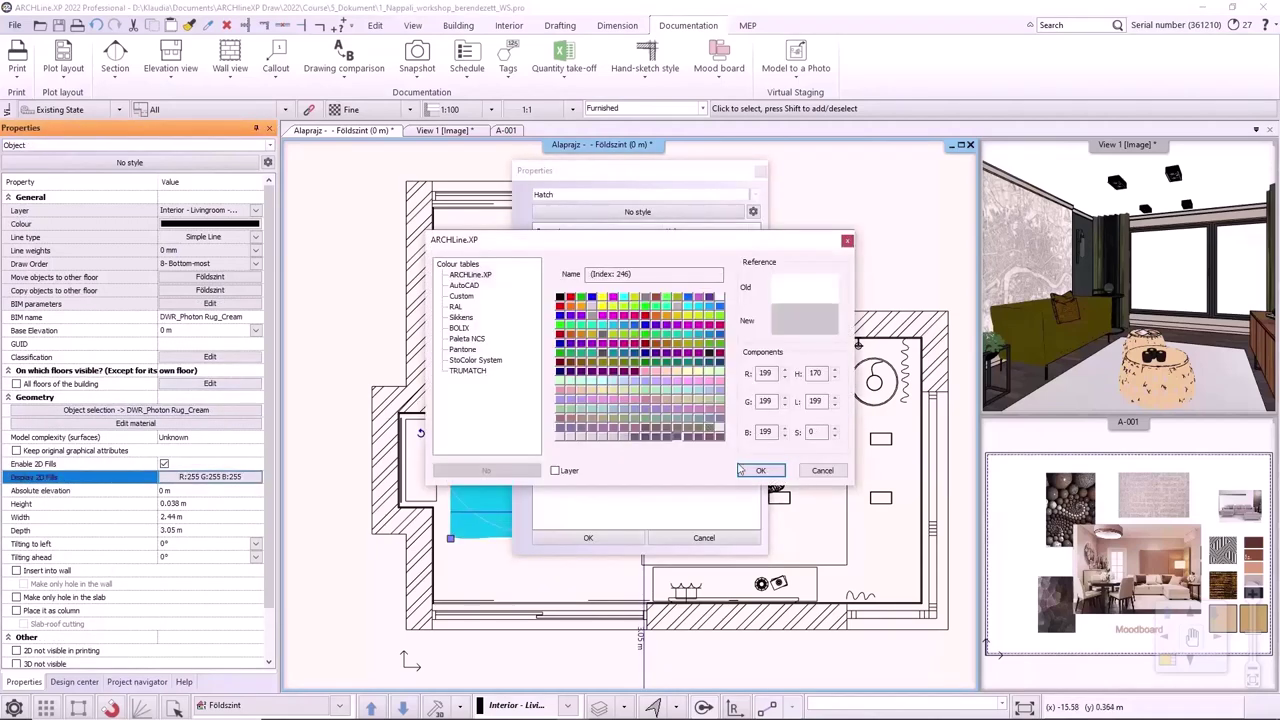
{"action": "left_click", "coordinate": [760, 470]}
{"action": "left_click", "coordinate": [603, 539]}
{"action": "left_click", "coordinate": [555, 293]}
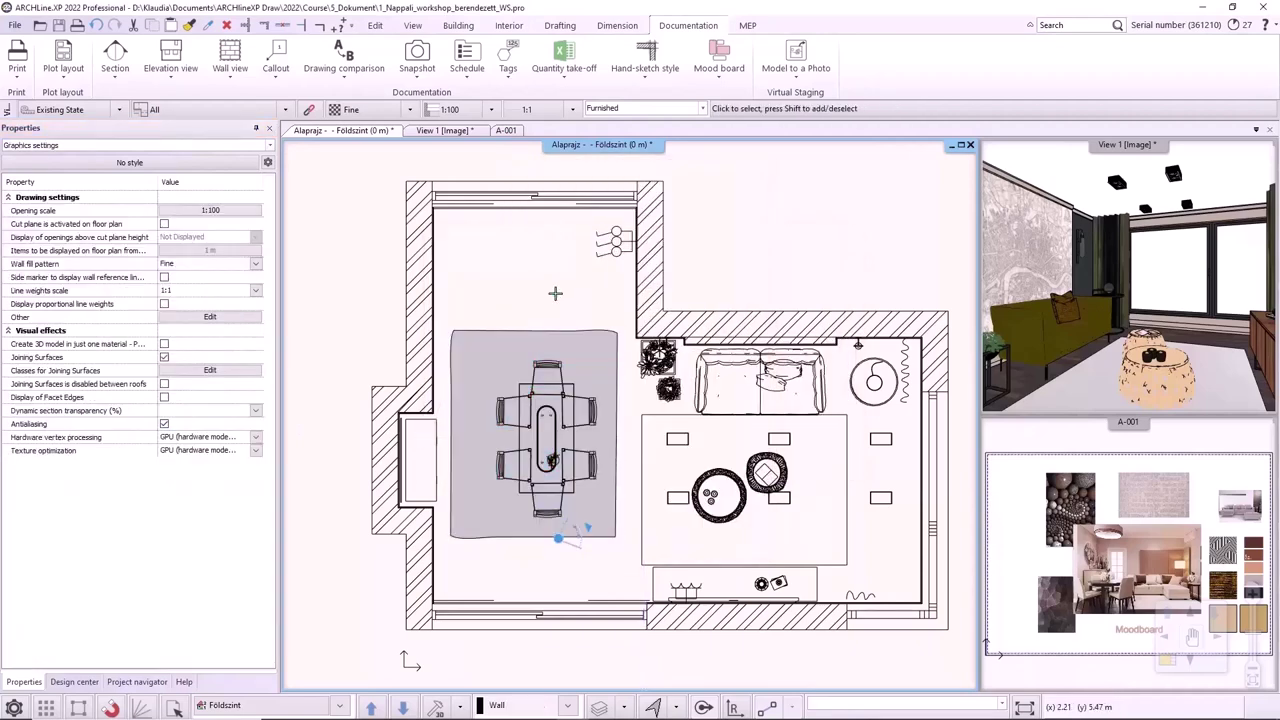
Enable a brown 2D fill on the dining table.
{"action": "left_click", "coordinate": [524, 392]}
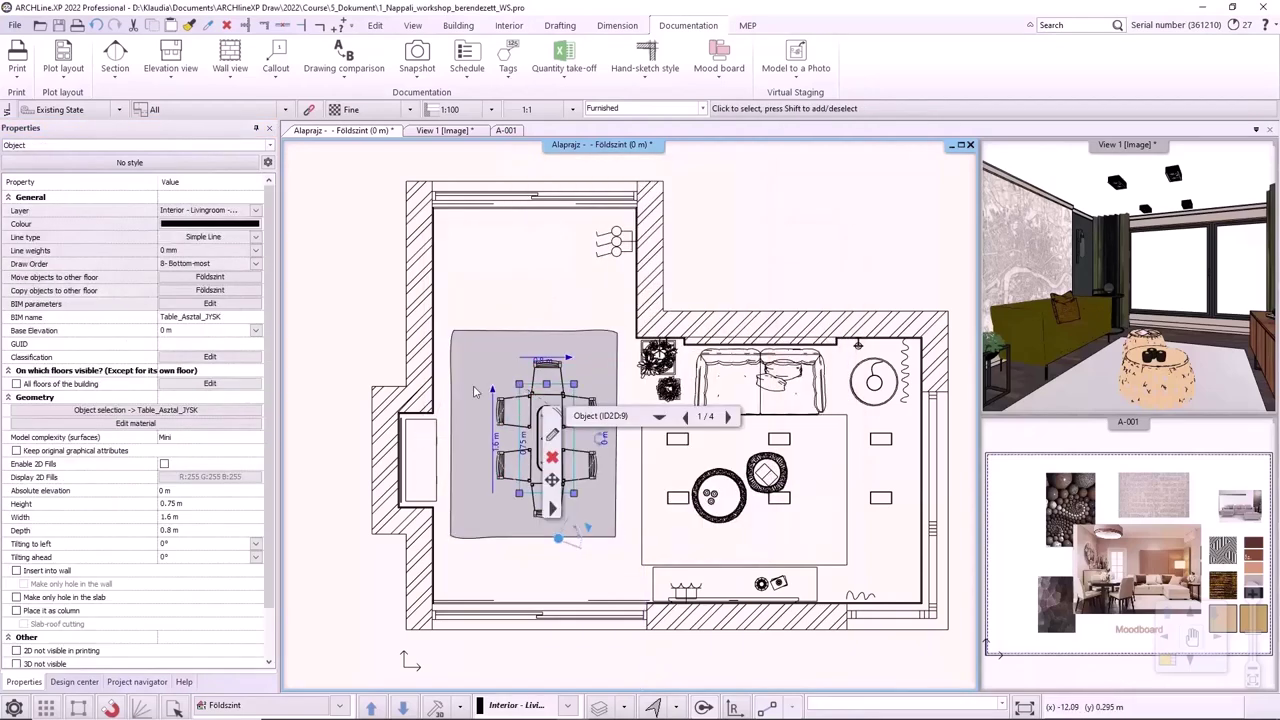
{"action": "left_click", "coordinate": [164, 464]}
{"action": "left_click", "coordinate": [174, 477]}
{"action": "left_click", "coordinate": [181, 480]}
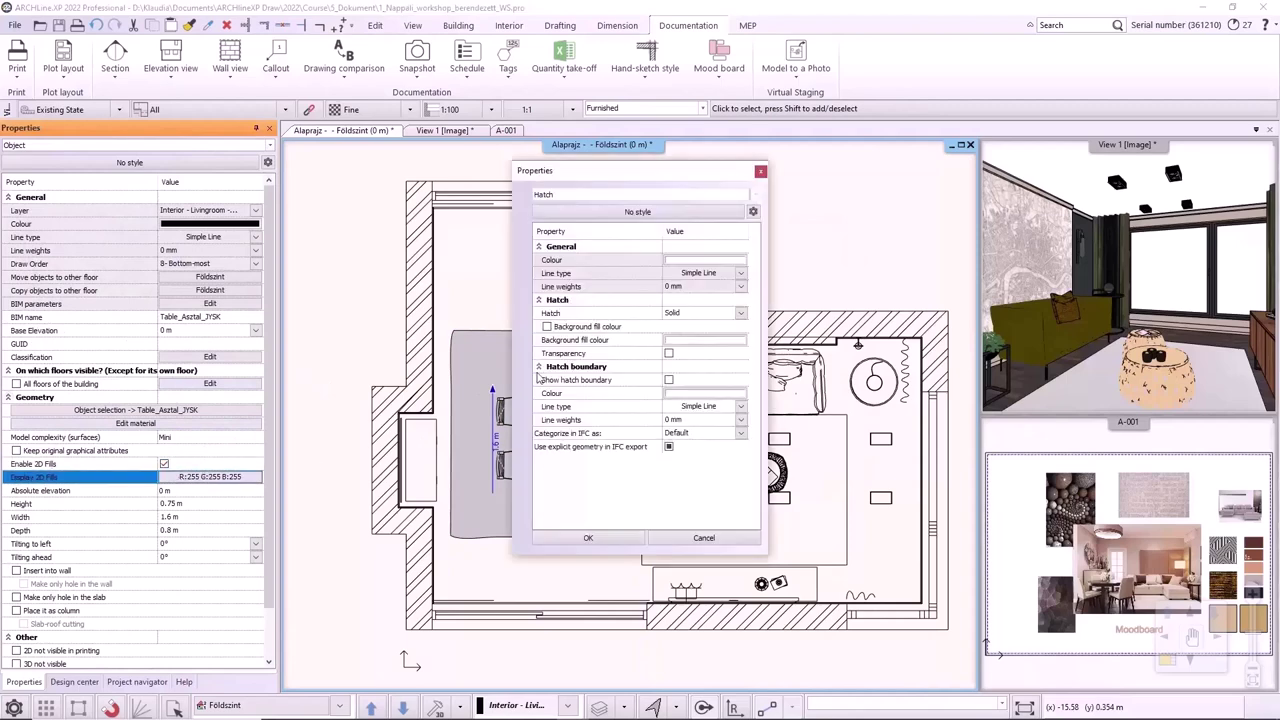
{"action": "left_click", "coordinate": [695, 261]}
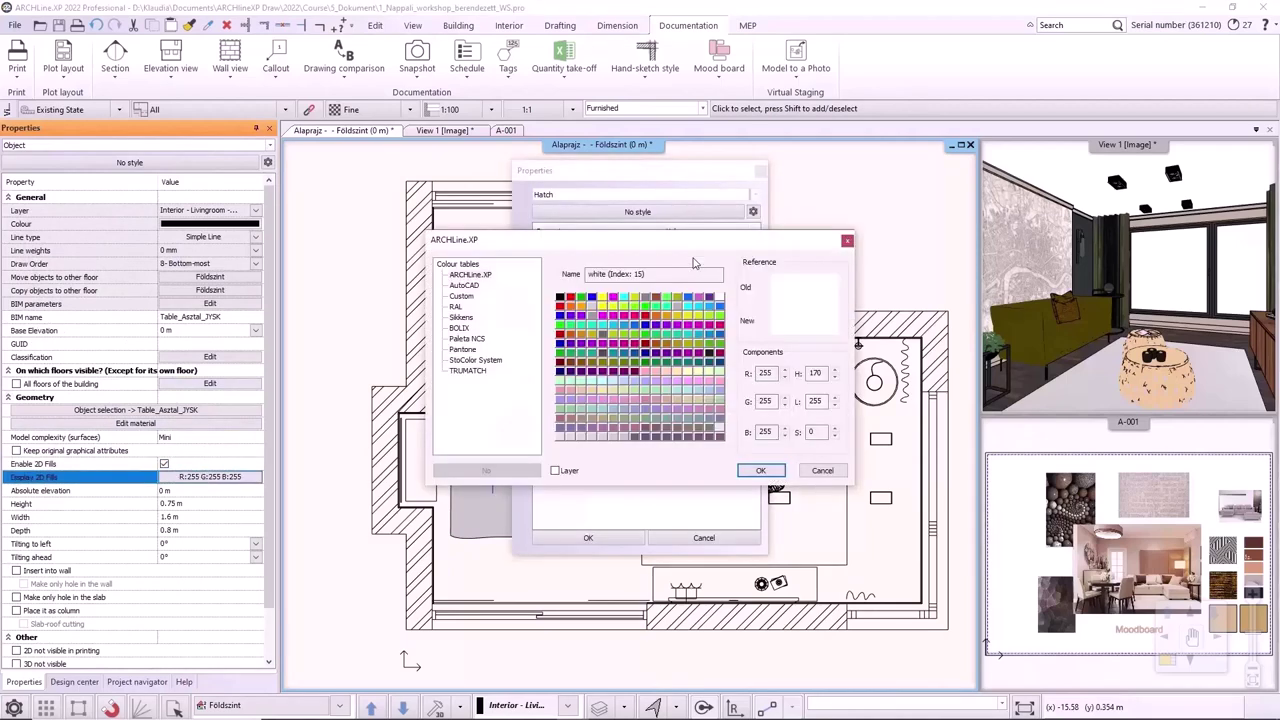
{"action": "left_click", "coordinate": [658, 432]}
{"action": "left_click", "coordinate": [760, 470]}
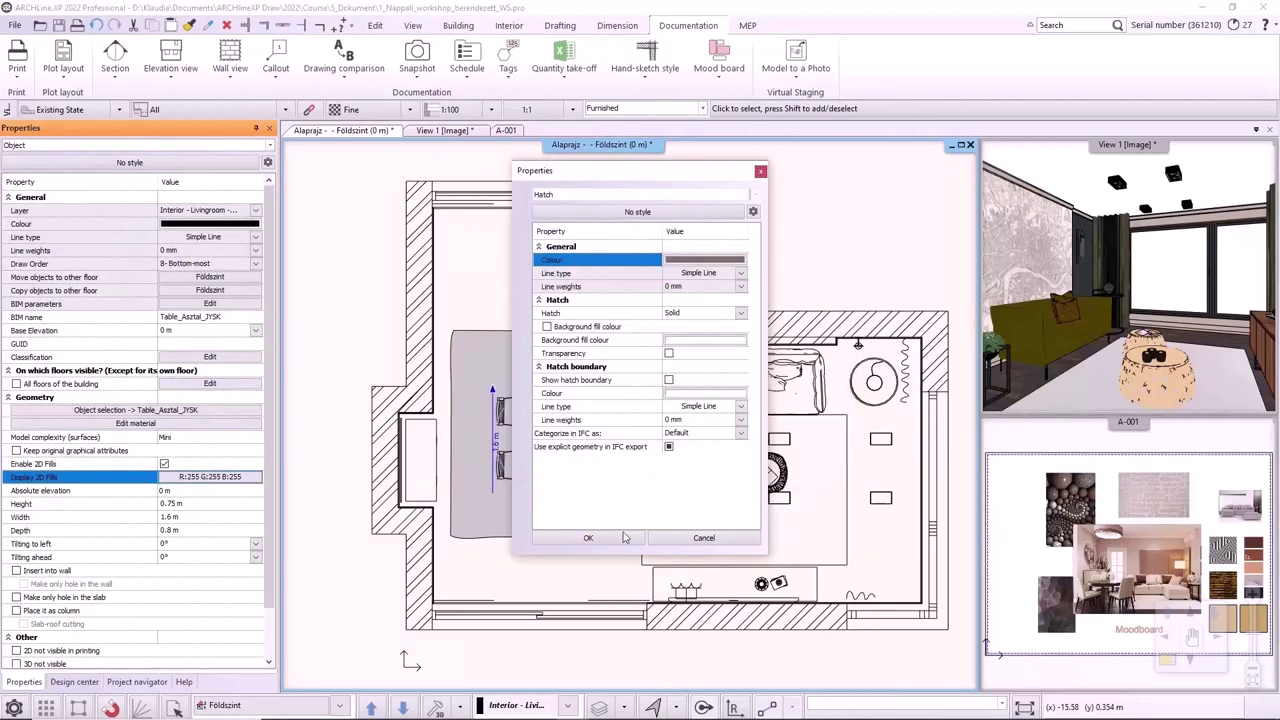
{"action": "left_click", "coordinate": [623, 537]}
{"action": "left_click", "coordinate": [551, 288]}
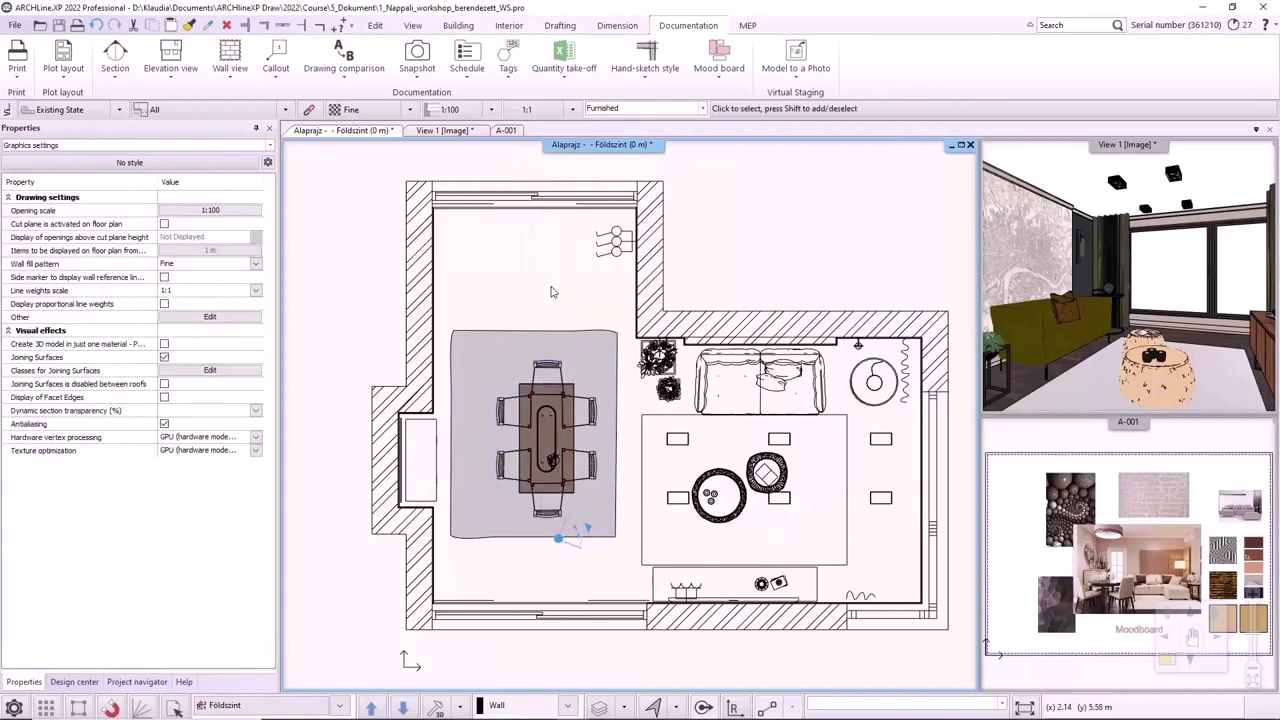
Set the rug's draw order to 8-Bottom-most and the table's to 1-Top-most.
{"action": "left_click", "coordinate": [536, 338]}
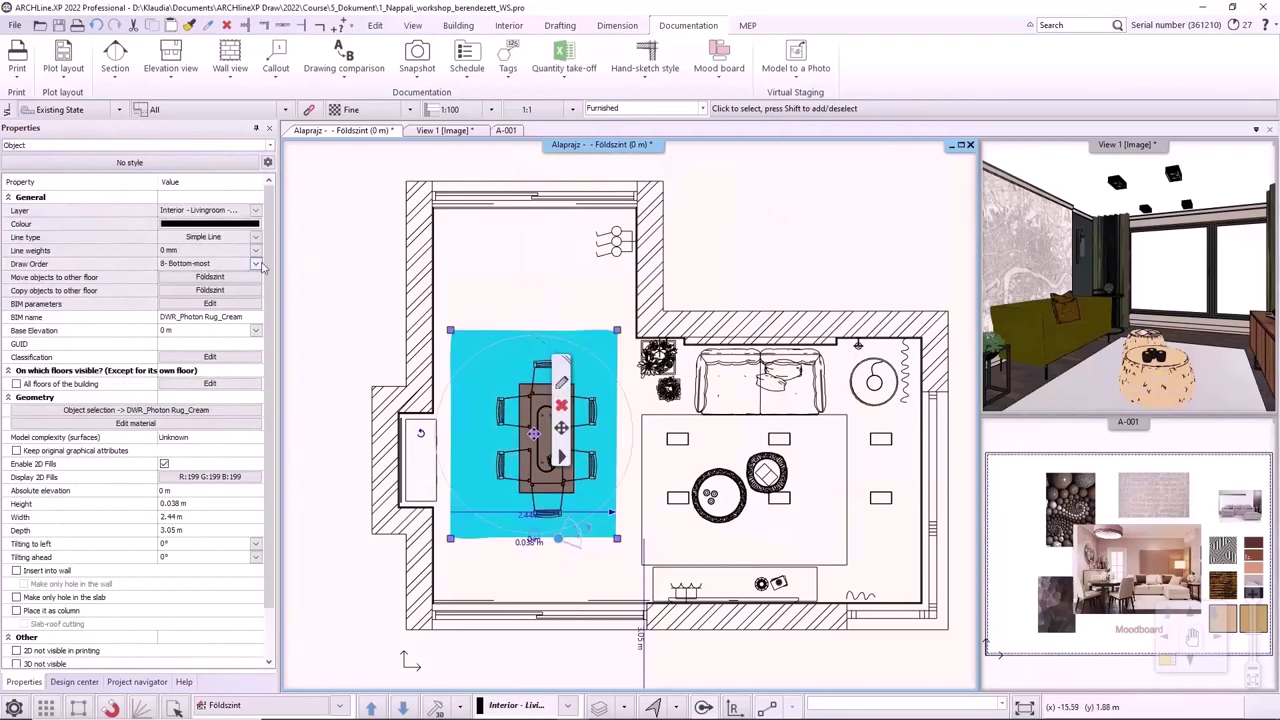
{"action": "left_click", "coordinate": [256, 264]}
{"action": "left_click", "coordinate": [250, 276]}
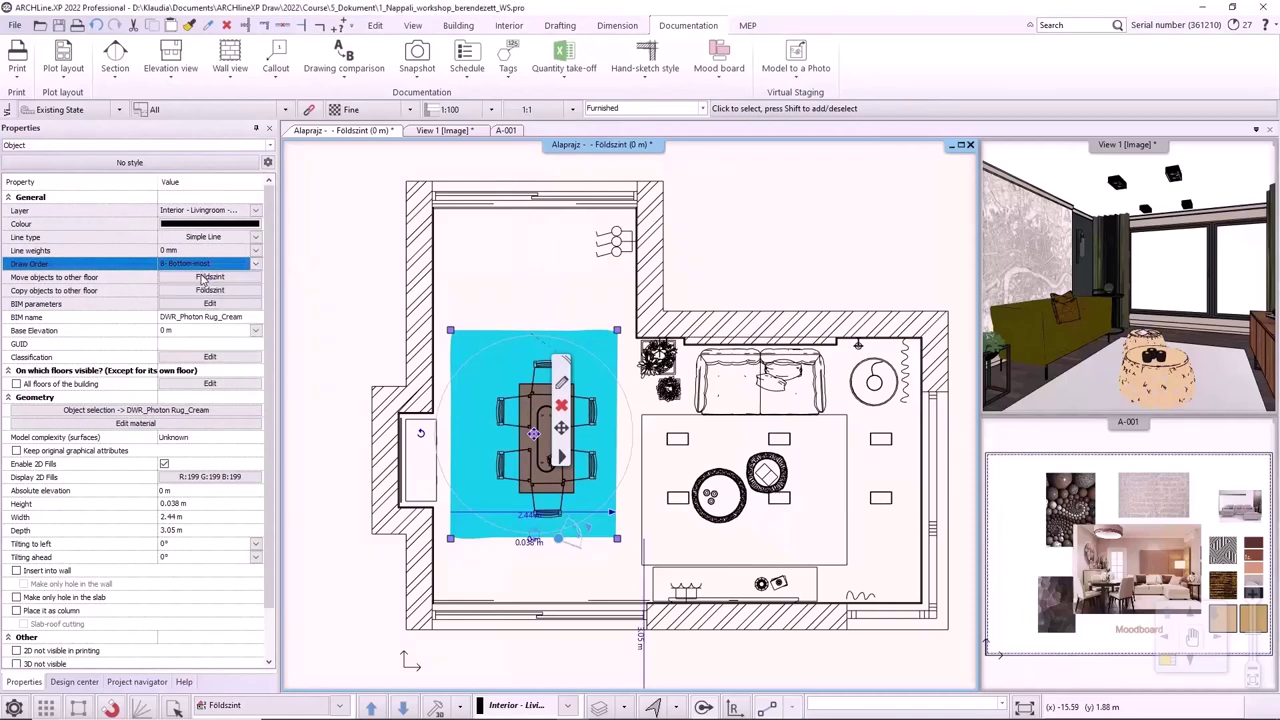
{"action": "left_click", "coordinate": [510, 353]}
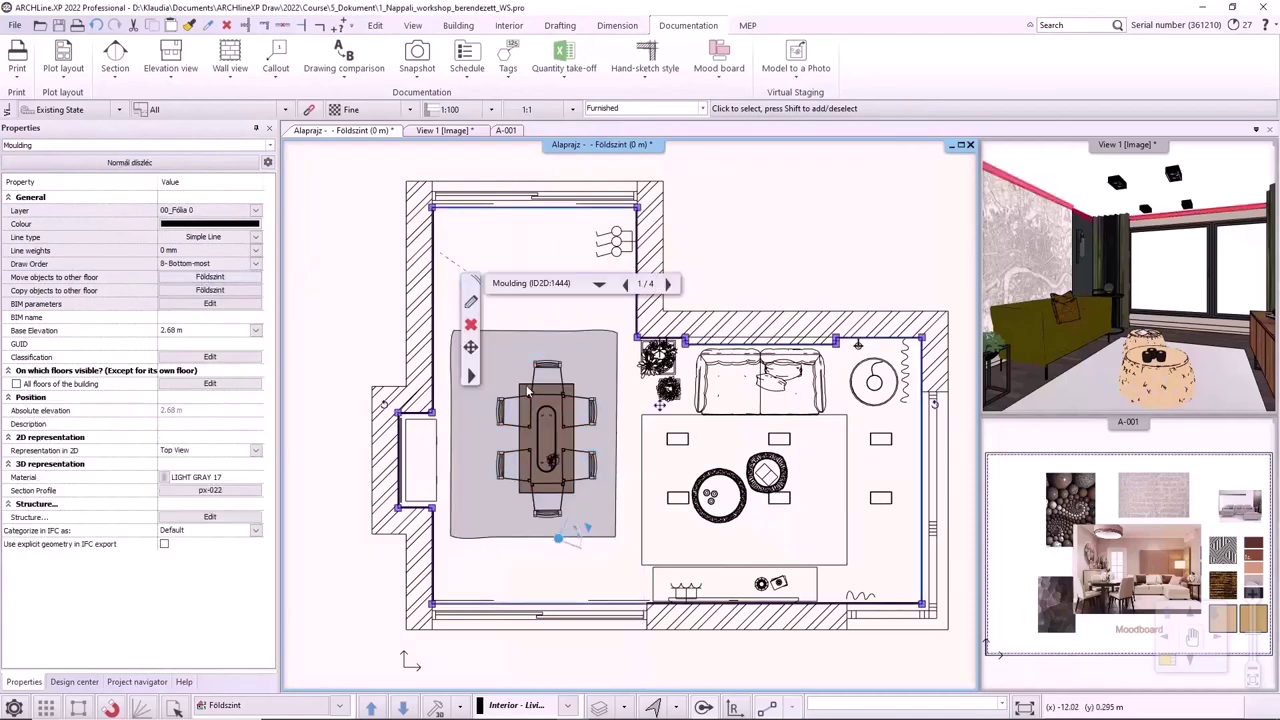
{"action": "left_click", "coordinate": [545, 430]}
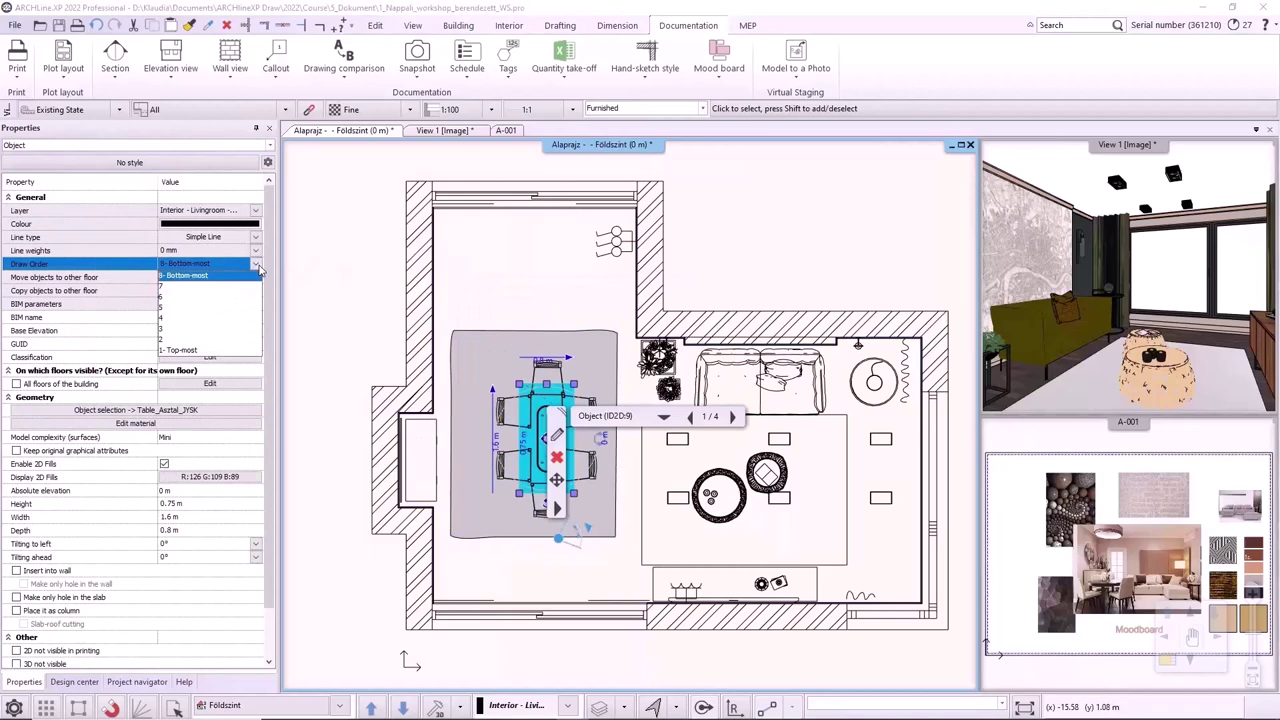
{"action": "left_click", "coordinate": [200, 350]}
{"action": "left_click", "coordinate": [516, 283]}
Raise the six dining chairs' draw order above the table, then zoom out.
{"action": "left_click", "coordinate": [580, 531]}
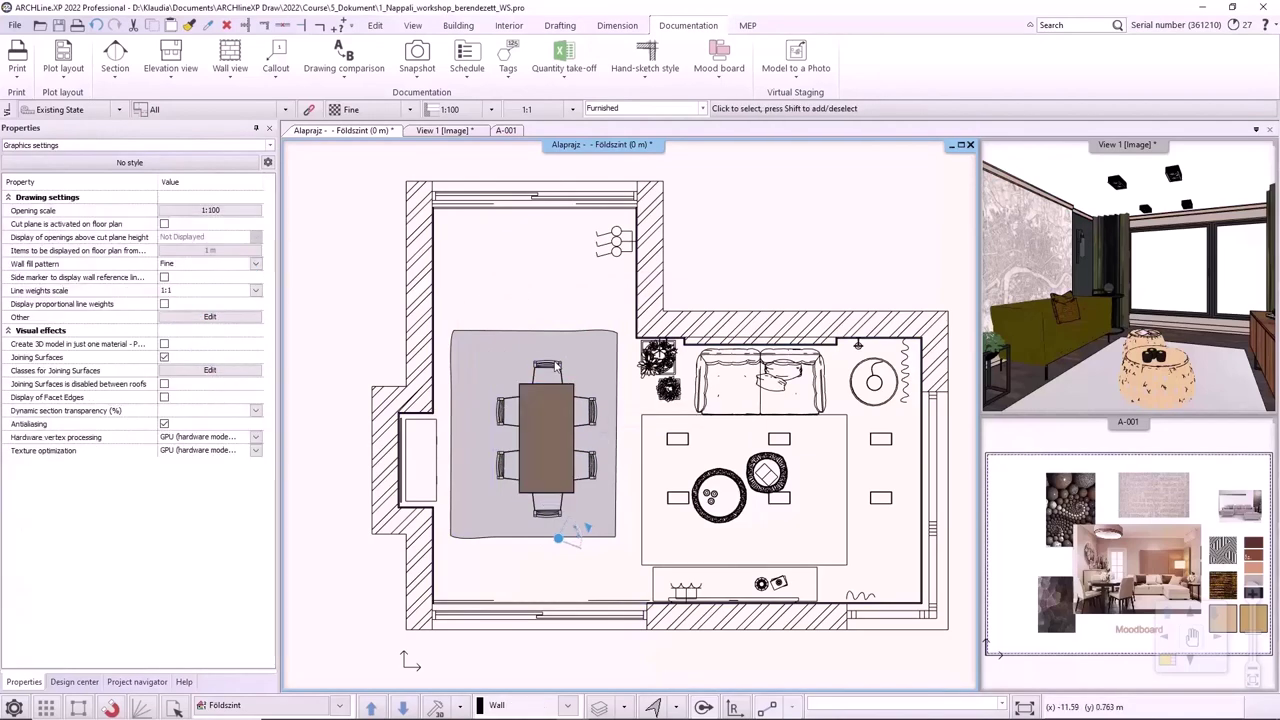
{"action": "left_click", "coordinate": [548, 372]}
{"action": "left_click", "coordinate": [502, 410], "text": "shift"}
{"action": "left_click", "coordinate": [498, 470], "text": "shift"}
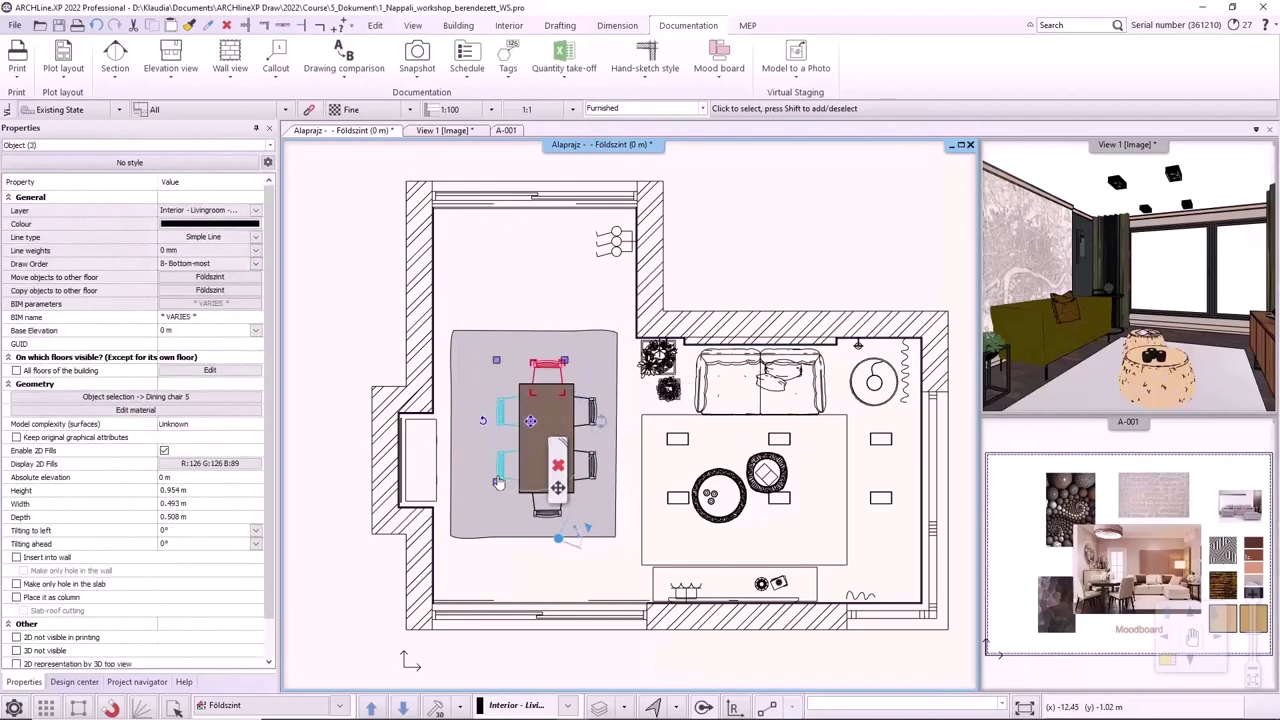
{"action": "left_click", "coordinate": [547, 512], "text": "shift"}
{"action": "left_click", "coordinate": [592, 468], "text": "shift"}
{"action": "left_click", "coordinate": [592, 412], "text": "shift"}
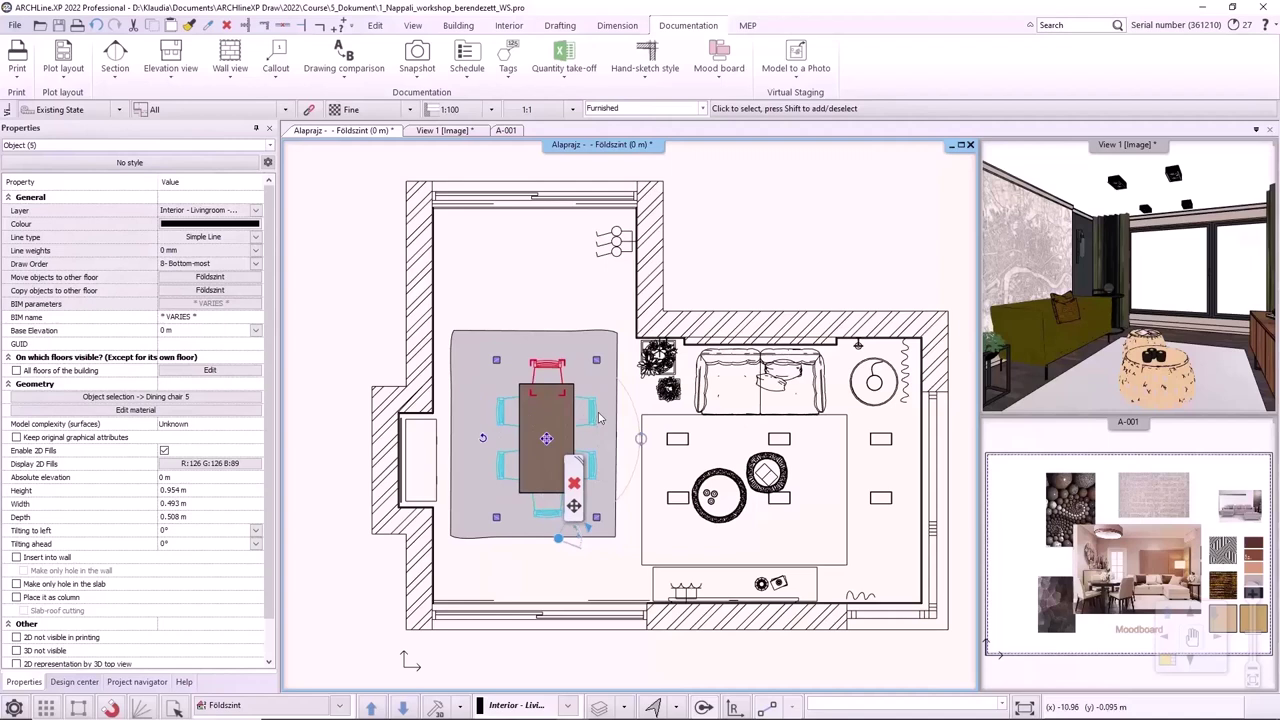
{"action": "left_click", "coordinate": [256, 263]}
{"action": "left_click", "coordinate": [190, 335]}
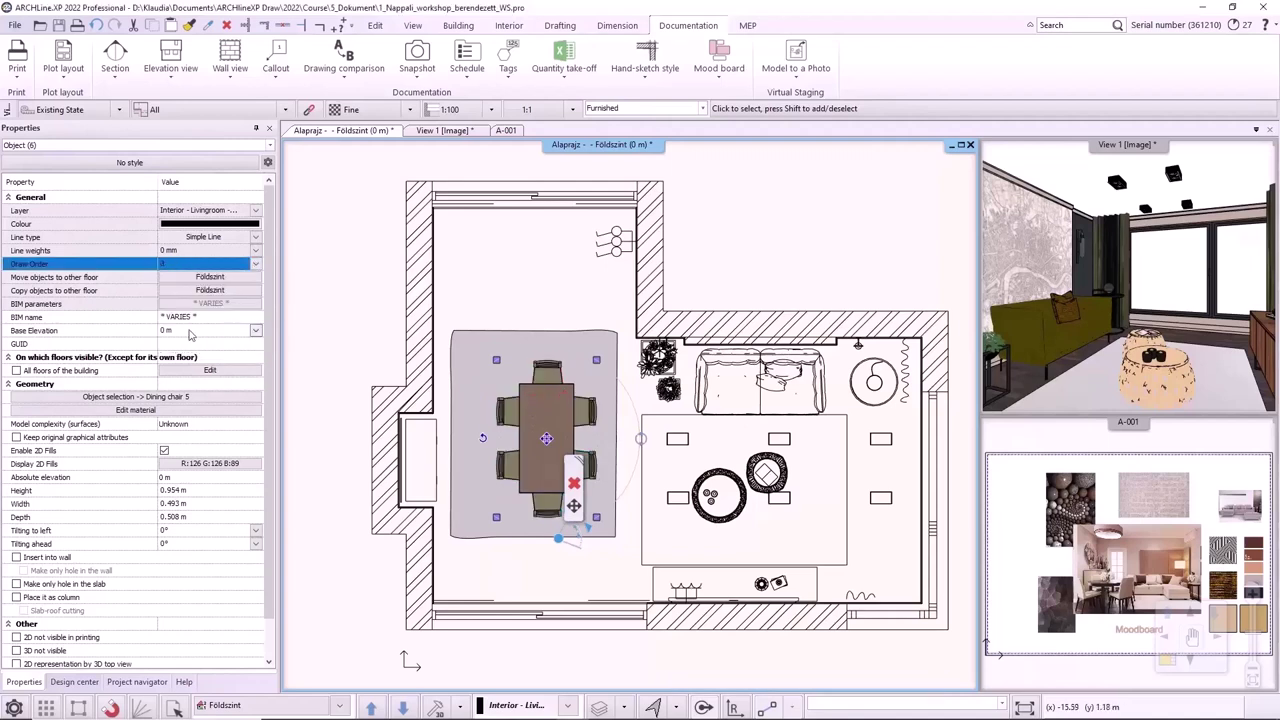
{"action": "left_click", "coordinate": [573, 298]}
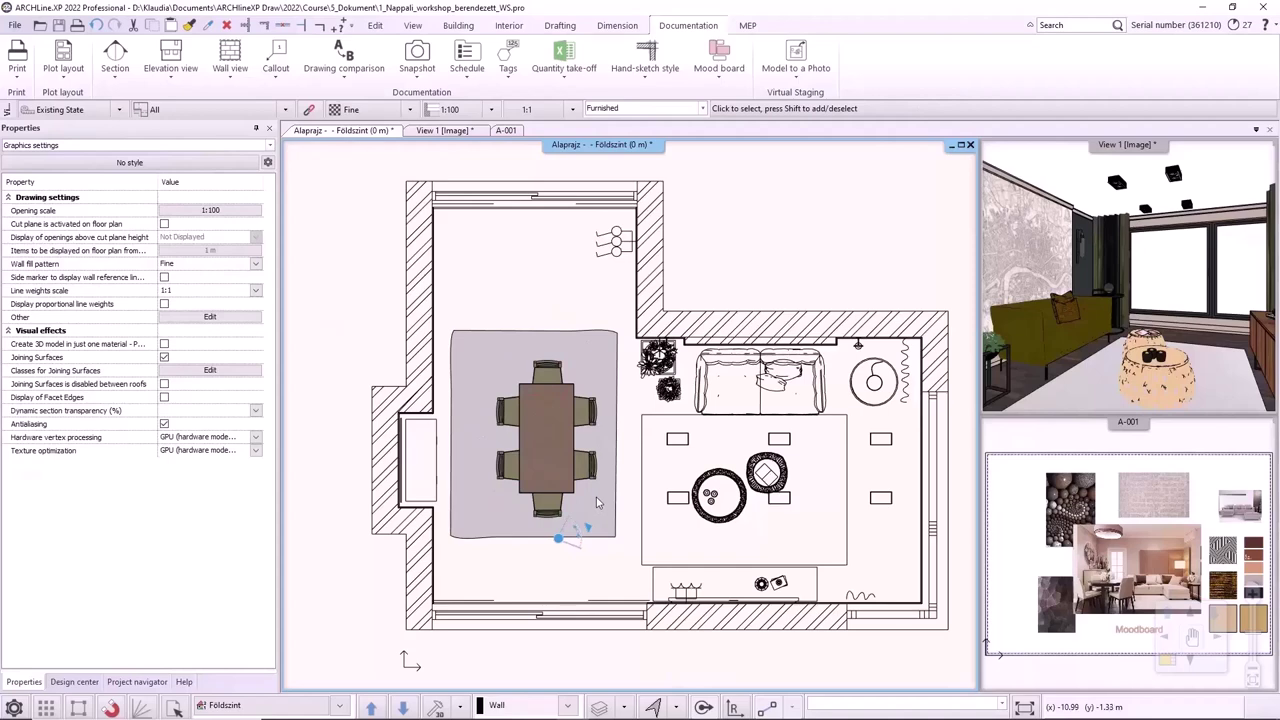
{"action": "scroll", "coordinate": [620, 490], "scroll_direction": "down", "scroll_amount": 4}
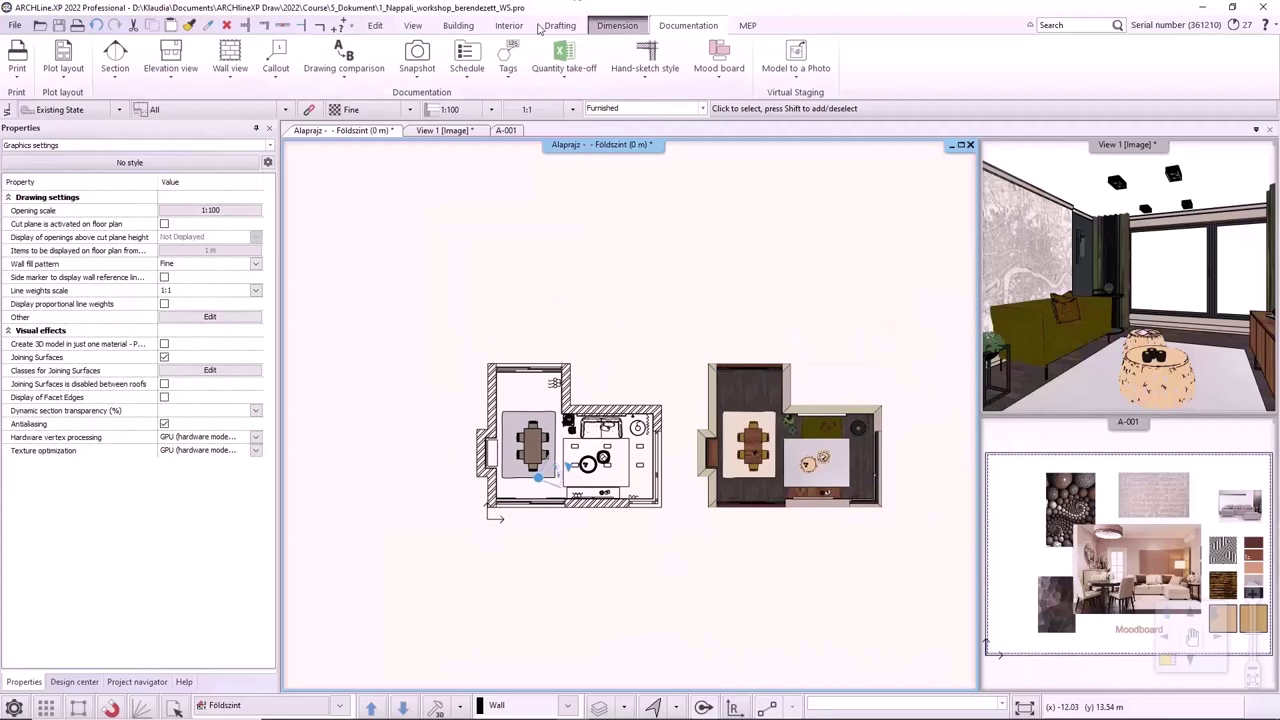
{"action": "left_click", "coordinate": [231, 80]}
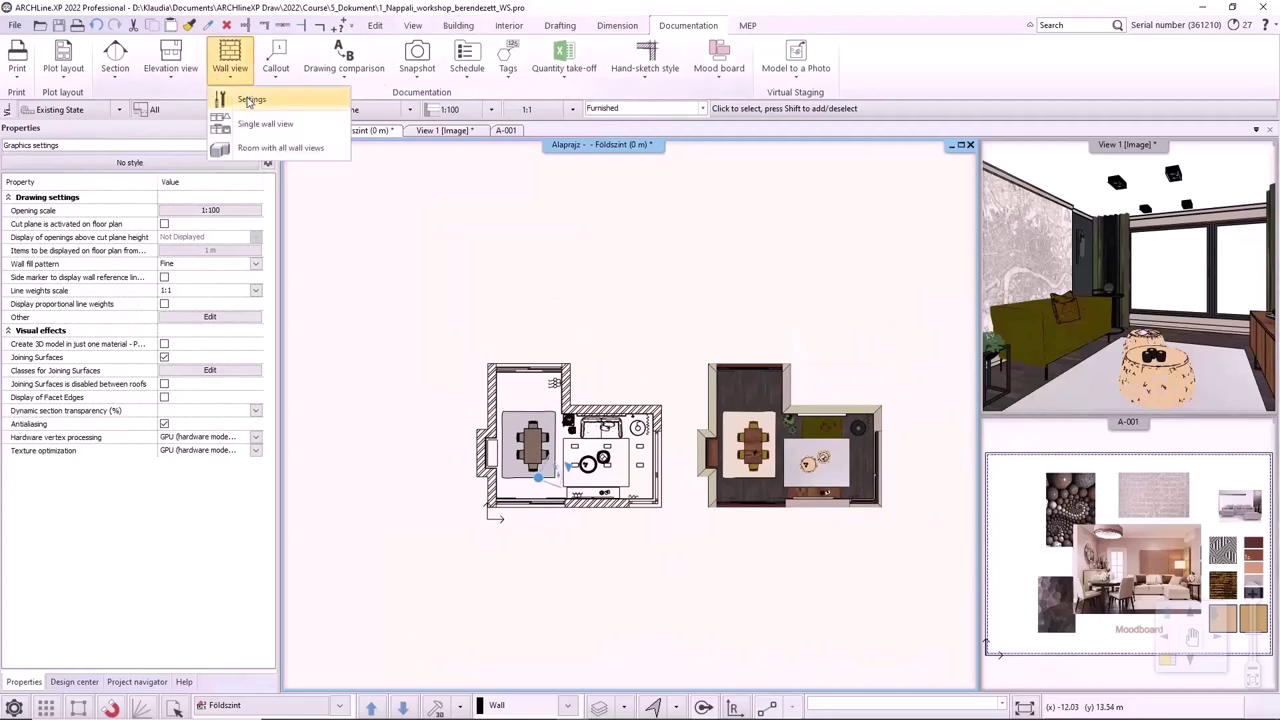
Set wall views to Image mode, Realistic (with edges) style, with cabinet dimensions off.
{"action": "left_click", "coordinate": [249, 101]}
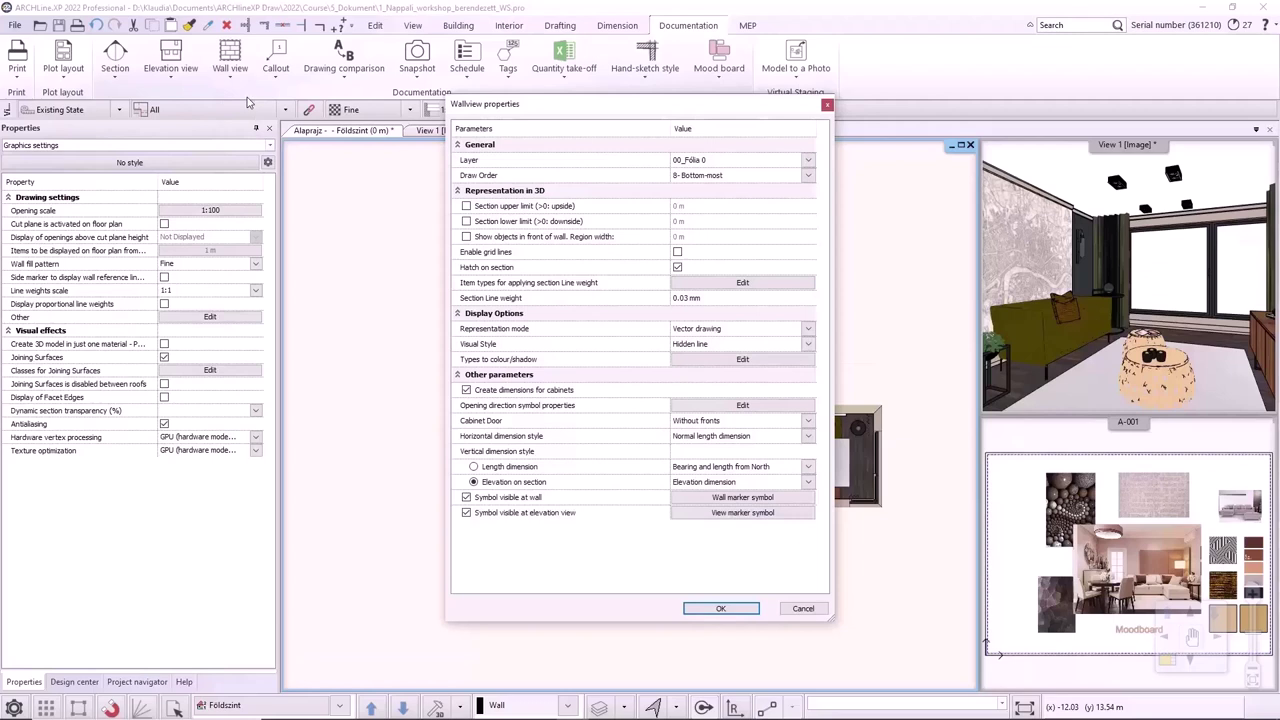
{"action": "left_click", "coordinate": [809, 330]}
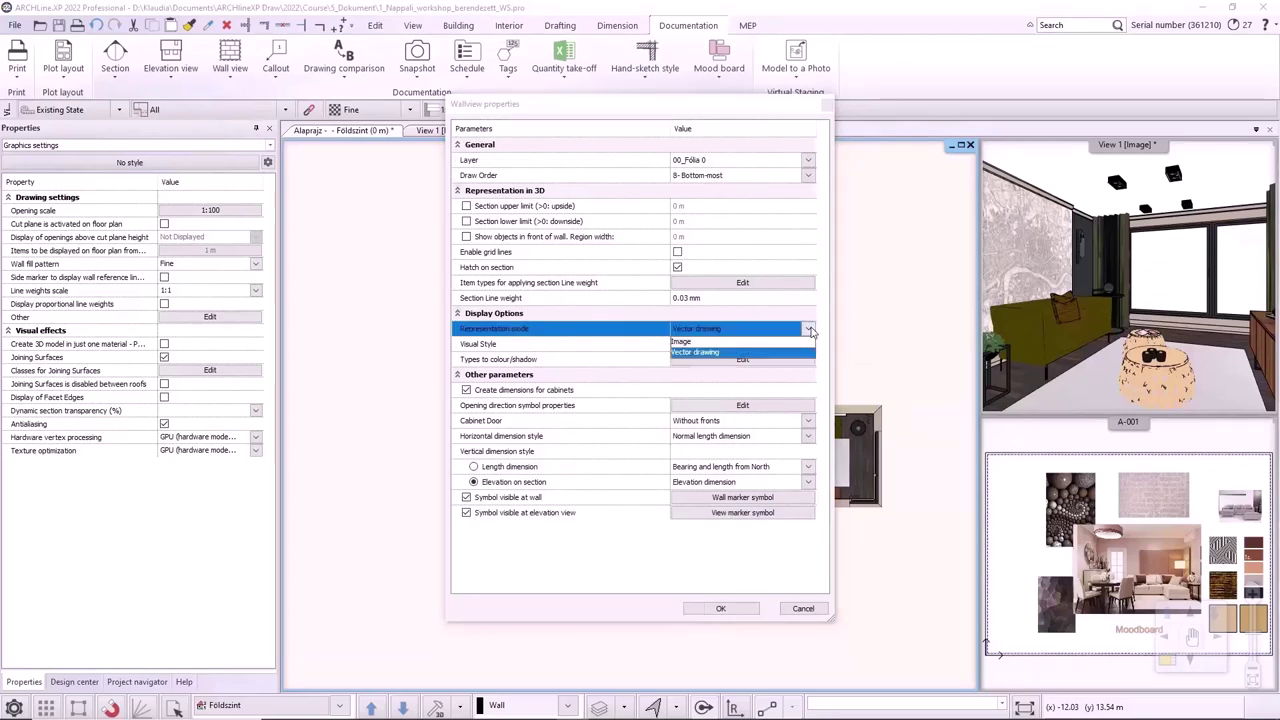
{"action": "left_click", "coordinate": [684, 343]}
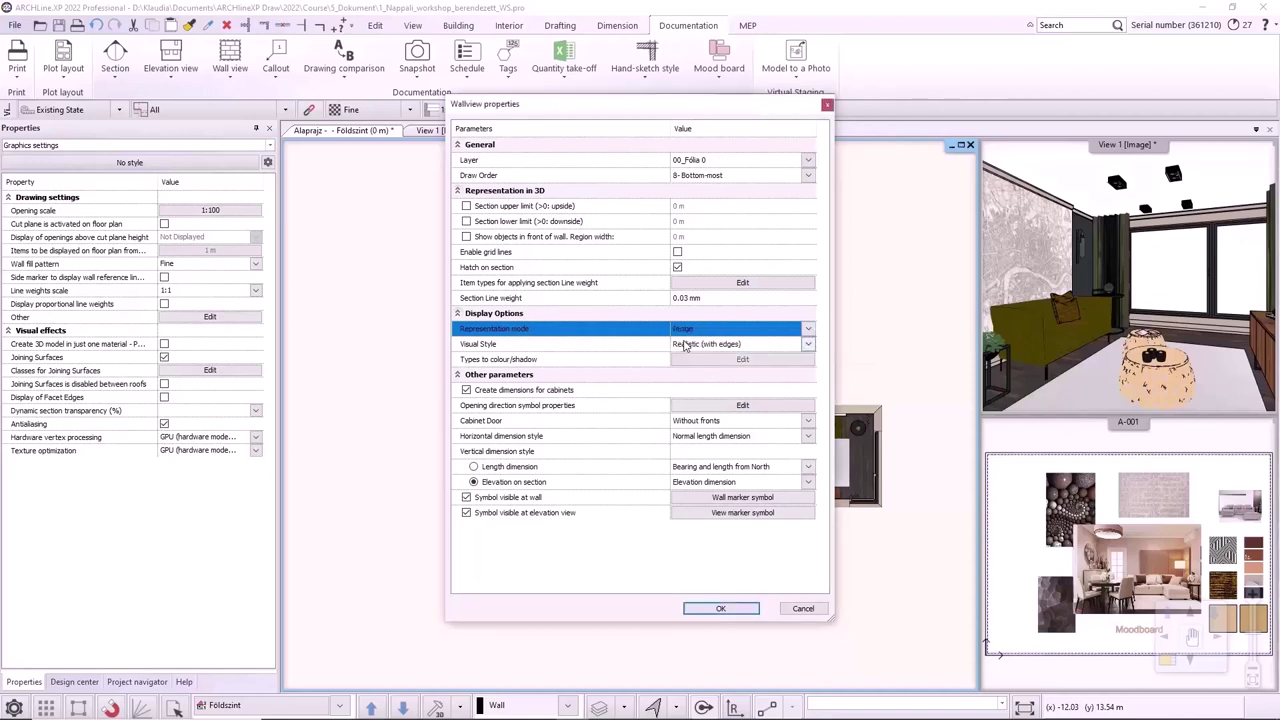
{"action": "left_click", "coordinate": [809, 345]}
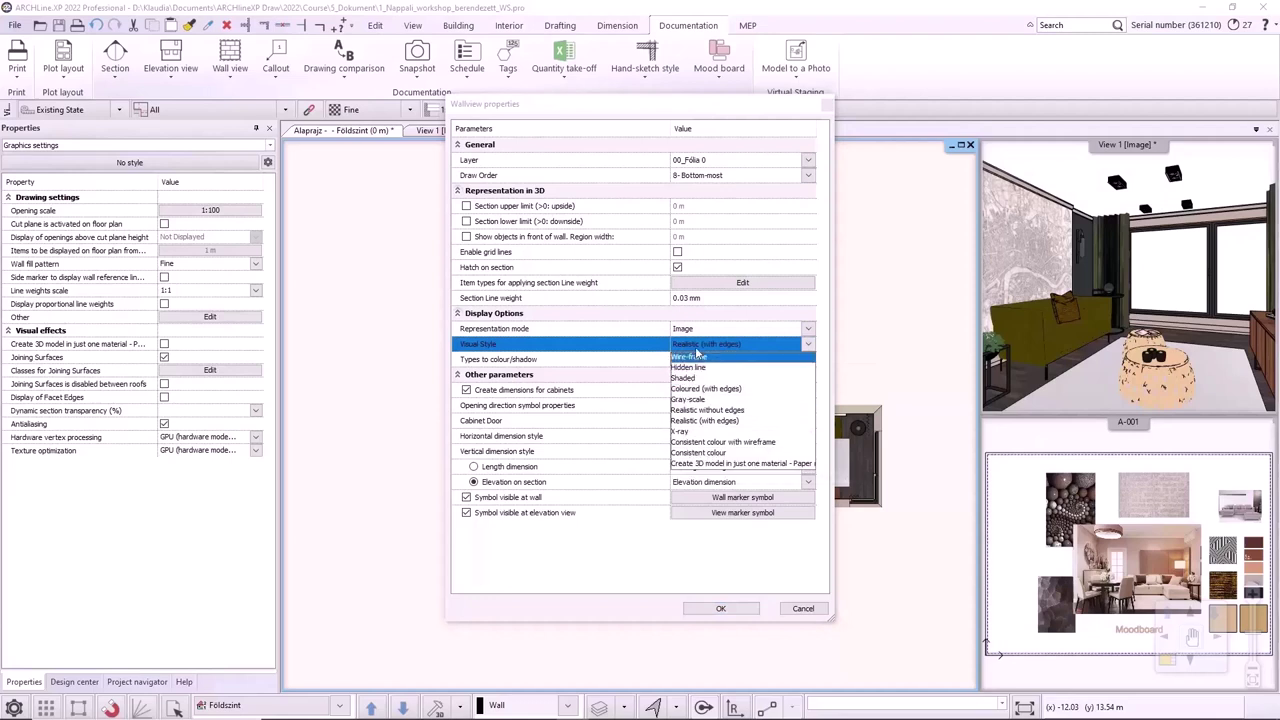
{"action": "left_click", "coordinate": [706, 421]}
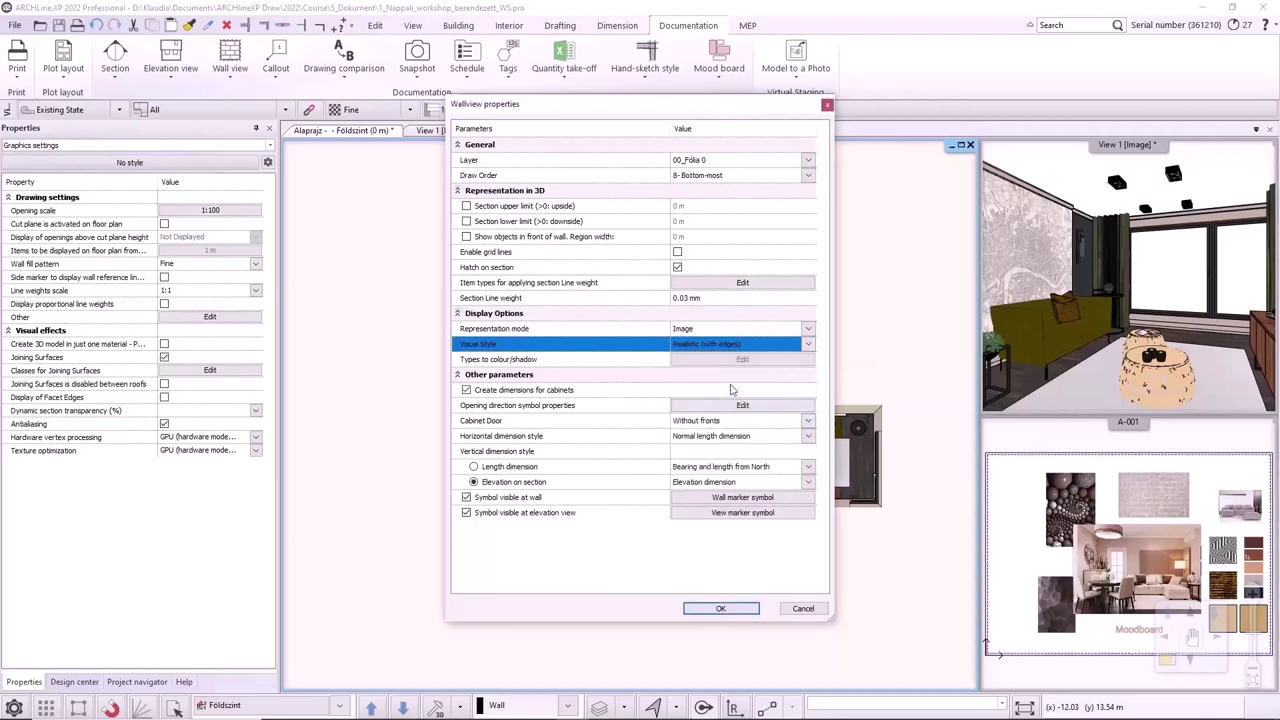
{"action": "left_click", "coordinate": [466, 392]}
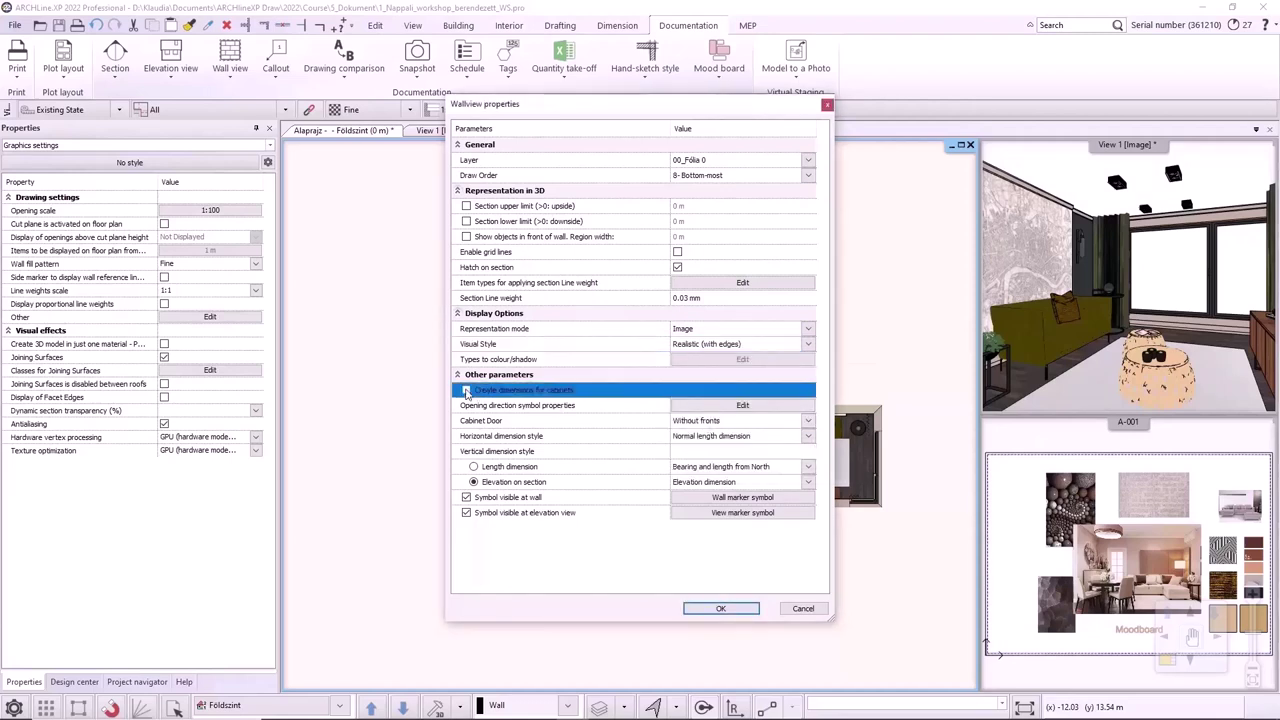
{"action": "left_click", "coordinate": [727, 497]}
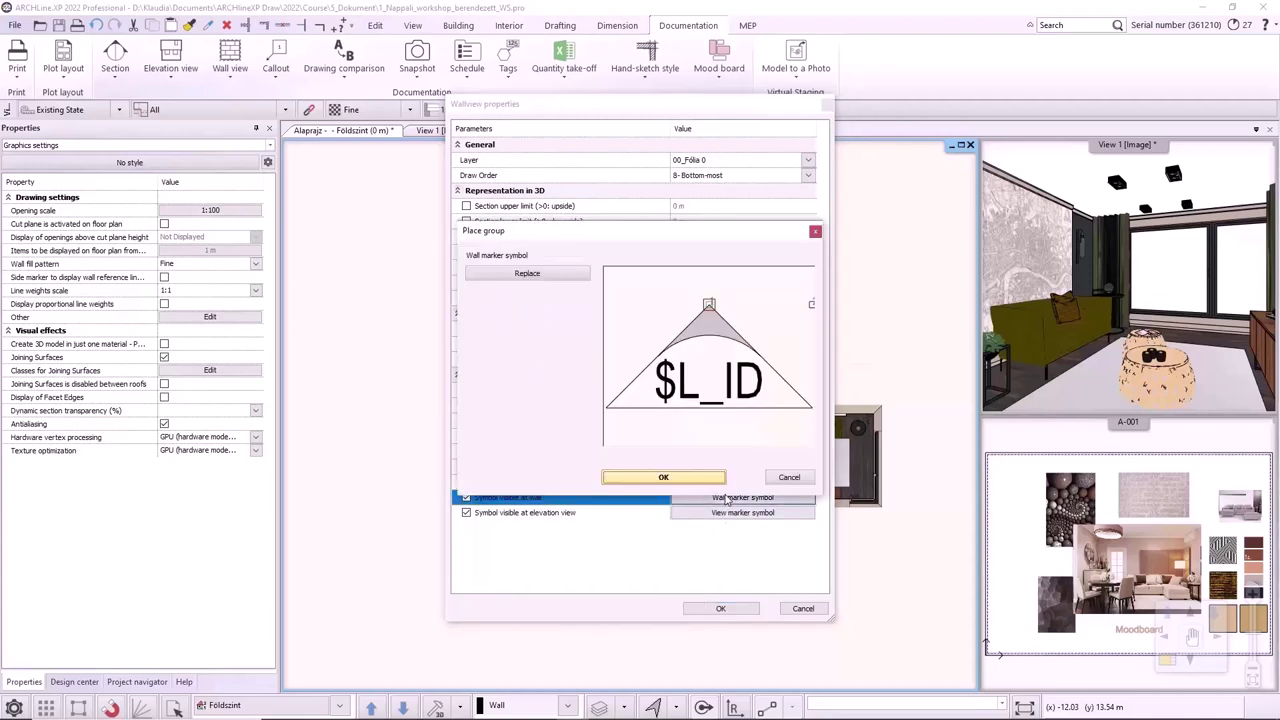
{"action": "left_click", "coordinate": [663, 477]}
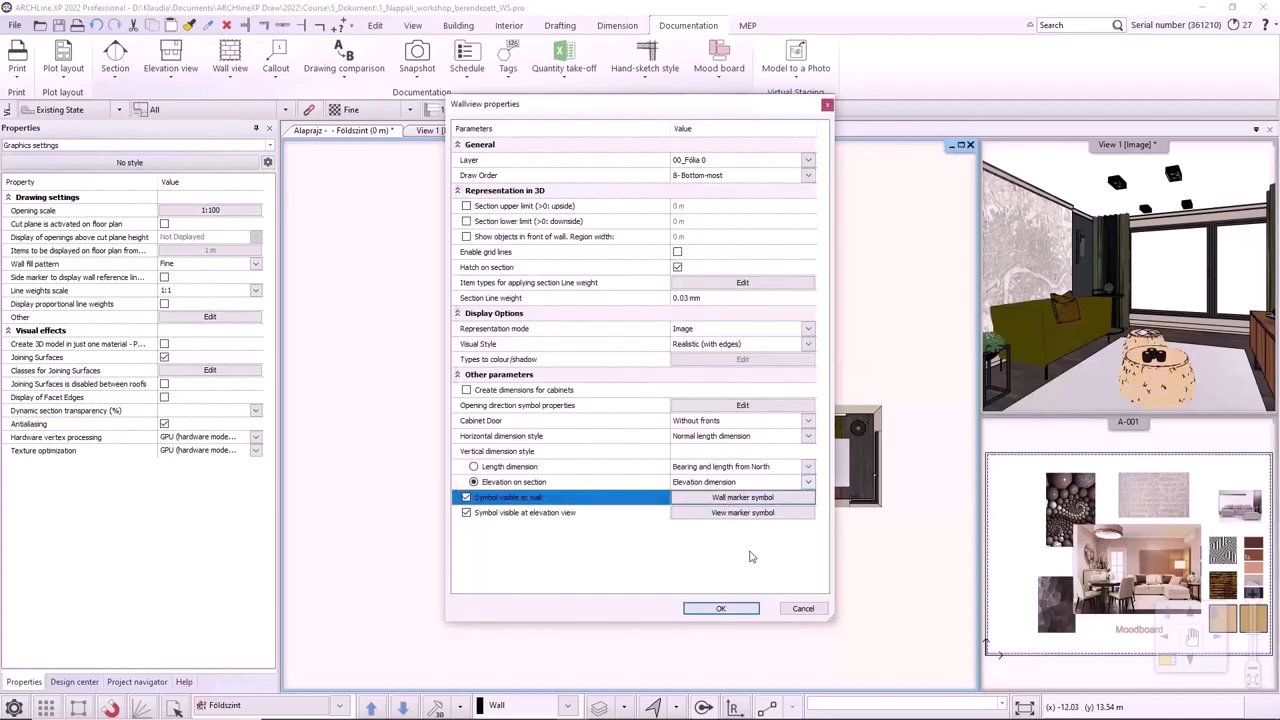
{"action": "left_click", "coordinate": [721, 608]}
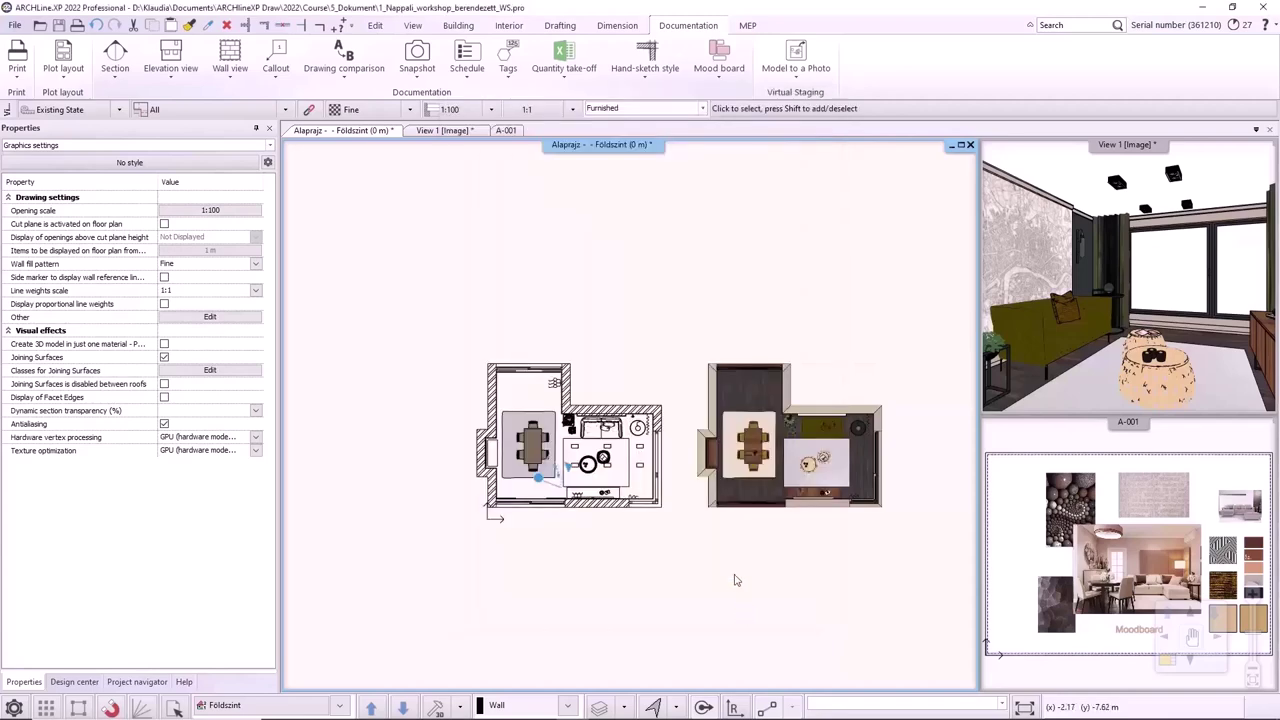
Create a single wall view of the sofa wall and place it above the plan as Wallview Internal.
{"action": "left_click", "coordinate": [230, 68]}
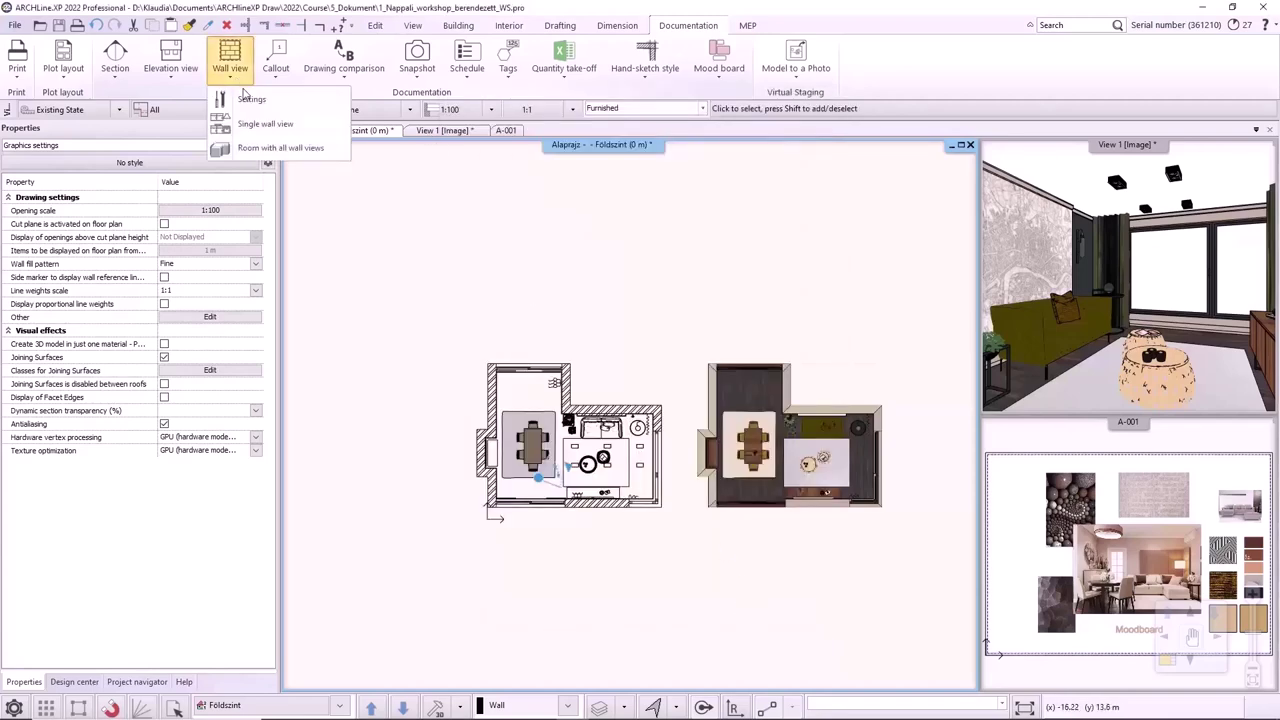
{"action": "left_click", "coordinate": [262, 123]}
{"action": "scroll", "coordinate": [633, 403], "scroll_direction": "up", "scroll_amount": 4}
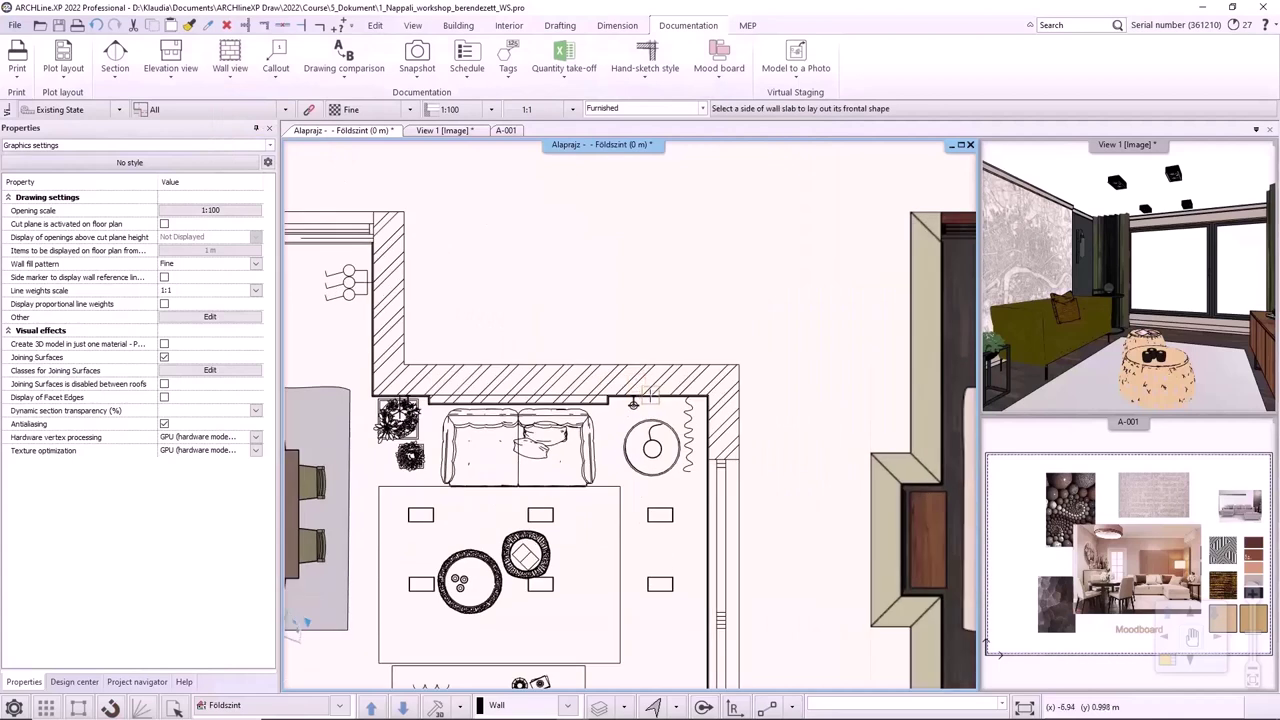
{"action": "left_click", "coordinate": [633, 403]}
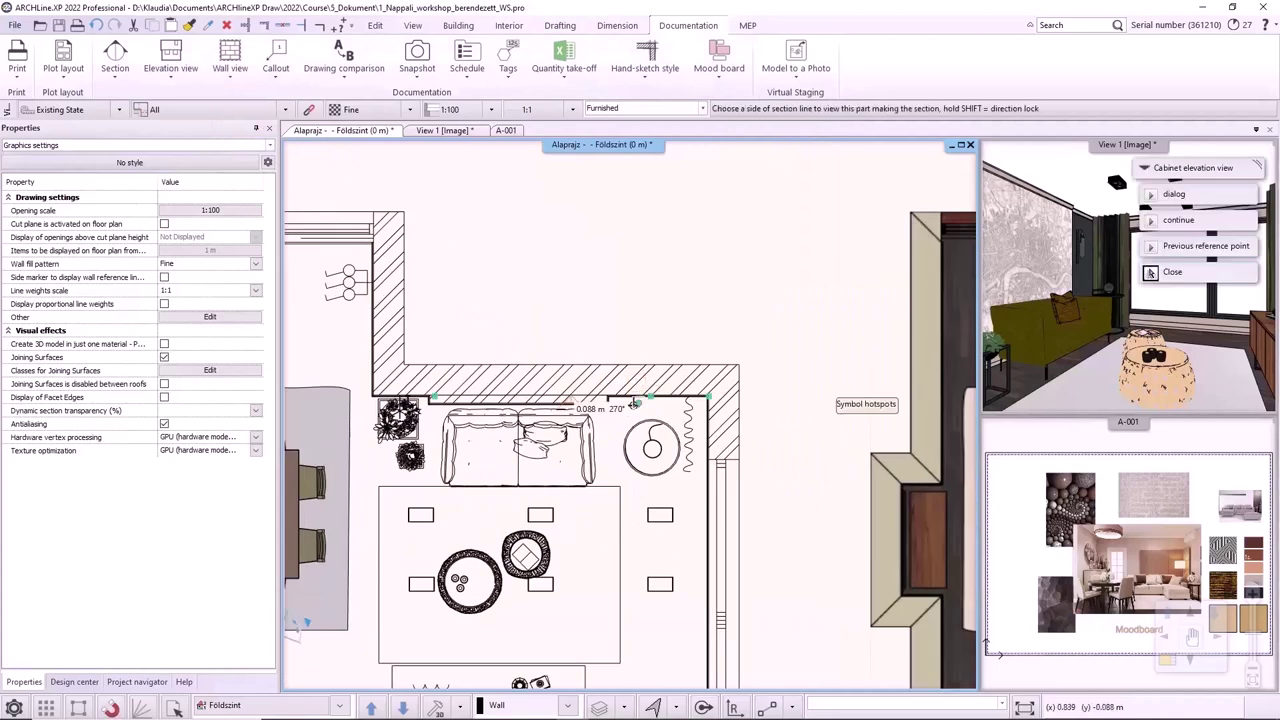
{"action": "left_click", "coordinate": [540, 492]}
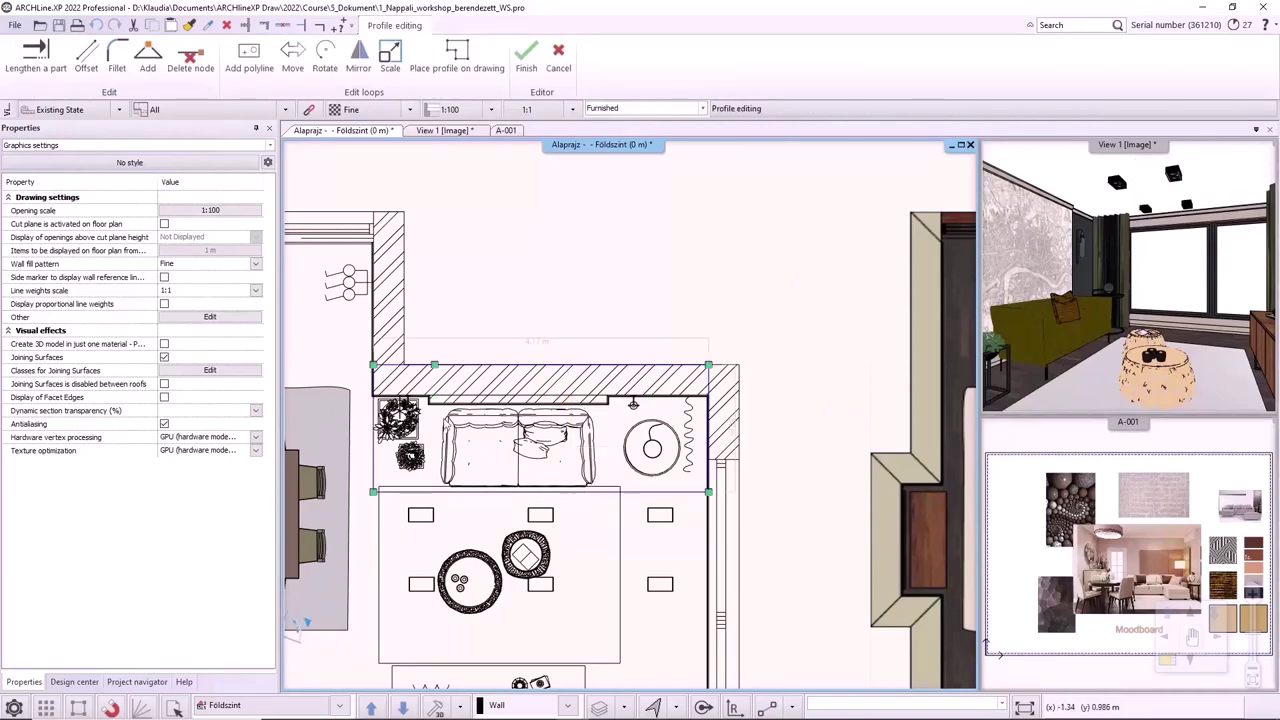
{"action": "right_click", "coordinate": [377, 455]}
{"action": "left_click", "coordinate": [428, 489]}
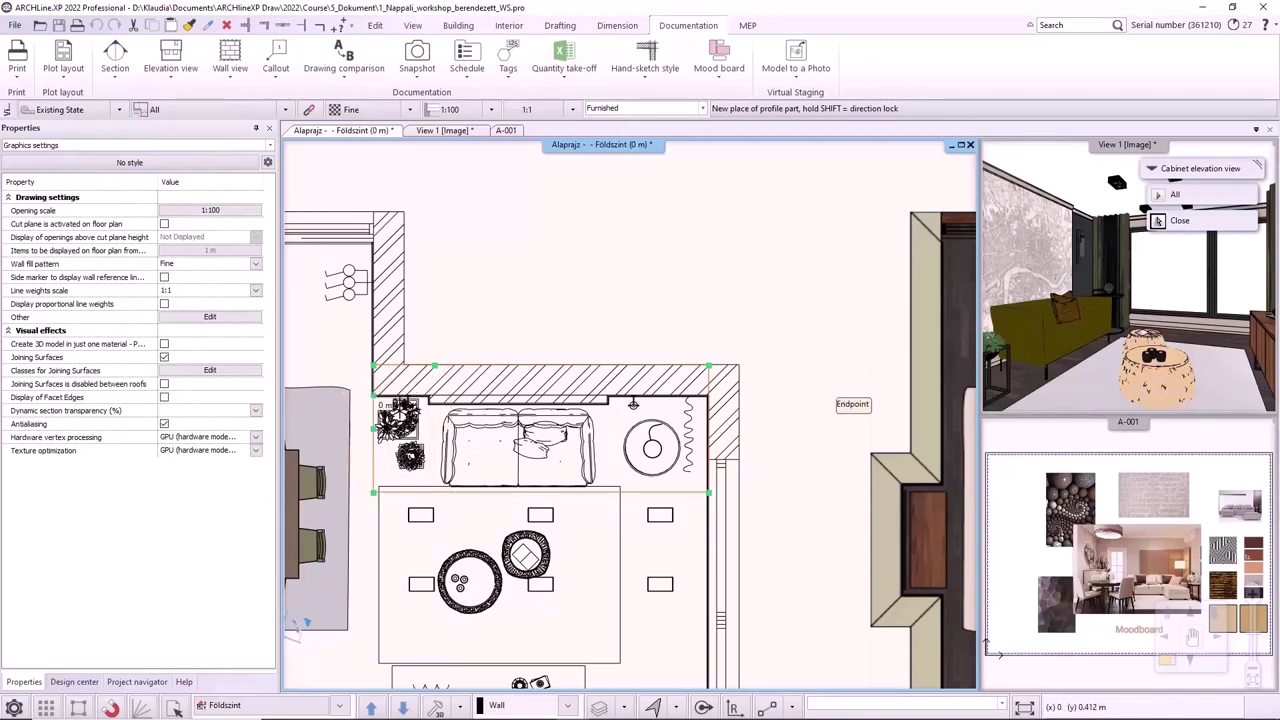
{"action": "key", "text": "Escape"}
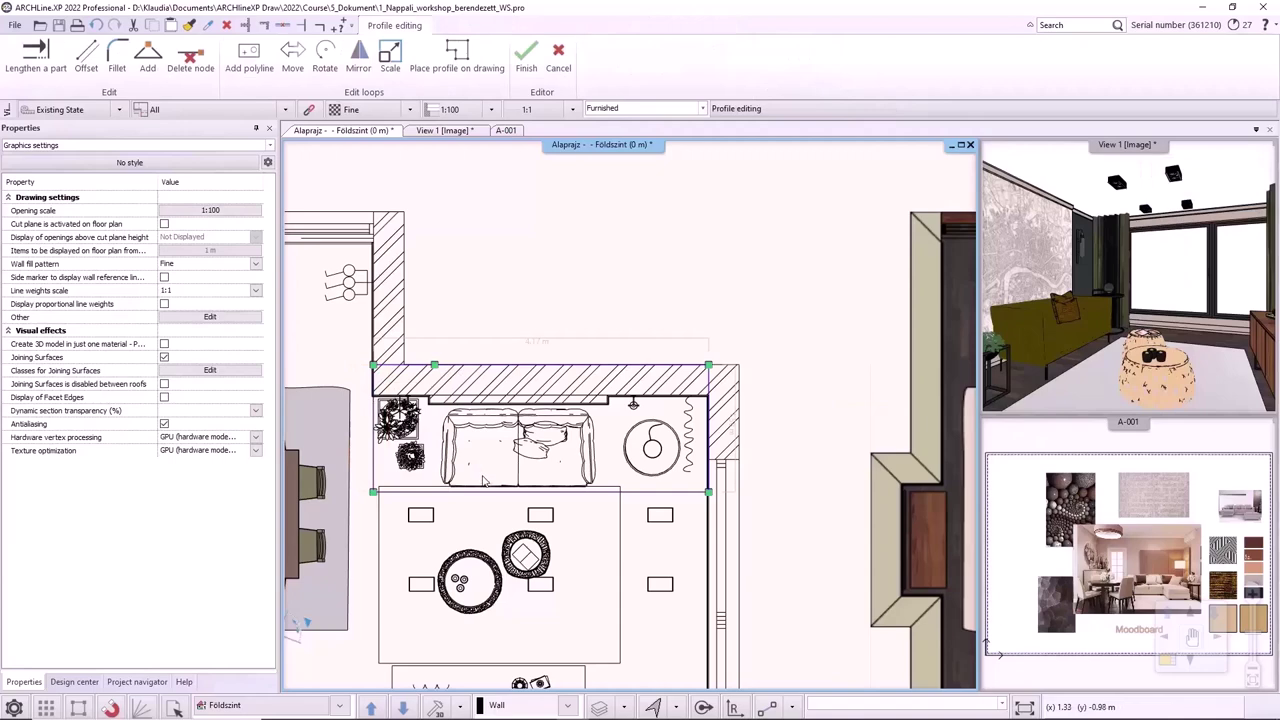
{"action": "key", "text": "Return"}
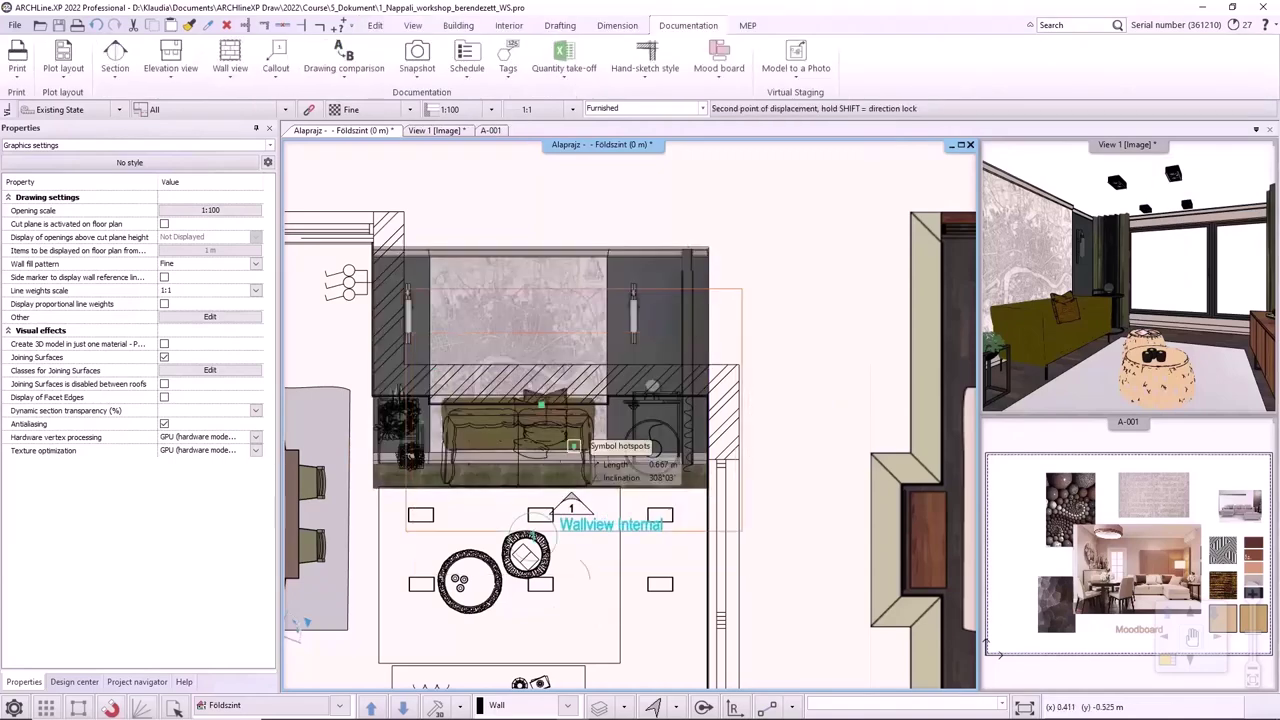
{"action": "scroll", "coordinate": [565, 470], "scroll_direction": "down", "scroll_amount": 3}
{"action": "scroll", "coordinate": [555, 275], "scroll_direction": "up", "scroll_amount": 3}
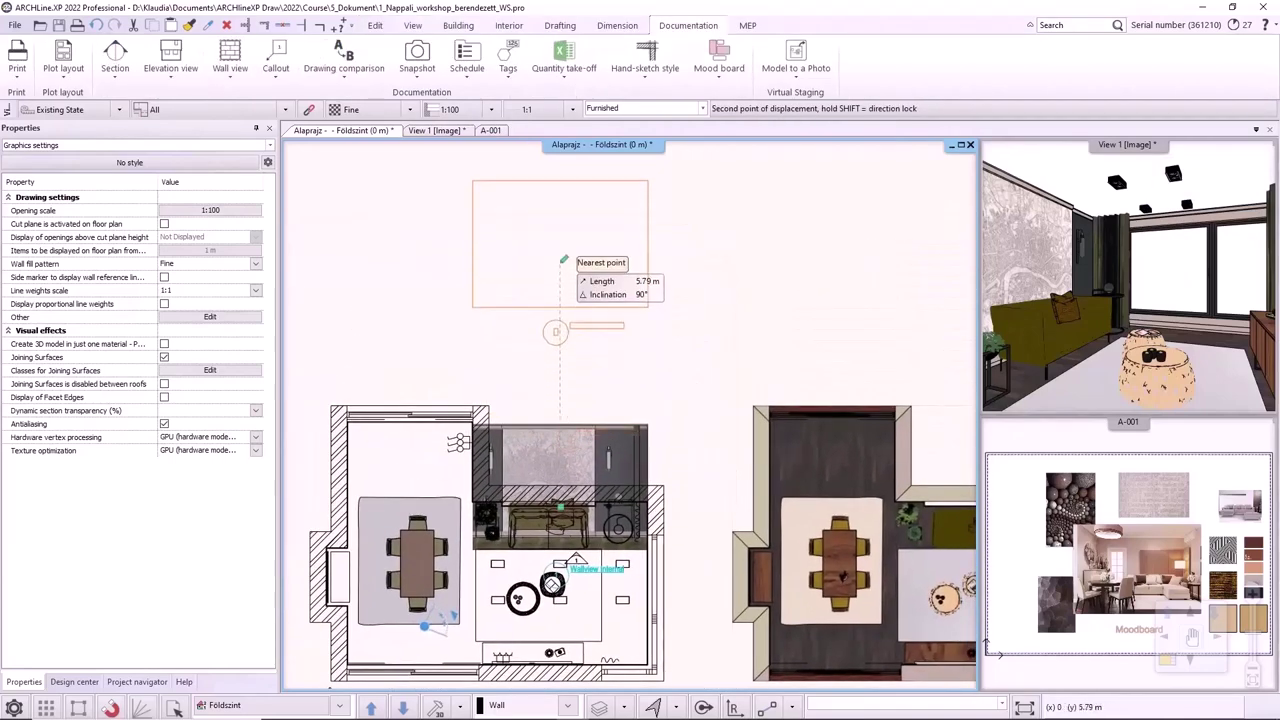
{"action": "left_click", "coordinate": [555, 275]}
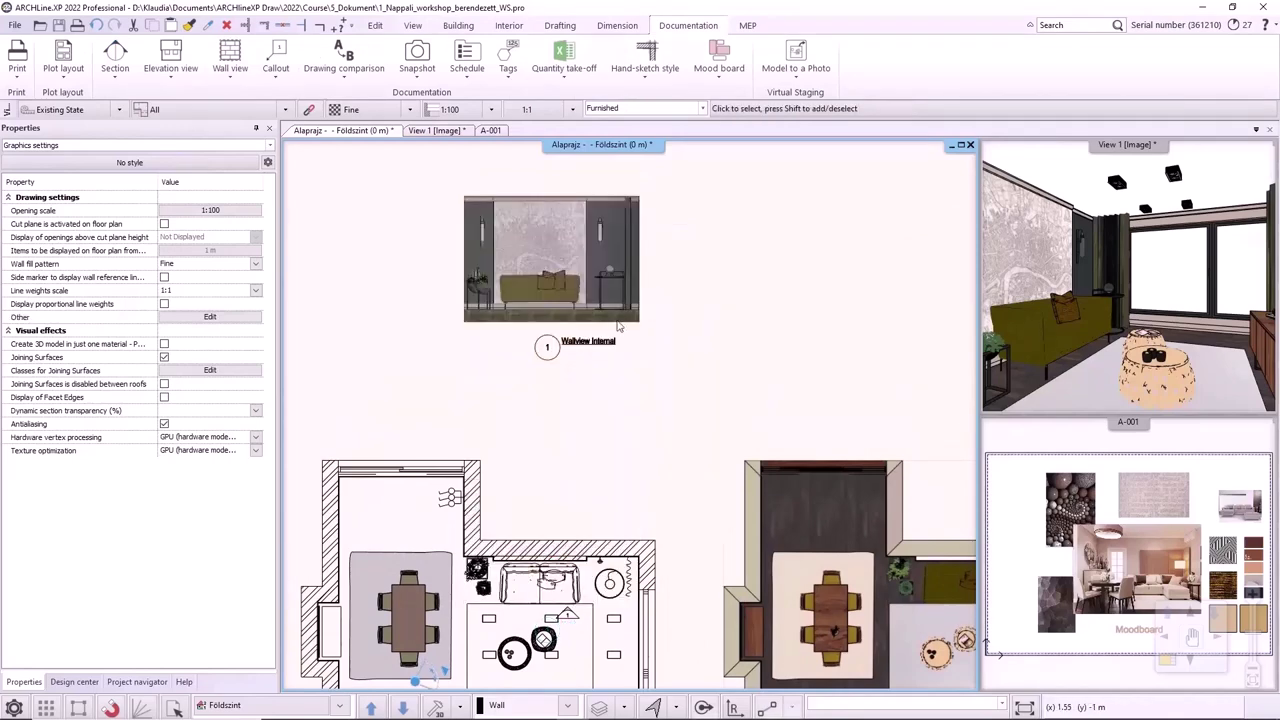
Change the wall view Representation mode to Vector drawing.
{"action": "left_click", "coordinate": [230, 68]}
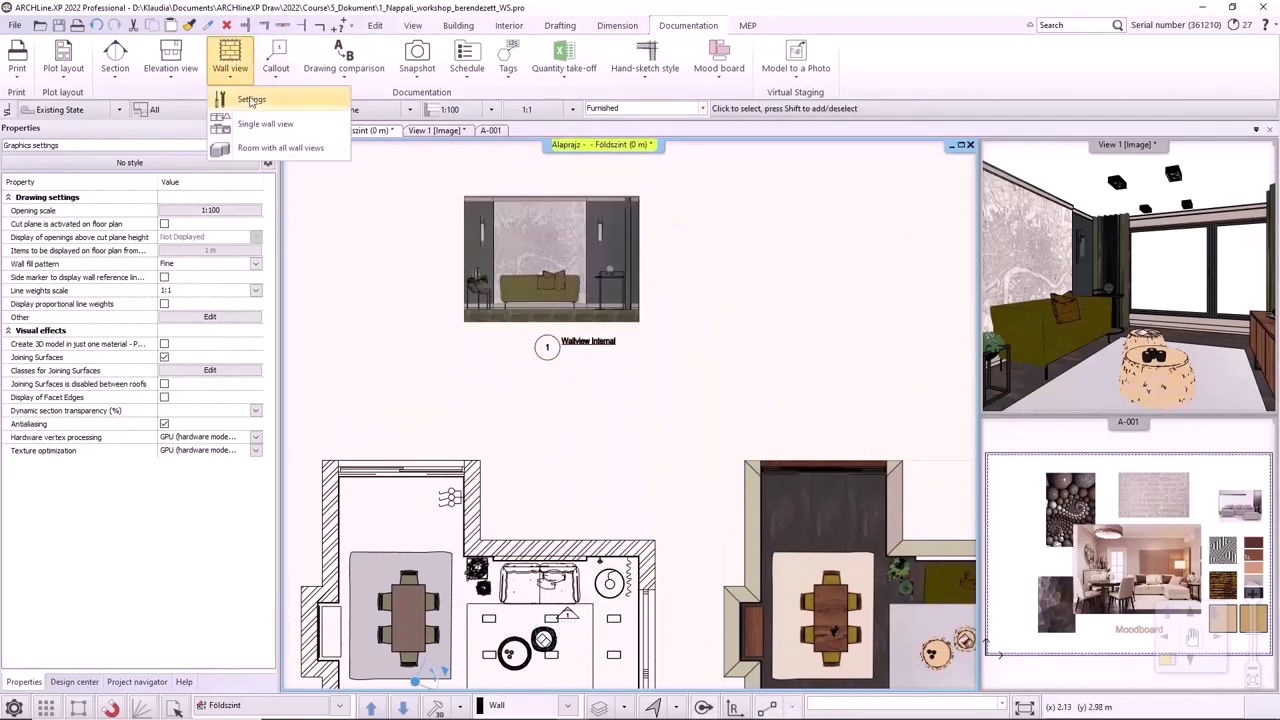
{"action": "left_click", "coordinate": [242, 93]}
{"action": "left_click", "coordinate": [808, 328]}
{"action": "left_click", "coordinate": [713, 352]}
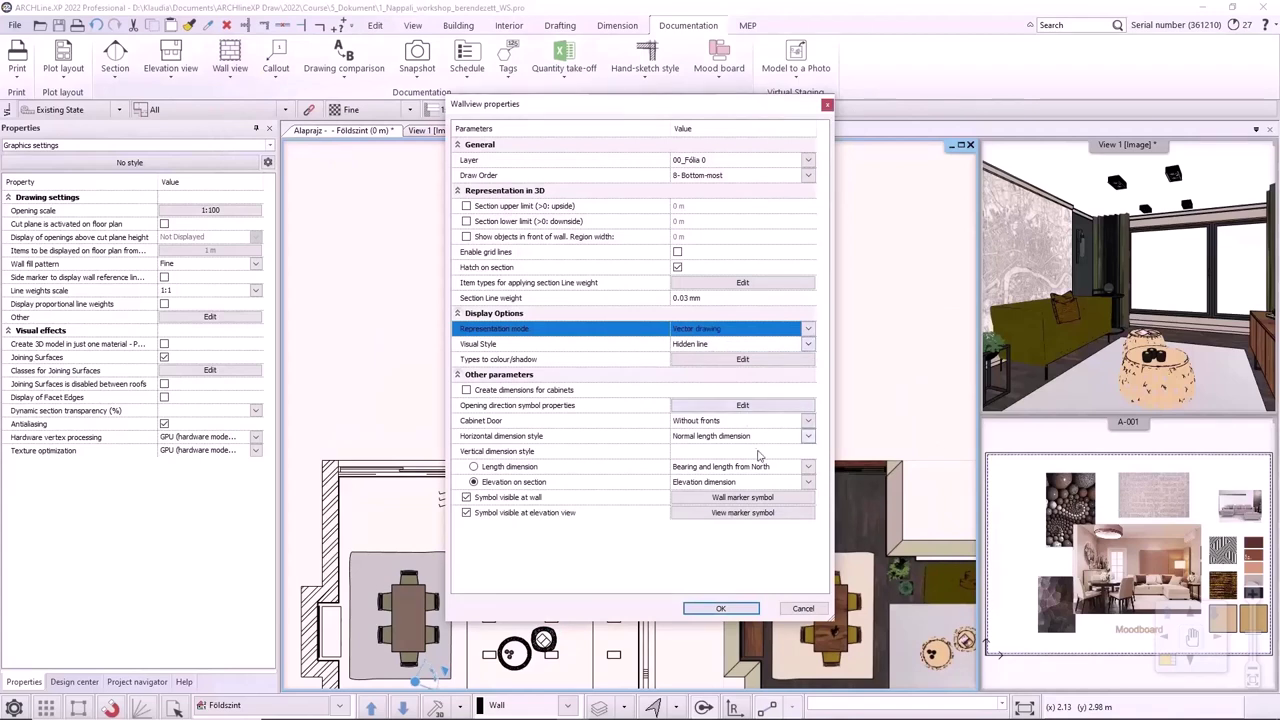
{"action": "left_click", "coordinate": [729, 609]}
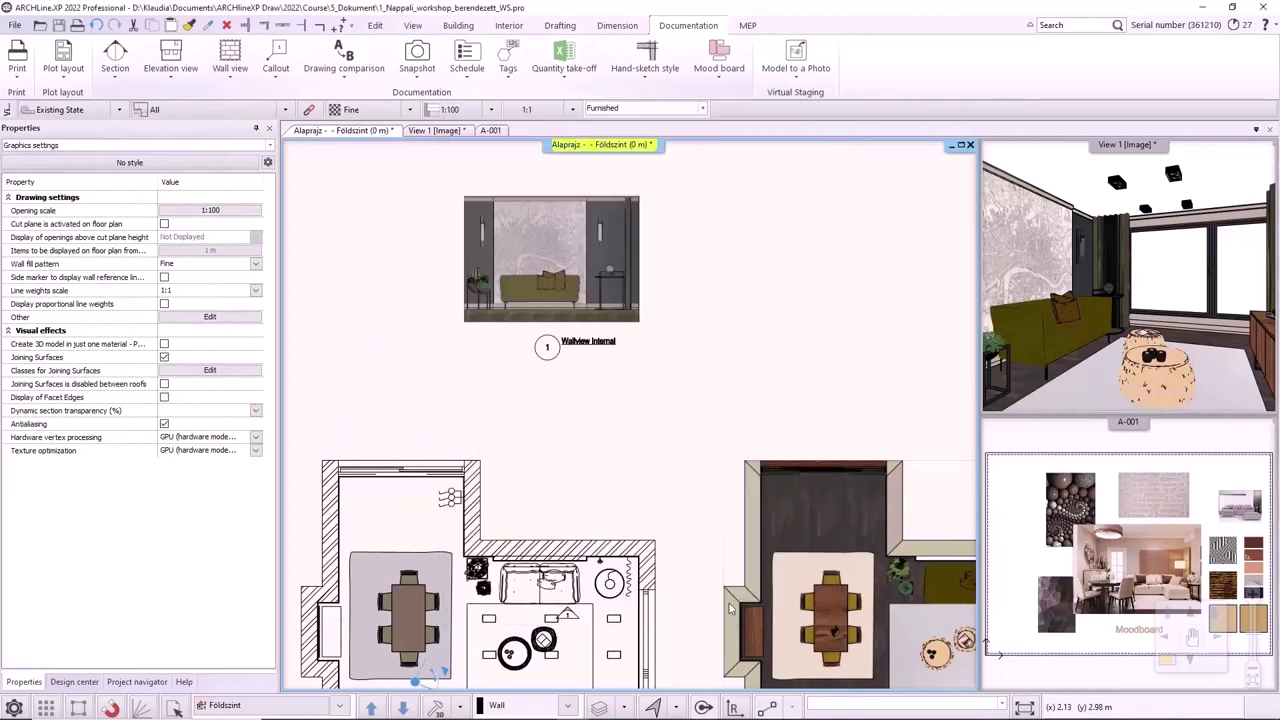
Create a single wall view of the TV wall and place it beside the first as Wallview SE.
{"action": "left_click", "coordinate": [230, 62]}
{"action": "left_click", "coordinate": [252, 121]}
{"action": "middle_click_drag", "start_coordinate": [418, 680], "coordinate": [409, 449]}
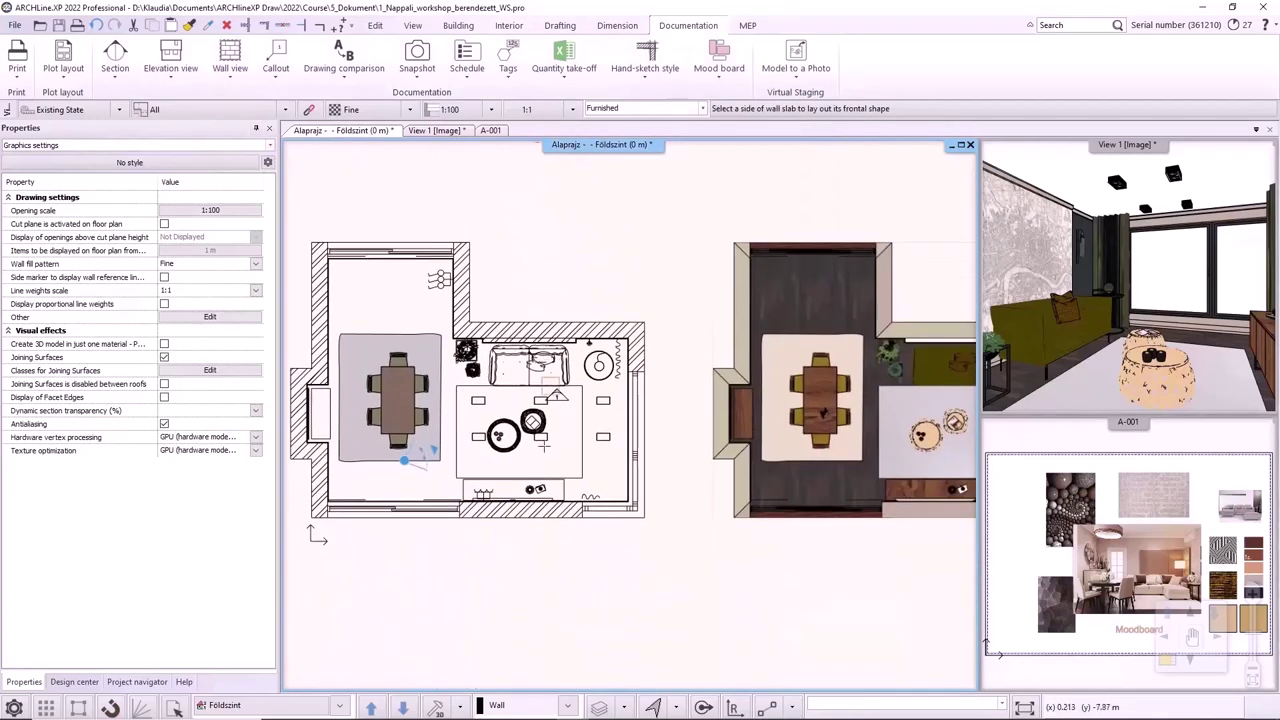
{"action": "scroll", "coordinate": [366, 443], "scroll_direction": "up", "scroll_amount": 3}
{"action": "left_click", "coordinate": [364, 442]}
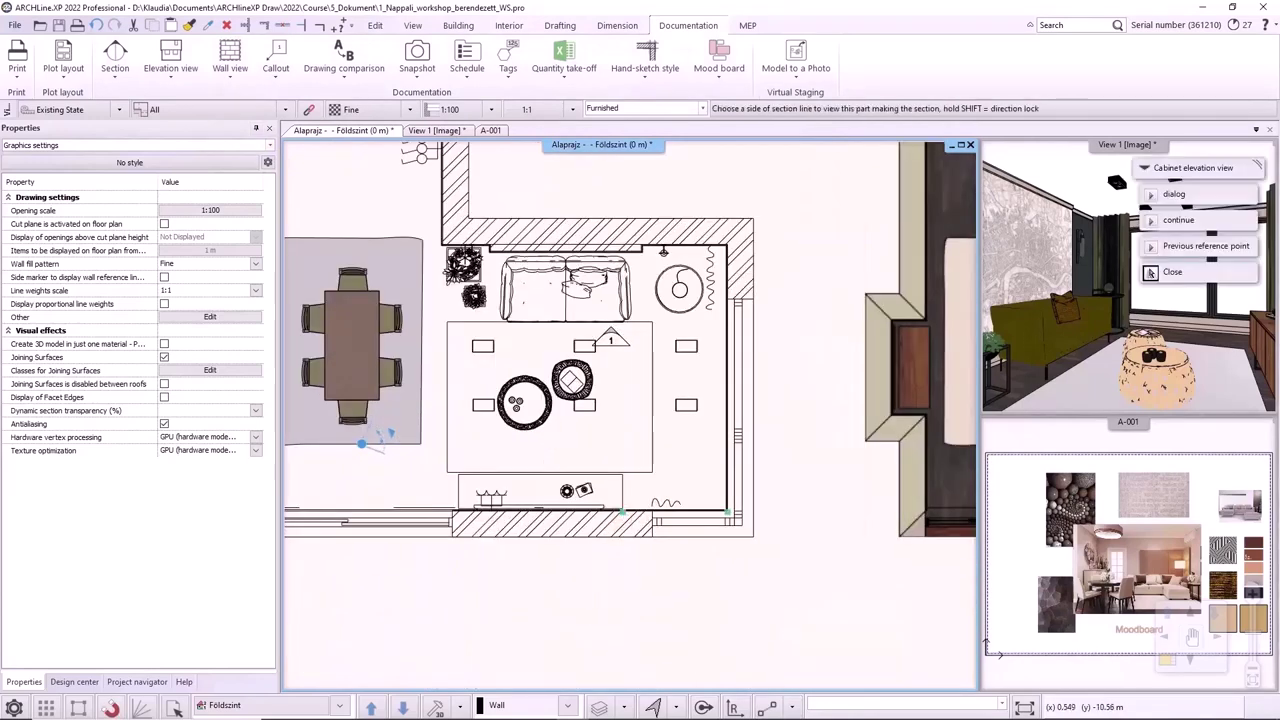
{"action": "left_click", "coordinate": [633, 451]}
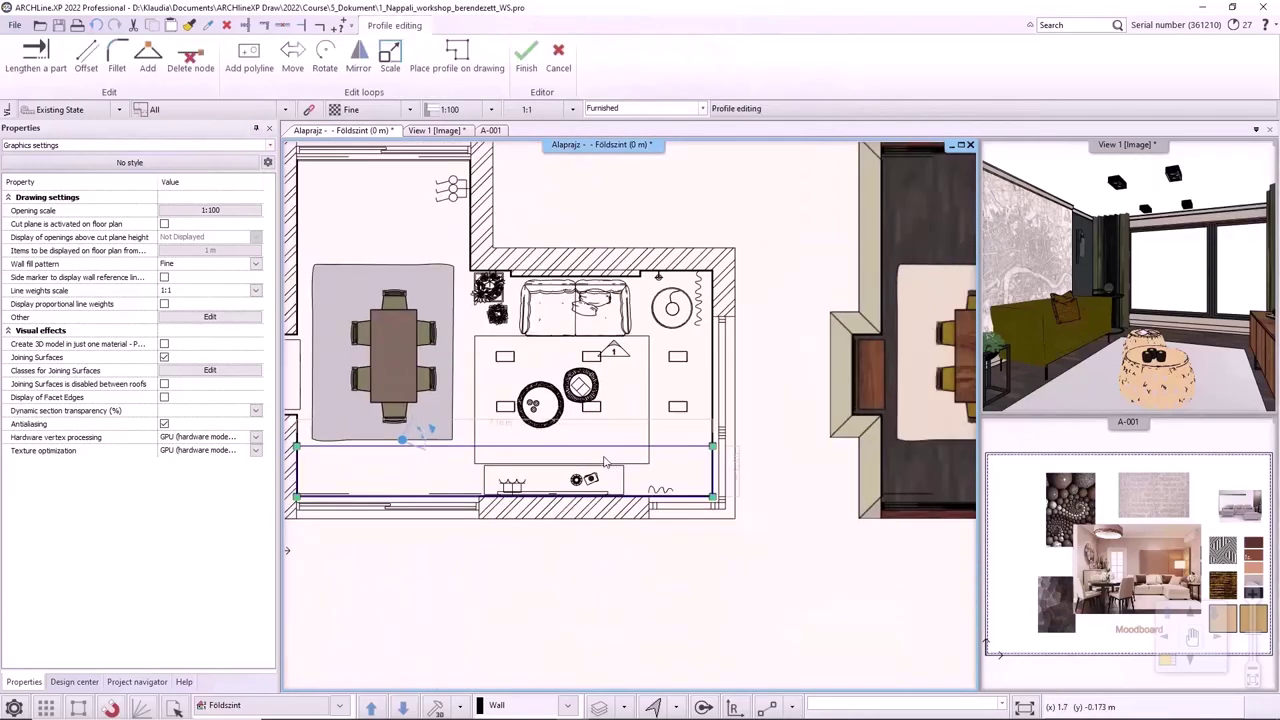
{"action": "key", "text": "Return"}
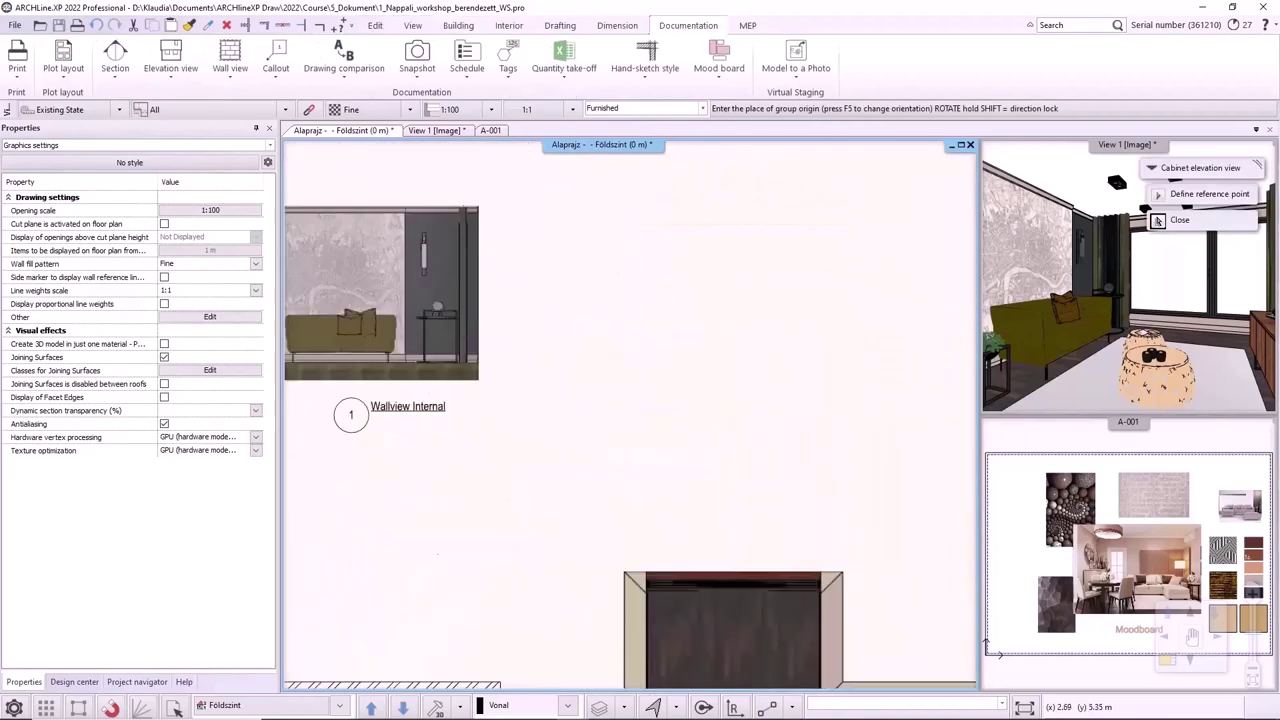
{"action": "left_click", "coordinate": [533, 451]}
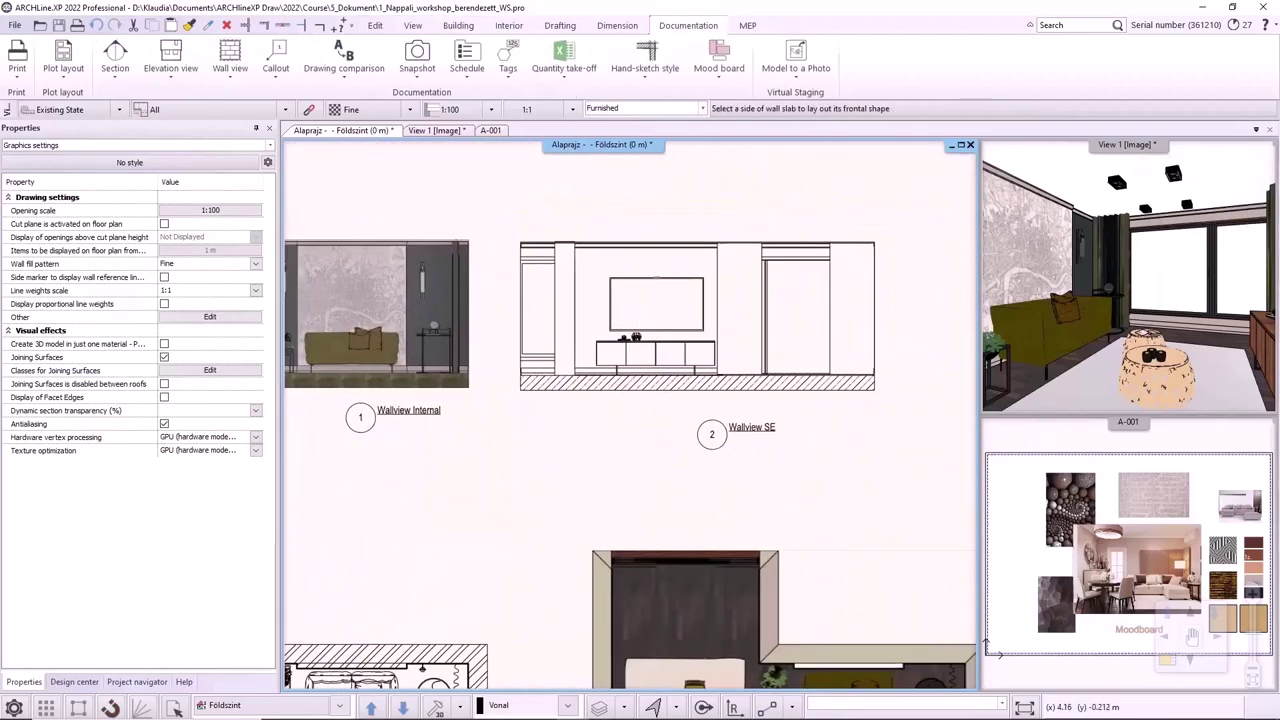
{"action": "key", "text": "Escape"}
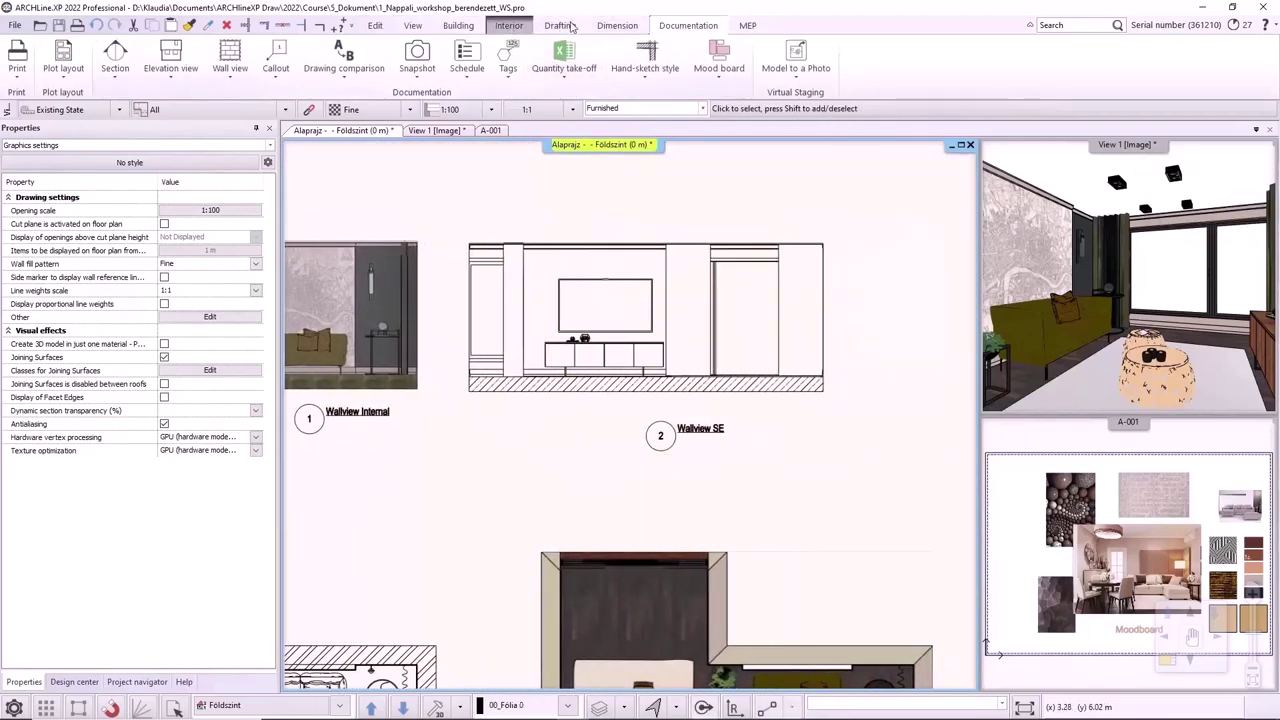
Run a Length dimension chain along the Wallview SE base: 69, 40, 44, 2.40, 5, 90, 1.38, 90.
{"action": "left_click", "coordinate": [613, 26]}
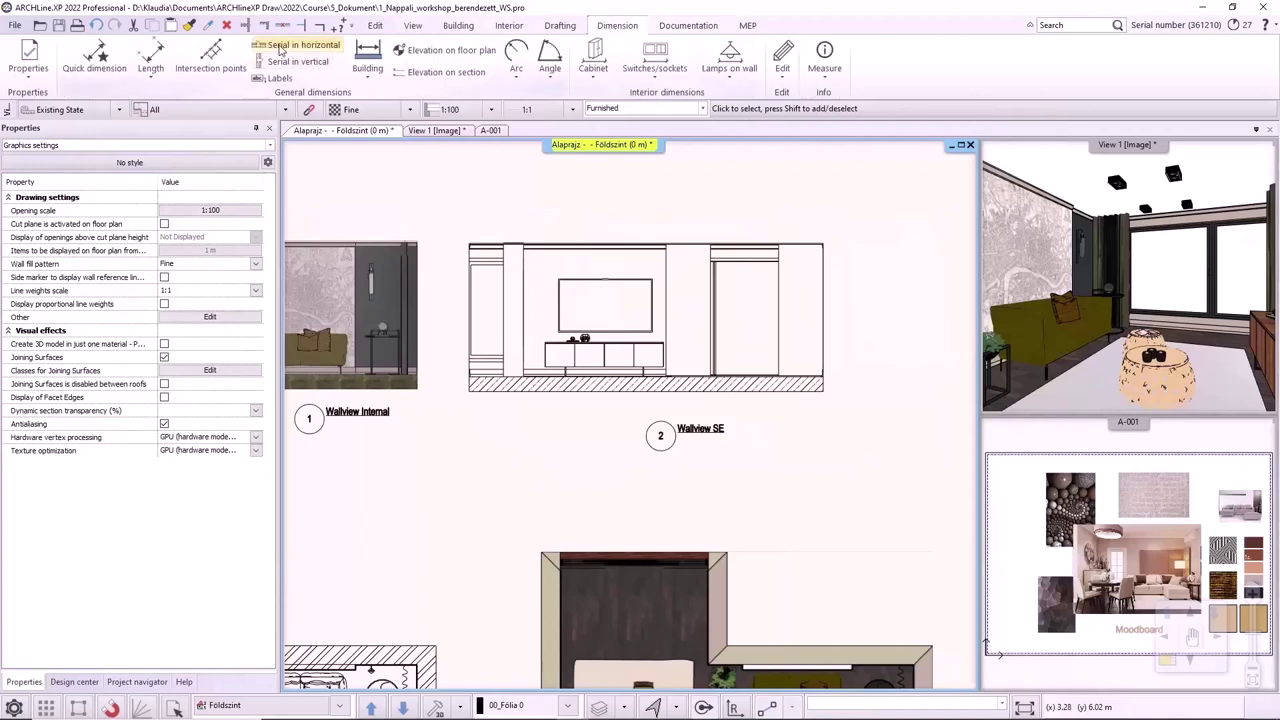
{"action": "left_click", "coordinate": [283, 46]}
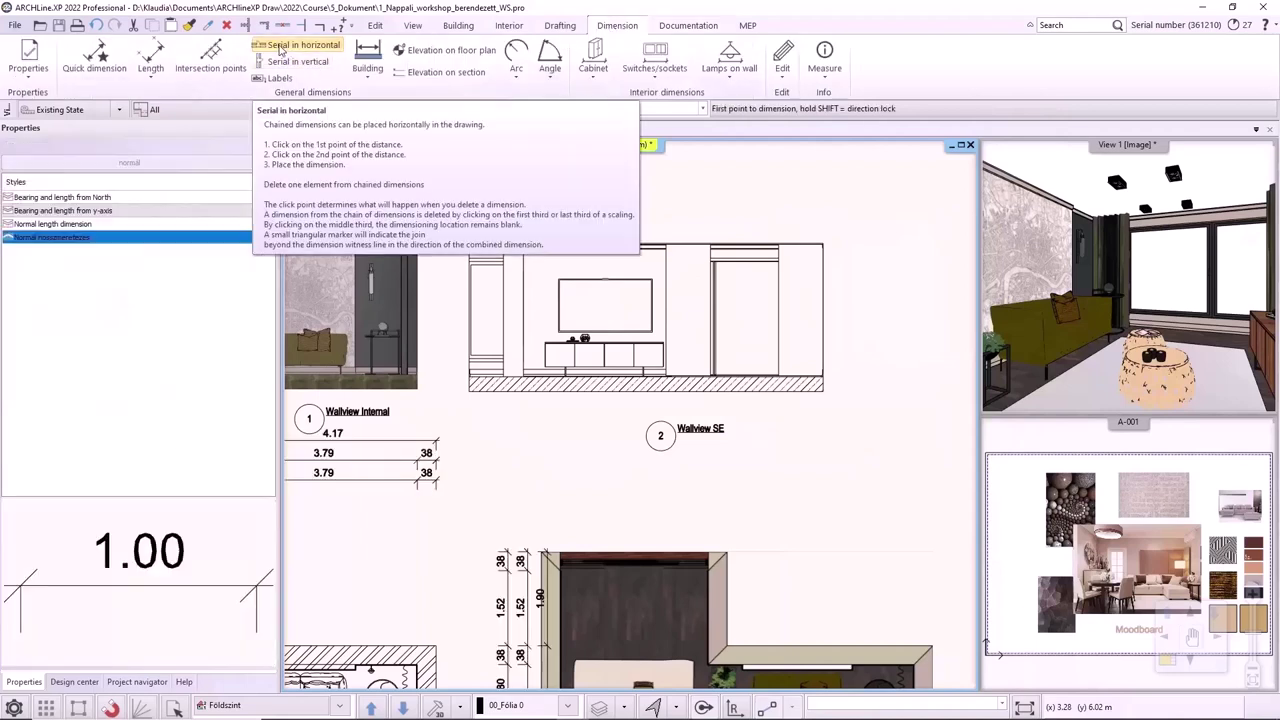
{"action": "scroll", "coordinate": [525, 391], "scroll_direction": "up", "scroll_amount": 3}
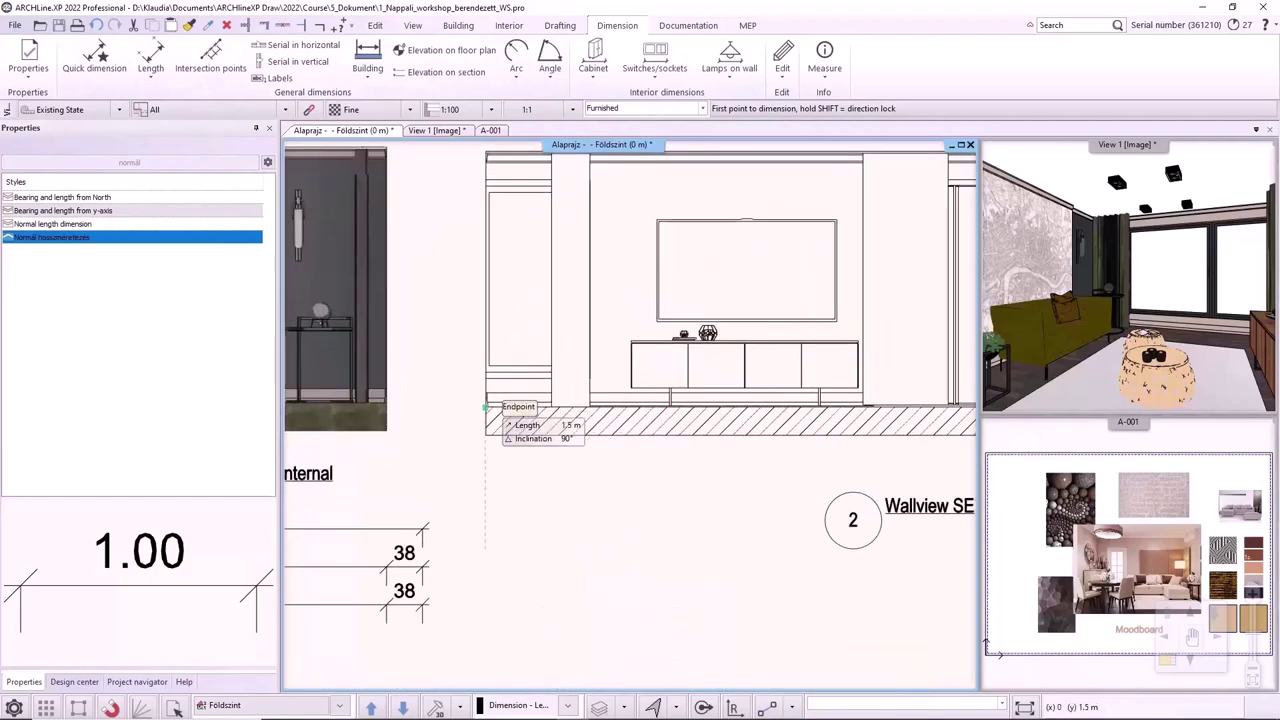
{"action": "left_click", "coordinate": [486, 407]}
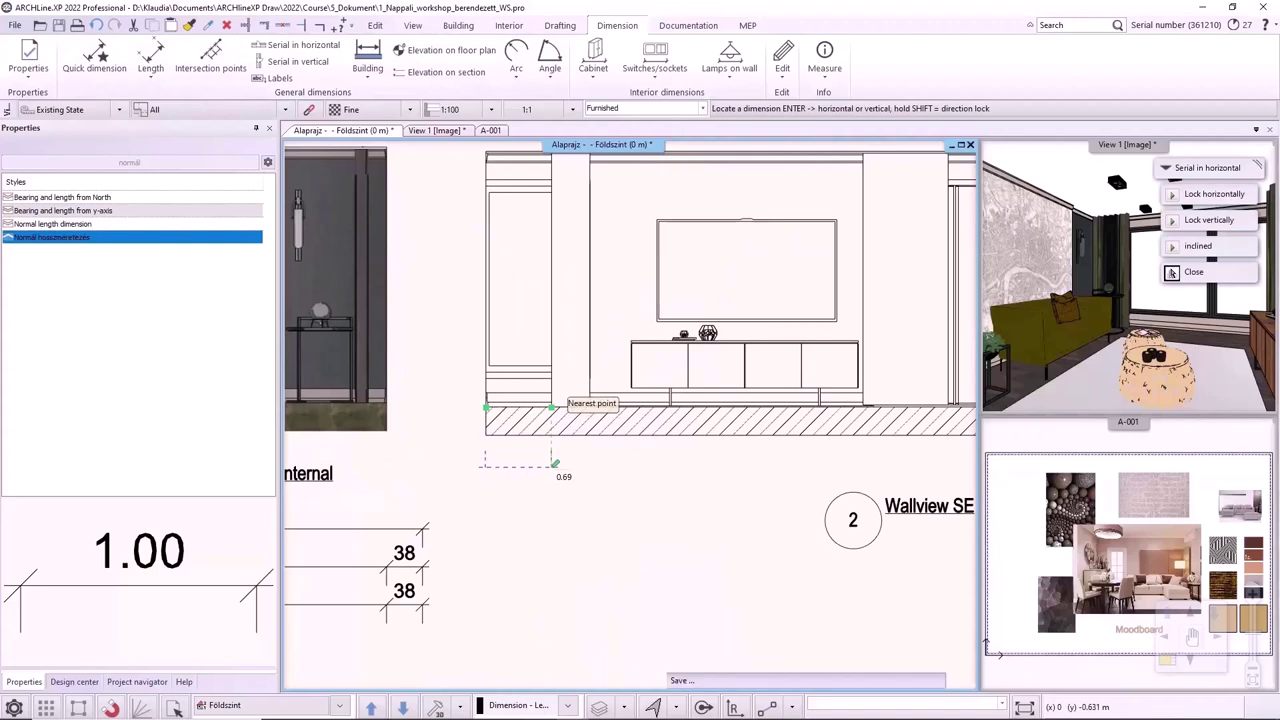
{"action": "left_click", "coordinate": [555, 463]}
{"action": "left_click", "coordinate": [590, 350]}
{"action": "left_click", "coordinate": [631, 365]}
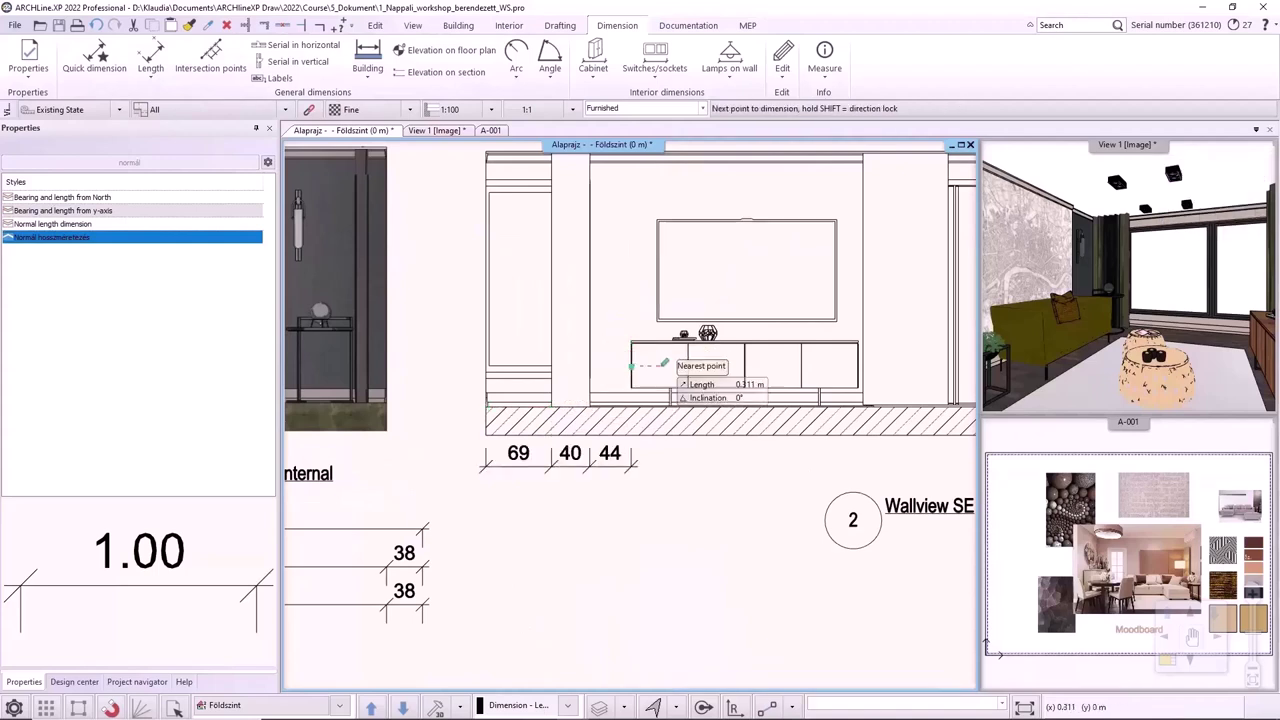
{"action": "middle_click_drag", "start_coordinate": [663, 363], "coordinate": [549, 367]}
{"action": "left_click", "coordinate": [745, 372]}
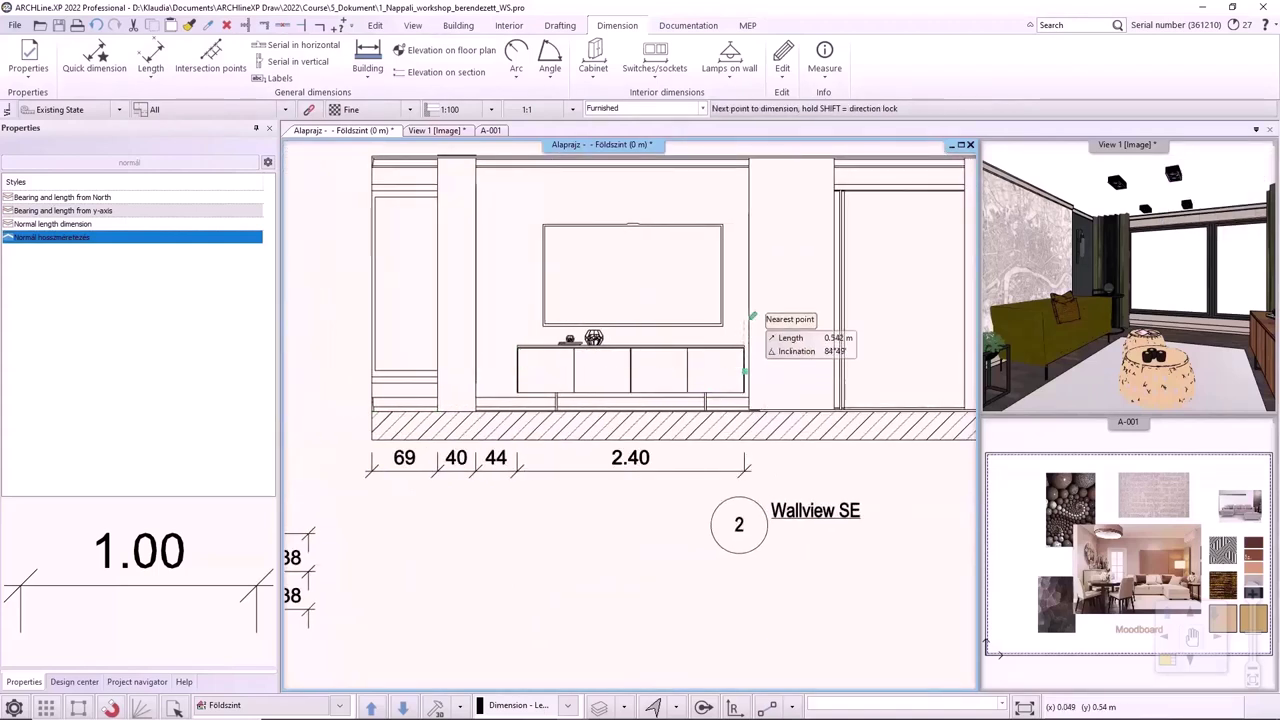
{"action": "left_click", "coordinate": [752, 316]}
{"action": "middle_click_drag", "start_coordinate": [752, 316], "coordinate": [688, 318]}
{"action": "left_click", "coordinate": [771, 300]}
{"action": "middle_click_drag", "start_coordinate": [771, 300], "coordinate": [711, 300]}
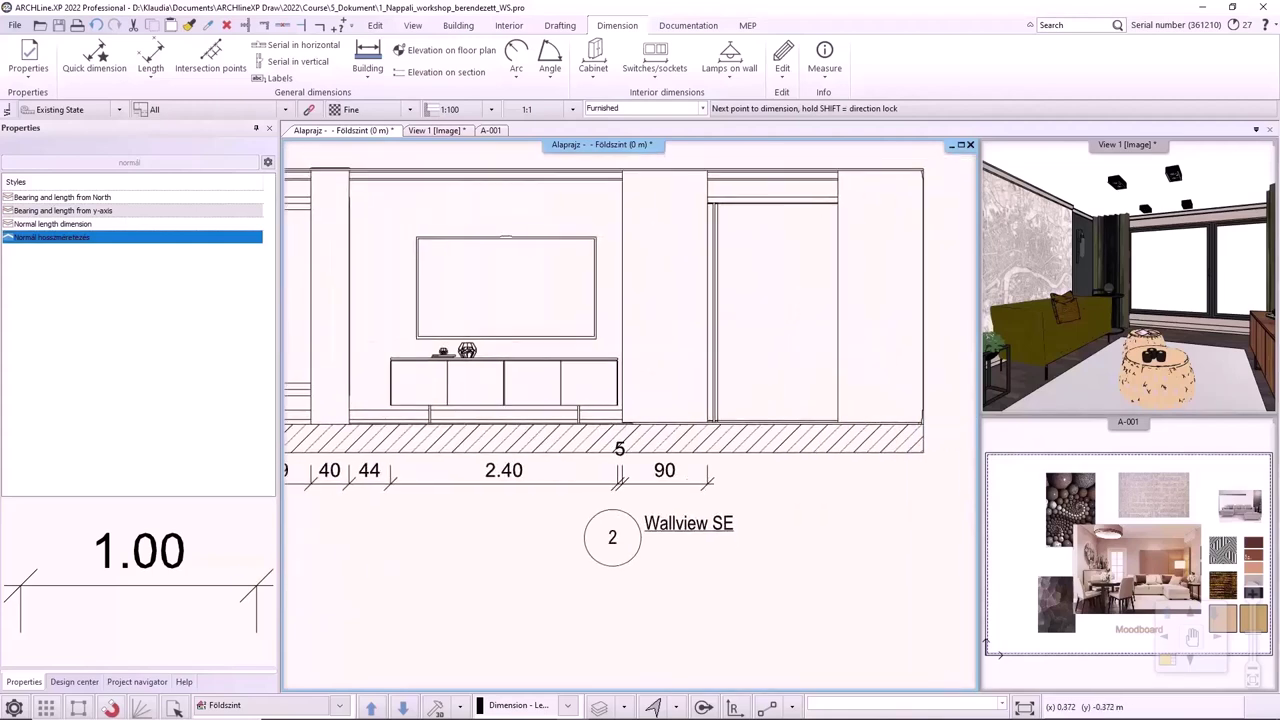
{"action": "middle_click_drag", "start_coordinate": [844, 352], "coordinate": [795, 352]}
{"action": "left_click", "coordinate": [790, 352]}
{"action": "double_click", "coordinate": [874, 358]}
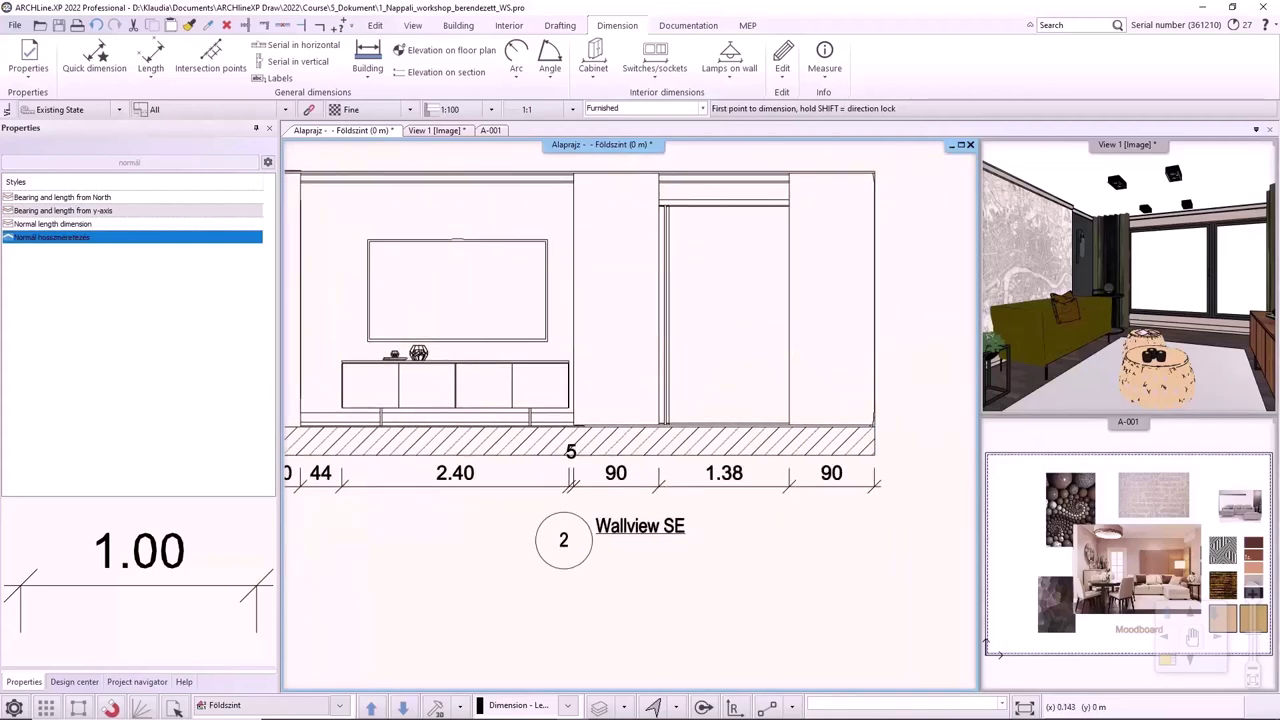
{"action": "scroll", "coordinate": [630, 412], "scroll_direction": "down", "scroll_amount": 1}
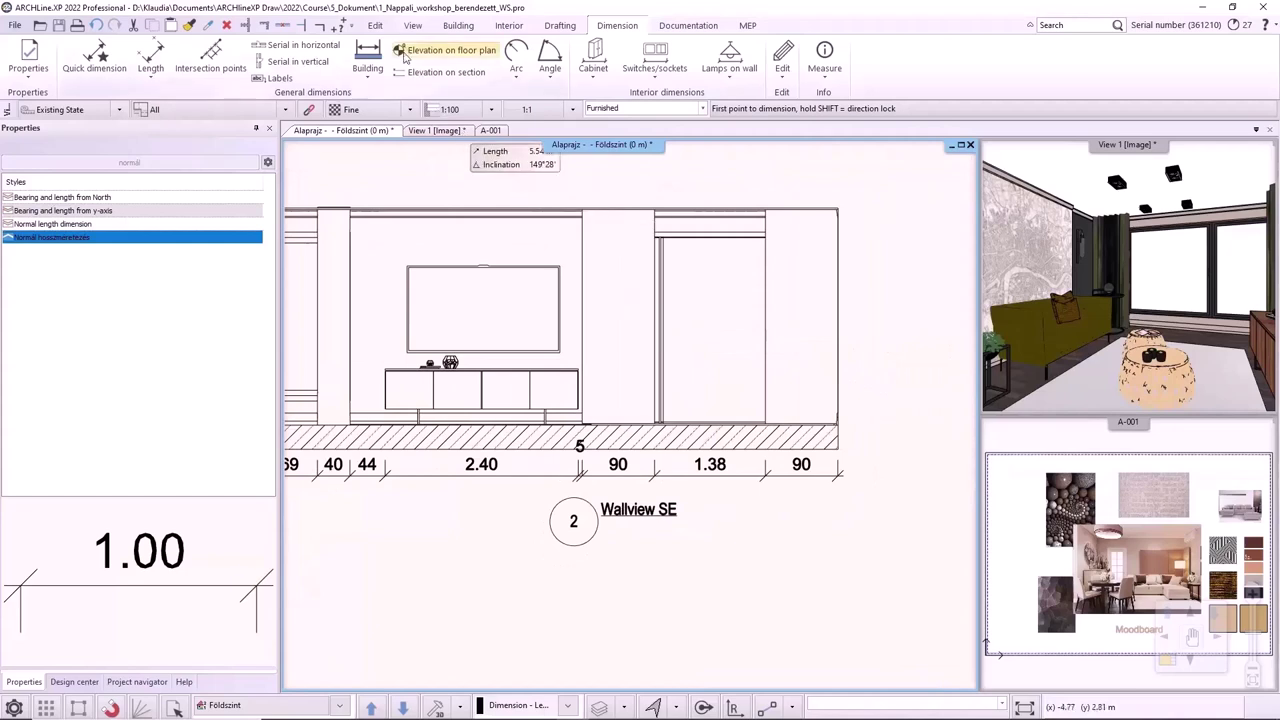
Place level markers ±0.00, +2.34, +2.40 and +2.70 beside the Wallview SE elevation.
{"action": "left_click", "coordinate": [440, 72]}
{"action": "left_click", "coordinate": [833, 424]}
{"action": "scroll", "coordinate": [820, 380], "scroll_direction": "up", "scroll_amount": 3}
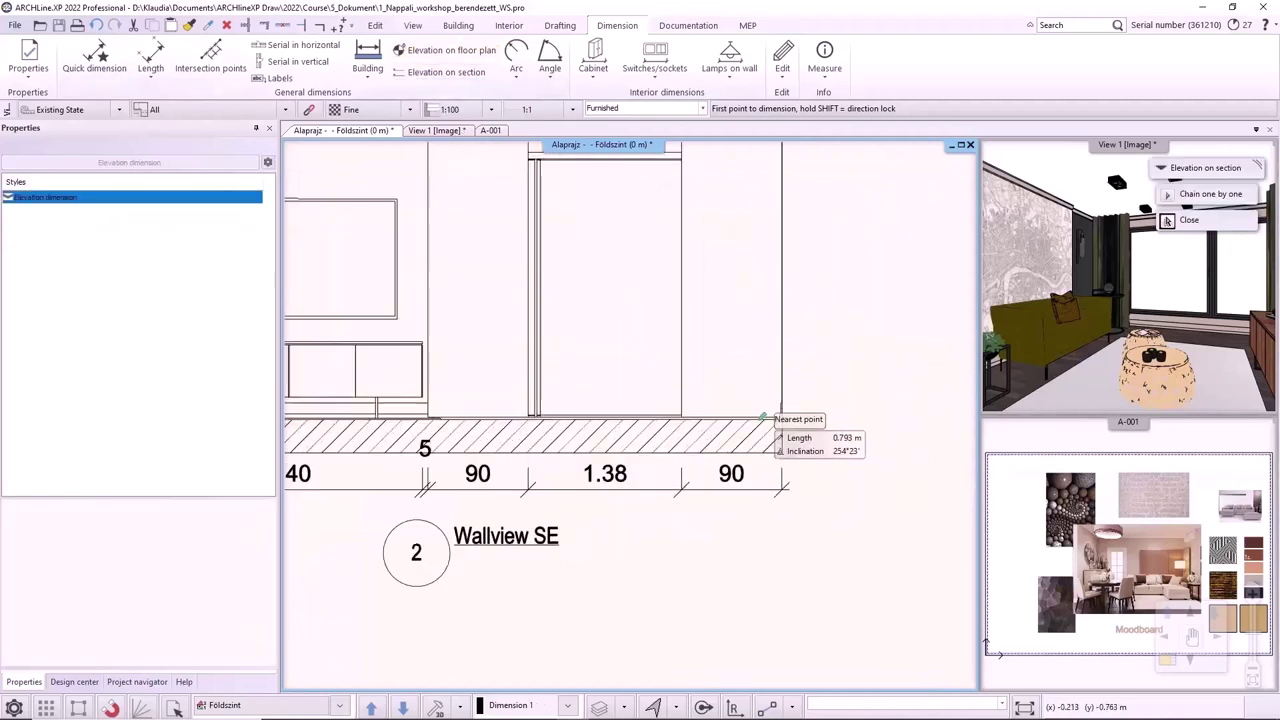
{"action": "left_click", "coordinate": [682, 410]}
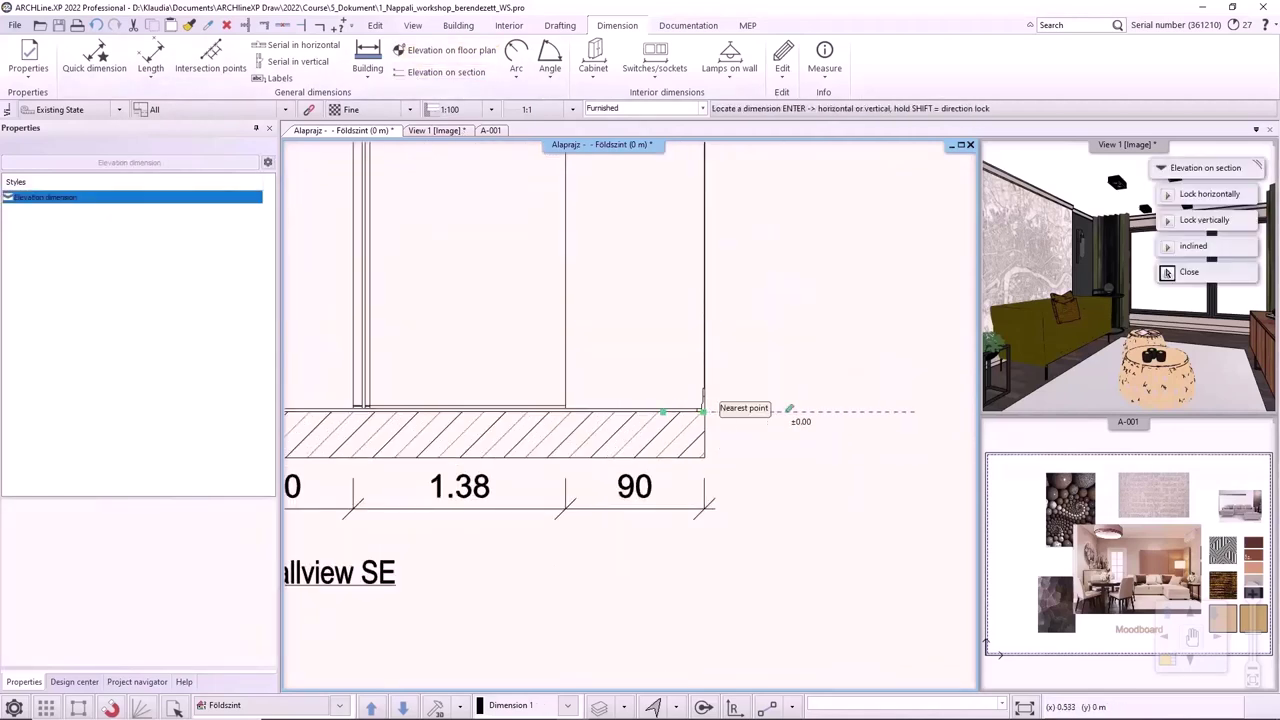
{"action": "scroll", "coordinate": [760, 410], "scroll_direction": "down", "scroll_amount": 2}
{"action": "left_click", "coordinate": [828, 410]}
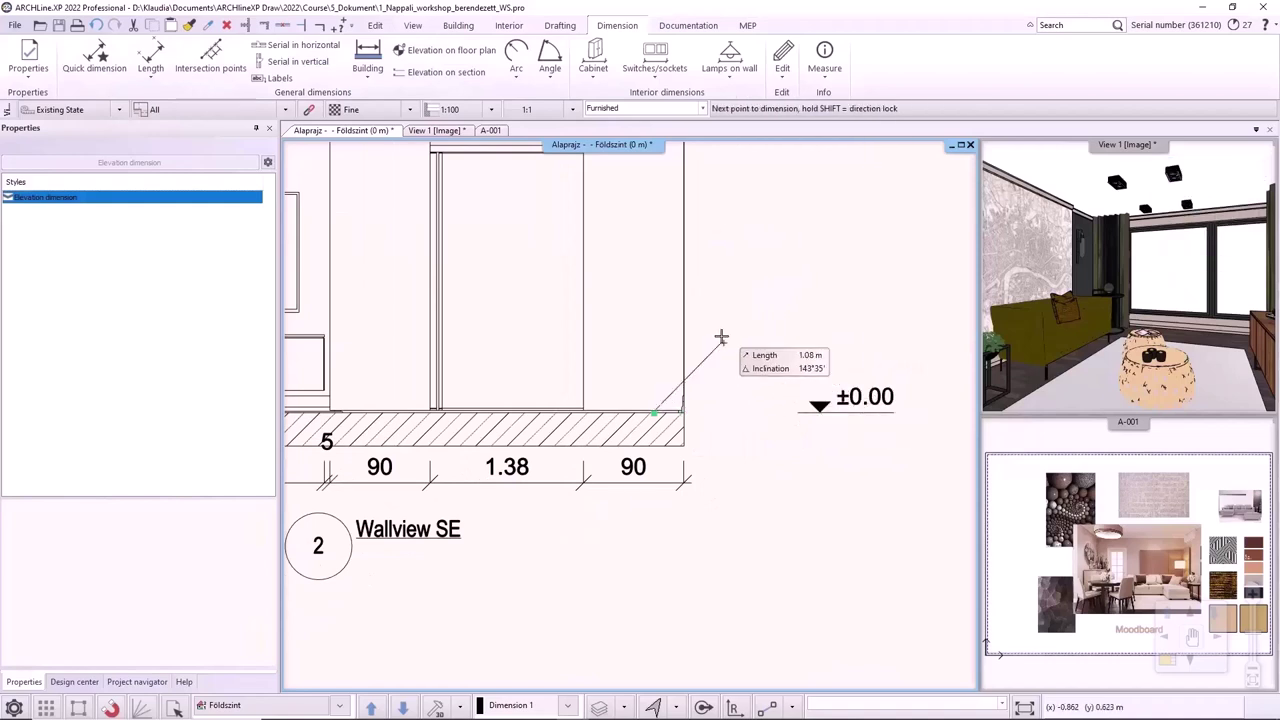
{"action": "middle_click_drag", "start_coordinate": [683, 262], "coordinate": [688, 355]}
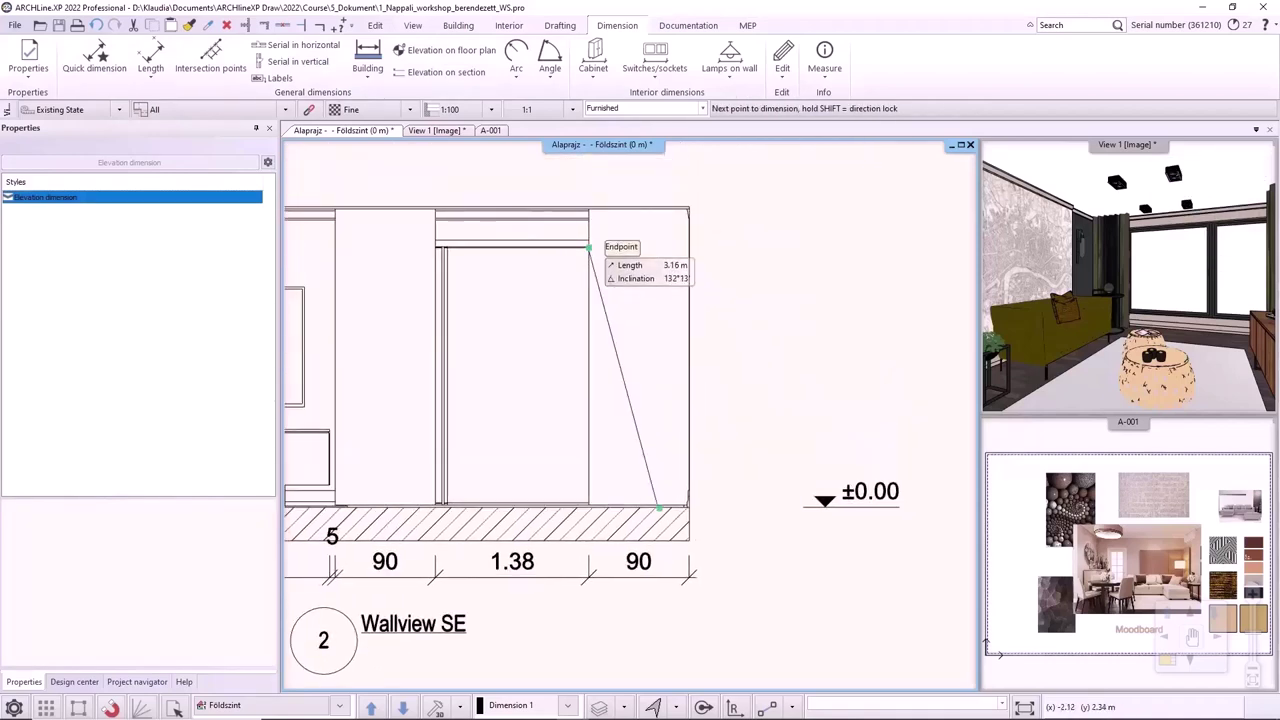
{"action": "left_click", "coordinate": [589, 240]}
{"action": "left_click", "coordinate": [590, 210]}
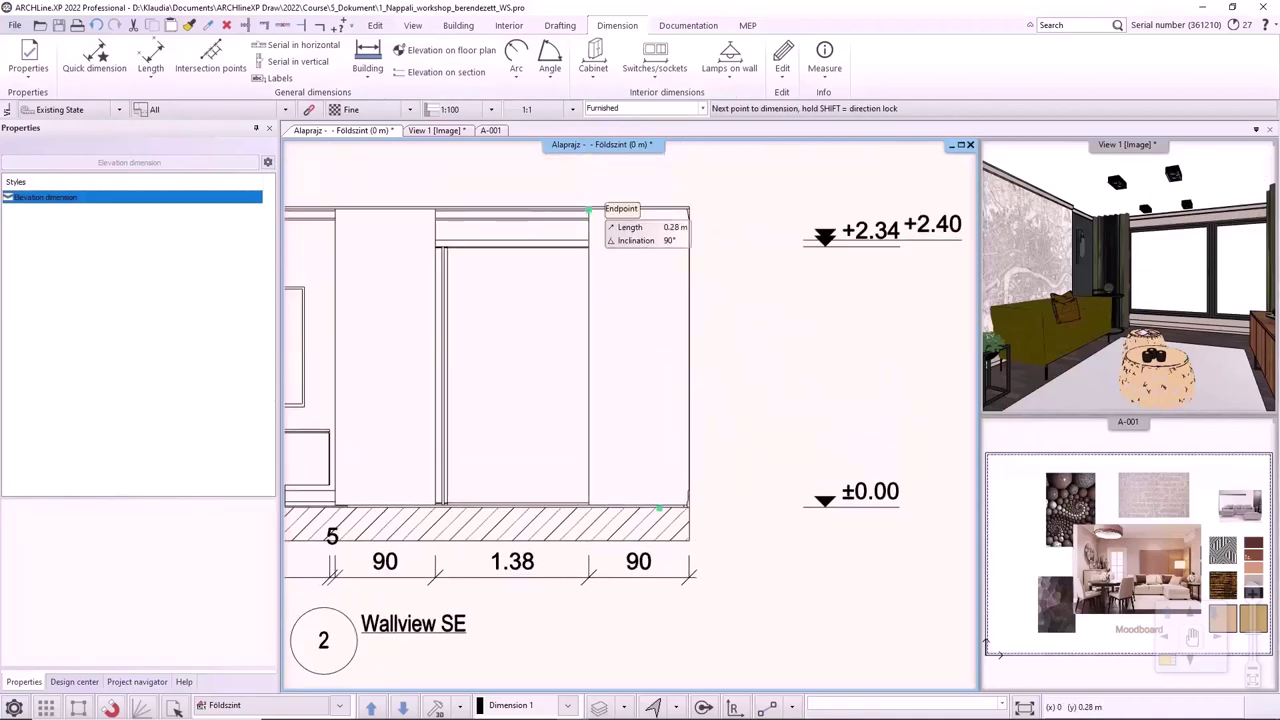
{"action": "left_click", "coordinate": [688, 210]}
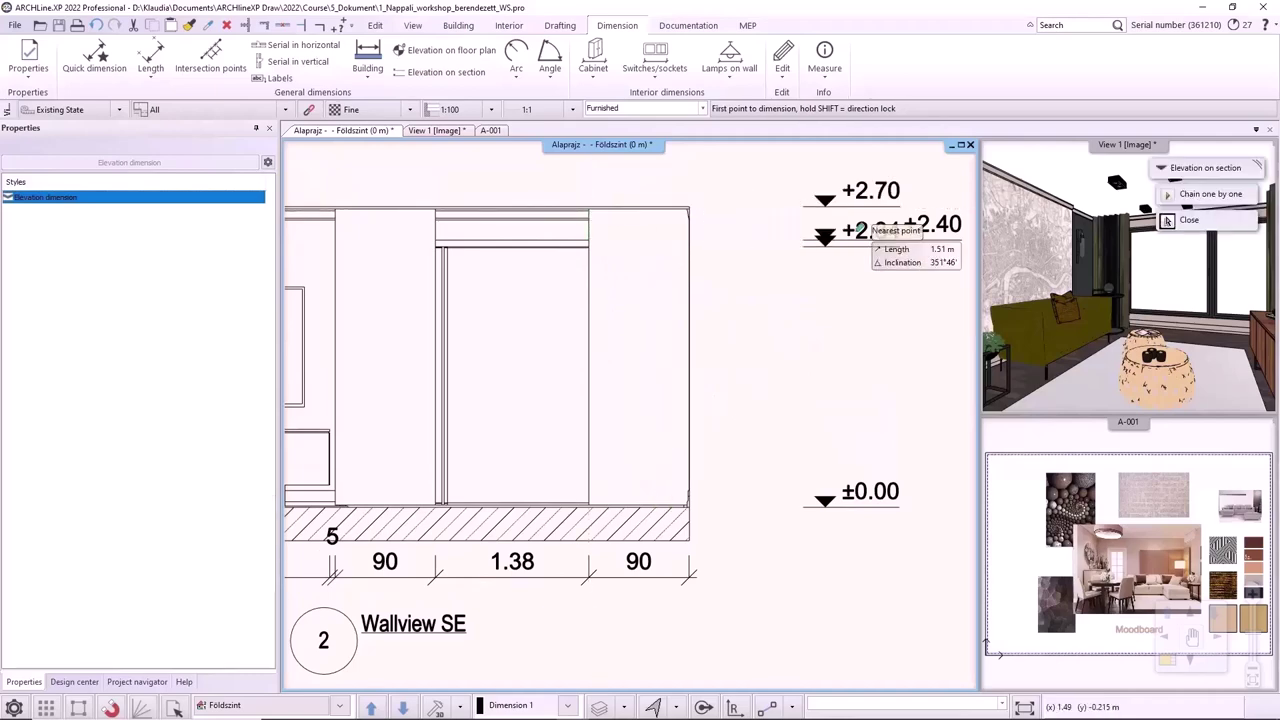
{"action": "key", "text": "Escape"}
Change the +2.34 marker's arrowhead and set its text position to Below.
{"action": "left_click", "coordinate": [866, 248]}
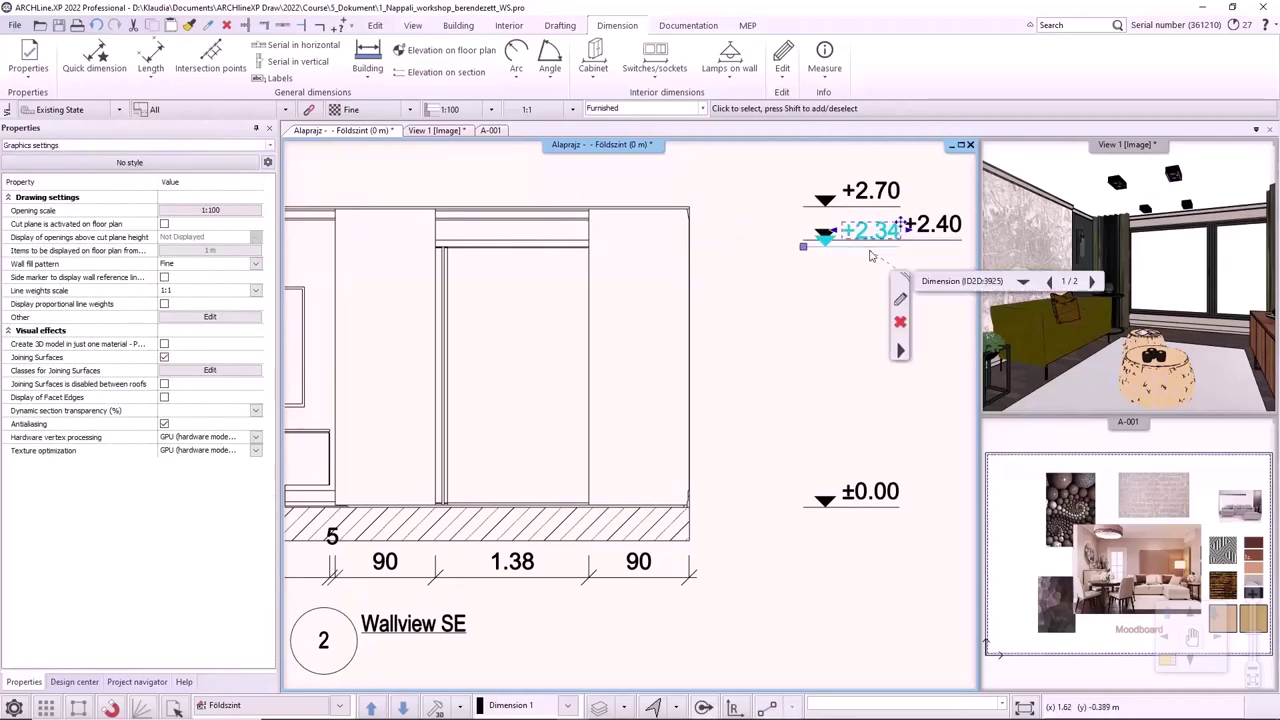
{"action": "left_click", "coordinate": [900, 301]}
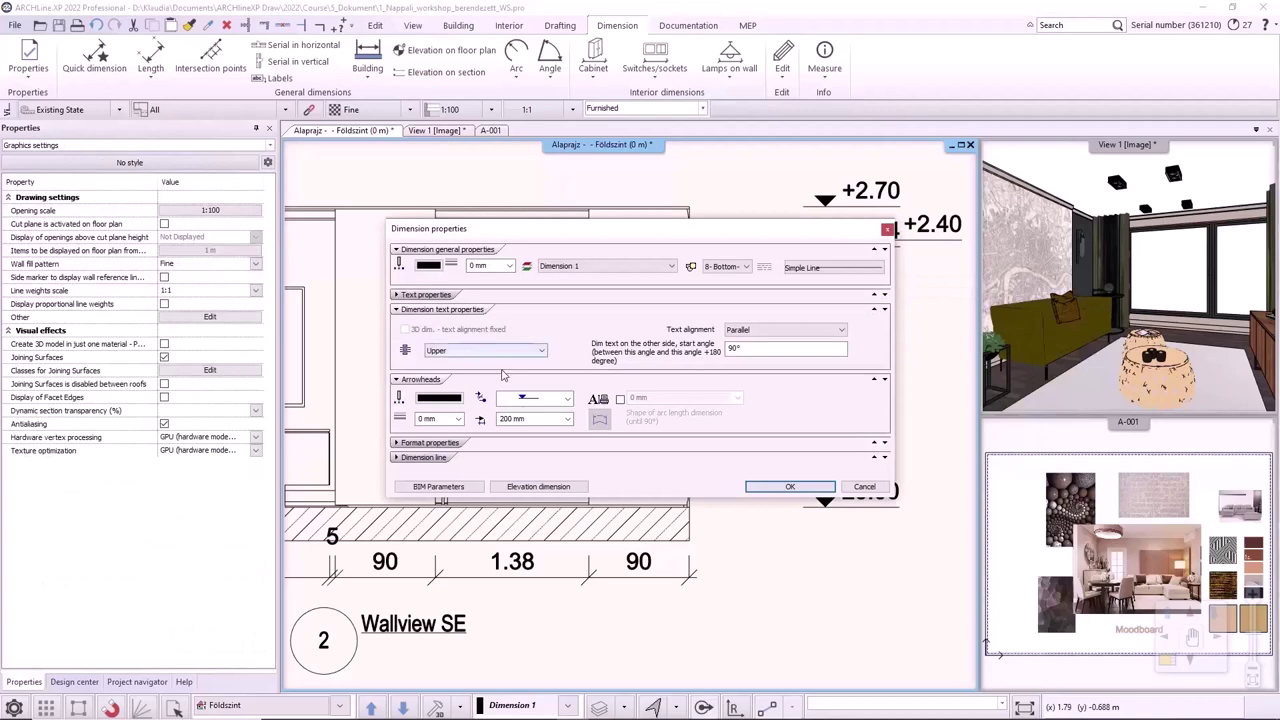
{"action": "left_click", "coordinate": [550, 399]}
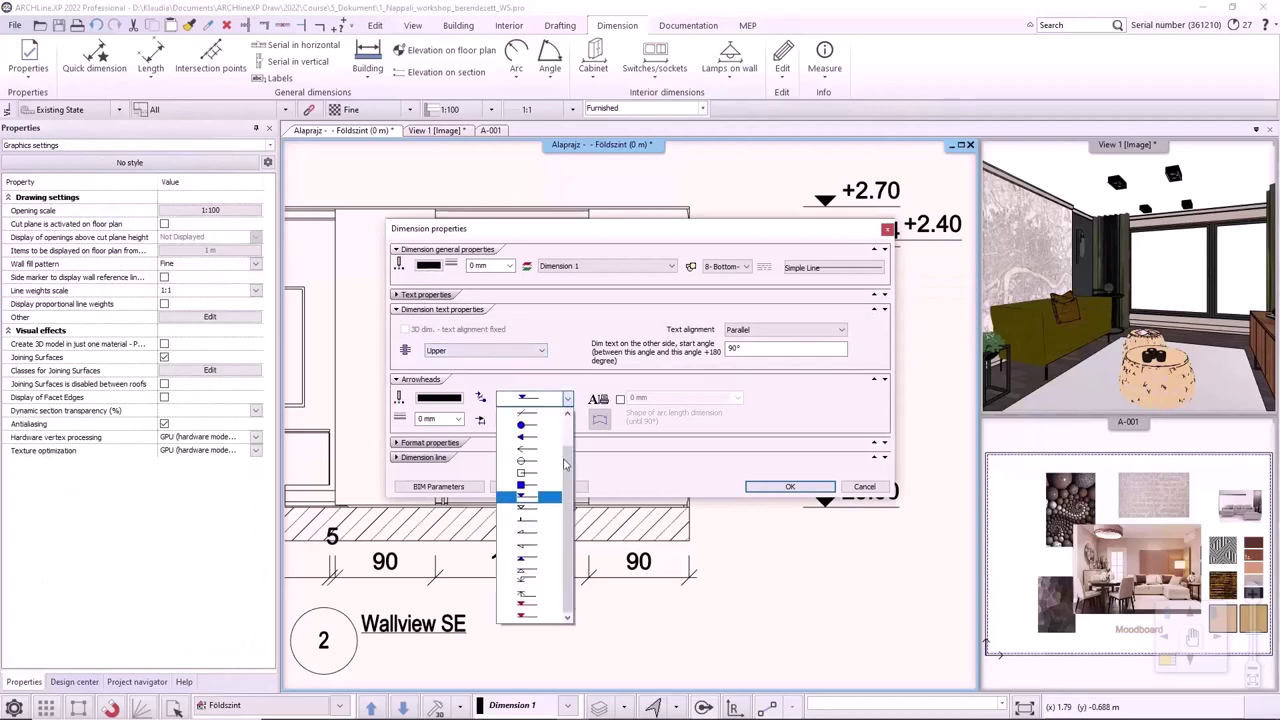
{"action": "left_click", "coordinate": [537, 561]}
{"action": "left_click", "coordinate": [500, 350]}
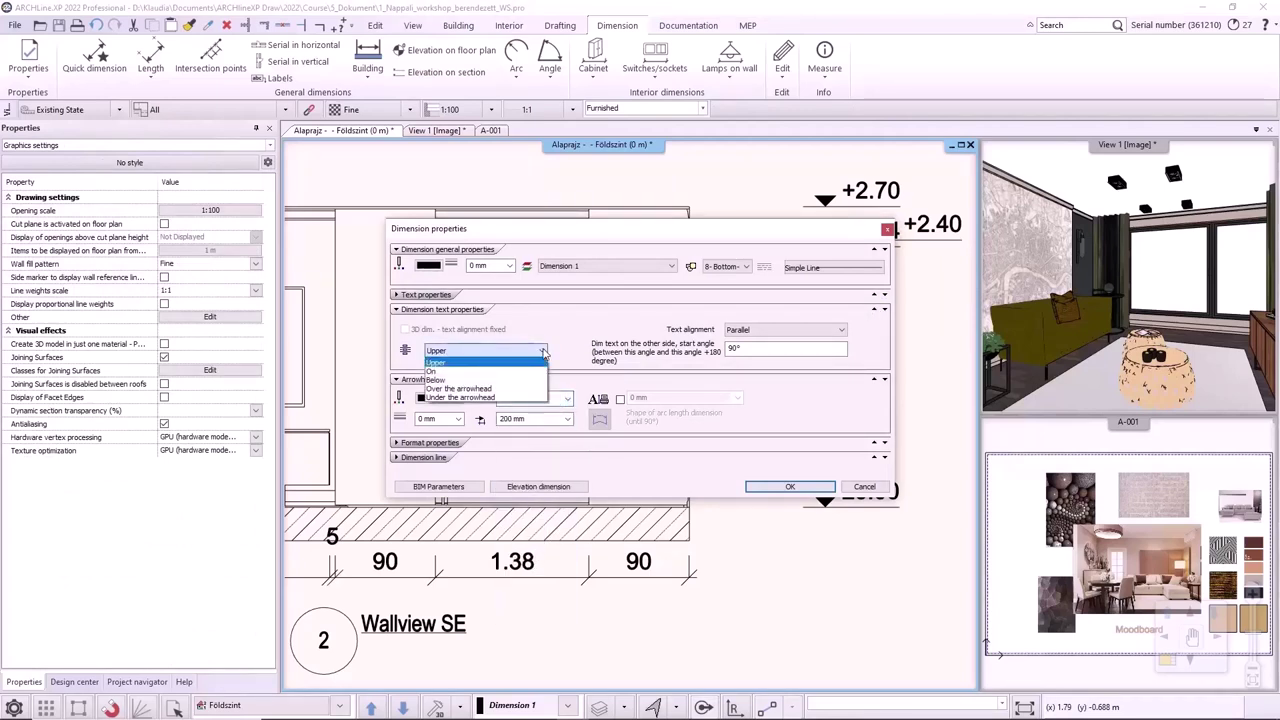
{"action": "left_click", "coordinate": [463, 382]}
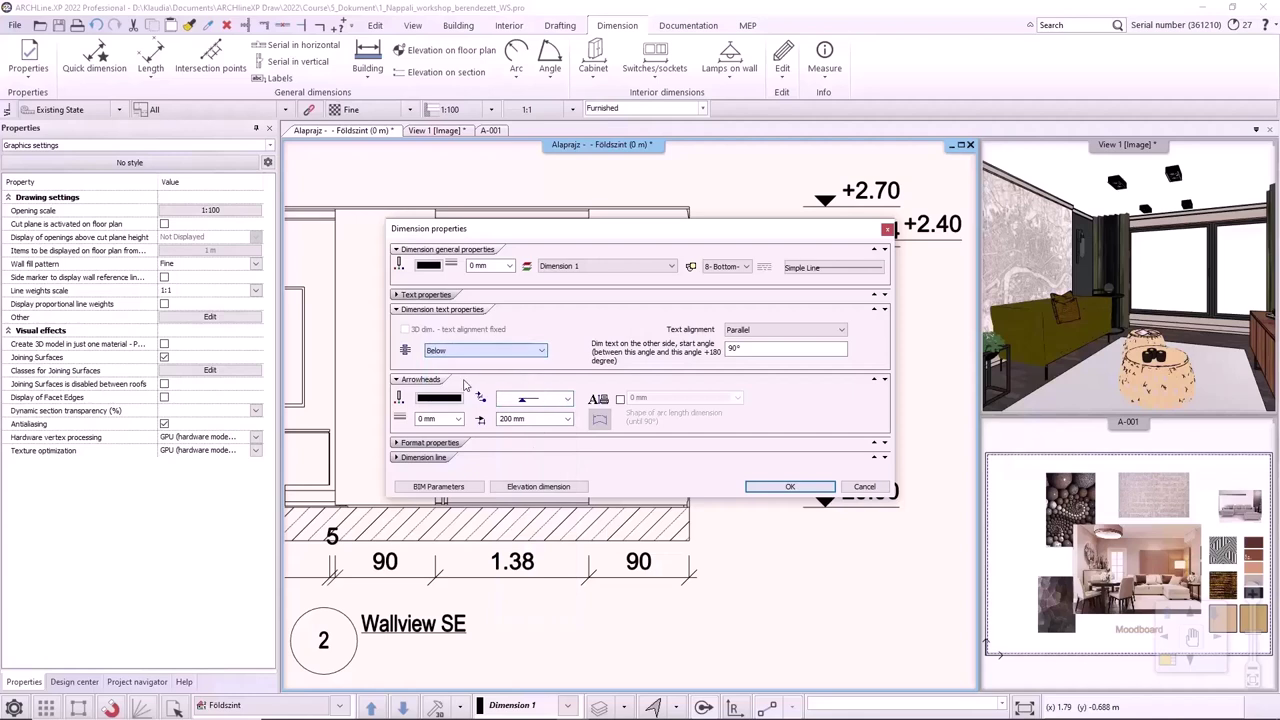
{"action": "left_click", "coordinate": [793, 486]}
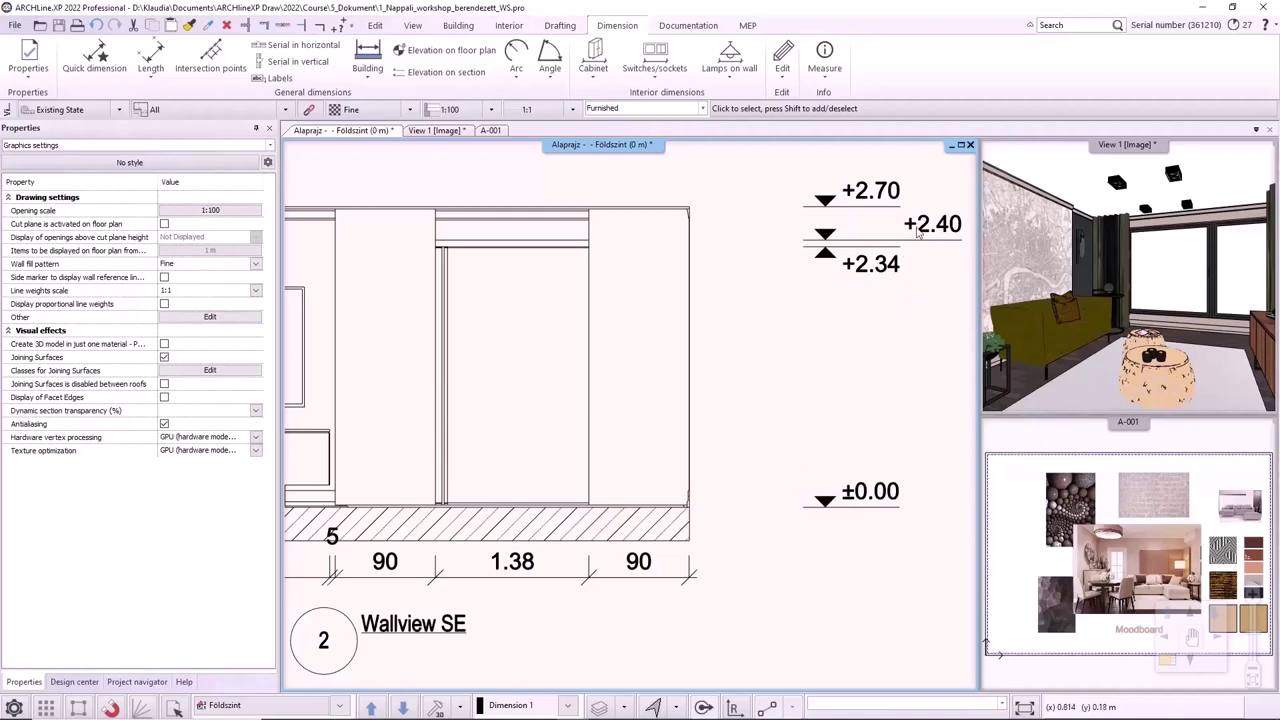
Shorten the +2.40 level marker by moving its end point.
{"action": "left_click", "coordinate": [916, 228]}
{"action": "left_click", "coordinate": [906, 230]}
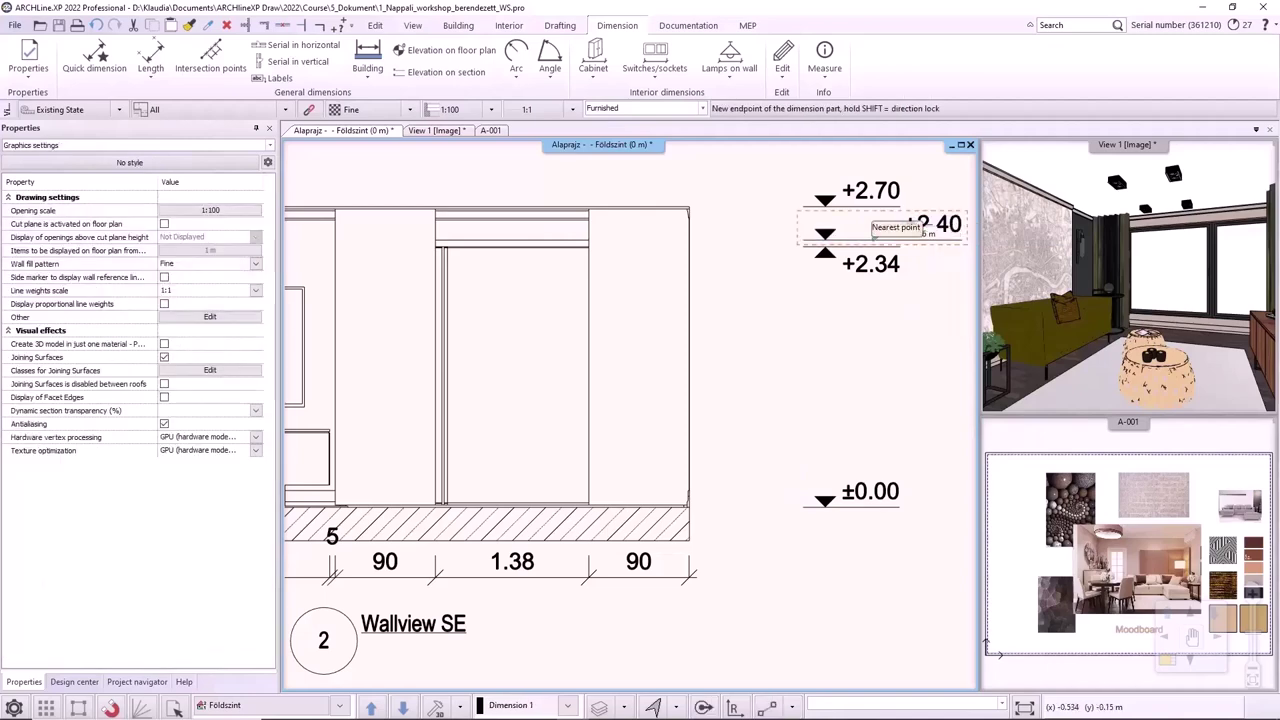
{"action": "left_click", "coordinate": [862, 225]}
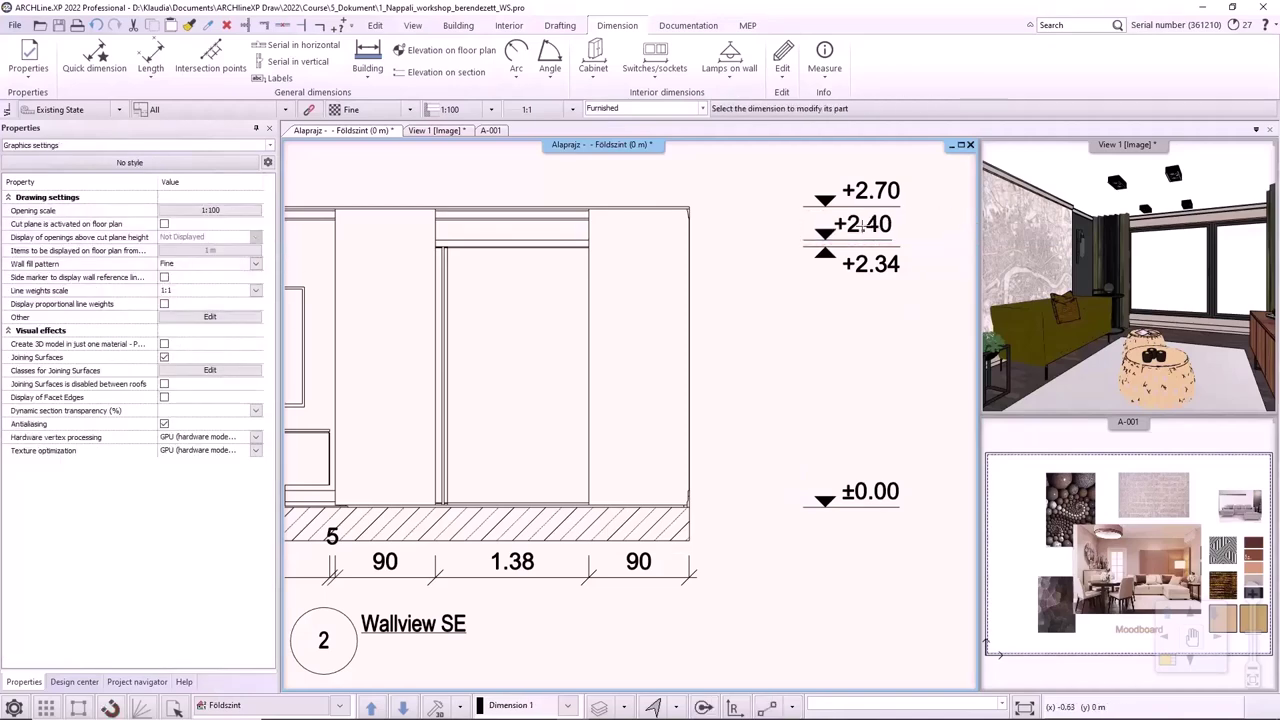
{"action": "scroll", "coordinate": [806, 194], "scroll_direction": "up", "scroll_amount": 2}
{"action": "scroll", "coordinate": [735, 312], "scroll_direction": "down", "scroll_amount": 5}
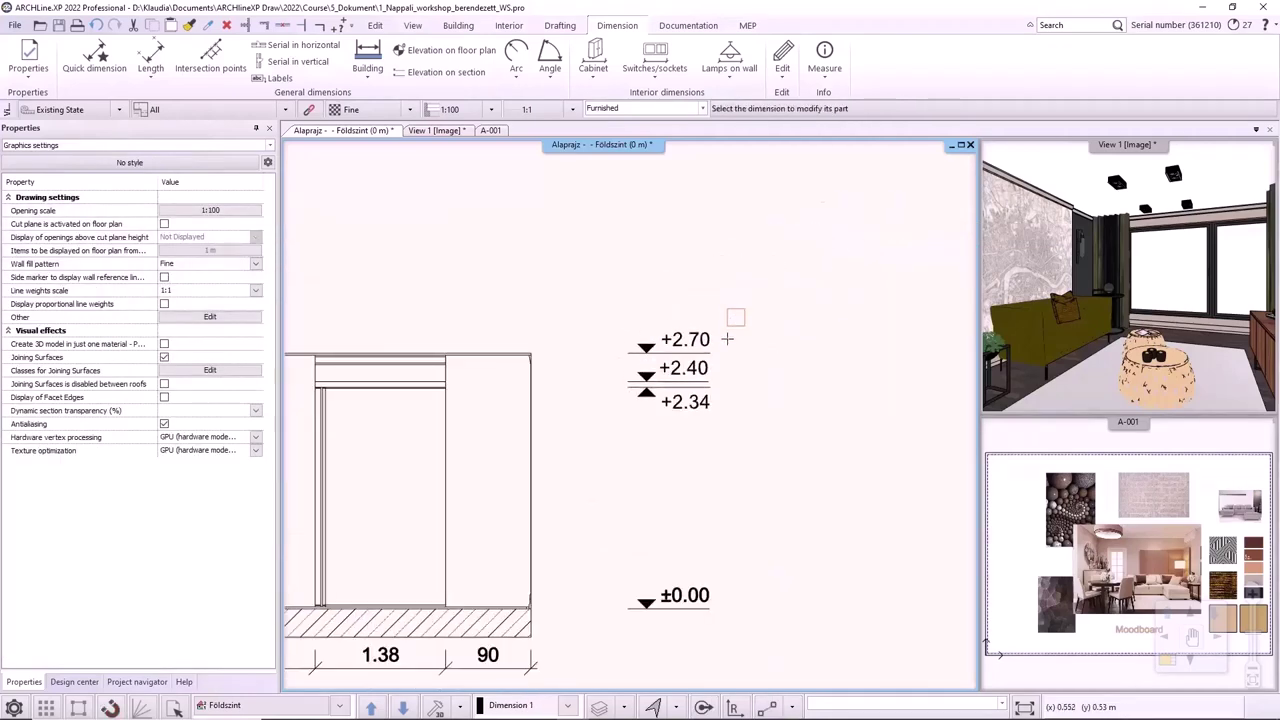
{"action": "key", "text": "Escape"}
{"action": "scroll", "coordinate": [772, 338], "scroll_direction": "down", "scroll_amount": 4}
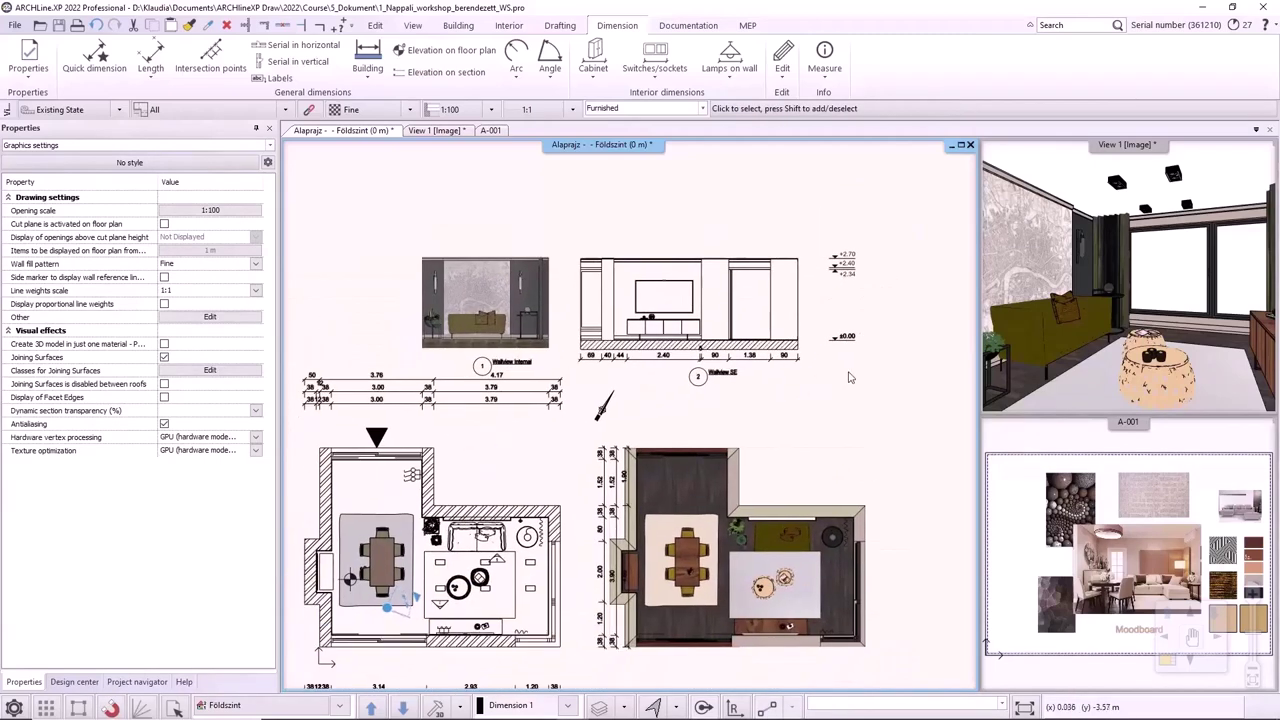
{"action": "left_click", "coordinate": [688, 27]}
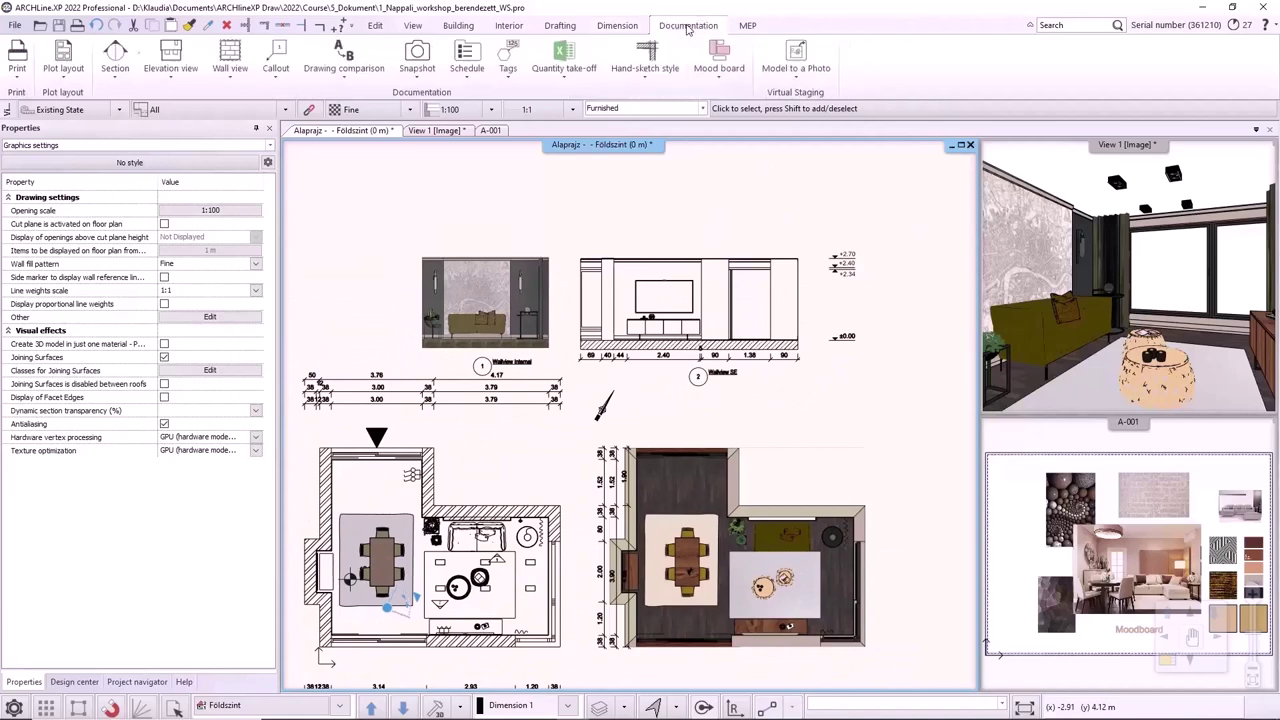
Add Depth with prefix D: to the Interior Object tag in Create tags.
{"action": "left_click", "coordinate": [512, 76]}
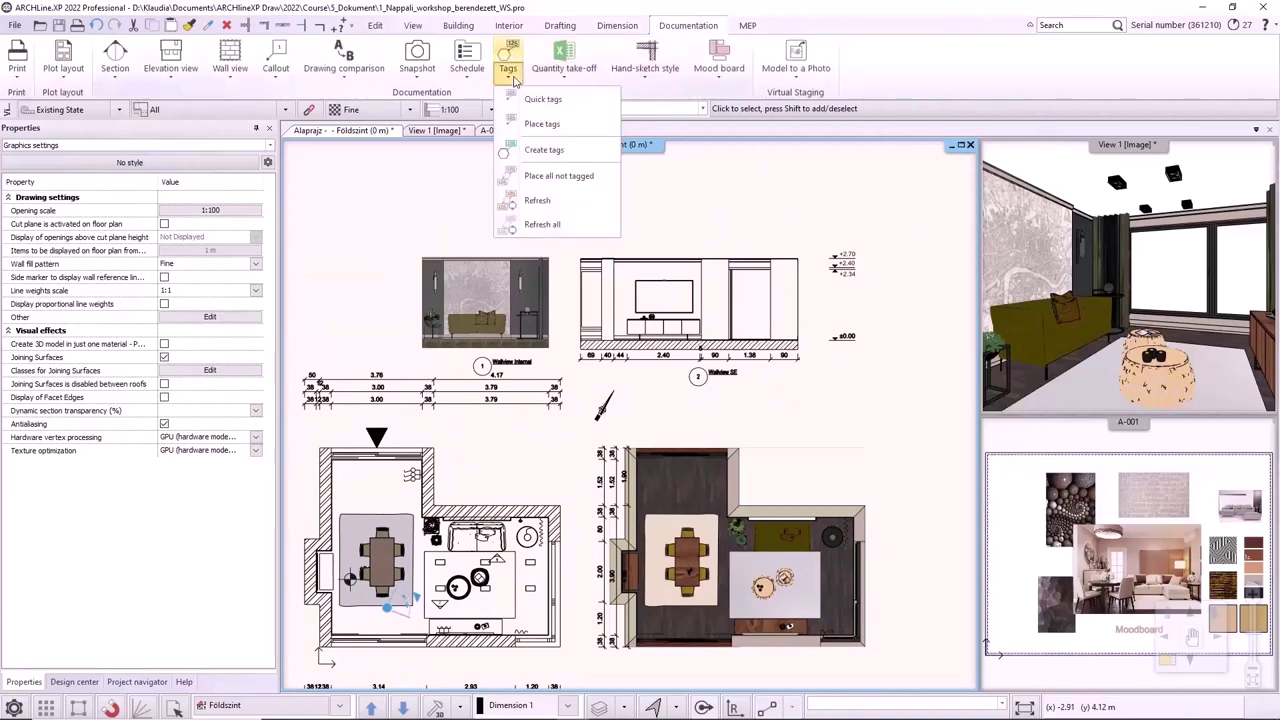
{"action": "left_click", "coordinate": [550, 152]}
{"action": "left_click", "coordinate": [338, 240]}
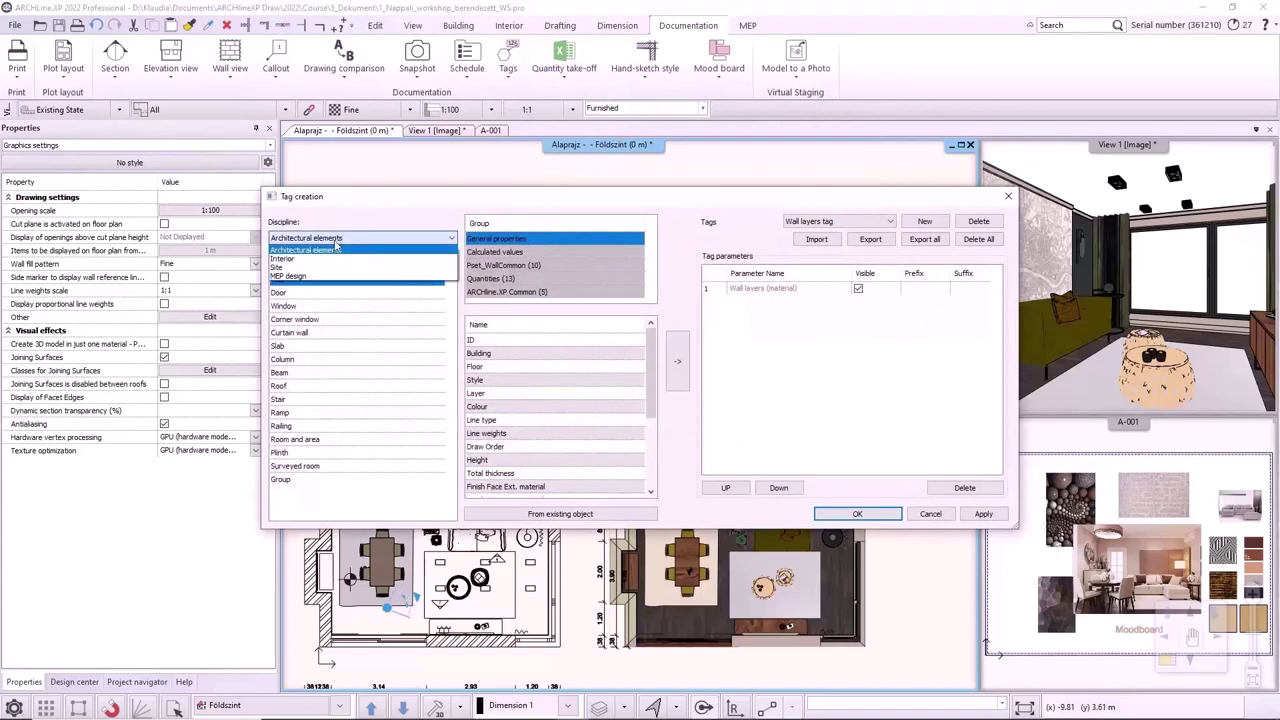
{"action": "left_click", "coordinate": [318, 262]}
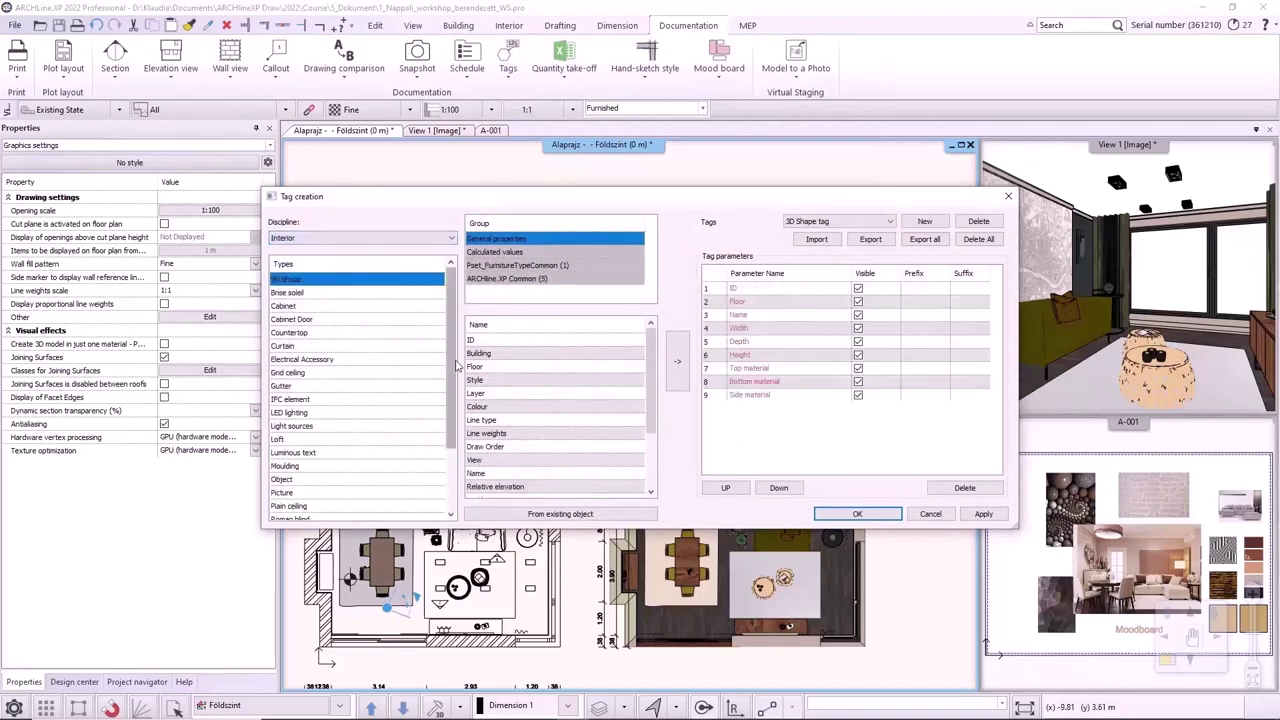
{"action": "left_click", "coordinate": [283, 479]}
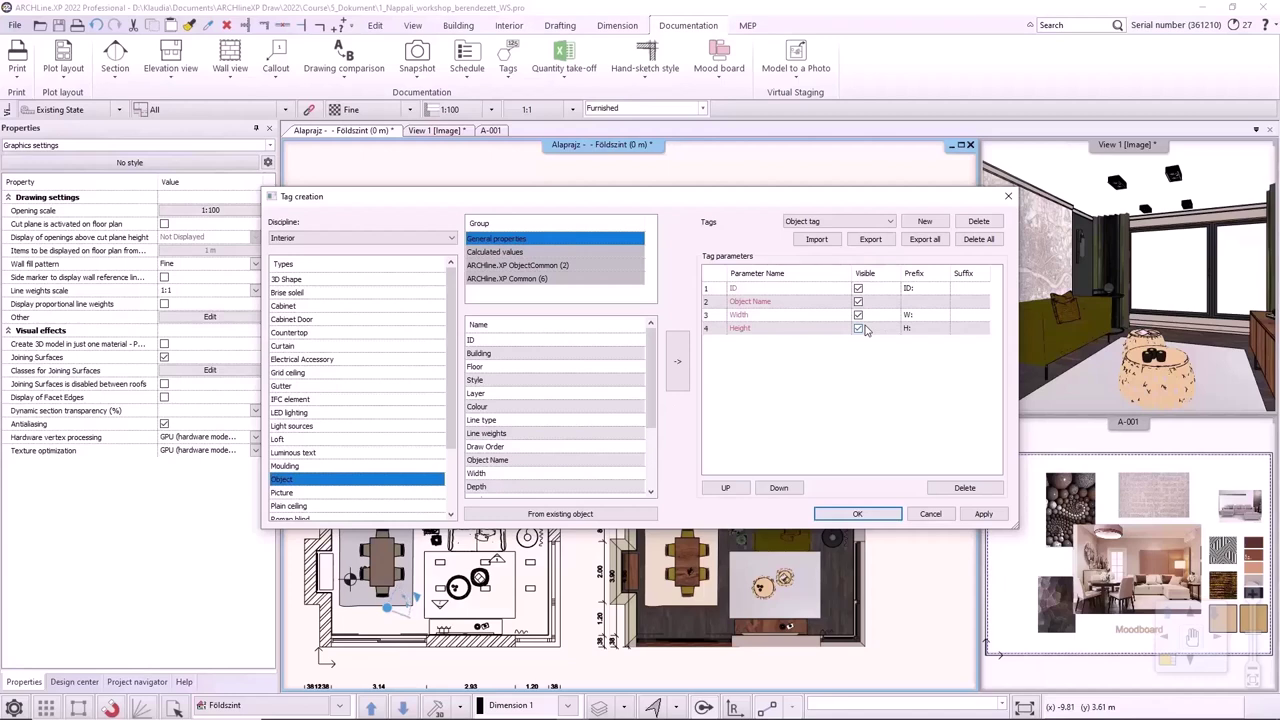
{"action": "scroll", "coordinate": [560, 440], "scroll_direction": "down", "scroll_amount": 1}
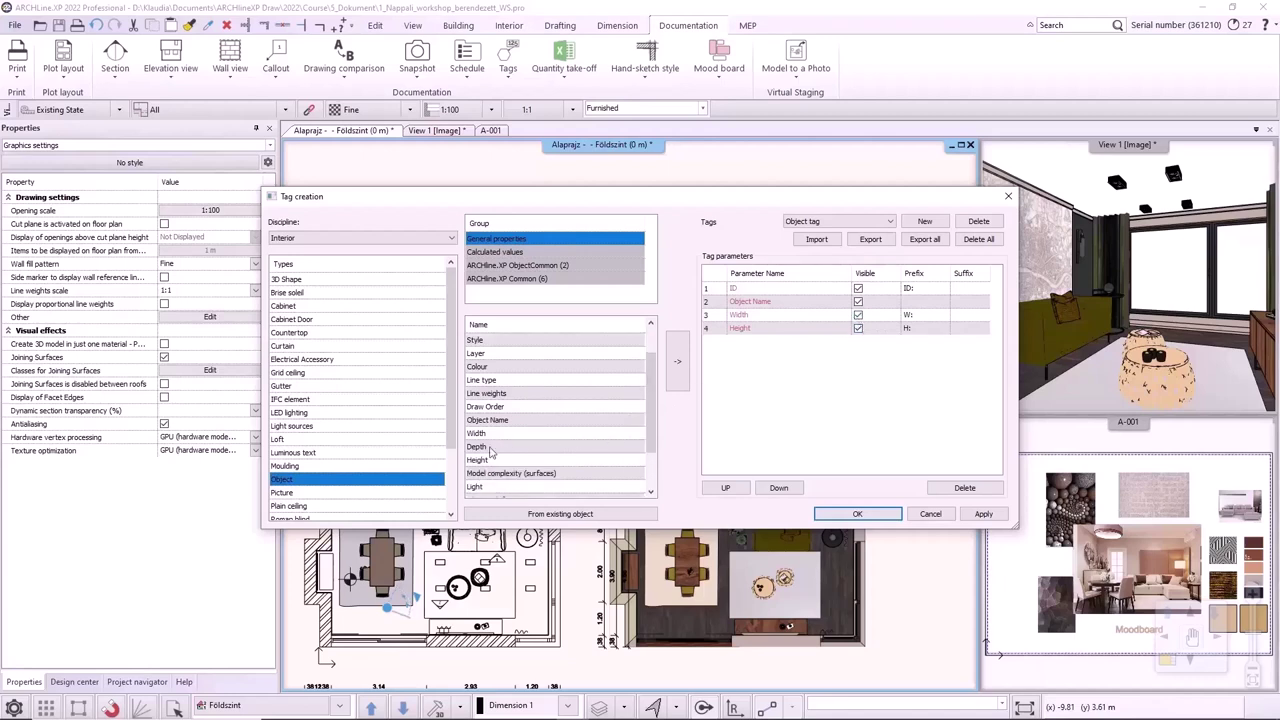
{"action": "left_click", "coordinate": [481, 447]}
{"action": "left_click", "coordinate": [684, 372]}
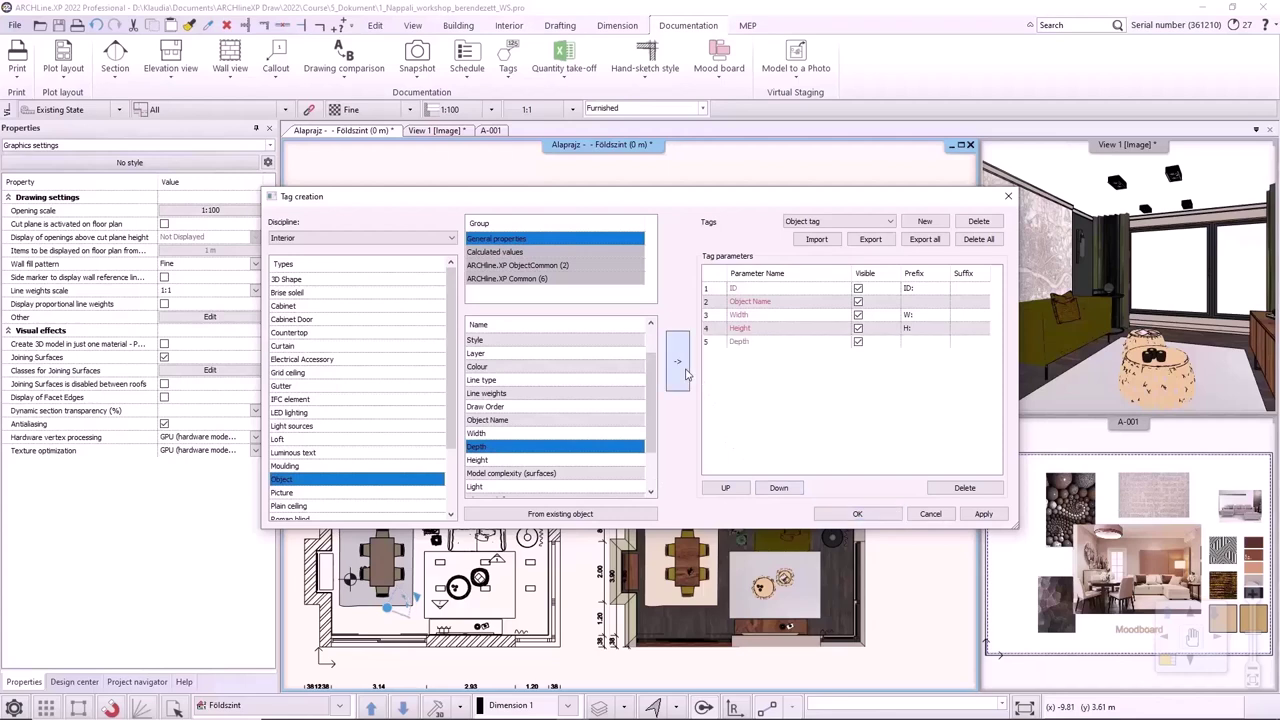
{"action": "left_click", "coordinate": [913, 344]}
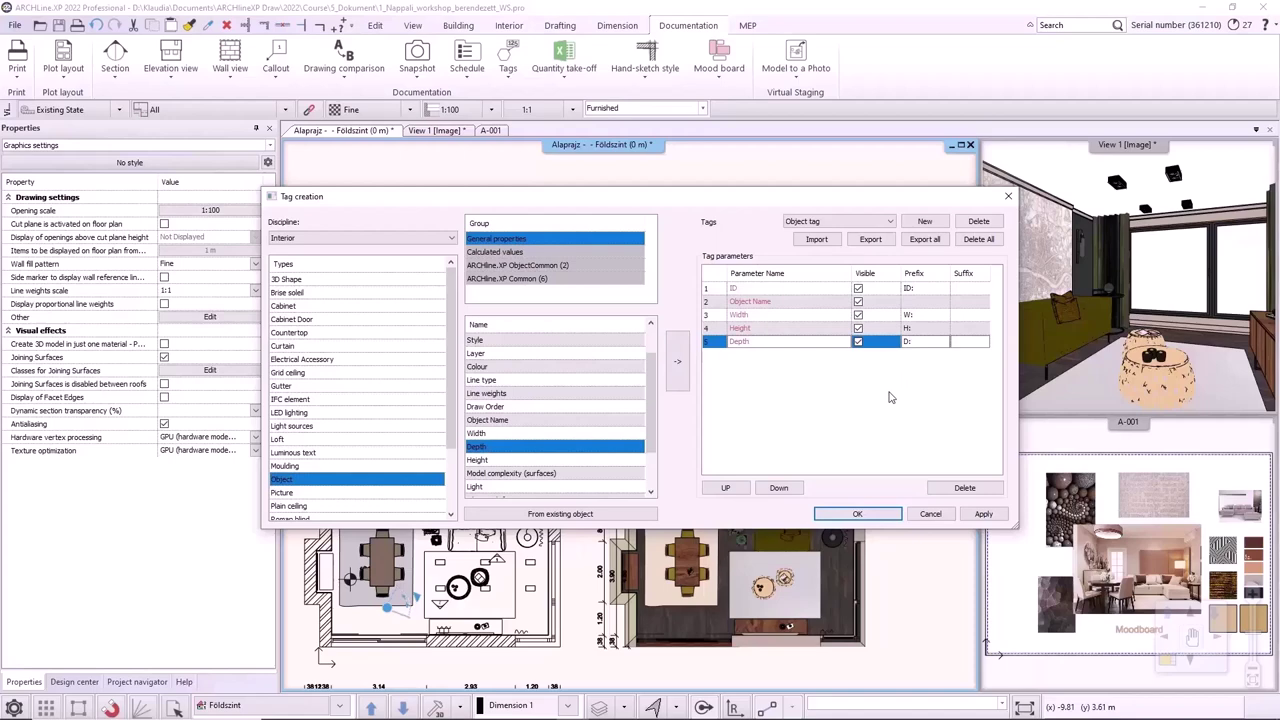
{"action": "left_click", "coordinate": [857, 514]}
Start tagging, confirm the tag parameters and choose Arial 200 for the tag cells.
{"action": "left_click", "coordinate": [508, 60]}
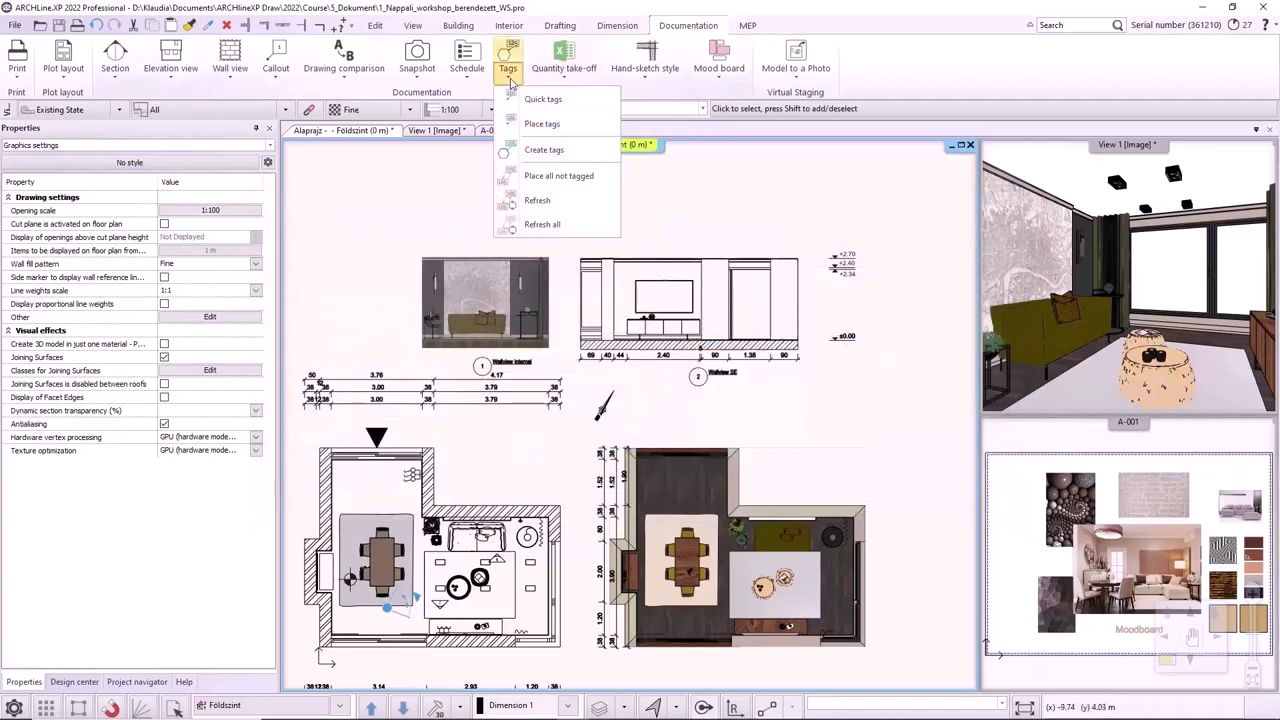
{"action": "left_click", "coordinate": [541, 123]}
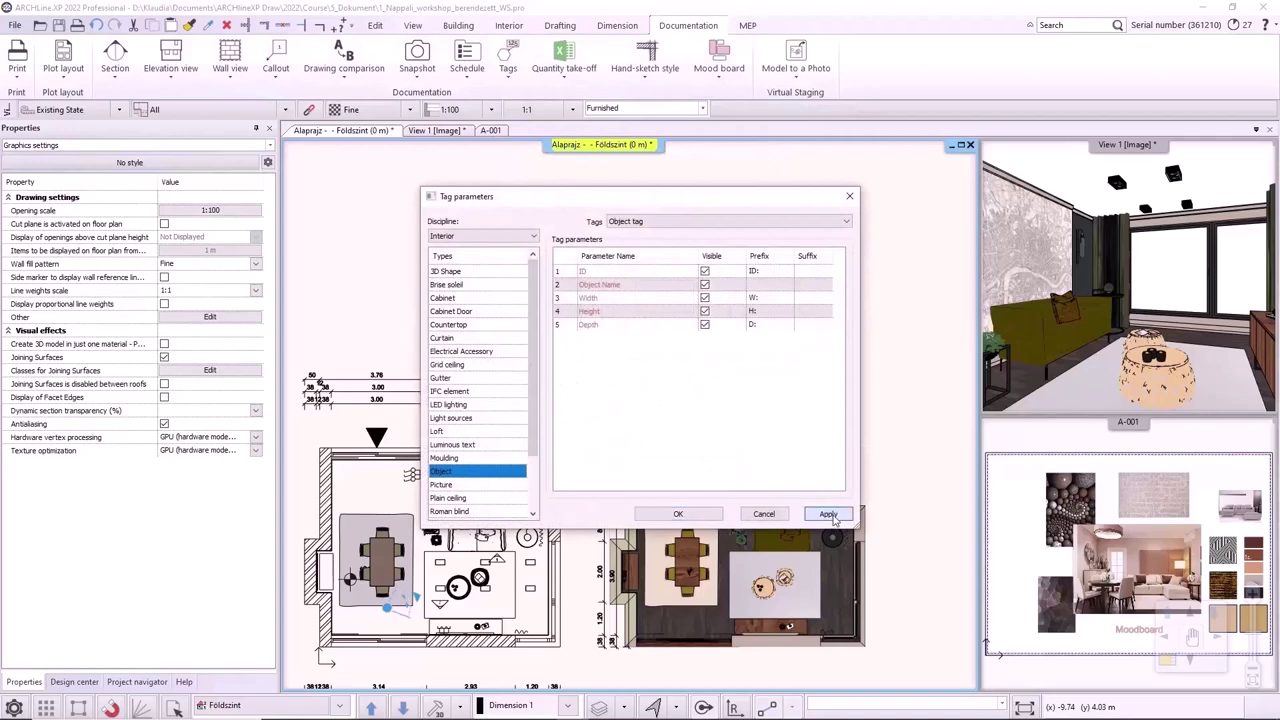
{"action": "left_click", "coordinate": [690, 516]}
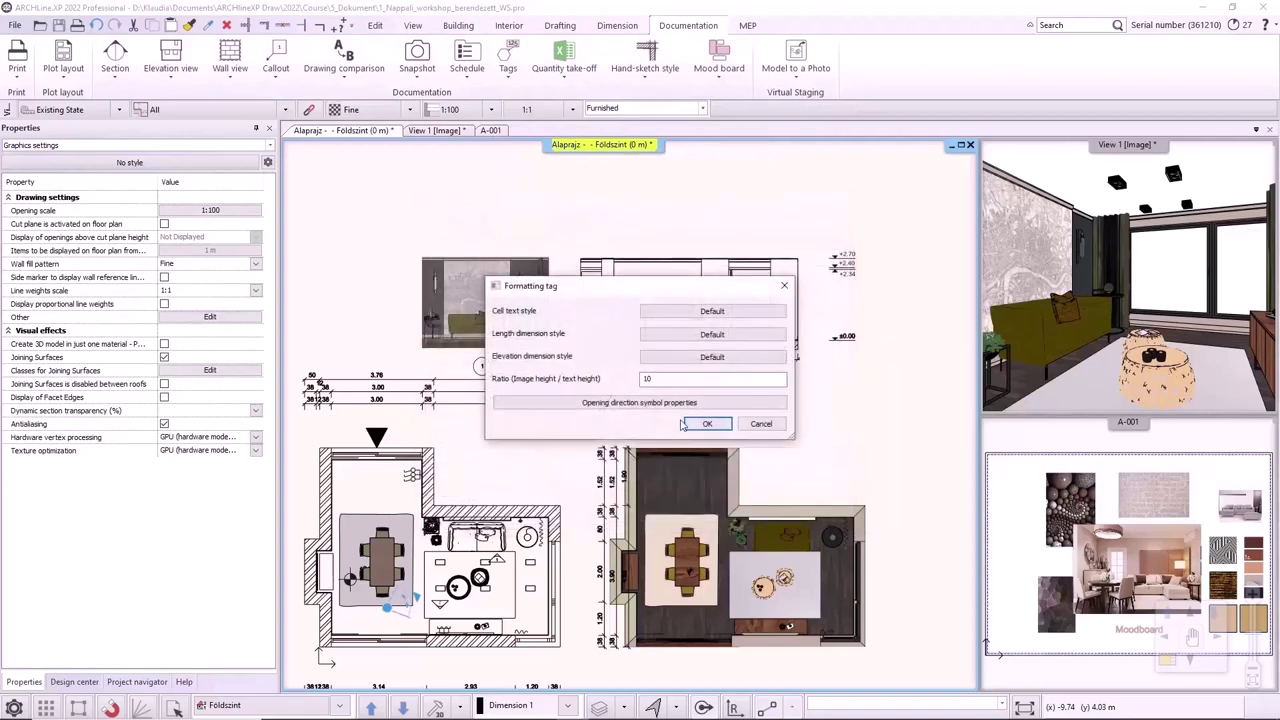
{"action": "left_click", "coordinate": [716, 314]}
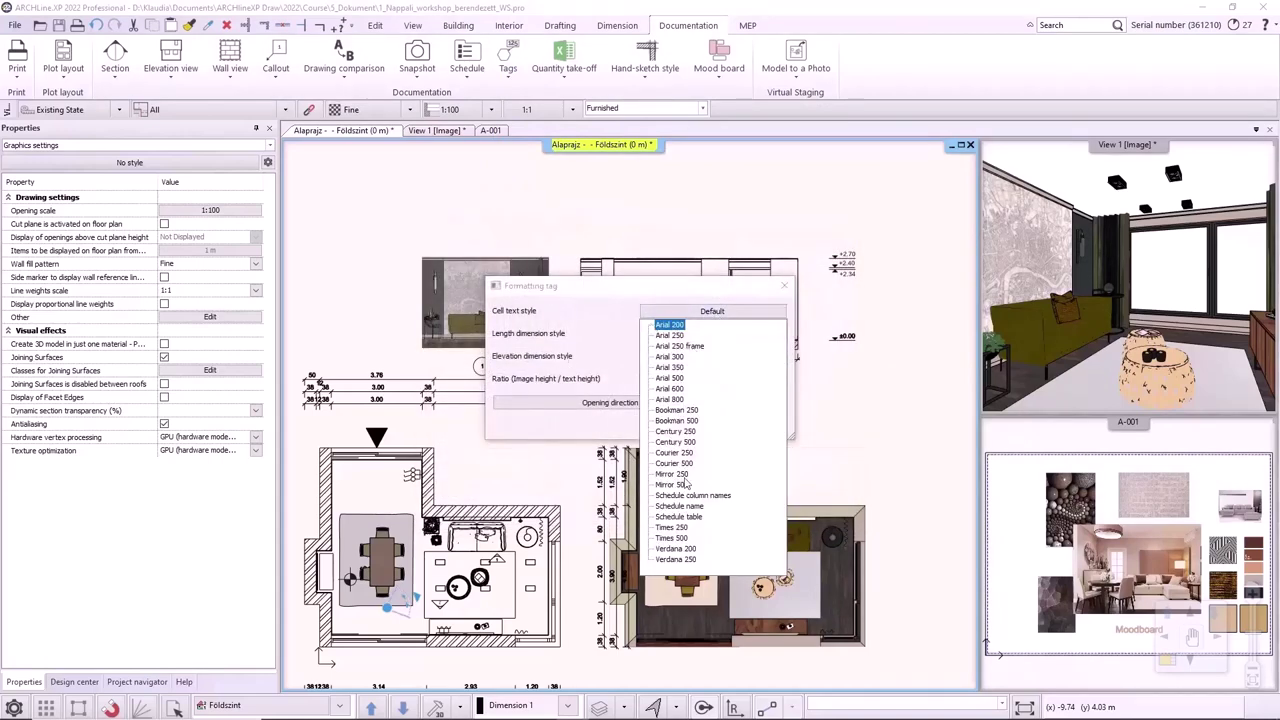
{"action": "left_click", "coordinate": [690, 326]}
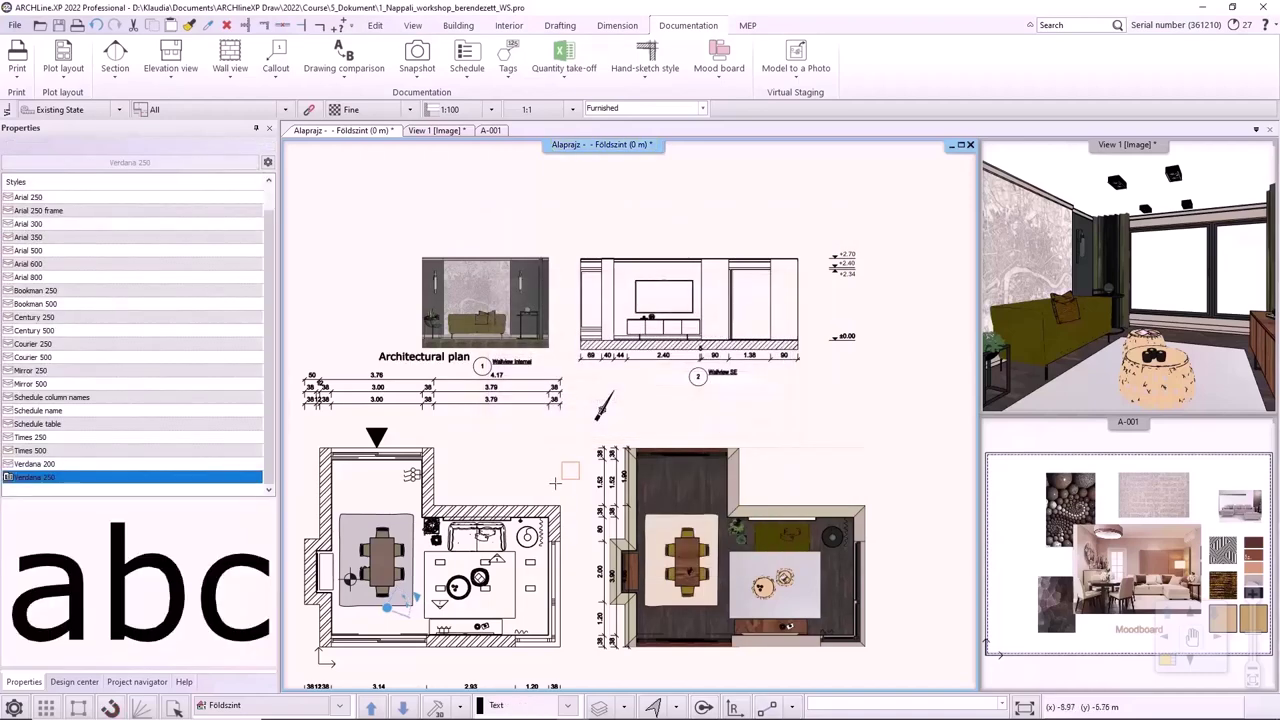
{"action": "scroll", "coordinate": [530, 495], "scroll_direction": "up", "scroll_amount": 5}
Place the sofa's ID, name and W/H/D tag above it and select the leader line.
{"action": "left_click", "coordinate": [493, 466]}
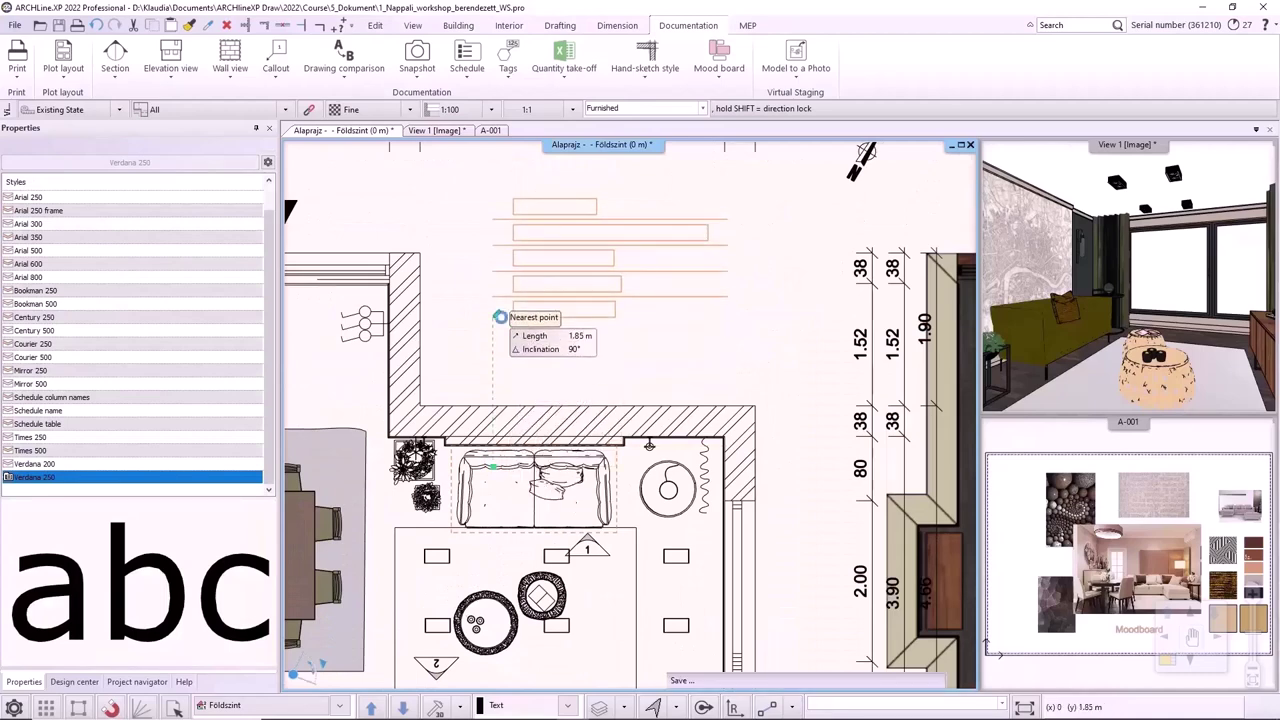
{"action": "left_click", "coordinate": [497, 316]}
{"action": "left_click", "coordinate": [502, 325]}
{"action": "scroll", "coordinate": [522, 358], "scroll_direction": "down", "scroll_amount": 1}
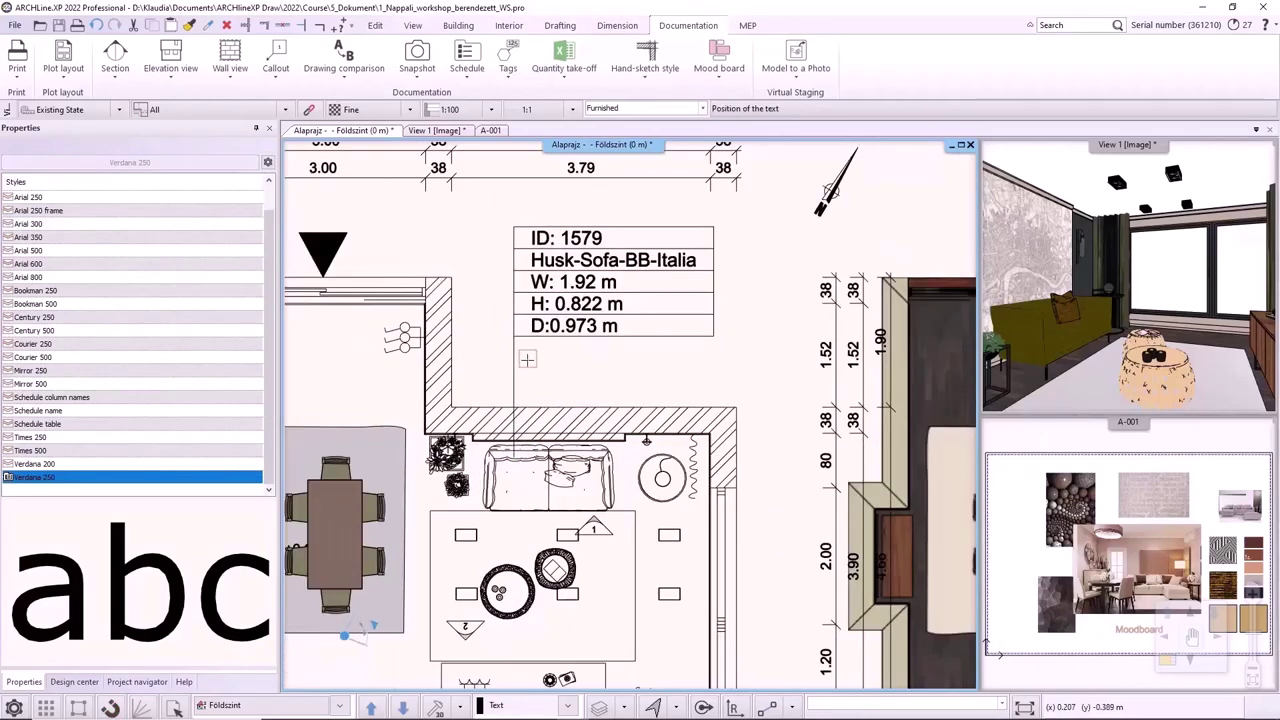
{"action": "scroll", "coordinate": [541, 400], "scroll_direction": "down", "scroll_amount": 1}
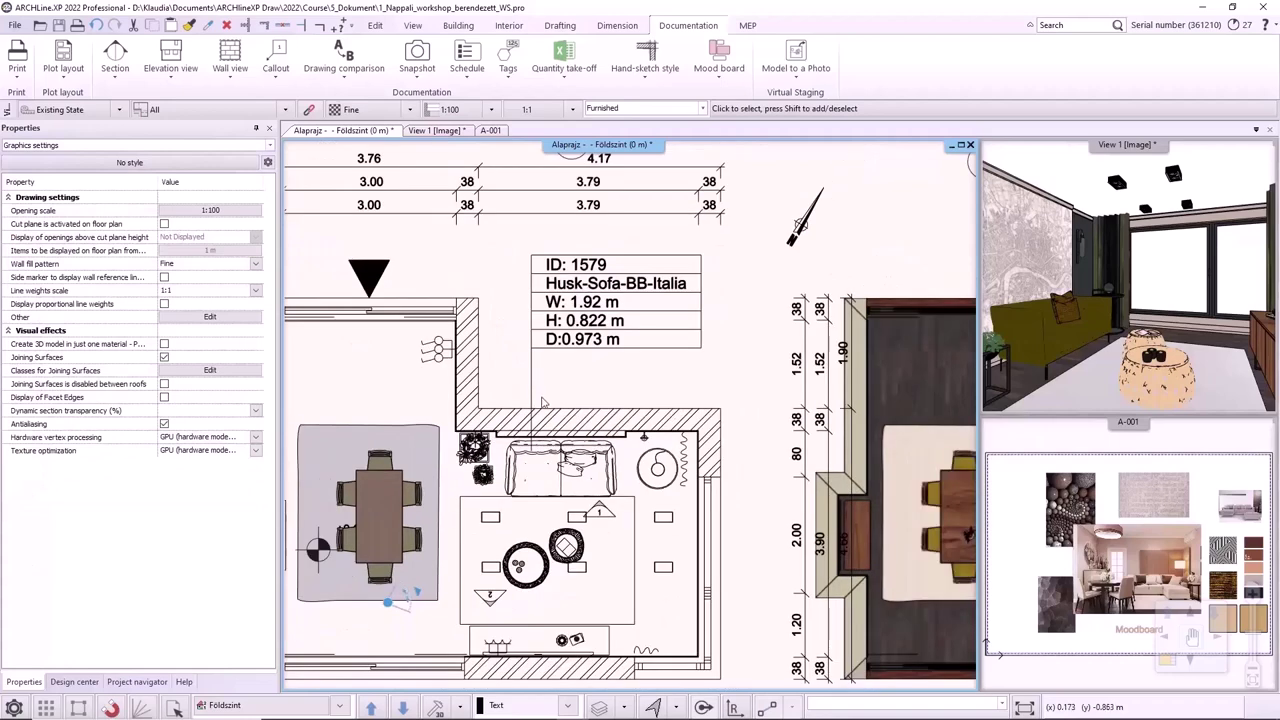
{"action": "left_click", "coordinate": [534, 408]}
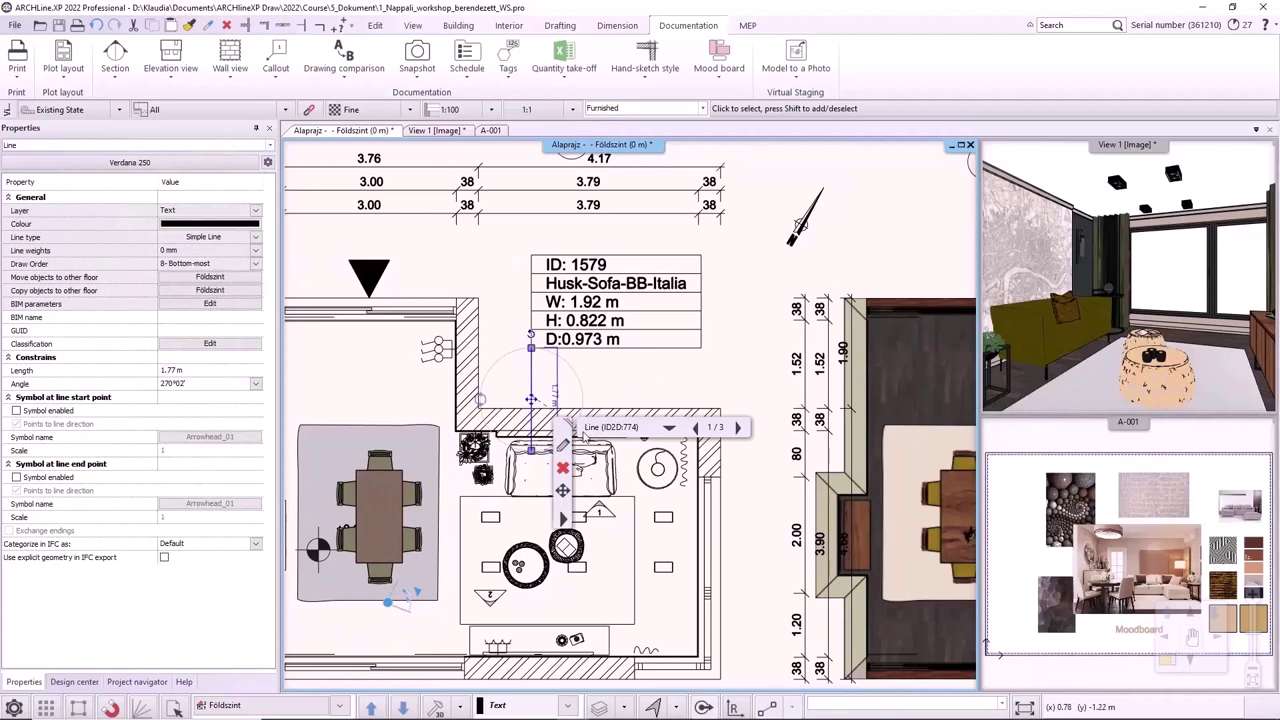
Delete the tag's leader line and change the sofa's width to 1.8 m.
{"action": "left_click", "coordinate": [564, 469]}
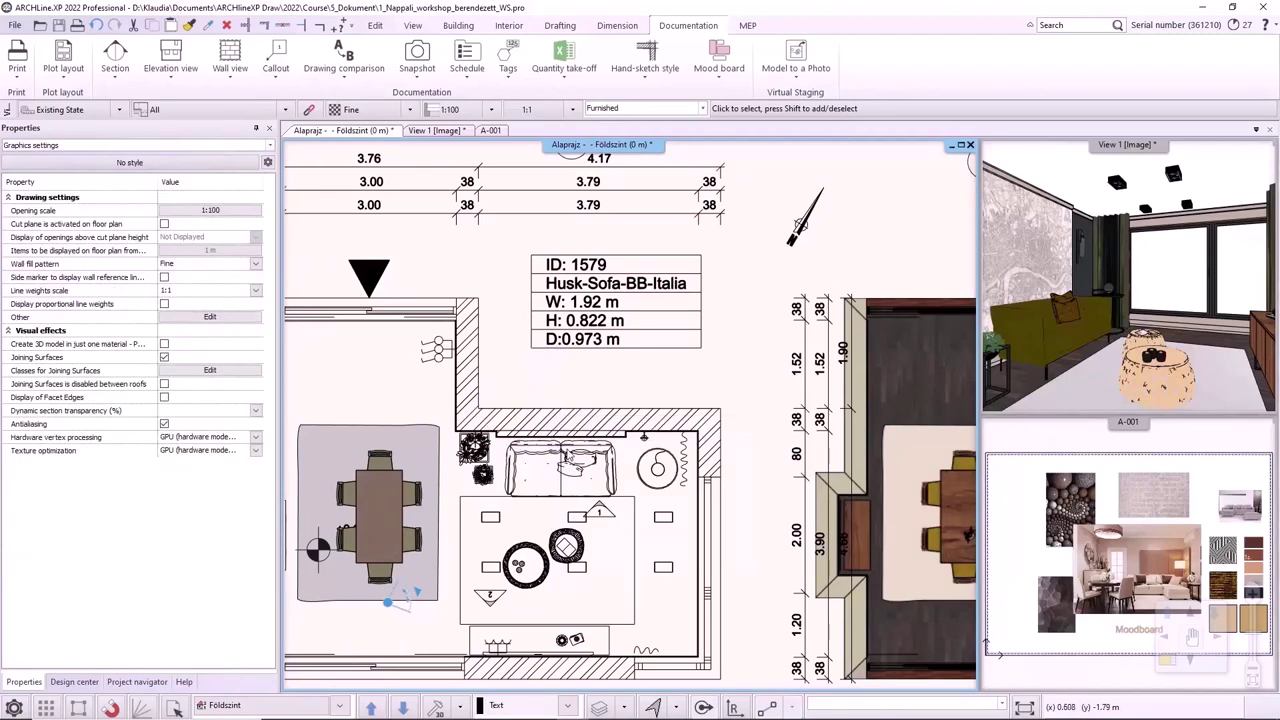
{"action": "left_click", "coordinate": [567, 455]}
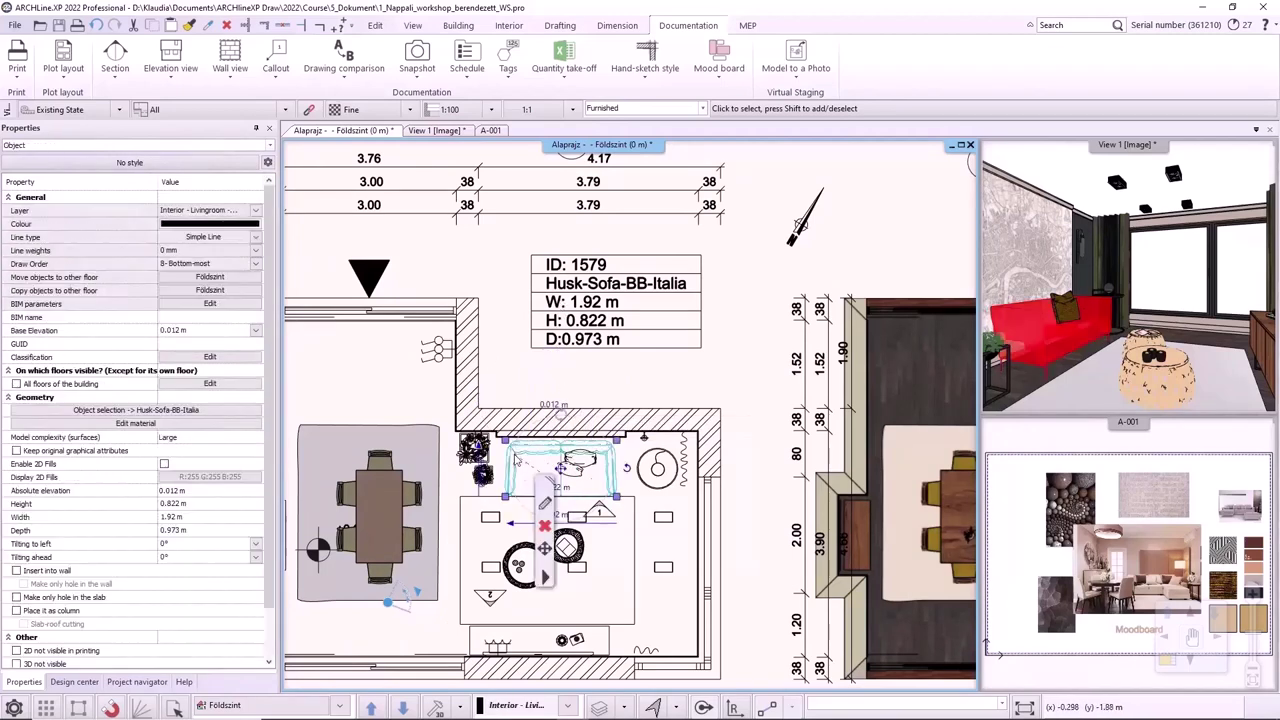
{"action": "scroll", "coordinate": [580, 502], "scroll_direction": "down", "scroll_amount": 2}
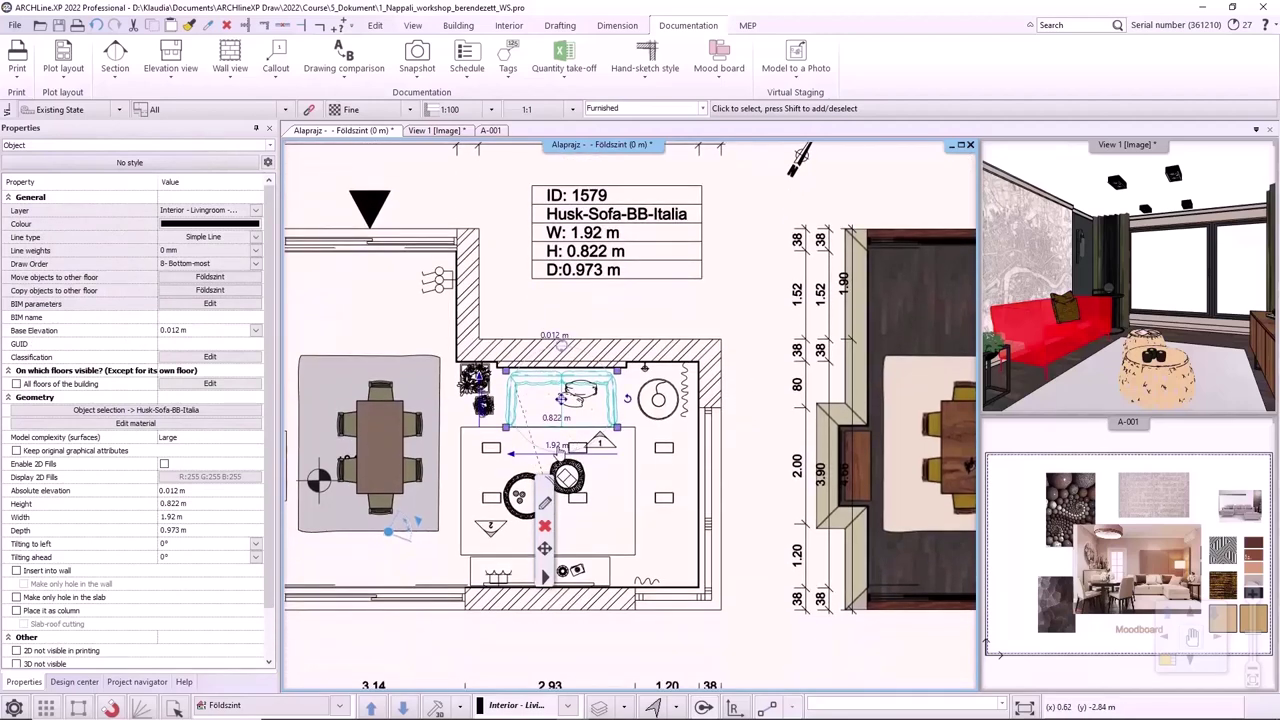
{"action": "left_click", "coordinate": [563, 446]}
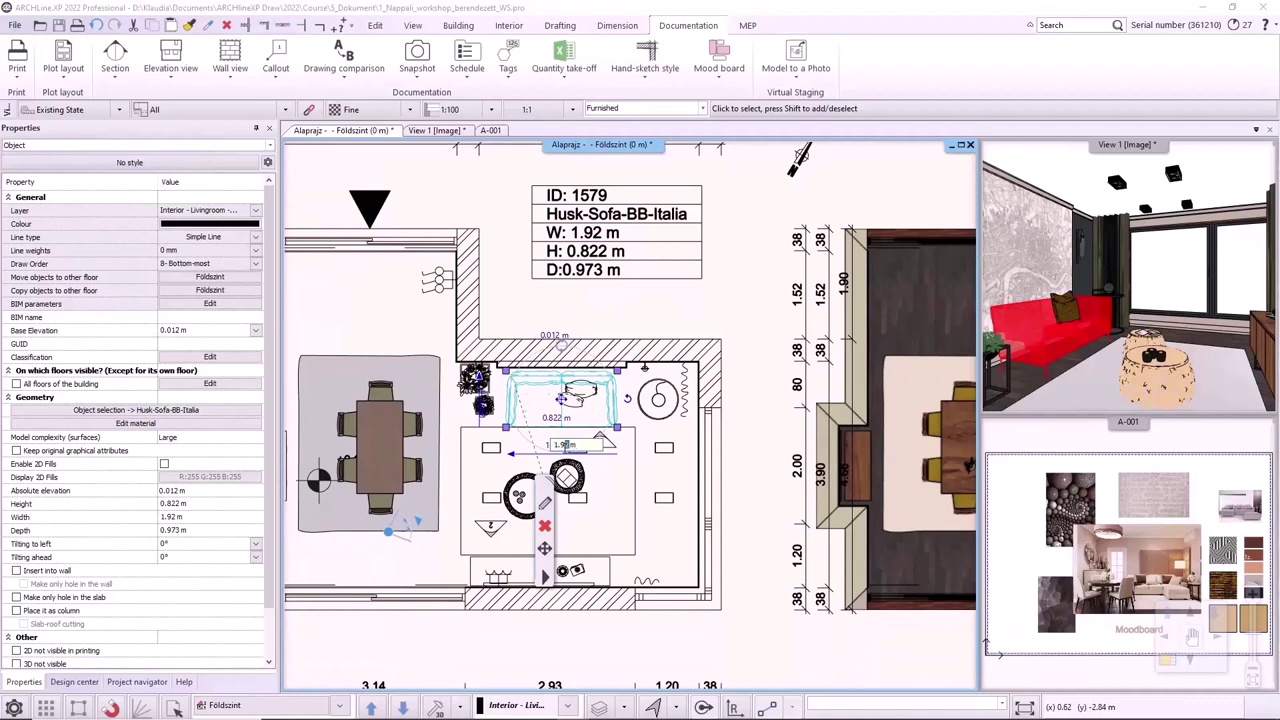
{"action": "key", "text": "BackSpace"}
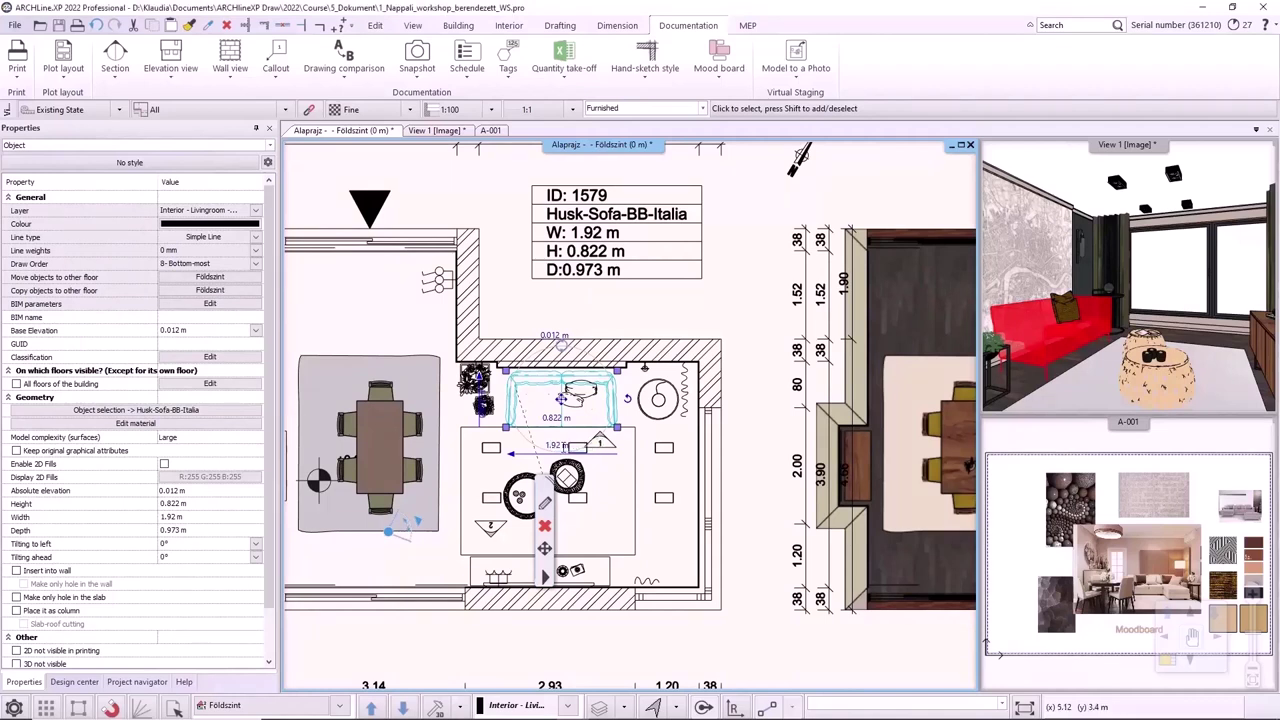
{"action": "type", "text": "1.8"}
{"action": "key", "text": "Return"}
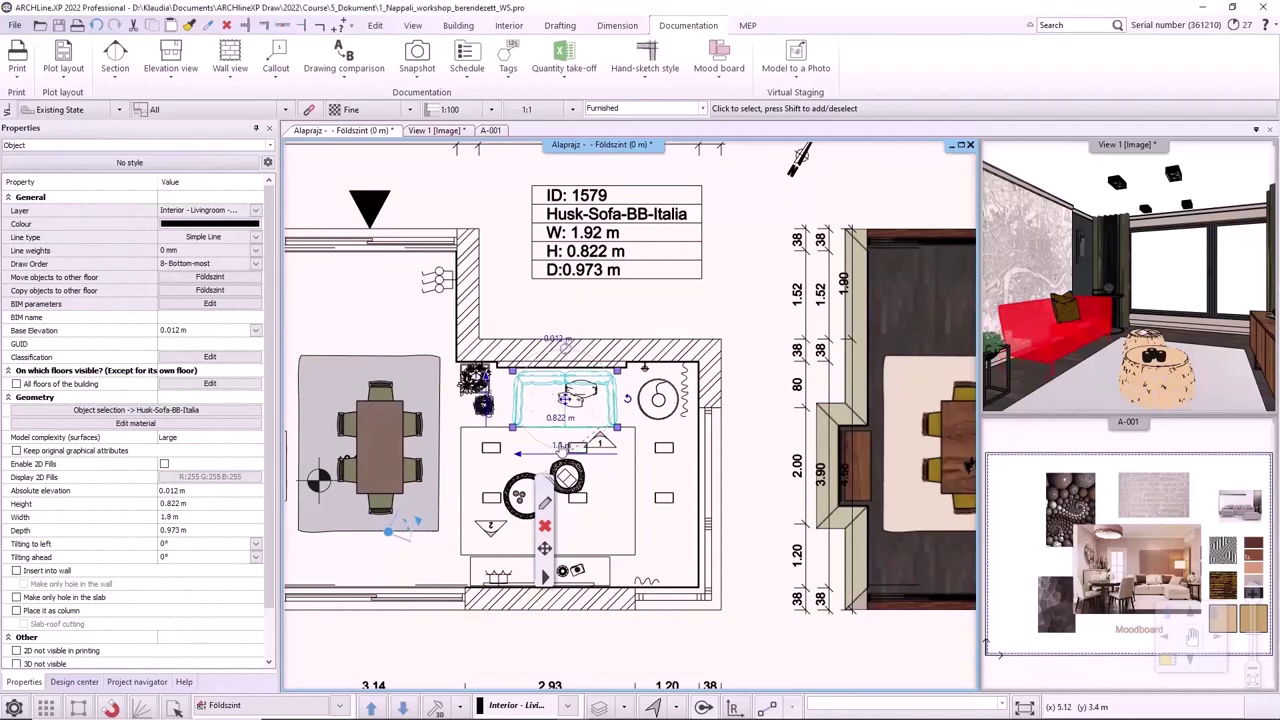
Update the sofa's tag so it reads W: 1.8 m.
{"action": "right_click", "coordinate": [596, 262]}
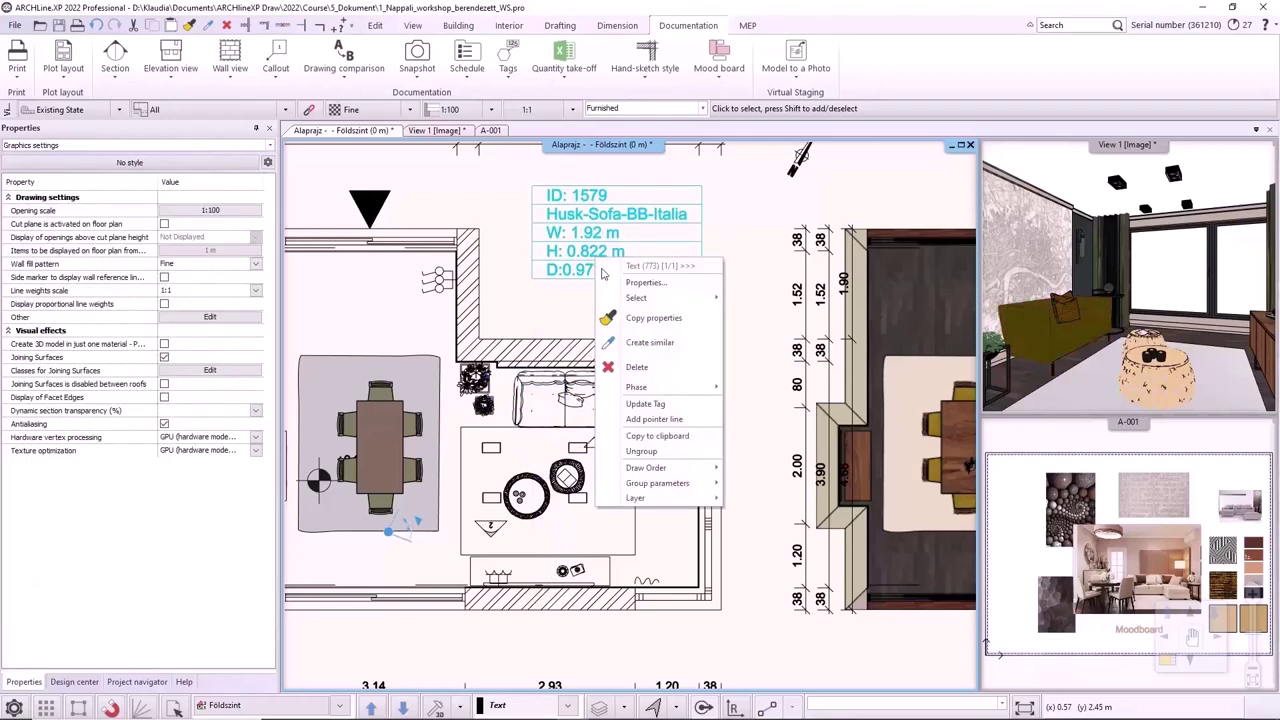
{"action": "left_click", "coordinate": [645, 403]}
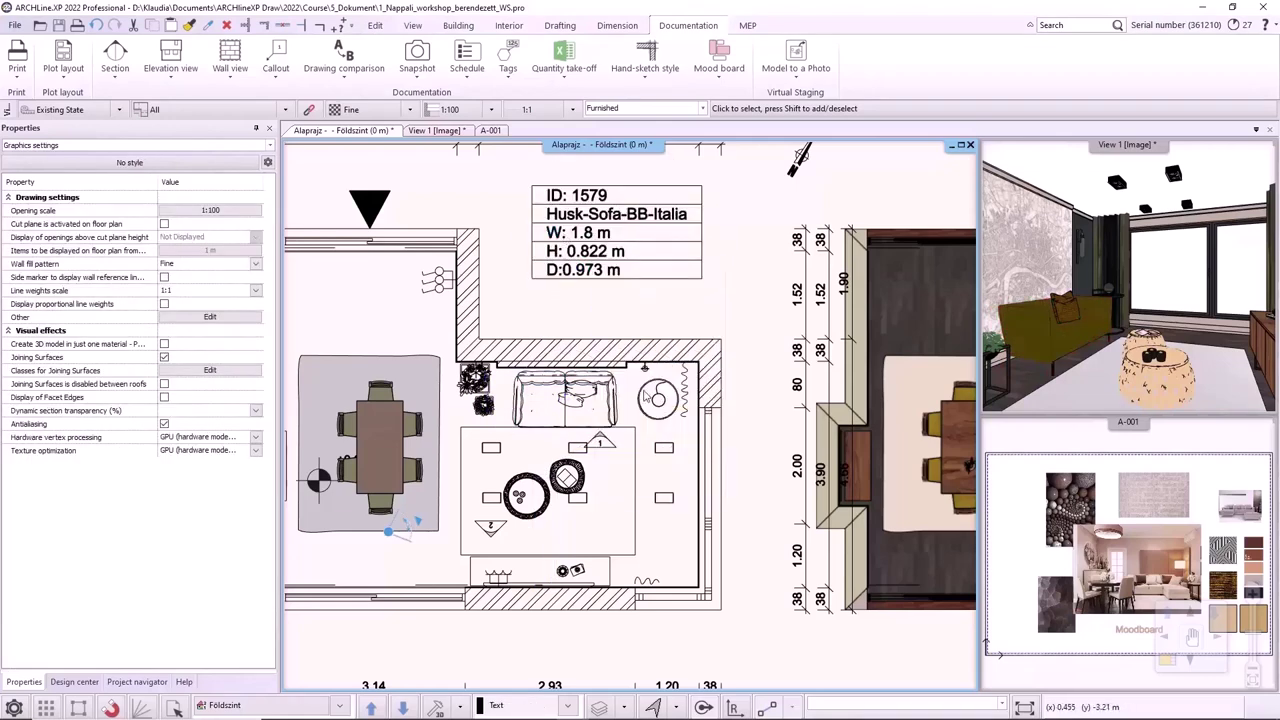
{"action": "scroll", "coordinate": [609, 440], "scroll_direction": "down", "scroll_amount": 3}
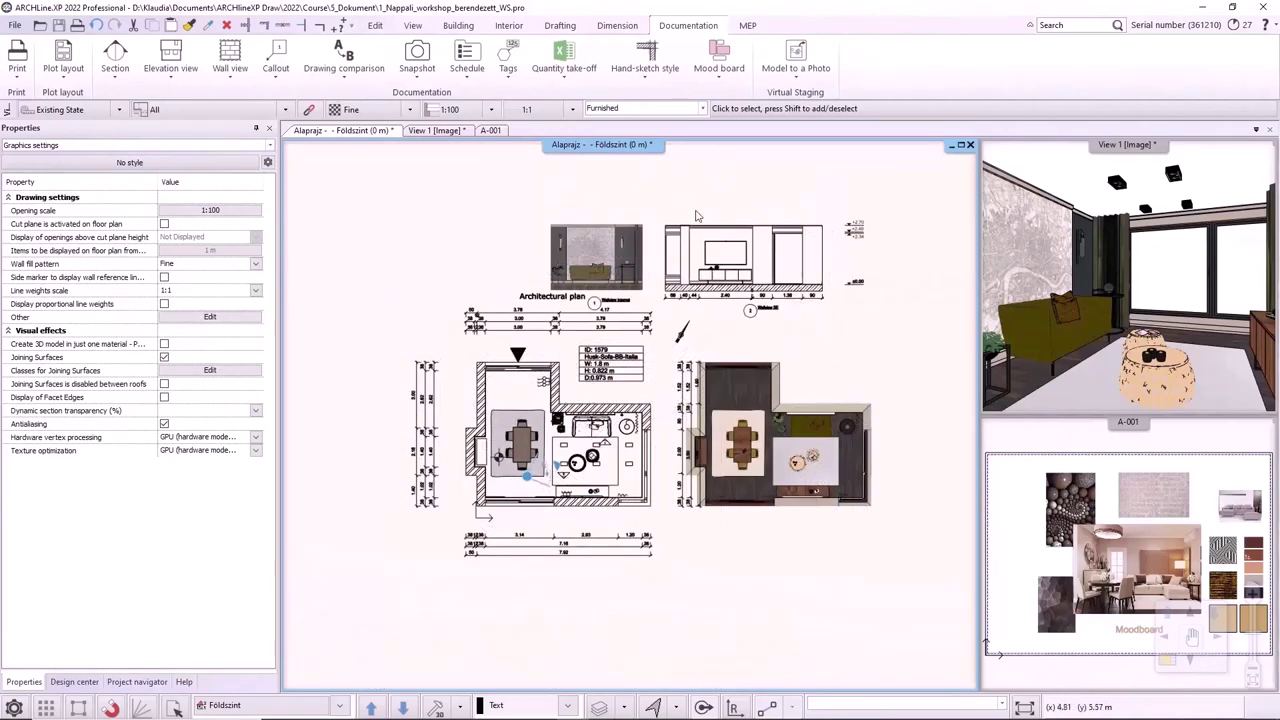
Prepare layout A-002: A3 landscape sheets, 3 columns by 2 rows, with plot stamps.
{"action": "left_click", "coordinate": [80, 84]}
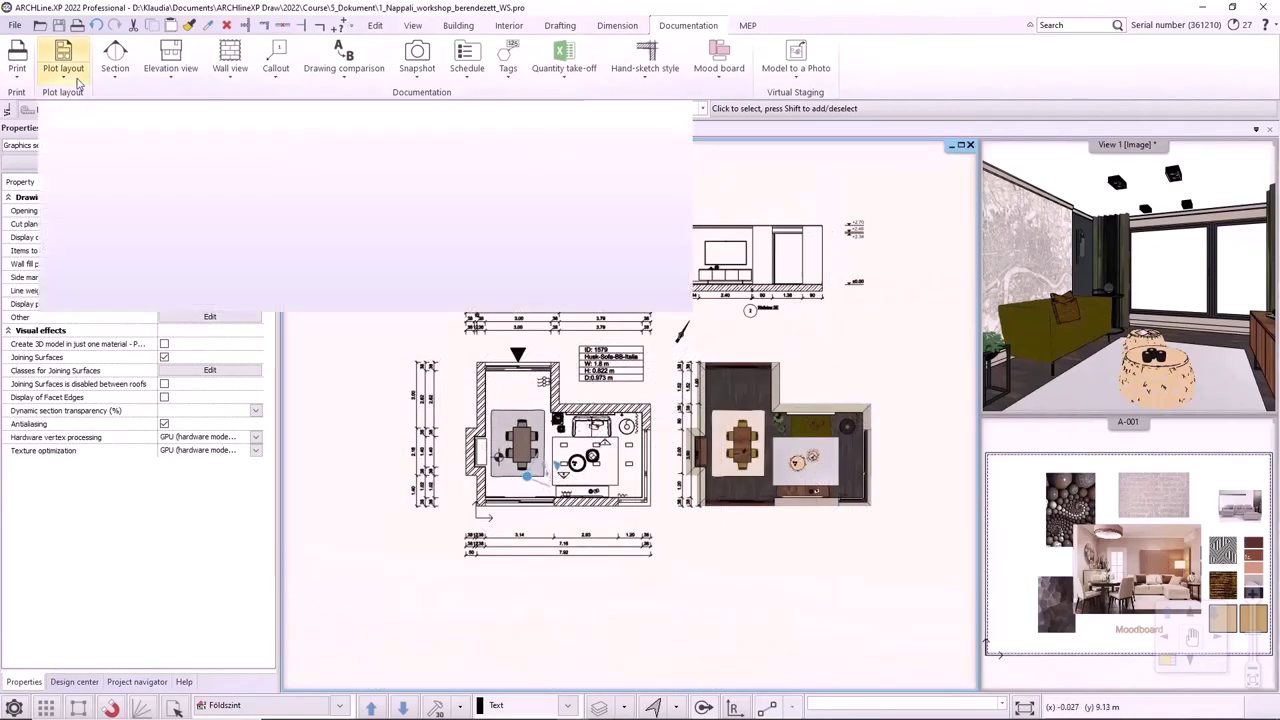
{"action": "left_click", "coordinate": [95, 99]}
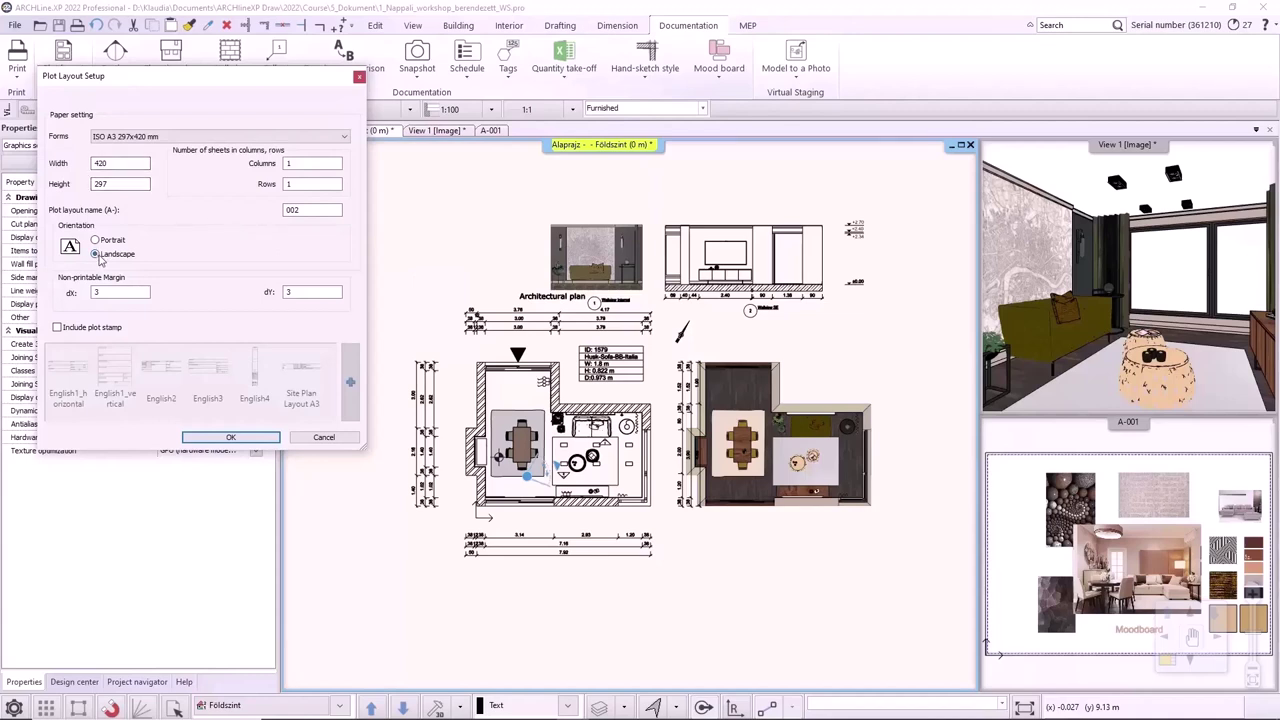
{"action": "double_click", "coordinate": [298, 166]}
{"action": "double_click", "coordinate": [315, 187]}
{"action": "left_click", "coordinate": [58, 328]}
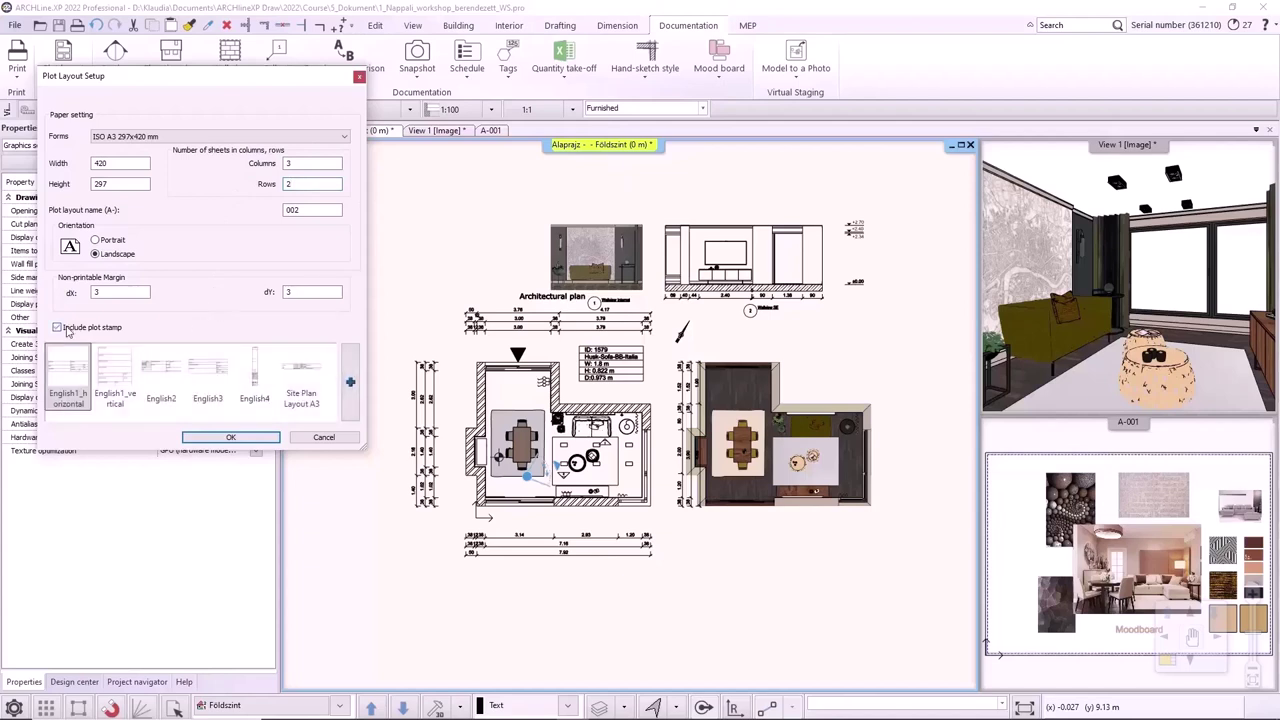
{"action": "left_click", "coordinate": [216, 438]}
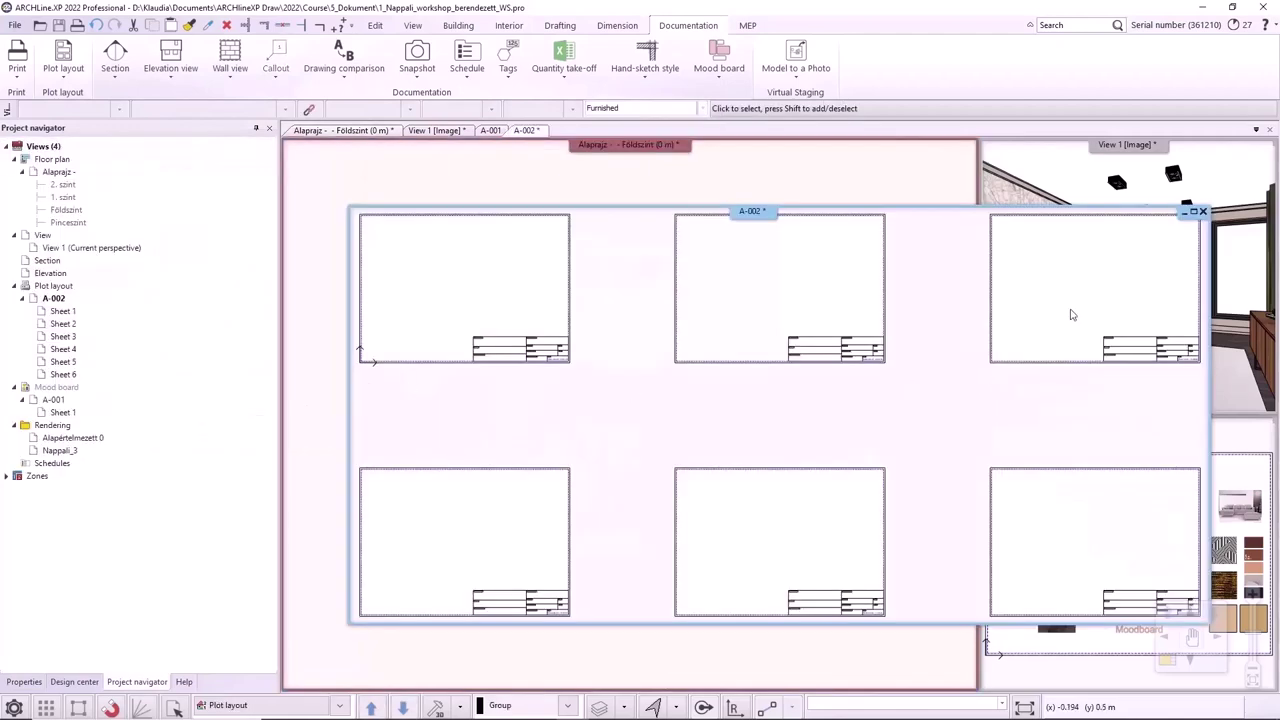
Maximize A-002, then hide dimensions, labels and elevations on the ground floor plan.
{"action": "left_click", "coordinate": [1193, 211]}
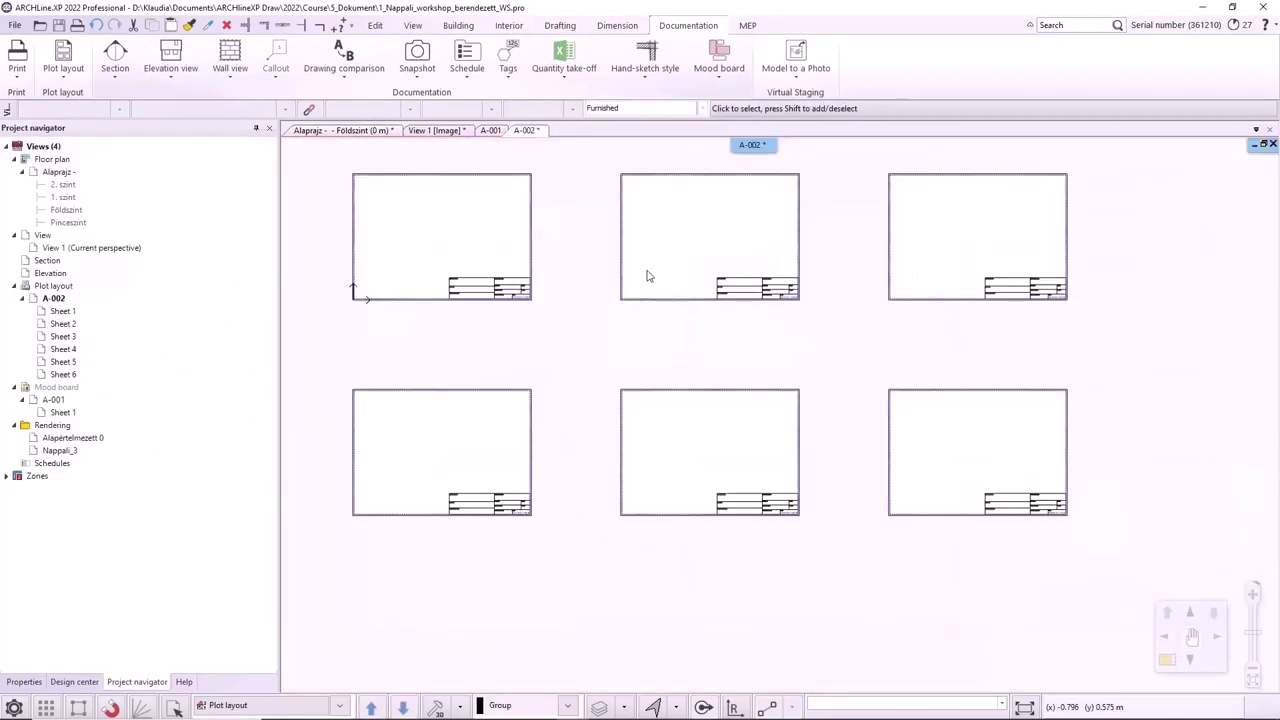
{"action": "left_click", "coordinate": [355, 131]}
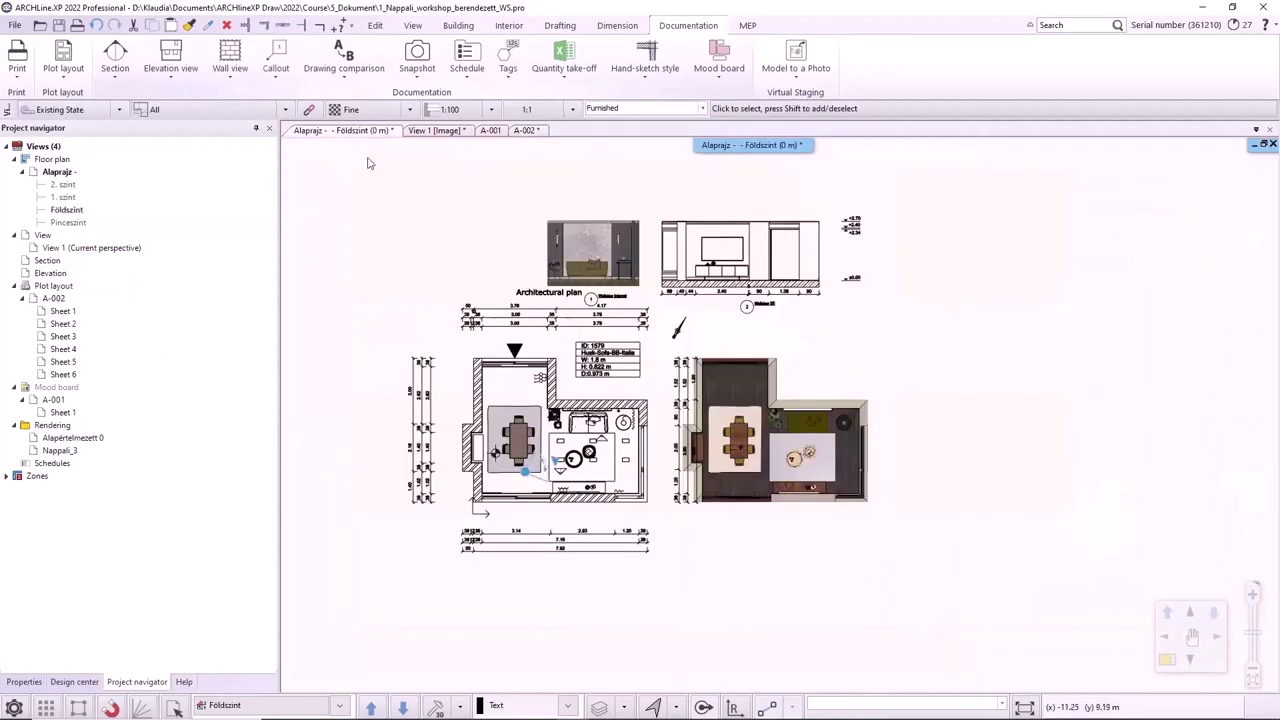
{"action": "left_click", "coordinate": [703, 108]}
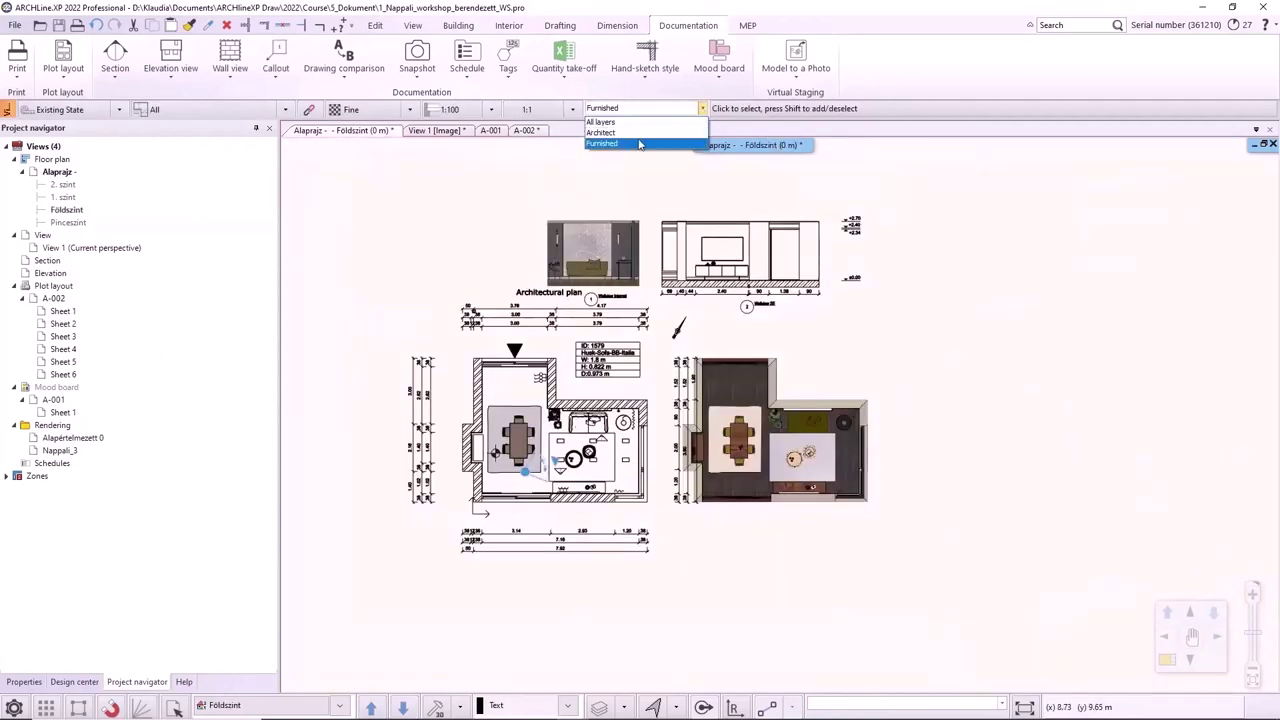
{"action": "left_click", "coordinate": [638, 145]}
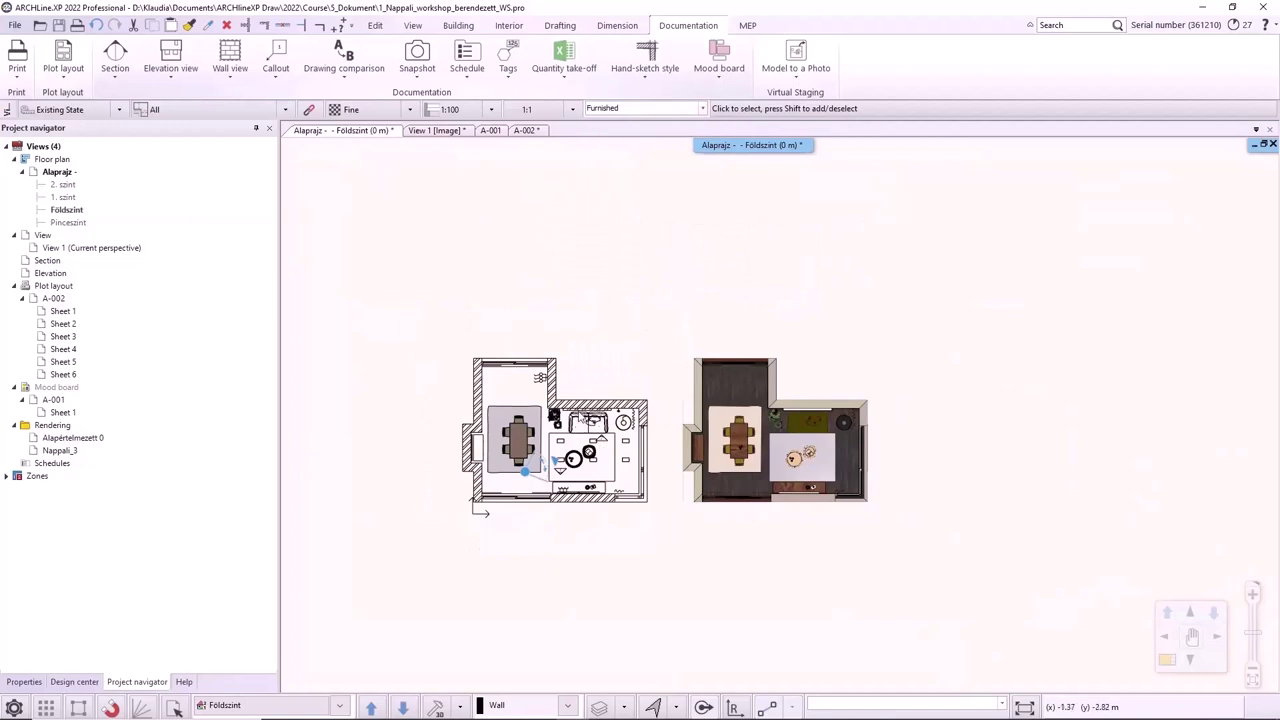
Place the floor plan on sheet 1 of A-002 at 1:50, then return to it.
{"action": "left_click", "coordinate": [527, 131]}
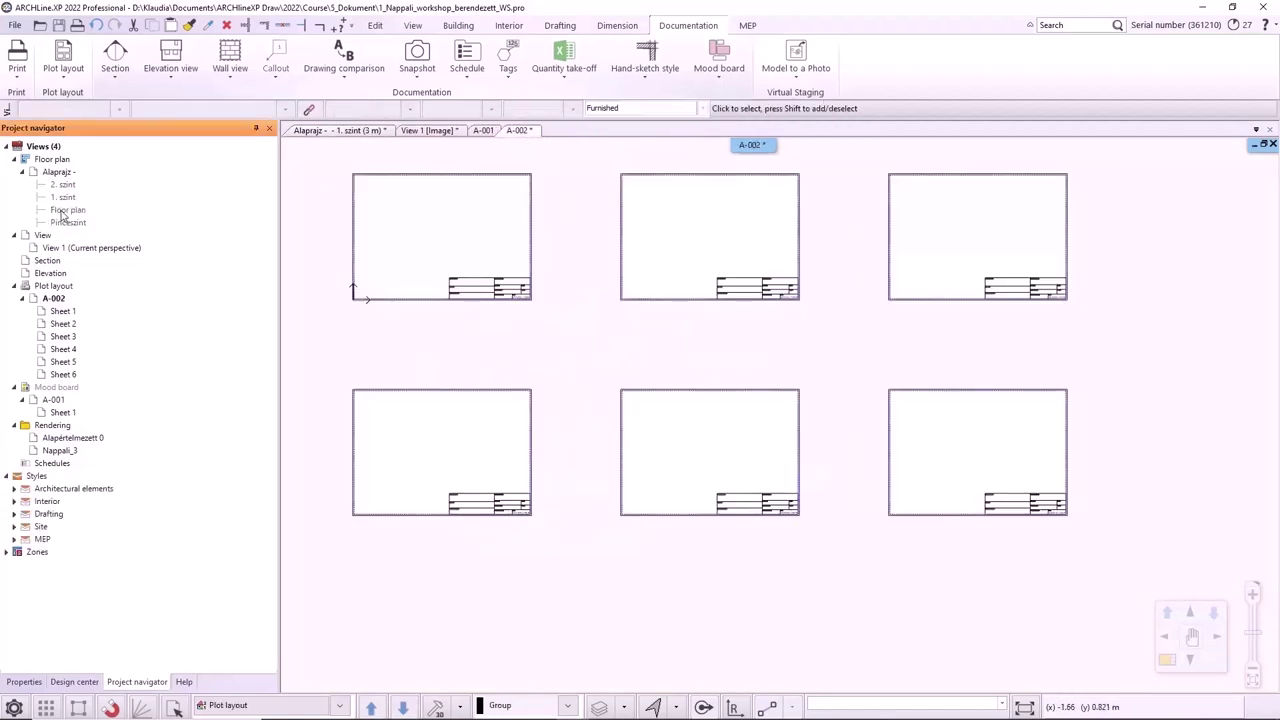
{"action": "left_click_drag", "start_coordinate": [155, 213], "coordinate": [434, 227]}
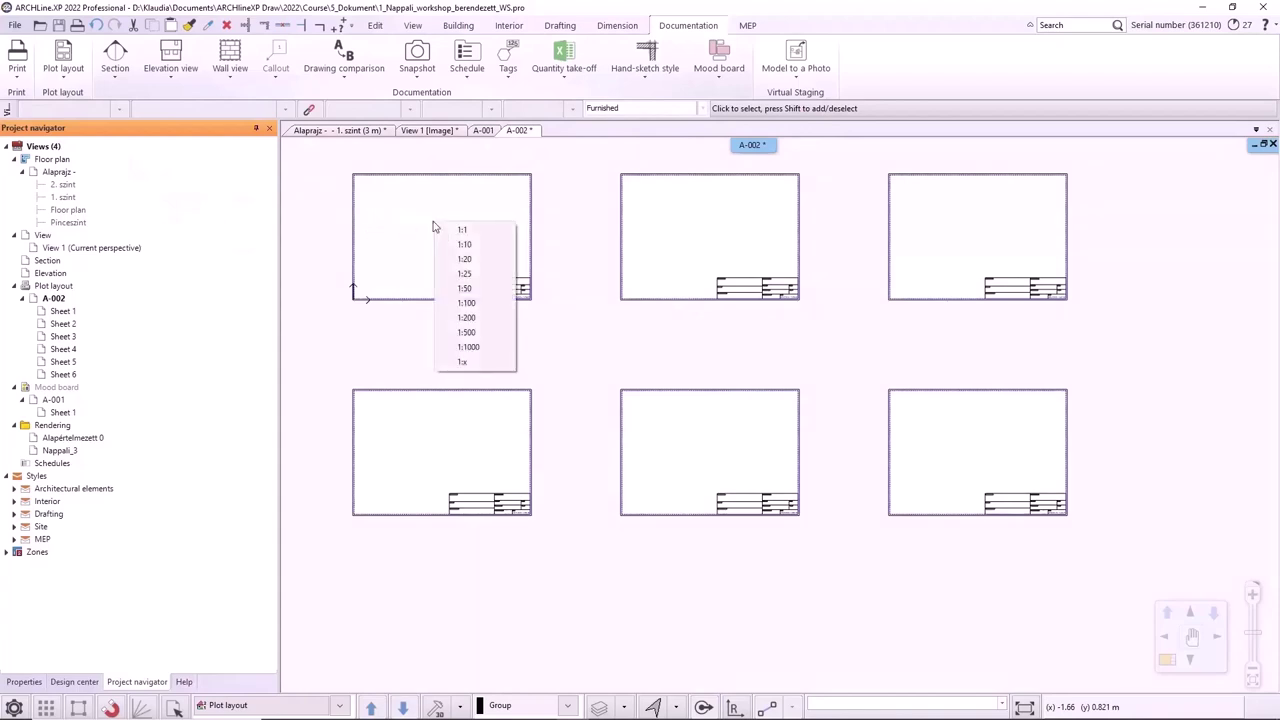
{"action": "left_click", "coordinate": [464, 288]}
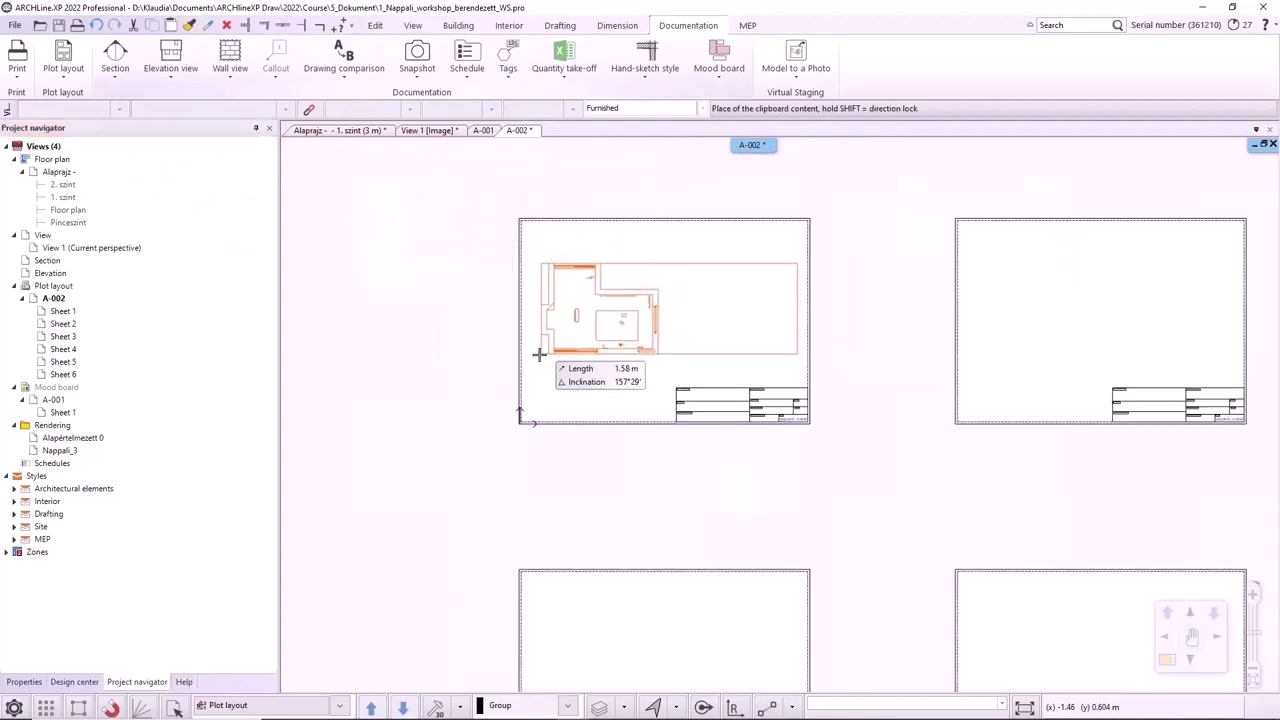
{"action": "left_click", "coordinate": [545, 354]}
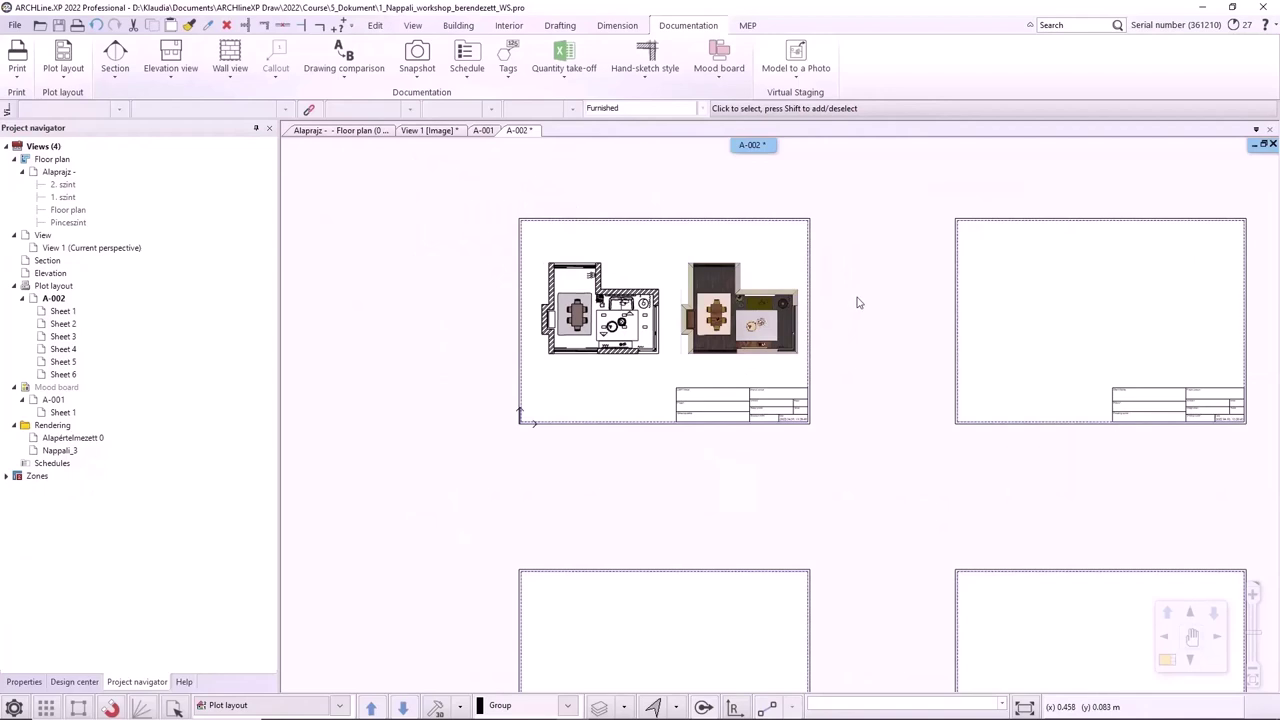
{"action": "left_click", "coordinate": [360, 131]}
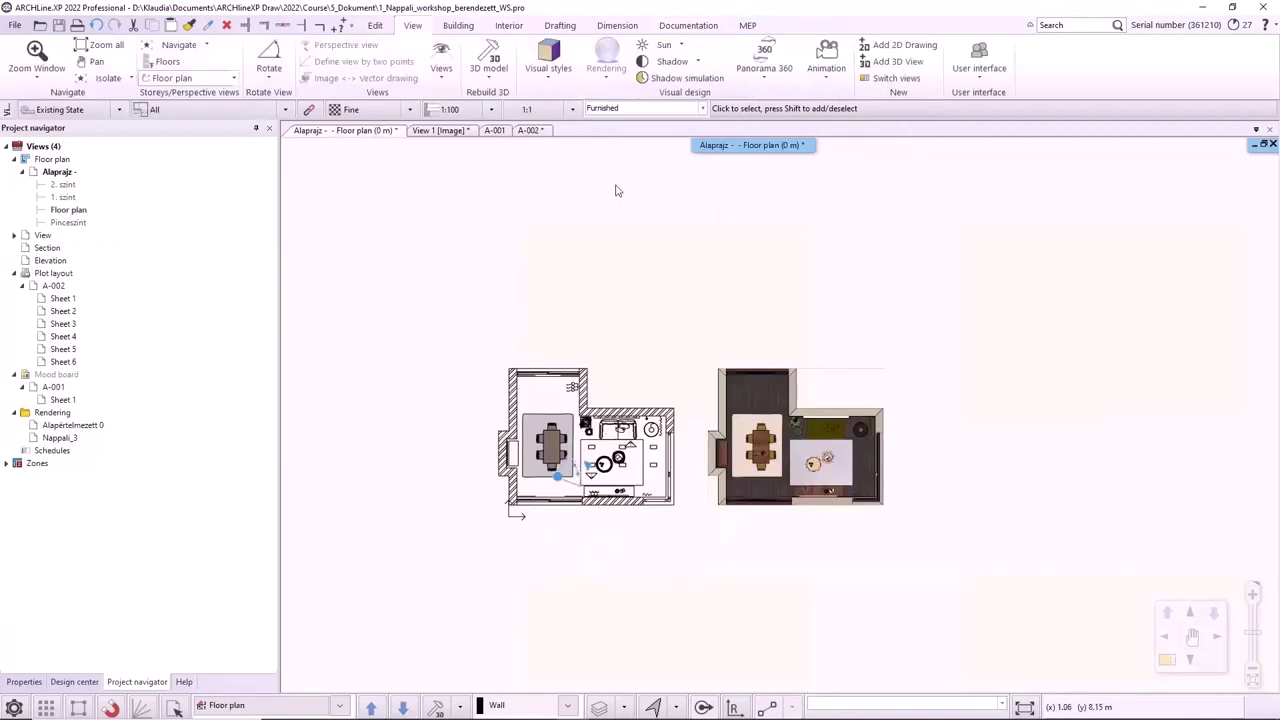
{"action": "left_click", "coordinate": [703, 108]}
Show the Architect drawing and move the rendered room image to the Raszterkép layer.
{"action": "left_click", "coordinate": [612, 122]}
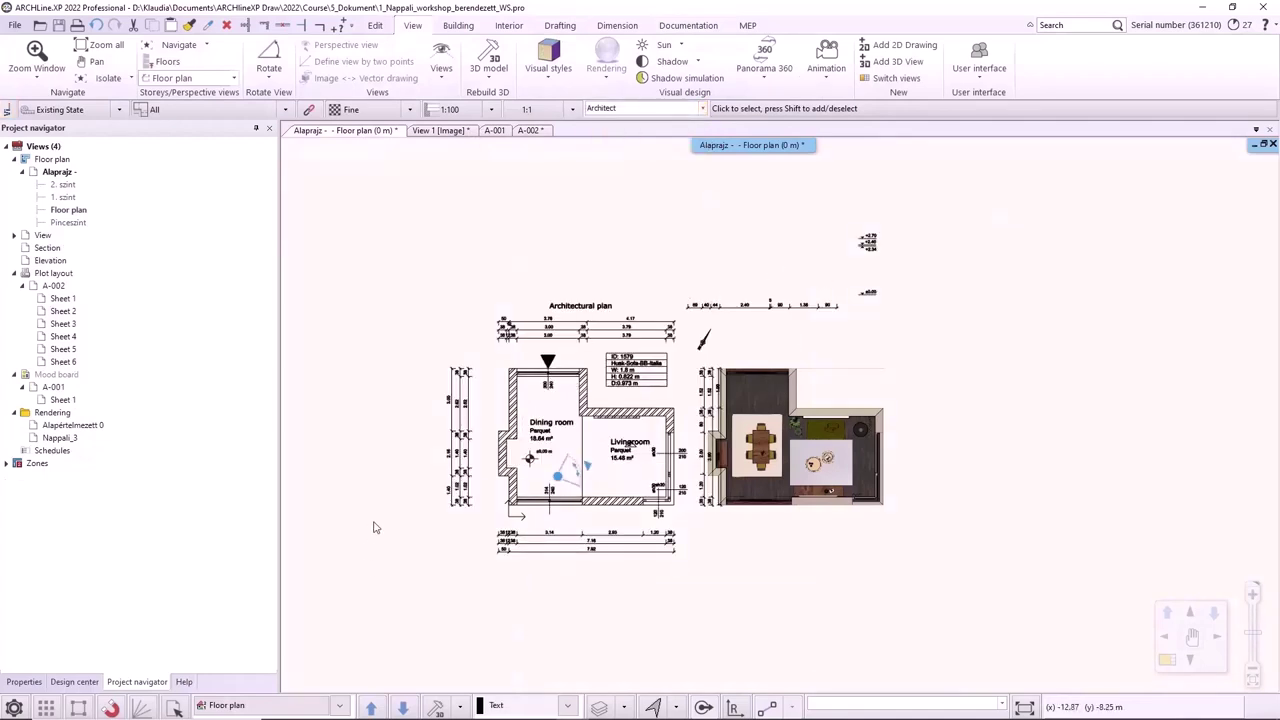
{"action": "left_click", "coordinate": [791, 454]}
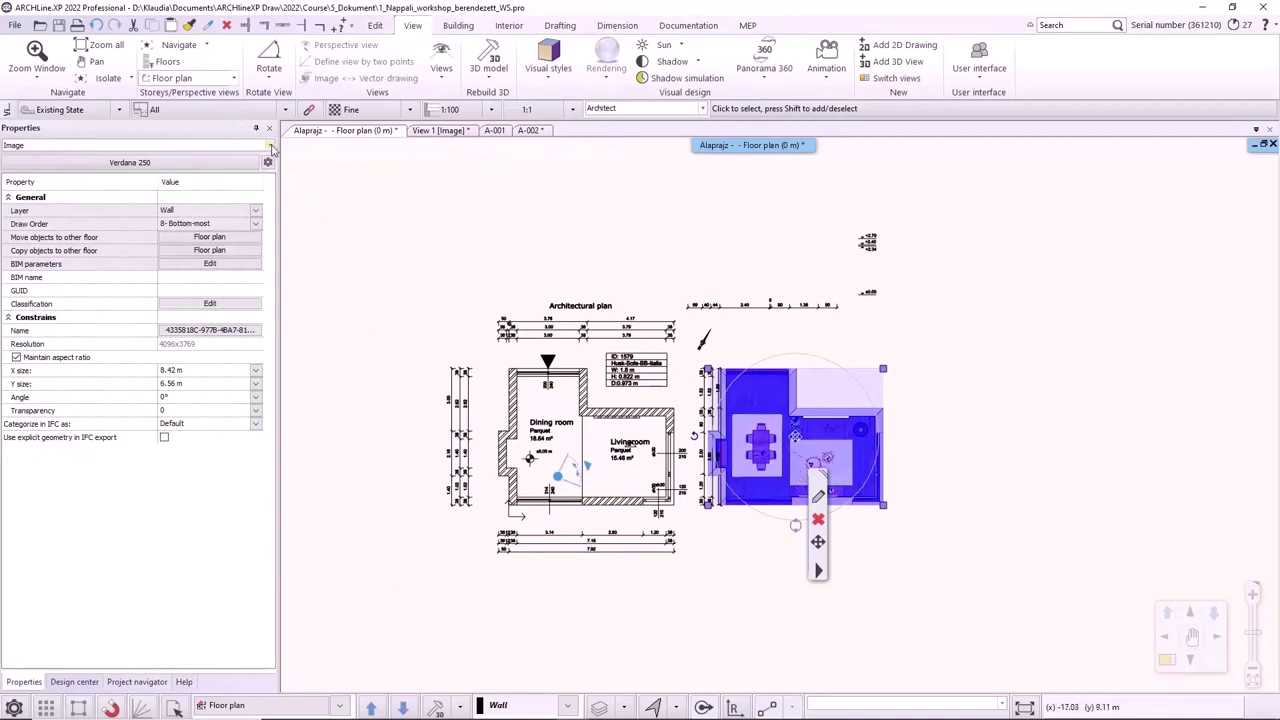
{"action": "left_click", "coordinate": [256, 210]}
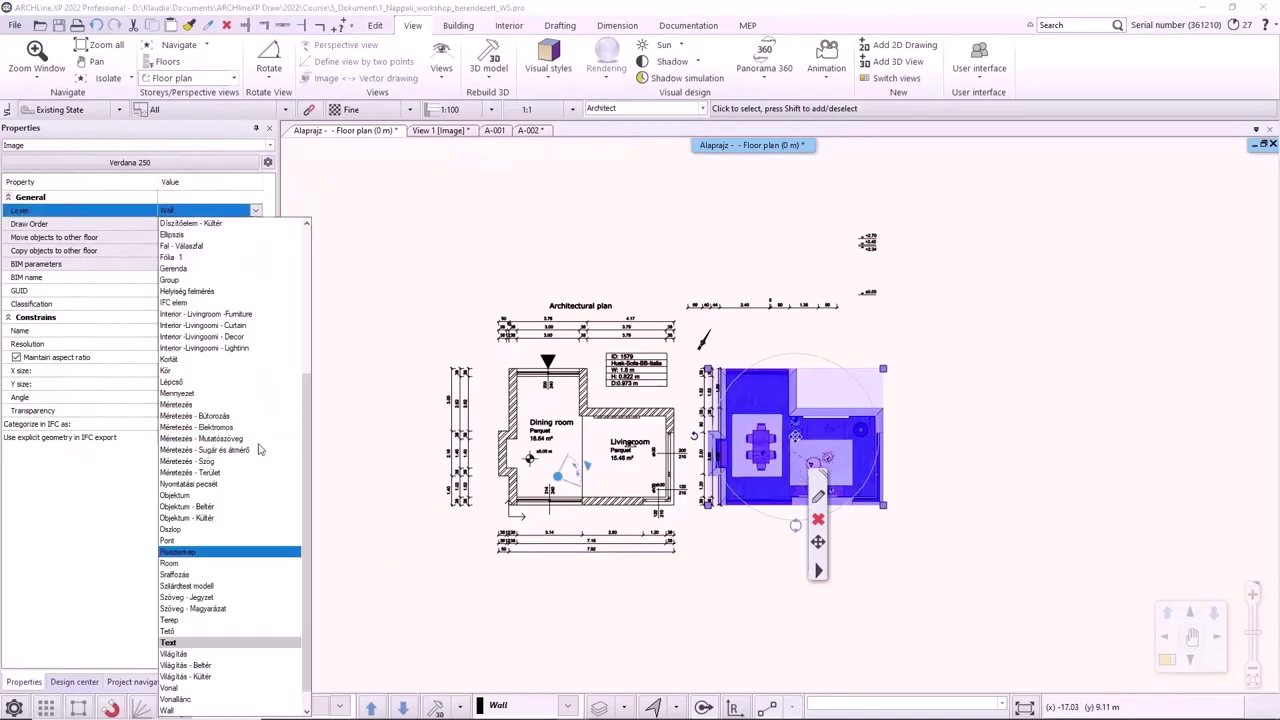
{"action": "left_click", "coordinate": [221, 552]}
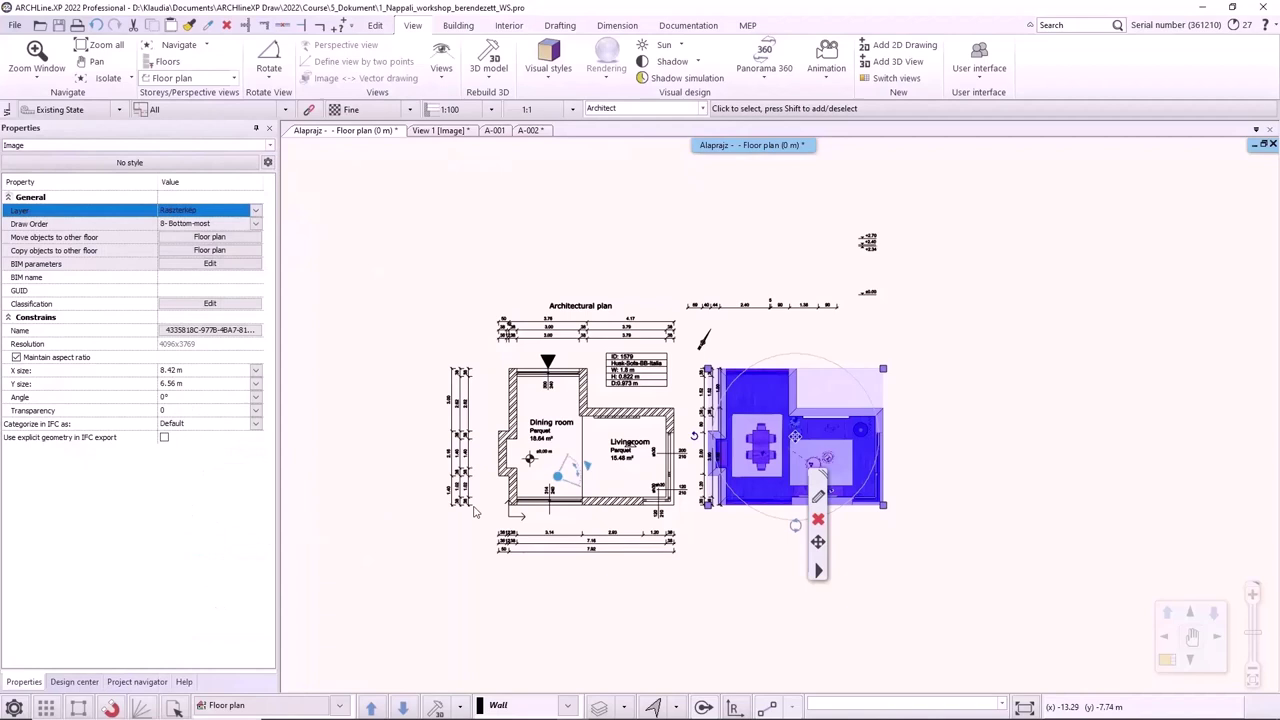
{"action": "left_click", "coordinate": [1014, 391]}
Toggle the layer set to Furnished and back to Architect, then open layout A-002.
{"action": "left_click", "coordinate": [702, 108]}
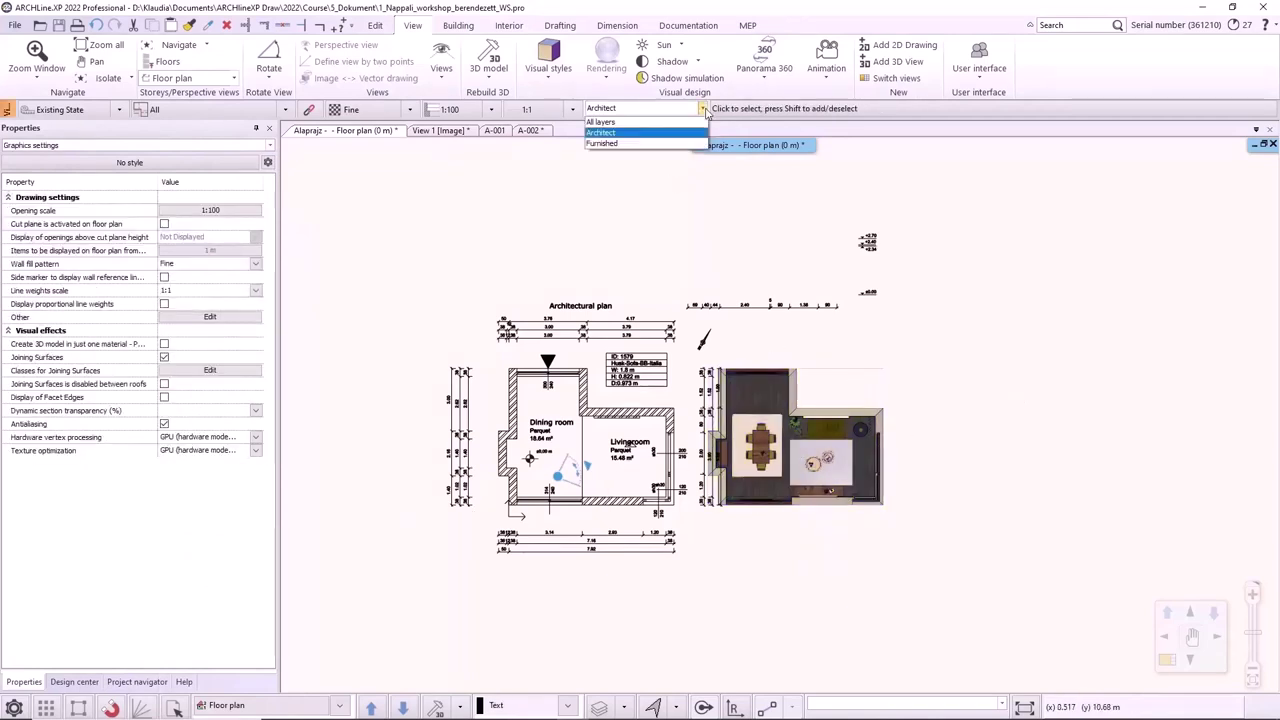
{"action": "left_click", "coordinate": [660, 136]}
{"action": "left_click", "coordinate": [702, 108]}
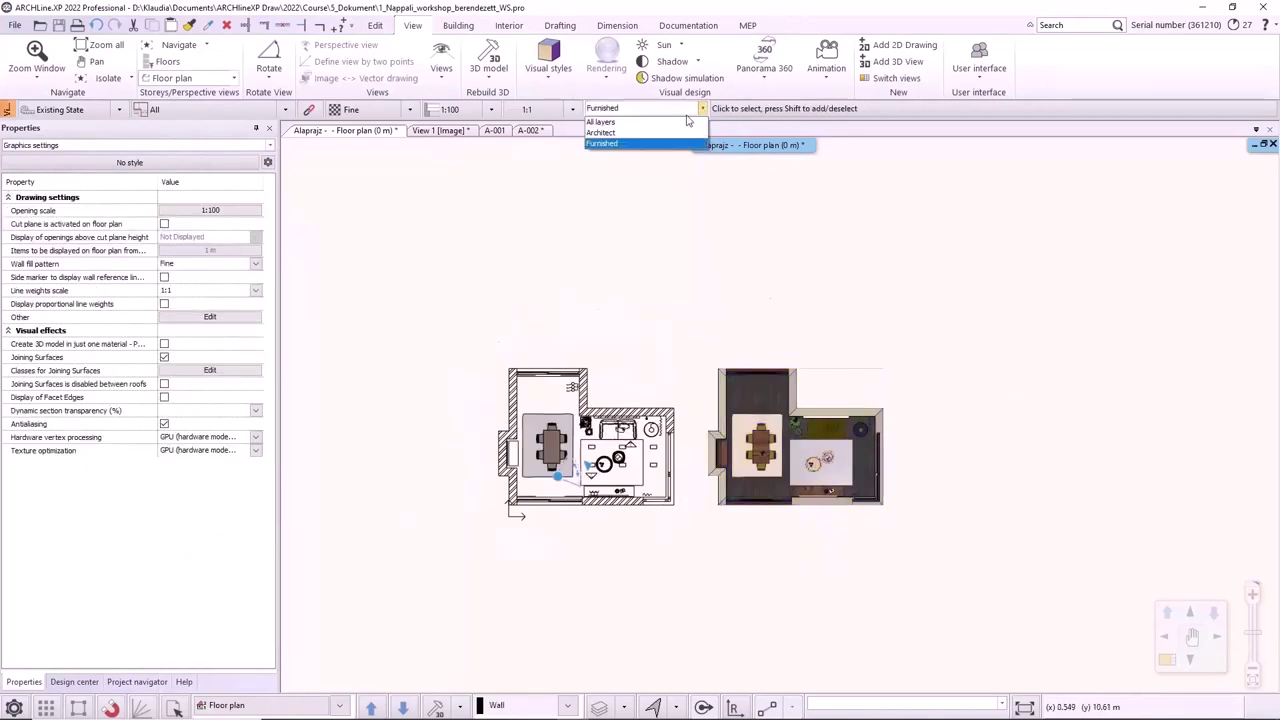
{"action": "left_click", "coordinate": [640, 142]}
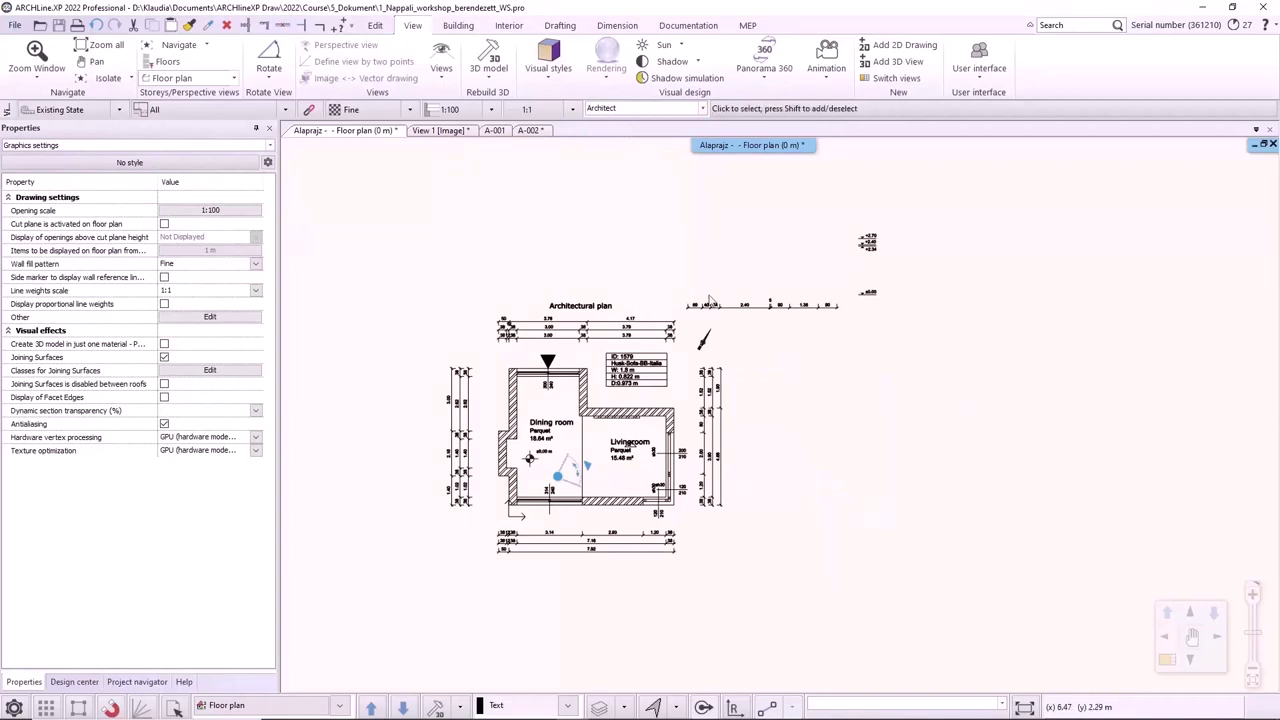
{"action": "left_click", "coordinate": [532, 134]}
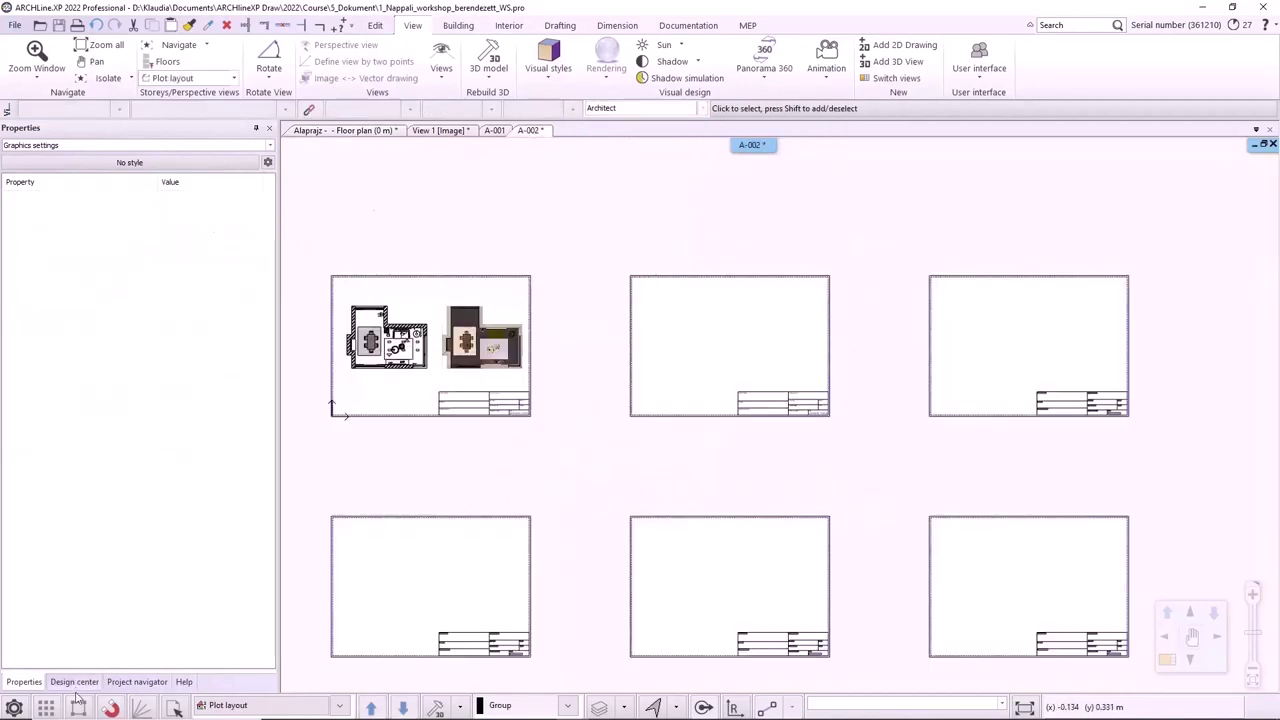
Place the Floor plan view on sheet 2 of A-002 at 1:50.
{"action": "left_click", "coordinate": [120, 682]}
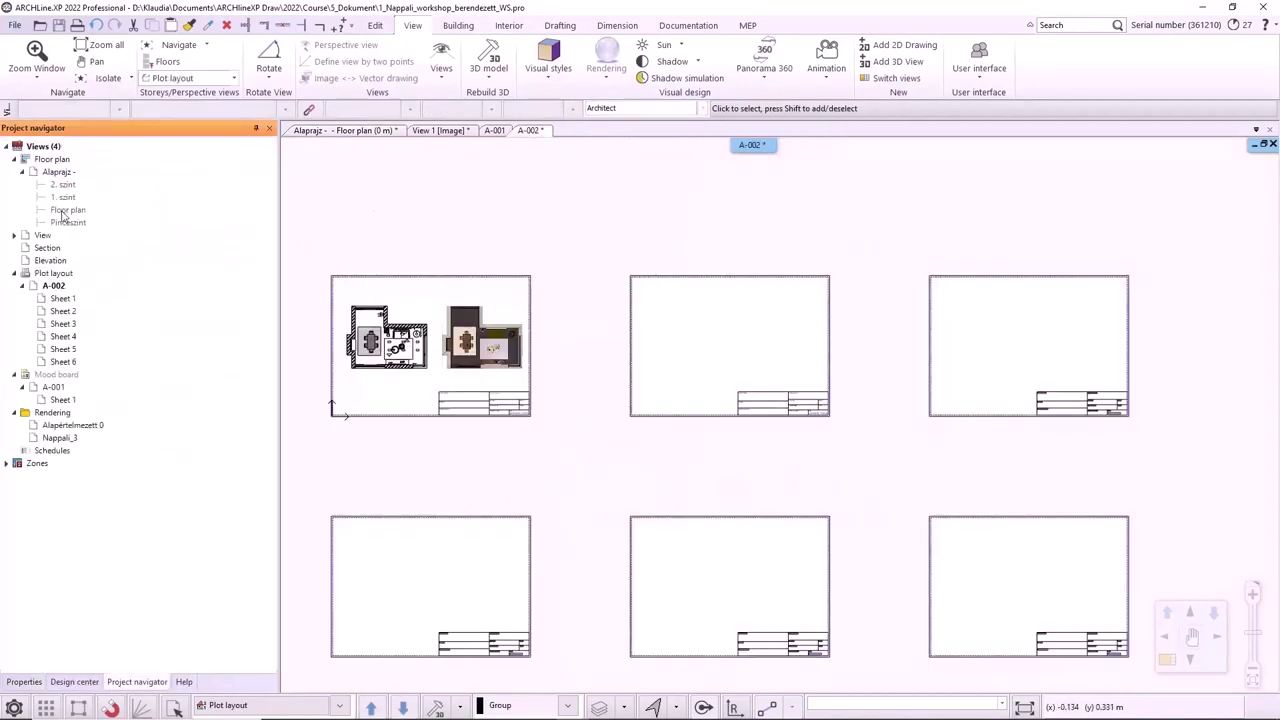
{"action": "left_click_drag", "start_coordinate": [208, 220], "coordinate": [731, 336]}
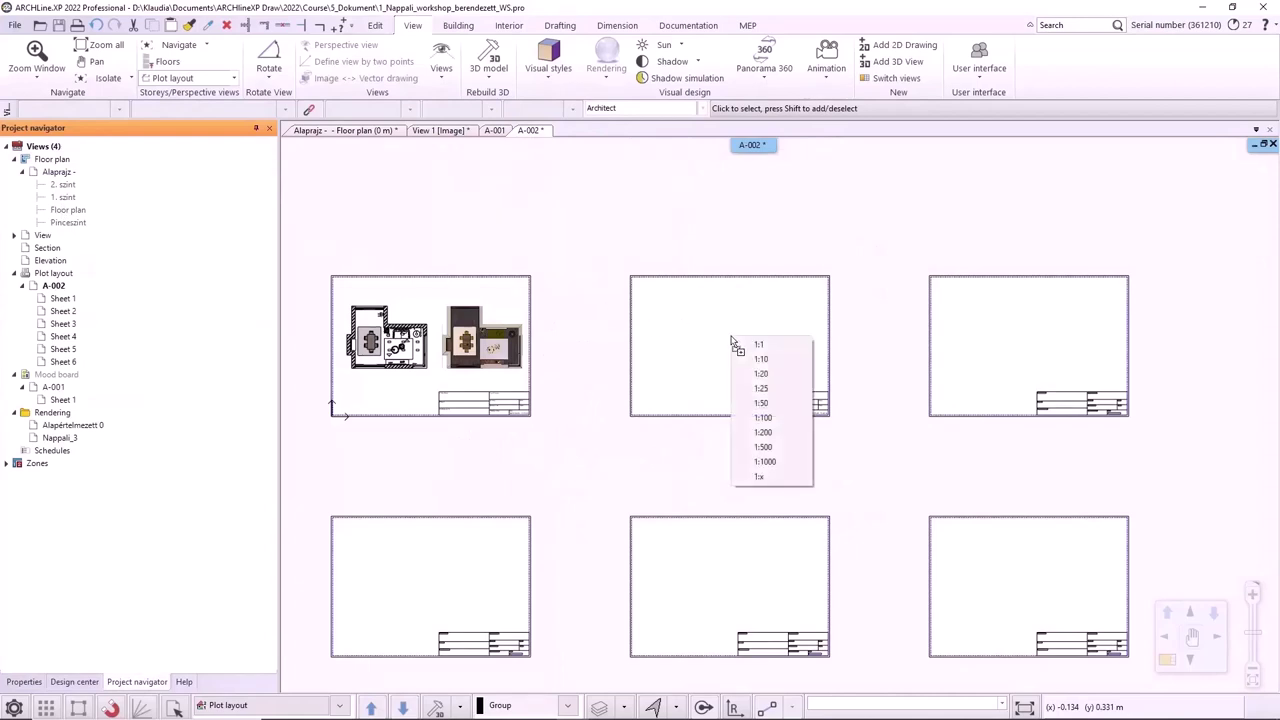
{"action": "left_click", "coordinate": [762, 403]}
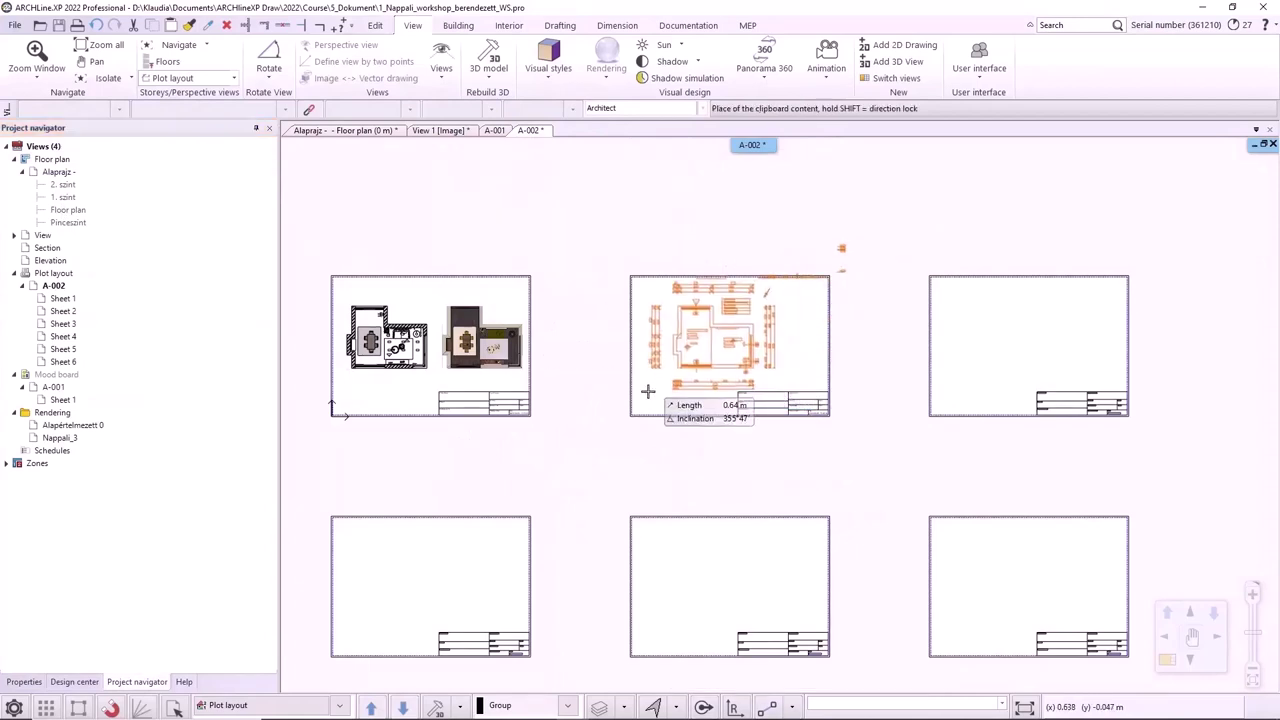
{"action": "left_click", "coordinate": [658, 390]}
Lower the placed plan's top crop edge to trim the annotations above it.
{"action": "left_click", "coordinate": [754, 249]}
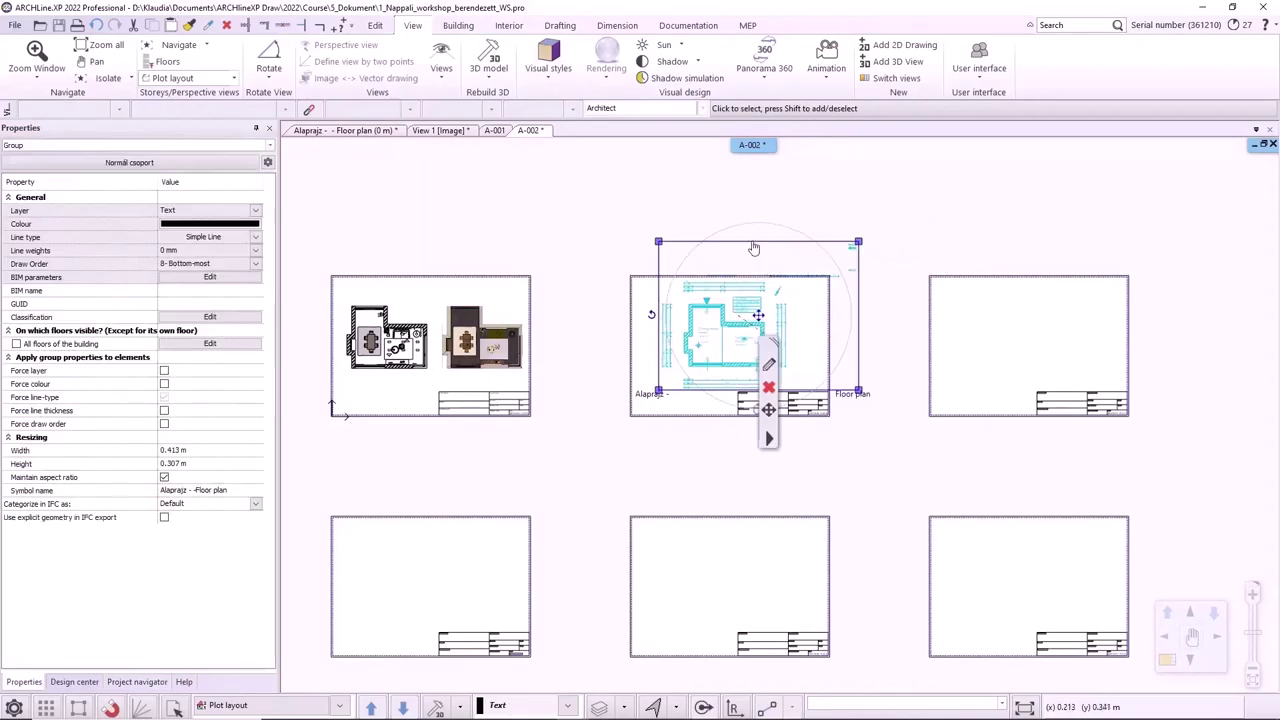
{"action": "left_click", "coordinate": [754, 249]}
{"action": "scroll", "coordinate": [805, 370], "scroll_direction": "up", "scroll_amount": 3}
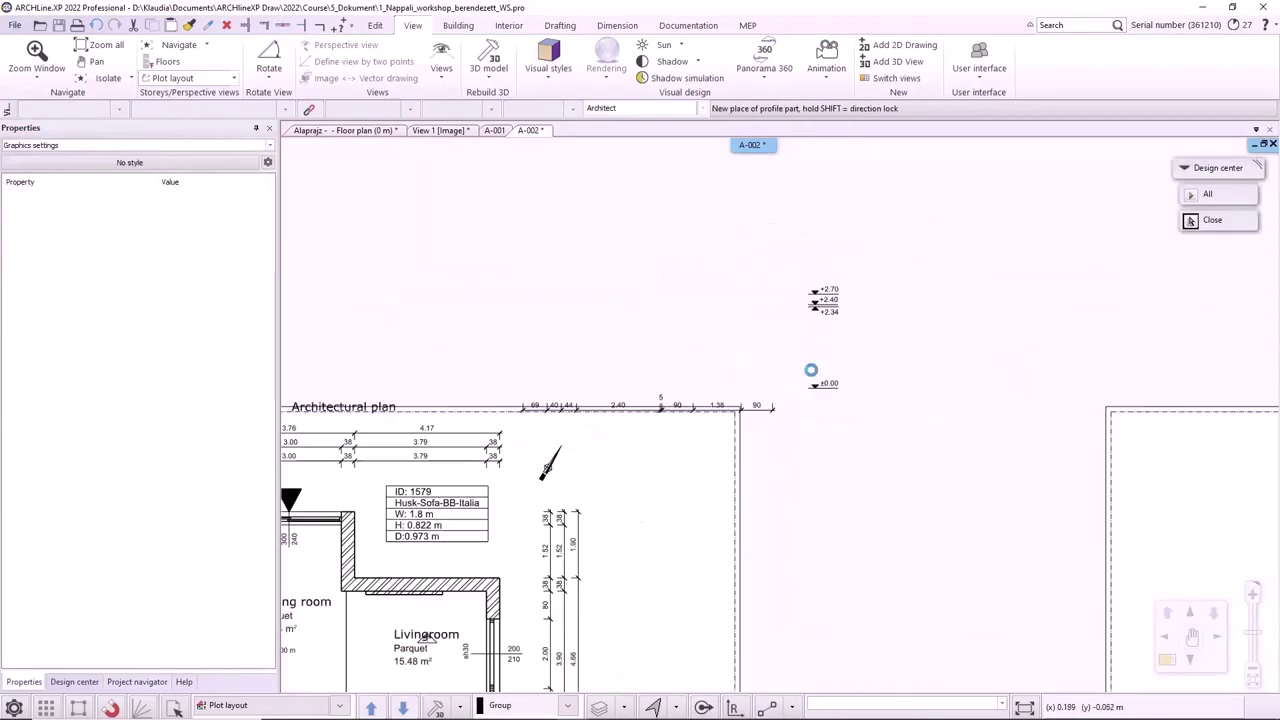
{"action": "left_click", "coordinate": [806, 429]}
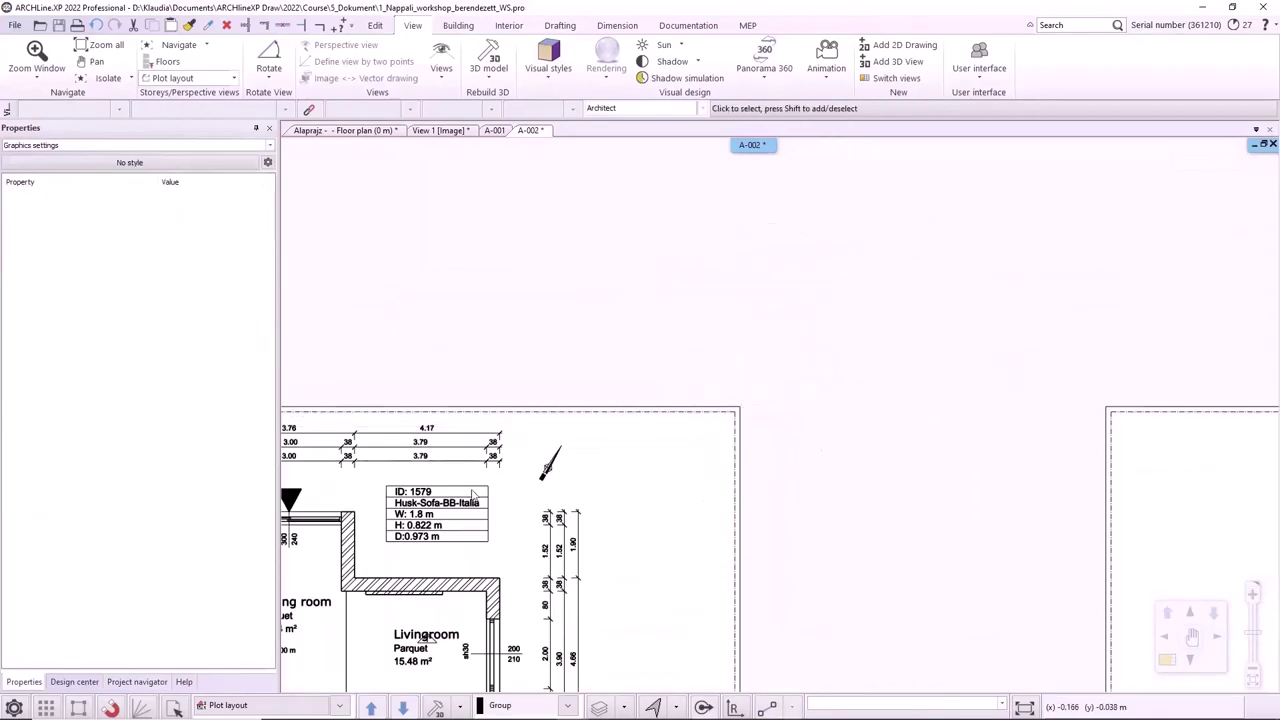
{"action": "left_click", "coordinate": [746, 449]}
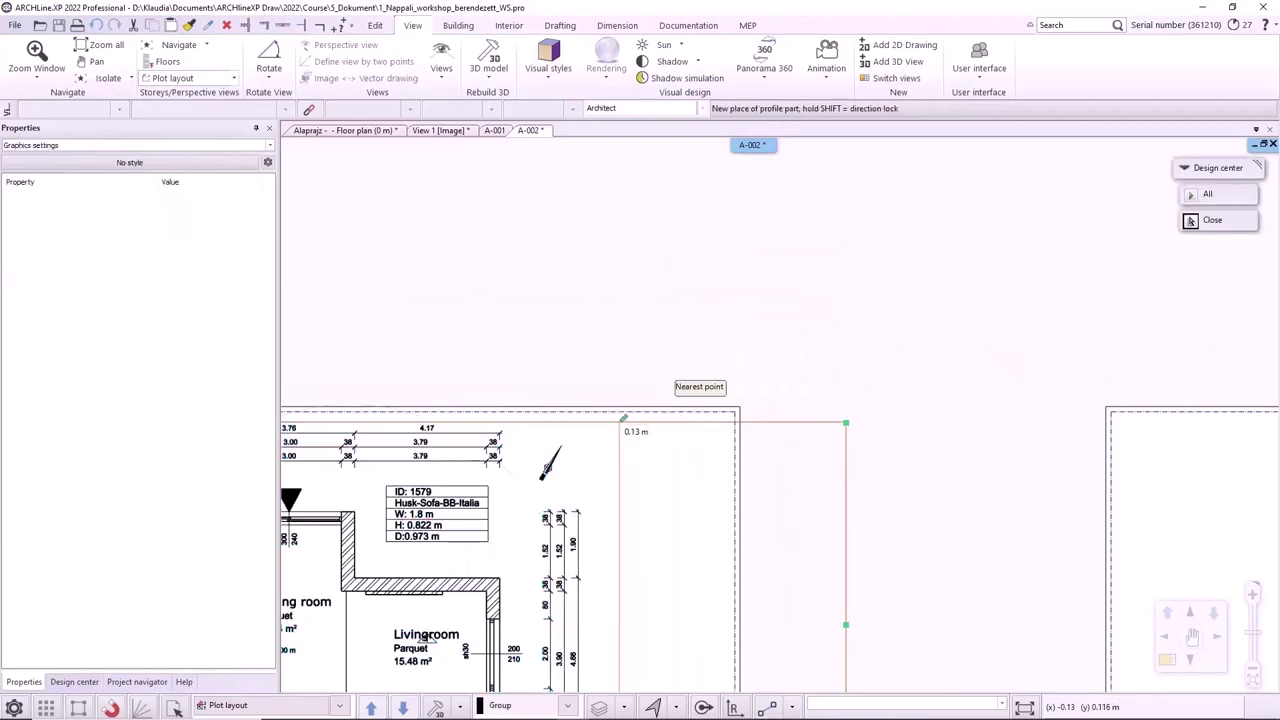
{"action": "scroll", "coordinate": [650, 365], "scroll_direction": "down", "scroll_amount": 3}
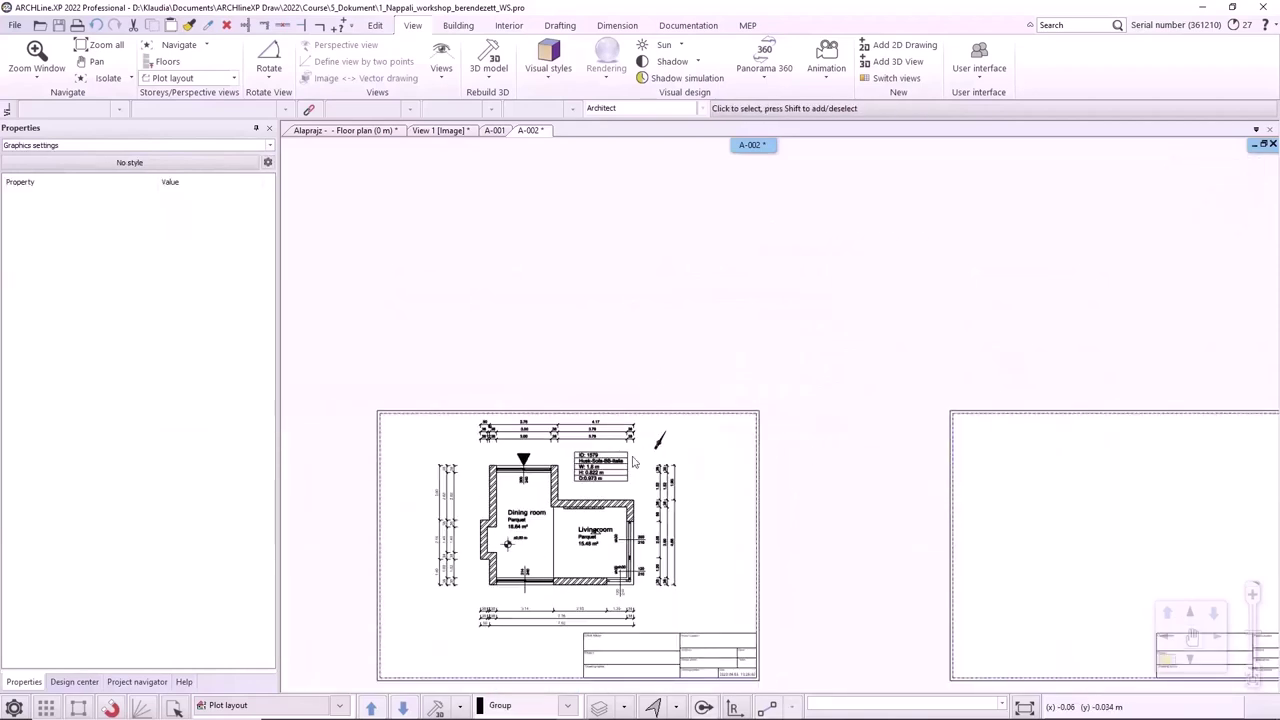
Move the sofa's ID label to the Interior-Livingroom-Furniture layer on the floor plan.
{"action": "left_click", "coordinate": [341, 131]}
{"action": "left_click", "coordinate": [633, 388]}
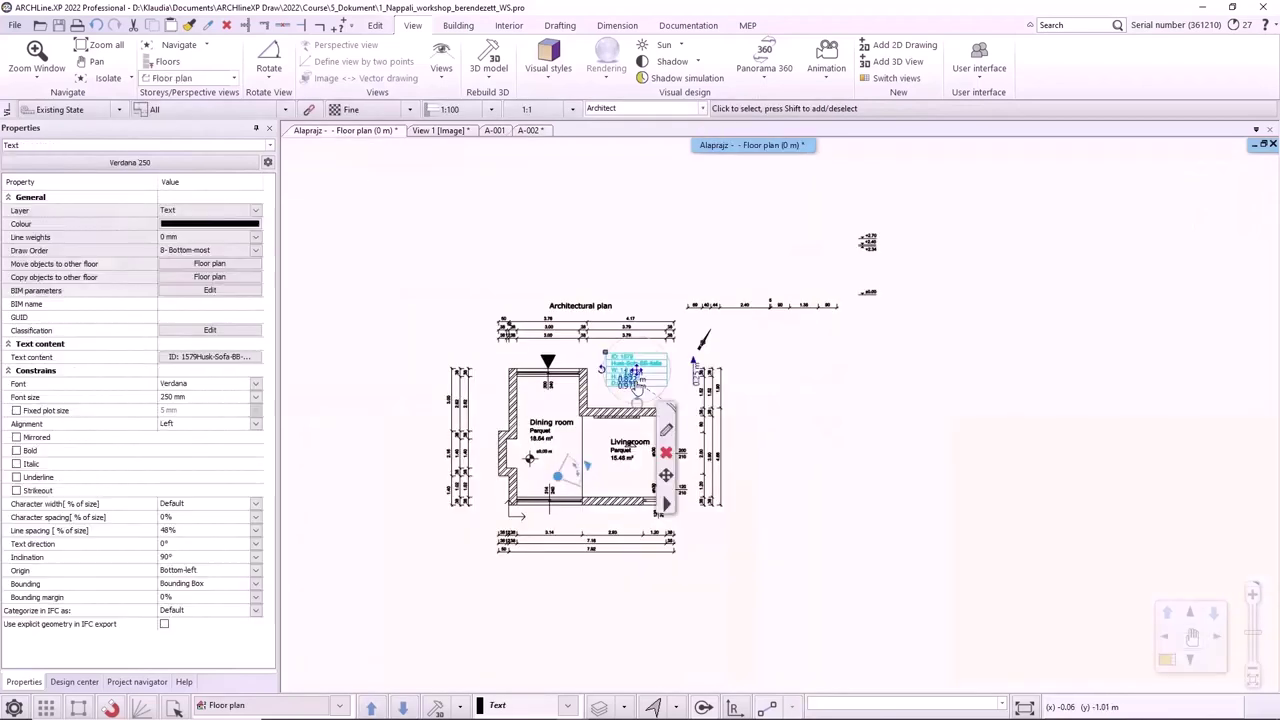
{"action": "left_click", "coordinate": [256, 212]}
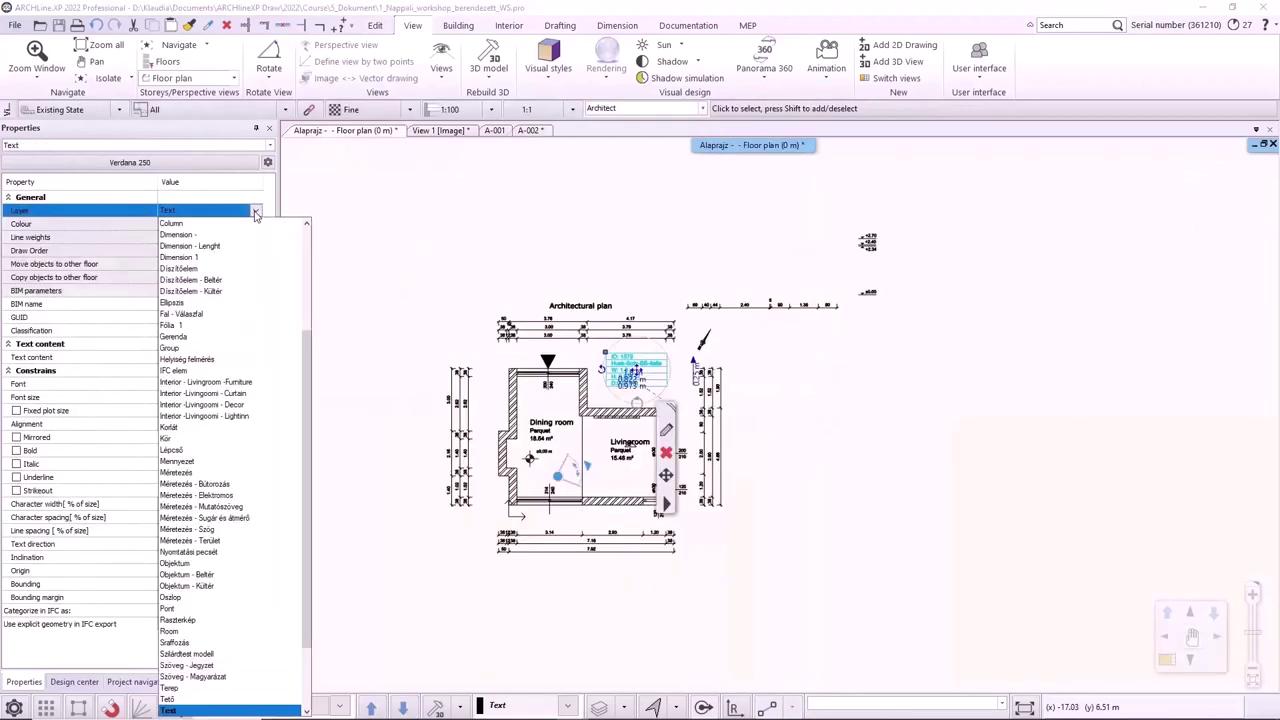
{"action": "left_click", "coordinate": [253, 388]}
{"action": "left_click", "coordinate": [743, 211]}
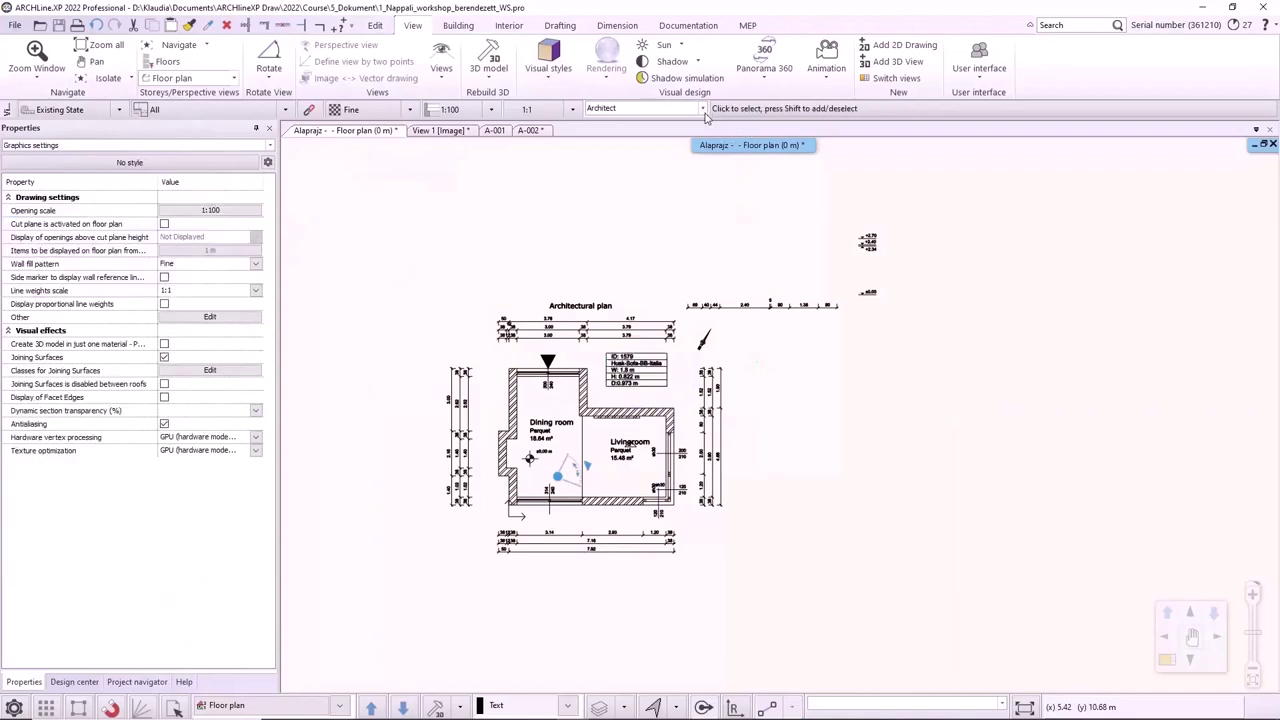
Refresh the floor plan group on sheet 2 of A-002 with Refresh this.
{"action": "left_click", "coordinate": [528, 131]}
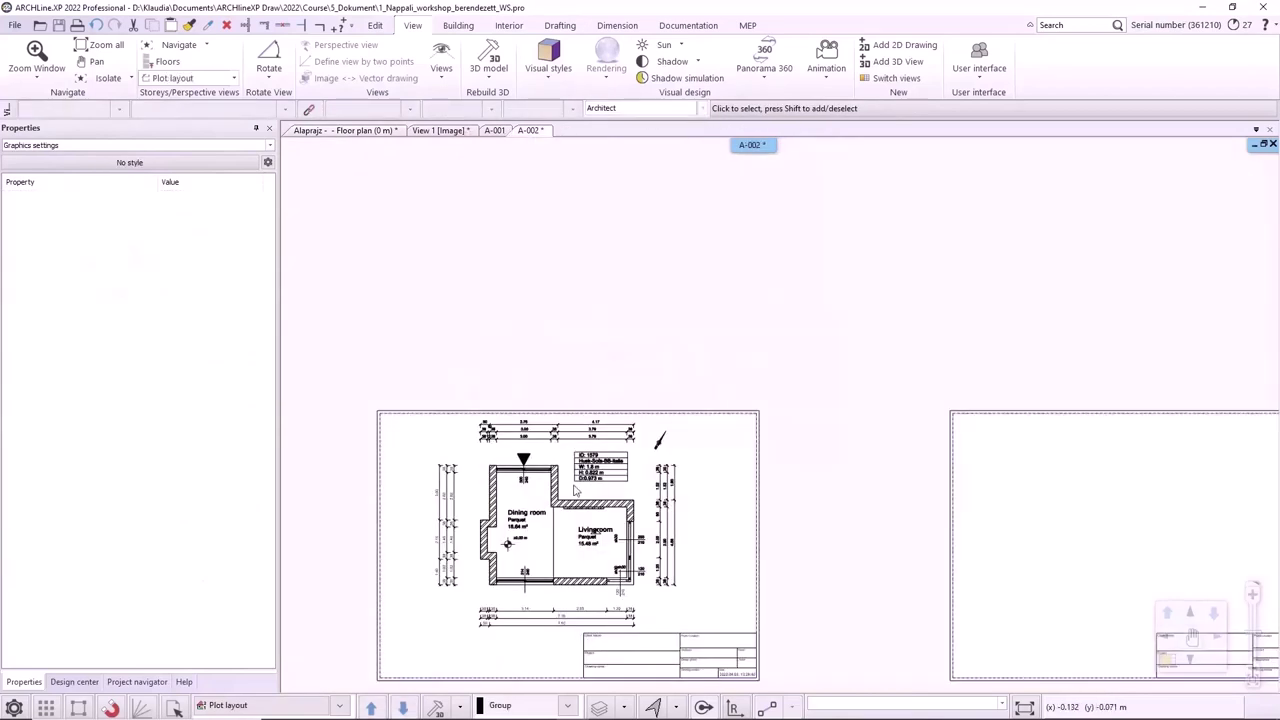
{"action": "left_click", "coordinate": [575, 490]}
{"action": "right_click", "coordinate": [567, 489]}
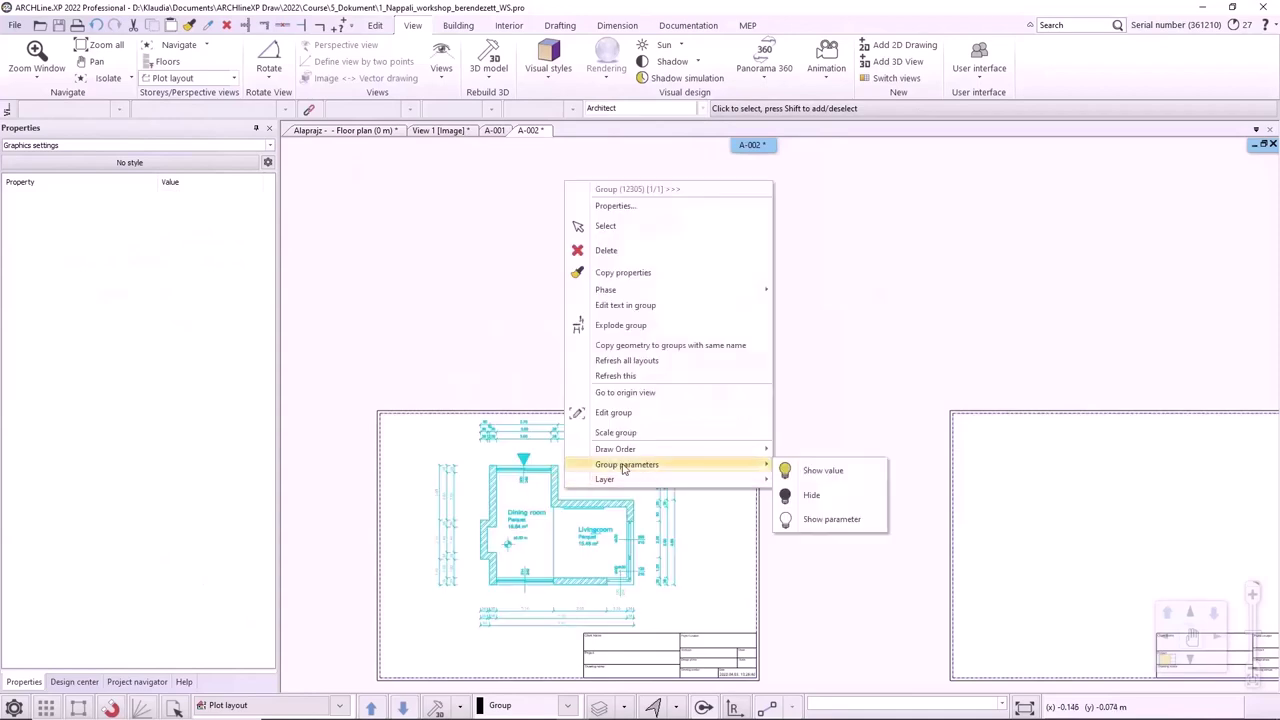
{"action": "left_click", "coordinate": [632, 375]}
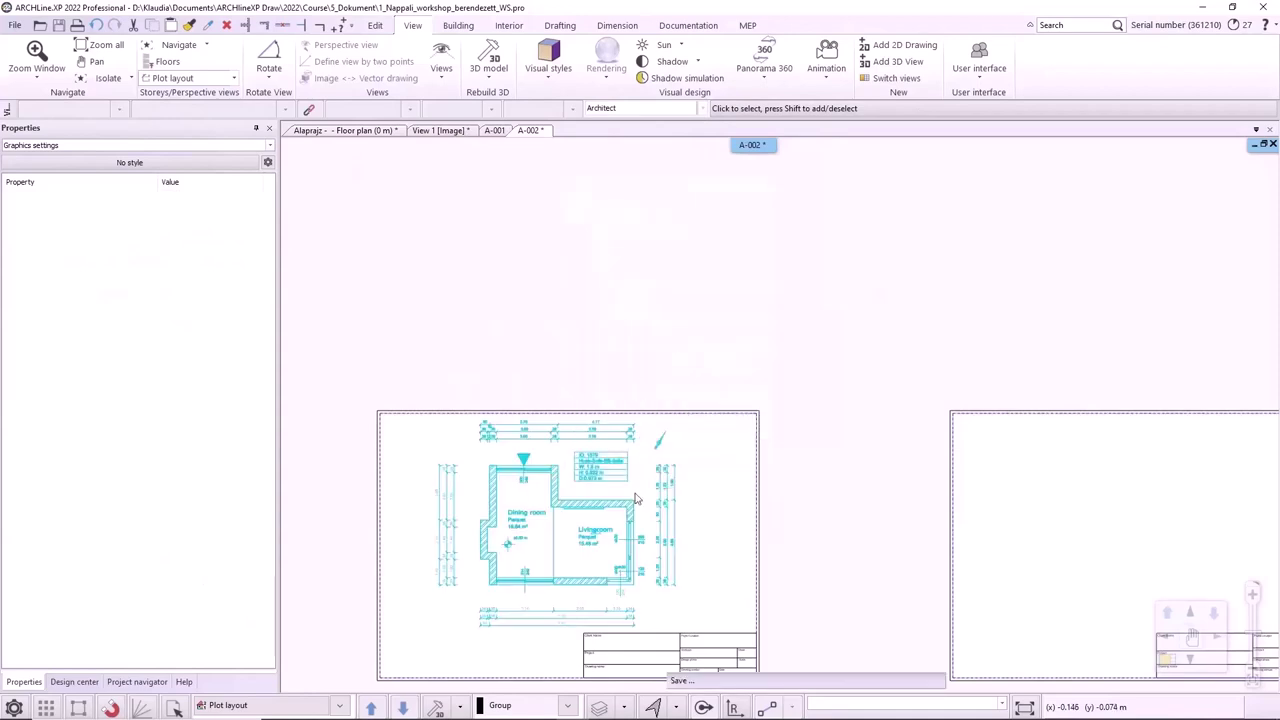
{"action": "scroll", "coordinate": [662, 510], "scroll_direction": "down", "scroll_amount": 2}
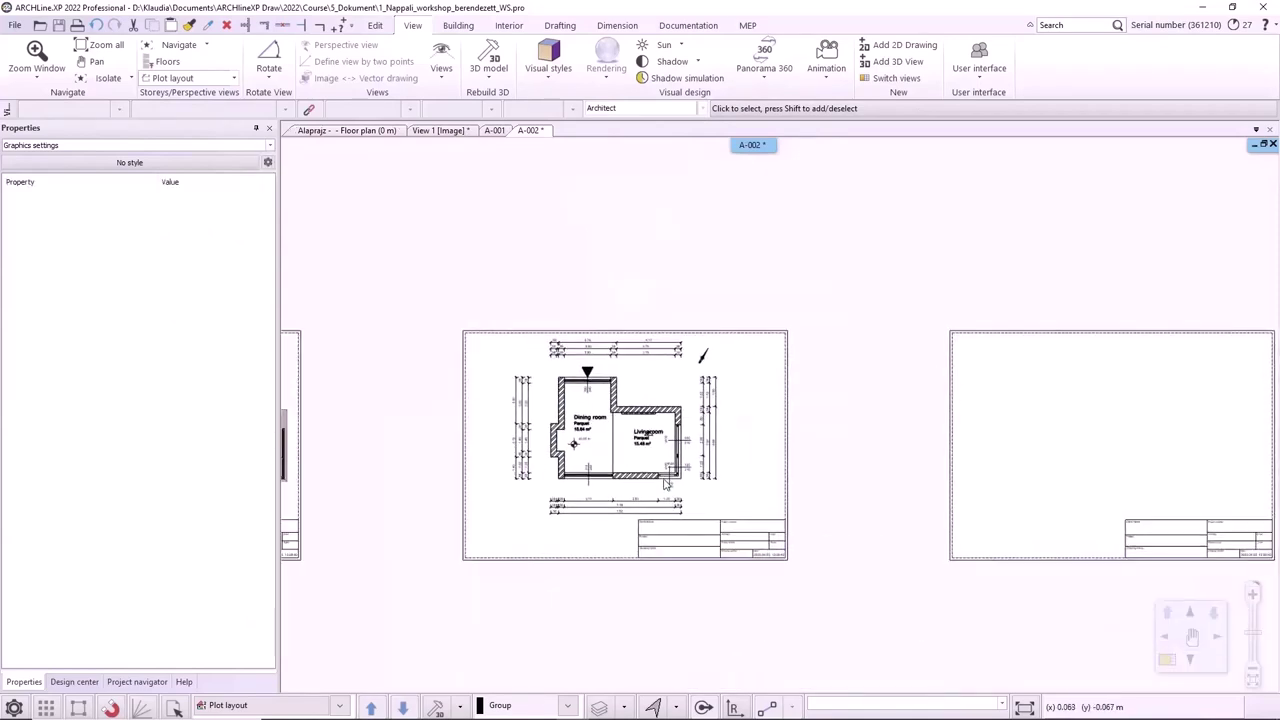
{"action": "scroll", "coordinate": [667, 485], "scroll_direction": "up", "scroll_amount": 3}
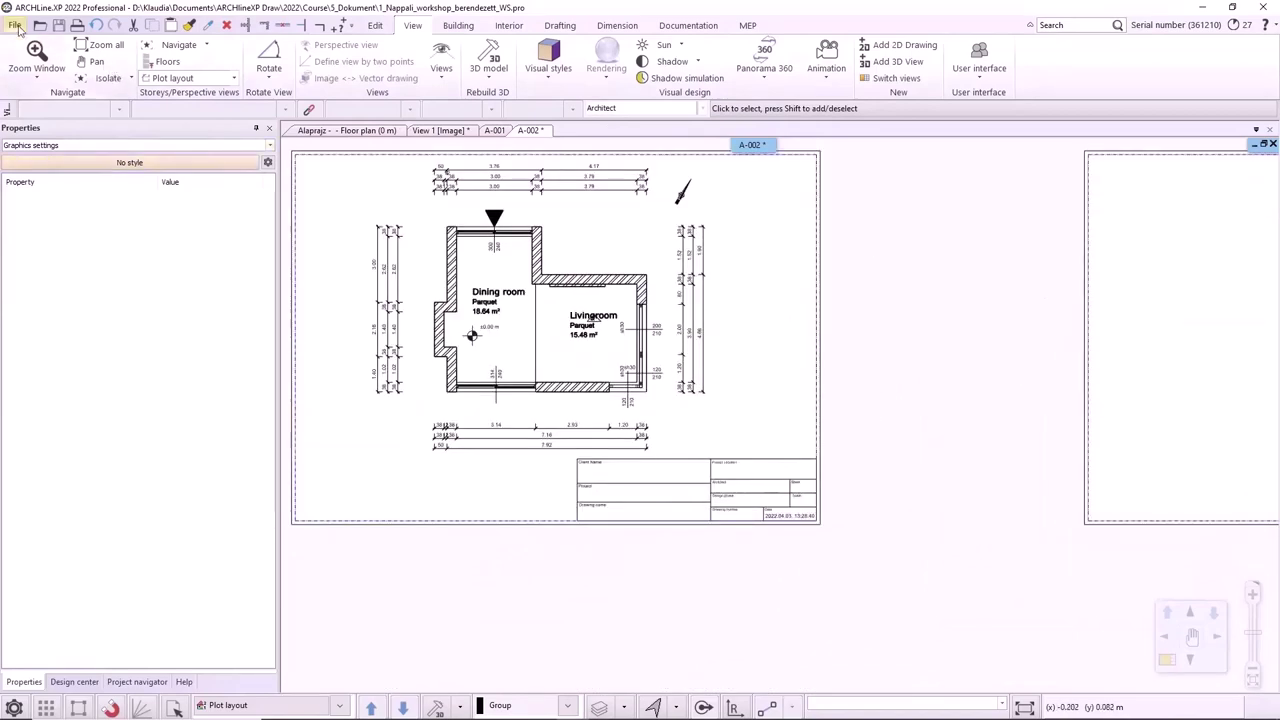
Open the project parameters and go through the name, version, address and client fields.
{"action": "left_click", "coordinate": [16, 25]}
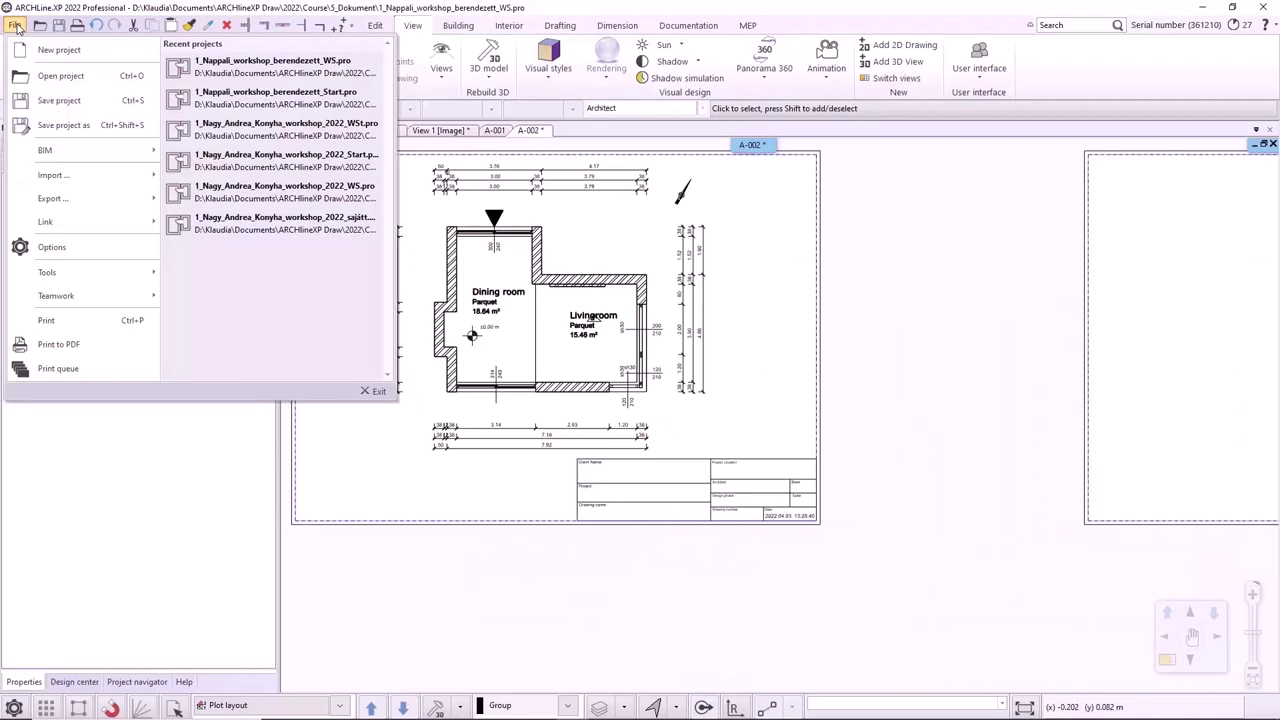
{"action": "mouse_move", "coordinate": [75, 155]}
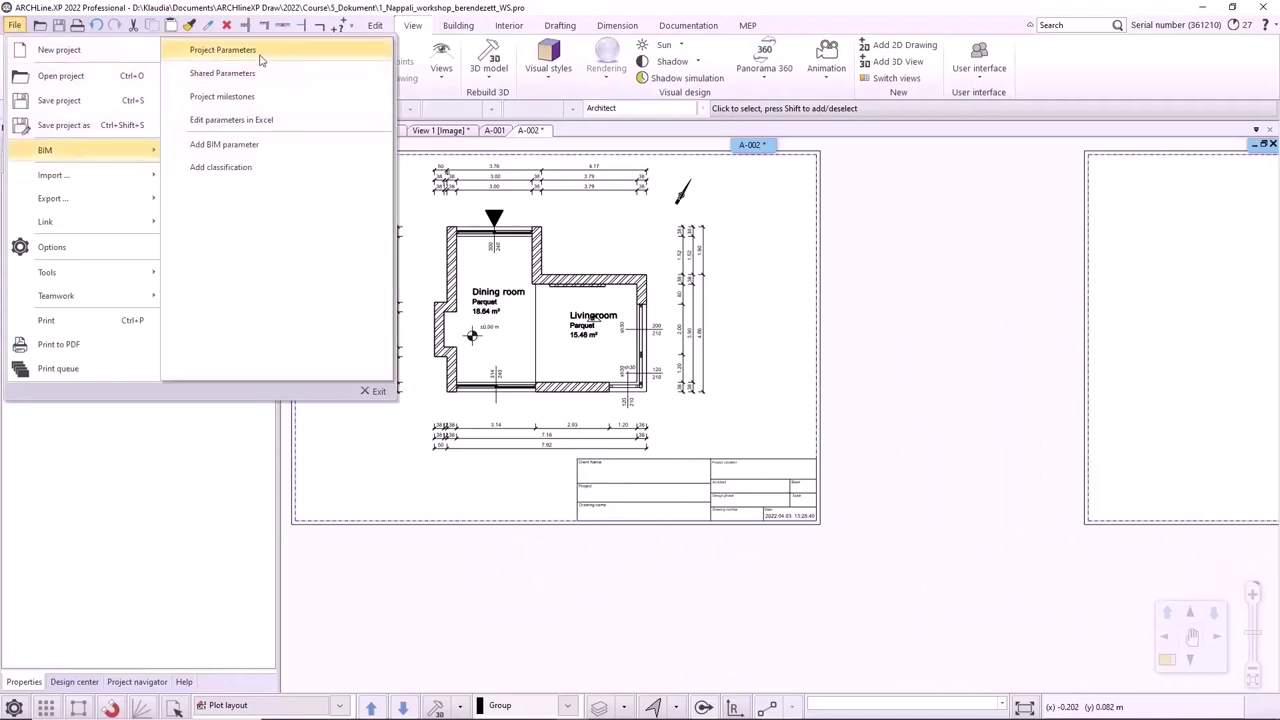
{"action": "key", "text": "Return"}
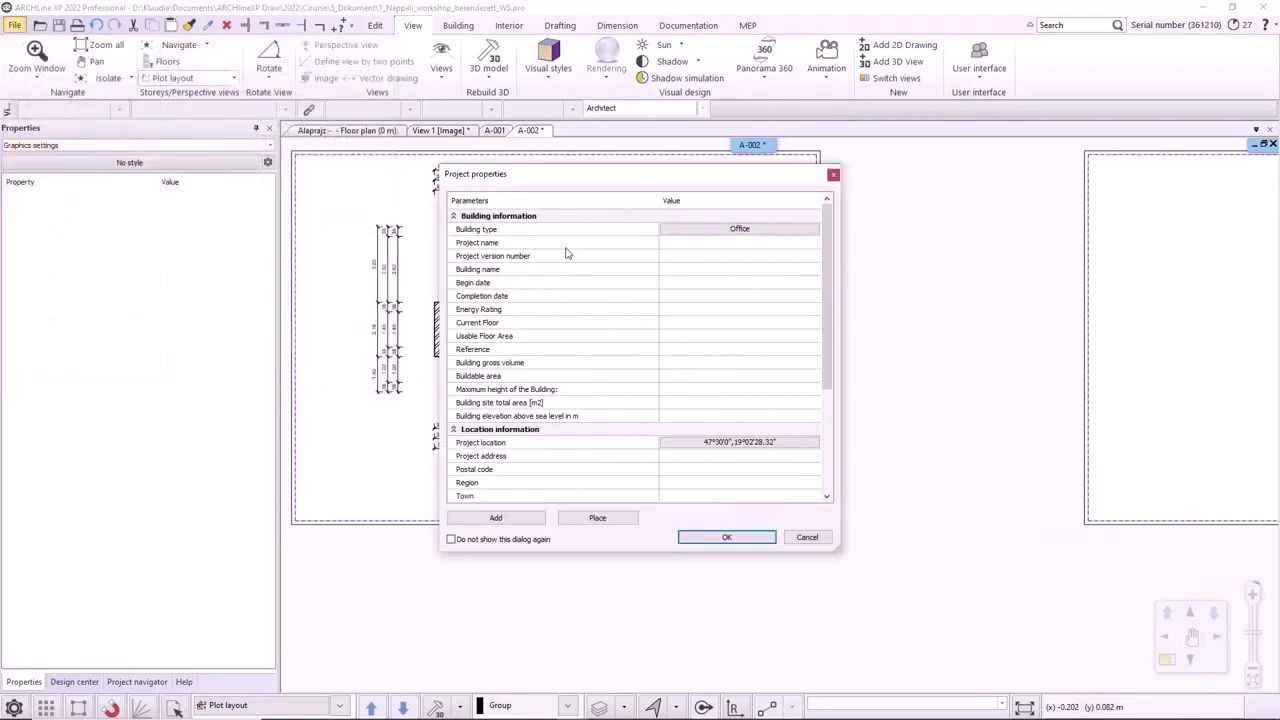
{"action": "left_click", "coordinate": [684, 248]}
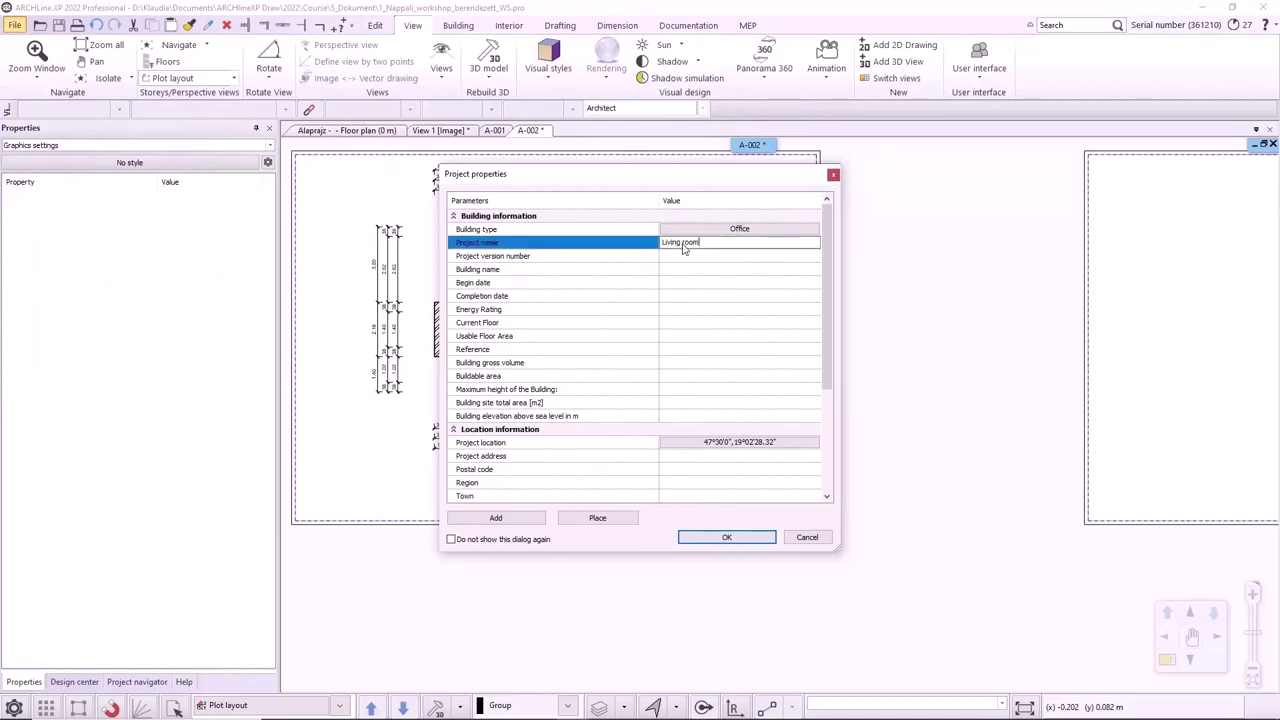
{"action": "left_click", "coordinate": [686, 256]}
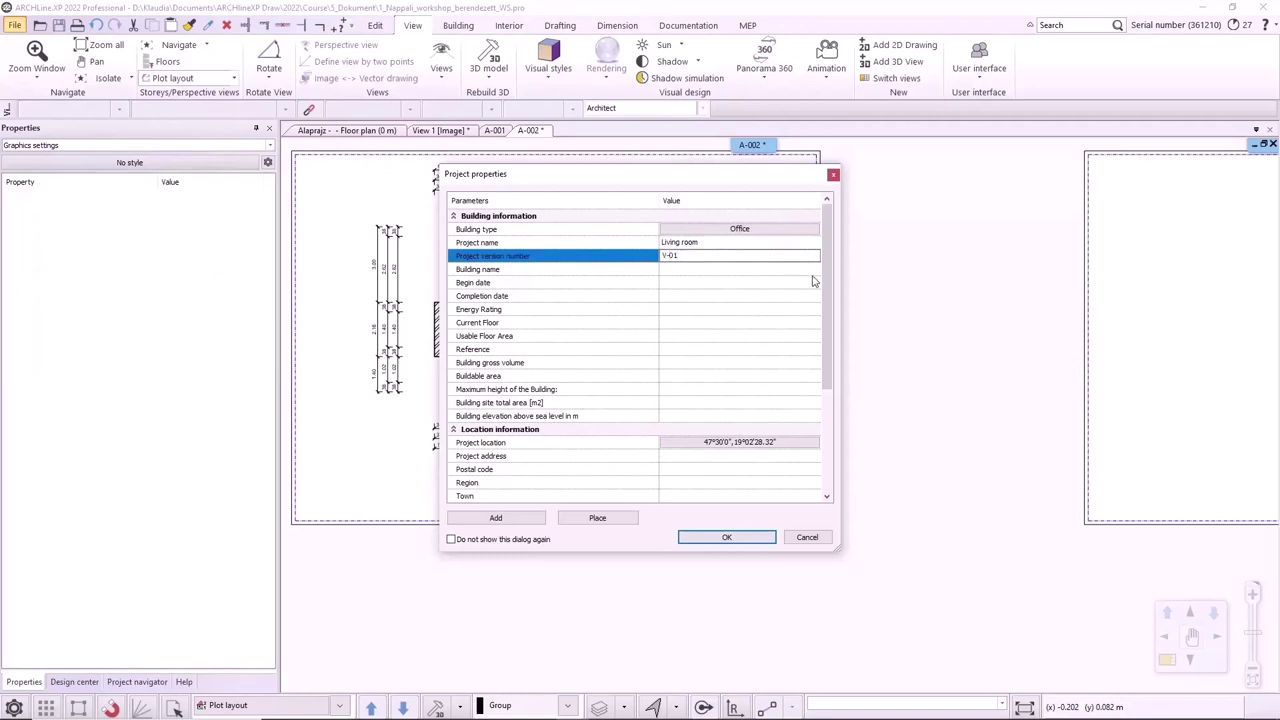
{"action": "scroll", "coordinate": [823, 306], "scroll_direction": "down", "scroll_amount": 2}
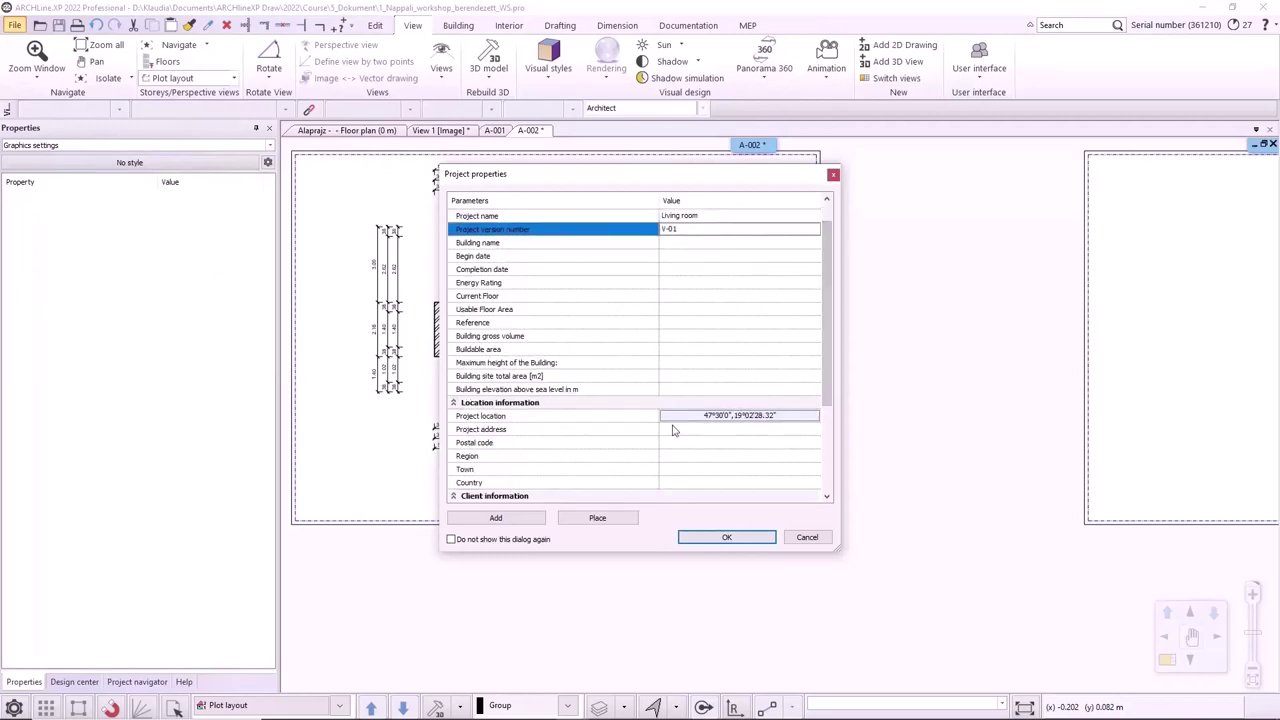
{"action": "left_click", "coordinate": [689, 428]}
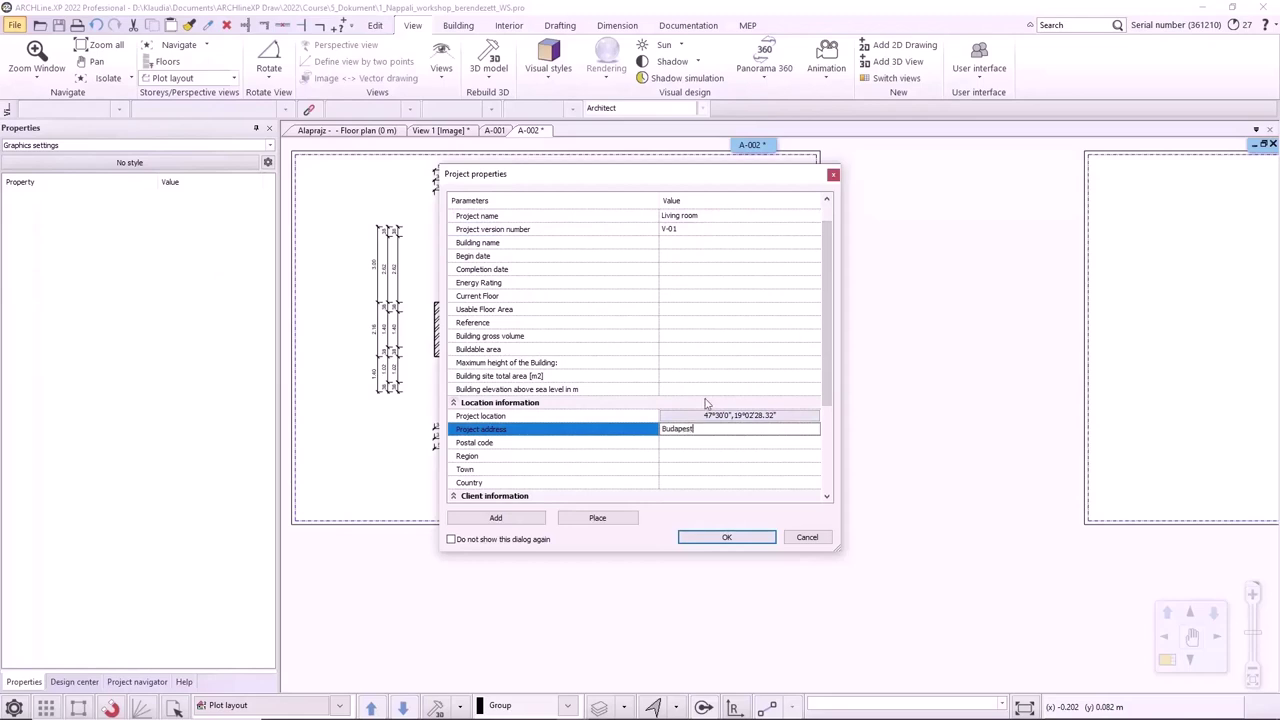
{"action": "scroll", "coordinate": [715, 412], "scroll_direction": "down", "scroll_amount": 5}
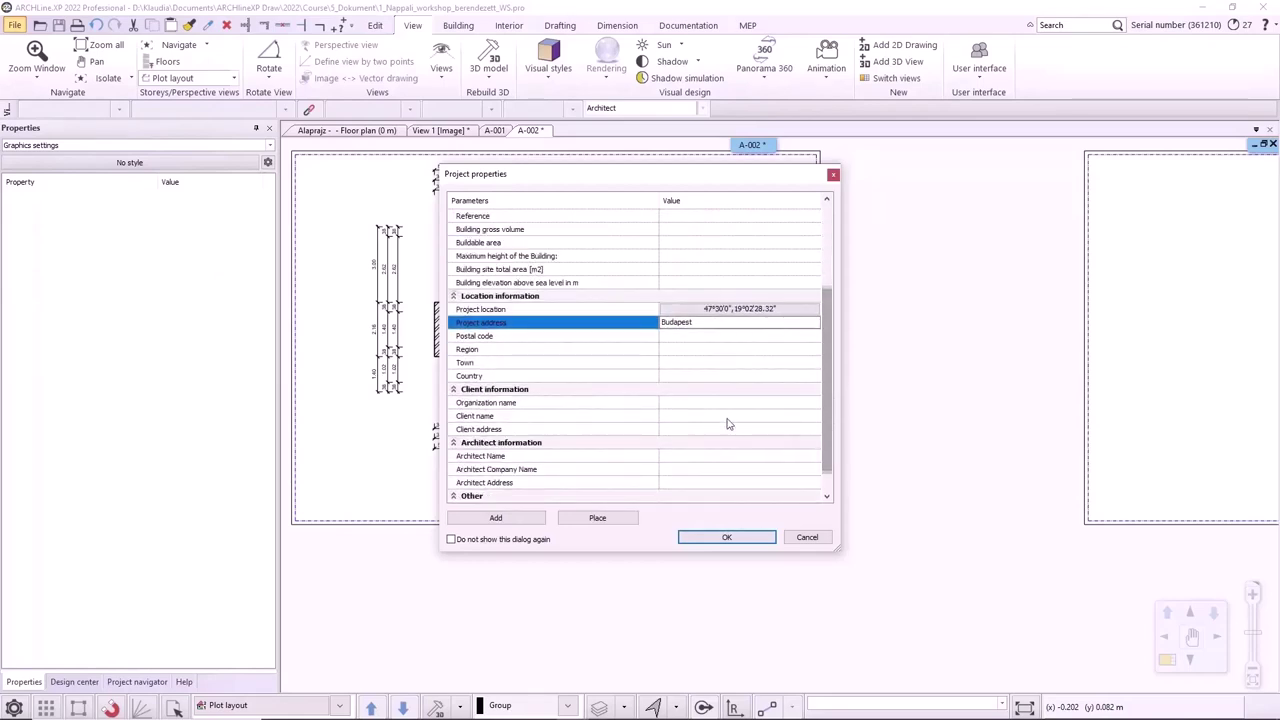
{"action": "left_click", "coordinate": [705, 416]}
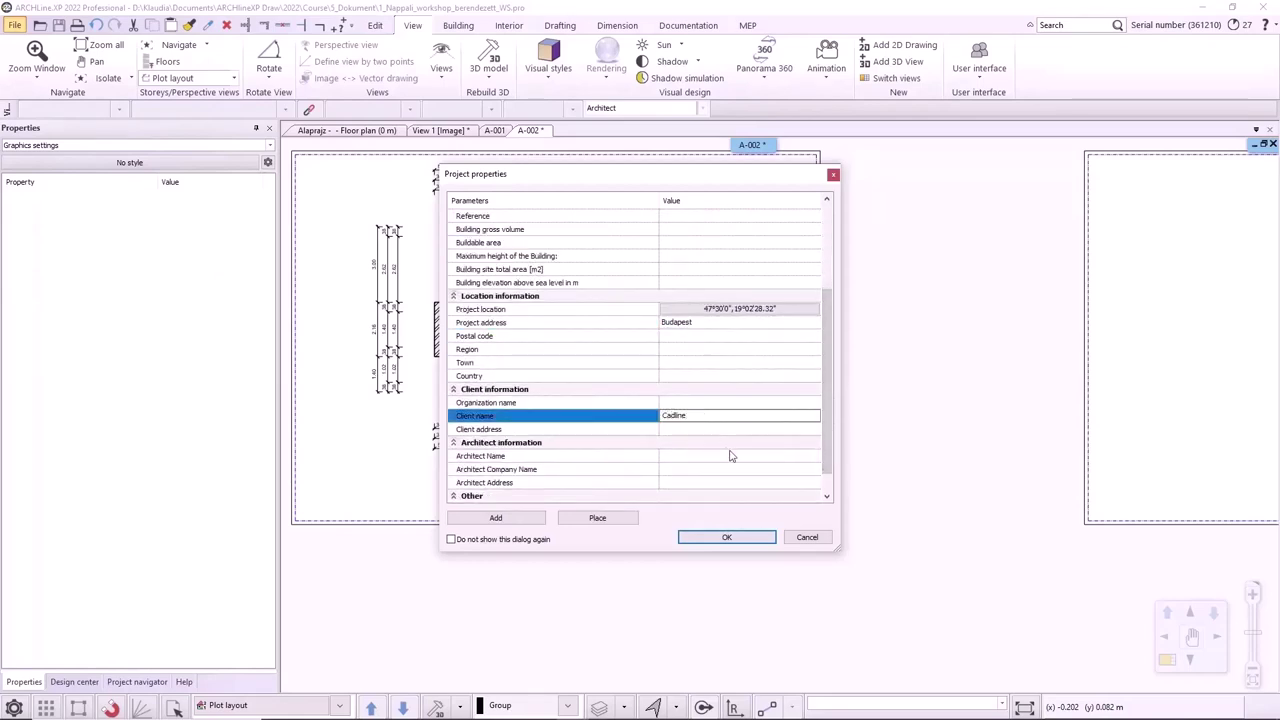
Enter Architect as the architect name and confirm the project properties.
{"action": "left_click", "coordinate": [684, 457]}
{"action": "type", "text": "Archi"}
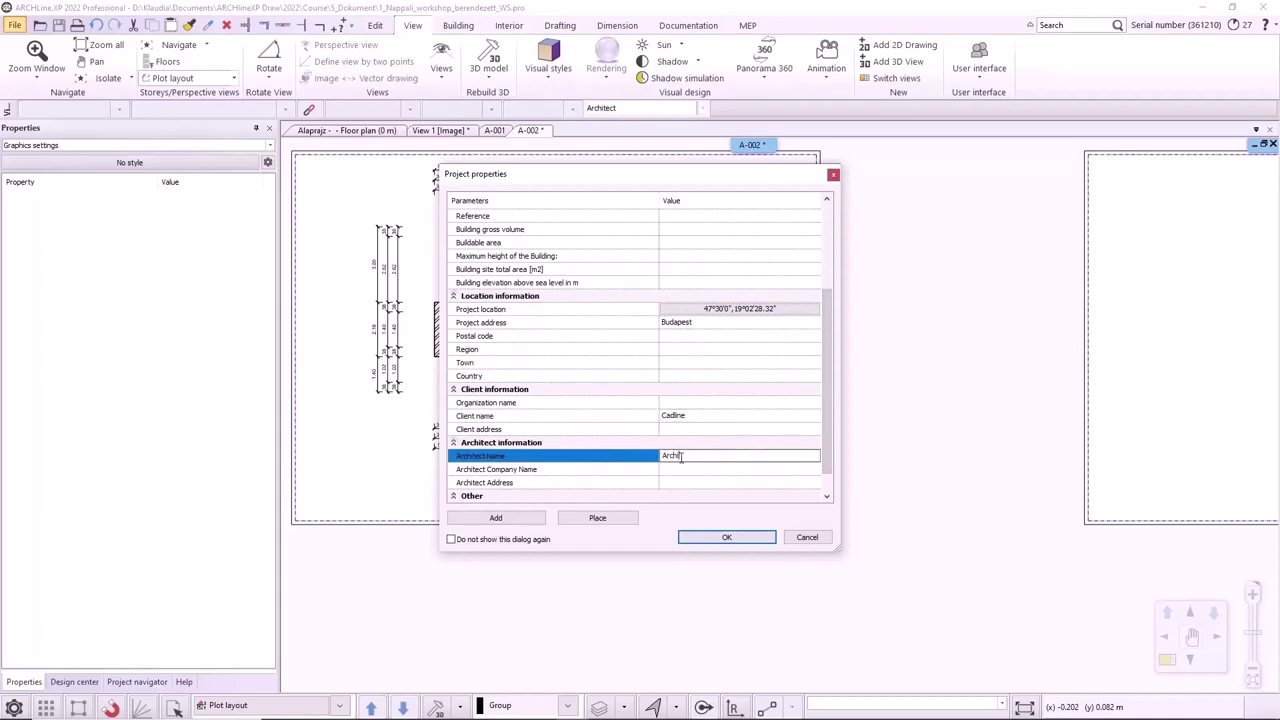
{"action": "type", "text": "tect"}
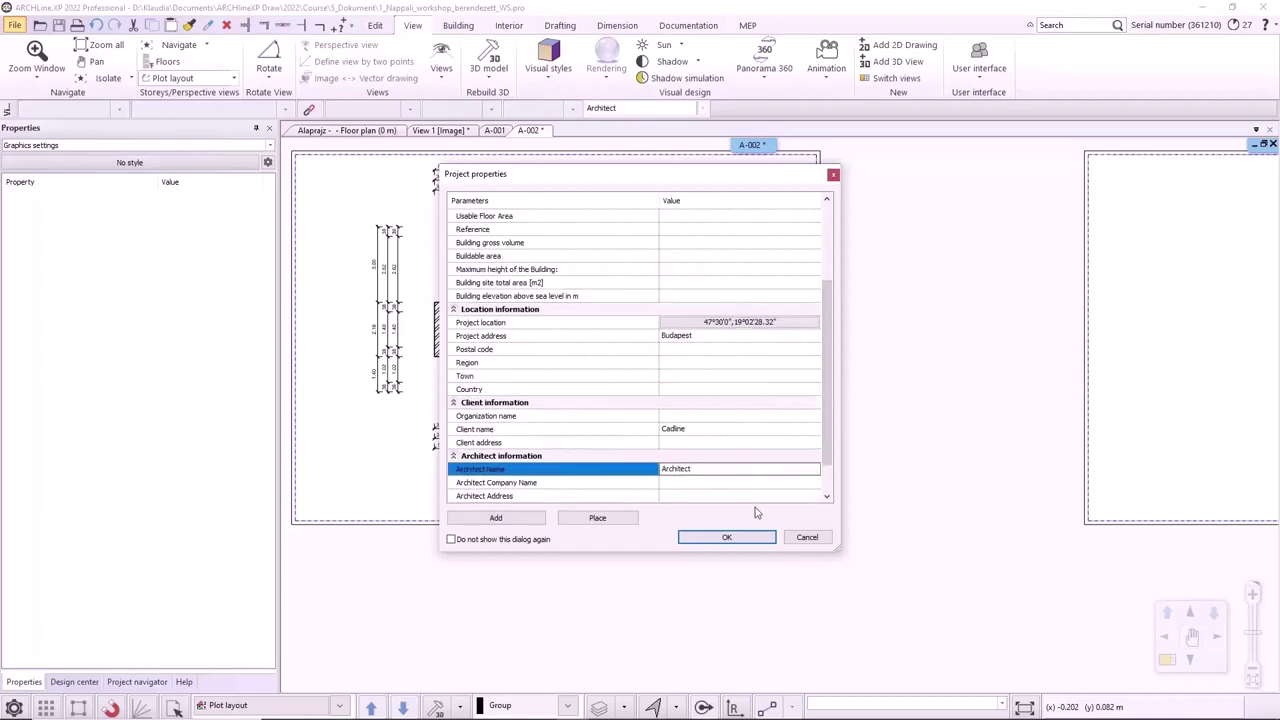
{"action": "scroll", "coordinate": [716, 489], "scroll_direction": "down", "scroll_amount": 1}
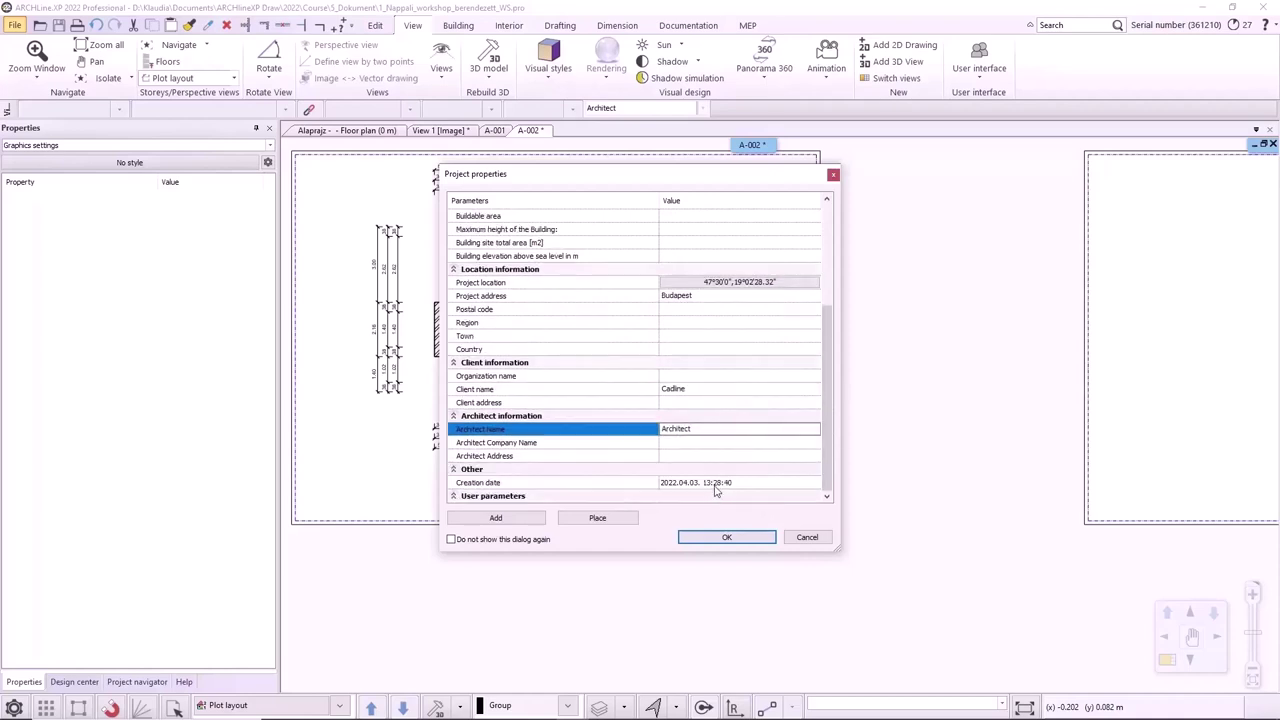
{"action": "left_click", "coordinate": [727, 537]}
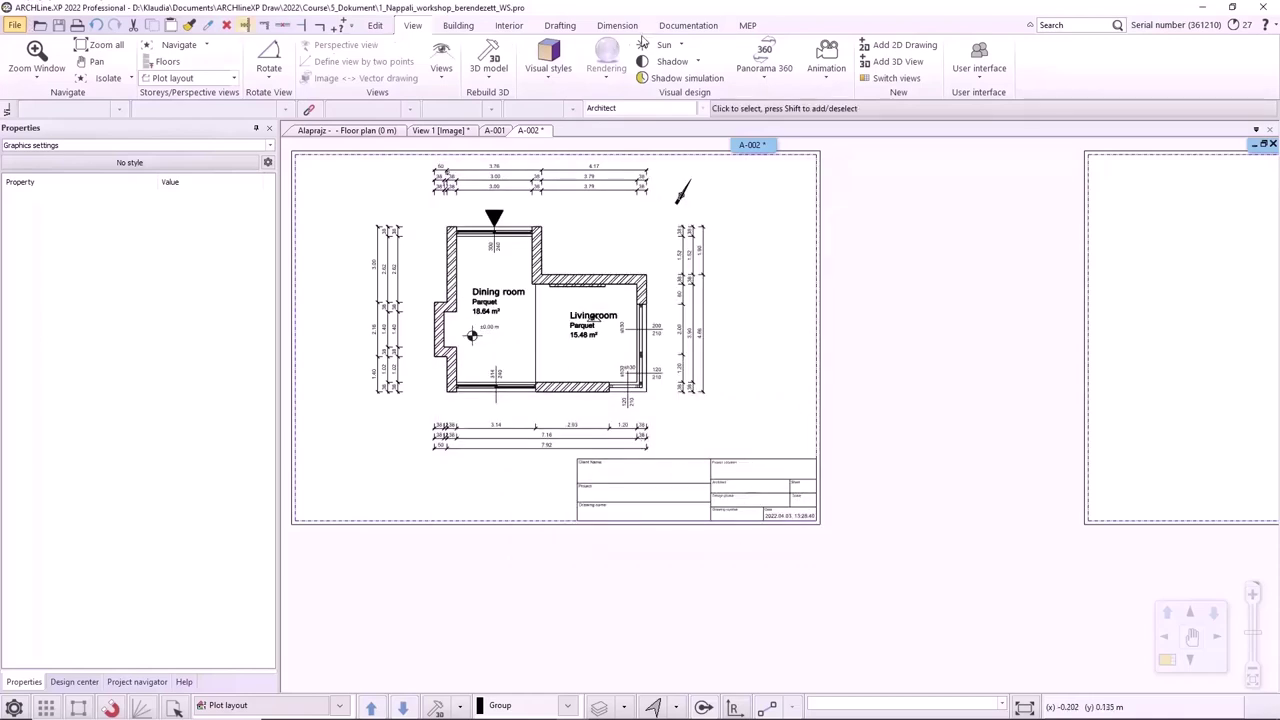
Update the title blocks from project parameters and confirm the project properties.
{"action": "left_click", "coordinate": [688, 25]}
{"action": "left_click", "coordinate": [63, 58]}
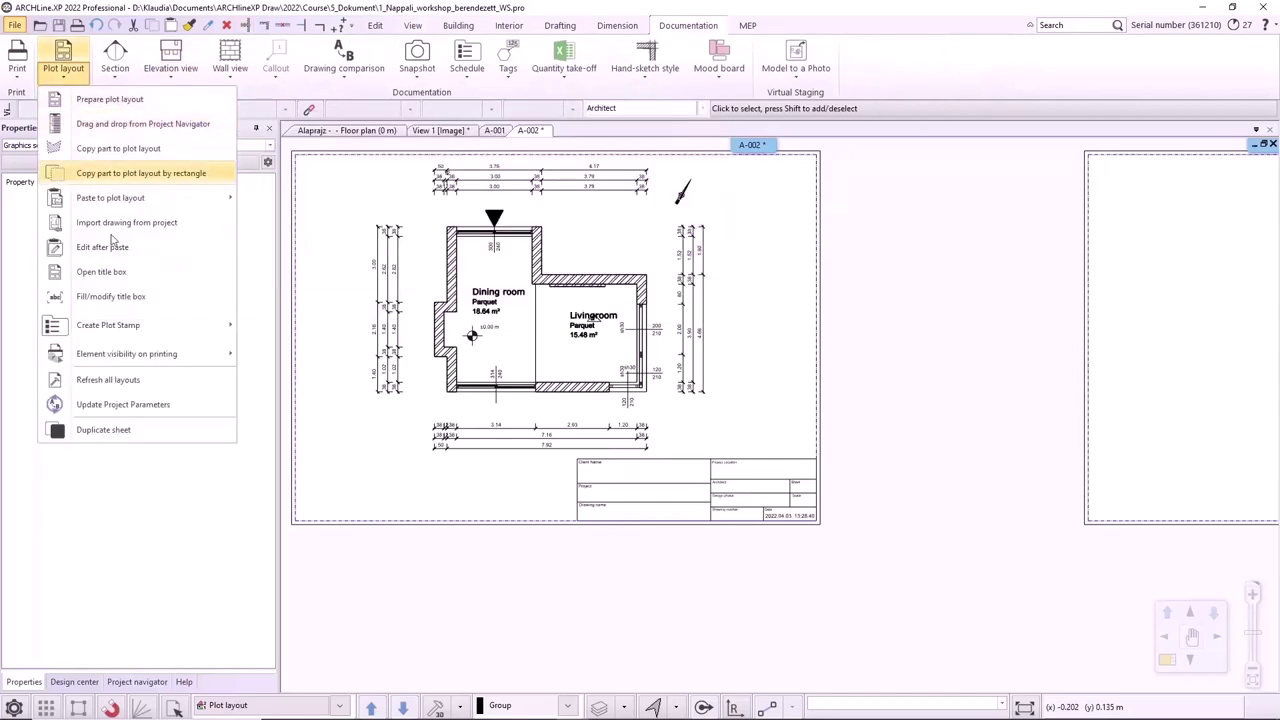
{"action": "left_click", "coordinate": [128, 404]}
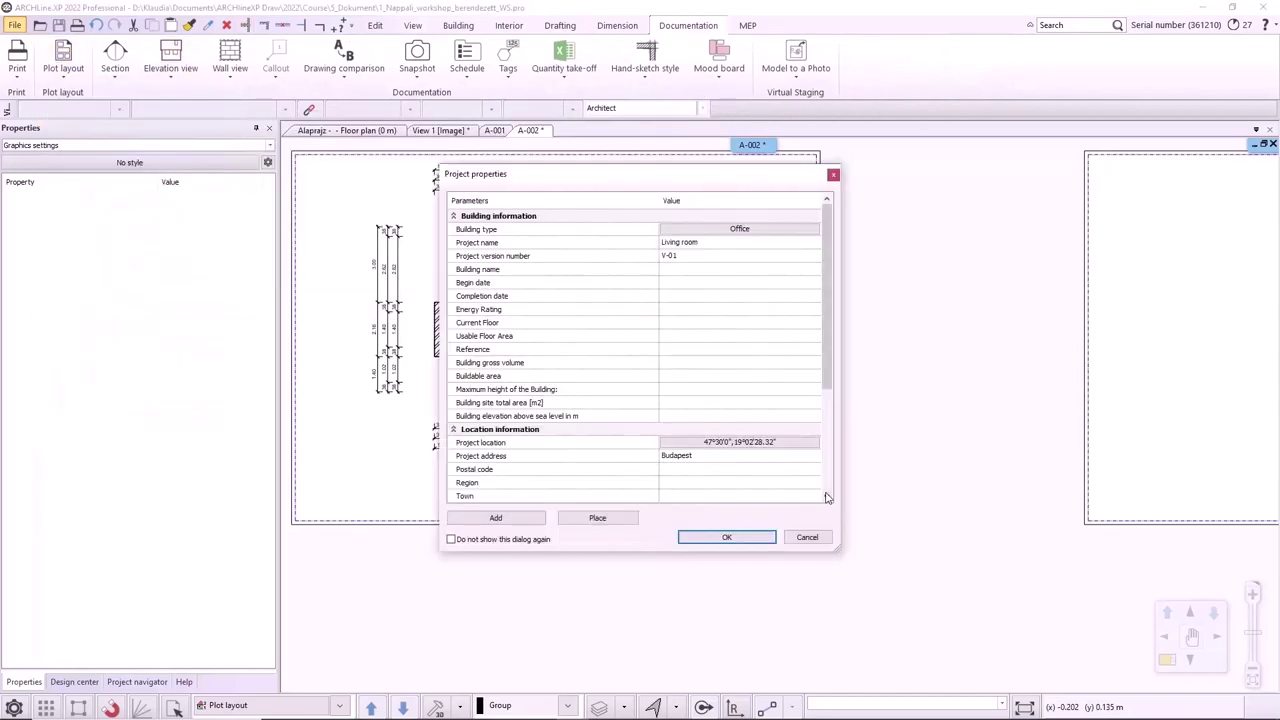
{"action": "left_click", "coordinate": [731, 533]}
{"action": "scroll", "coordinate": [645, 507], "scroll_direction": "down", "scroll_amount": 4}
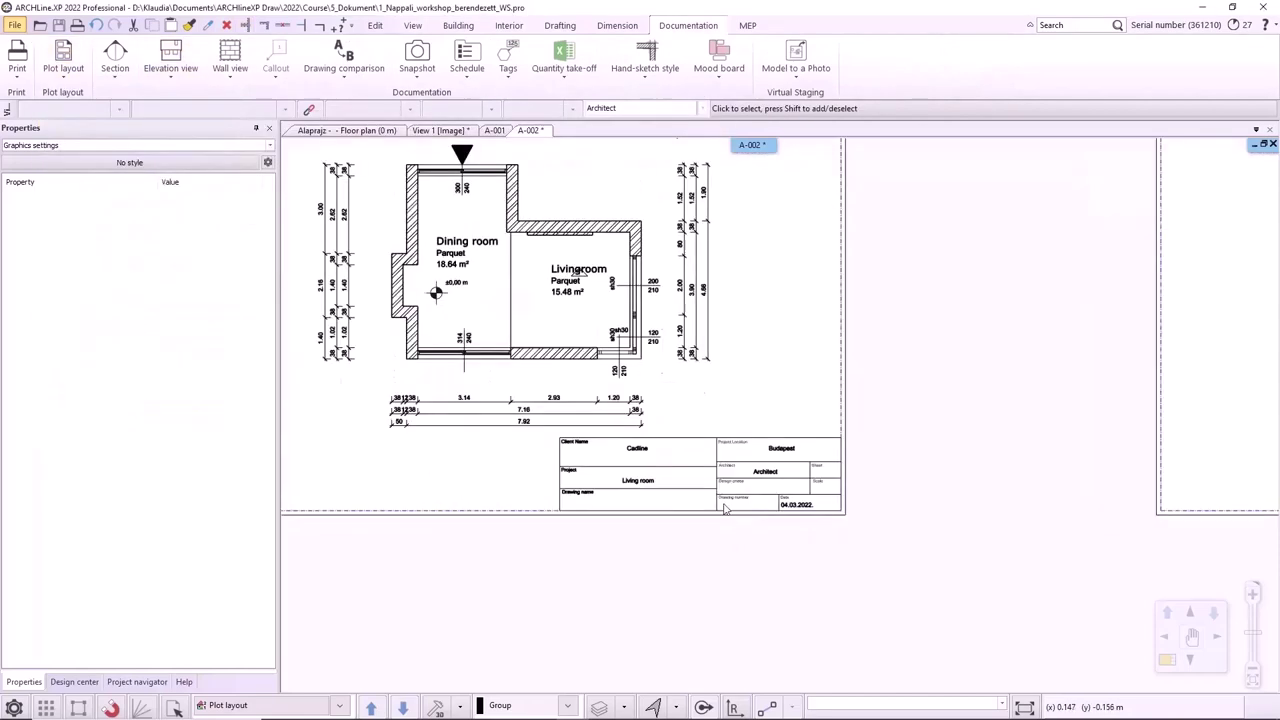
{"action": "scroll", "coordinate": [750, 397], "scroll_direction": "up", "scroll_amount": 5}
{"action": "scroll", "coordinate": [849, 411], "scroll_direction": "up", "scroll_amount": 1}
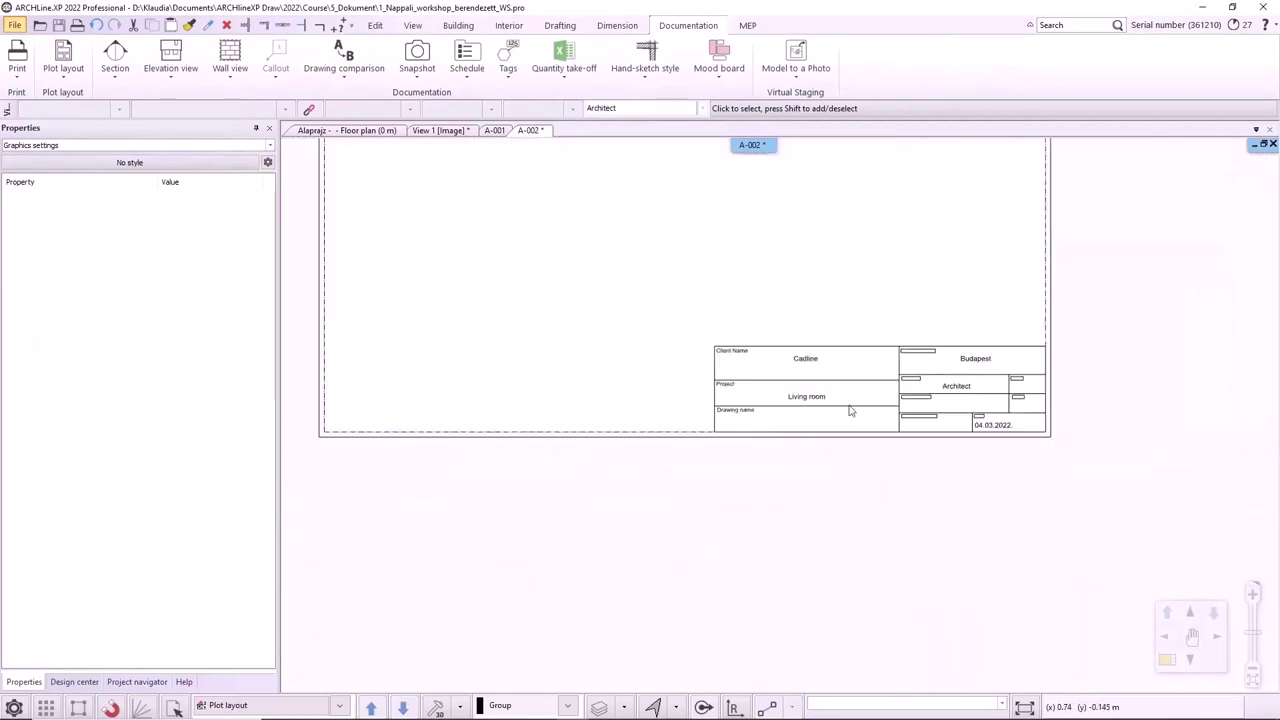
{"action": "scroll", "coordinate": [754, 449], "scroll_direction": "down", "scroll_amount": 3}
{"action": "scroll", "coordinate": [613, 468], "scroll_direction": "down", "scroll_amount": 2}
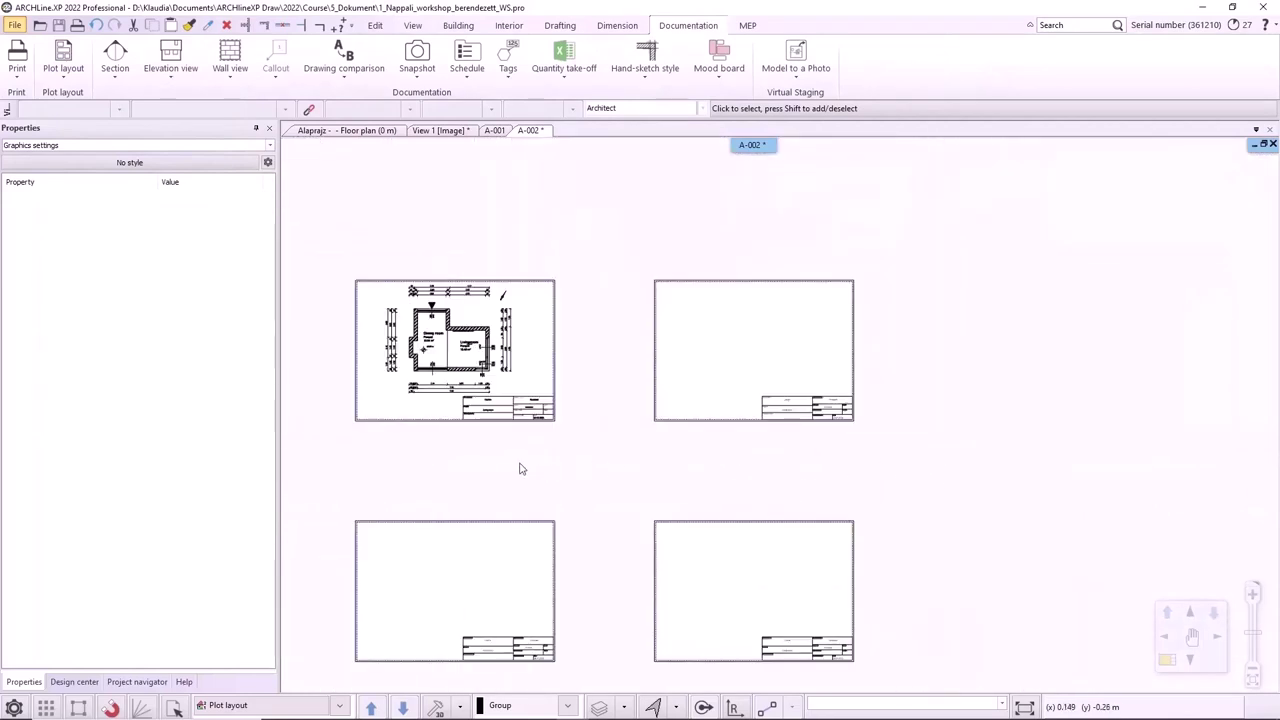
{"action": "middle_click_drag", "start_coordinate": [520, 469], "coordinate": [700, 472]}
{"action": "scroll", "coordinate": [624, 424], "scroll_direction": "up", "scroll_amount": 6}
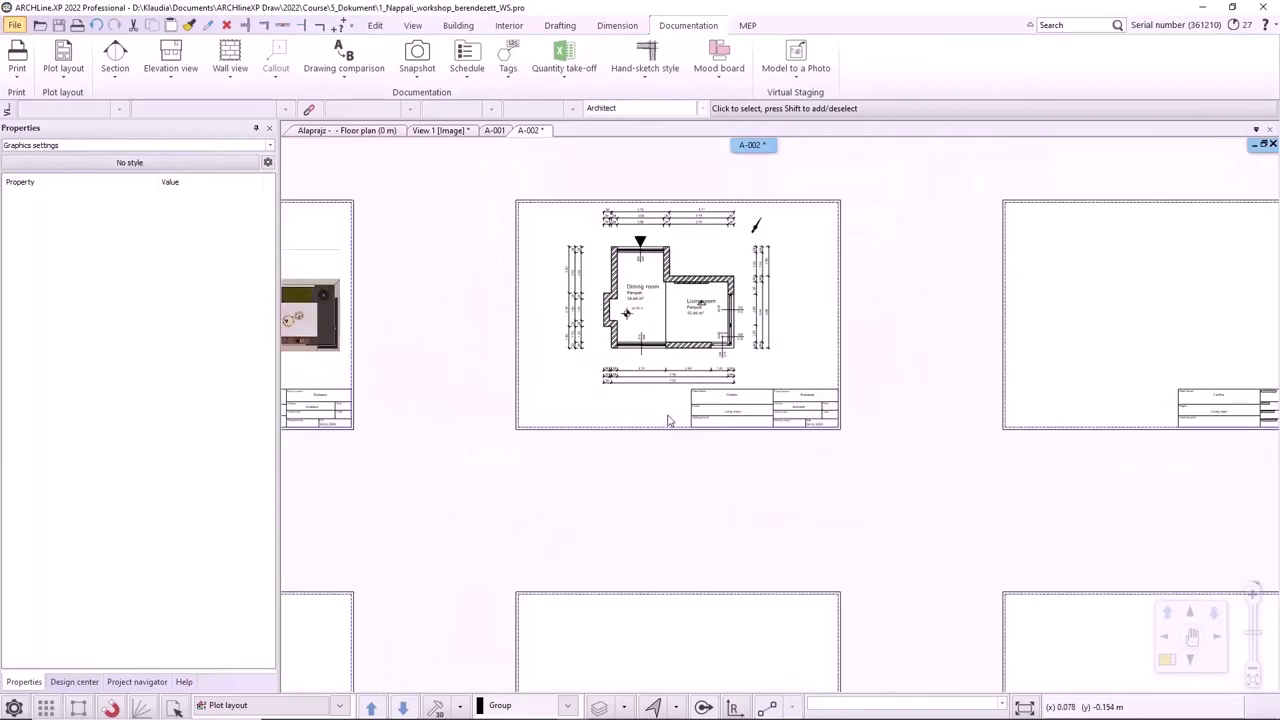
Set the title block's drawing name to Furnished, sheet to 01 and scale to 1:50.
{"action": "left_click", "coordinate": [740, 432]}
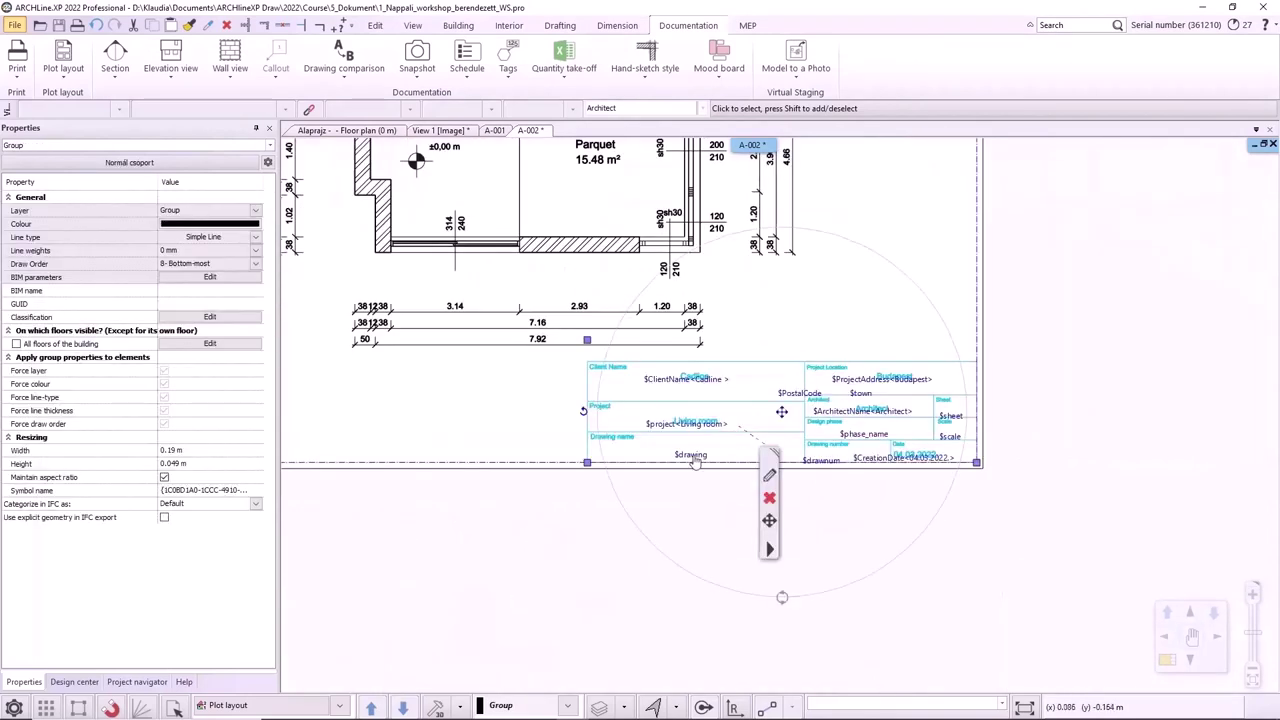
{"action": "double_click", "coordinate": [694, 457]}
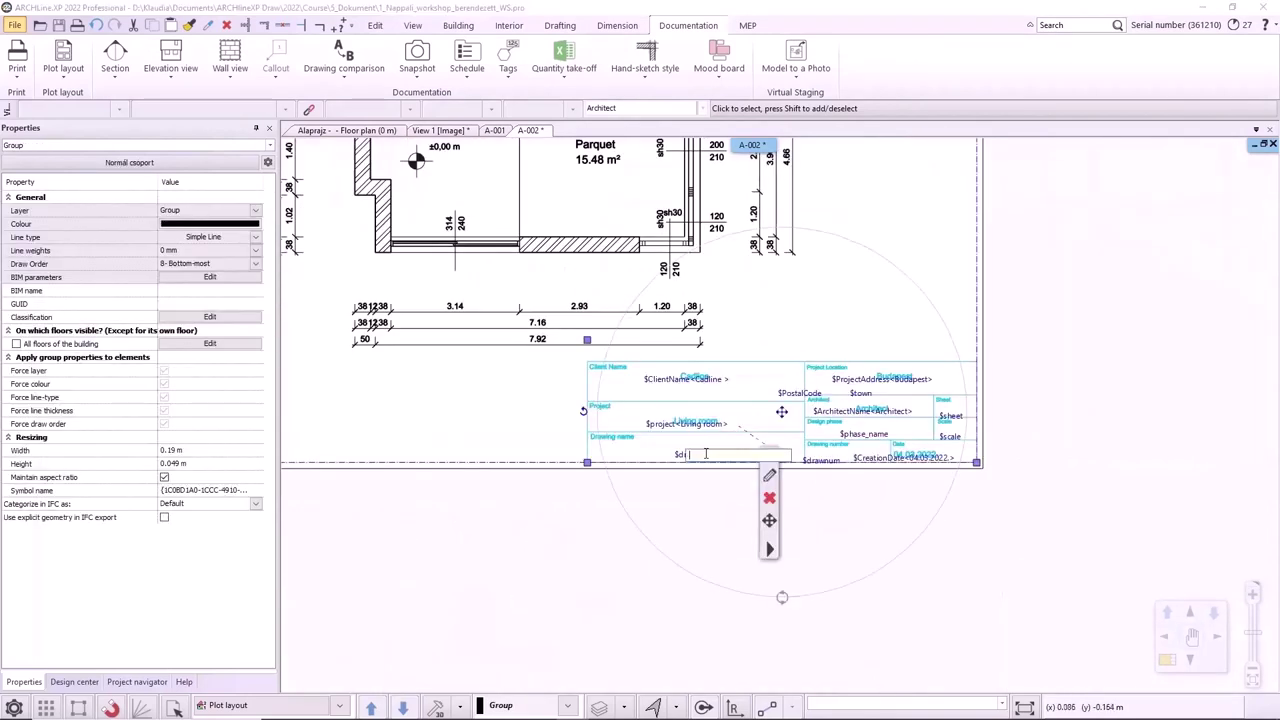
{"action": "type", "text": "Furnished"}
{"action": "key", "text": "Return"}
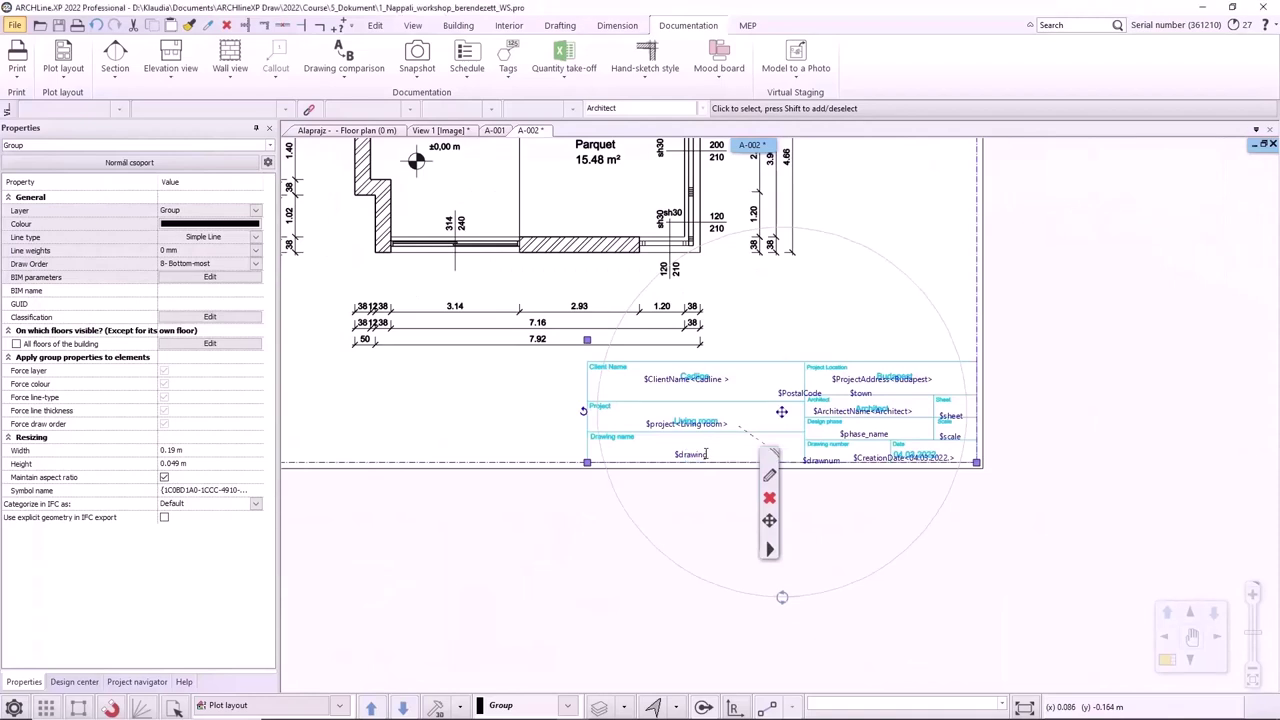
{"action": "double_click", "coordinate": [950, 415]}
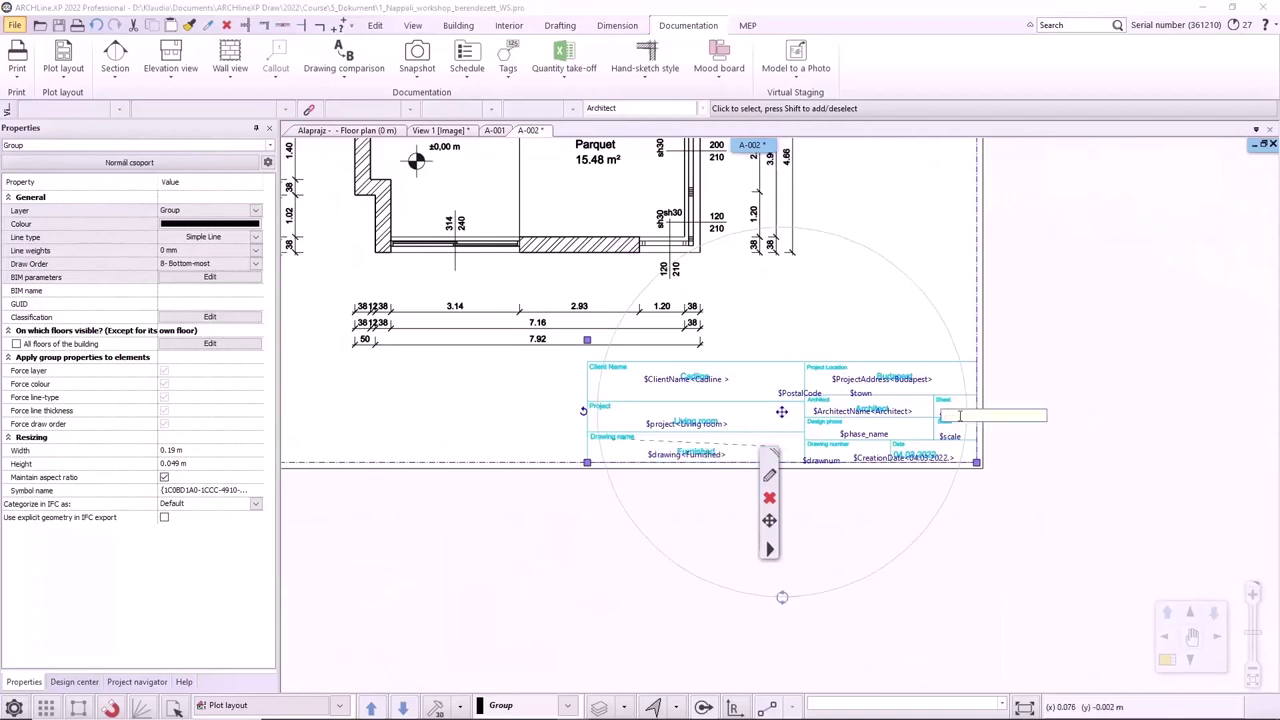
{"action": "type", "text": "01"}
{"action": "key", "text": "Return"}
{"action": "double_click", "coordinate": [948, 437]}
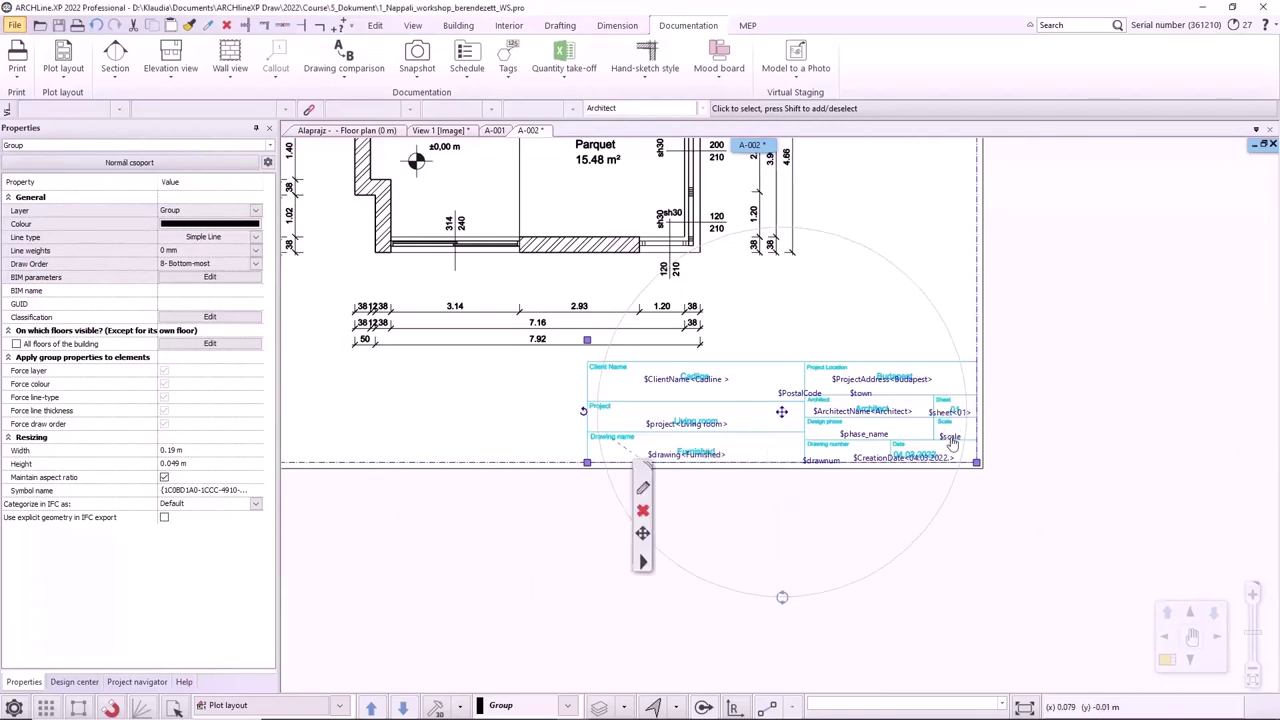
{"action": "type", "text": "1:50"}
{"action": "key", "text": "Return"}
{"action": "key", "text": "Escape"}
{"action": "scroll", "coordinate": [884, 383], "scroll_direction": "down", "scroll_amount": 3}
Fill the left sheet's title box: drawing Furnished, scale 1:50, sheet 1.
{"action": "scroll", "coordinate": [884, 383], "scroll_direction": "down", "scroll_amount": 3}
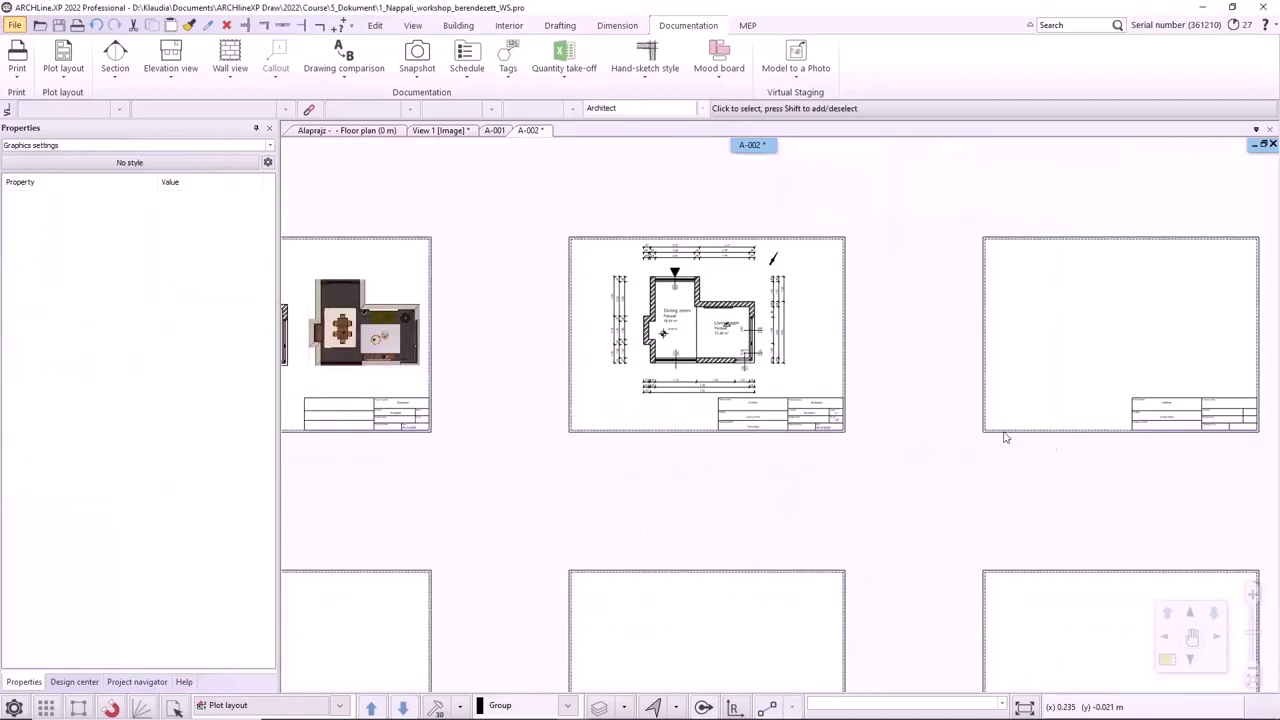
{"action": "middle_click_drag", "start_coordinate": [654, 457], "coordinate": [729, 441]}
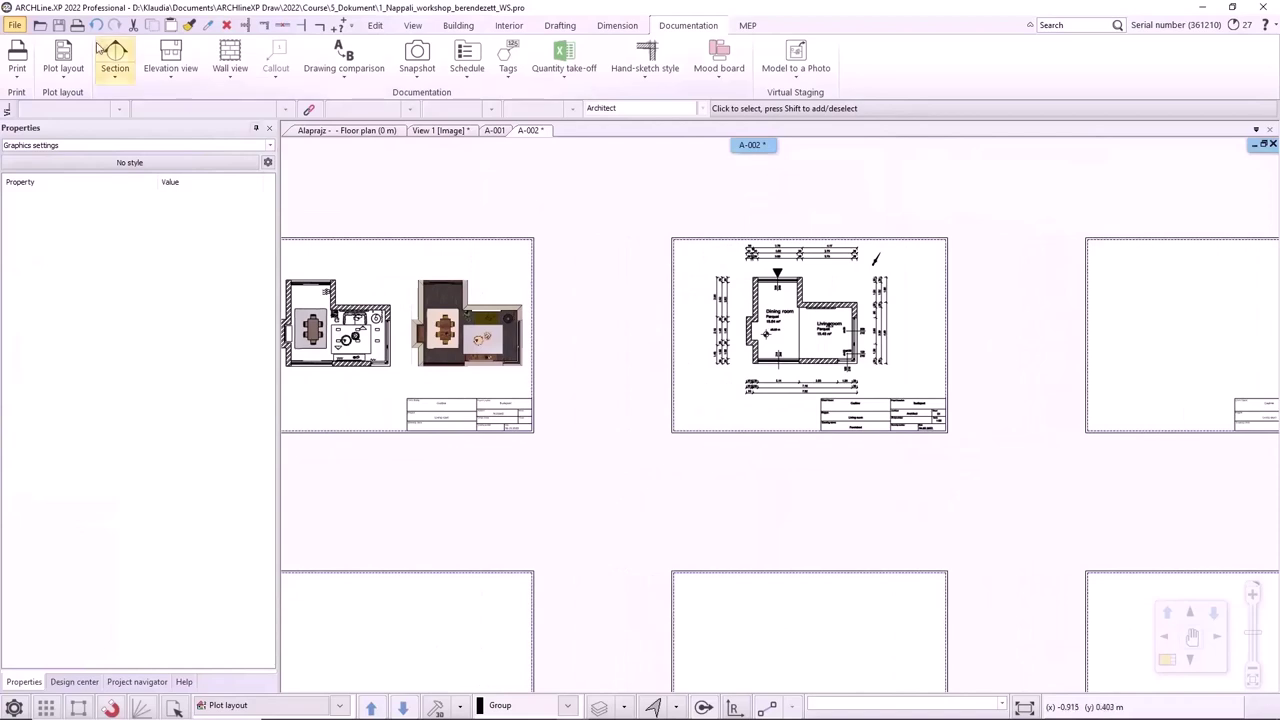
{"action": "left_click", "coordinate": [72, 79]}
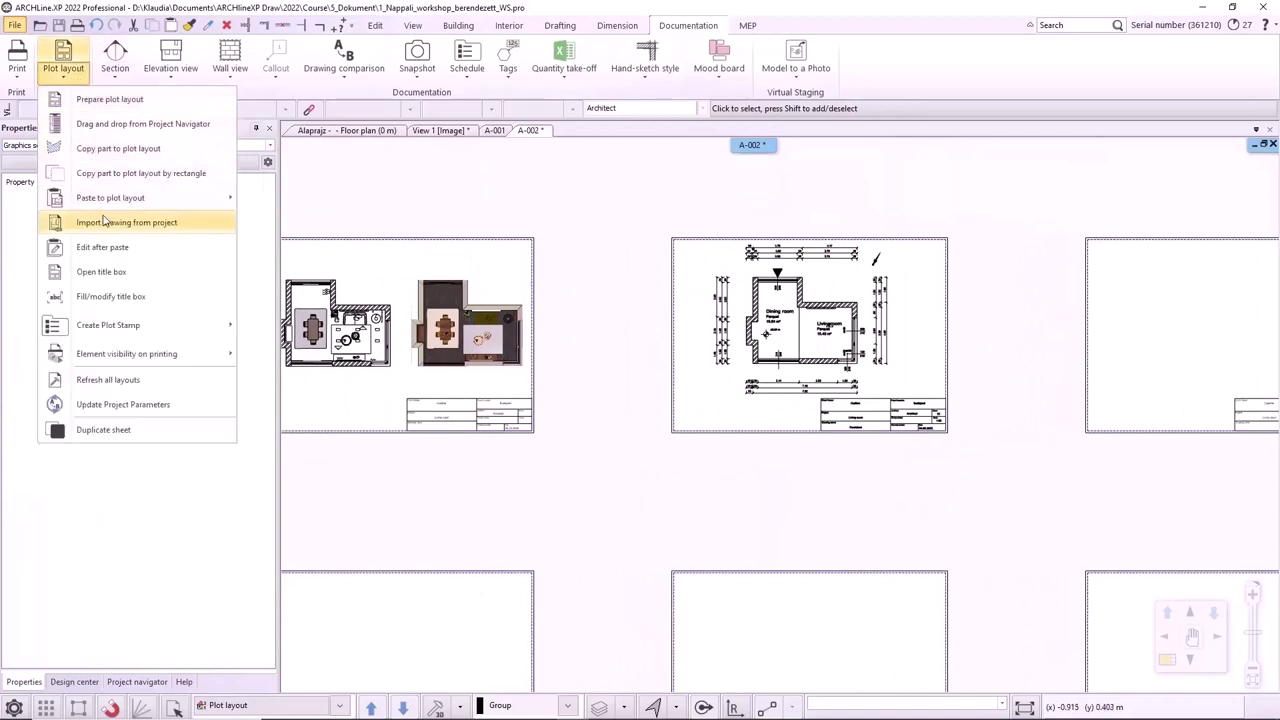
{"action": "left_click", "coordinate": [190, 297]}
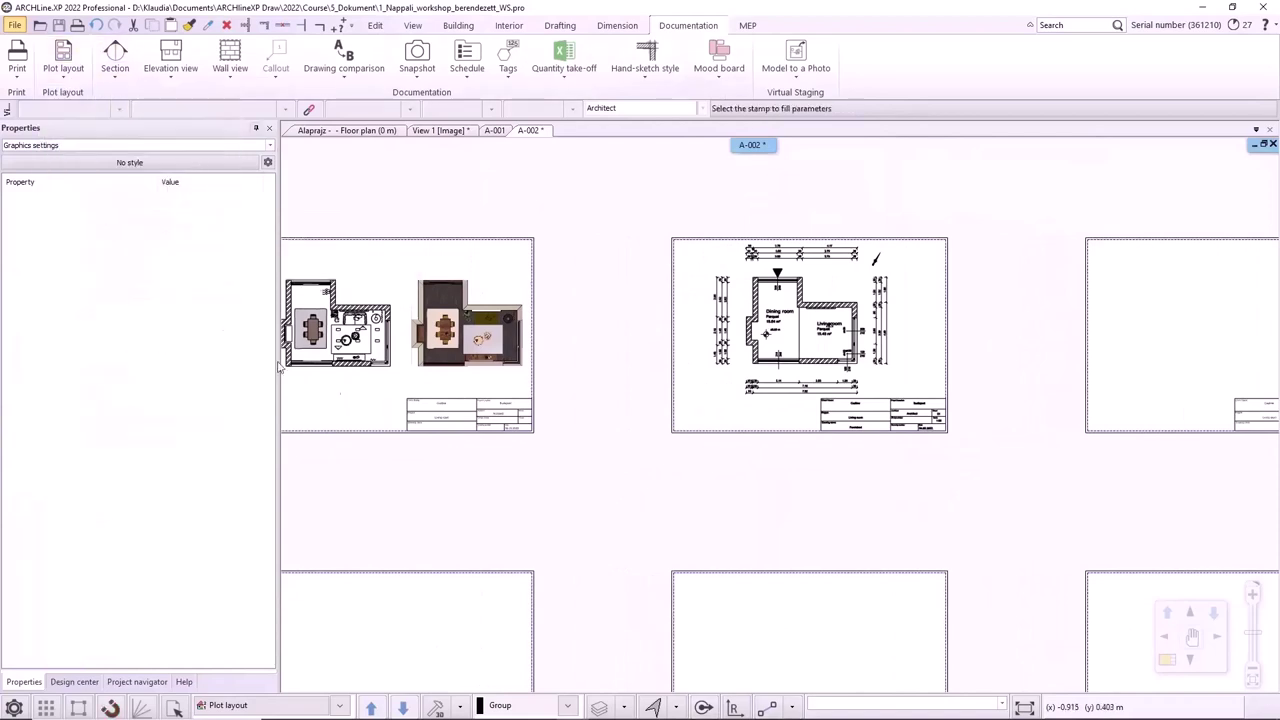
{"action": "left_click", "coordinate": [452, 414]}
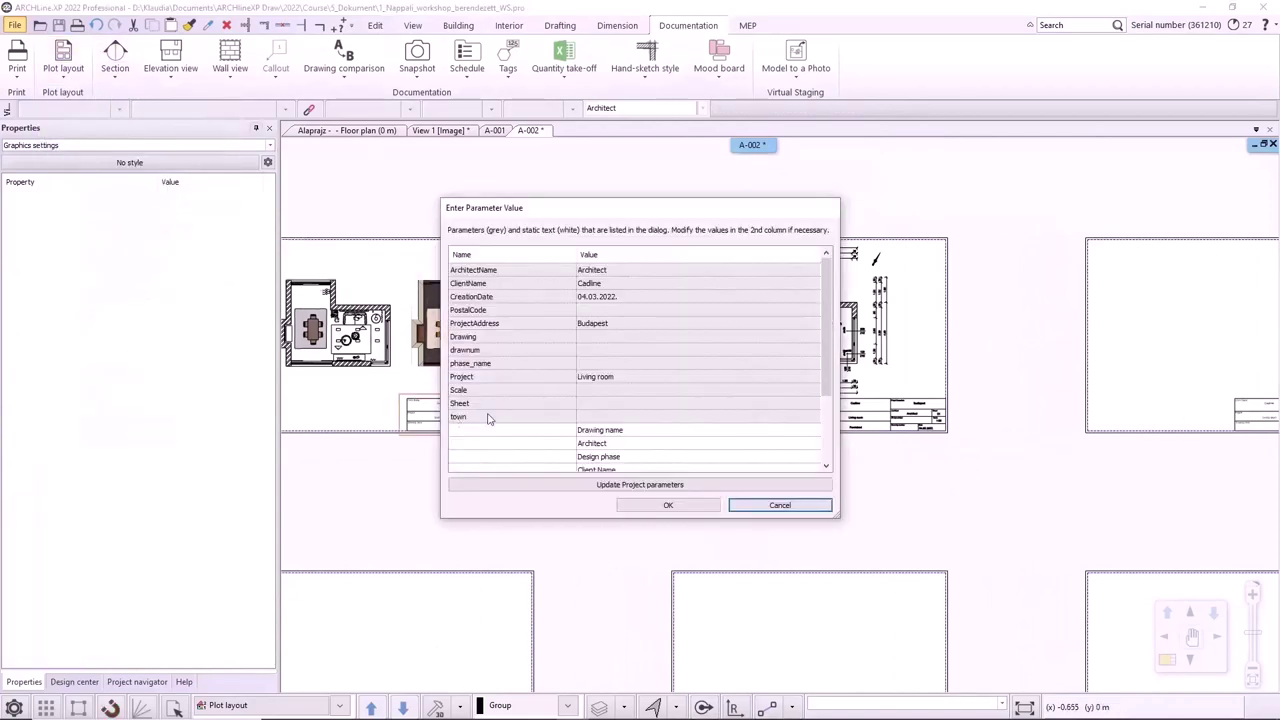
{"action": "left_click", "coordinate": [598, 337]}
{"action": "type", "text": "F"}
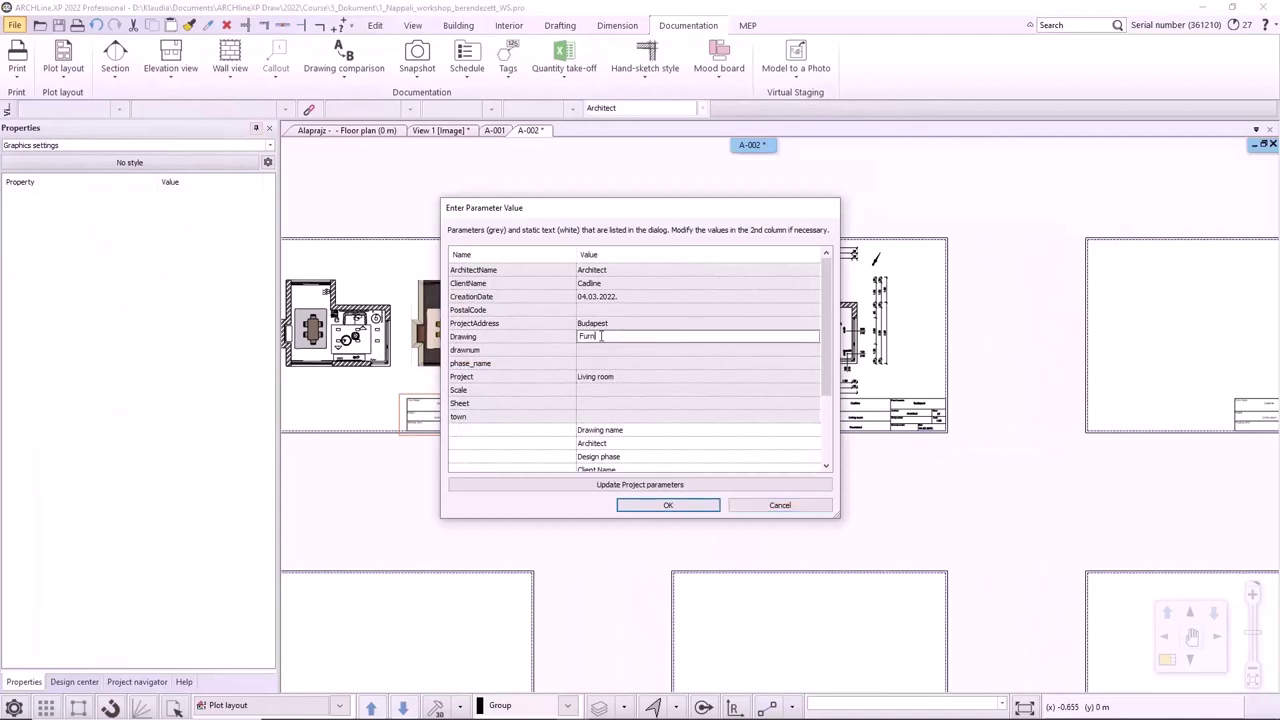
{"action": "type", "text": "urnished"}
{"action": "left_click", "coordinate": [590, 393]}
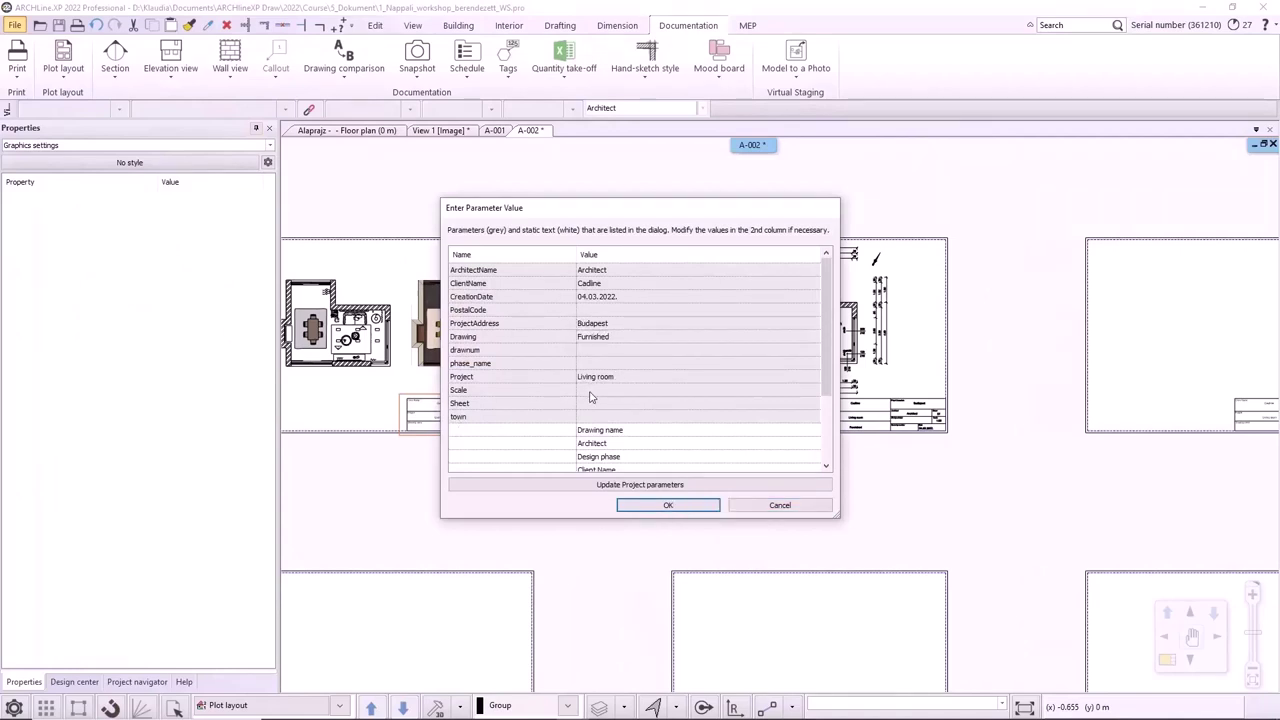
{"action": "type", "text": "1:50"}
{"action": "left_click", "coordinate": [597, 404]}
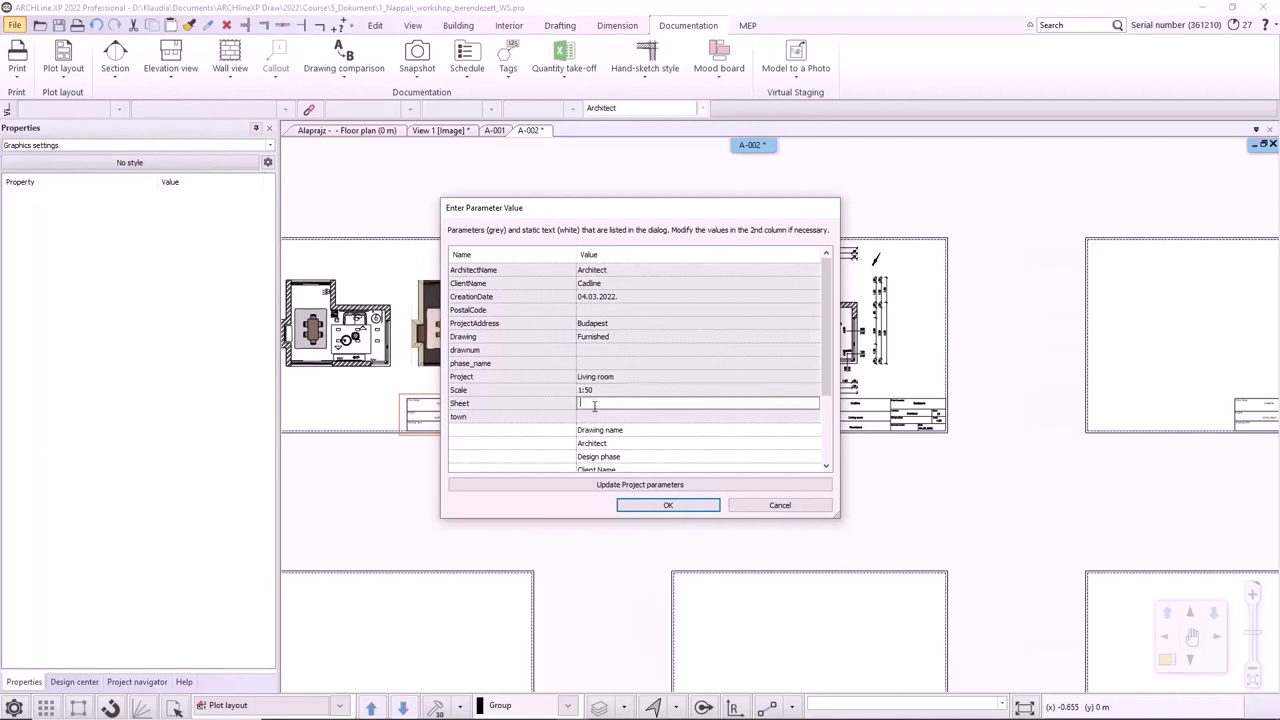
{"action": "type", "text": "1"}
{"action": "left_click", "coordinate": [668, 505]}
Pan the layout to centre the floor-plan sheet, then toward the empty sheets.
{"action": "scroll", "coordinate": [484, 424], "scroll_direction": "up", "scroll_amount": 3}
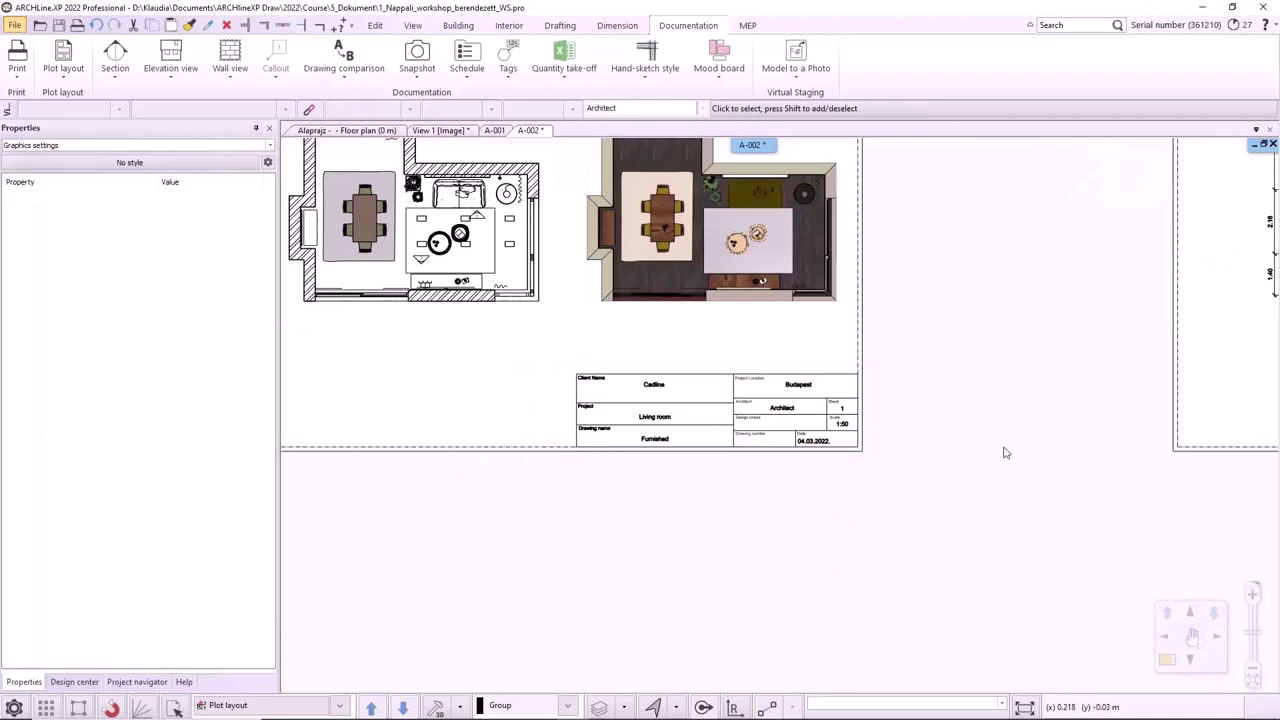
{"action": "scroll", "coordinate": [1006, 453], "scroll_direction": "down", "scroll_amount": 3}
{"action": "middle_click_drag", "start_coordinate": [1094, 449], "coordinate": [602, 449]}
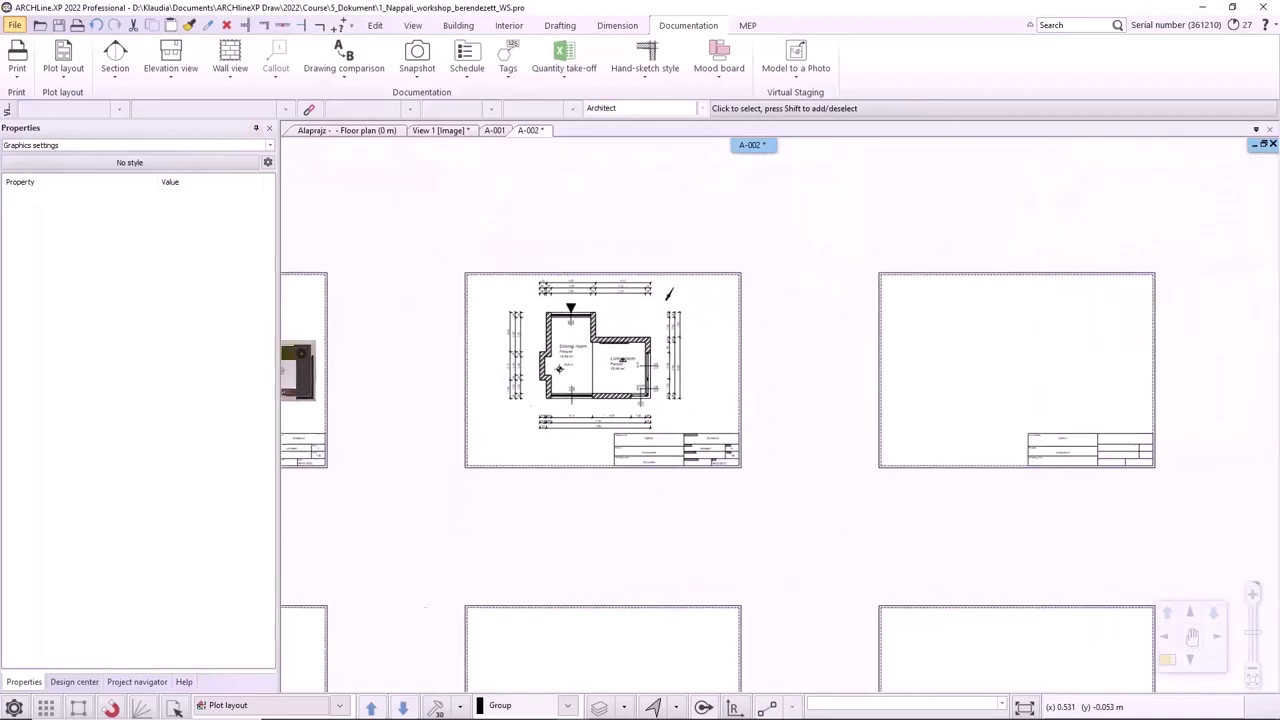
{"action": "middle_click_drag", "start_coordinate": [1076, 305], "coordinate": [1000, 310]}
{"action": "middle_click_drag", "start_coordinate": [903, 374], "coordinate": [806, 384]}
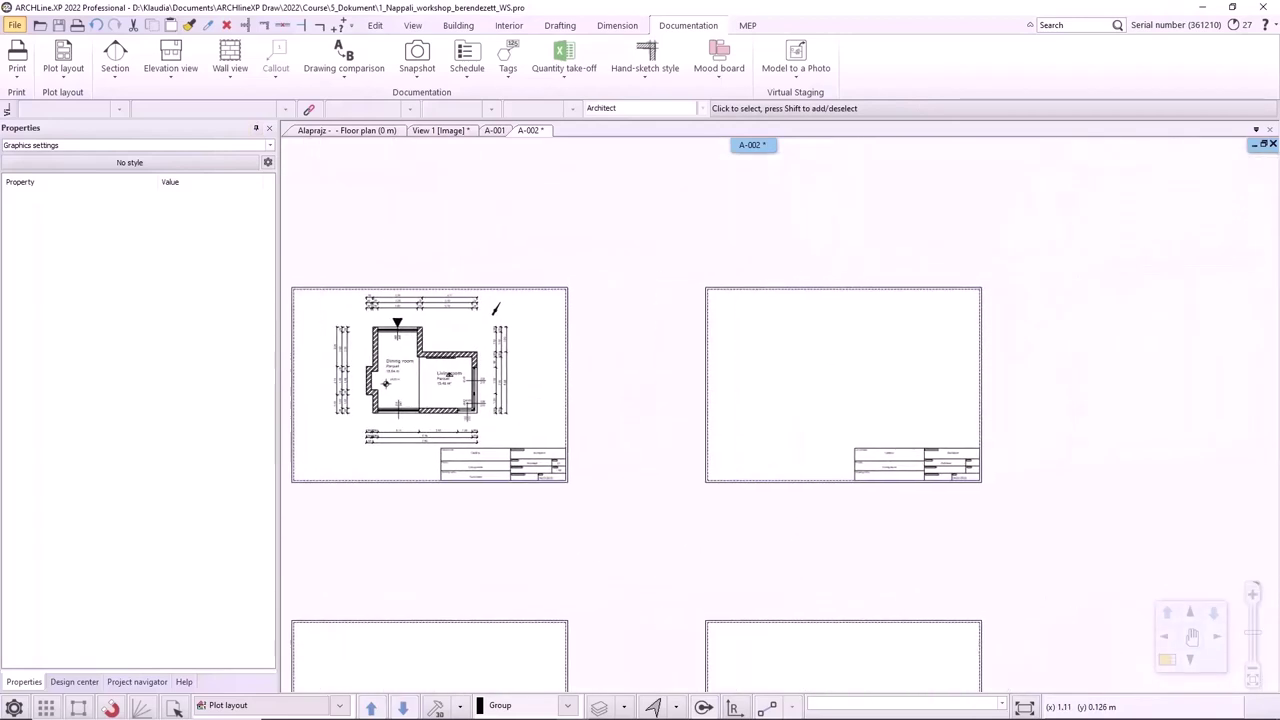
Switch to the Floor plan (0 m) drawing and show all its layers.
{"action": "left_click", "coordinate": [350, 131]}
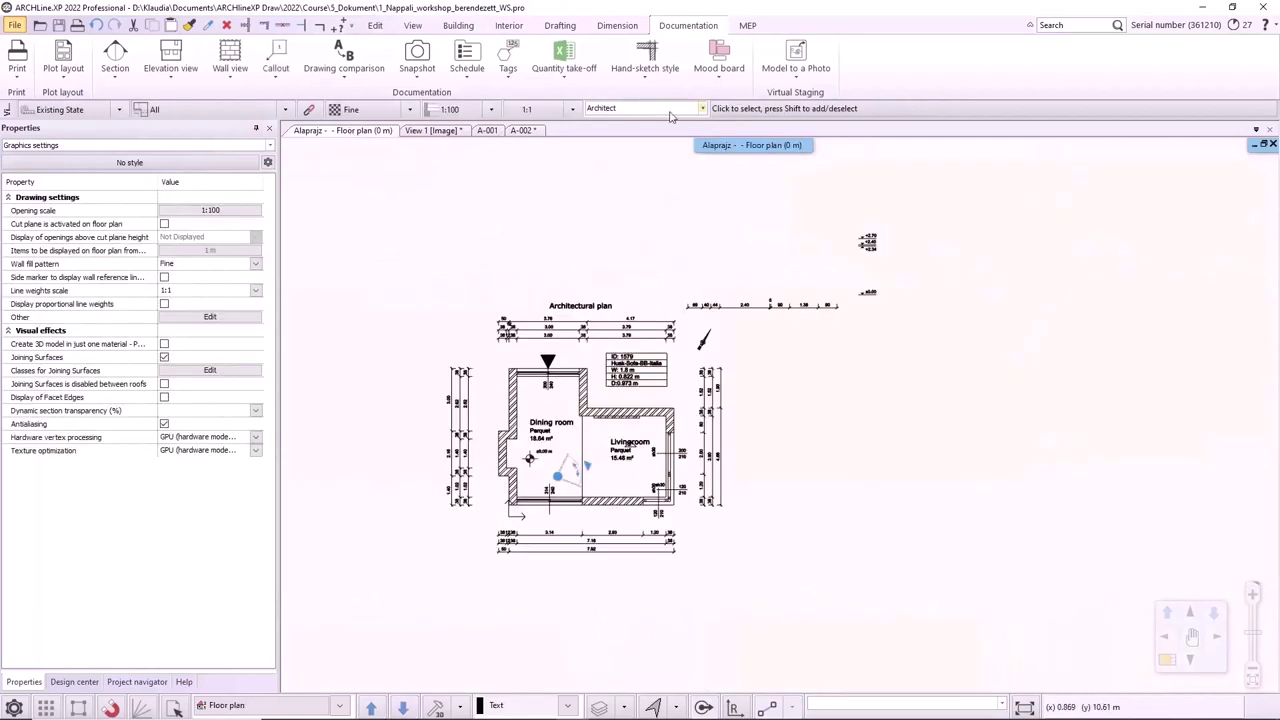
{"action": "left_click", "coordinate": [704, 109]}
{"action": "left_click", "coordinate": [612, 123]}
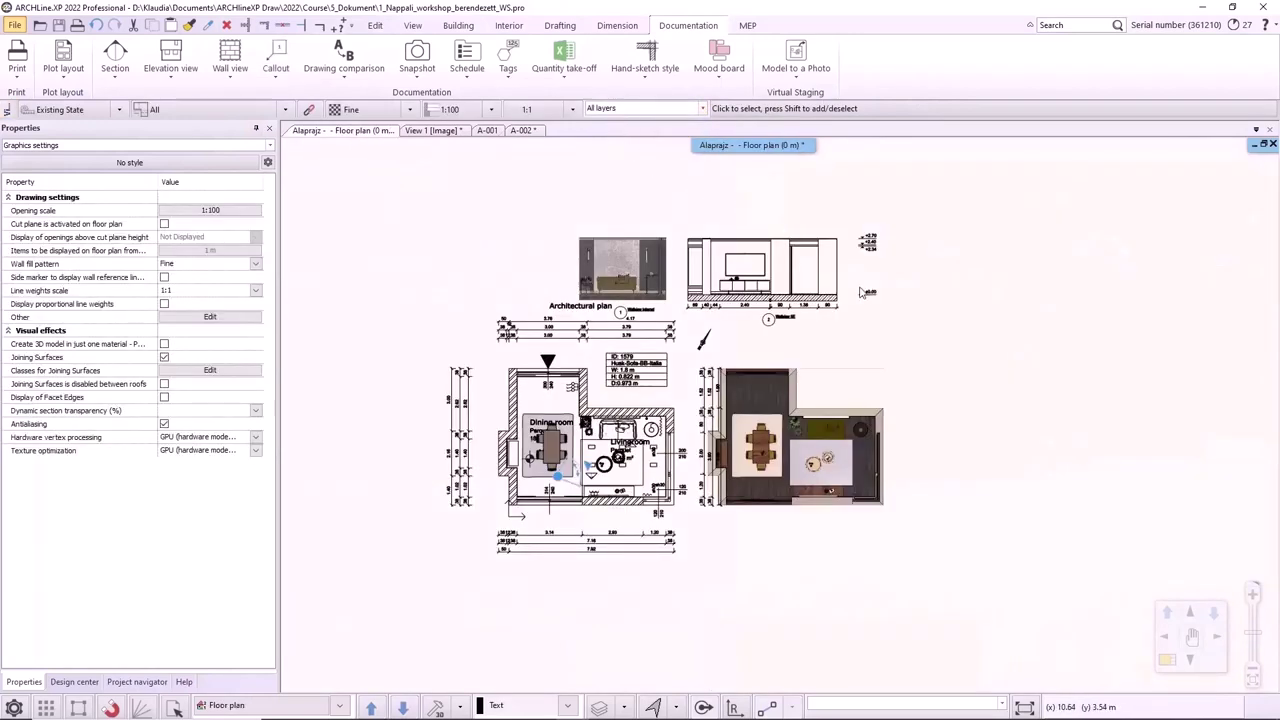
Select the elevation drawings and images above the plan and move them about 2 m higher.
{"action": "scroll", "coordinate": [900, 320], "scroll_direction": "up", "scroll_amount": 1}
{"action": "left_click", "coordinate": [908, 338]}
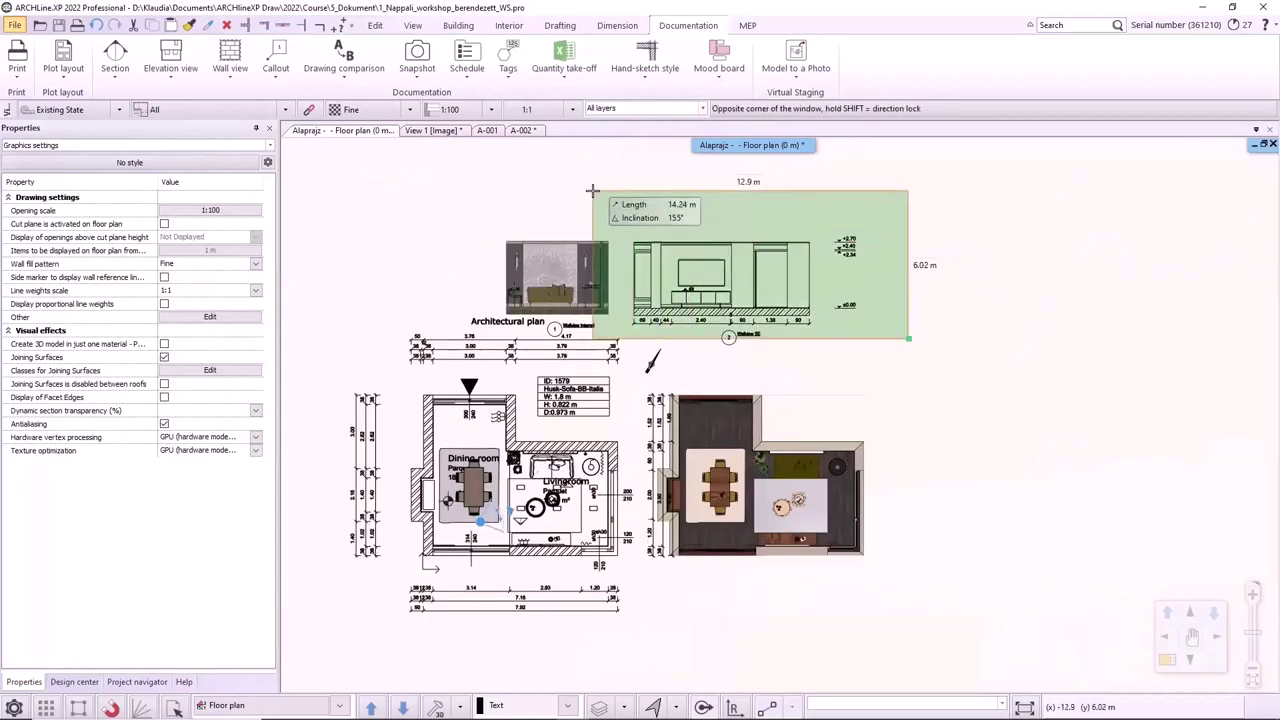
{"action": "left_click", "coordinate": [588, 176]}
{"action": "key", "text": "Escape"}
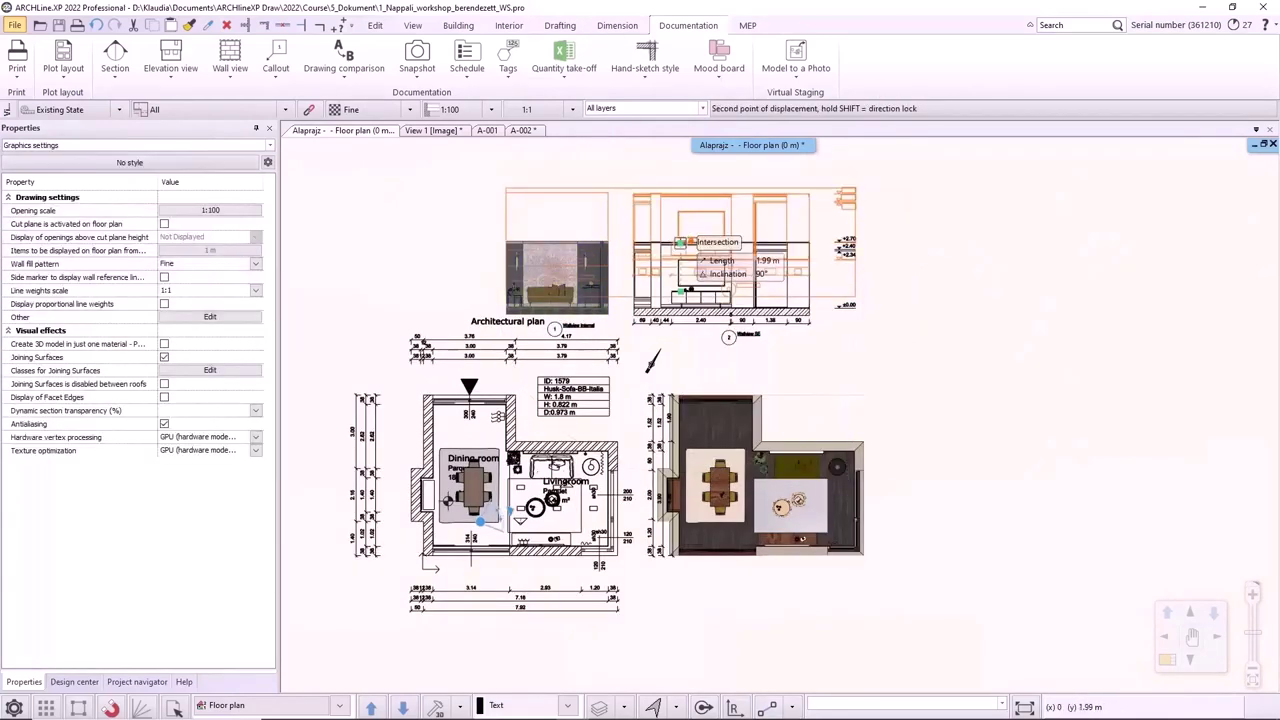
{"action": "middle_click_drag", "start_coordinate": [625, 249], "coordinate": [625, 297]}
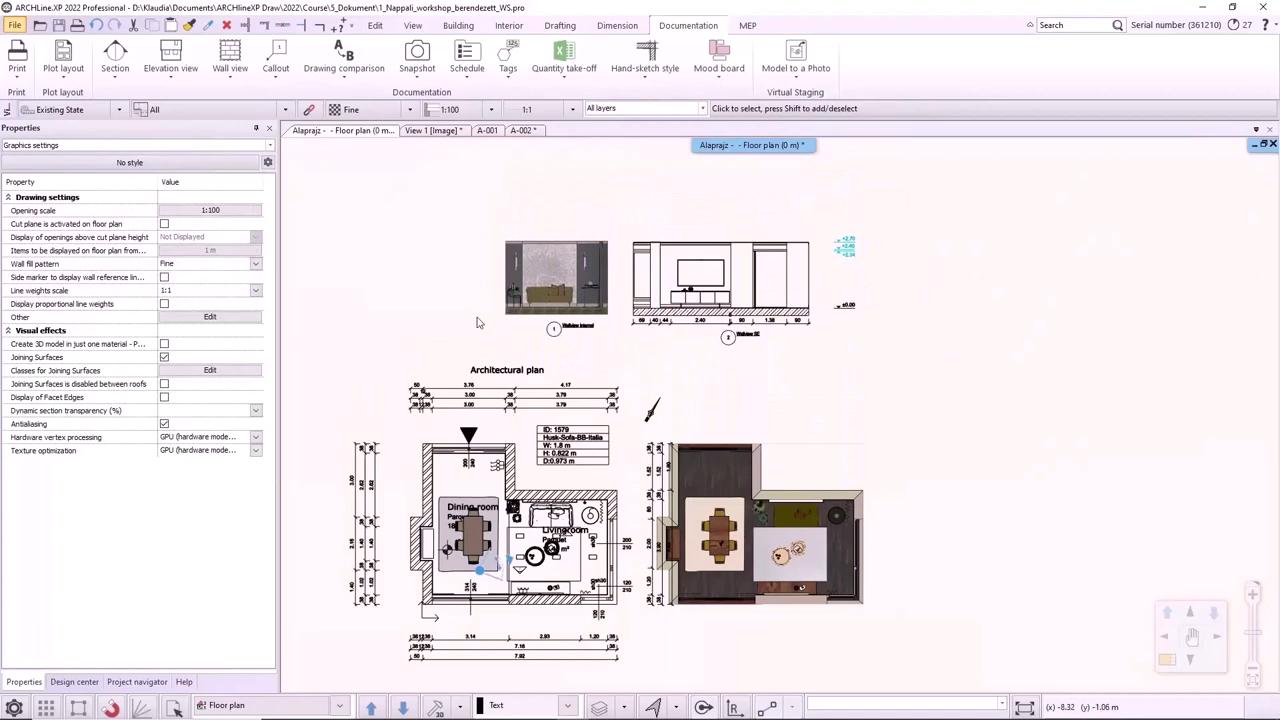
Copy both wall views to the plot layout by rectangle, set their reference point, and go to sheet A-002.
{"action": "left_click", "coordinate": [58, 86]}
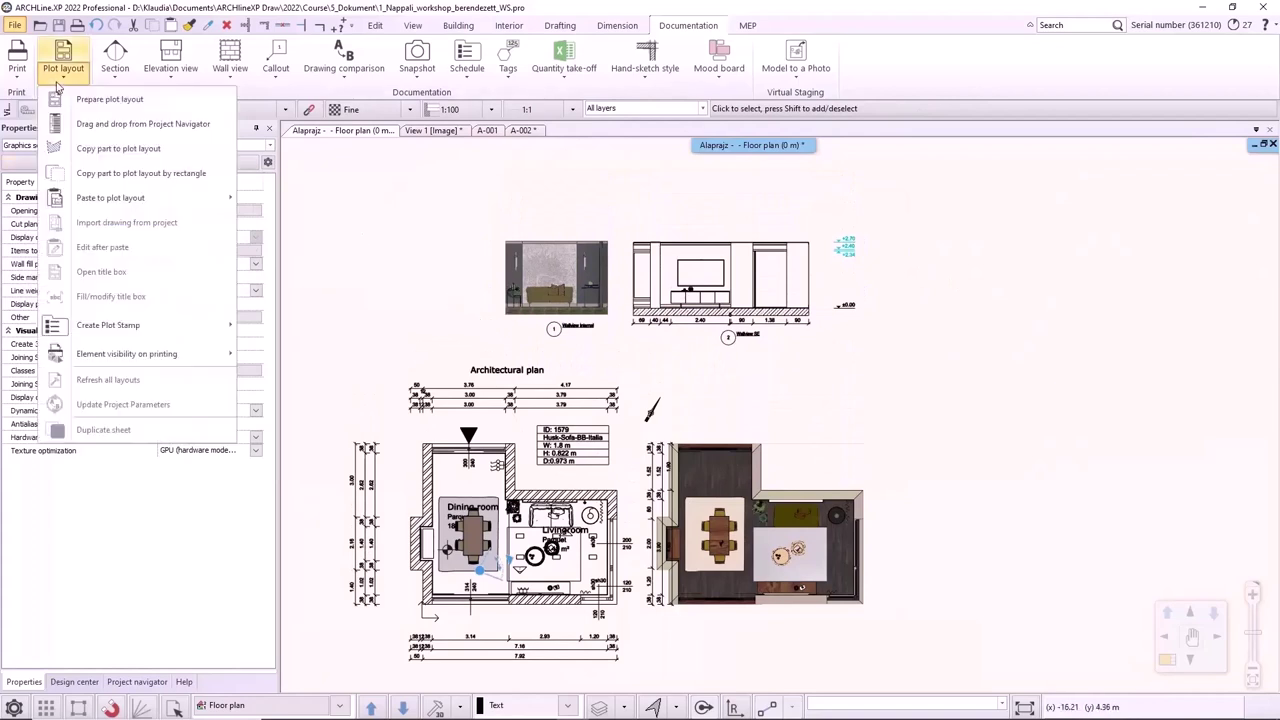
{"action": "left_click", "coordinate": [142, 174]}
{"action": "left_click", "coordinate": [822, 449]}
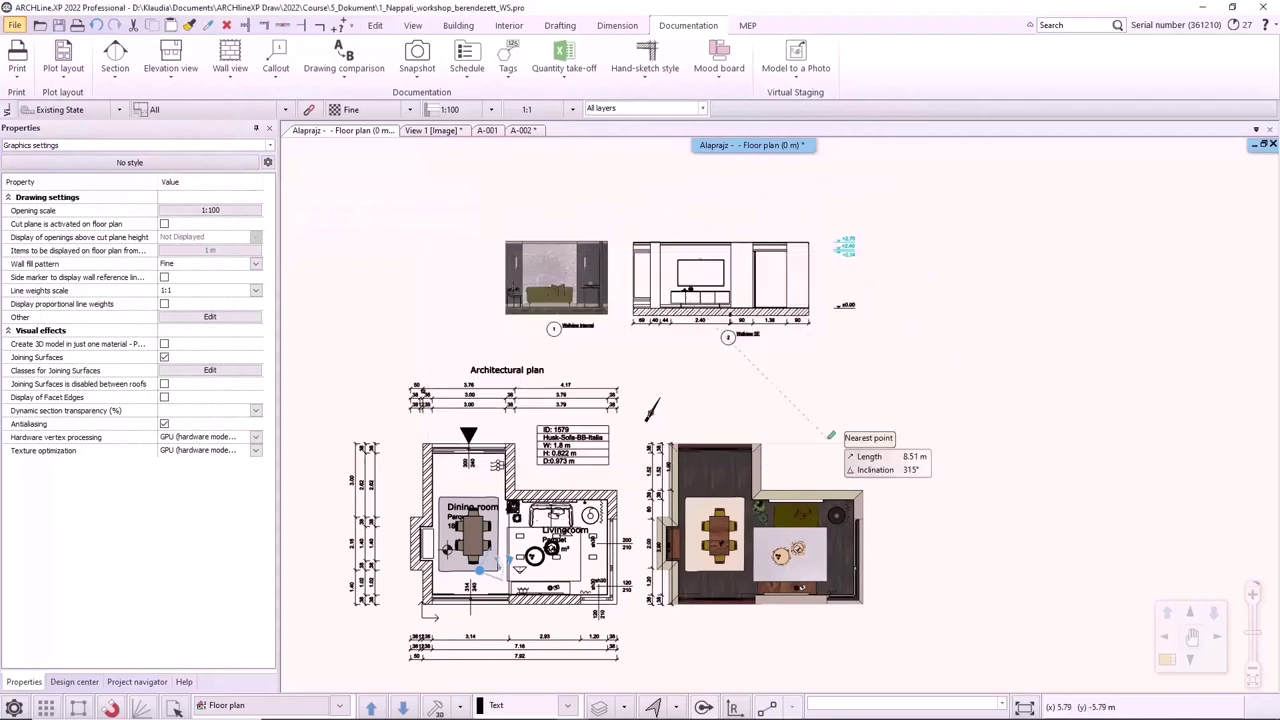
{"action": "left_click", "coordinate": [482, 216]}
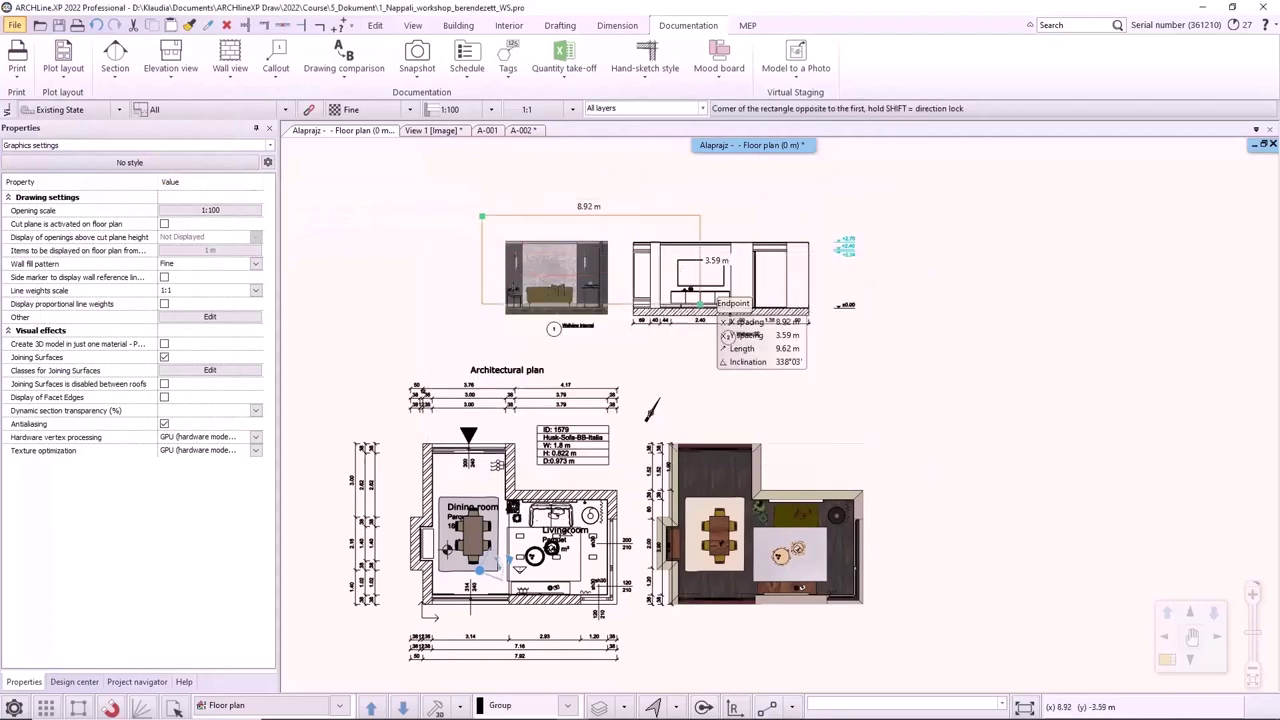
{"action": "left_click", "coordinate": [882, 347]}
{"action": "left_click", "coordinate": [882, 347]}
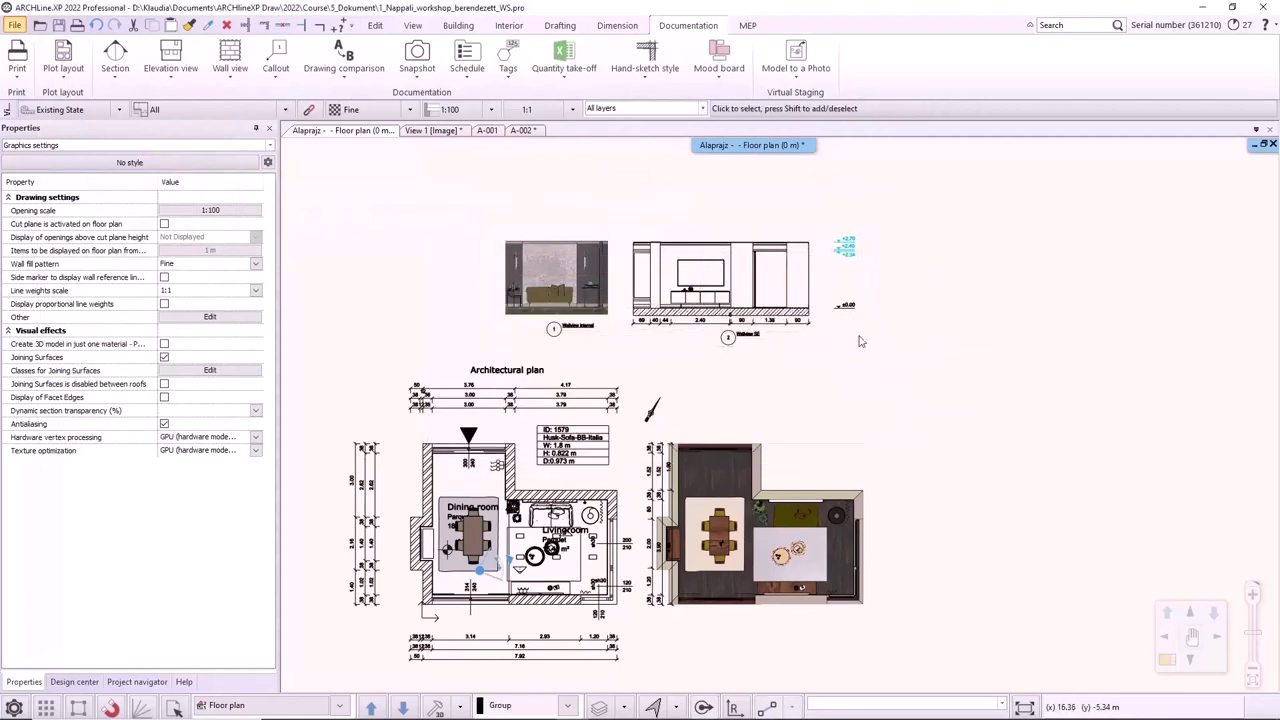
{"action": "left_click", "coordinate": [523, 130]}
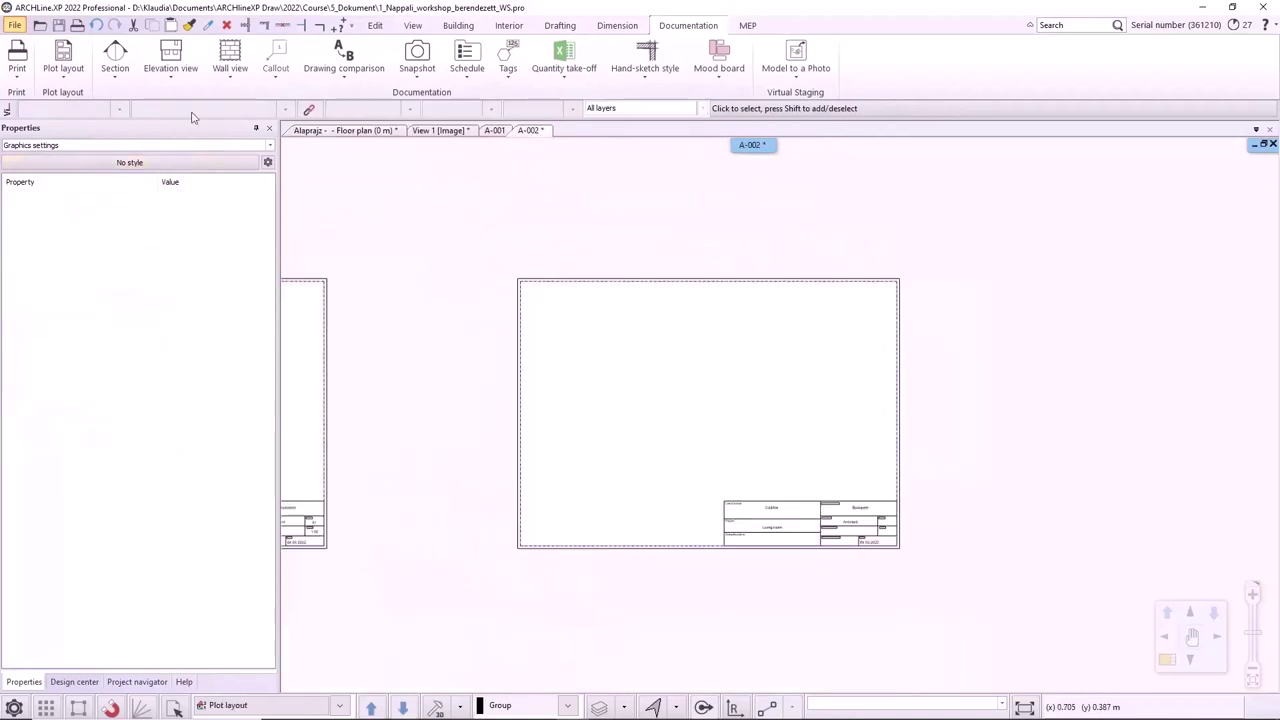
Paste the copied wall views onto the A-002 sheet at 1:25 scale.
{"action": "left_click", "coordinate": [64, 76]}
{"action": "left_click", "coordinate": [147, 198]}
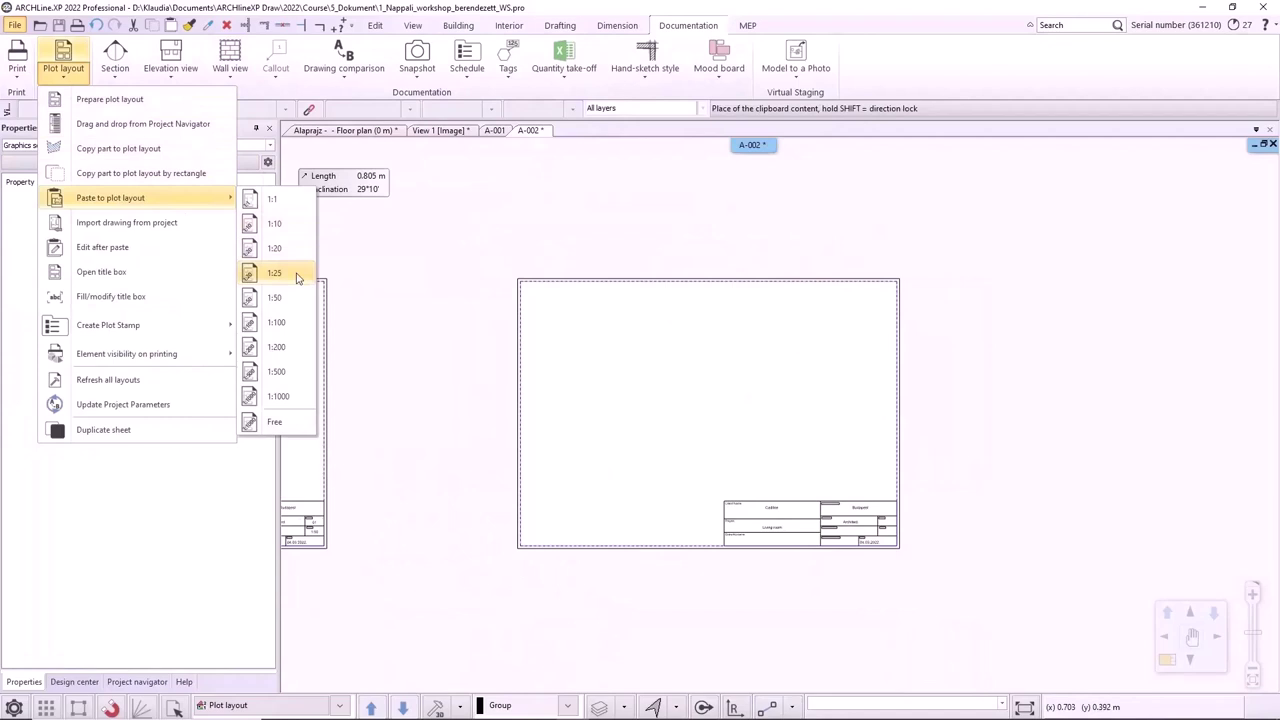
{"action": "left_click", "coordinate": [274, 273]}
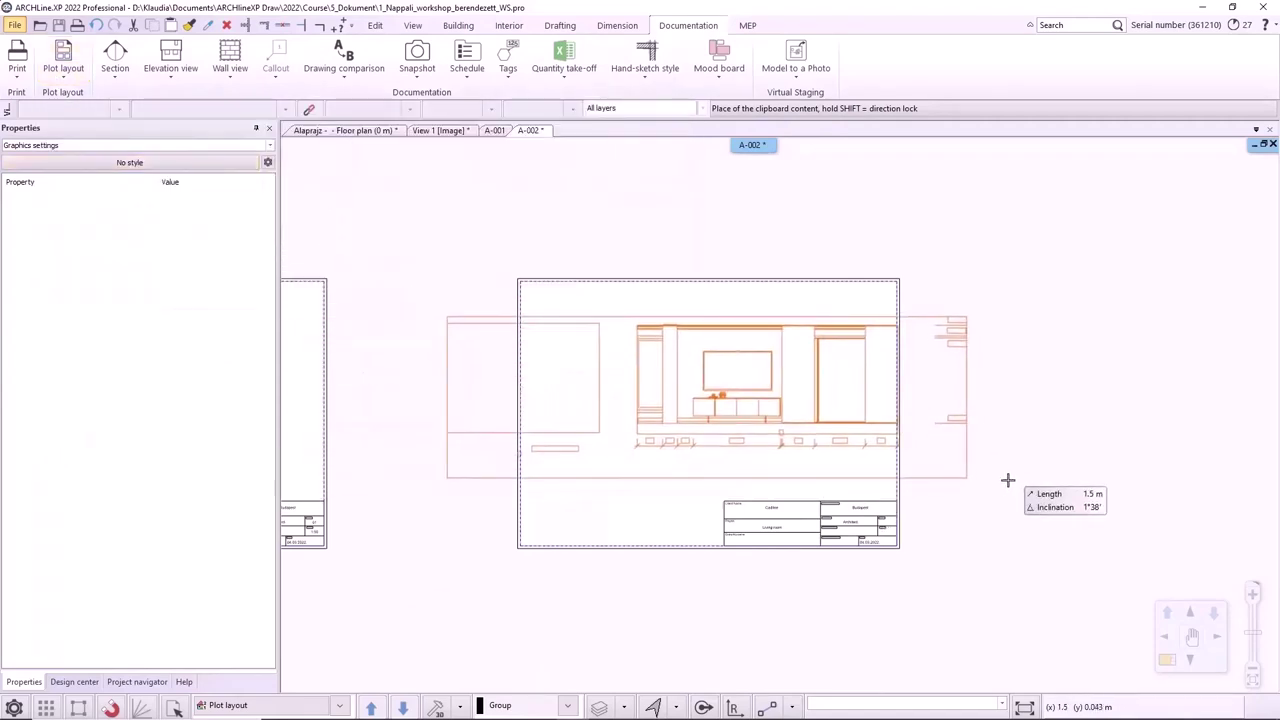
{"action": "left_click", "coordinate": [1002, 482]}
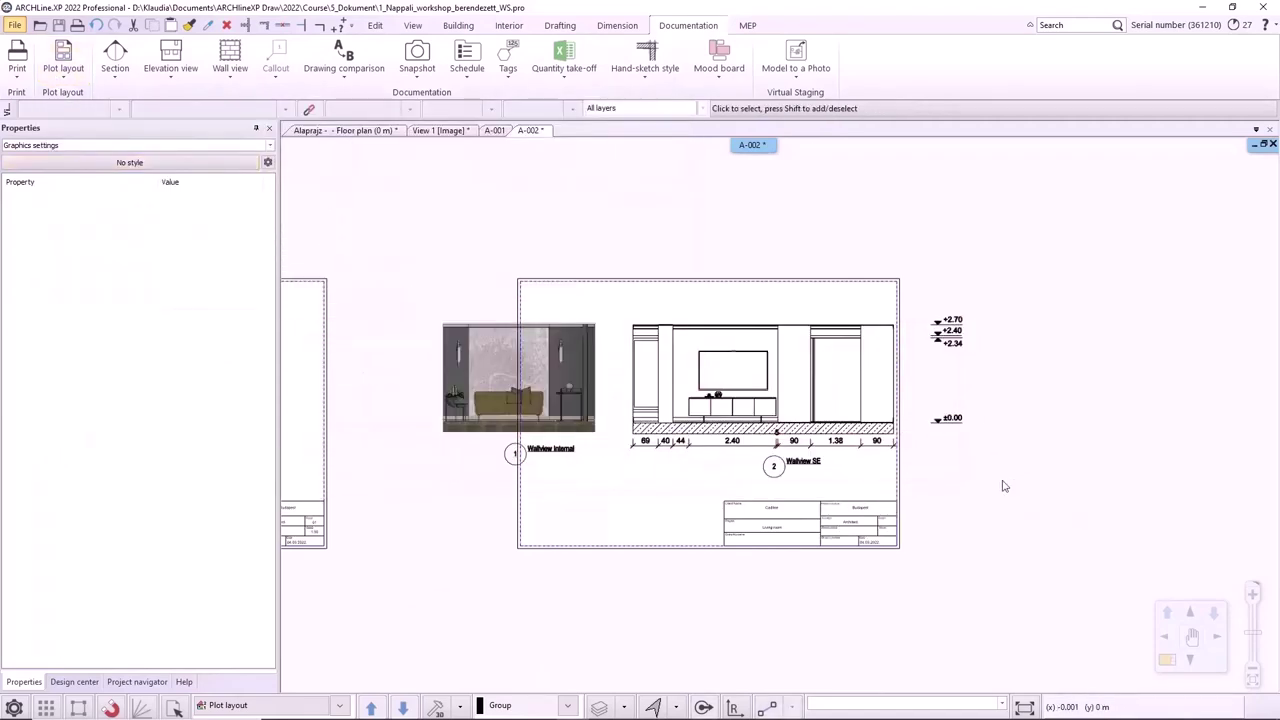
Change the placed views group's drawing scale to 1:50.
{"action": "left_click", "coordinate": [766, 441]}
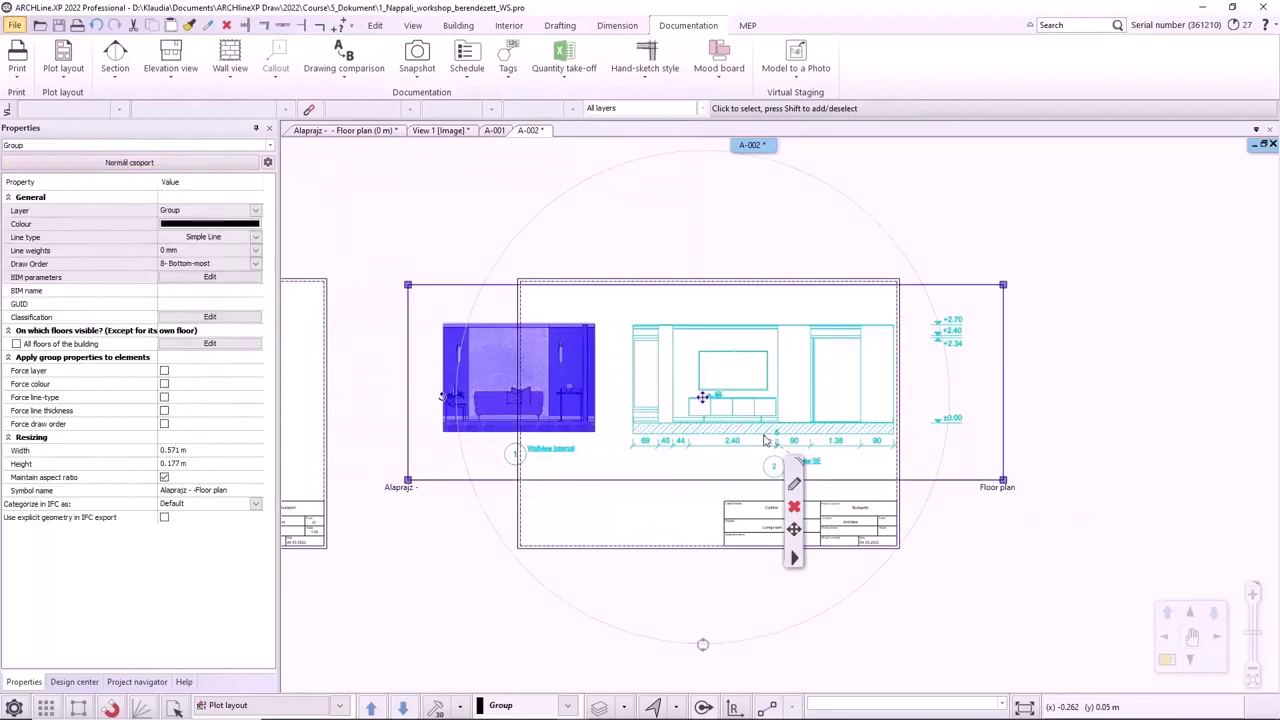
{"action": "left_click", "coordinate": [802, 487]}
{"action": "left_click", "coordinate": [801, 347]}
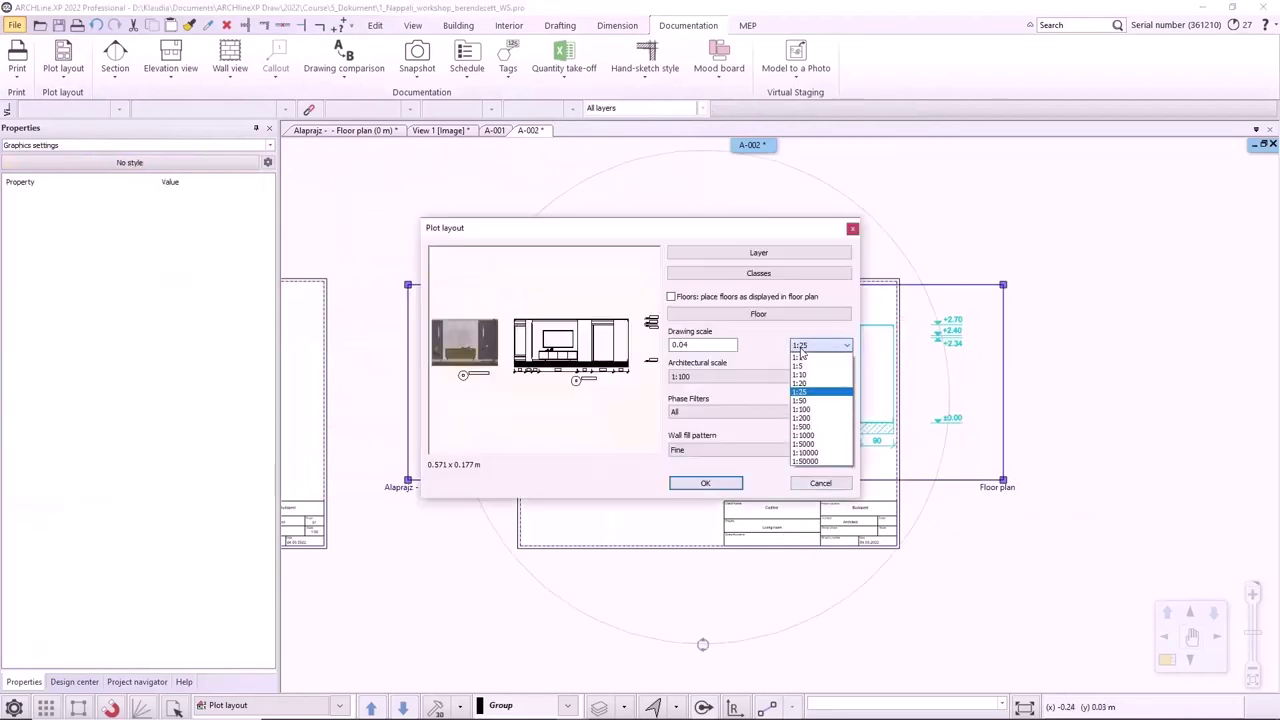
{"action": "left_click", "coordinate": [802, 400]}
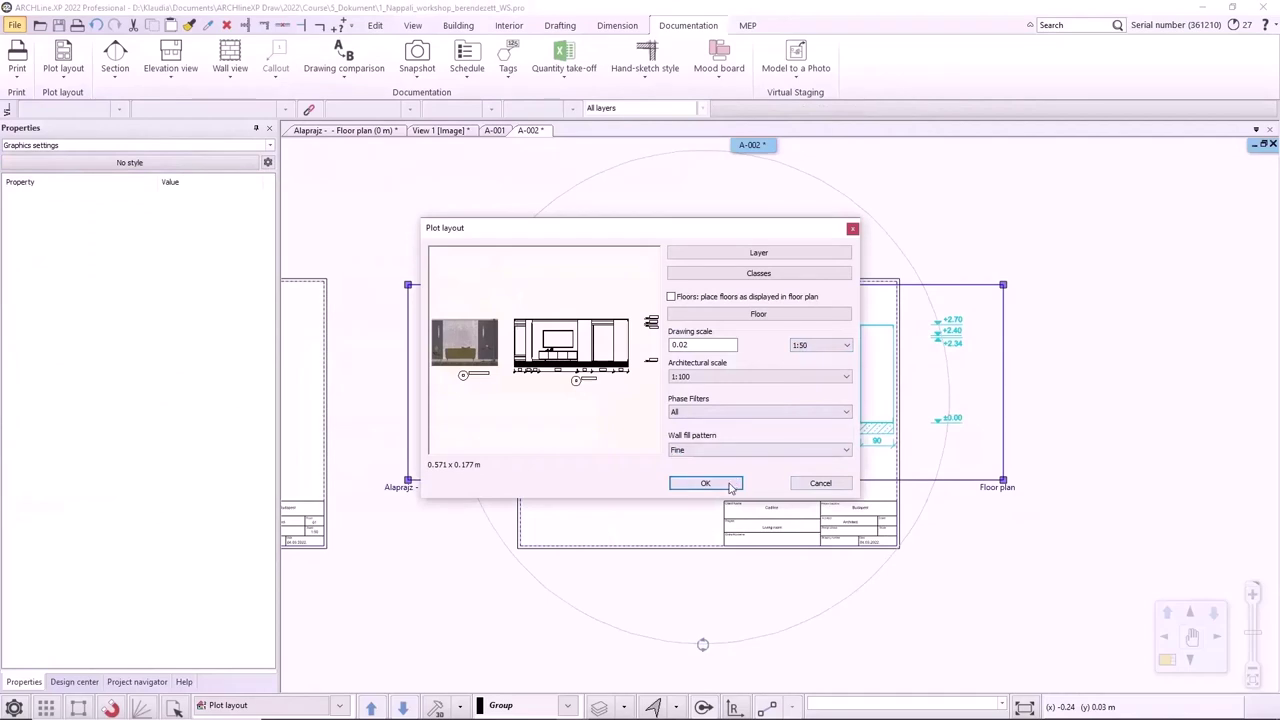
{"action": "left_click", "coordinate": [731, 487]}
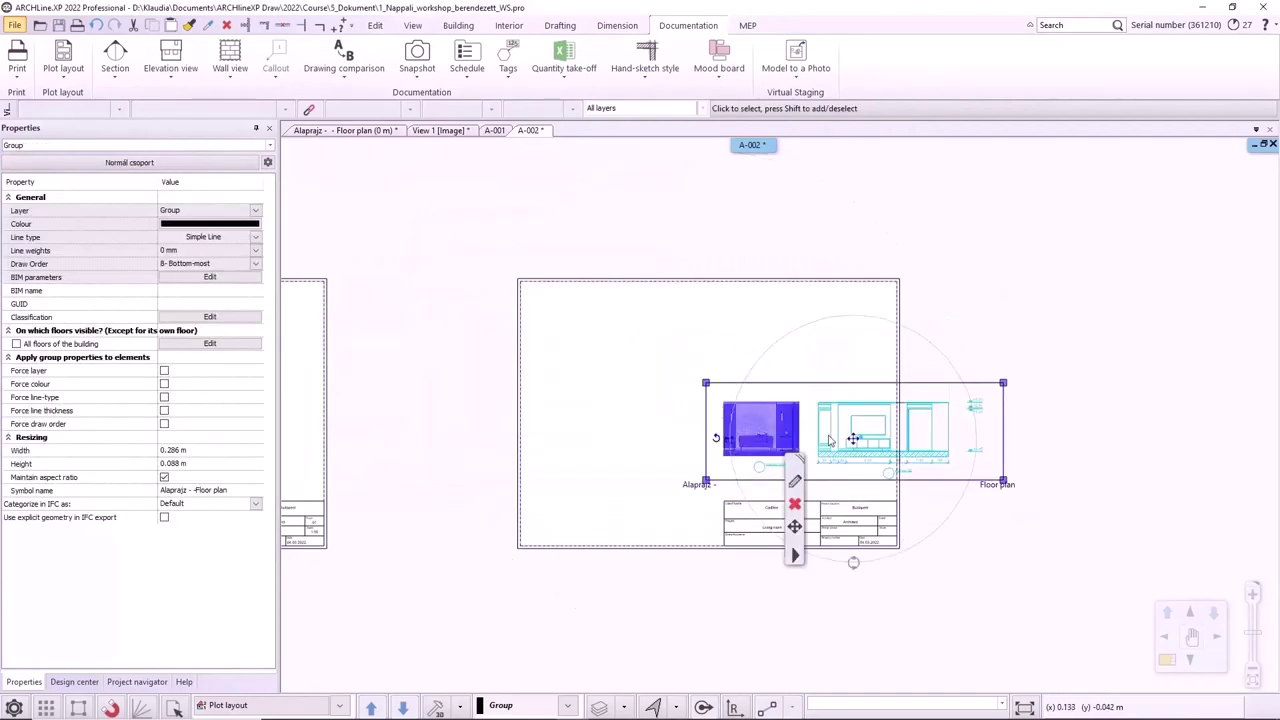
Move the wall views group to sit above the title block.
{"action": "right_click", "coordinate": [853, 443]}
{"action": "left_click", "coordinate": [880, 446]}
{"action": "left_click", "coordinate": [740, 408]}
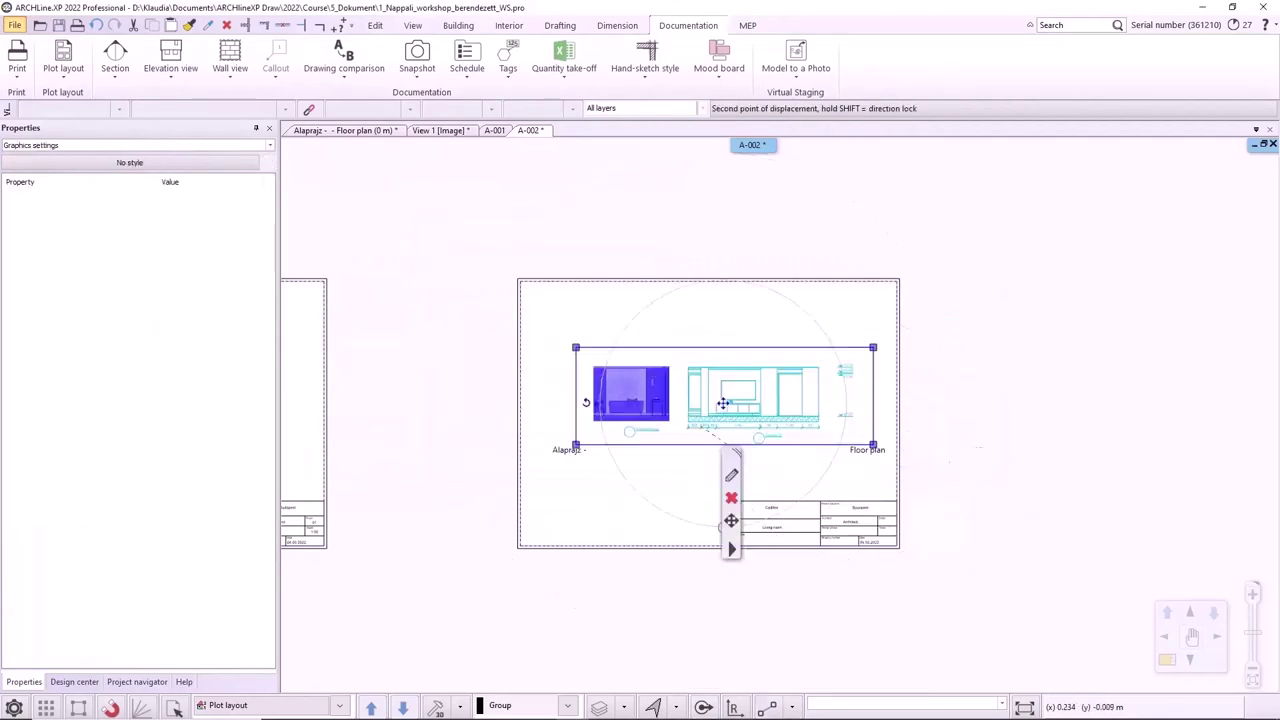
{"action": "left_click", "coordinate": [963, 395]}
{"action": "left_click", "coordinate": [963, 395]}
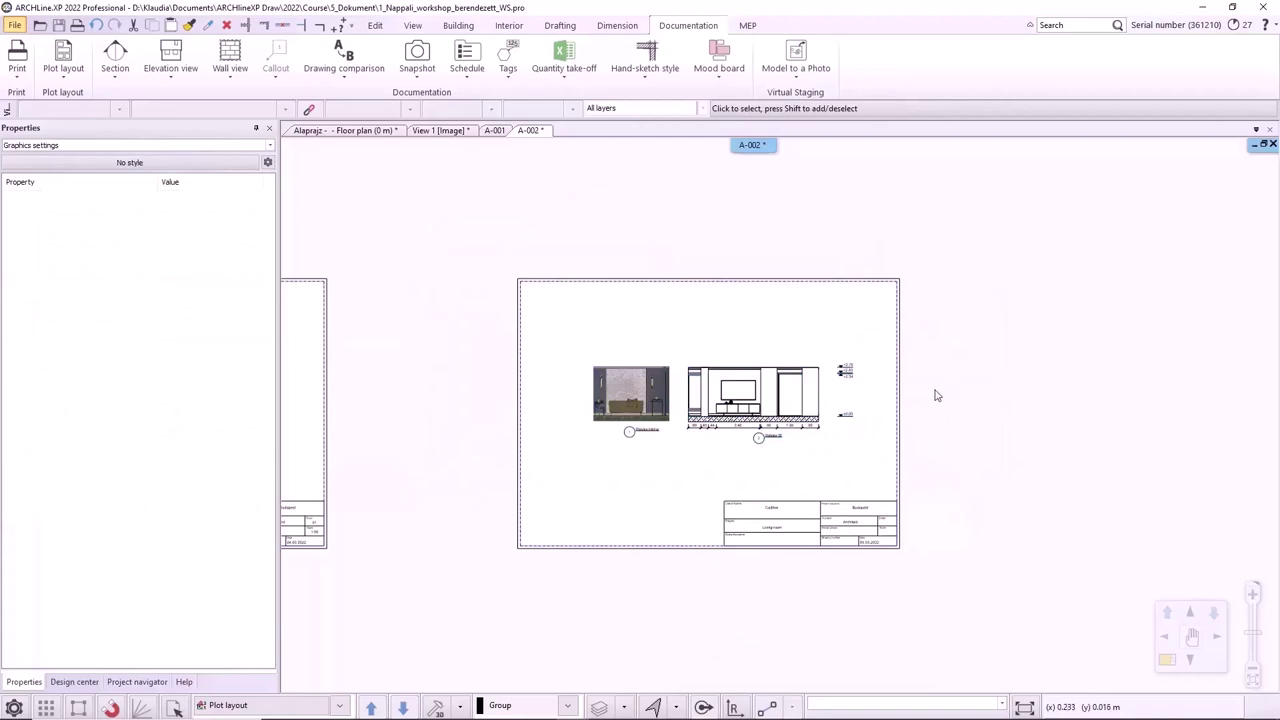
{"action": "scroll", "coordinate": [506, 395], "scroll_direction": "down", "scroll_amount": 2}
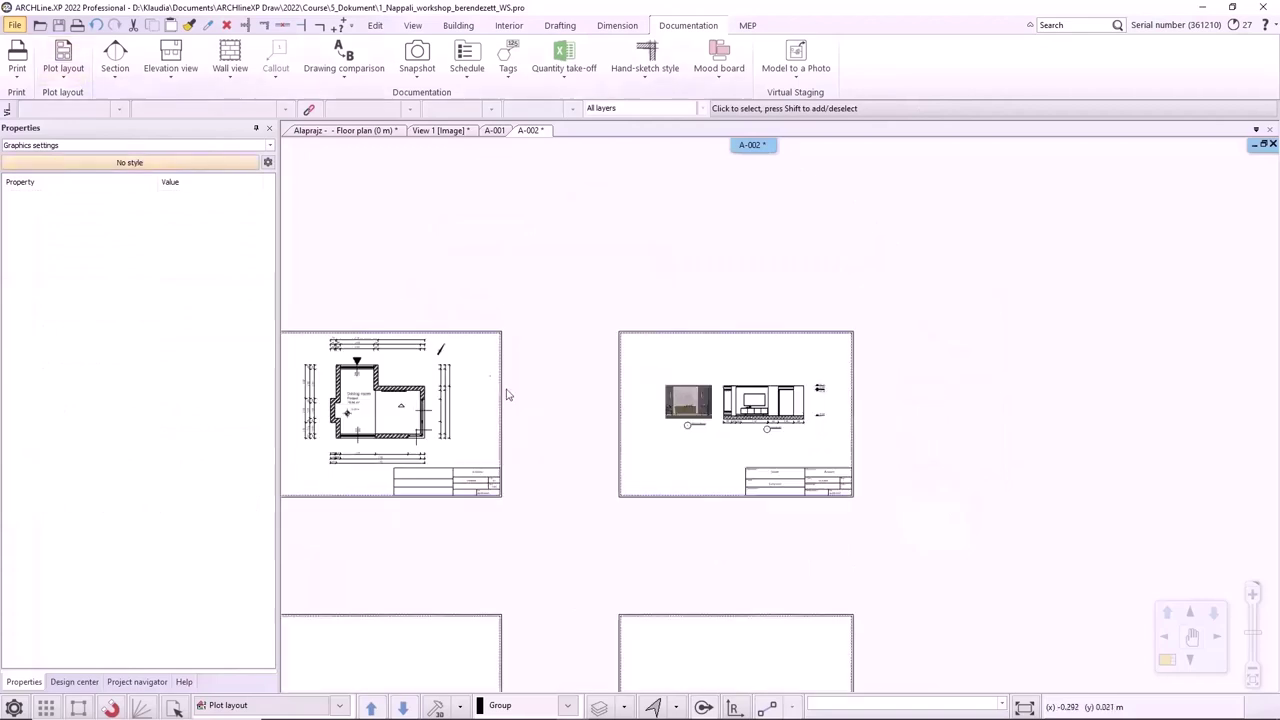
{"action": "scroll", "coordinate": [506, 395], "scroll_direction": "down", "scroll_amount": 2}
{"action": "left_click", "coordinate": [63, 74]}
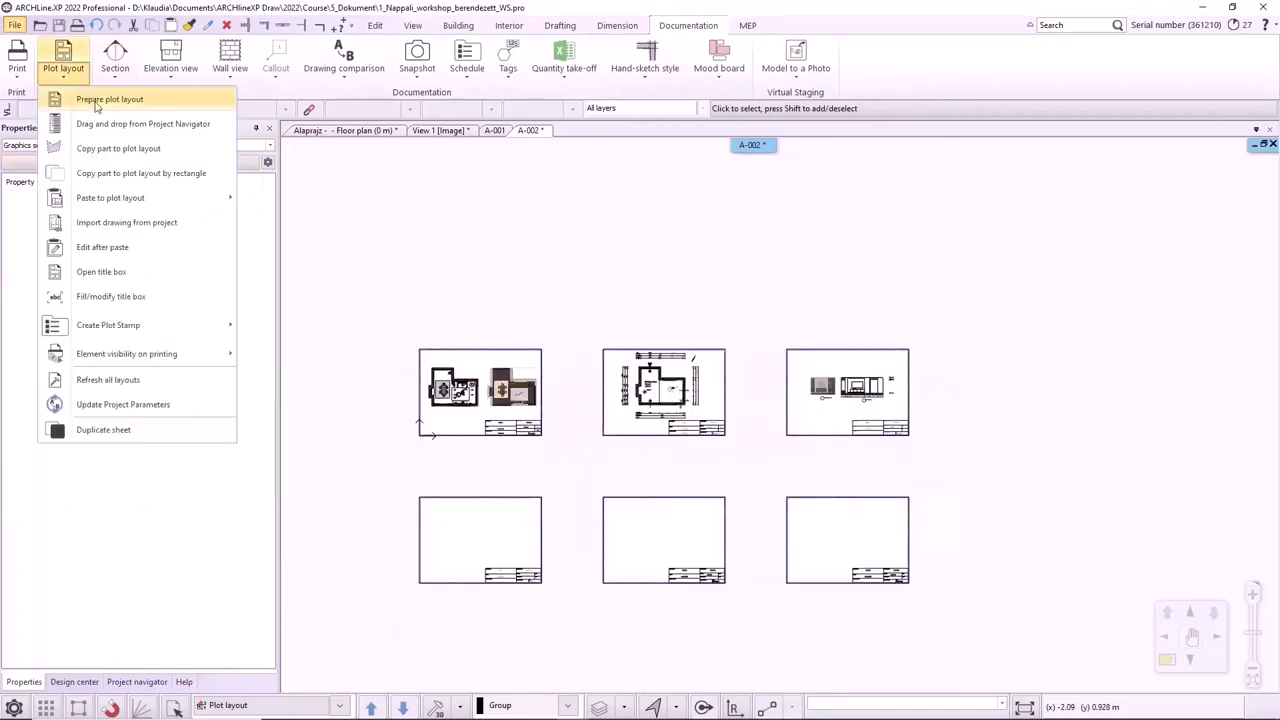
{"action": "left_click", "coordinate": [102, 100]}
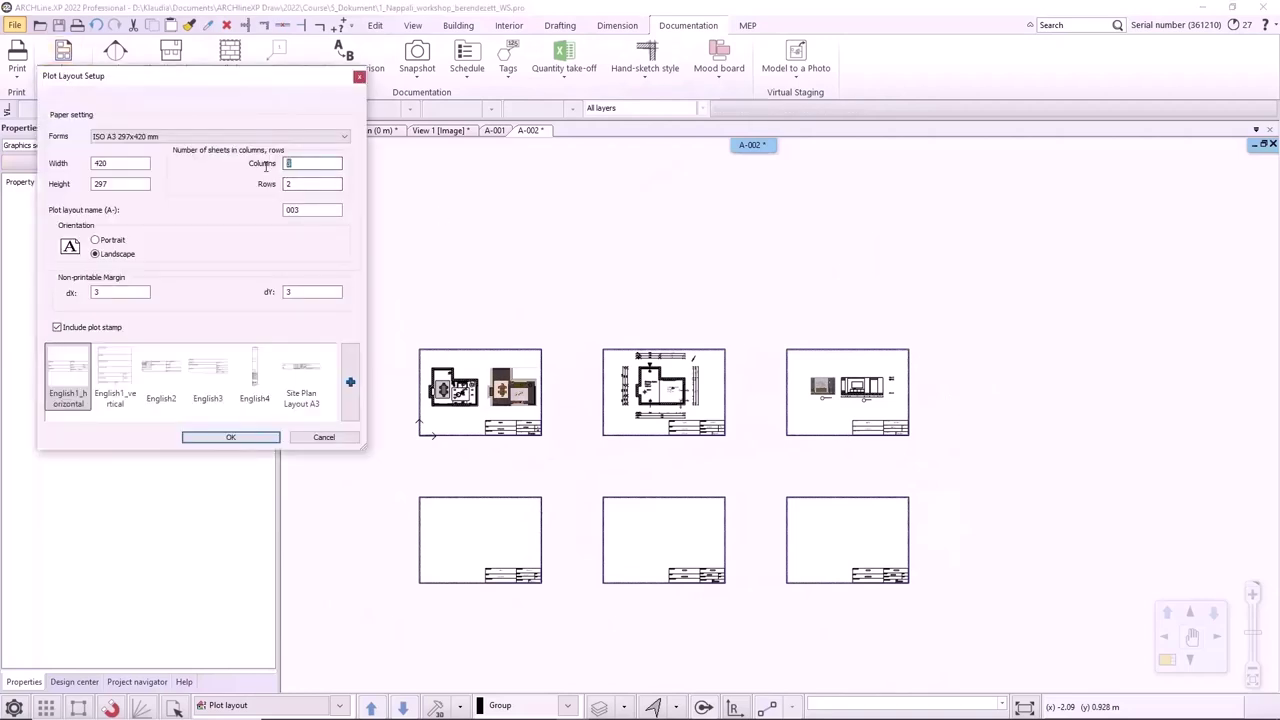
{"action": "left_click", "coordinate": [309, 182]}
{"action": "left_click", "coordinate": [208, 438]}
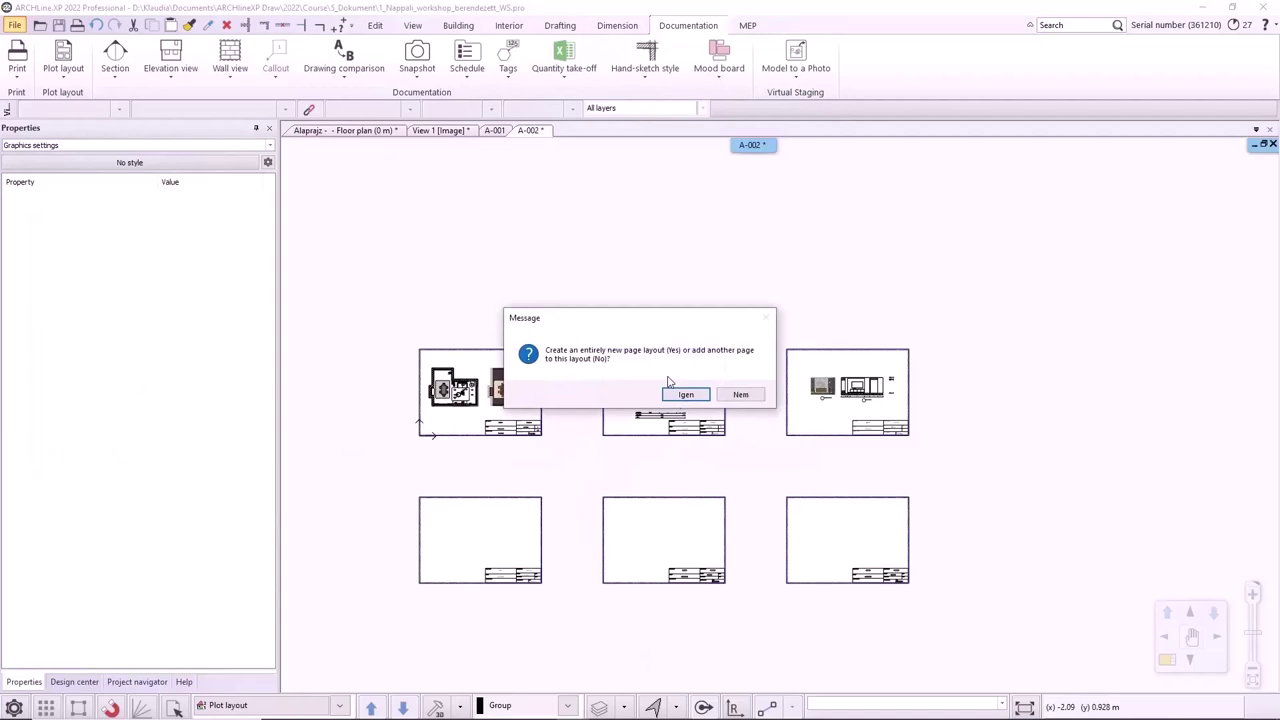
{"action": "left_click", "coordinate": [740, 395]}
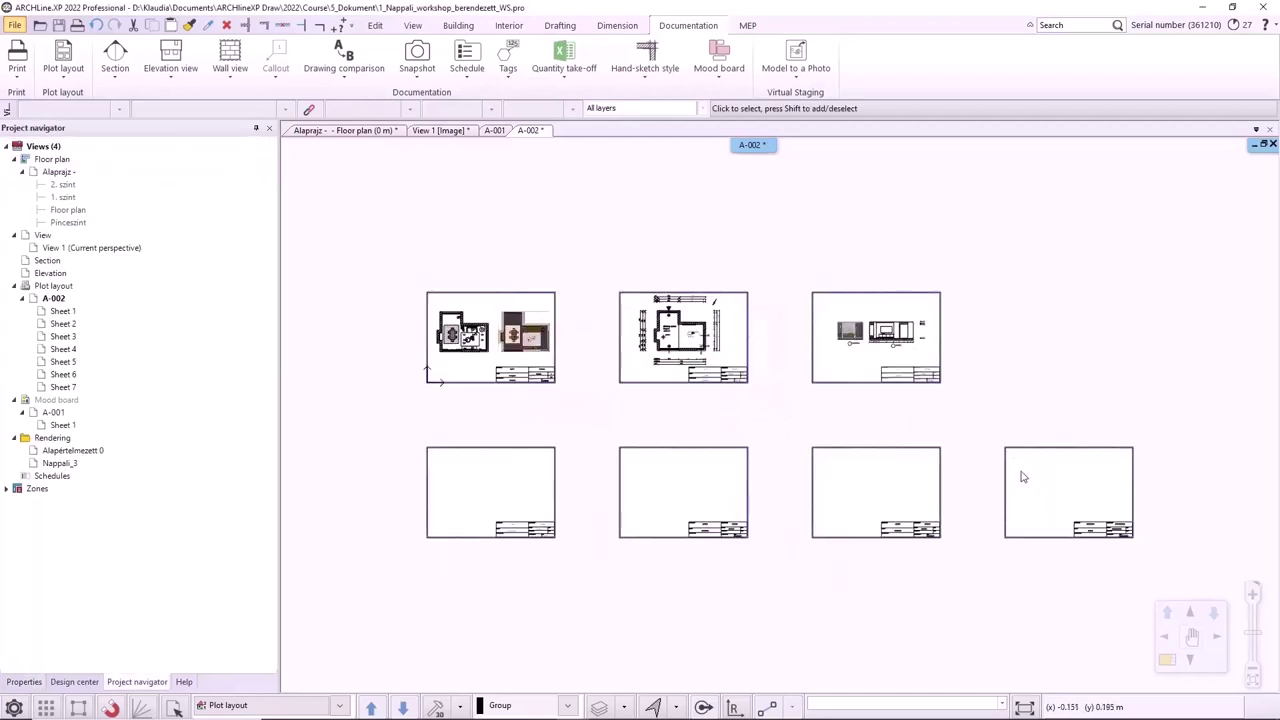
{"action": "left_click", "coordinate": [1176, 426]}
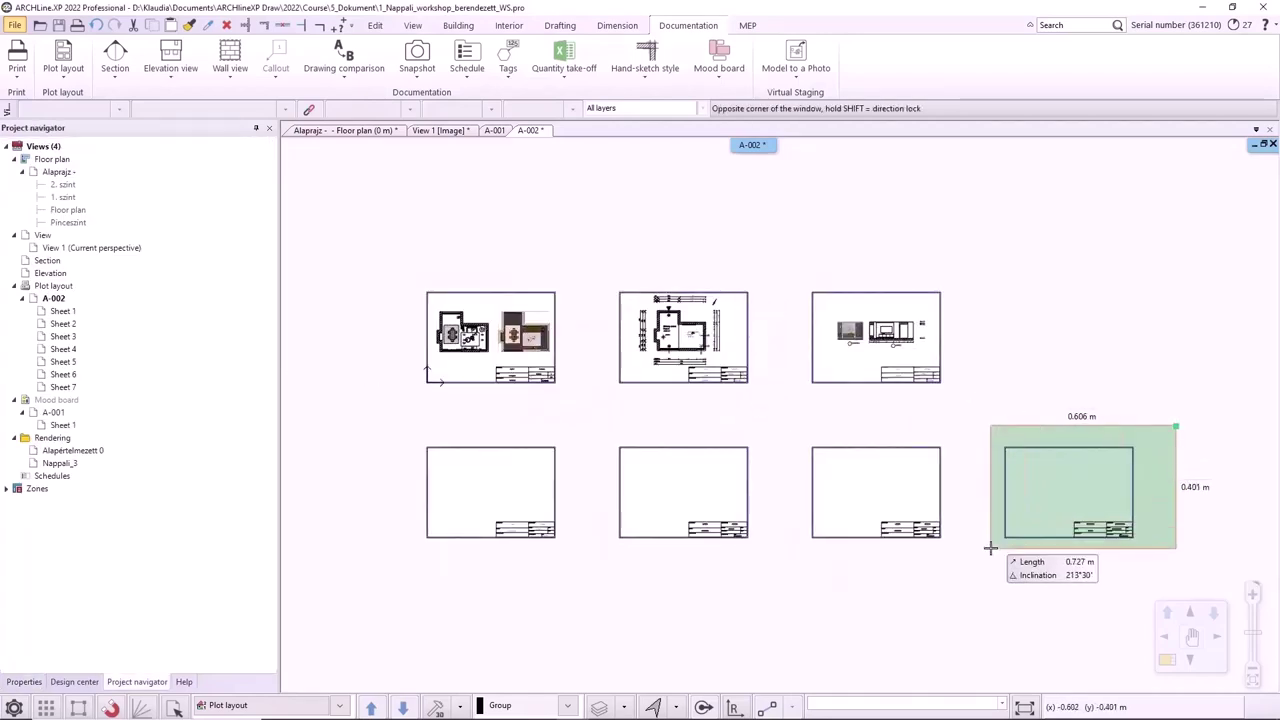
{"action": "left_click", "coordinate": [990, 547]}
{"action": "left_click", "coordinate": [1068, 489]}
{"action": "left_click", "coordinate": [490, 611]}
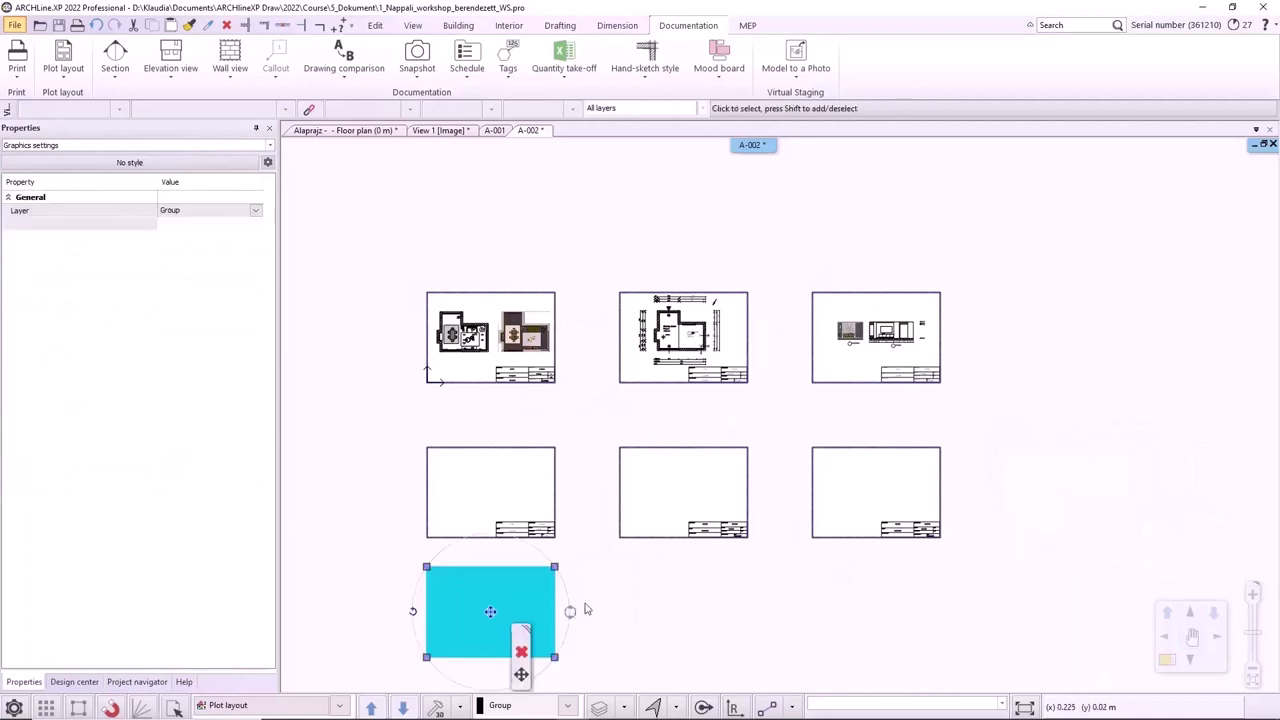
{"action": "key", "text": "Escape"}
{"action": "left_click", "coordinate": [590, 600]}
{"action": "left_click", "coordinate": [415, 650]}
{"action": "key", "text": "Delete"}
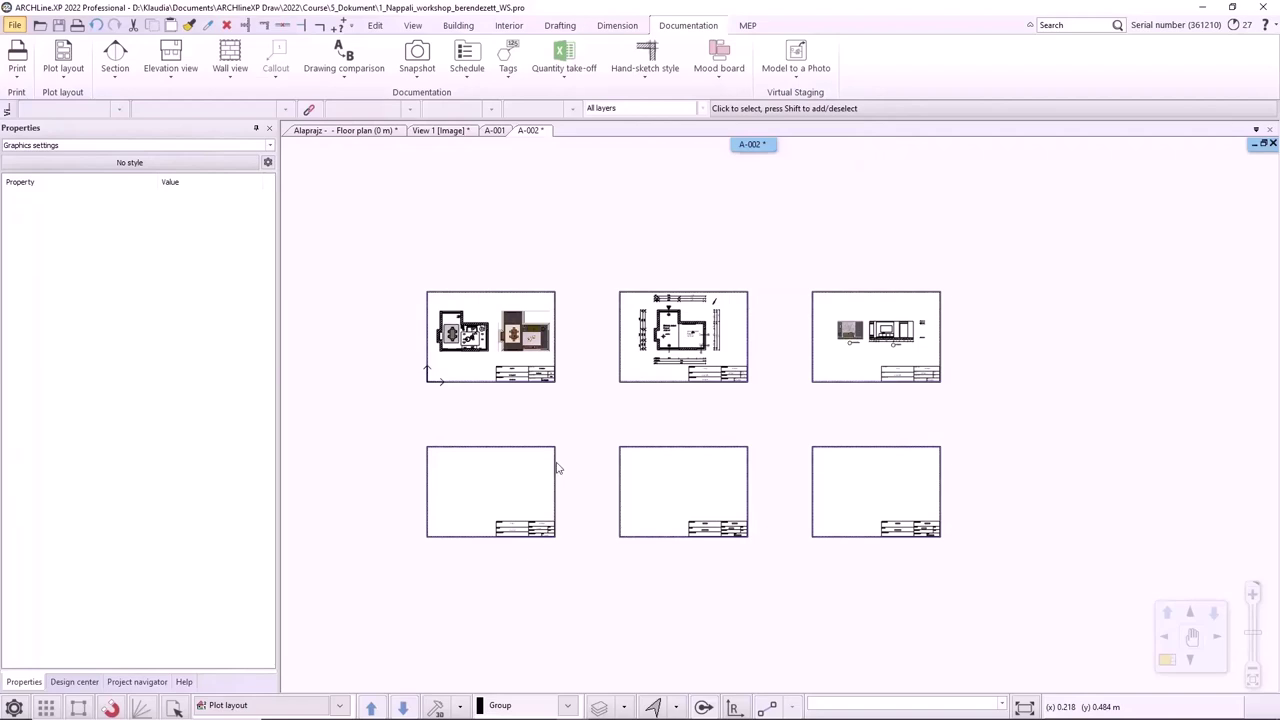
Add plot layout A-002 to the print queue, showing its ISO A3 landscape 1:1 PDF settings.
{"action": "left_click", "coordinate": [17, 60]}
{"action": "left_click", "coordinate": [55, 168]}
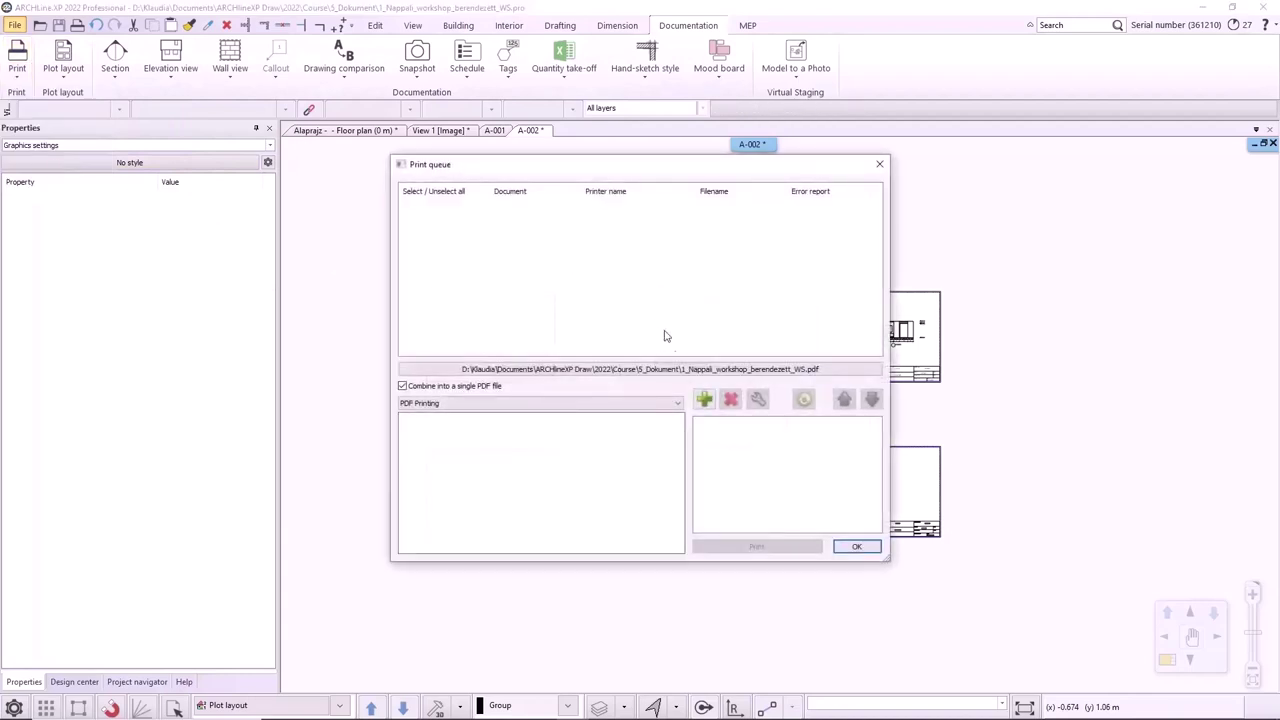
{"action": "left_click", "coordinate": [705, 400]}
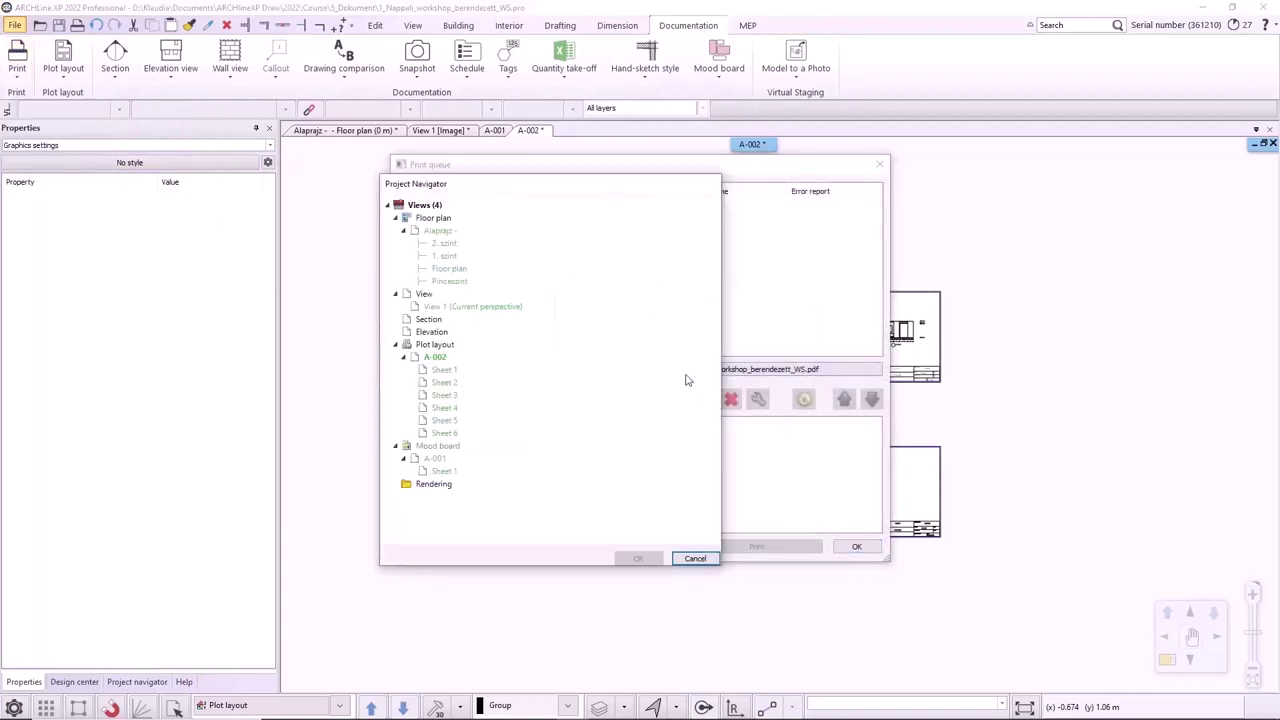
{"action": "double_click", "coordinate": [440, 360]}
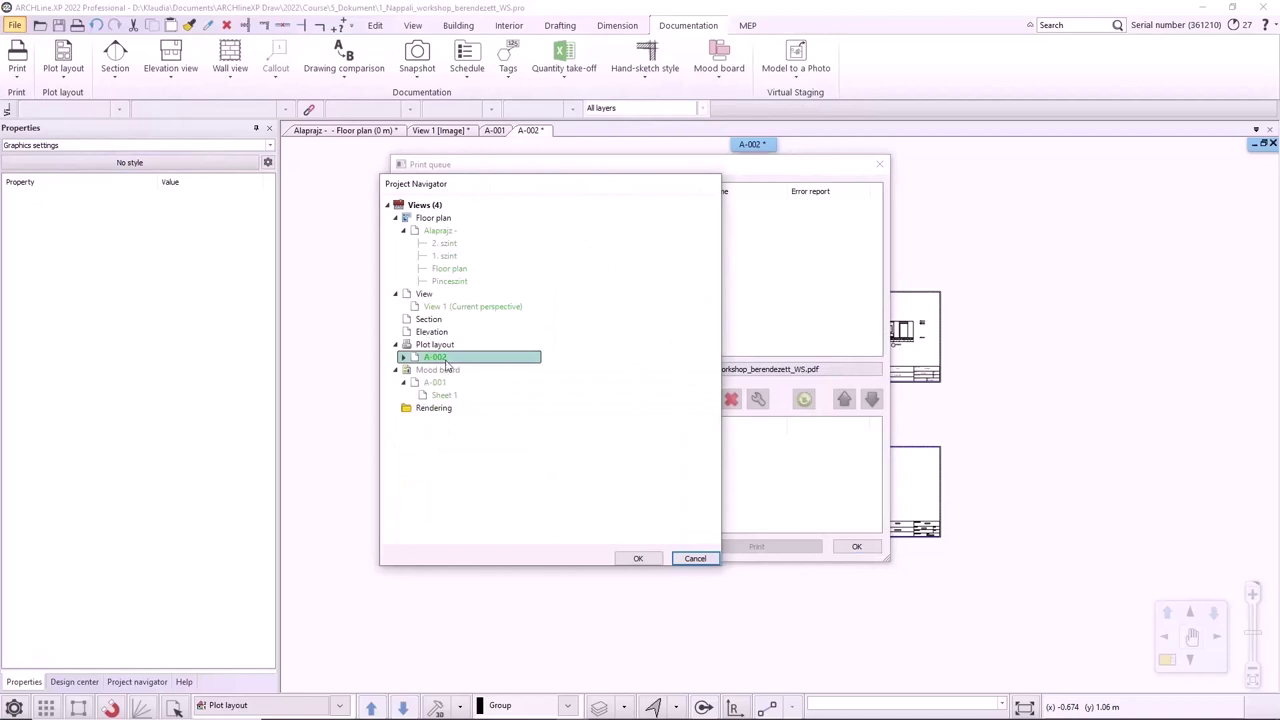
{"action": "left_click", "coordinate": [640, 559]}
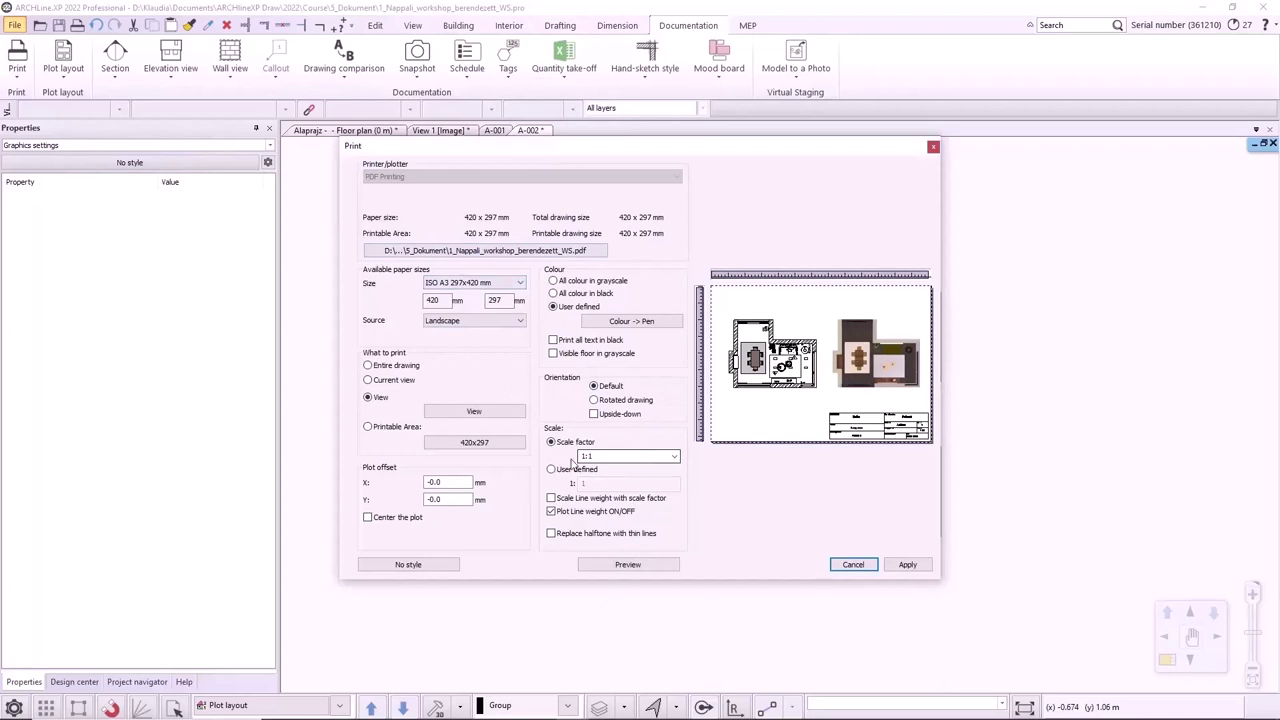
Center the plot, set the PDF output file to Livingroom.pdf, and apply to all sheets.
{"action": "left_click", "coordinate": [368, 517]}
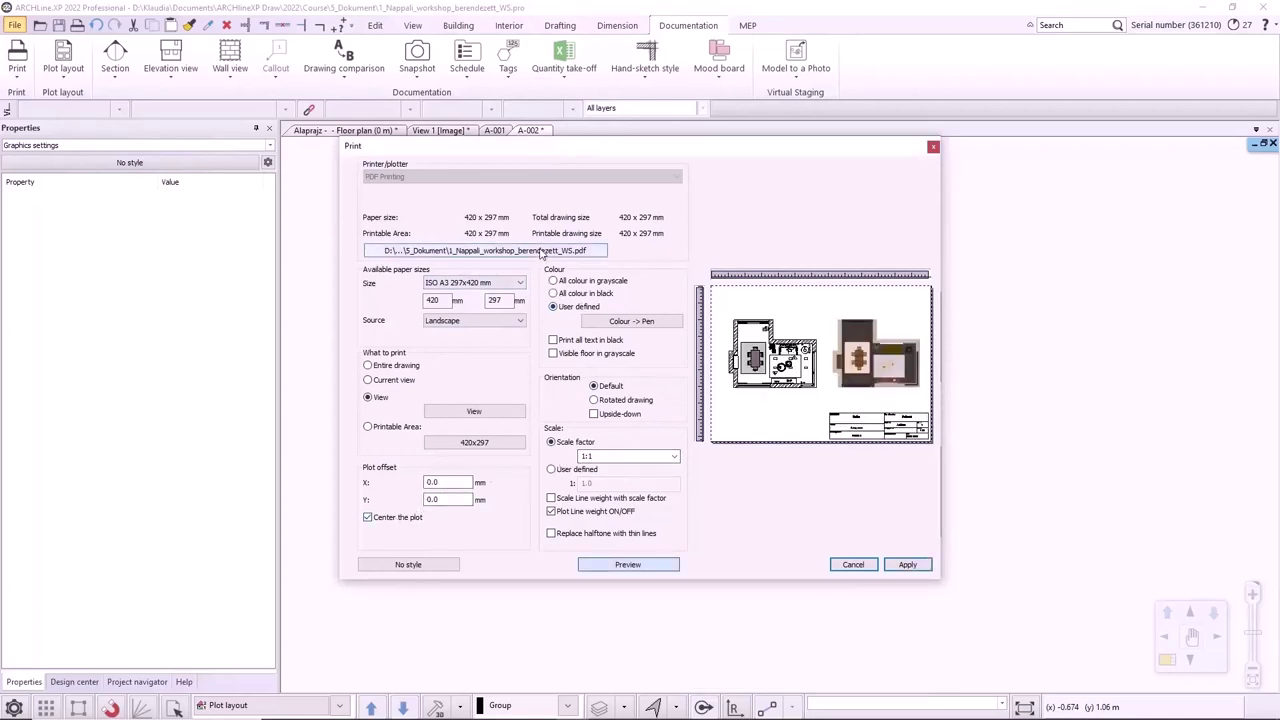
{"action": "left_click", "coordinate": [541, 254]}
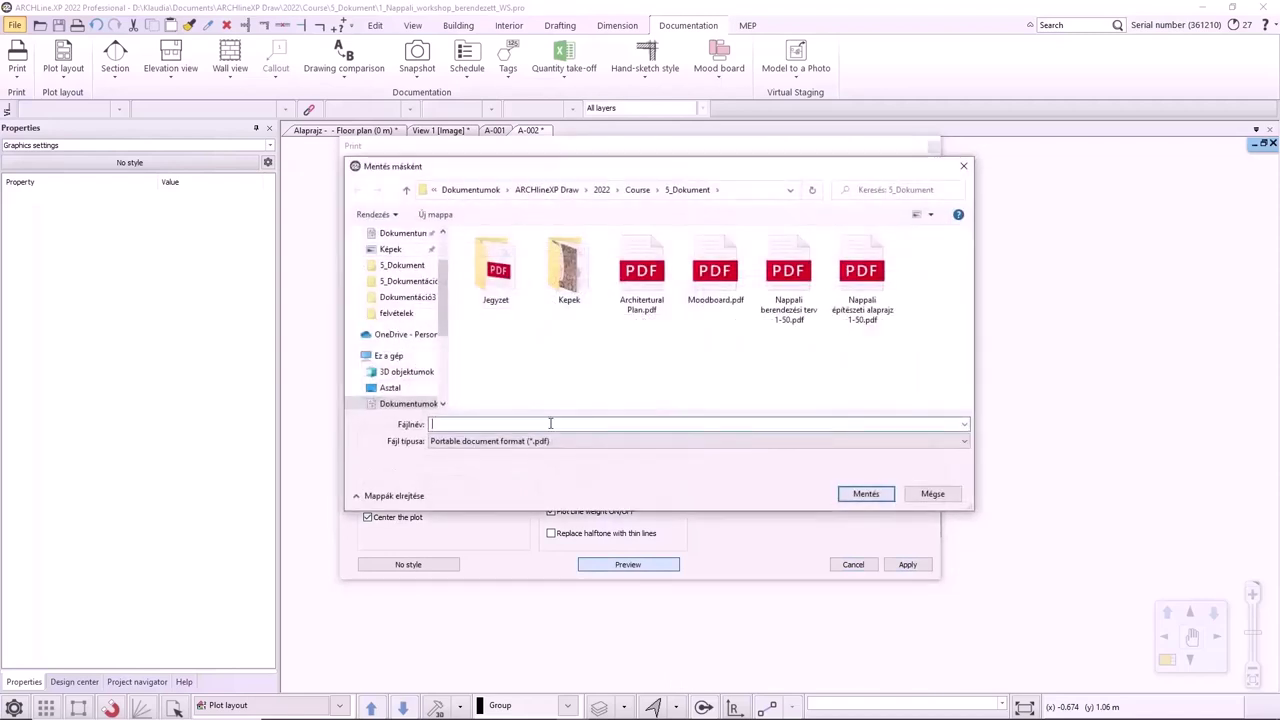
{"action": "left_click", "coordinate": [550, 423]}
{"action": "type", "text": "Livingroom"}
{"action": "left_click", "coordinate": [851, 491]}
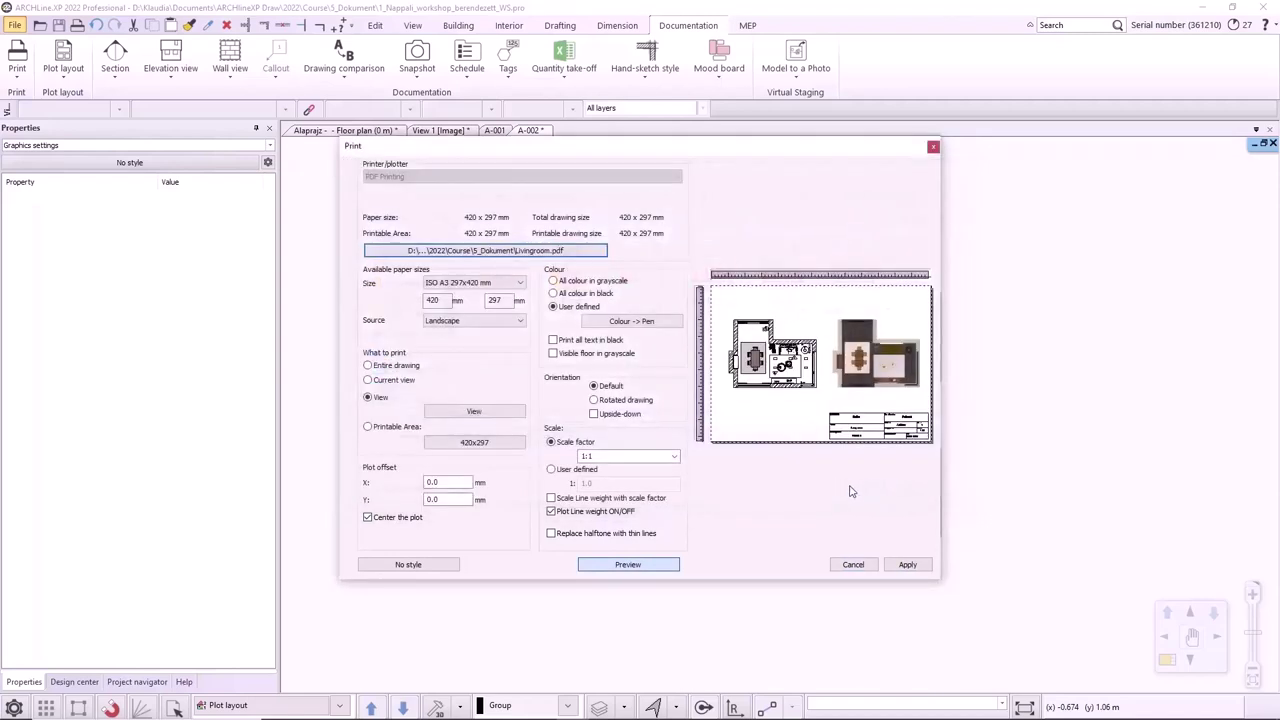
{"action": "left_click", "coordinate": [907, 564]}
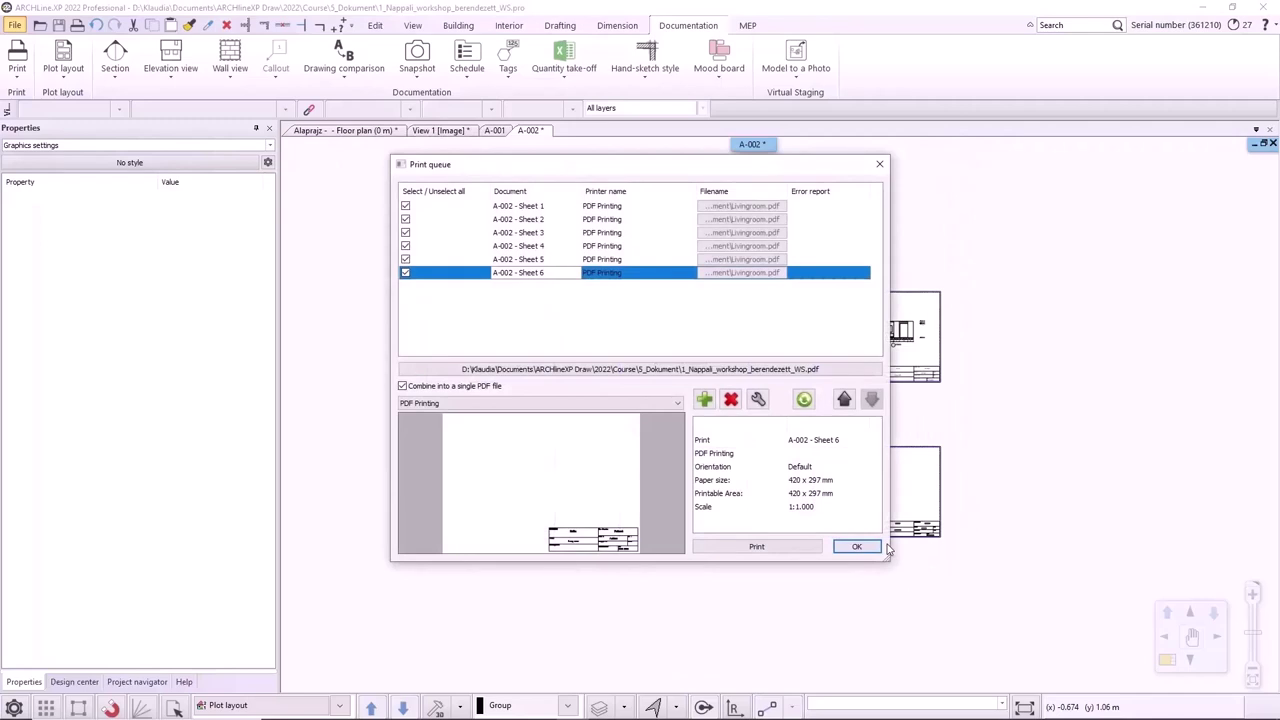
Preview A-002 Sheets 1–4 and check Sheet 3's order and print settings.
{"action": "left_click", "coordinate": [535, 207]}
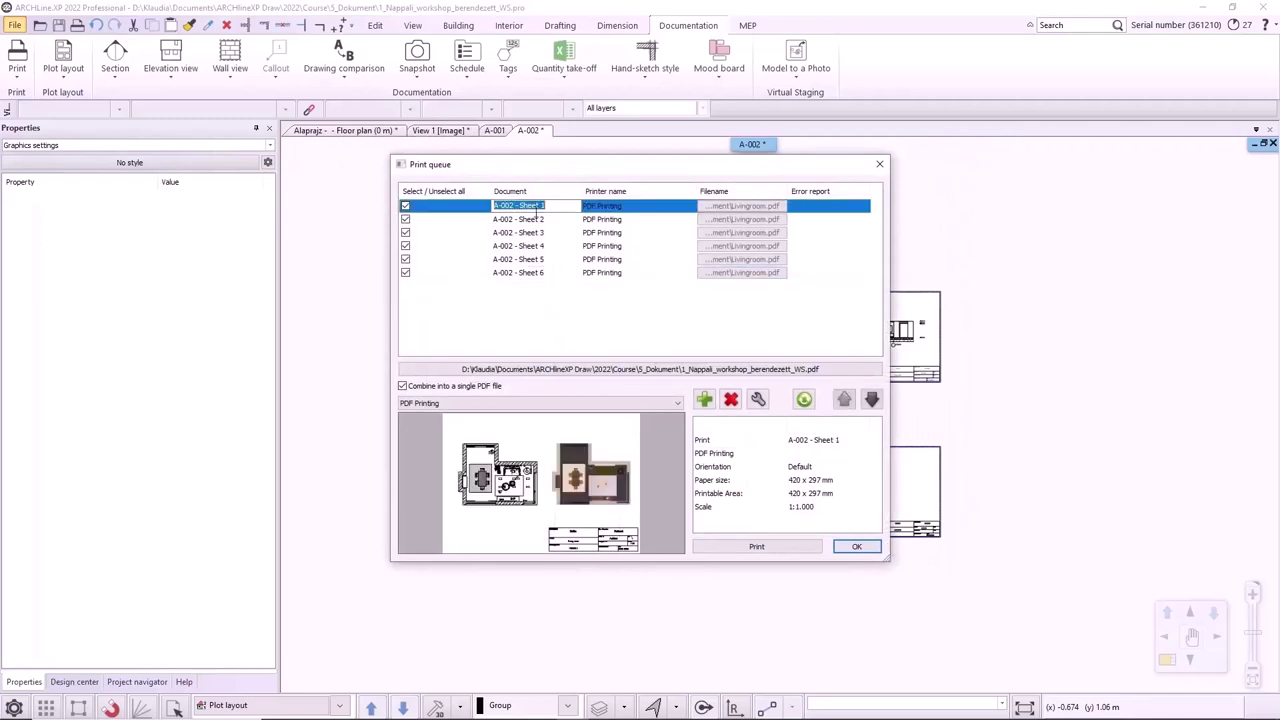
{"action": "left_click", "coordinate": [536, 220]}
{"action": "left_click", "coordinate": [538, 233]}
{"action": "left_click", "coordinate": [541, 246]}
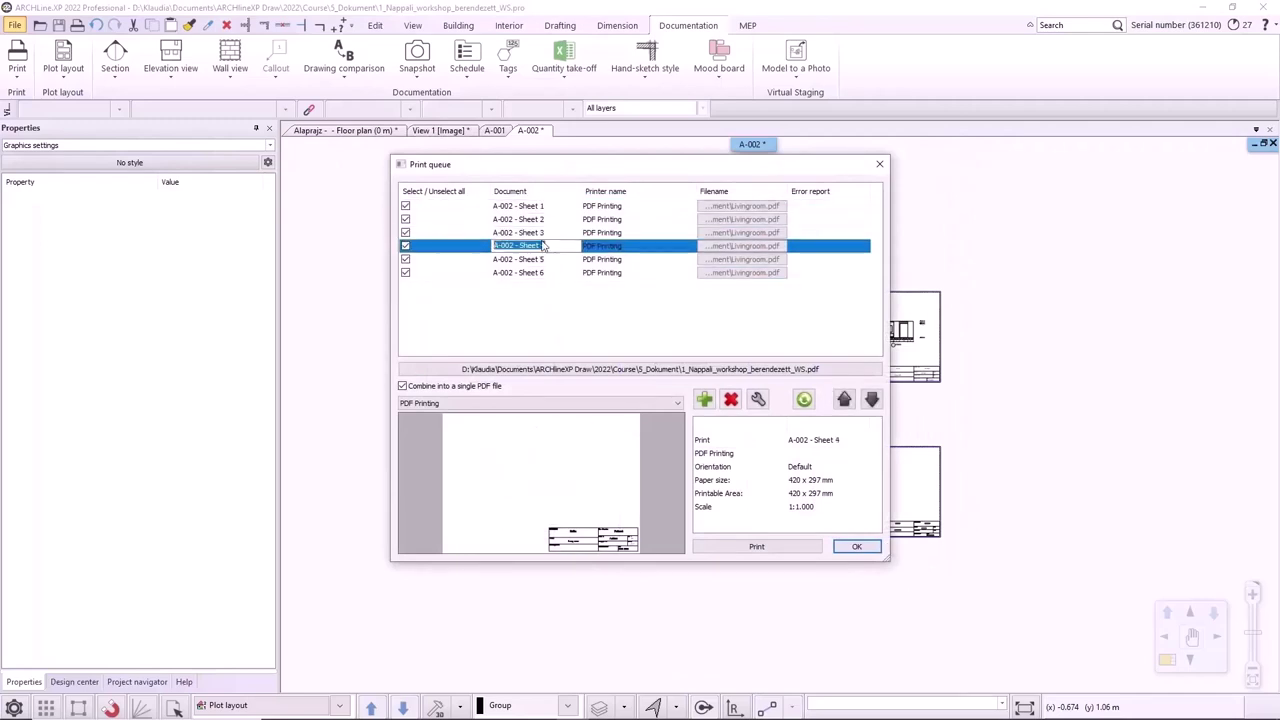
{"action": "key", "text": "Up"}
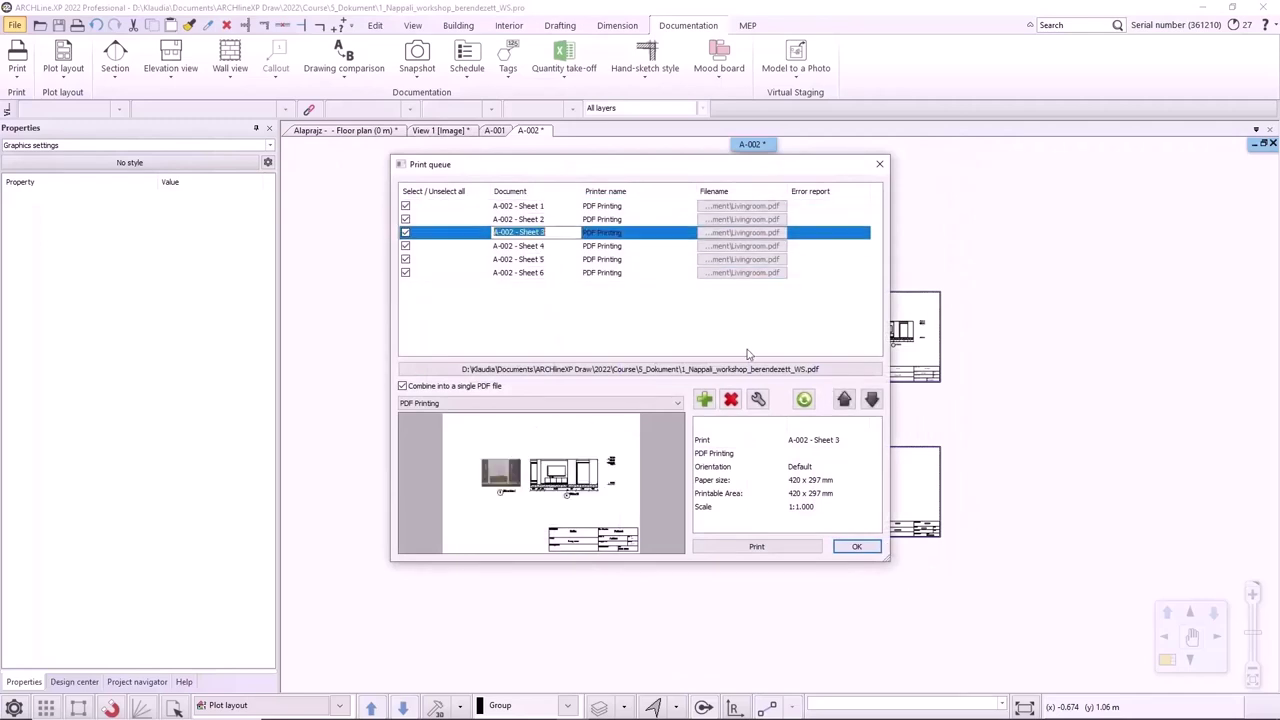
{"action": "left_click", "coordinate": [844, 400]}
{"action": "left_click", "coordinate": [872, 401]}
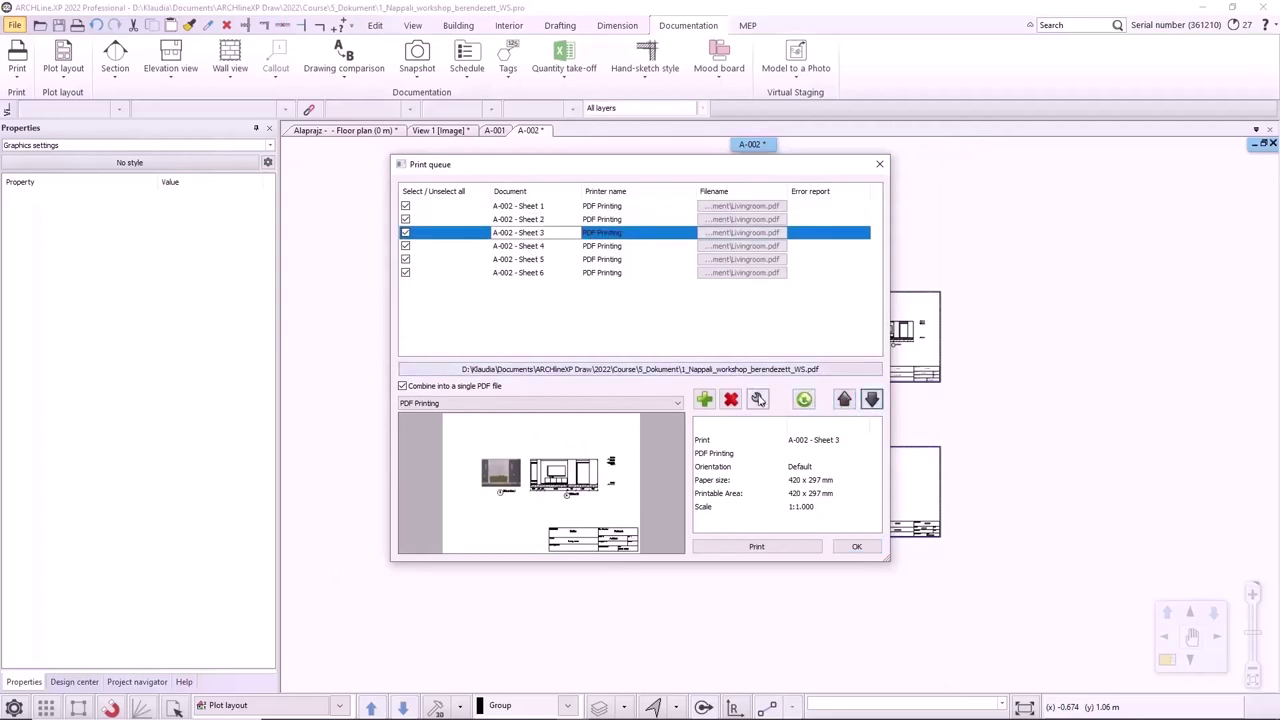
{"action": "left_click", "coordinate": [758, 400]}
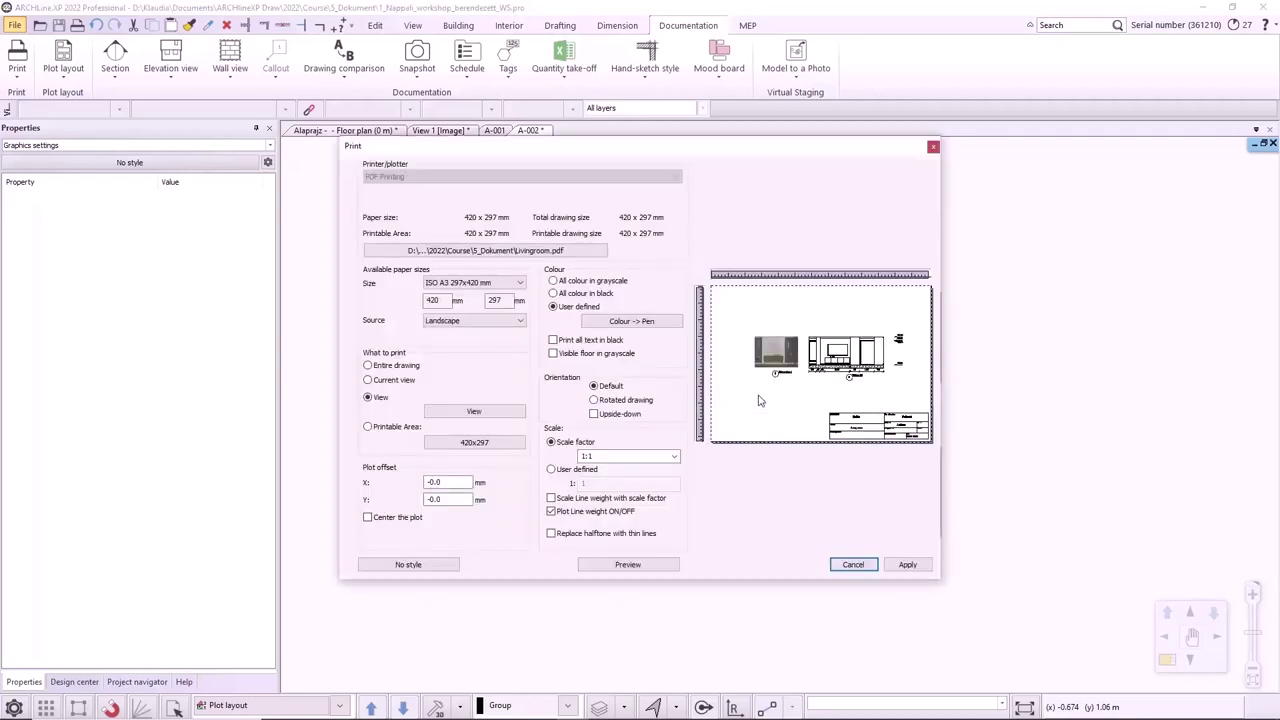
{"action": "left_click", "coordinate": [933, 148]}
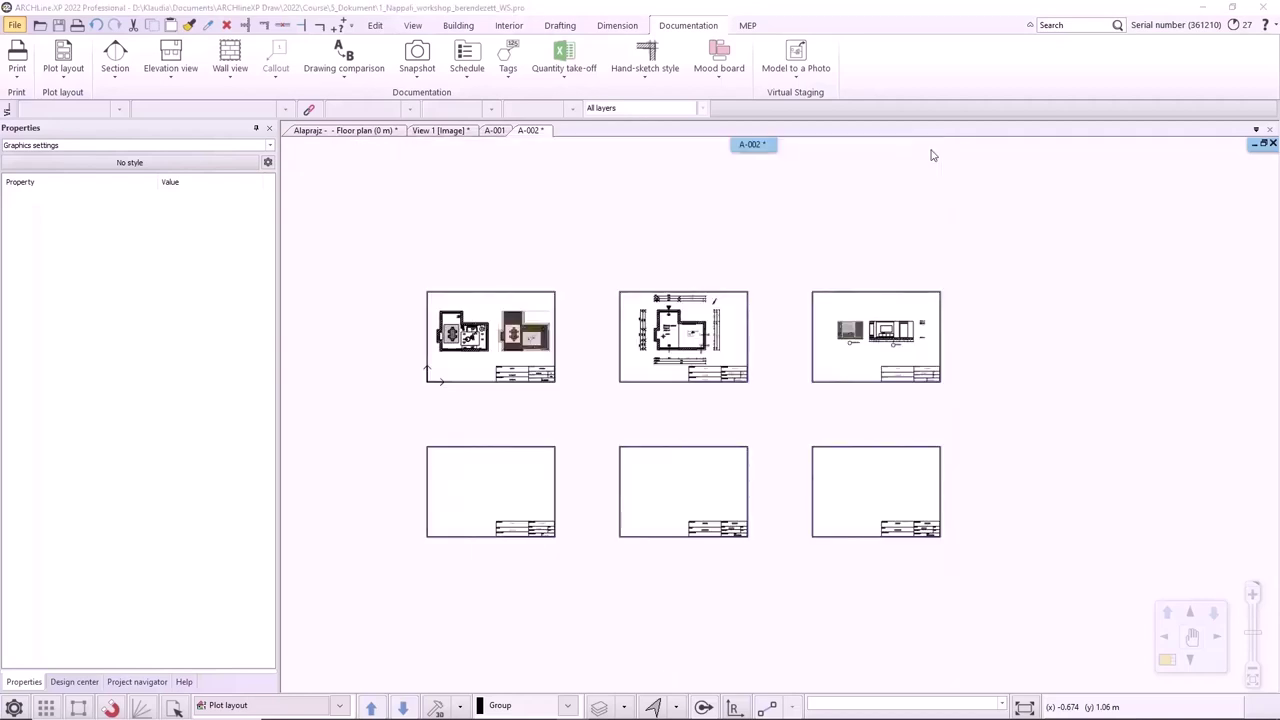
Exclude Sheets 4–6, print Sheets 1–3 into one combined PDF, and review it.
{"action": "left_click", "coordinate": [522, 274]}
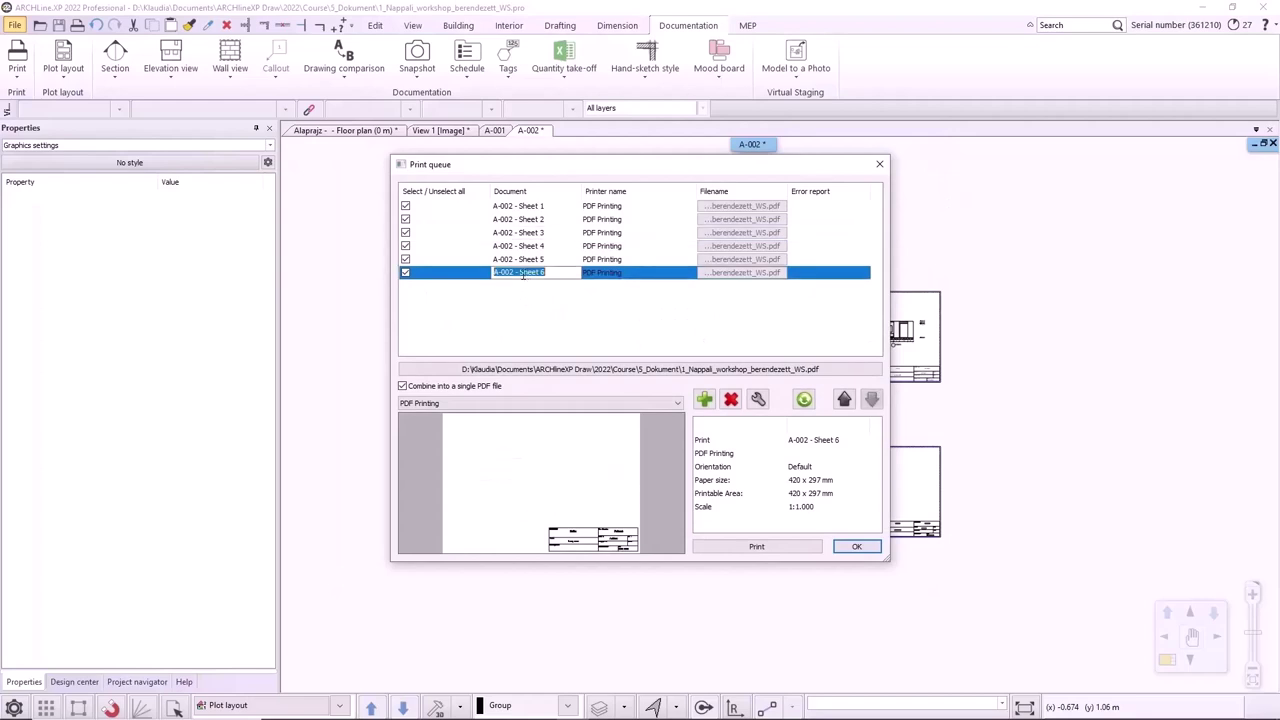
{"action": "left_click", "coordinate": [405, 273]}
{"action": "left_click", "coordinate": [405, 259]}
{"action": "left_click", "coordinate": [405, 246]}
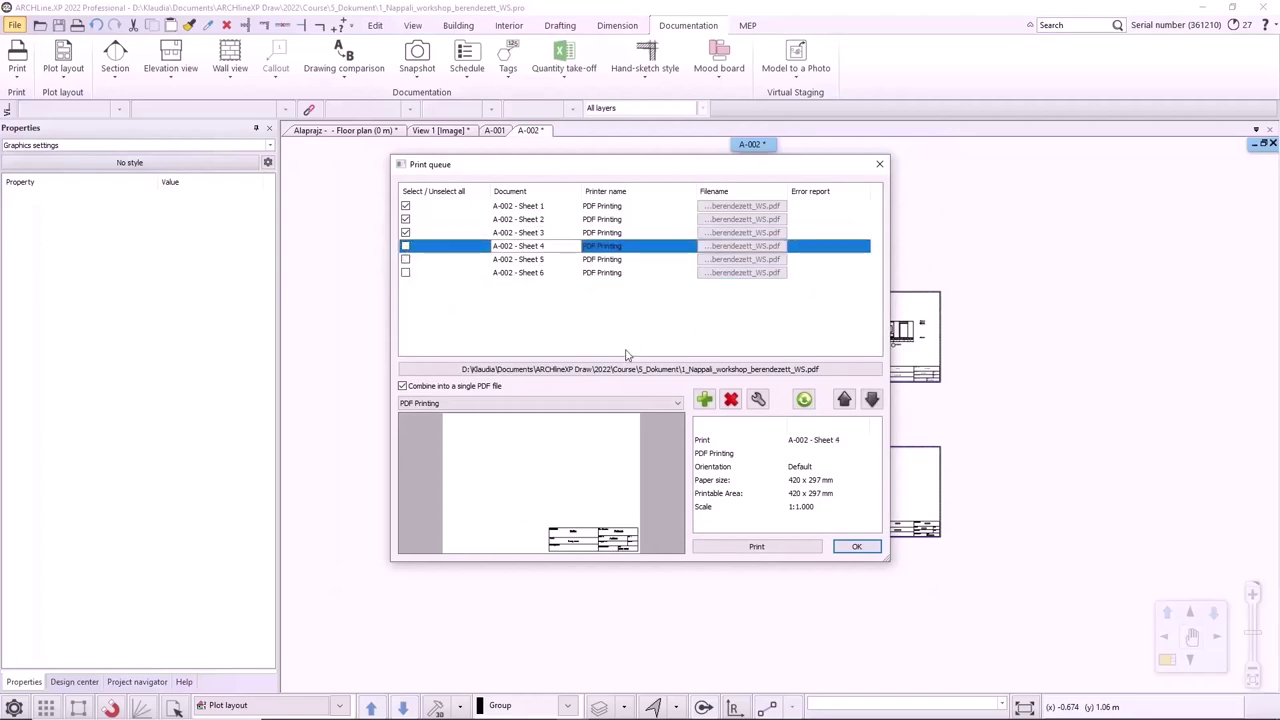
{"action": "left_click", "coordinate": [780, 550]}
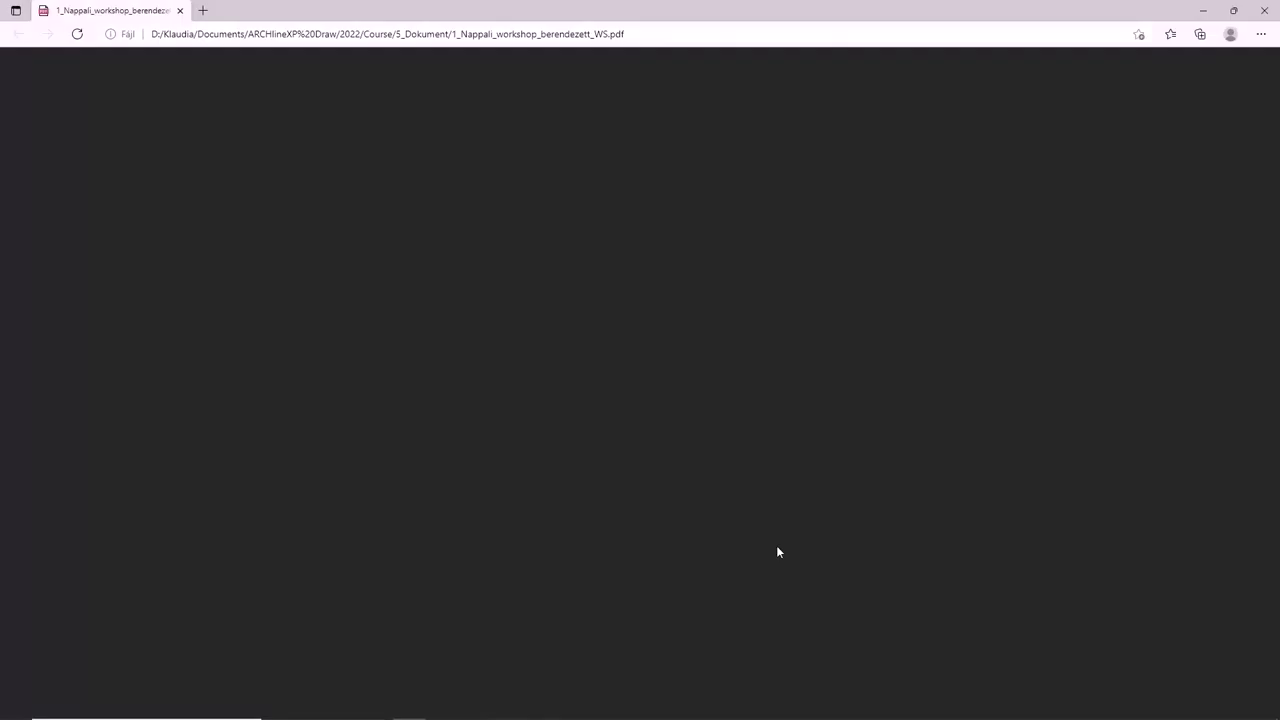
{"action": "scroll", "coordinate": [760, 520], "scroll_direction": "down", "scroll_amount": 5}
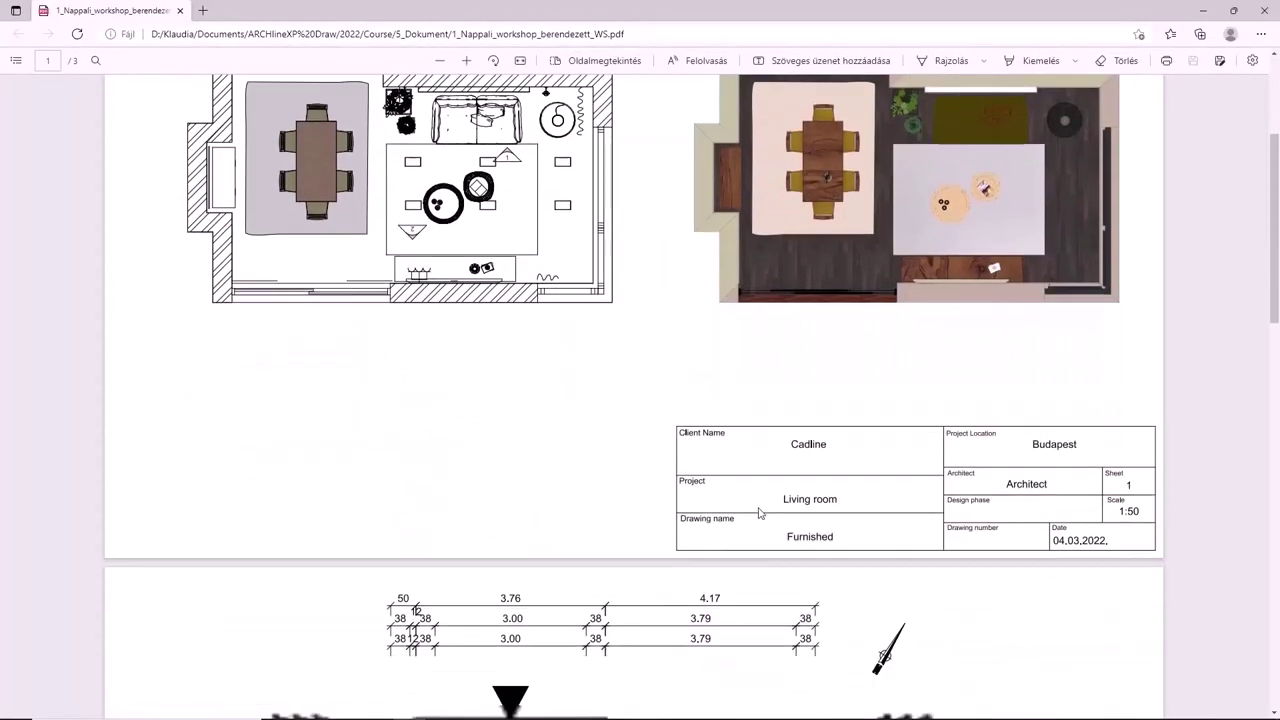
{"action": "scroll", "coordinate": [758, 513], "scroll_direction": "down", "scroll_amount": 10}
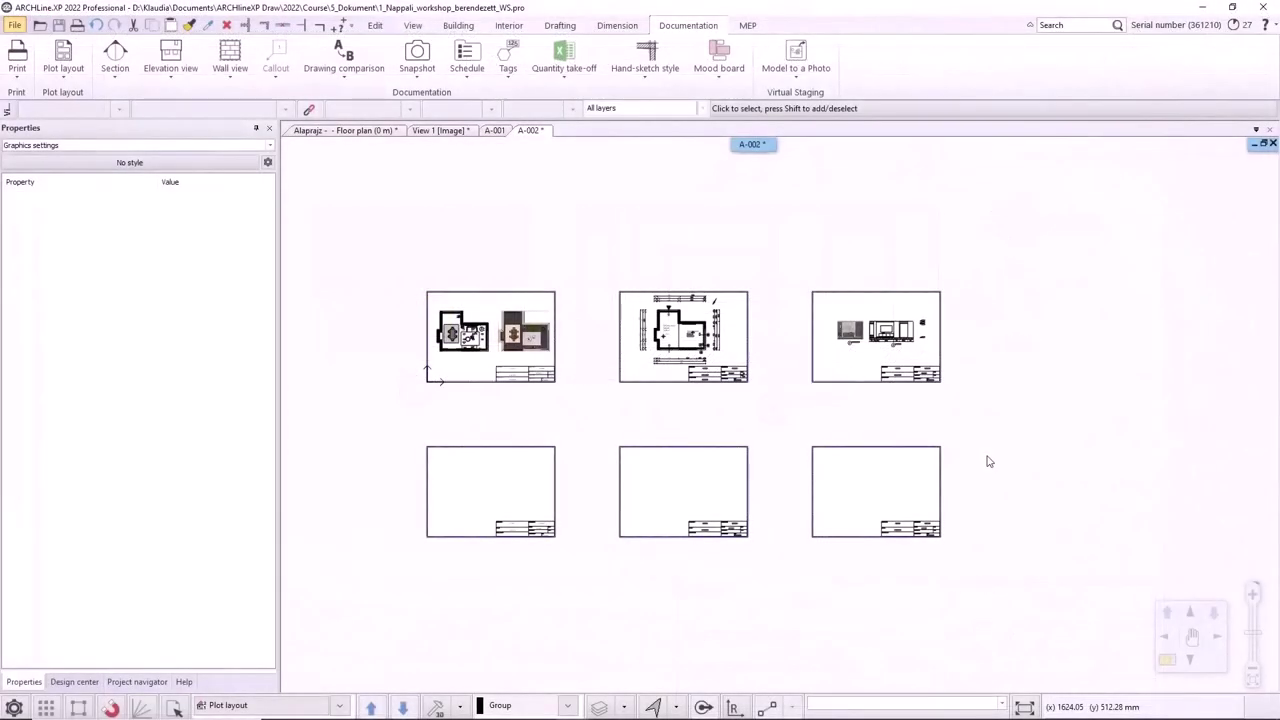
Draw a tall rectangle beside the layout sheet with the Drafting Rectangle tool.
{"action": "scroll", "coordinate": [943, 423], "scroll_direction": "up", "scroll_amount": 10}
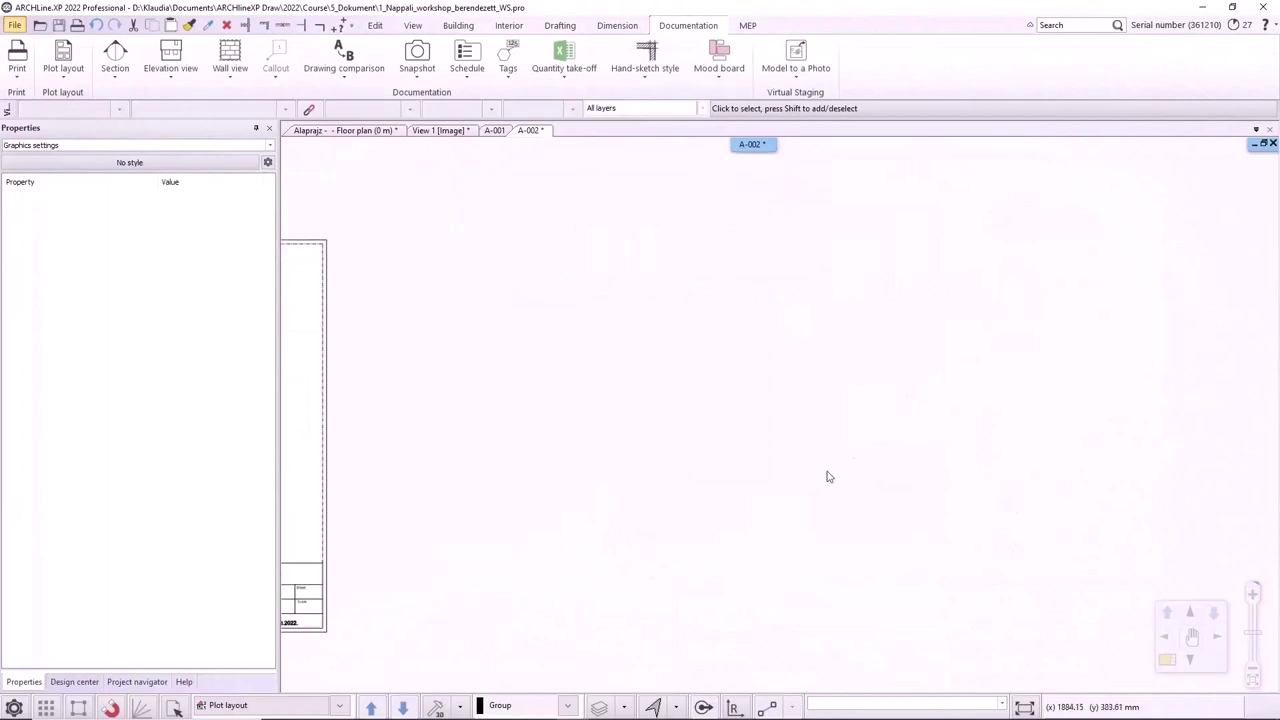
{"action": "left_click", "coordinate": [559, 25]}
{"action": "left_click", "coordinate": [197, 45]}
{"action": "left_click", "coordinate": [434, 428]}
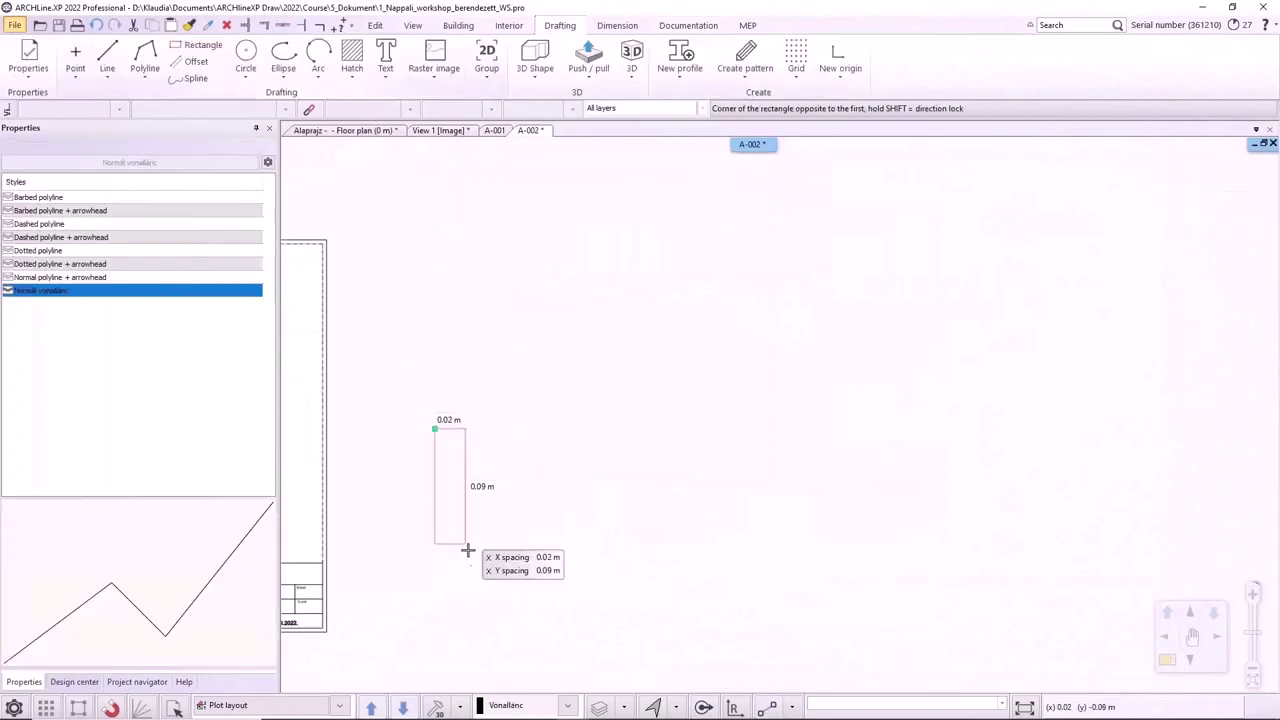
{"action": "left_click", "coordinate": [479, 631]}
{"action": "key", "text": "Escape"}
Resize the rectangle to 0.03 m wide by 0.15 m tall through its dimension labels.
{"action": "left_click", "coordinate": [452, 430]}
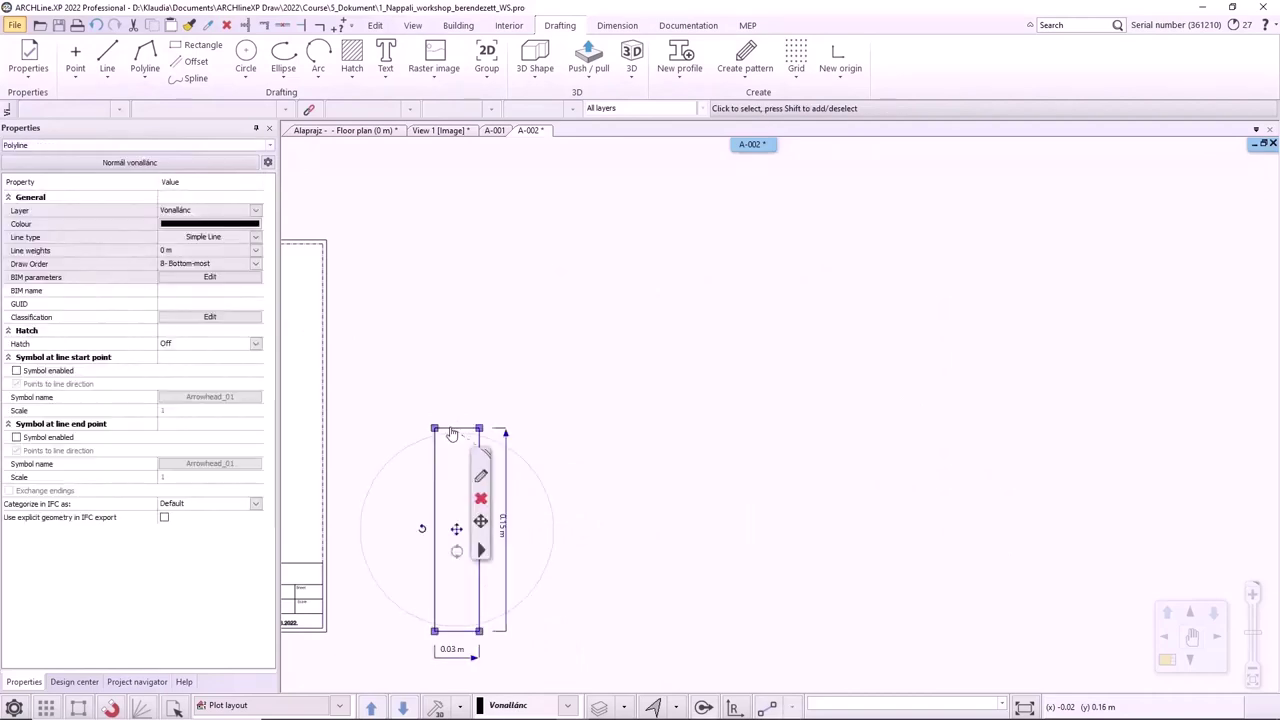
{"action": "left_click", "coordinate": [452, 649]}
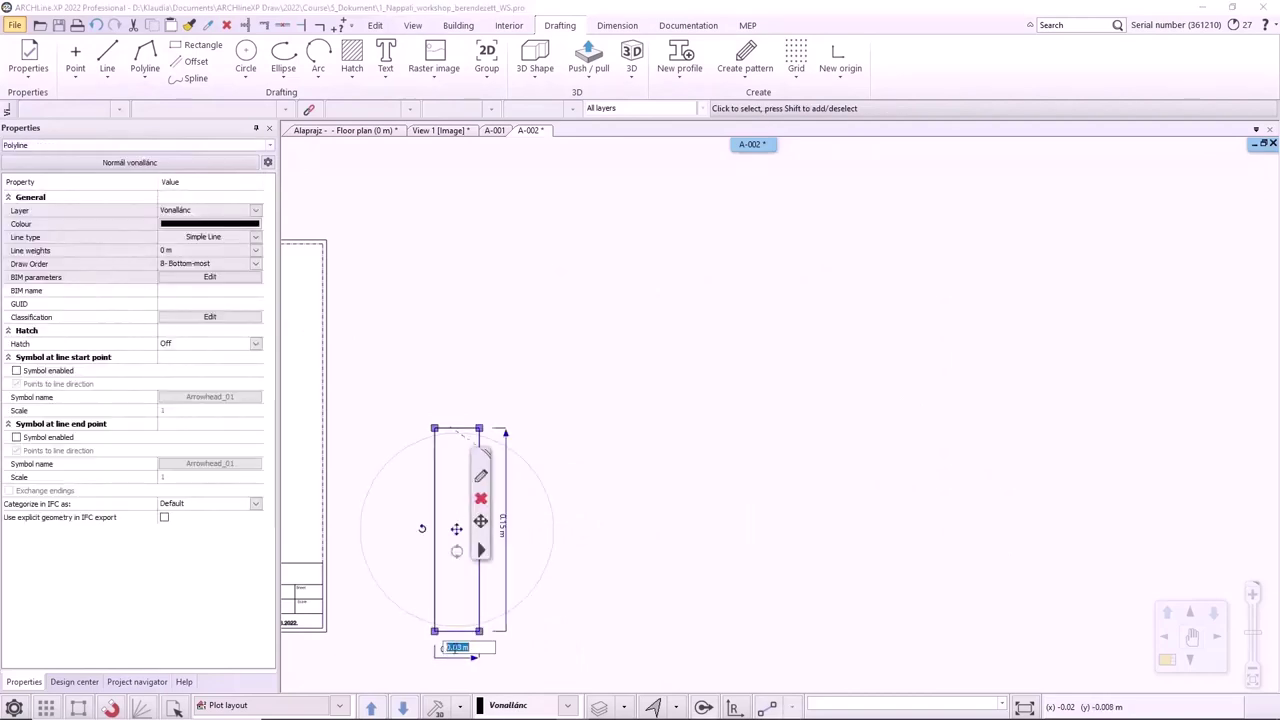
{"action": "left_click", "coordinate": [503, 524]}
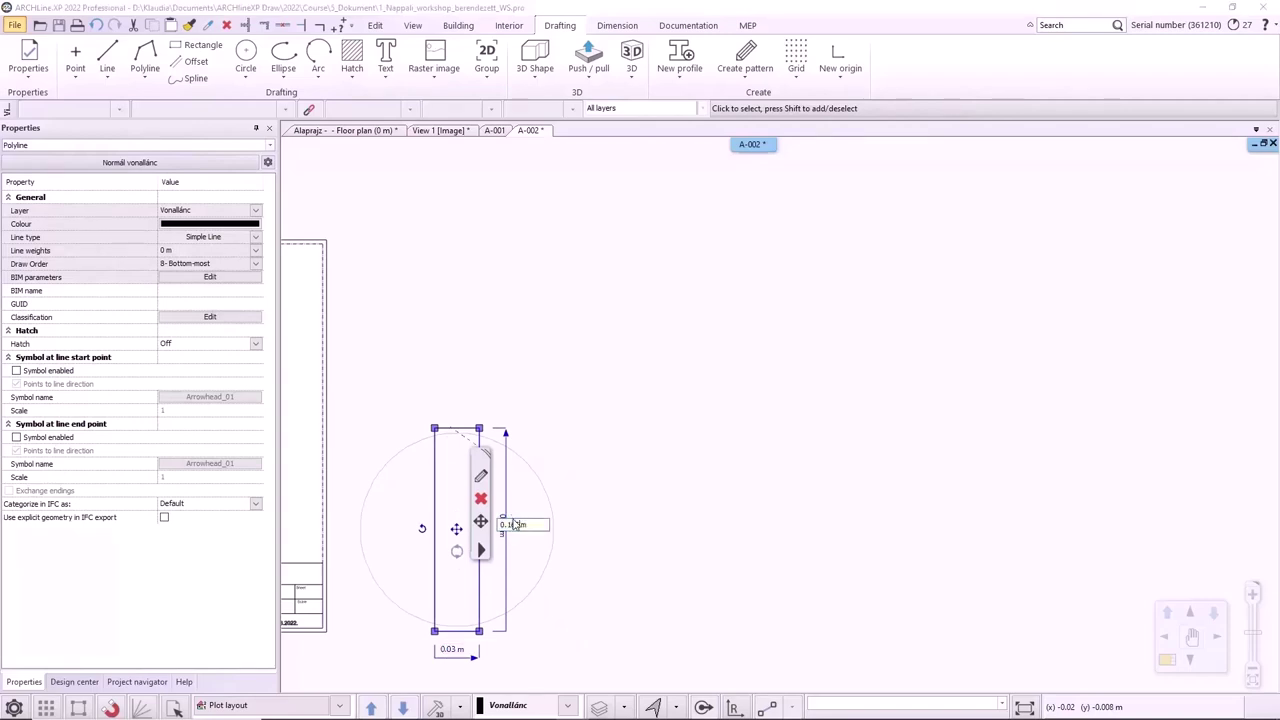
{"action": "key", "text": "Return"}
{"action": "scroll", "coordinate": [514, 524], "scroll_direction": "up", "scroll_amount": 2}
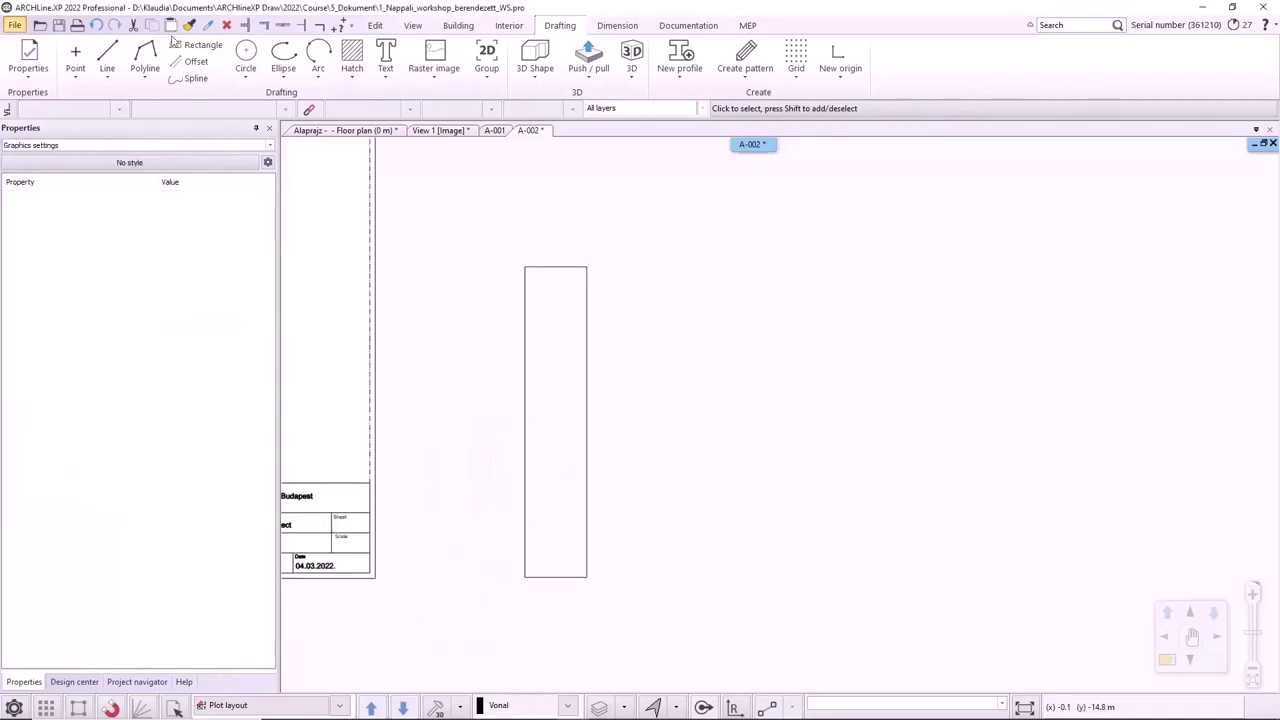
Draw a horizontal line across the rectangle 0.015 m above its bottom-left corner.
{"action": "left_click", "coordinate": [105, 55]}
{"action": "left_click", "coordinate": [525, 577]}
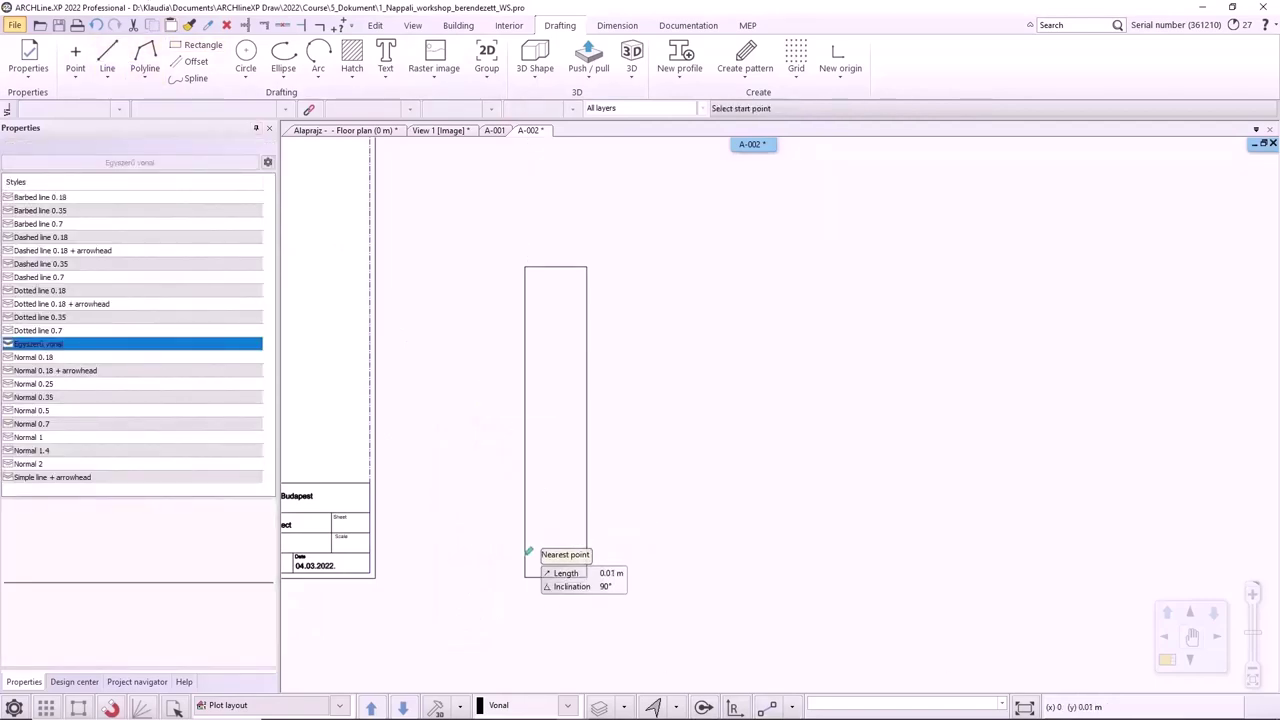
{"action": "type", "text": "0"}
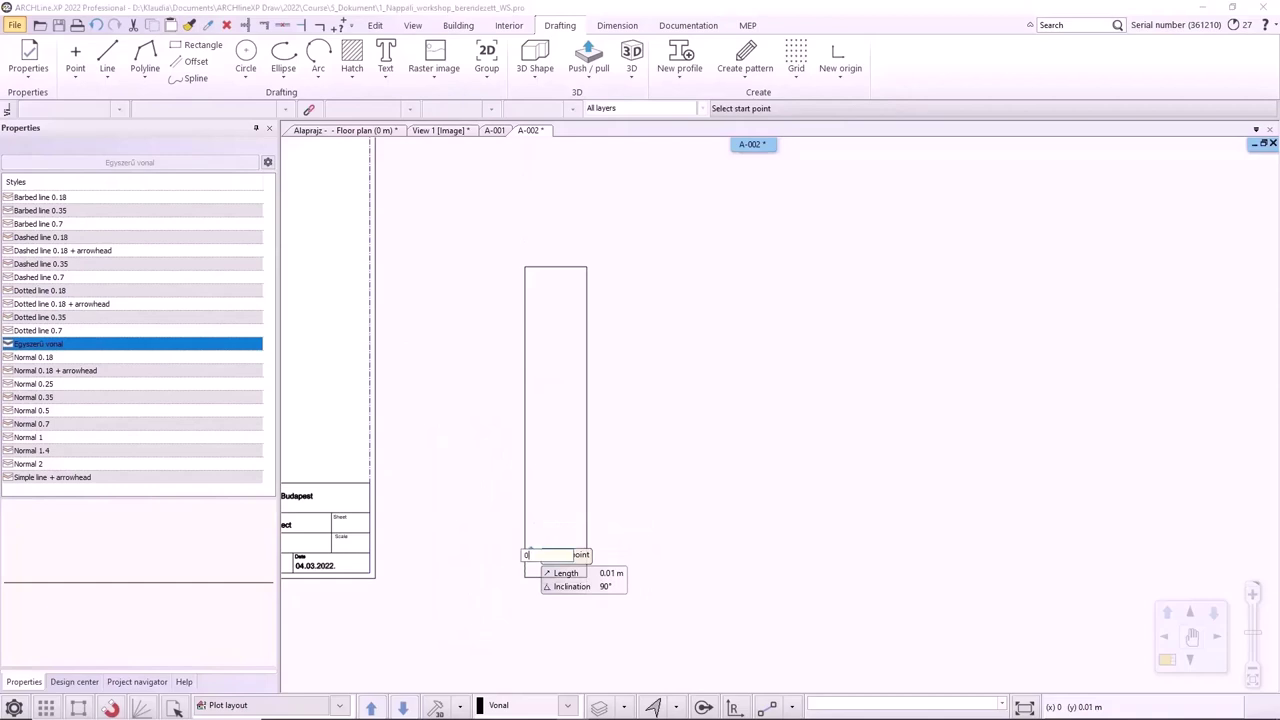
{"action": "type", "text": ".015"}
{"action": "key", "text": "Return"}
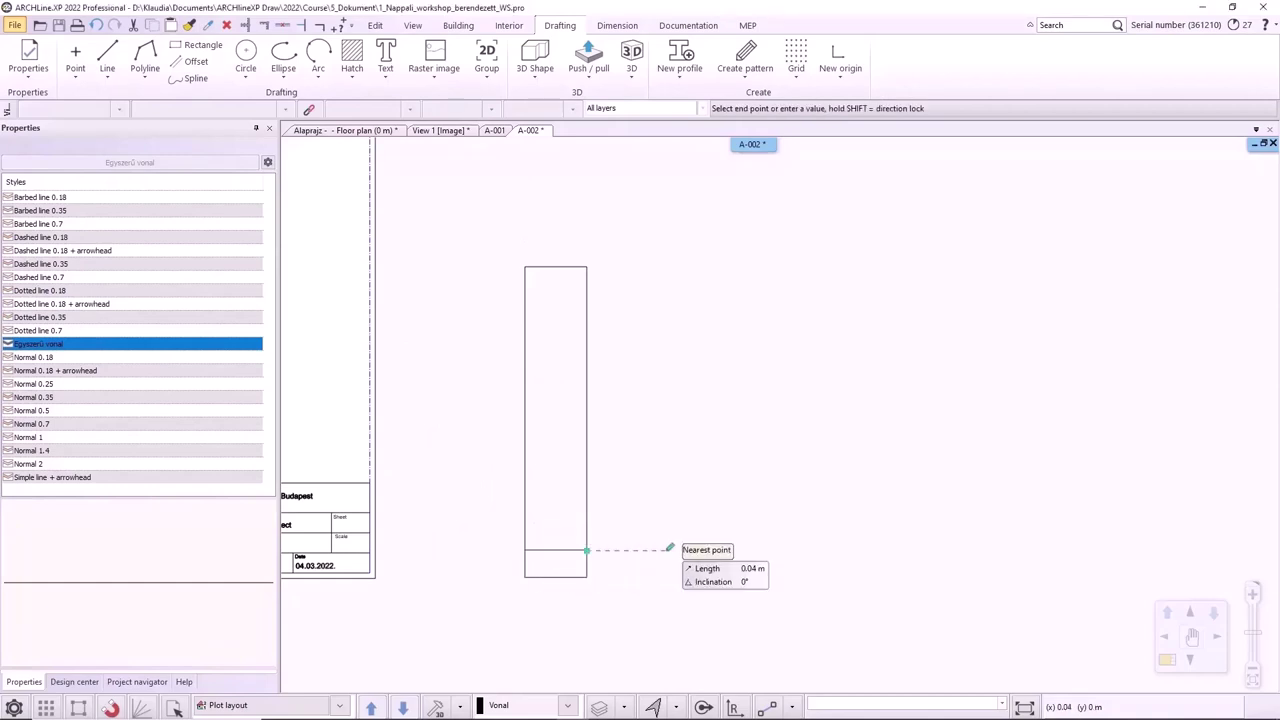
{"action": "left_click", "coordinate": [586, 549]}
Copy the line repeatedly up the rectangle to form evenly spaced rows.
{"action": "left_click", "coordinate": [300, 68]}
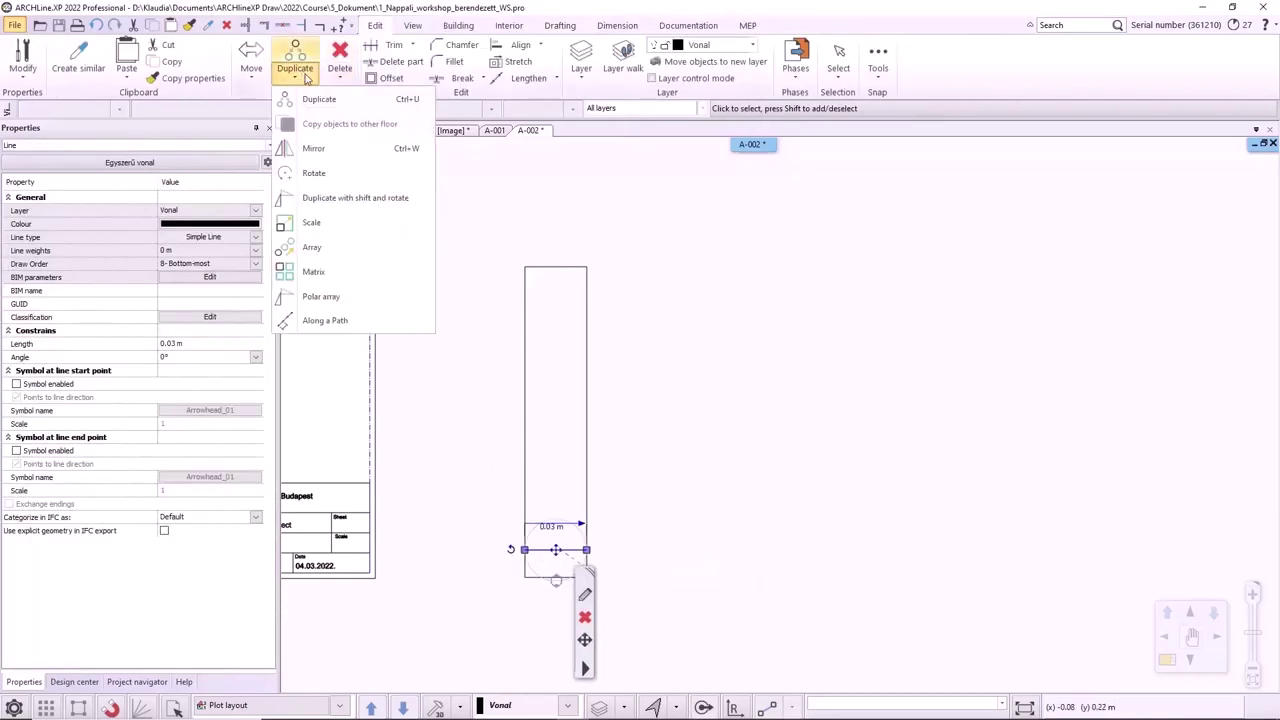
{"action": "left_click", "coordinate": [312, 100]}
{"action": "left_click", "coordinate": [1194, 197]}
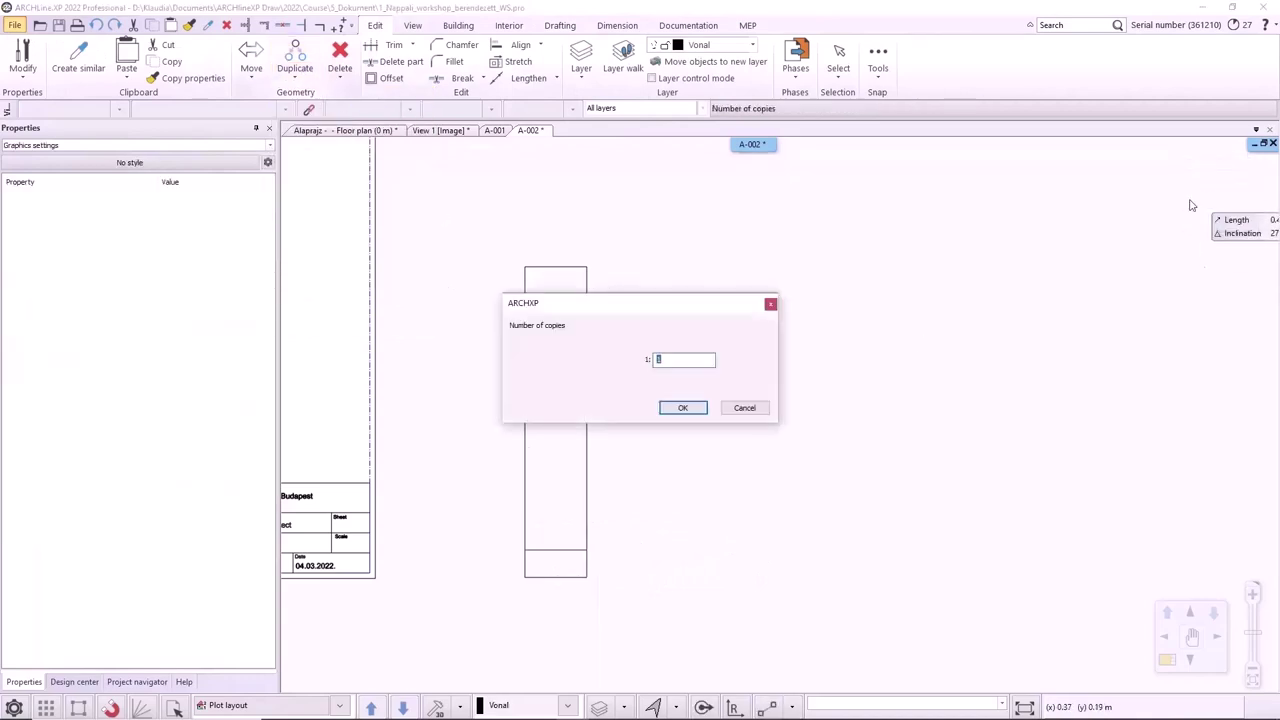
{"action": "left_click", "coordinate": [683, 408]}
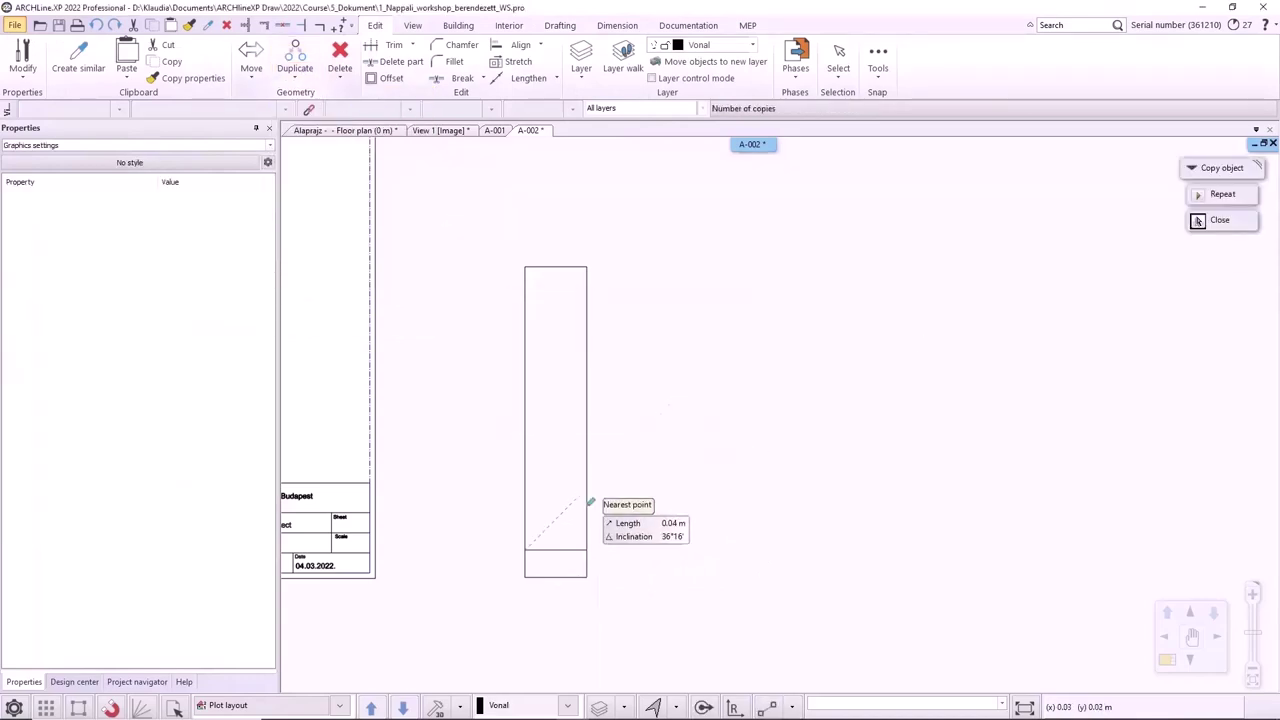
{"action": "left_click", "coordinate": [525, 549]}
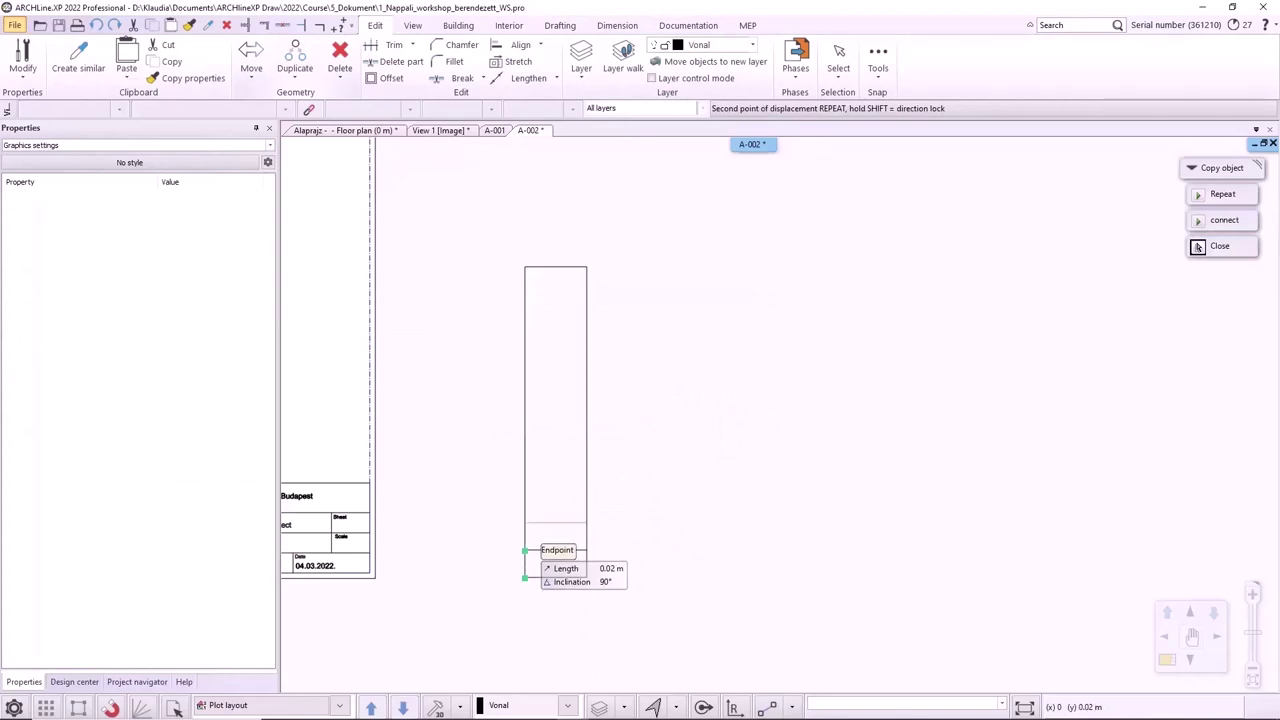
{"action": "left_click", "coordinate": [524, 522]}
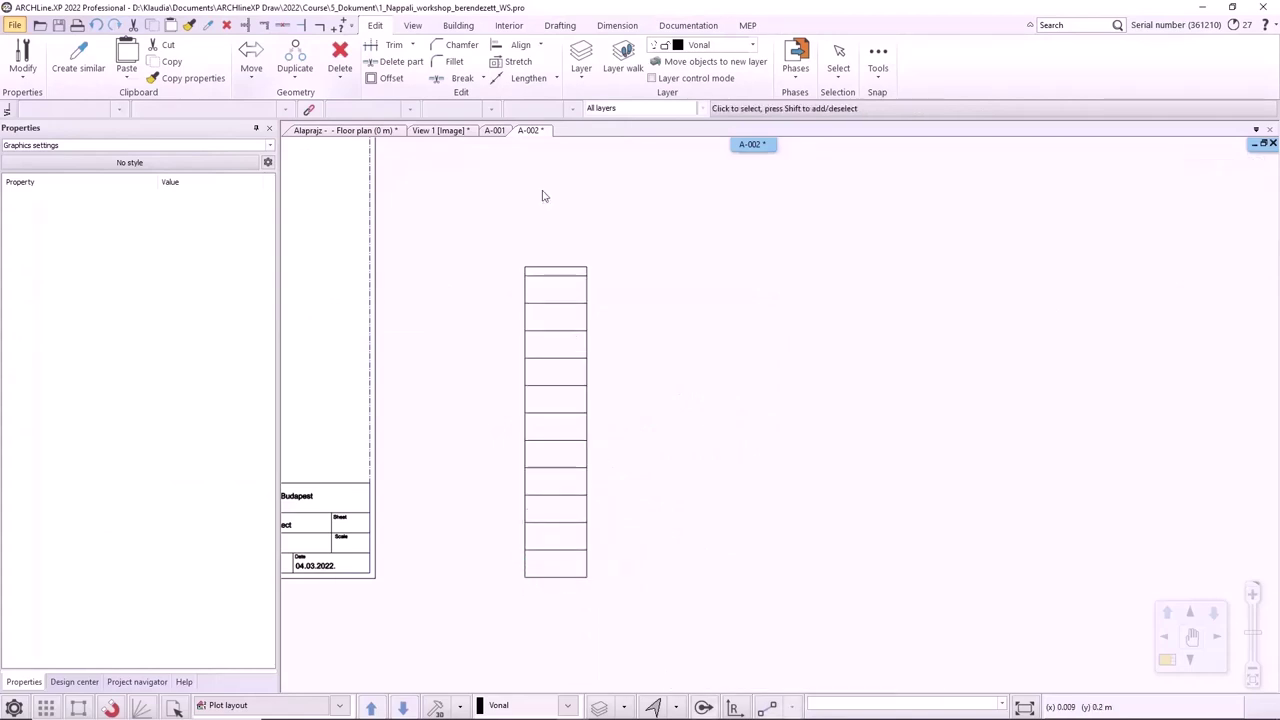
Offset the rectangle's top edge up 0.03 m to make a taller header cell.
{"action": "left_click", "coordinate": [553, 267]}
{"action": "left_click", "coordinate": [590, 280]}
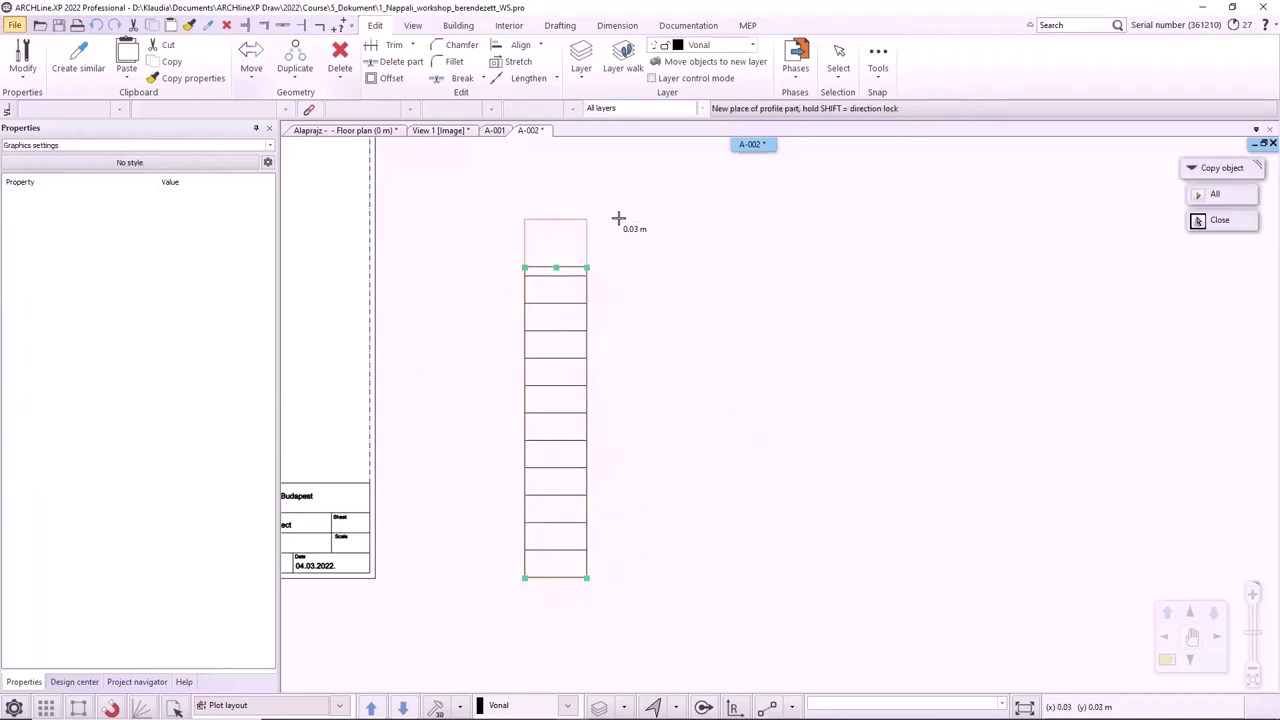
{"action": "left_click", "coordinate": [621, 220]}
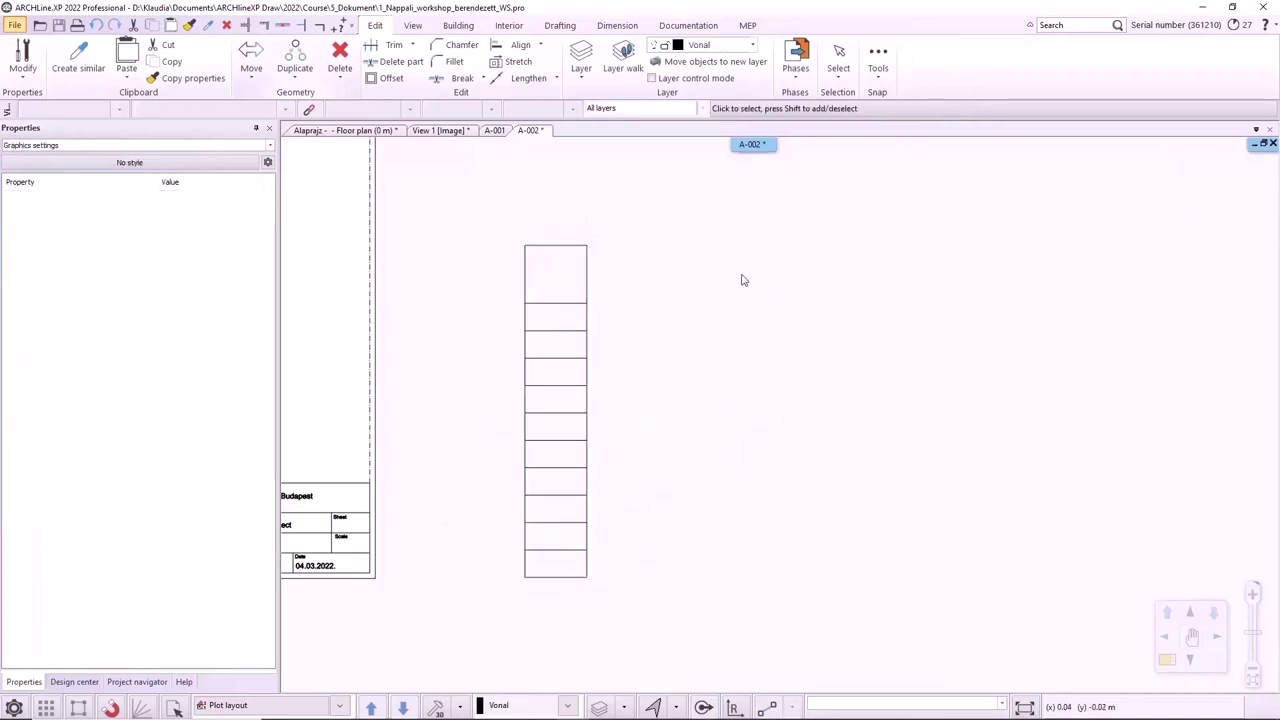
Draw vertical divider lines down the rows below the header to split them into columns.
{"action": "left_click", "coordinate": [555, 27]}
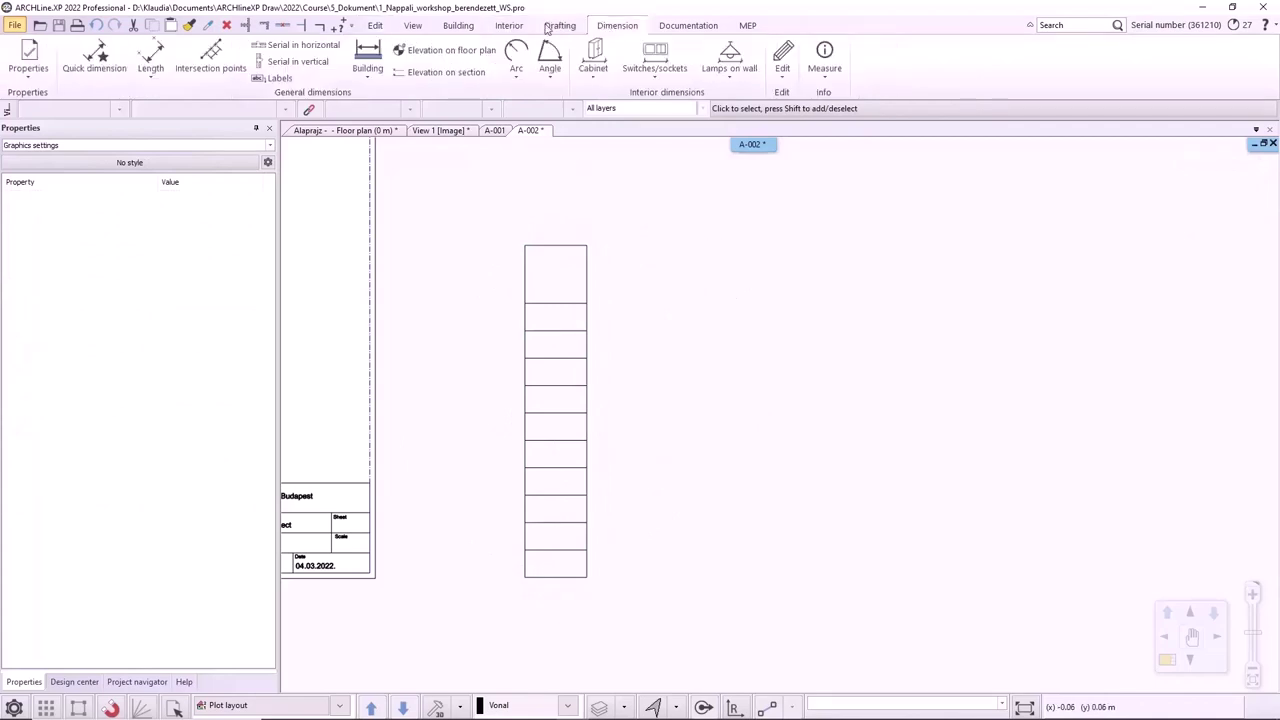
{"action": "left_click", "coordinate": [107, 52]}
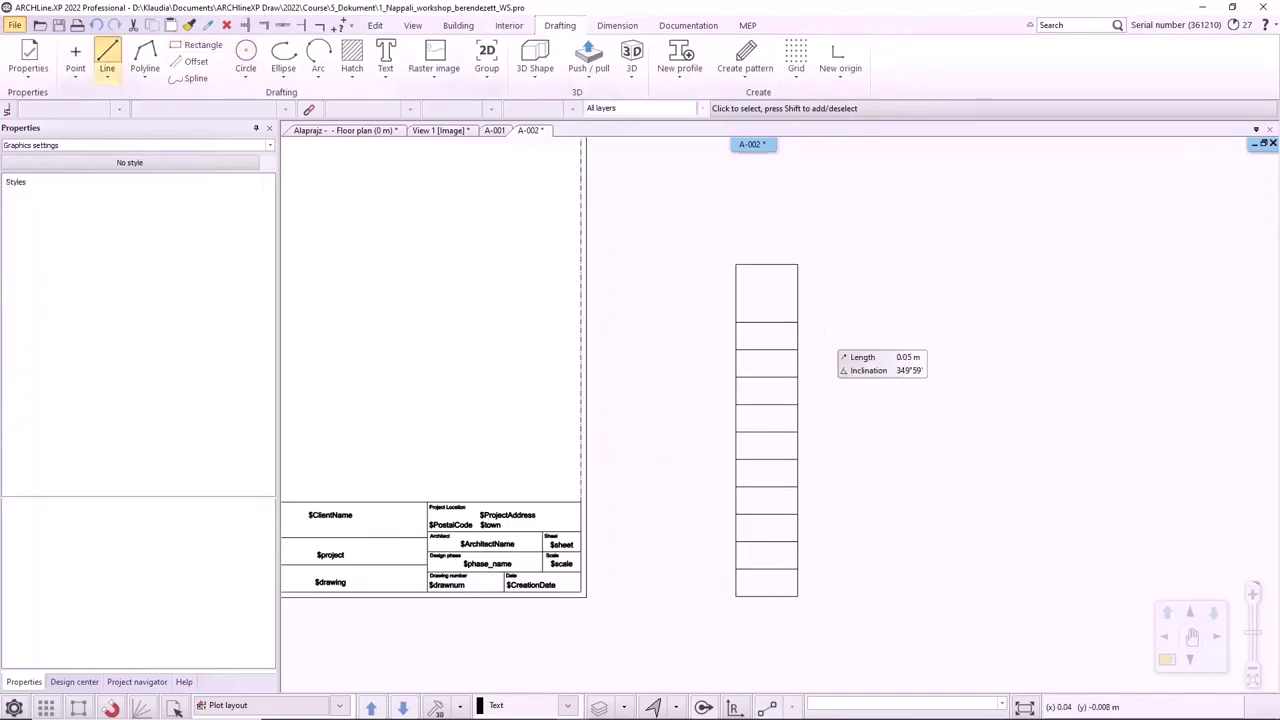
{"action": "scroll", "coordinate": [800, 350], "scroll_direction": "up", "scroll_amount": 2}
{"action": "left_click", "coordinate": [789, 336]}
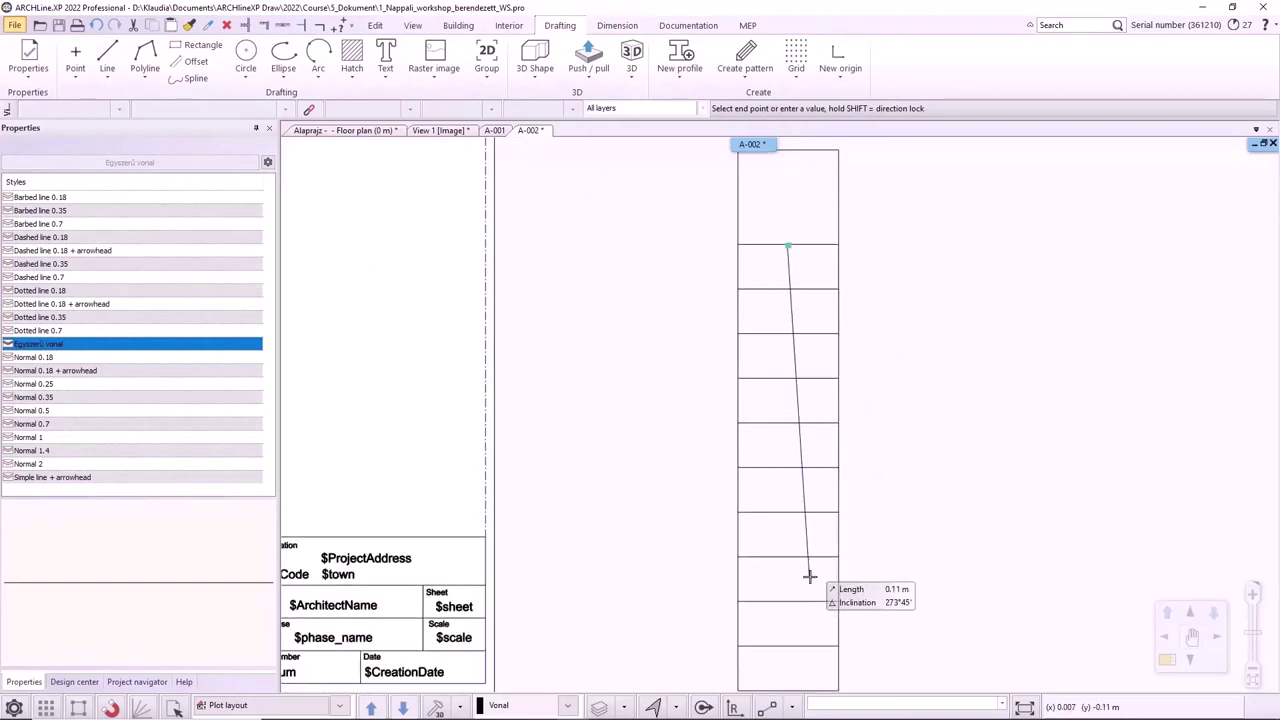
{"action": "left_click", "coordinate": [762, 631]}
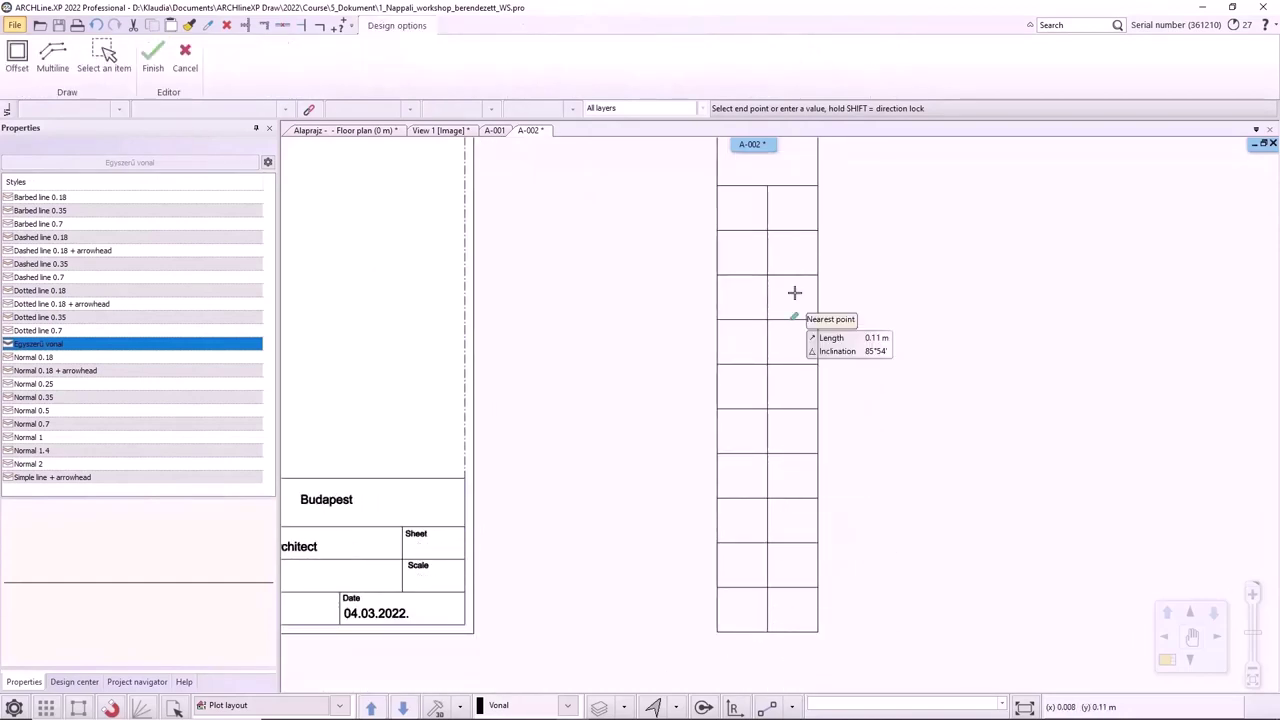
{"action": "scroll", "coordinate": [740, 220], "scroll_direction": "up", "scroll_amount": 3}
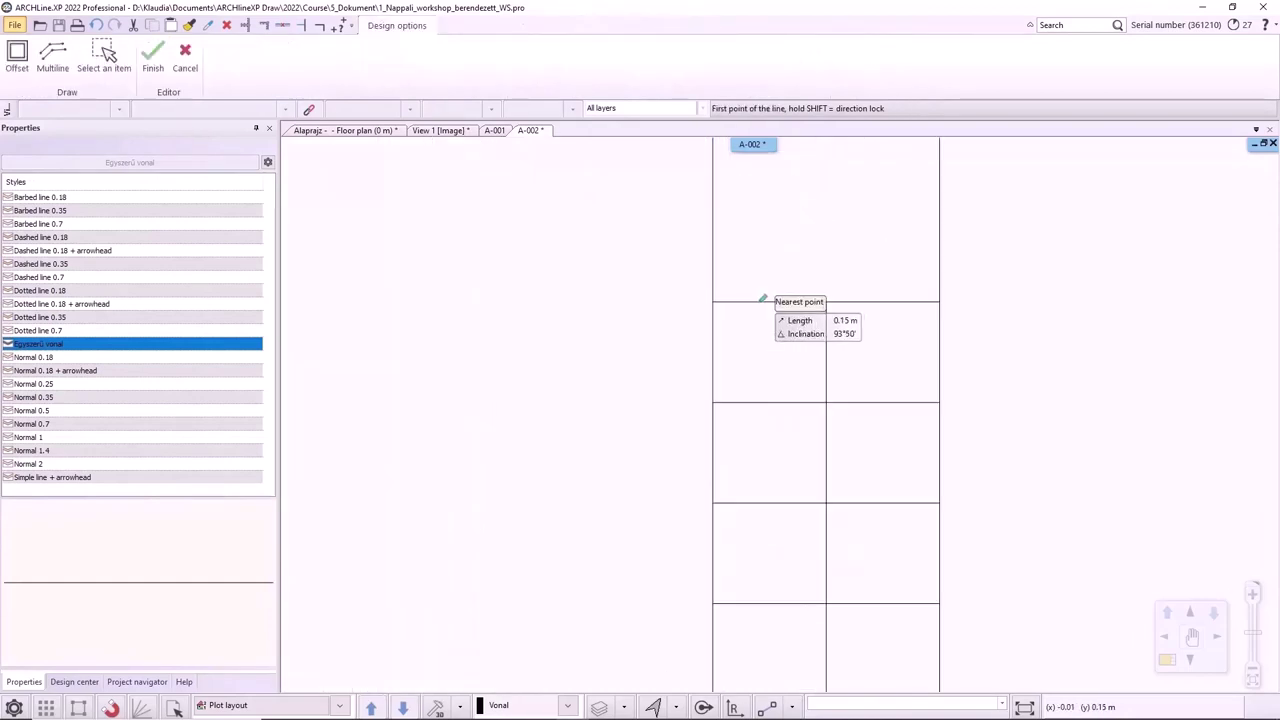
{"action": "left_click", "coordinate": [729, 302]}
{"action": "scroll", "coordinate": [768, 560], "scroll_direction": "down", "scroll_amount": 3}
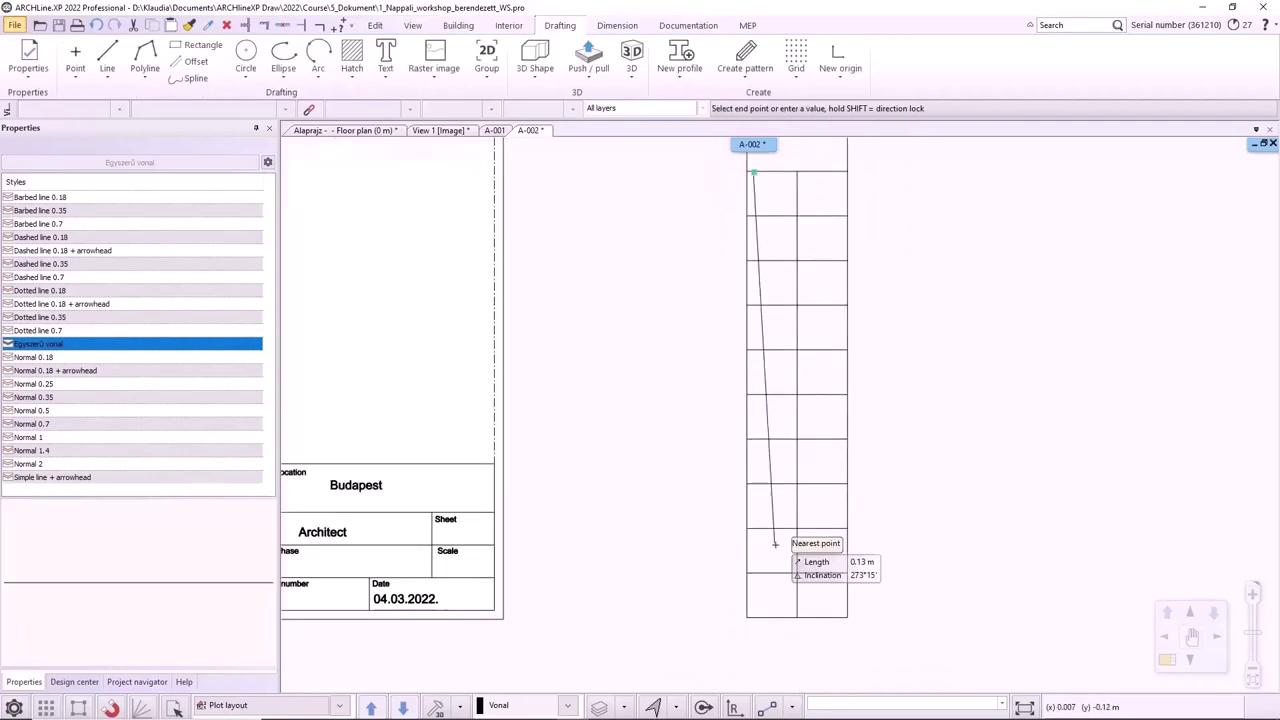
{"action": "left_click", "coordinate": [770, 598]}
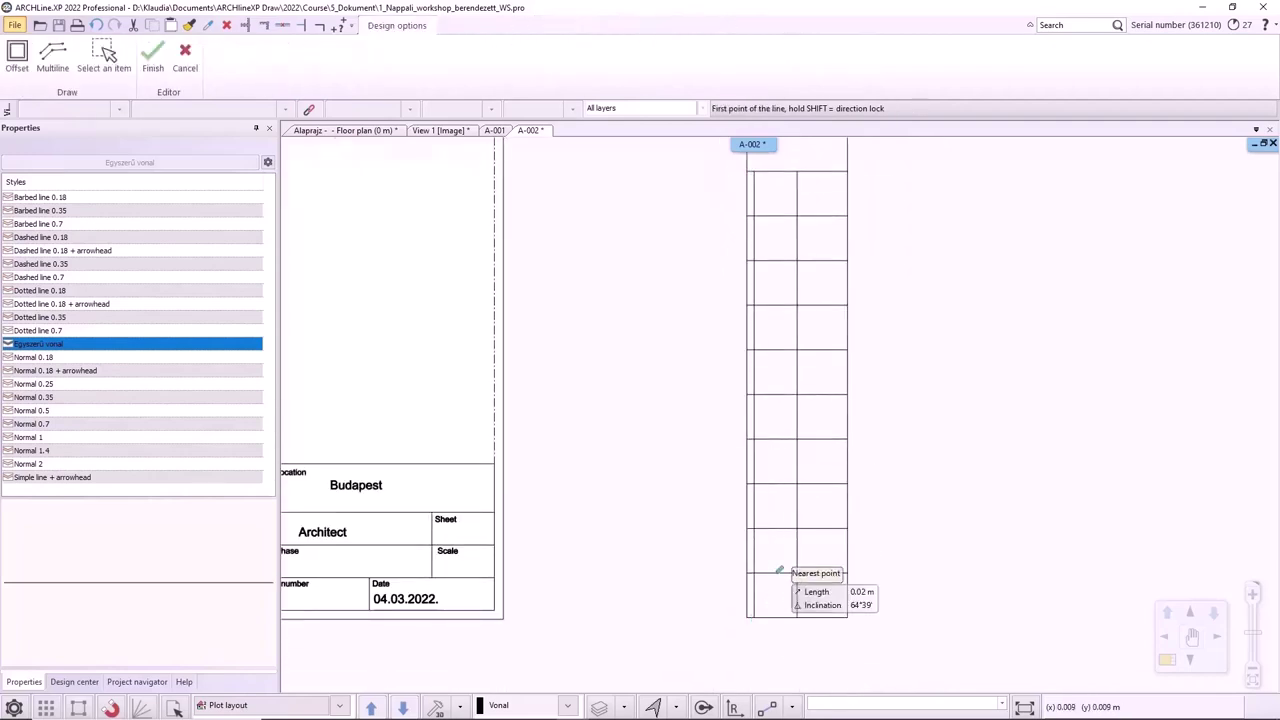
{"action": "scroll", "coordinate": [845, 365], "scroll_direction": "down", "scroll_amount": 2}
{"action": "key", "text": "Escape"}
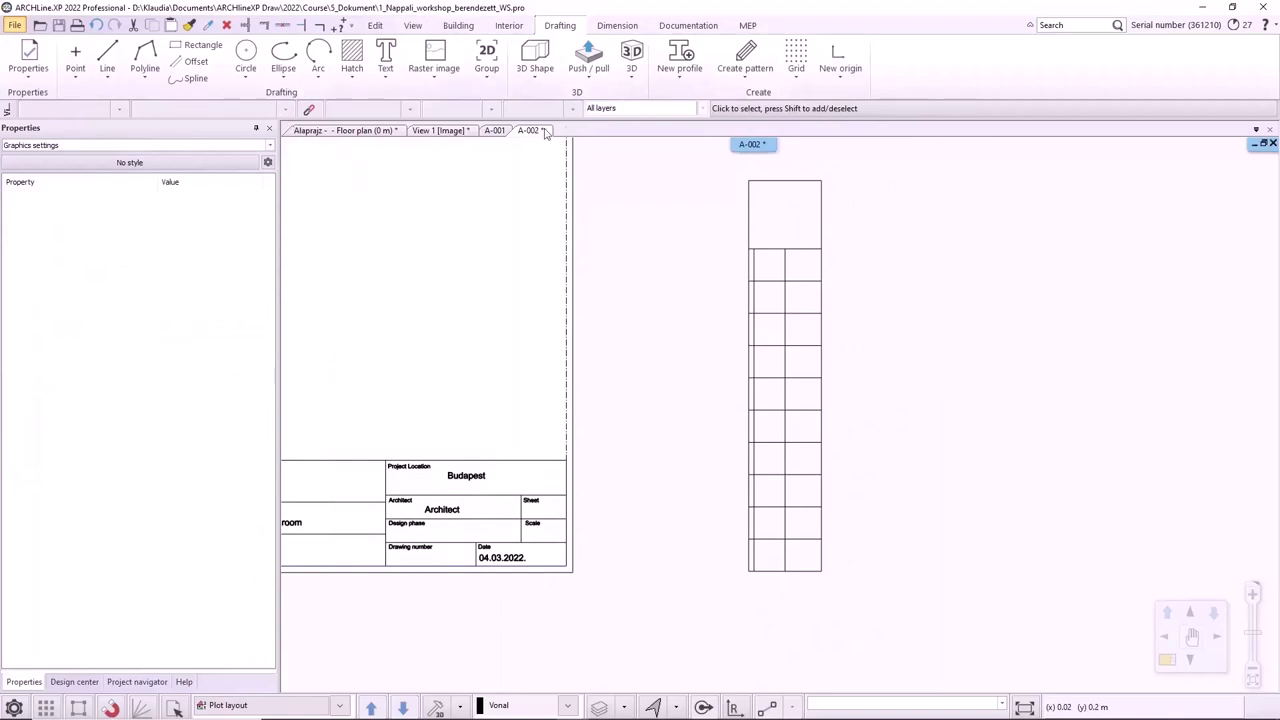
{"action": "left_click", "coordinate": [688, 25]}
Create a plot stamp with Project name, version number, address, Client name, Architect Name and Creation date.
{"action": "left_click", "coordinate": [66, 76]}
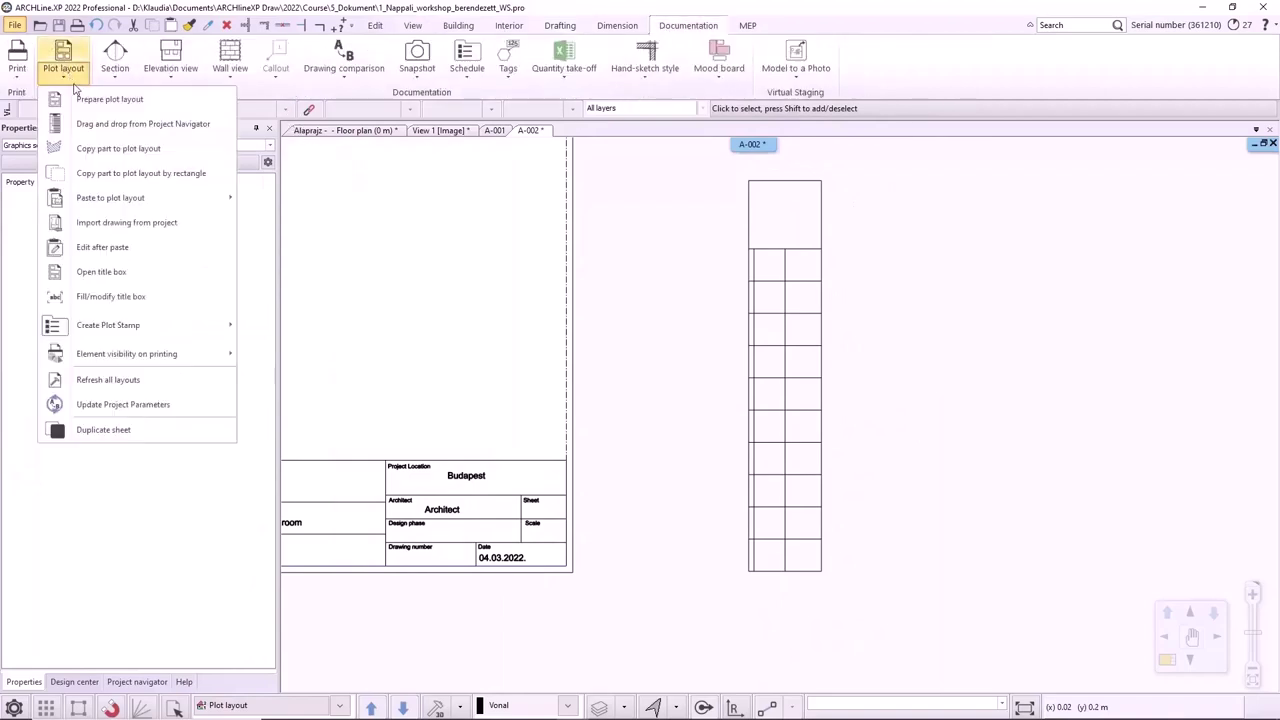
{"action": "left_click", "coordinate": [305, 330]}
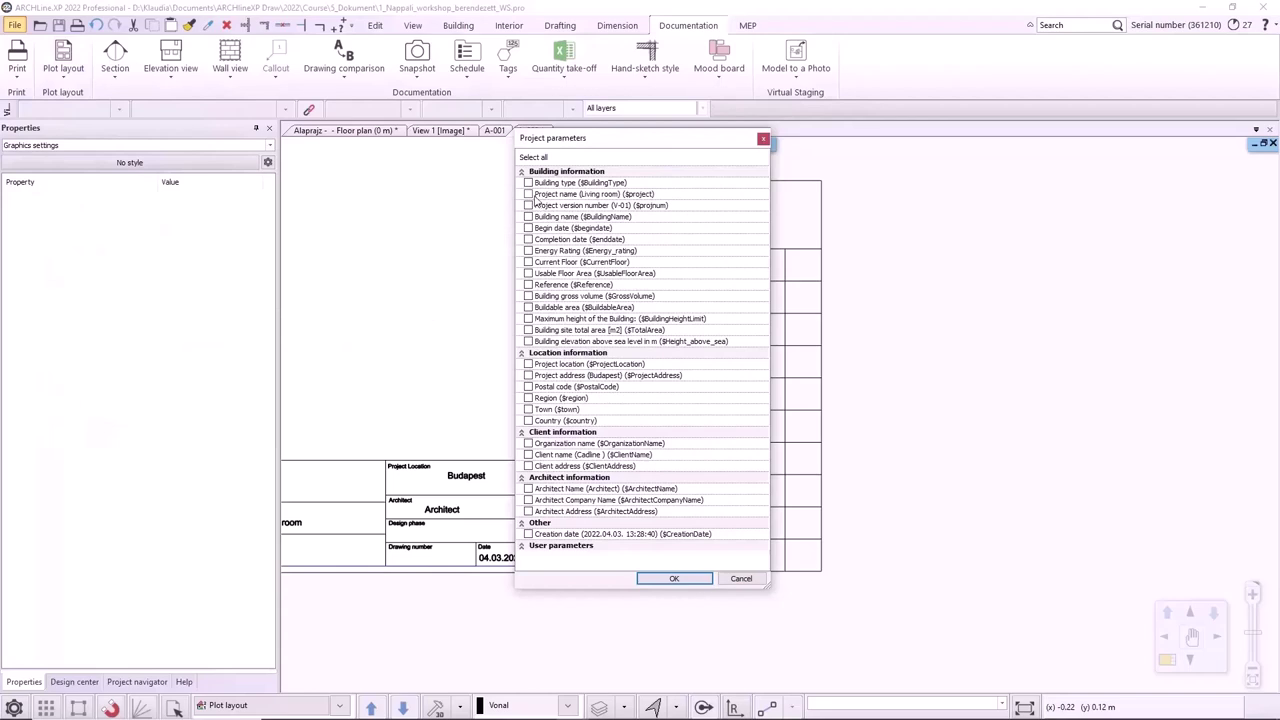
{"action": "left_click", "coordinate": [536, 196]}
{"action": "left_click", "coordinate": [538, 206]}
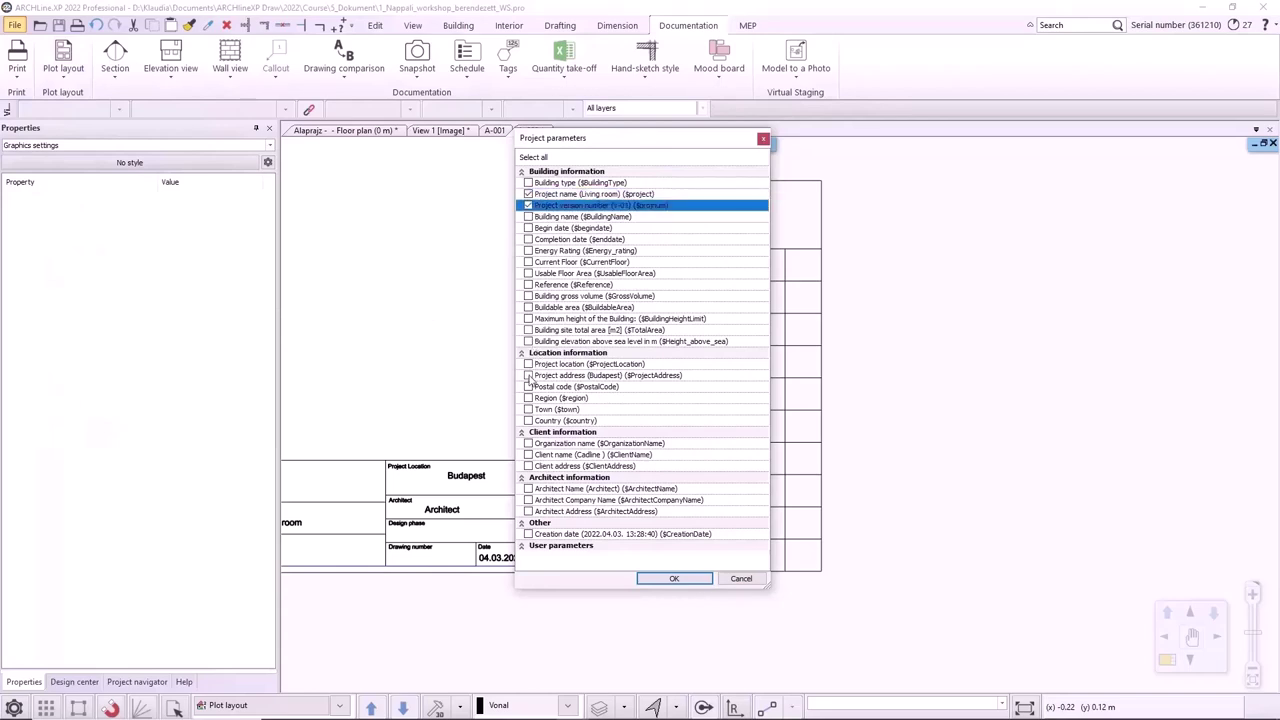
{"action": "left_click", "coordinate": [530, 376]}
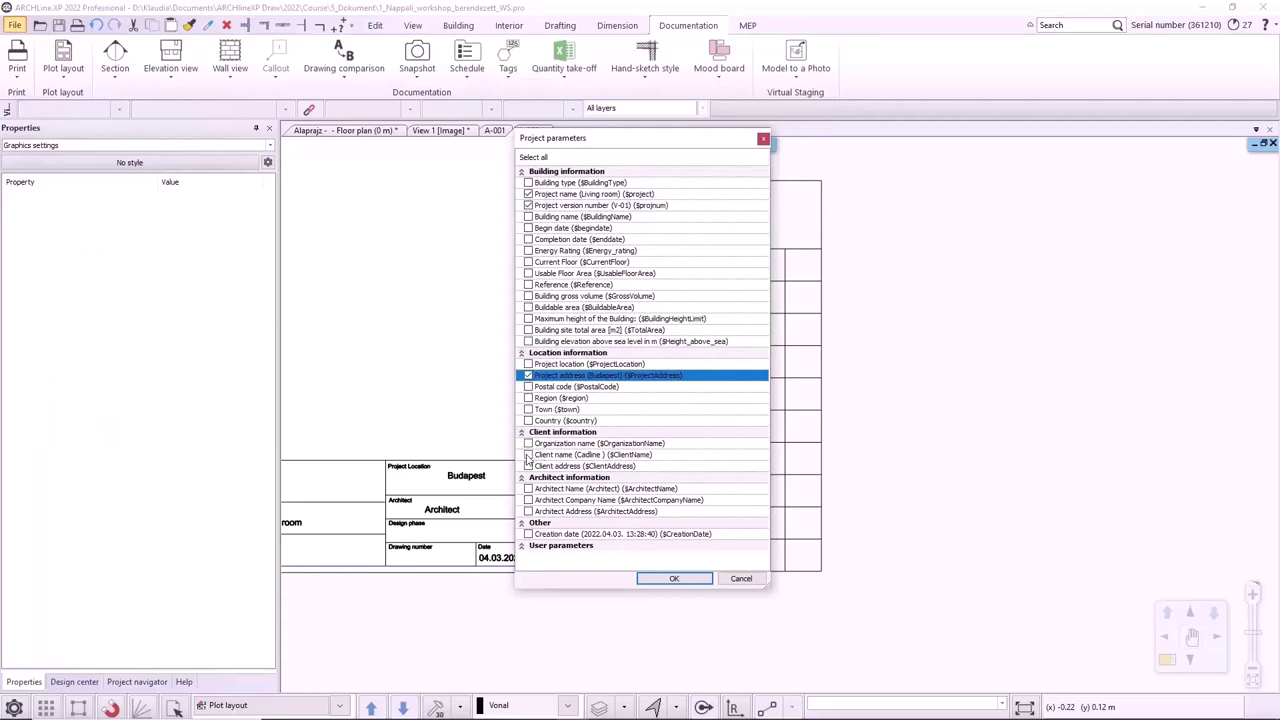
{"action": "left_click", "coordinate": [528, 455]}
{"action": "left_click", "coordinate": [529, 489]}
{"action": "left_click", "coordinate": [529, 534]}
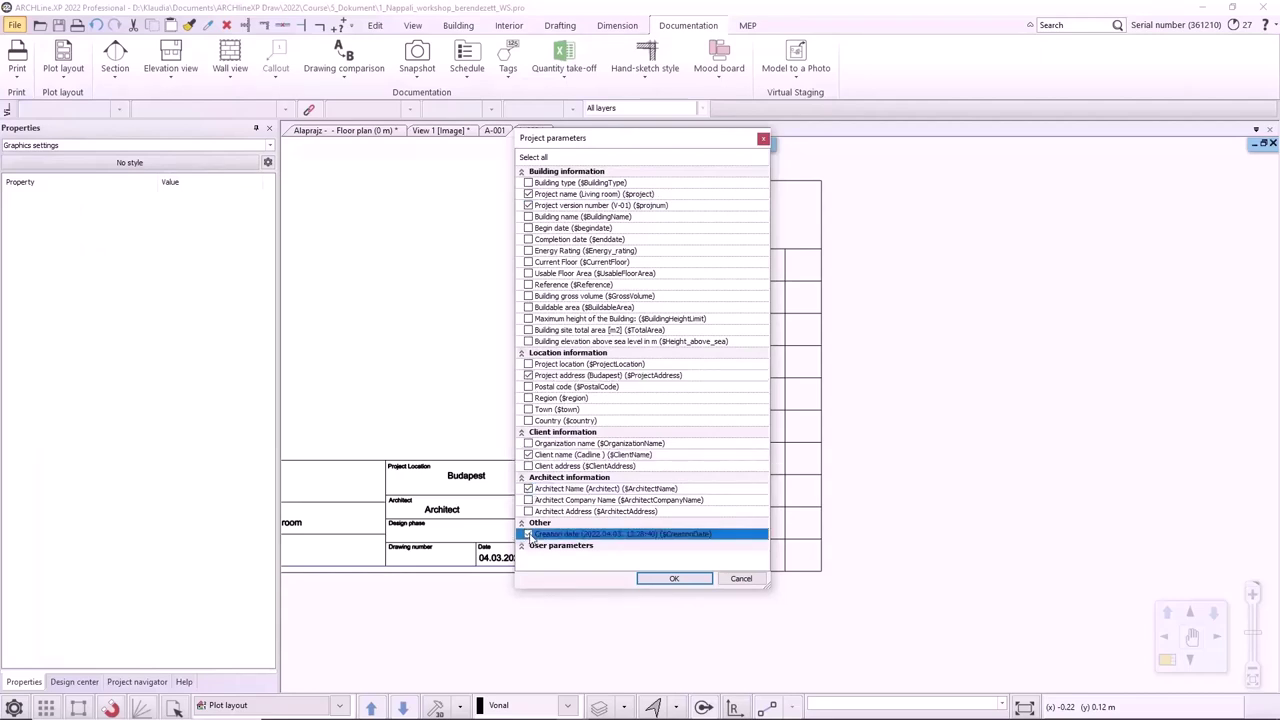
{"action": "left_click", "coordinate": [670, 579]}
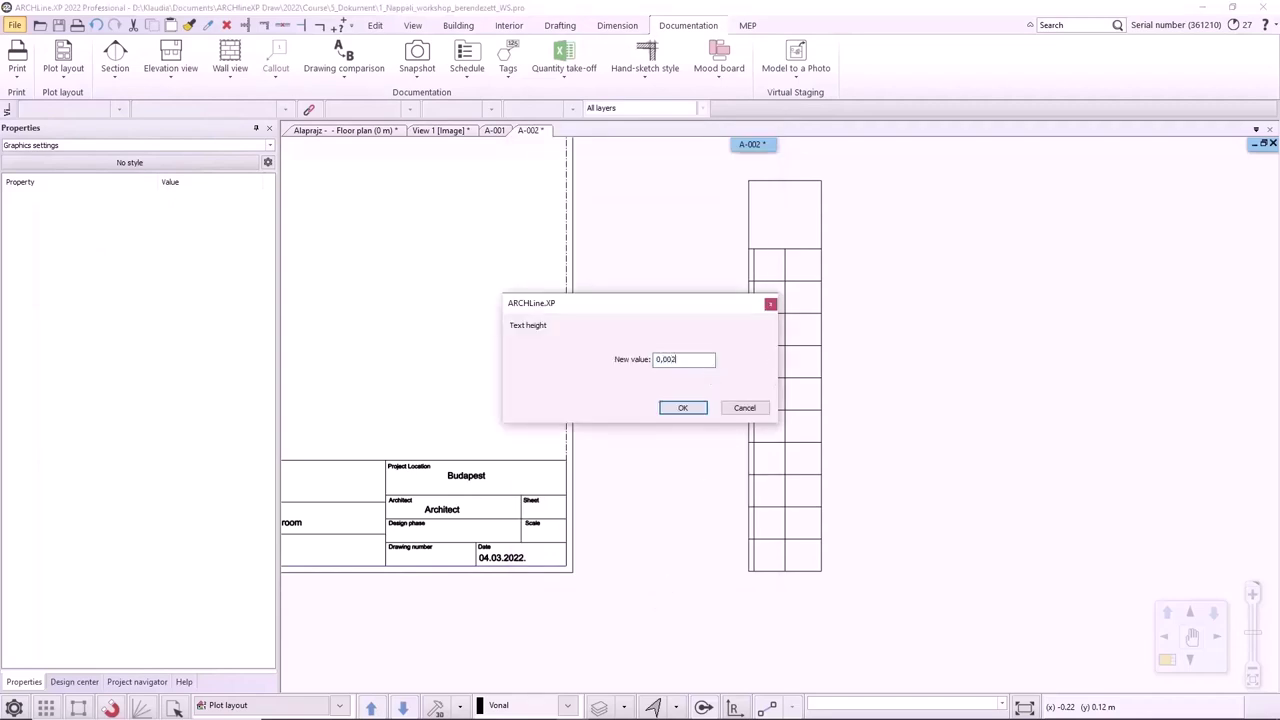
At text height 0,002, place Project name, version number and address labels with $project, $projnum, $ProjectAddress fields.
{"action": "left_click", "coordinate": [684, 407]}
{"action": "scroll", "coordinate": [766, 330], "scroll_direction": "up", "scroll_amount": 4}
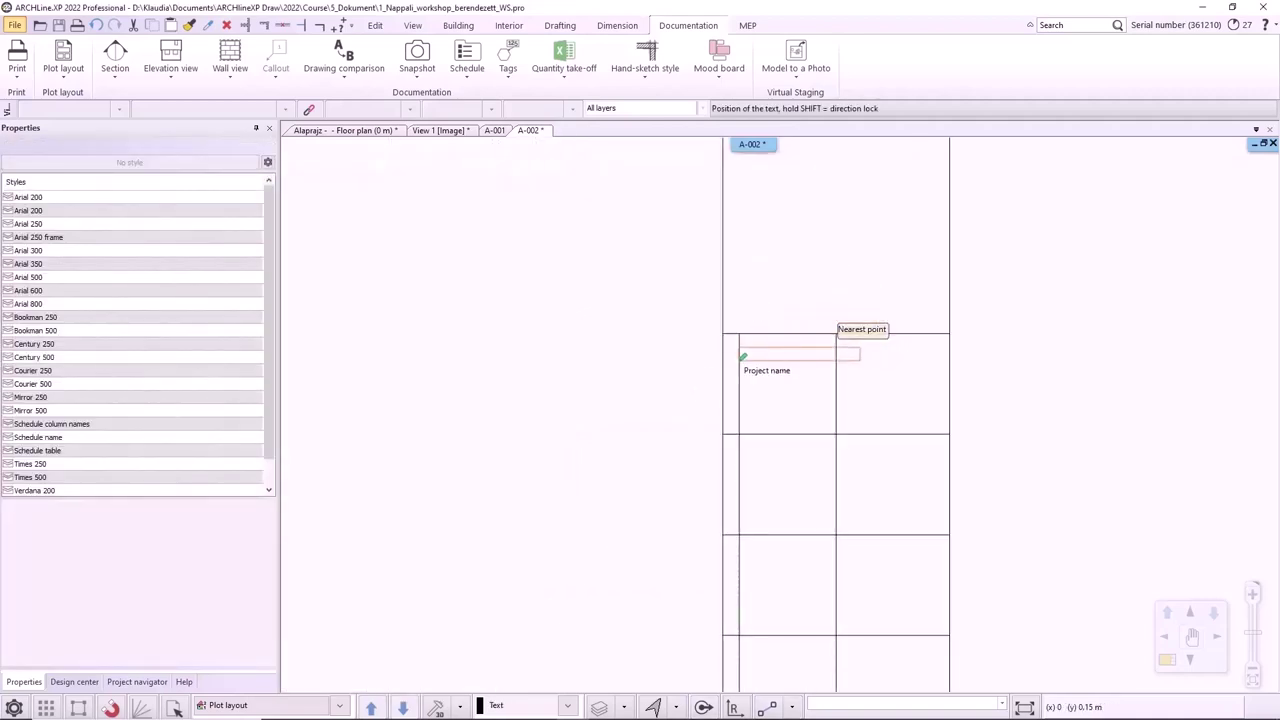
{"action": "left_click", "coordinate": [742, 357]}
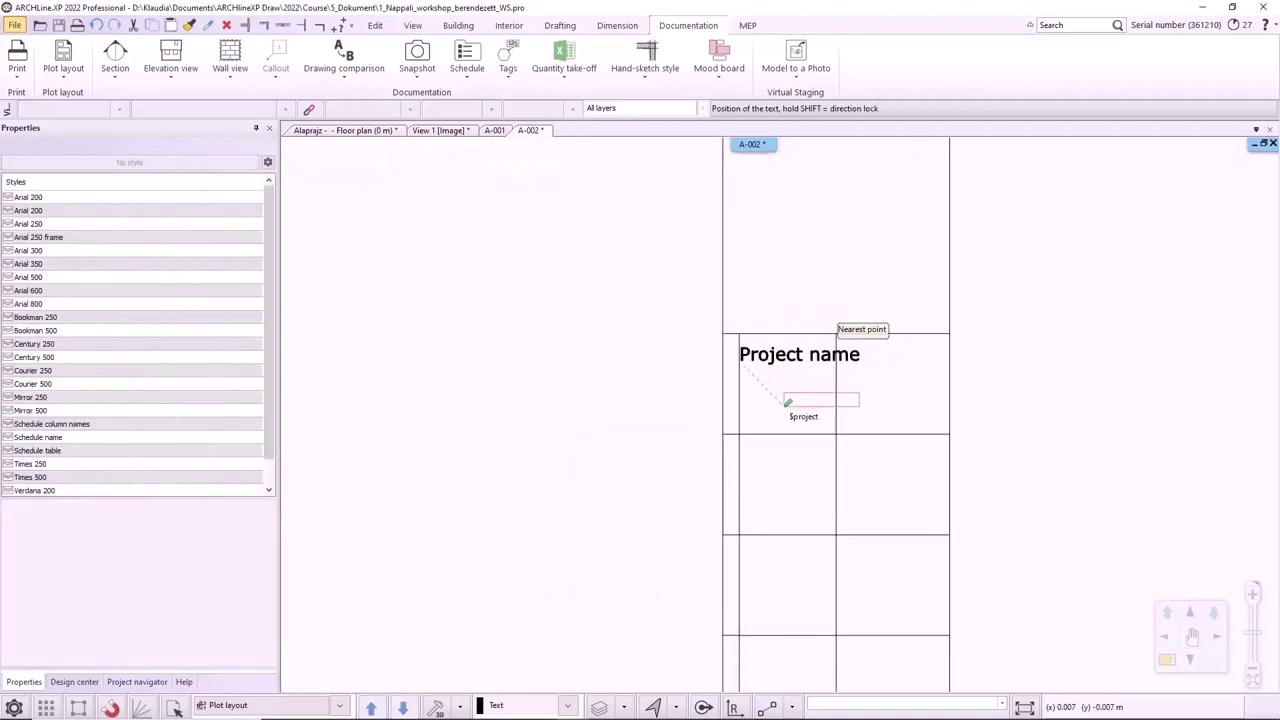
{"action": "scroll", "coordinate": [789, 404], "scroll_direction": "up", "scroll_amount": 1}
{"action": "left_click", "coordinate": [798, 401]}
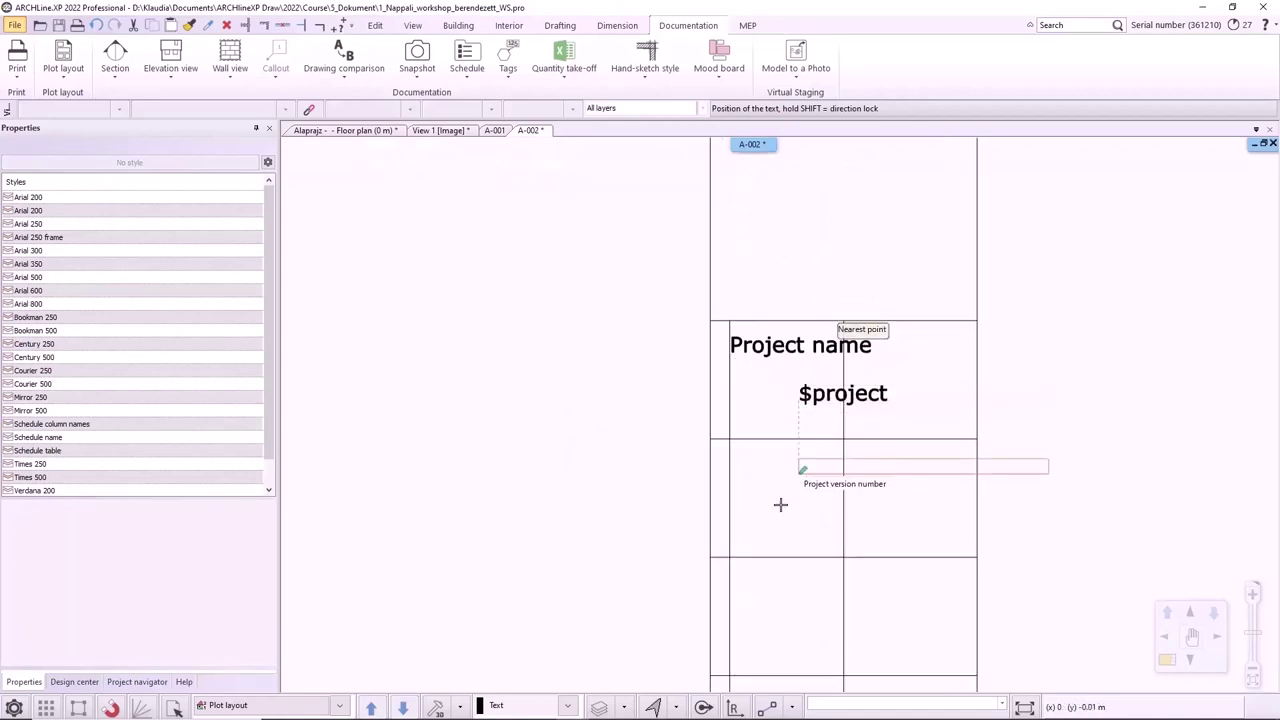
{"action": "middle_click_drag", "start_coordinate": [780, 504], "coordinate": [789, 442]}
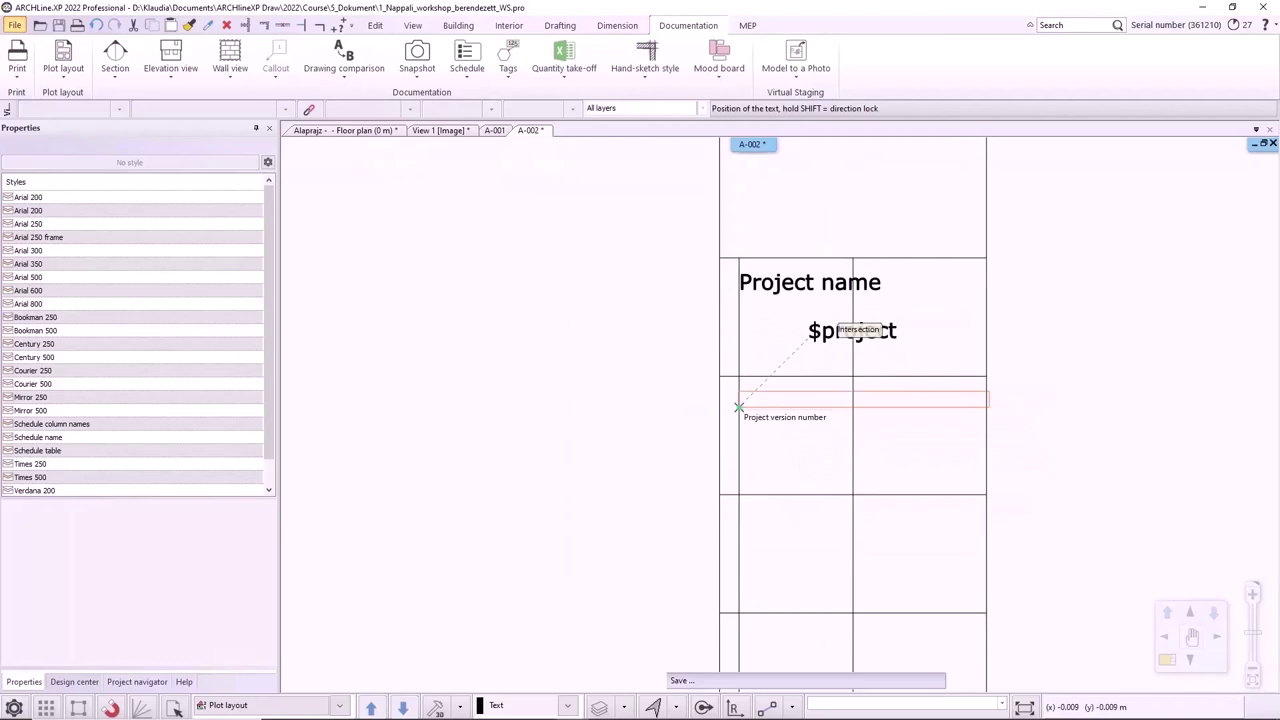
{"action": "left_click", "coordinate": [742, 410]}
{"action": "left_click", "coordinate": [790, 458]}
{"action": "middle_click_drag", "start_coordinate": [777, 457], "coordinate": [786, 355]}
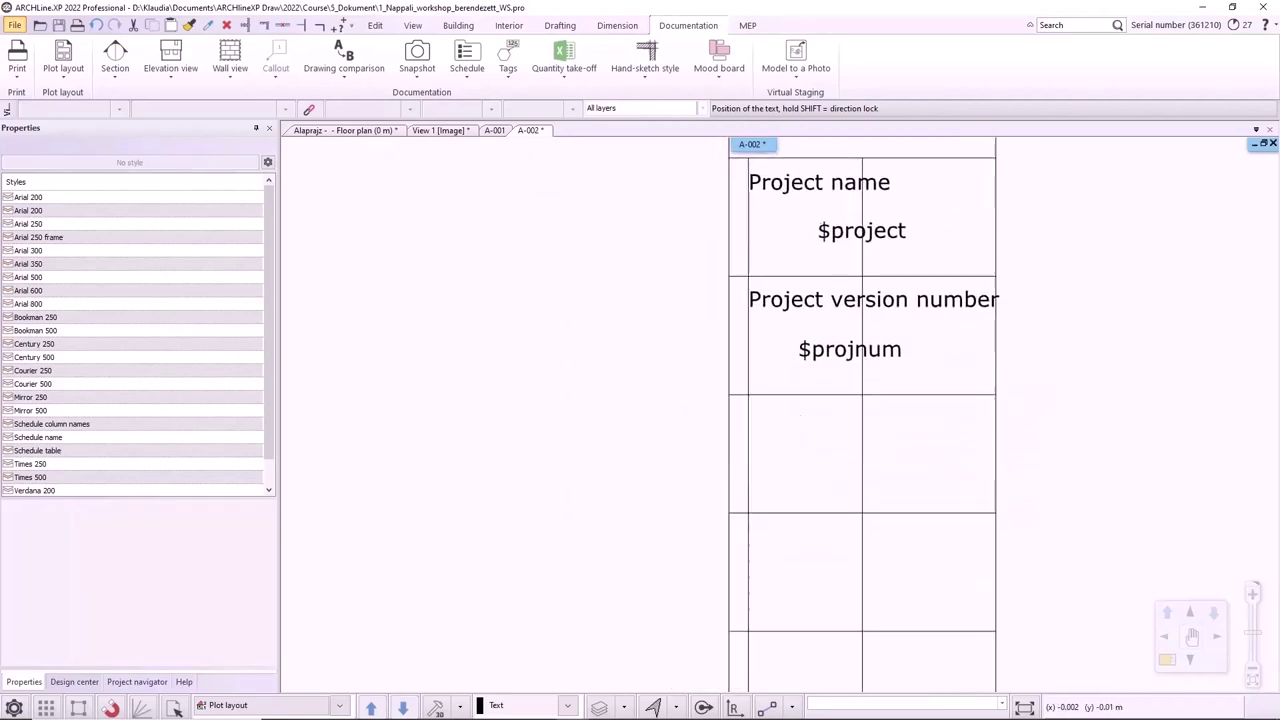
{"action": "left_click", "coordinate": [752, 414]}
{"action": "left_click", "coordinate": [781, 468]}
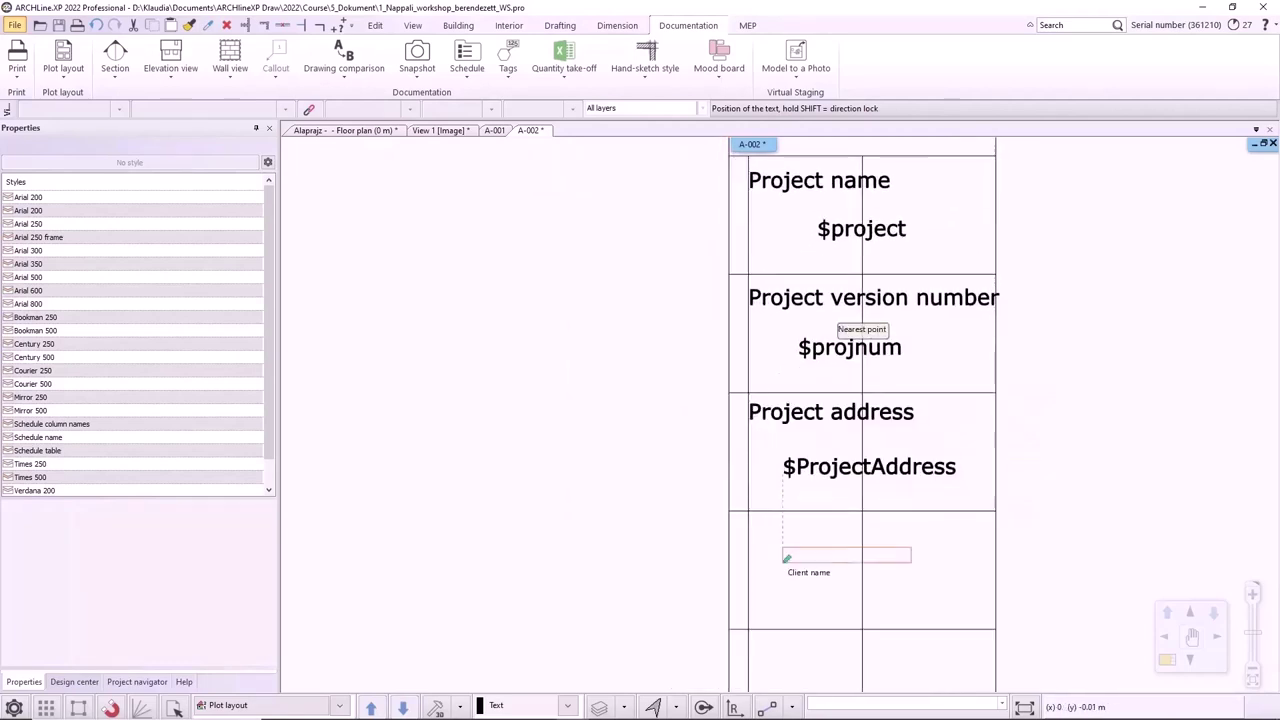
Place Client name, Architect Name and Creation date labels with their fields, displaying parameter values.
{"action": "middle_click_drag", "start_coordinate": [785, 555], "coordinate": [796, 399]}
{"action": "left_click", "coordinate": [771, 398]}
{"action": "left_click", "coordinate": [788, 432]}
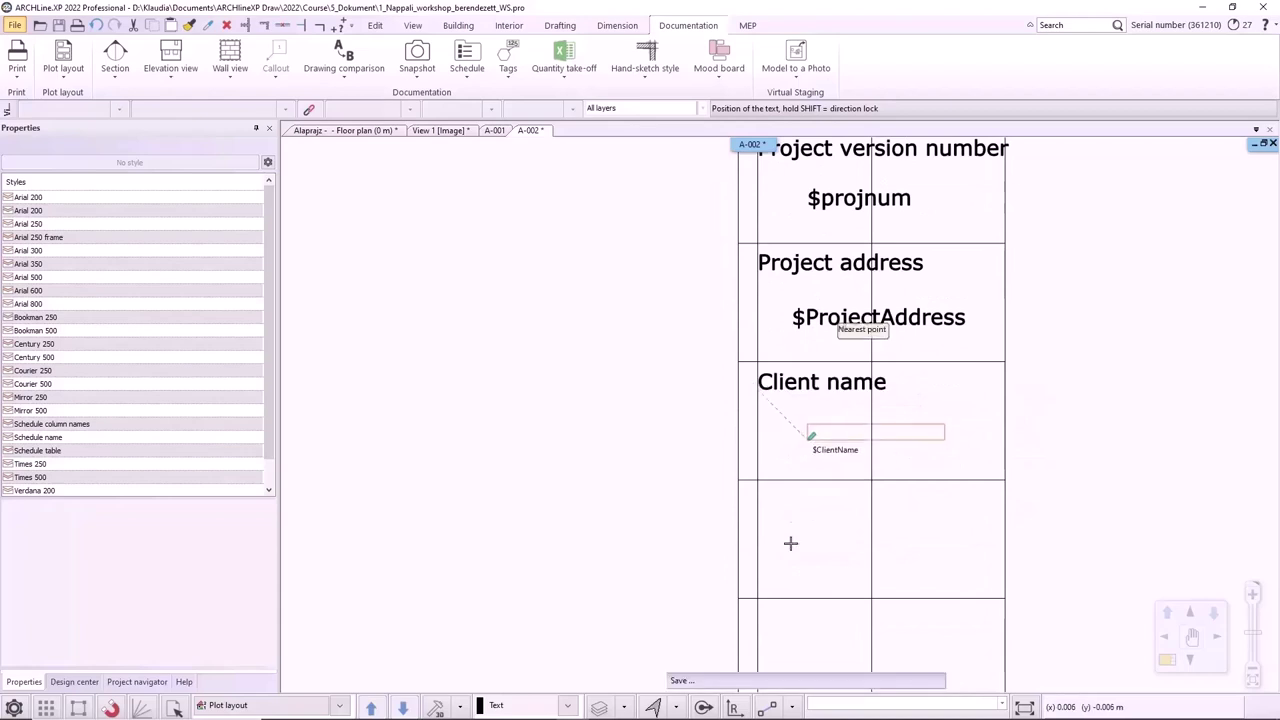
{"action": "middle_click_drag", "start_coordinate": [791, 543], "coordinate": [788, 418]}
{"action": "left_click", "coordinate": [754, 393]}
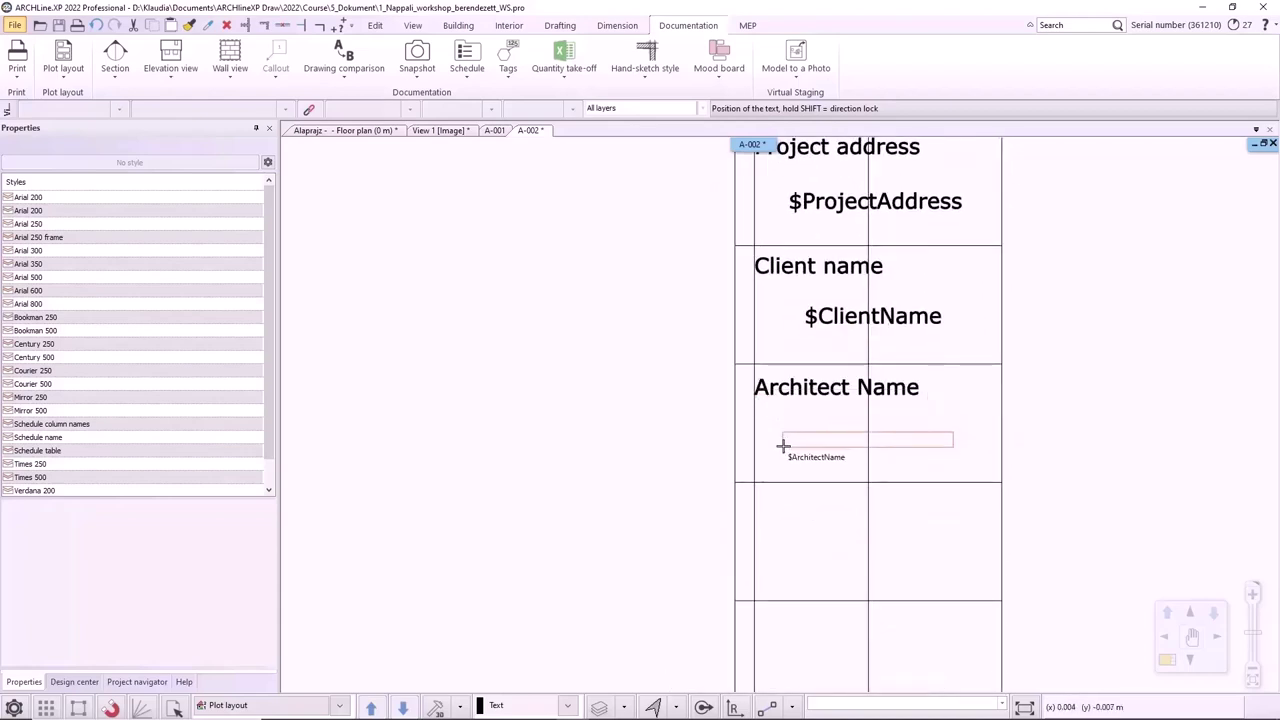
{"action": "left_click", "coordinate": [784, 441]}
{"action": "middle_click_drag", "start_coordinate": [786, 556], "coordinate": [790, 457]}
{"action": "left_click", "coordinate": [758, 412]}
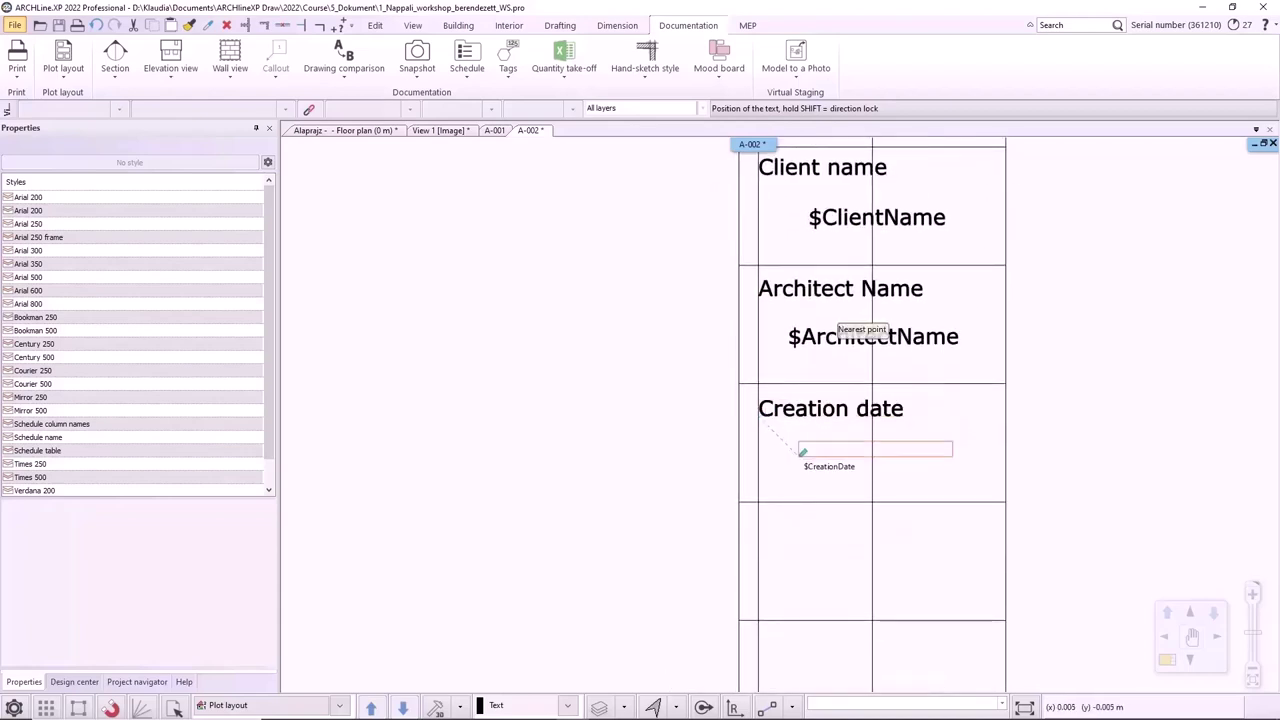
{"action": "left_click", "coordinate": [805, 456]}
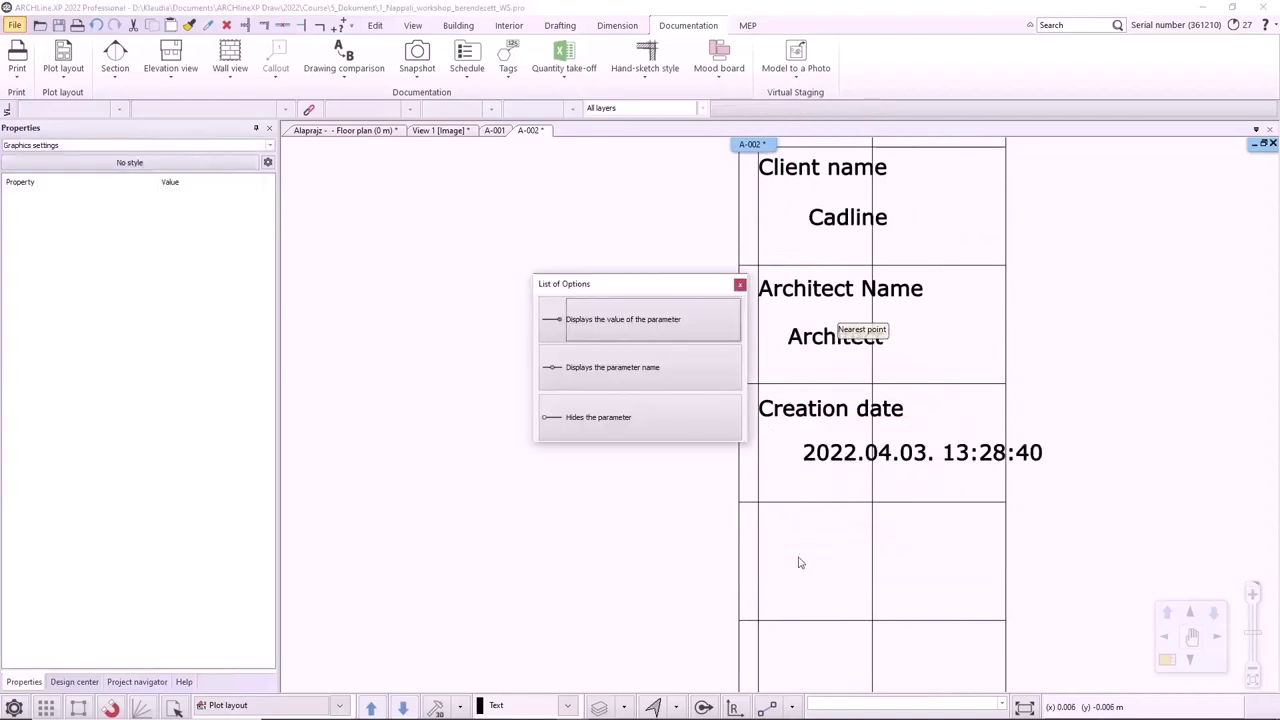
{"action": "left_click", "coordinate": [657, 333]}
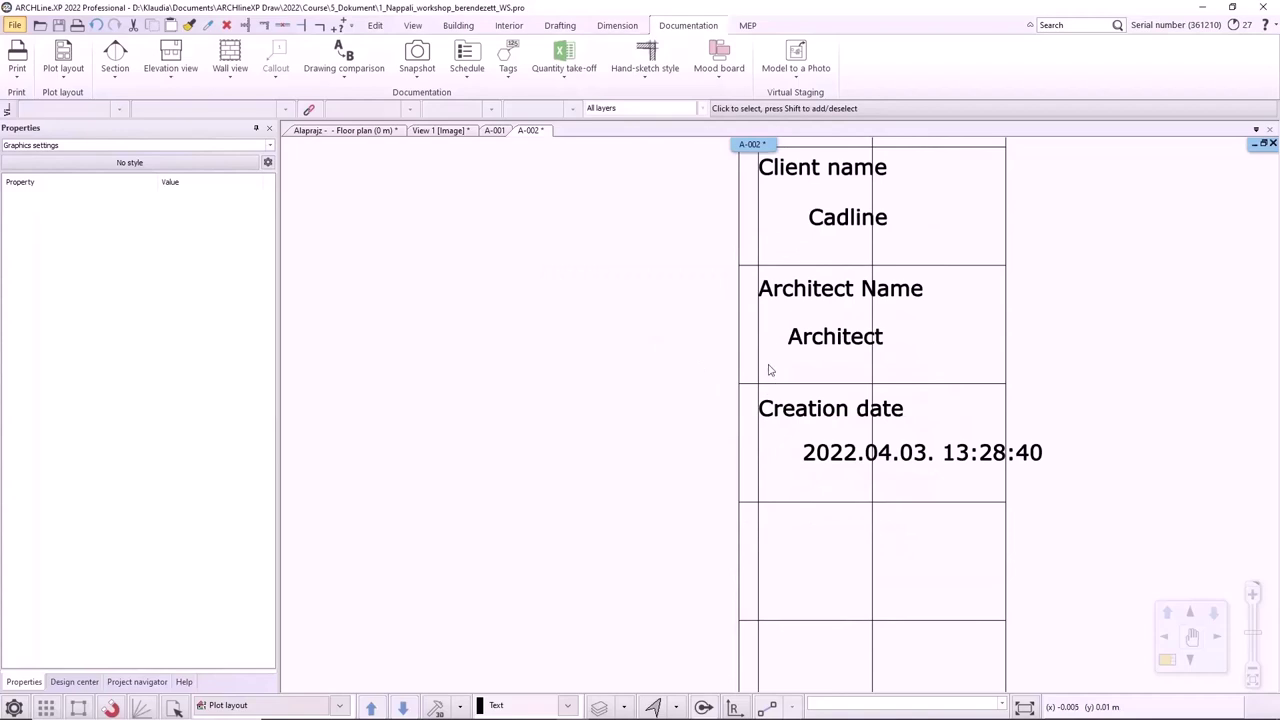
{"action": "left_click", "coordinate": [558, 25]}
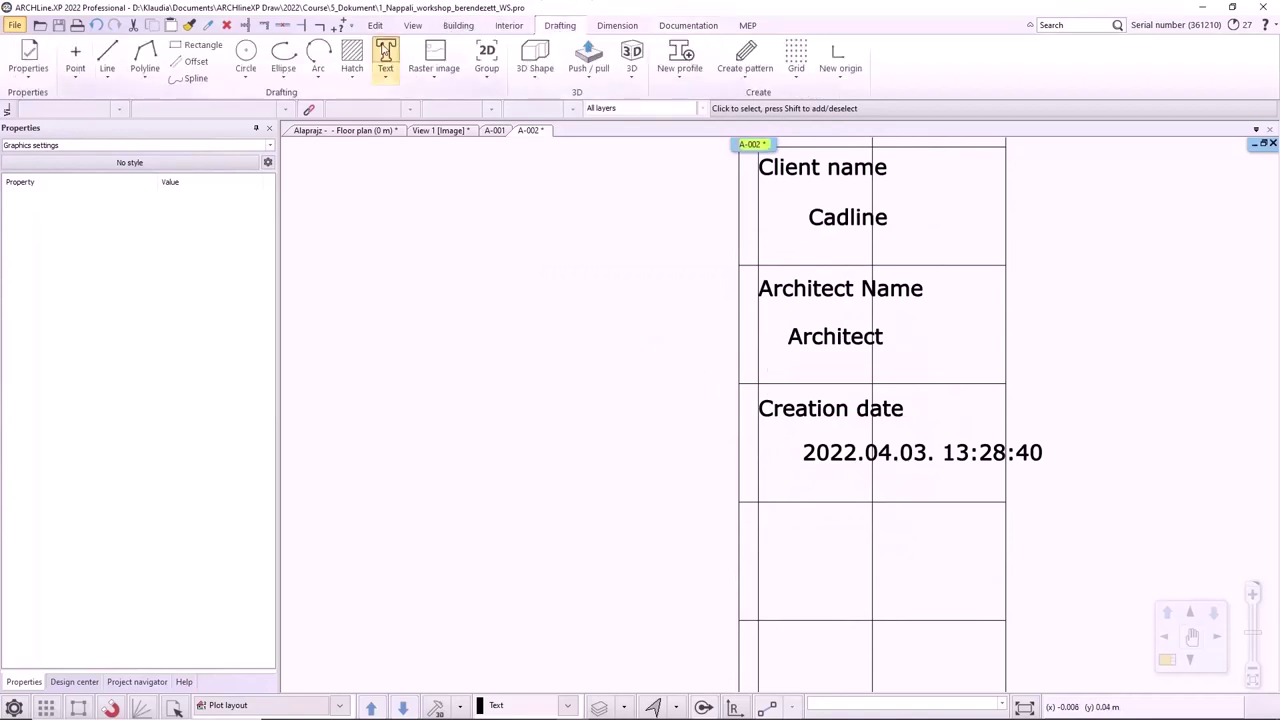
Insert repeated text, placing the Drawing name label in the first empty row.
{"action": "left_click", "coordinate": [385, 50]}
{"action": "key", "text": "Escape"}
{"action": "scroll", "coordinate": [760, 534], "scroll_direction": "down", "scroll_amount": 3}
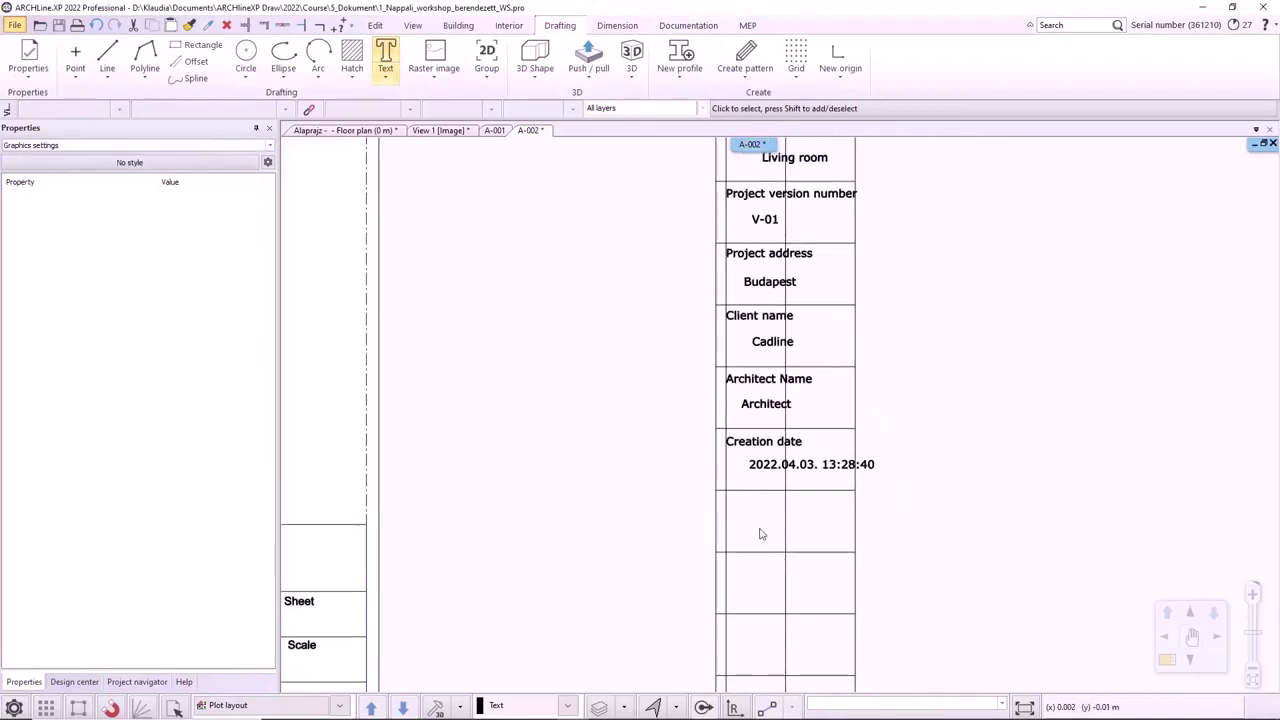
{"action": "scroll", "coordinate": [760, 534], "scroll_direction": "up", "scroll_amount": 2}
{"action": "left_click", "coordinate": [385, 50]}
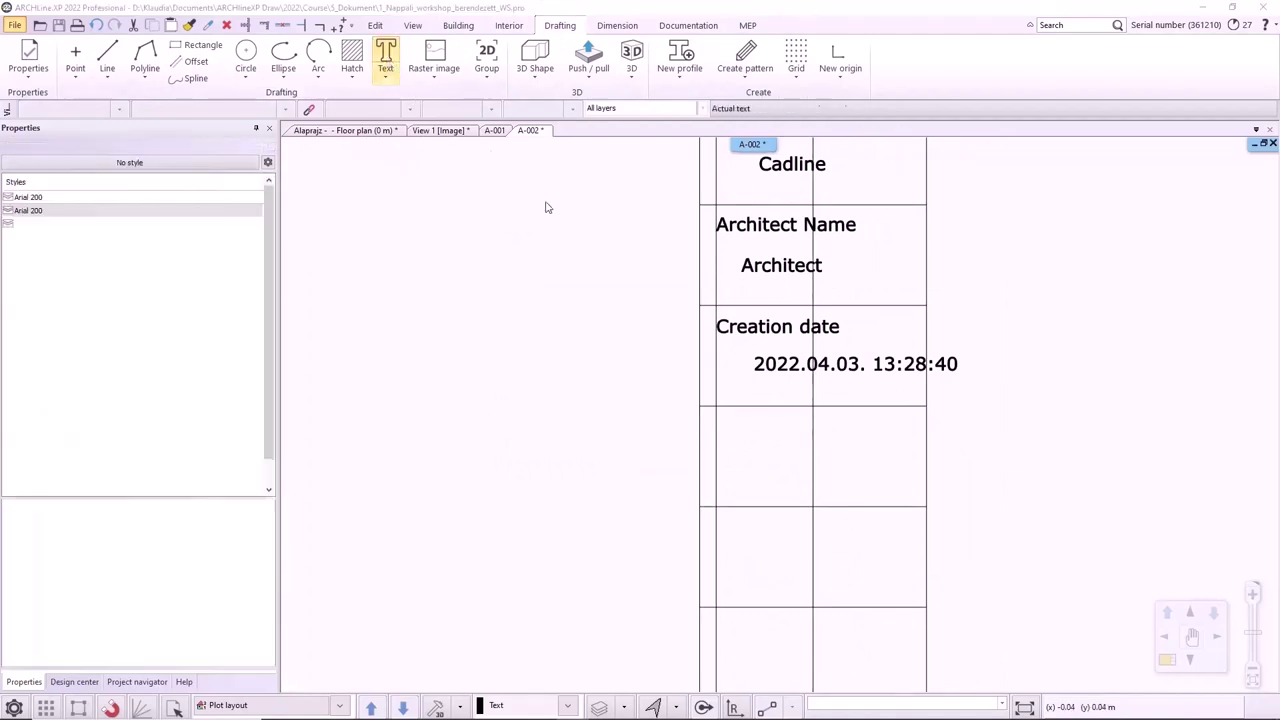
{"action": "left_click", "coordinate": [589, 279]}
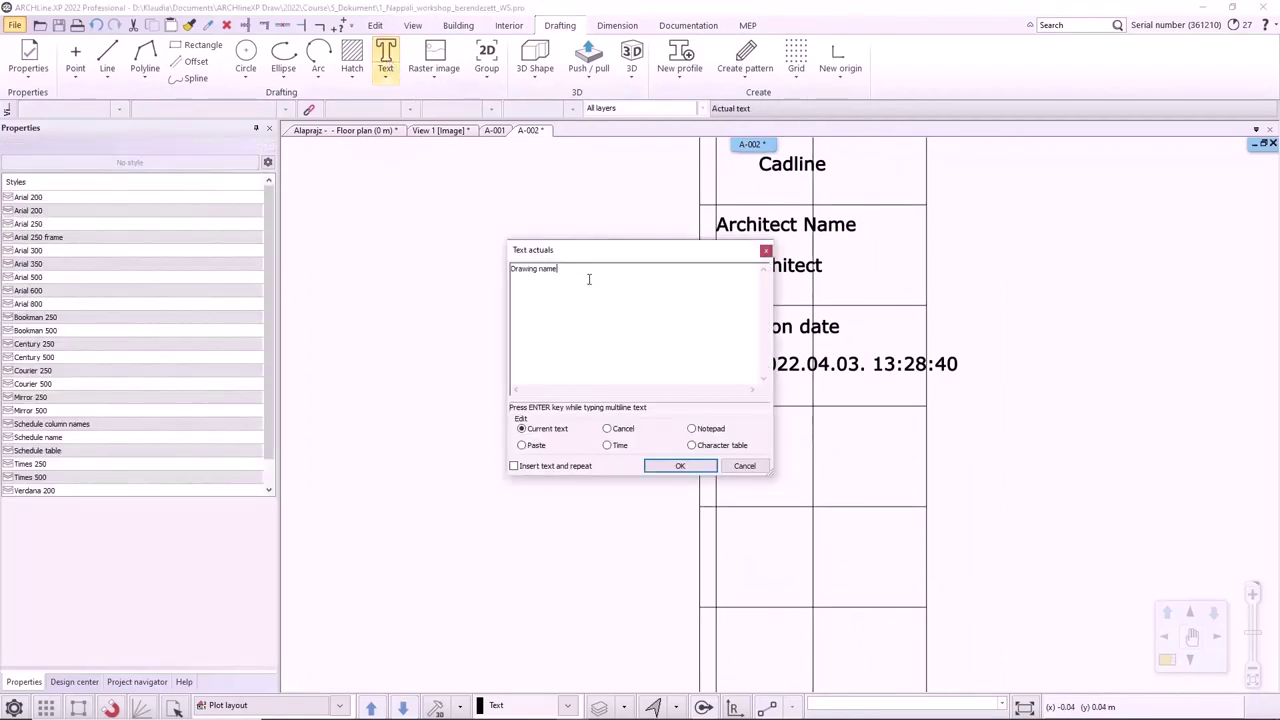
{"action": "left_click", "coordinate": [514, 466]}
{"action": "left_click", "coordinate": [679, 466]}
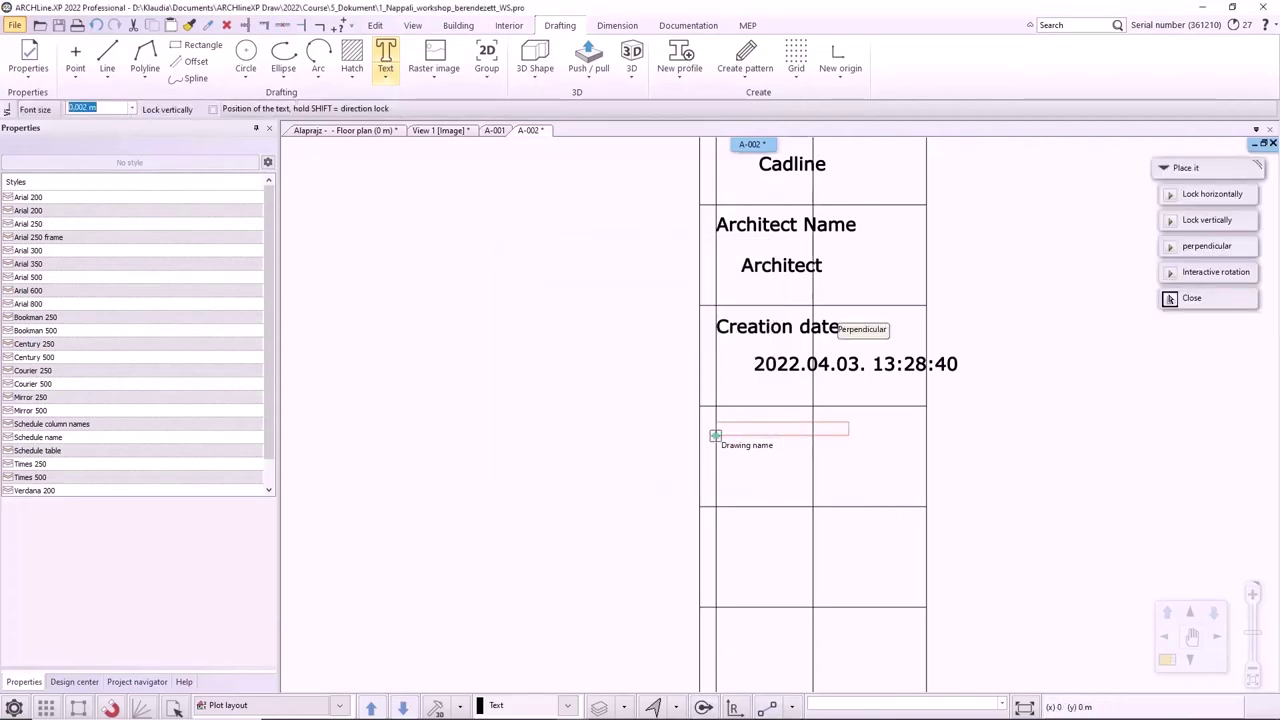
{"action": "left_click", "coordinate": [715, 436]}
Add the Scale, Page and Drawing phase labels to the following rows.
{"action": "type", "text": "Scale"}
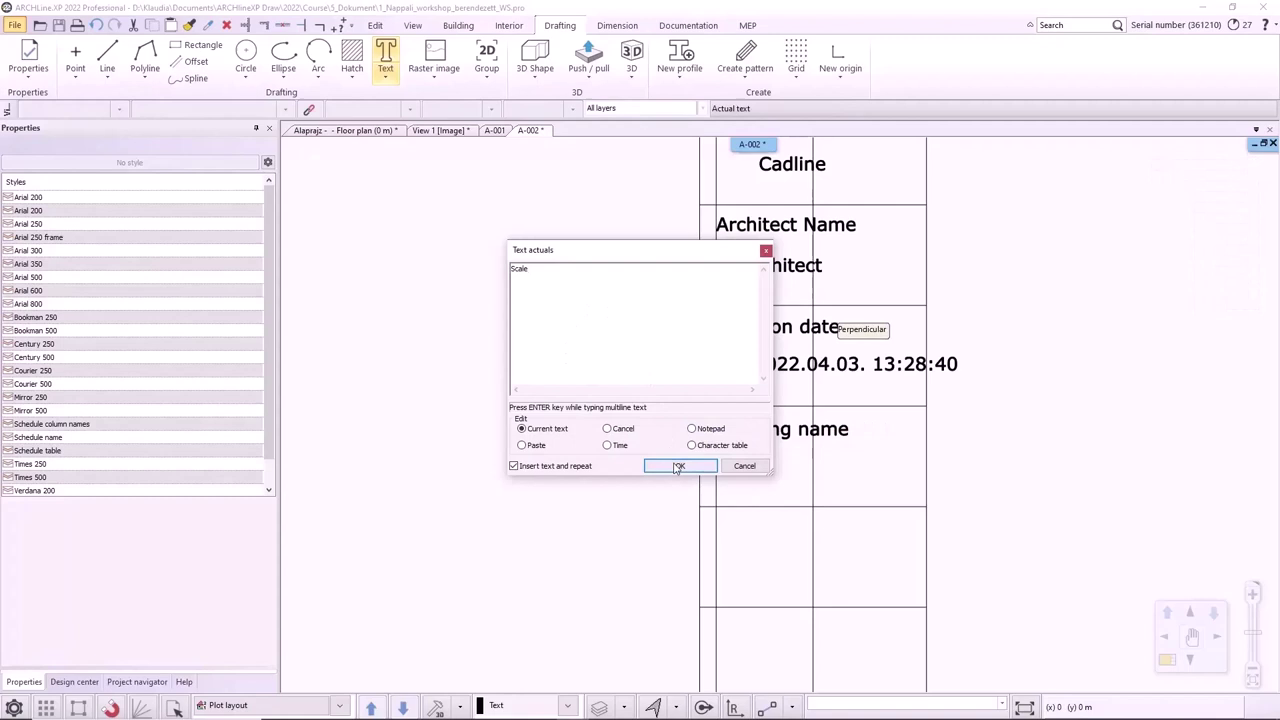
{"action": "left_click", "coordinate": [679, 466]}
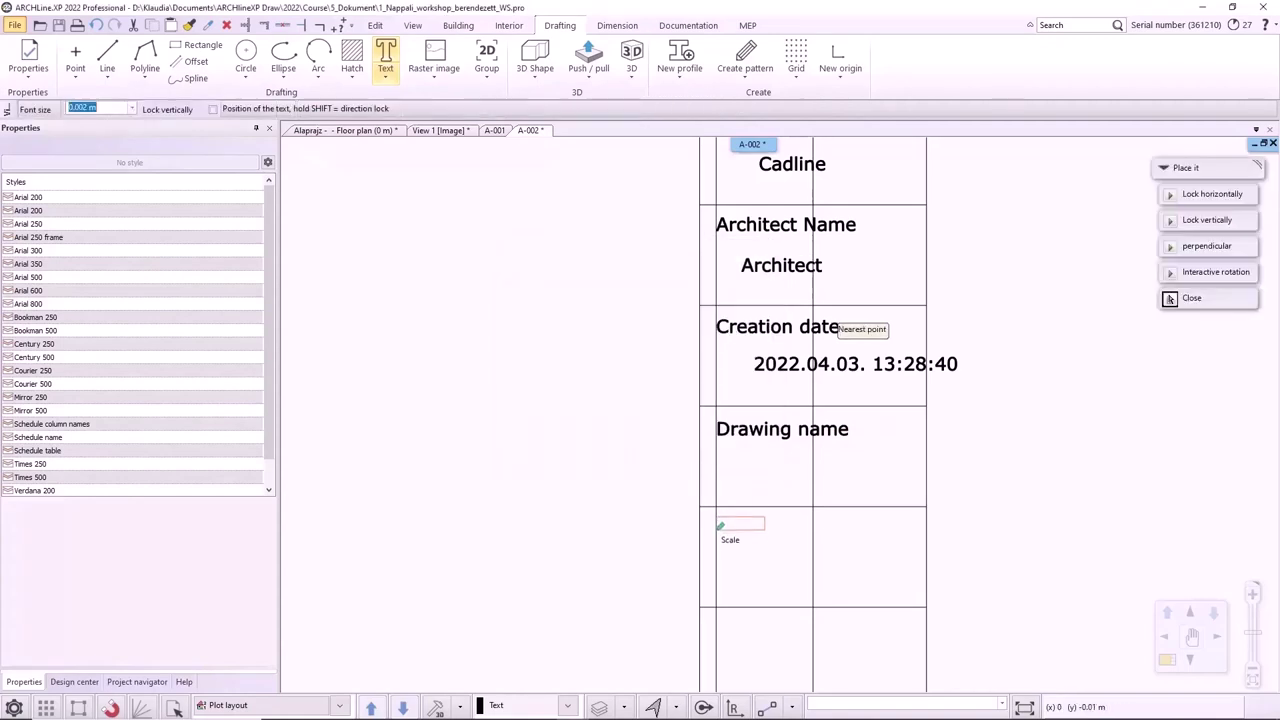
{"action": "left_click", "coordinate": [717, 521]}
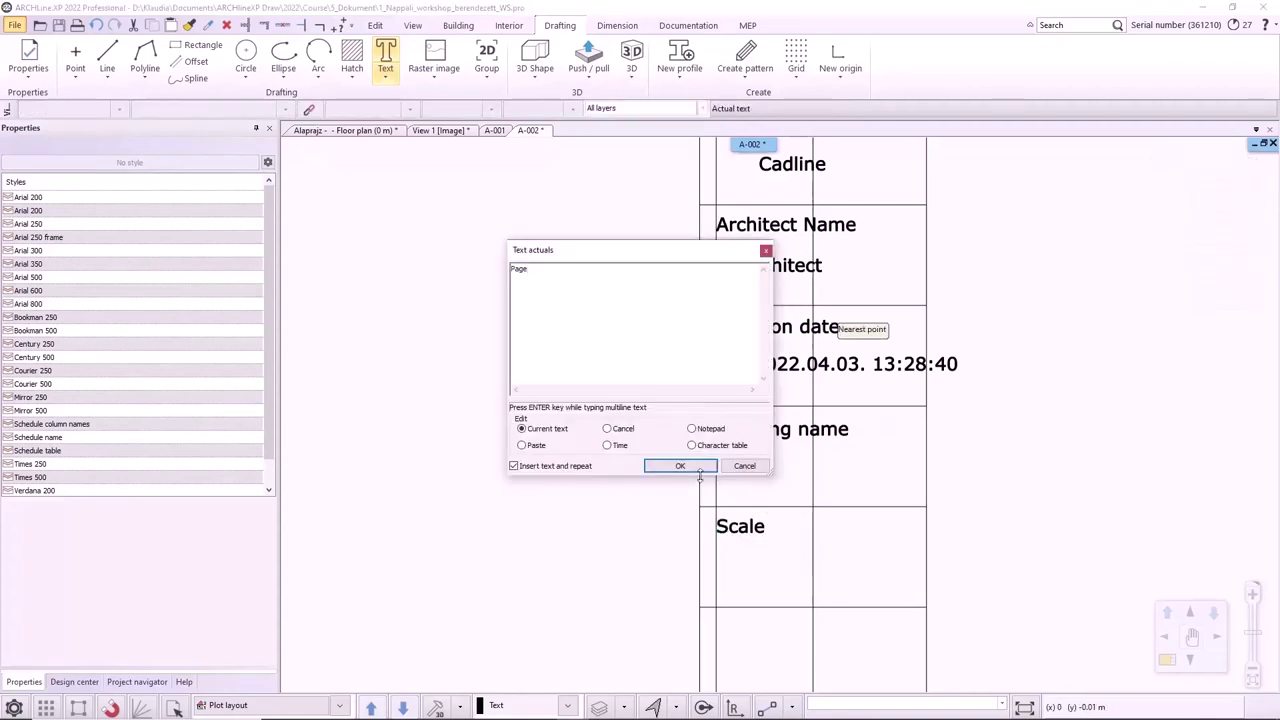
{"action": "left_click", "coordinate": [680, 466]}
{"action": "left_click", "coordinate": [712, 502]}
{"action": "type", "text": "Drawin"}
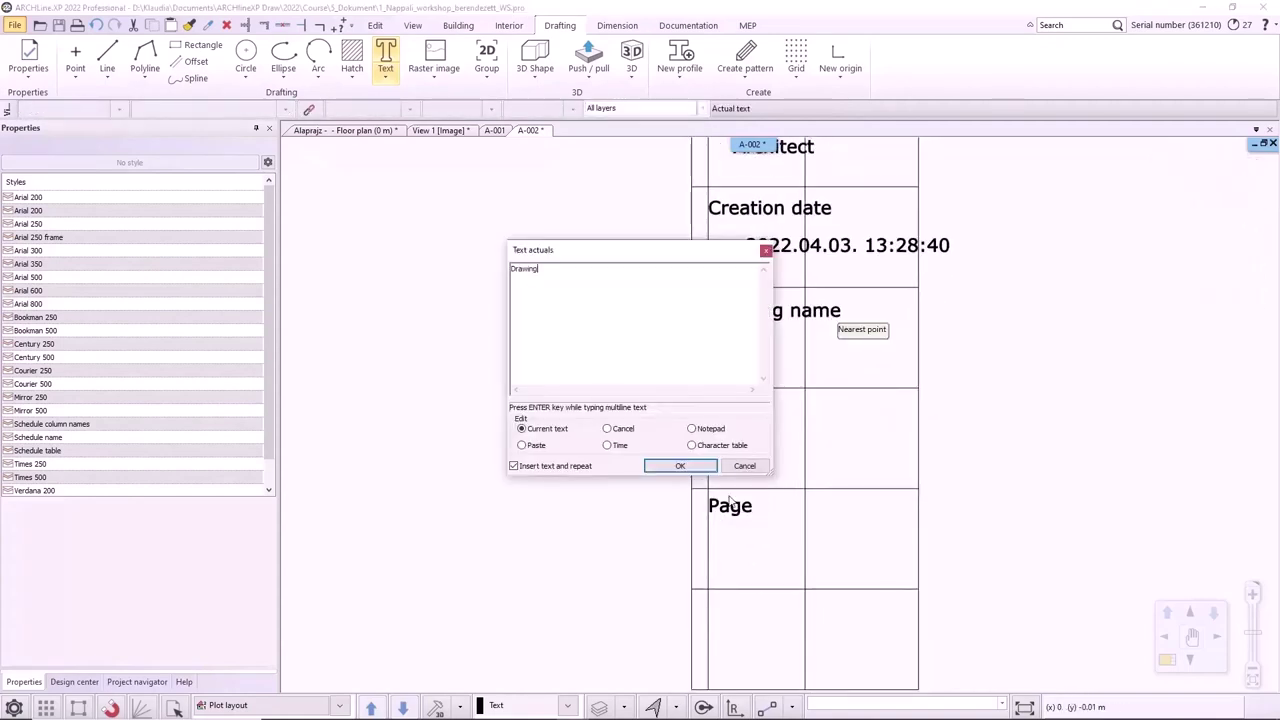
{"action": "type", "text": "g phase"}
{"action": "left_click", "coordinate": [680, 466]}
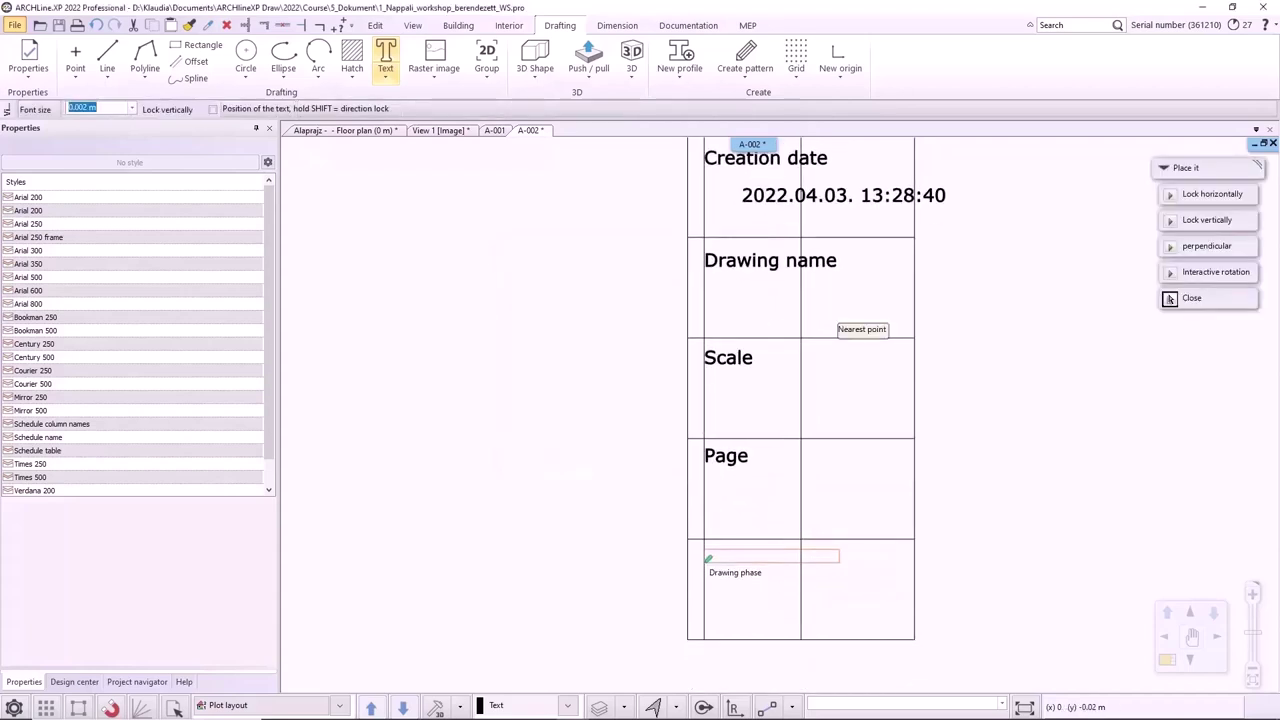
{"action": "left_click", "coordinate": [708, 552]}
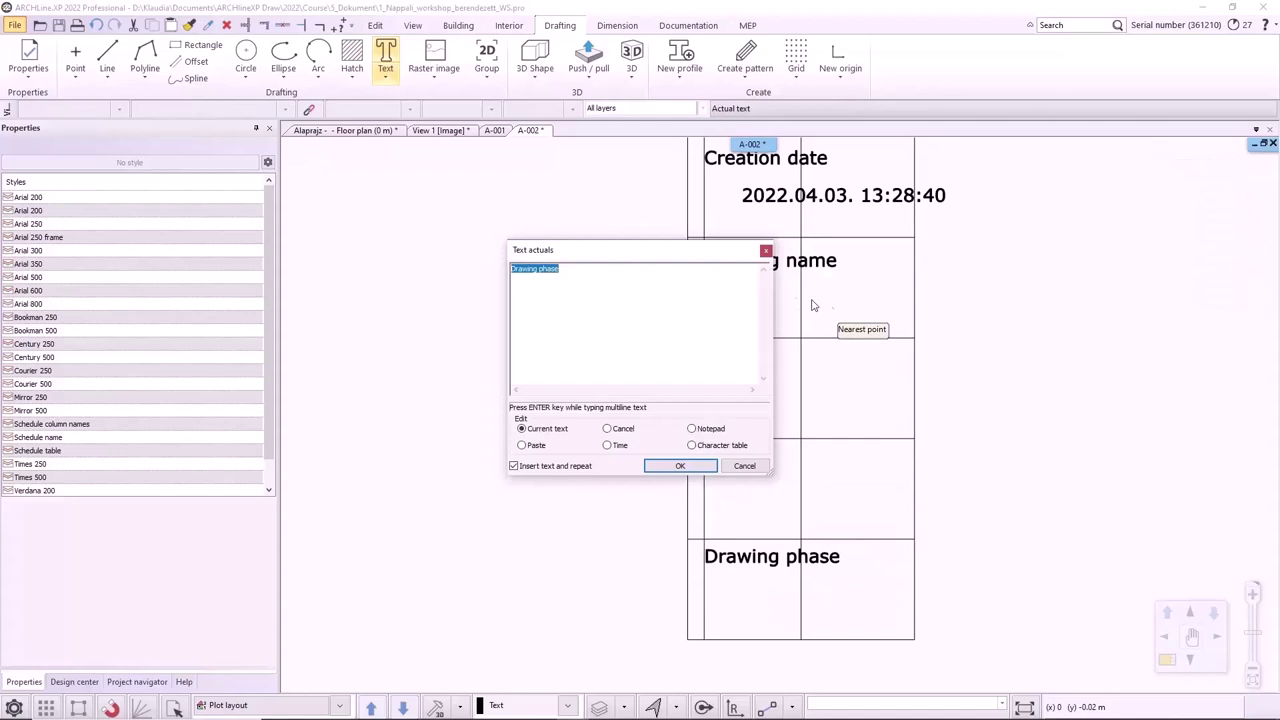
Place placeholders drawingname, scale, page and drawingphase in their matching cells.
{"action": "type", "text": "drawingname"}
{"action": "left_click", "coordinate": [664, 468]}
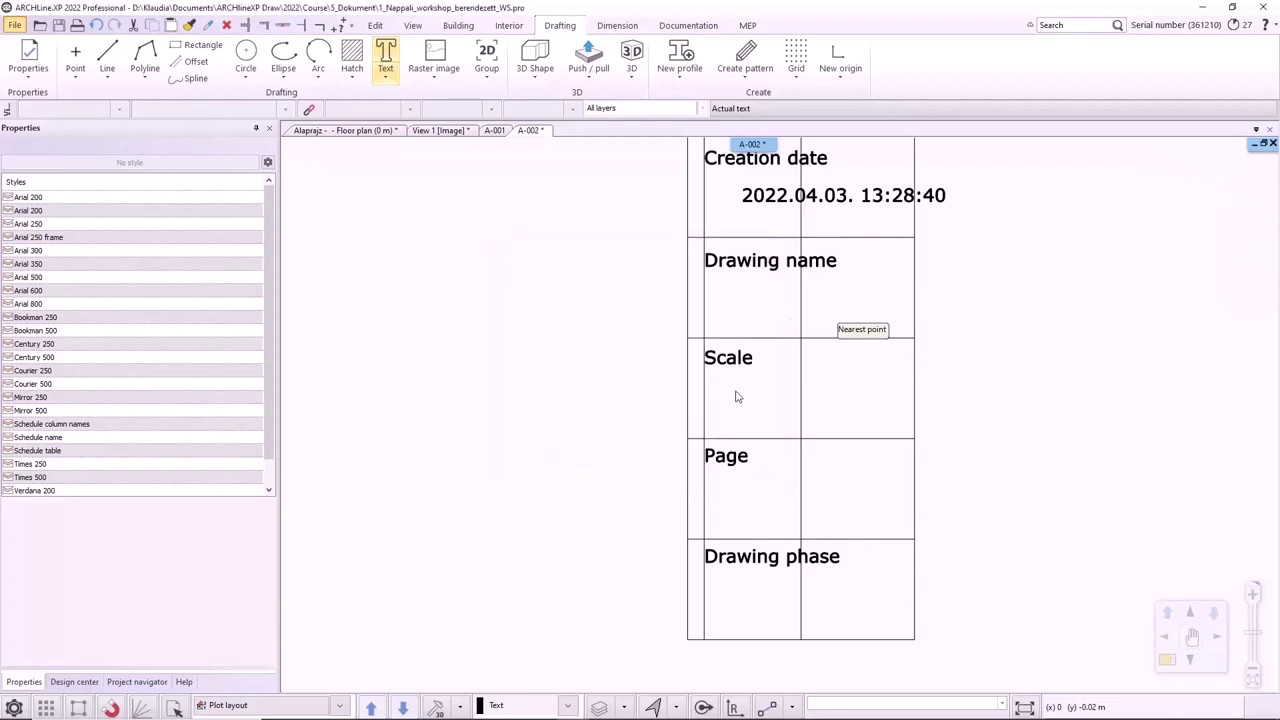
{"action": "left_click", "coordinate": [755, 302]}
{"action": "type", "text": "scale"}
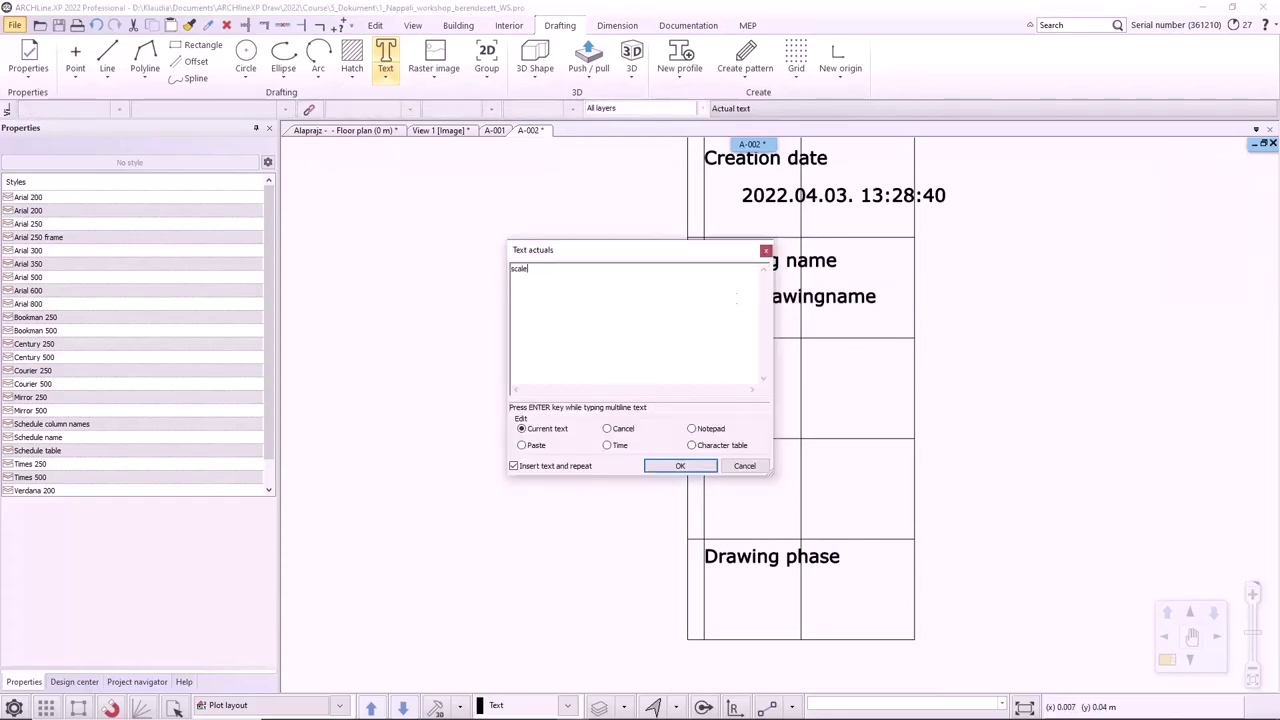
{"action": "left_click", "coordinate": [679, 465]}
{"action": "left_click", "coordinate": [790, 395]}
{"action": "type", "text": "page"}
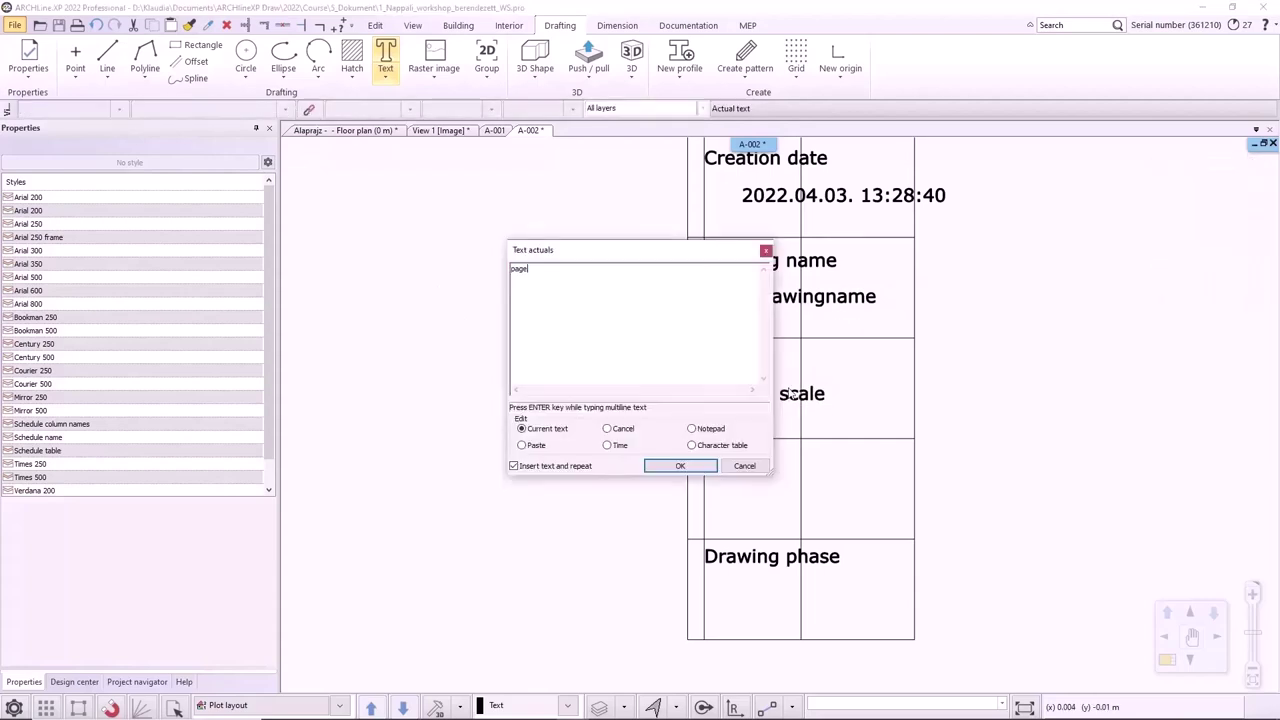
{"action": "left_click", "coordinate": [680, 466]}
{"action": "left_click", "coordinate": [790, 491]}
{"action": "type", "text": "drawin"}
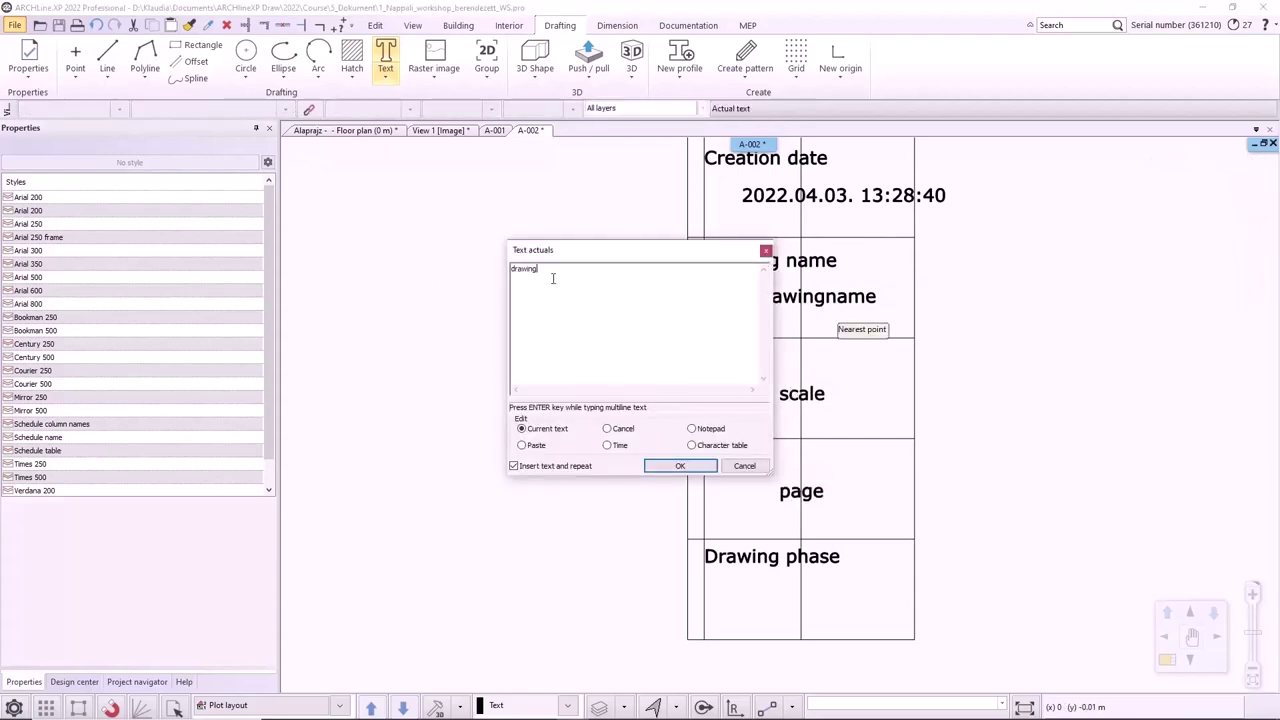
{"action": "left_click", "coordinate": [679, 465]}
{"action": "left_click", "coordinate": [740, 602]}
{"action": "key", "text": "Escape"}
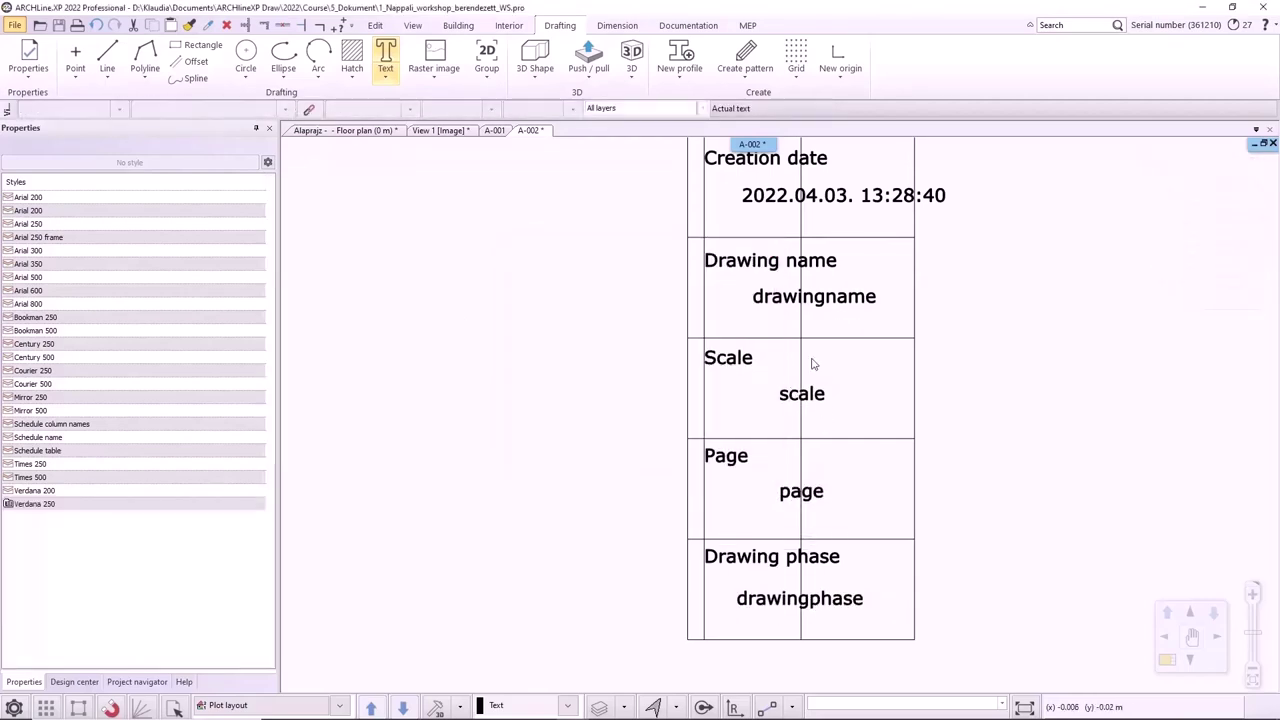
Convert the drawingname, scale, page and drawingphase placeholder texts into variables.
{"action": "right_click", "coordinate": [773, 305]}
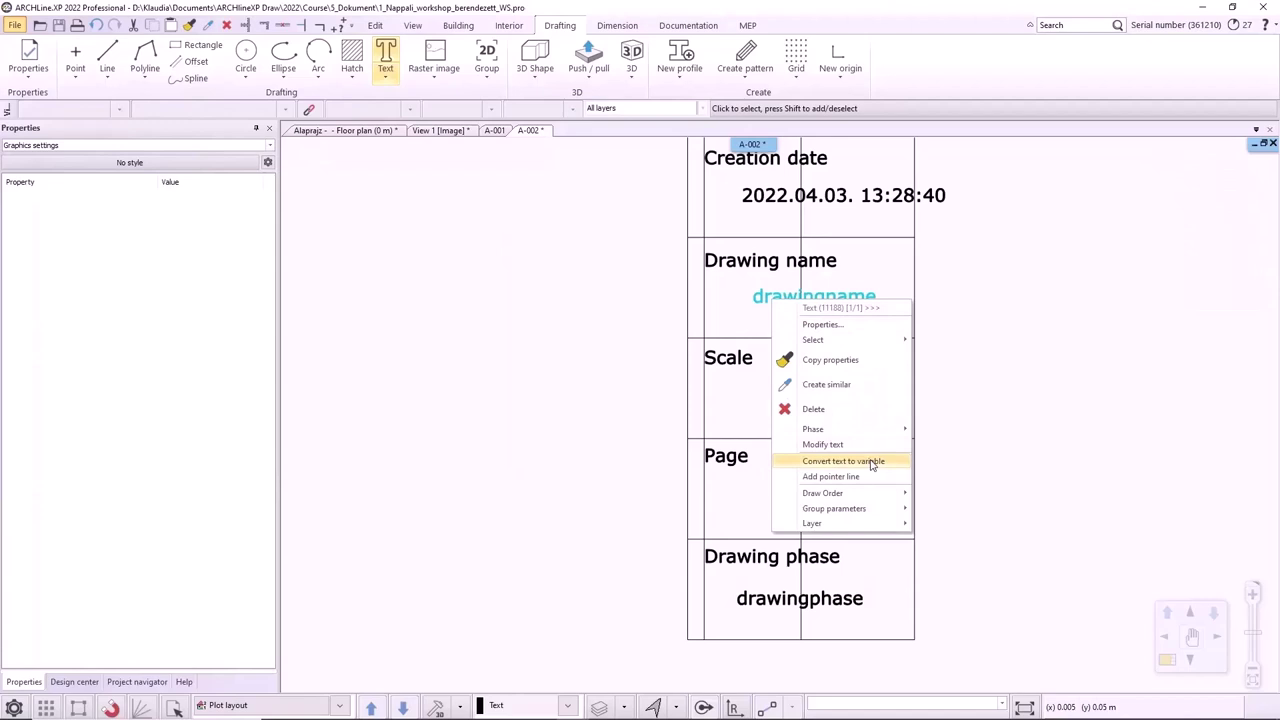
{"action": "left_click", "coordinate": [870, 462]}
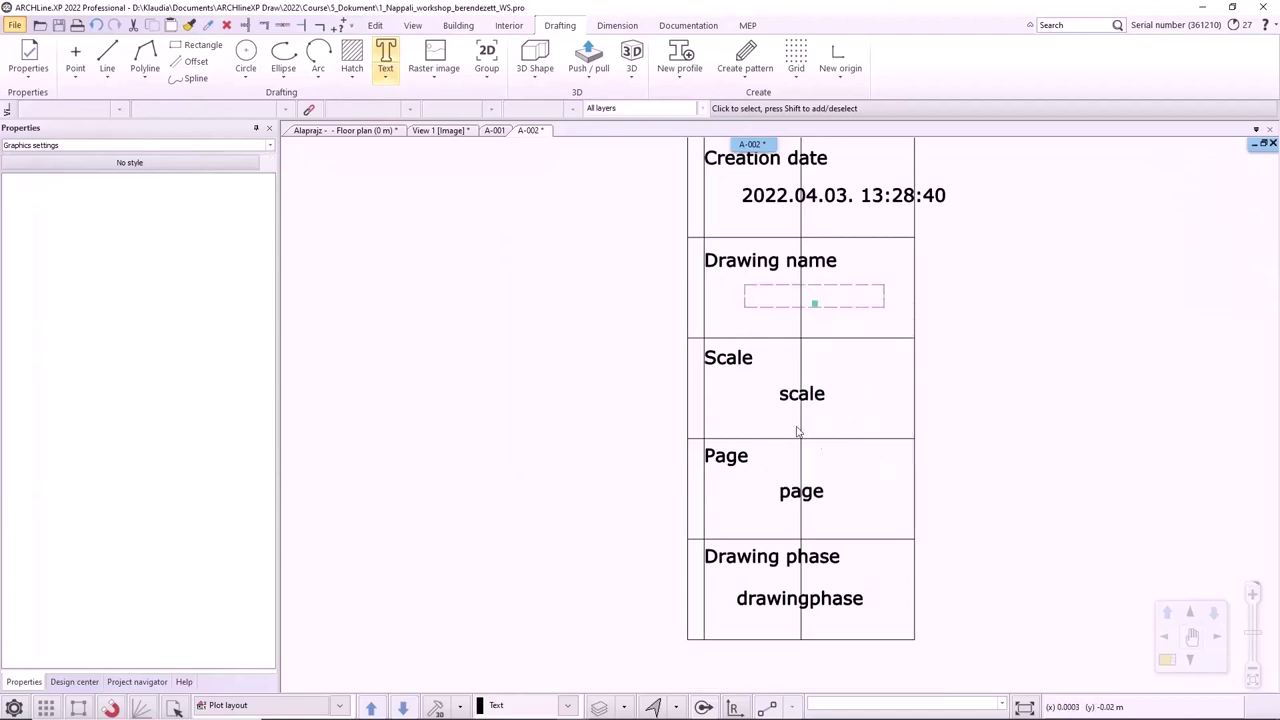
{"action": "right_click", "coordinate": [783, 393]}
{"action": "left_click", "coordinate": [822, 549]}
{"action": "right_click", "coordinate": [806, 491]}
{"action": "left_click", "coordinate": [843, 431]}
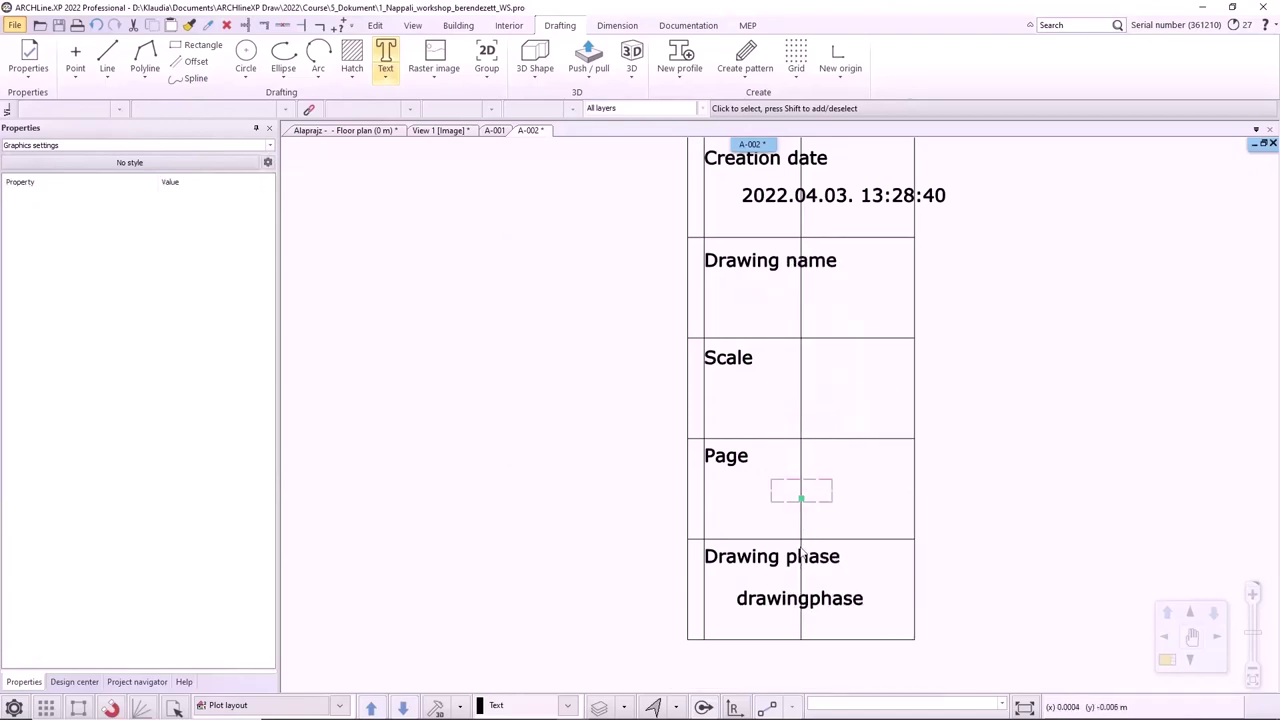
{"action": "right_click", "coordinate": [803, 596]}
{"action": "left_click", "coordinate": [828, 541]}
Insert logo2.jpg from Explorer so it fills the title block's top box.
{"action": "scroll", "coordinate": [906, 354], "scroll_direction": "down", "scroll_amount": 5}
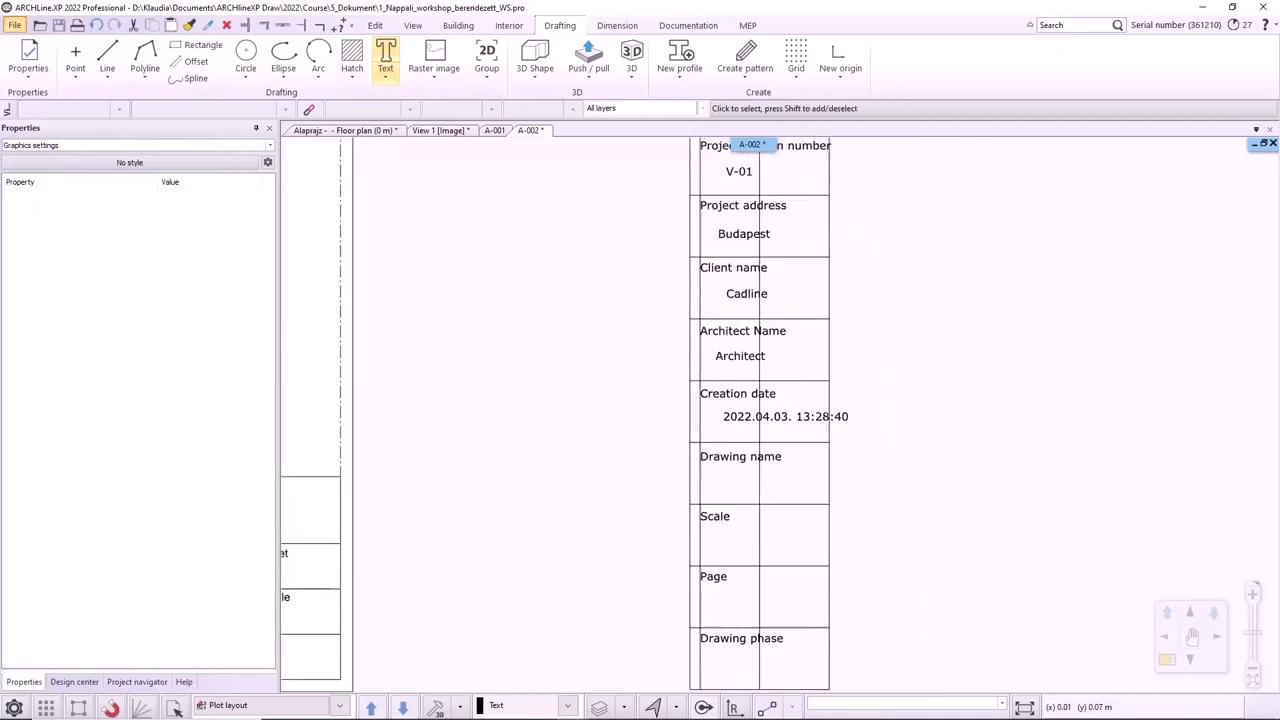
{"action": "middle_click_drag", "start_coordinate": [815, 398], "coordinate": [813, 418]}
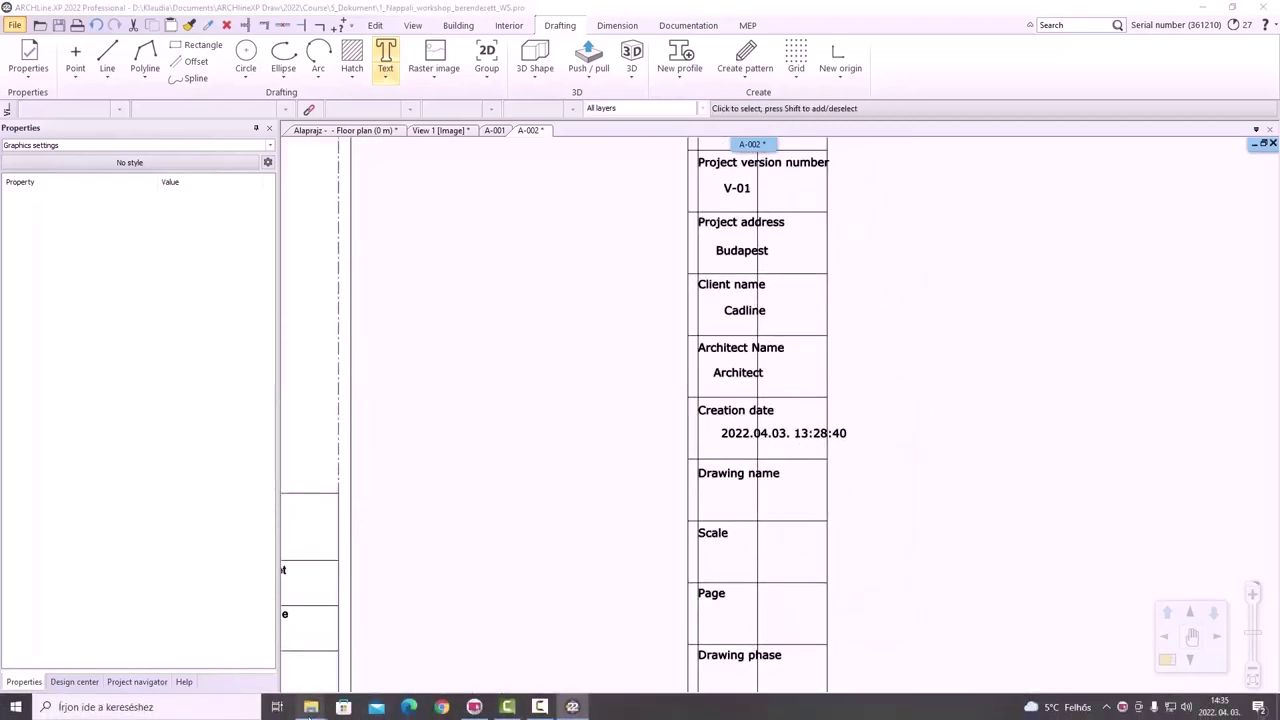
{"action": "mouse_move", "coordinate": [311, 711]}
{"action": "left_click", "coordinate": [282, 671]}
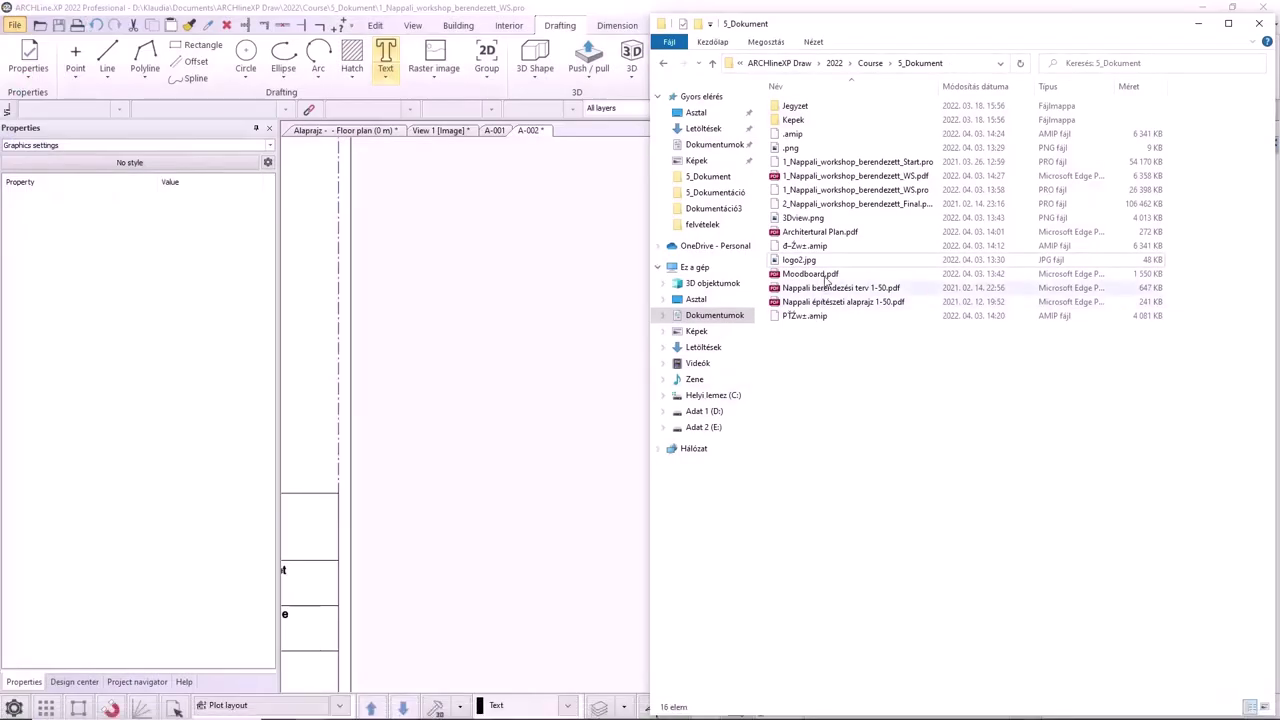
{"action": "left_click_drag", "start_coordinate": [1110, 24], "coordinate": [1270, 34]}
{"action": "mouse_move", "coordinate": [968, 275]}
{"action": "left_mouse_down"}
{"action": "mouse_move", "coordinate": [730, 268]}
{"action": "mouse_move", "coordinate": [757, 235]}
{"action": "left_mouse_up"}
{"action": "left_click", "coordinate": [528, 164]}
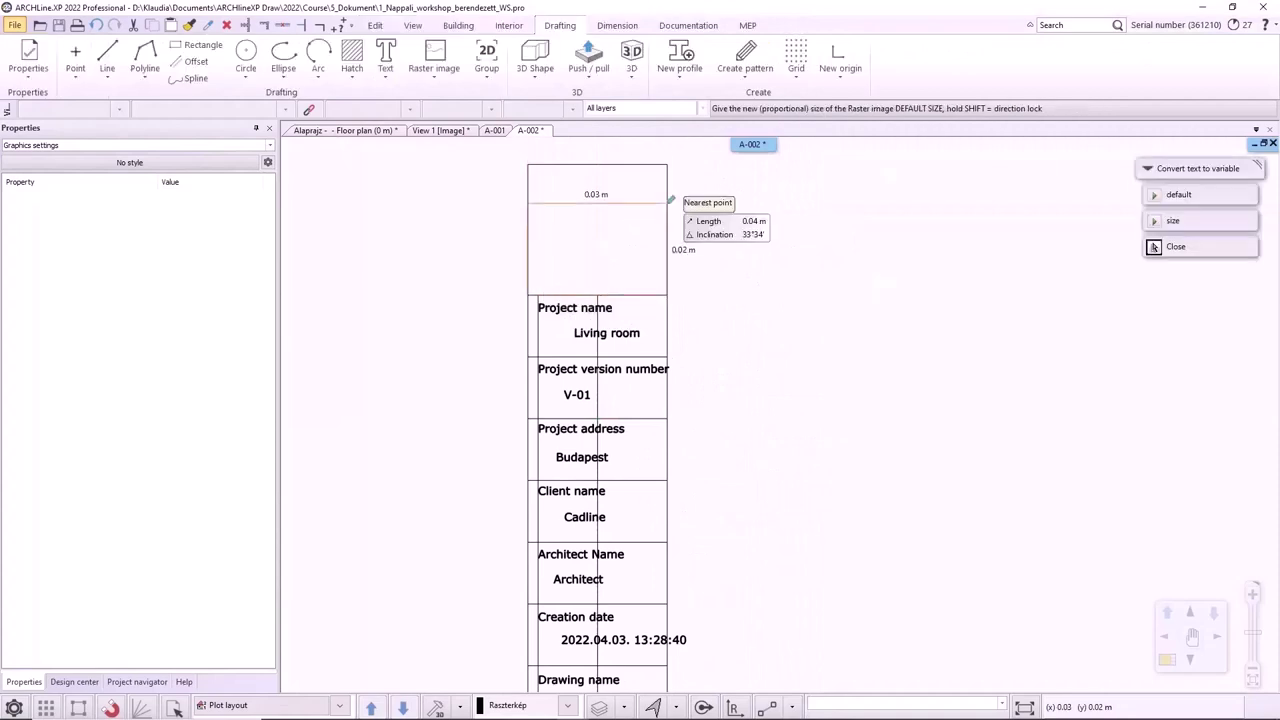
{"action": "left_click", "coordinate": [667, 295]}
{"action": "scroll", "coordinate": [775, 411], "scroll_direction": "down", "scroll_amount": 2}
Delete the time from the creation date, leaving 2022.04.03.
{"action": "scroll", "coordinate": [756, 324], "scroll_direction": "up", "scroll_amount": 4}
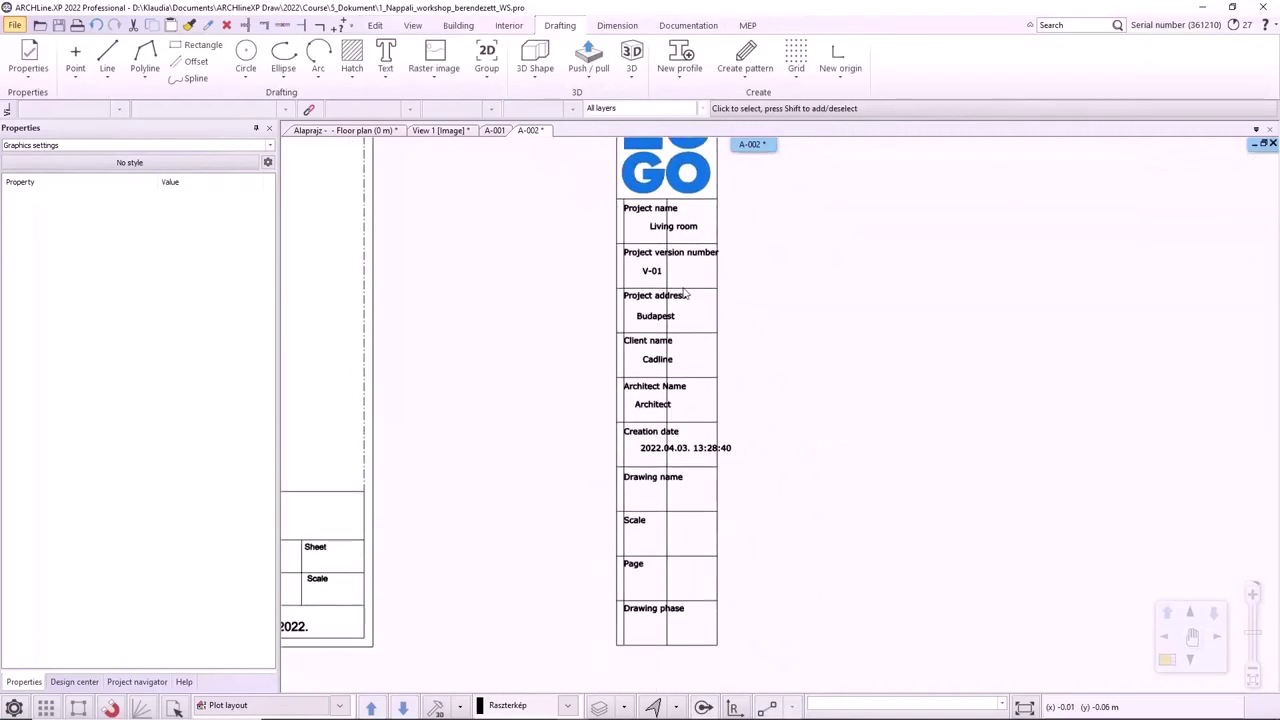
{"action": "scroll", "coordinate": [700, 420], "scroll_direction": "down", "scroll_amount": 2}
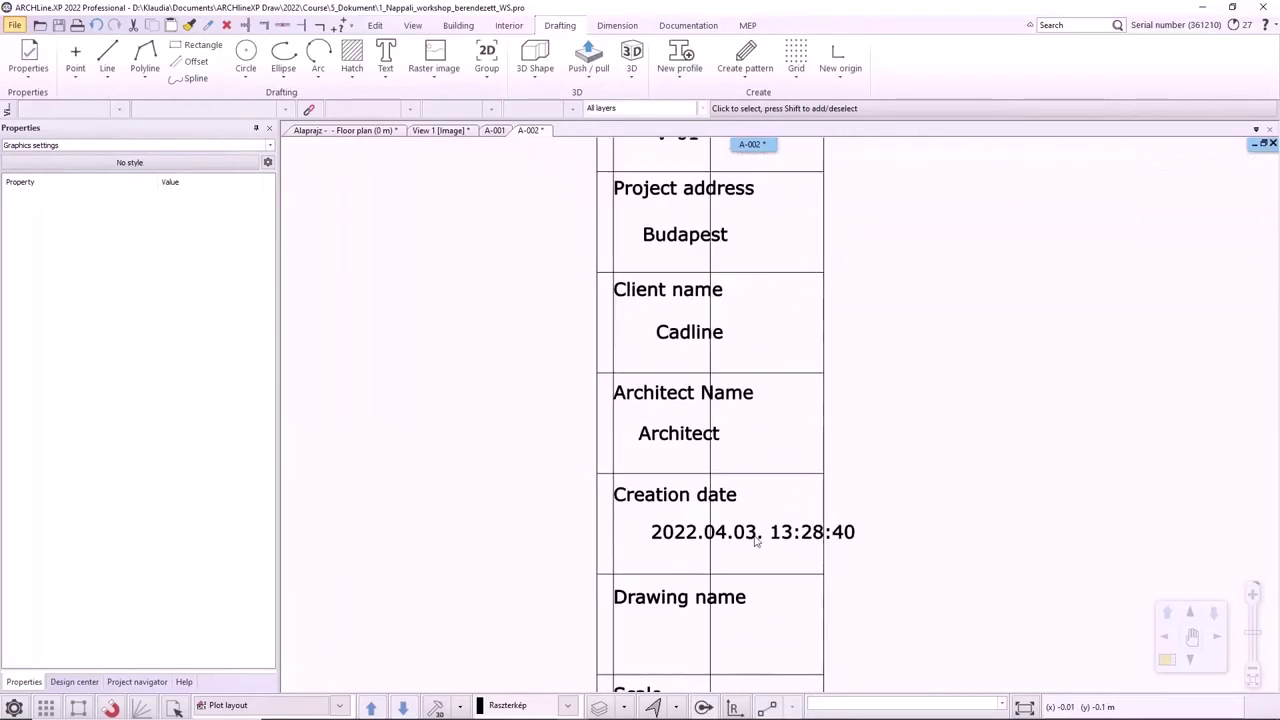
{"action": "double_click", "coordinate": [750, 531]}
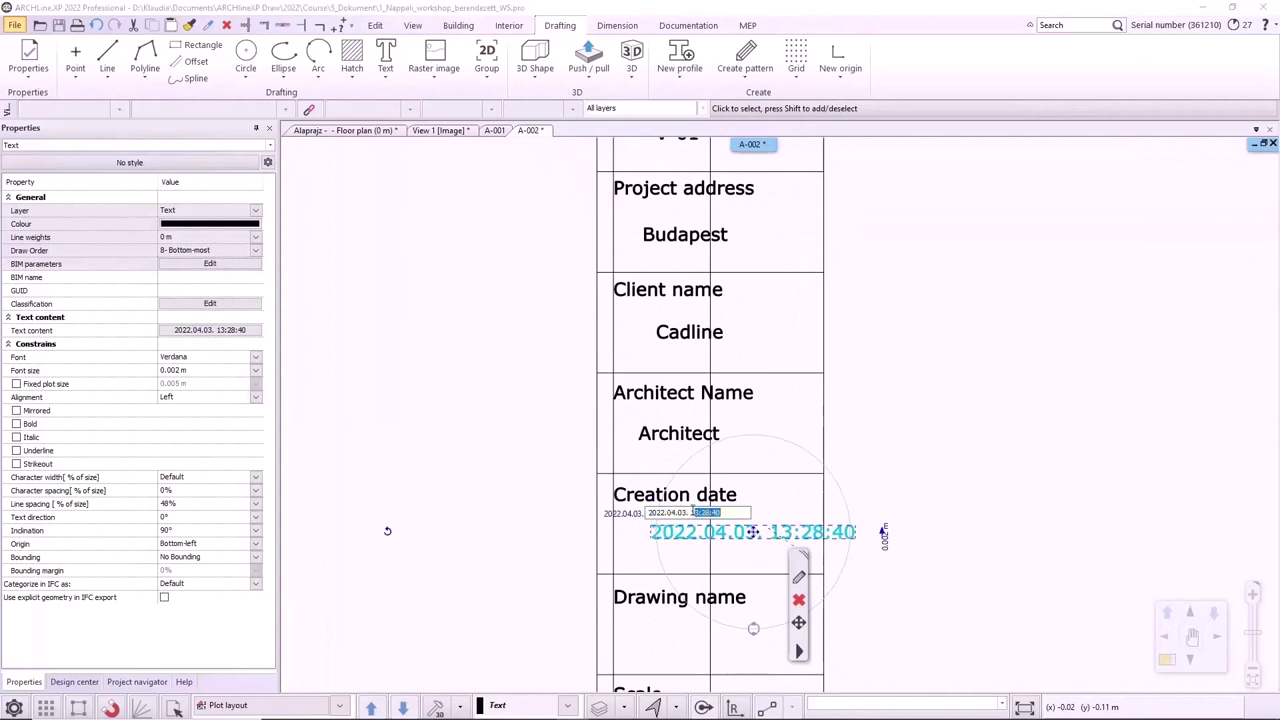
{"action": "key", "text": "Delete"}
{"action": "key", "text": "Return"}
Rename the 'Creation date' label to 'Date'.
{"action": "scroll", "coordinate": [778, 415], "scroll_direction": "down", "scroll_amount": 2}
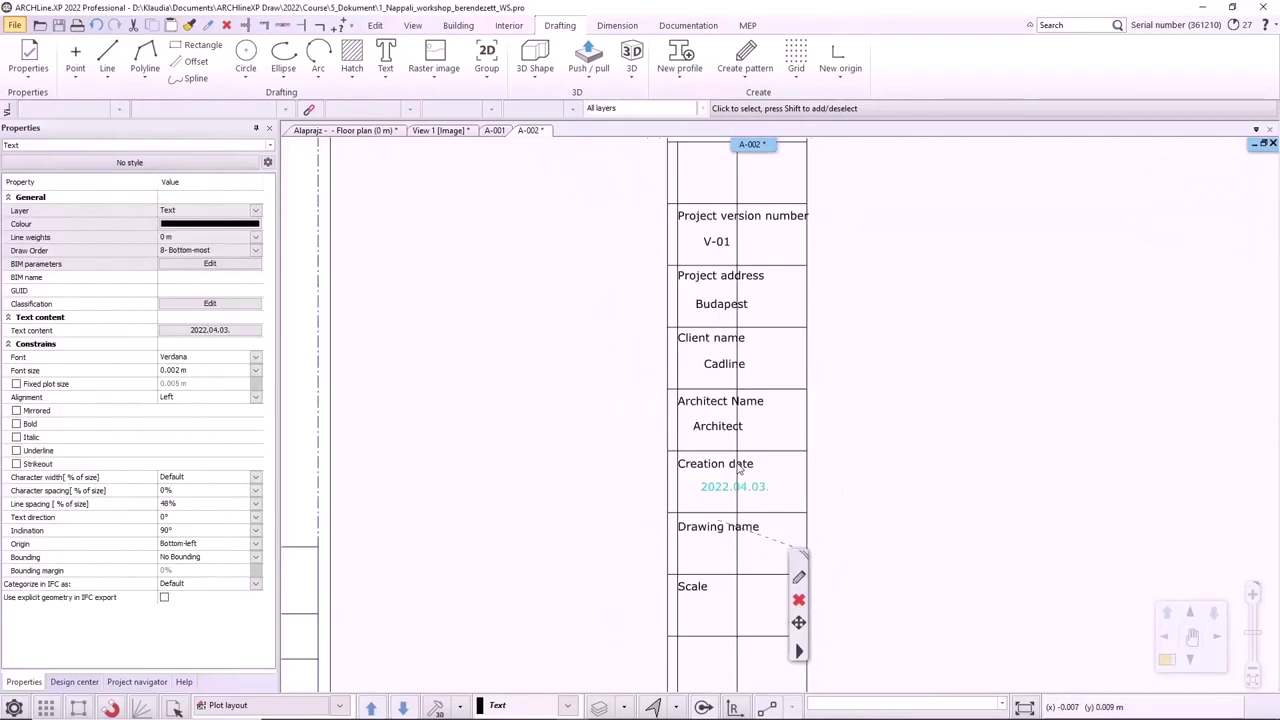
{"action": "left_click", "coordinate": [715, 463]}
{"action": "double_click", "coordinate": [715, 463]}
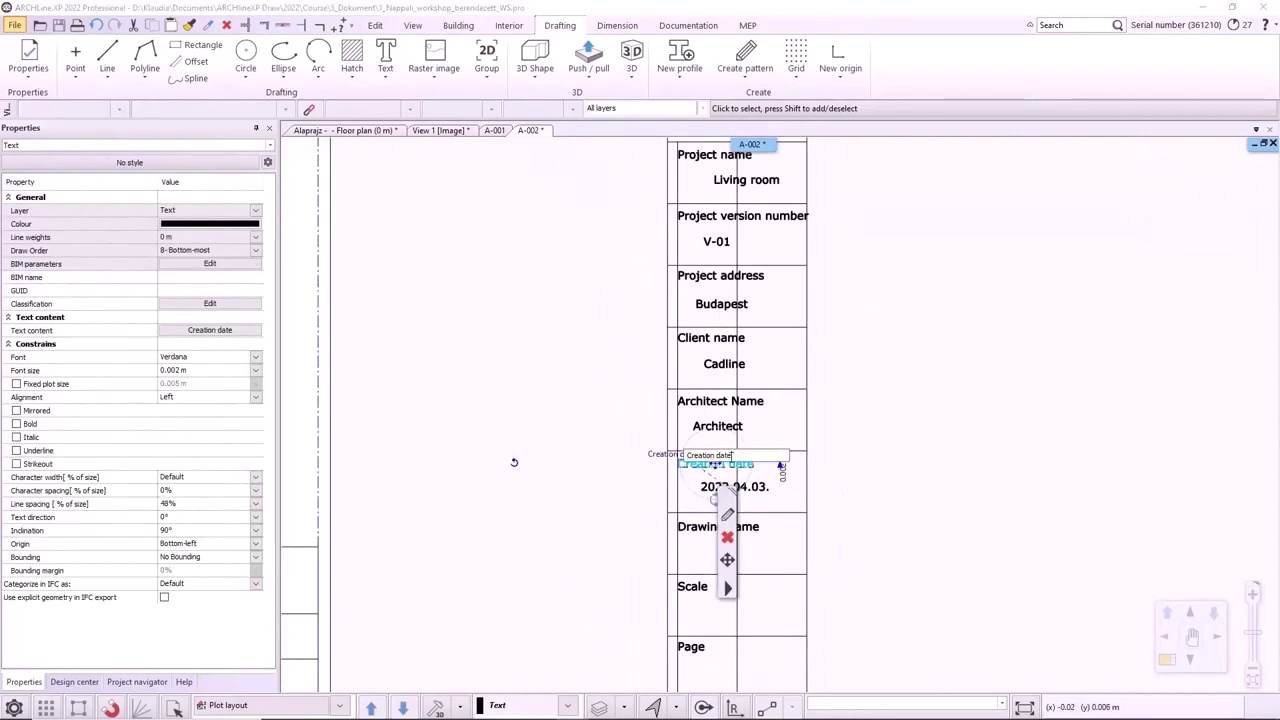
{"action": "type", "text": "D"}
{"action": "key", "text": "Return"}
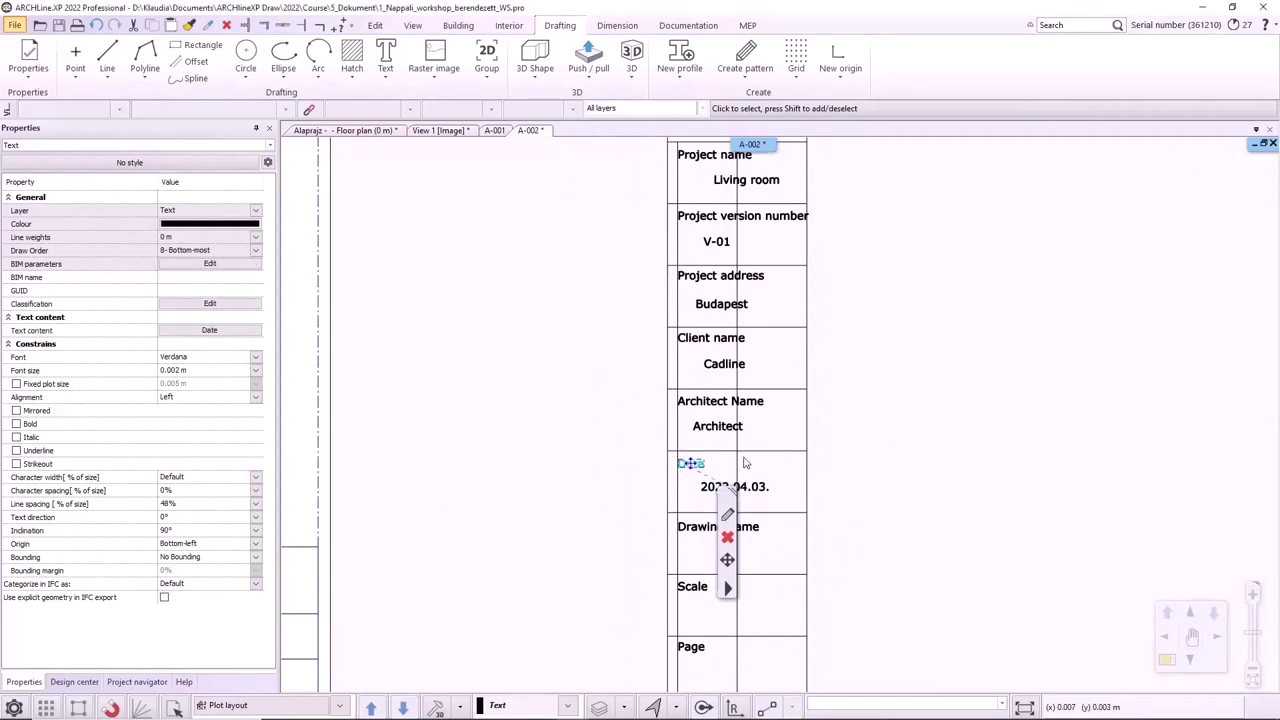
{"action": "left_click", "coordinate": [739, 460]}
{"action": "key", "text": "Escape"}
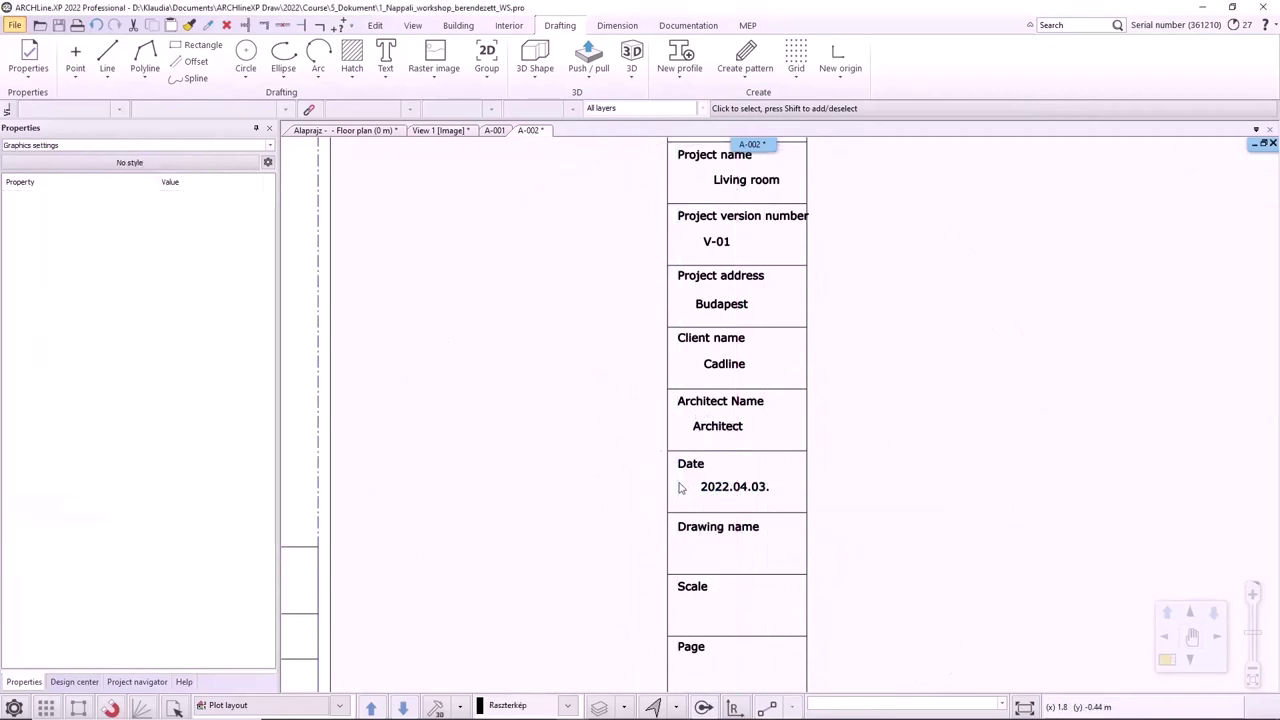
{"action": "scroll", "coordinate": [800, 470], "scroll_direction": "down", "scroll_amount": 3}
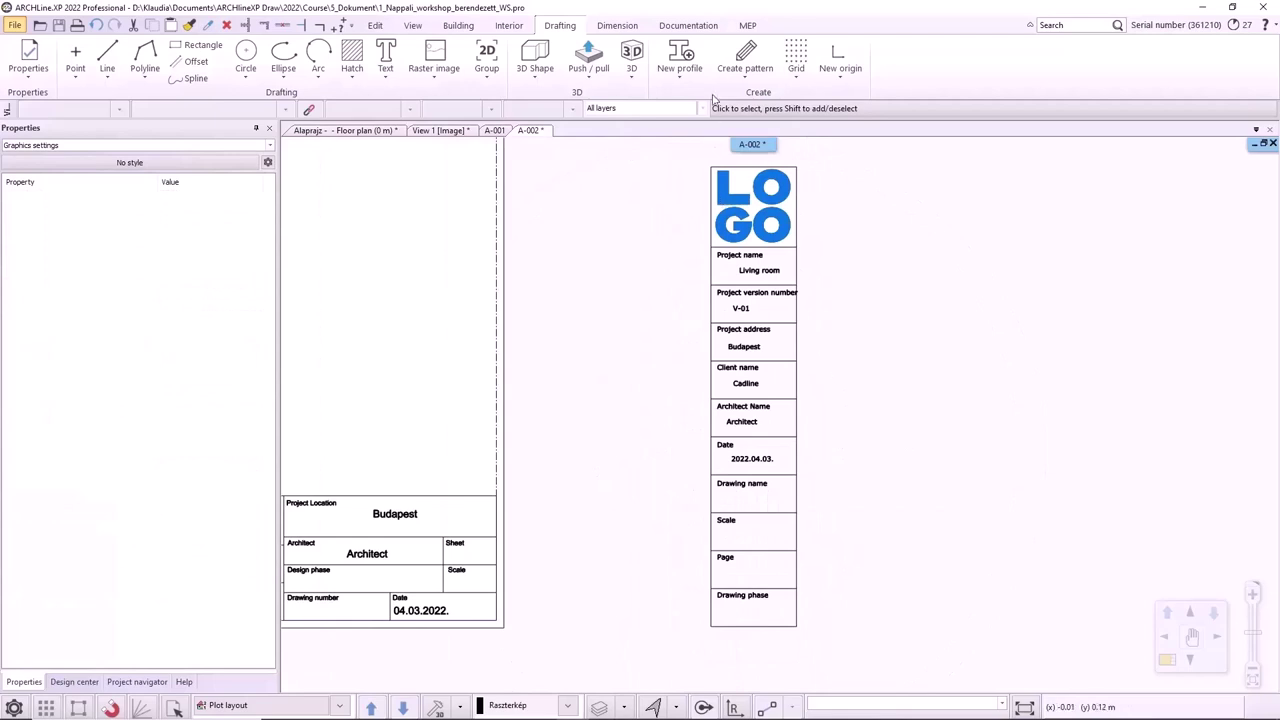
Start a new plot stamp and window-select the whole vertical title block.
{"action": "left_click", "coordinate": [688, 25]}
{"action": "left_click", "coordinate": [78, 76]}
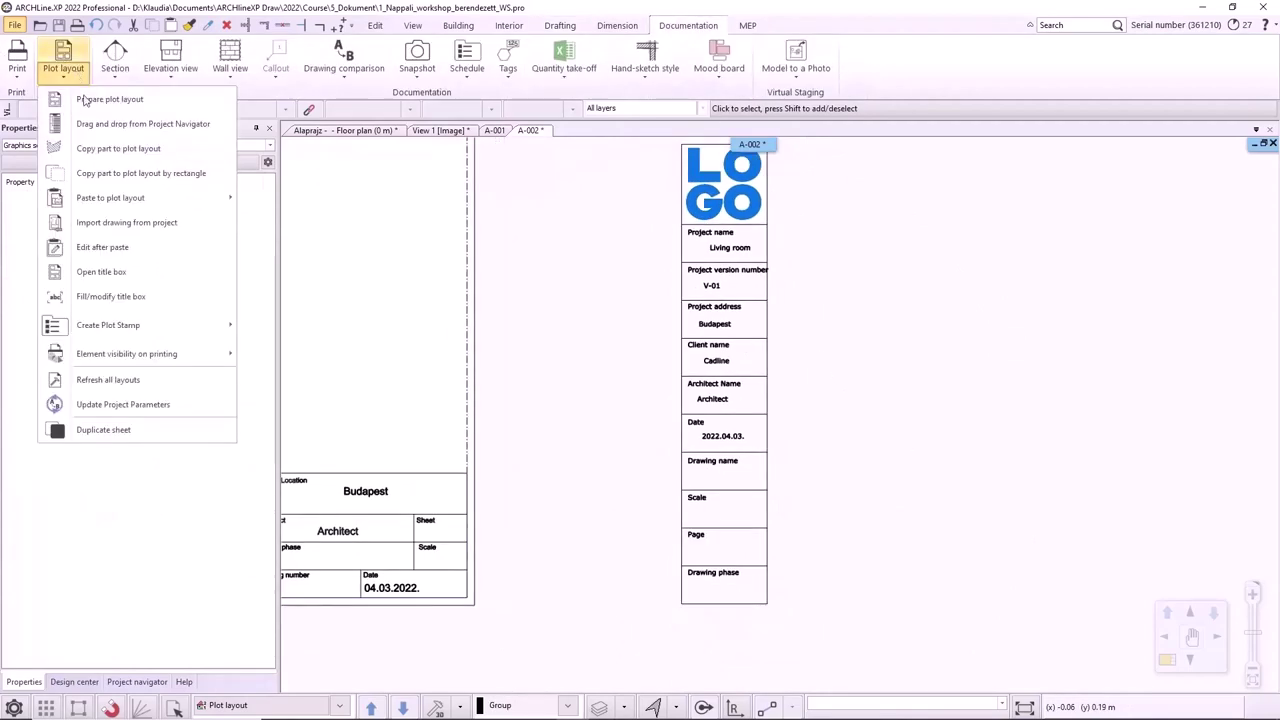
{"action": "mouse_move", "coordinate": [152, 335]}
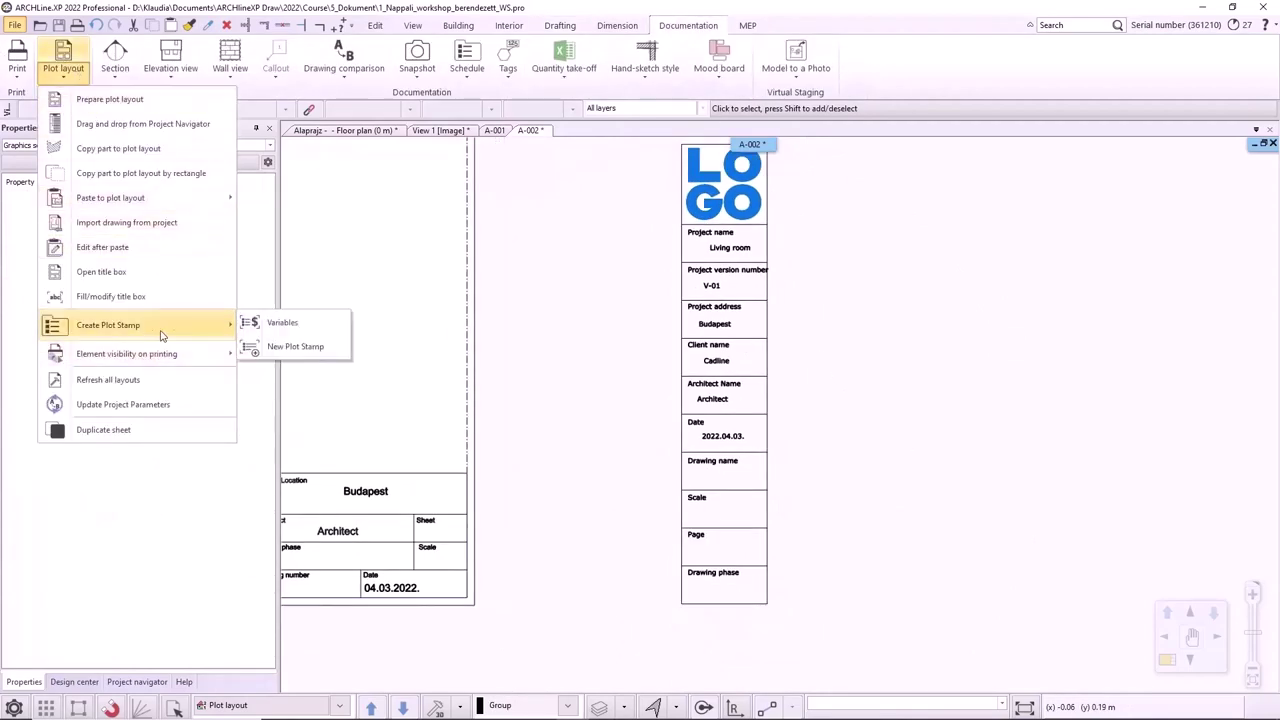
{"action": "left_click", "coordinate": [290, 346]}
{"action": "left_click", "coordinate": [654, 149]}
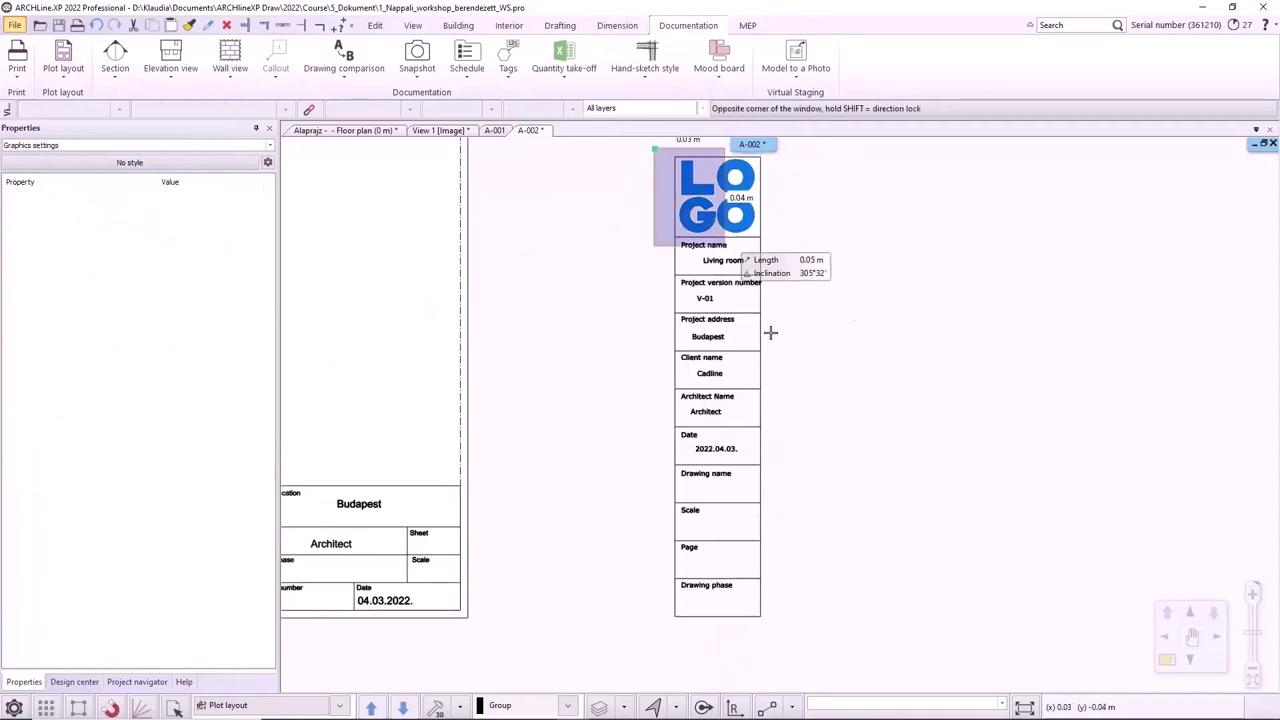
{"action": "left_click", "coordinate": [778, 643]}
{"action": "key", "text": "Return"}
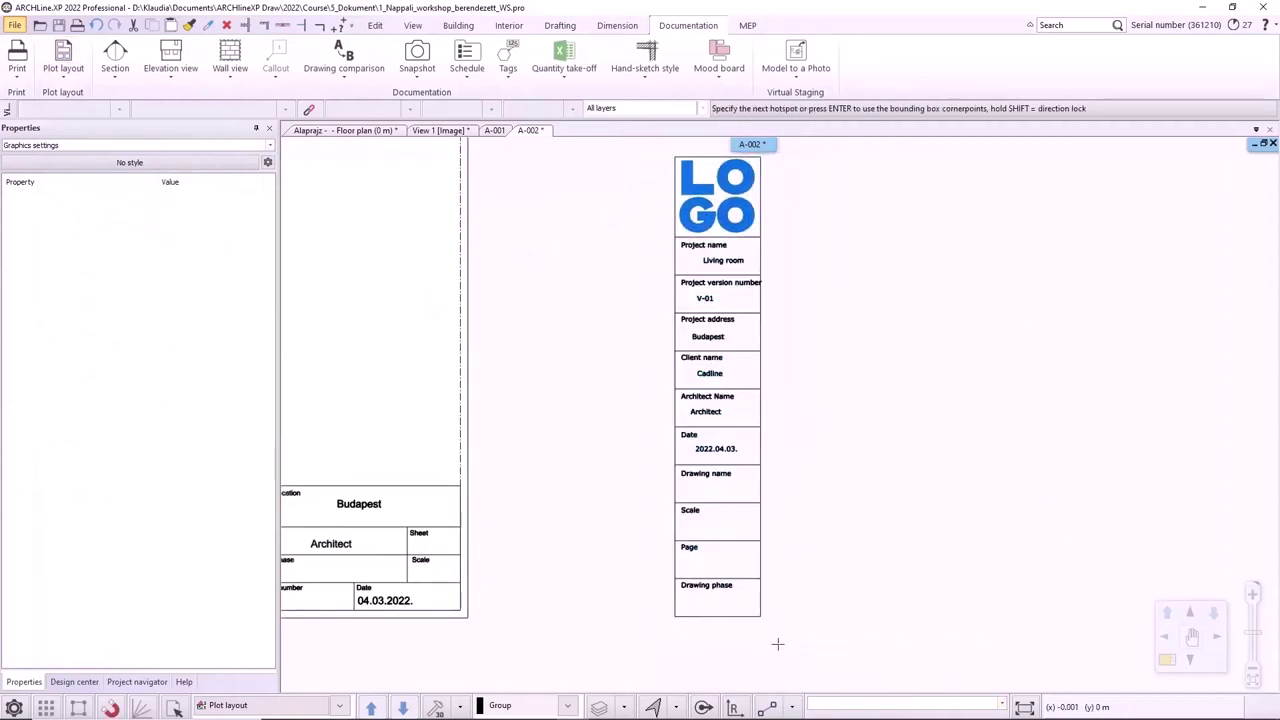
Set hotspots at the block's bottom-left and bottom-right corners and save it as PLot.
{"action": "left_click", "coordinate": [675, 617]}
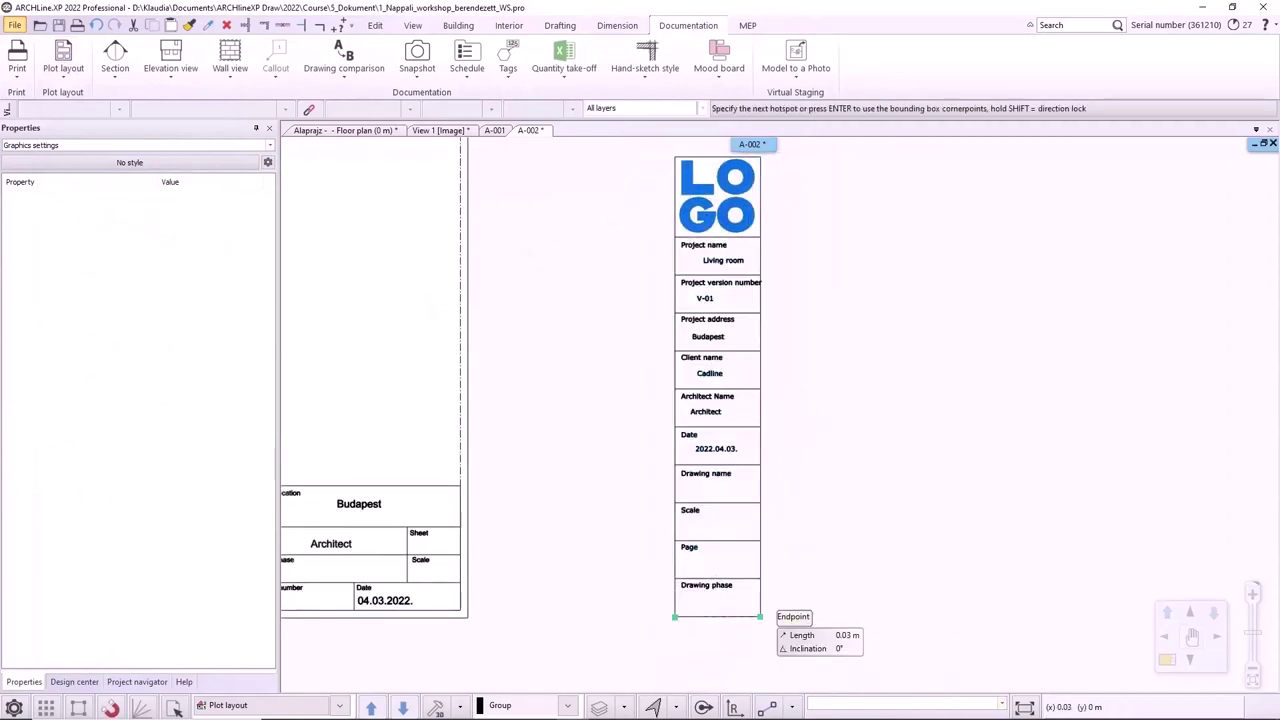
{"action": "left_click", "coordinate": [760, 617]}
{"action": "key", "text": "Return"}
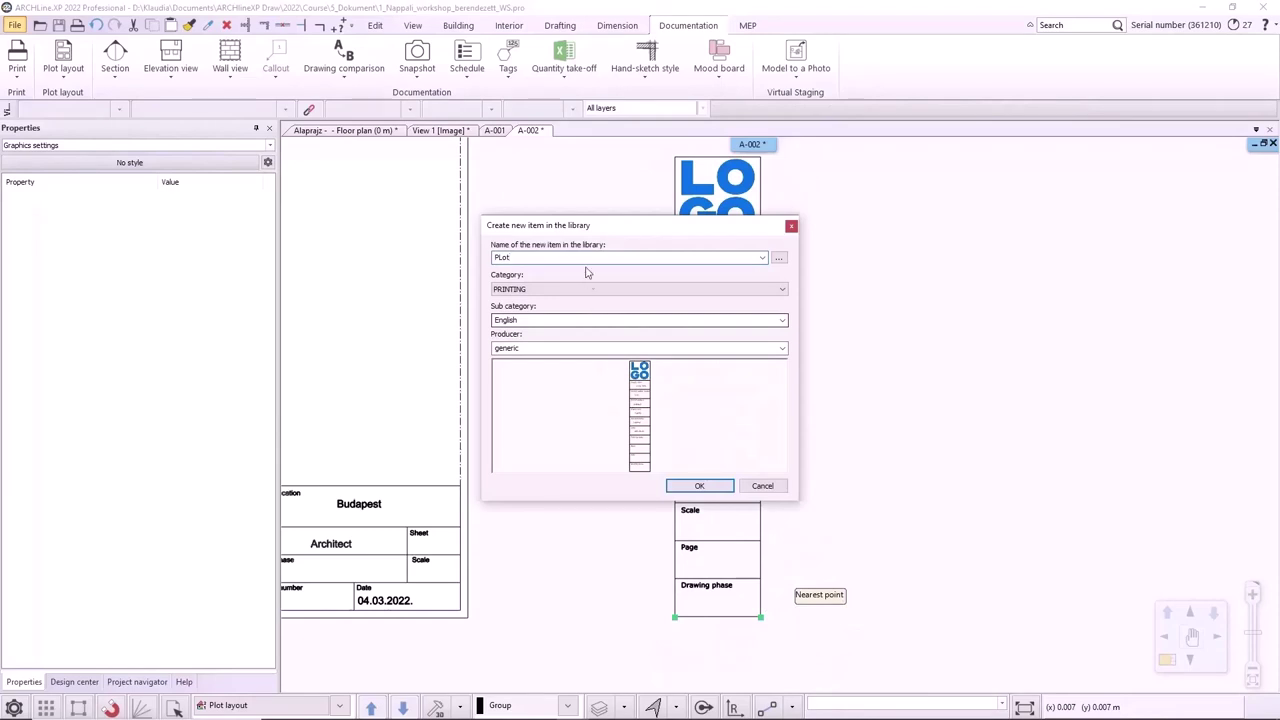
{"action": "left_click", "coordinate": [699, 487]}
{"action": "scroll", "coordinate": [630, 453], "scroll_direction": "down", "scroll_amount": 5}
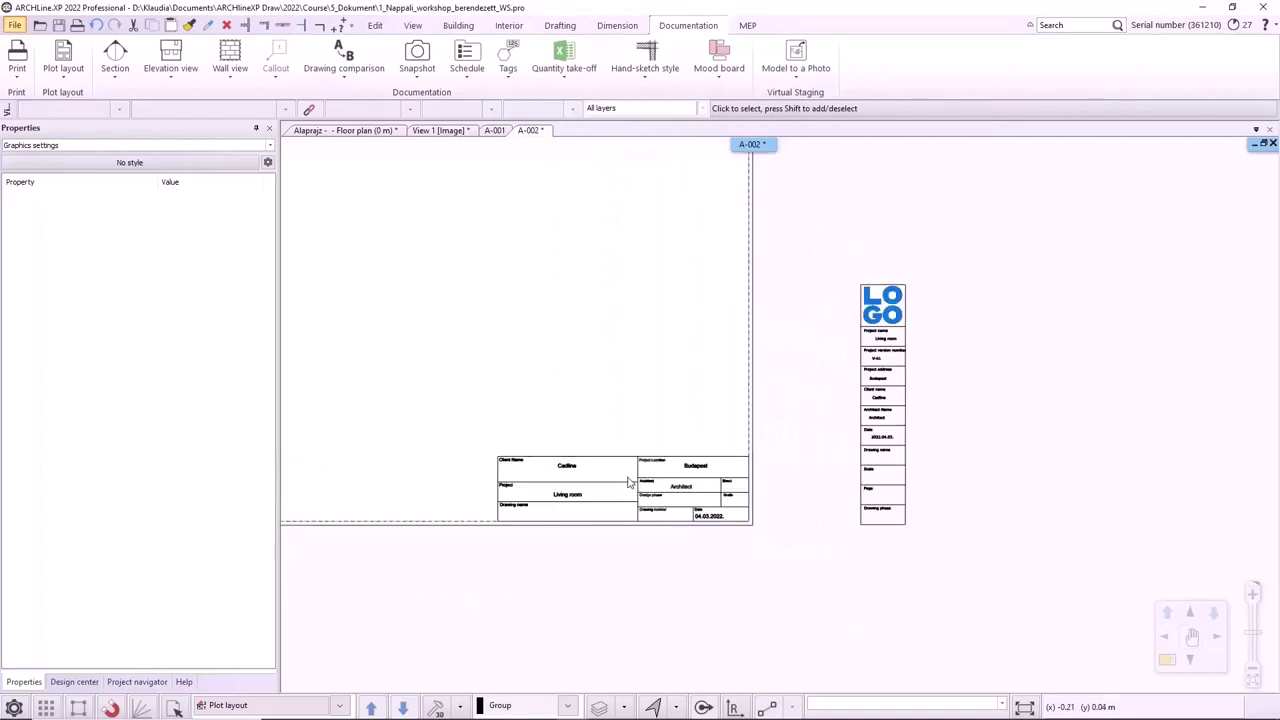
Delete sheet A-002's horizontal title block and browse Design center Groups to PRINTING > English.
{"action": "left_click", "coordinate": [626, 484]}
{"action": "key", "text": "Delete"}
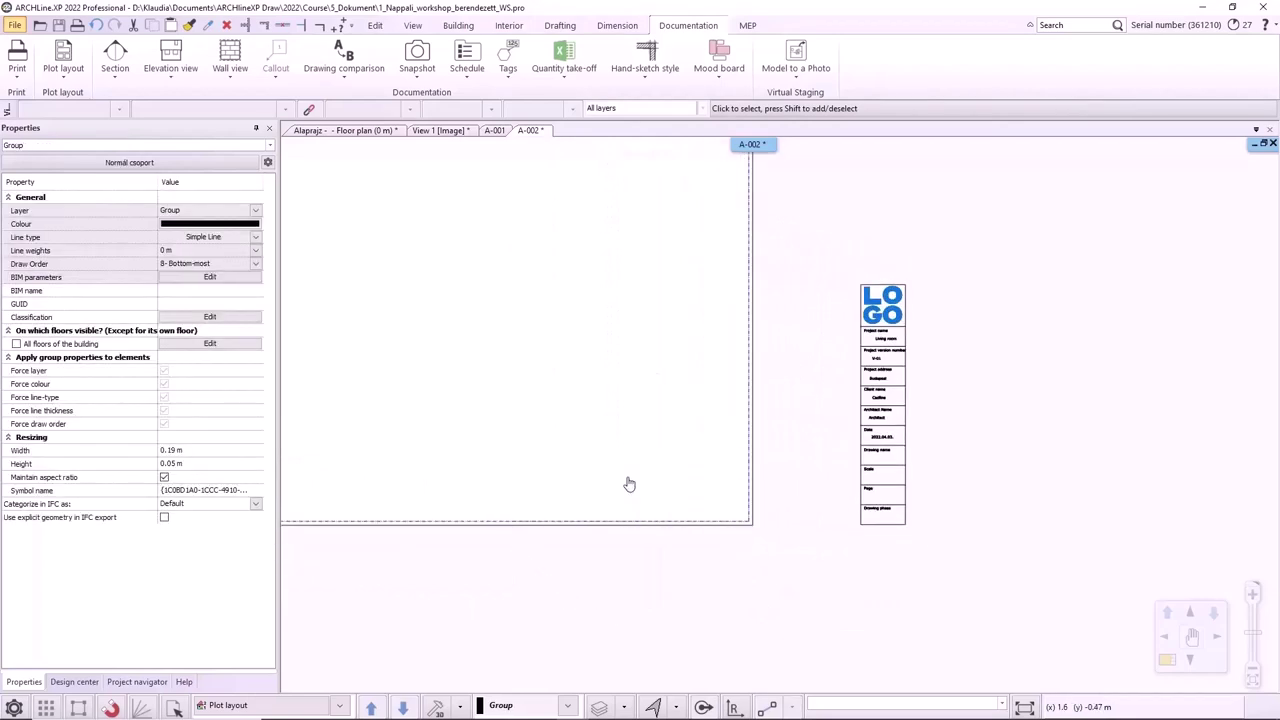
{"action": "left_click", "coordinate": [76, 682]}
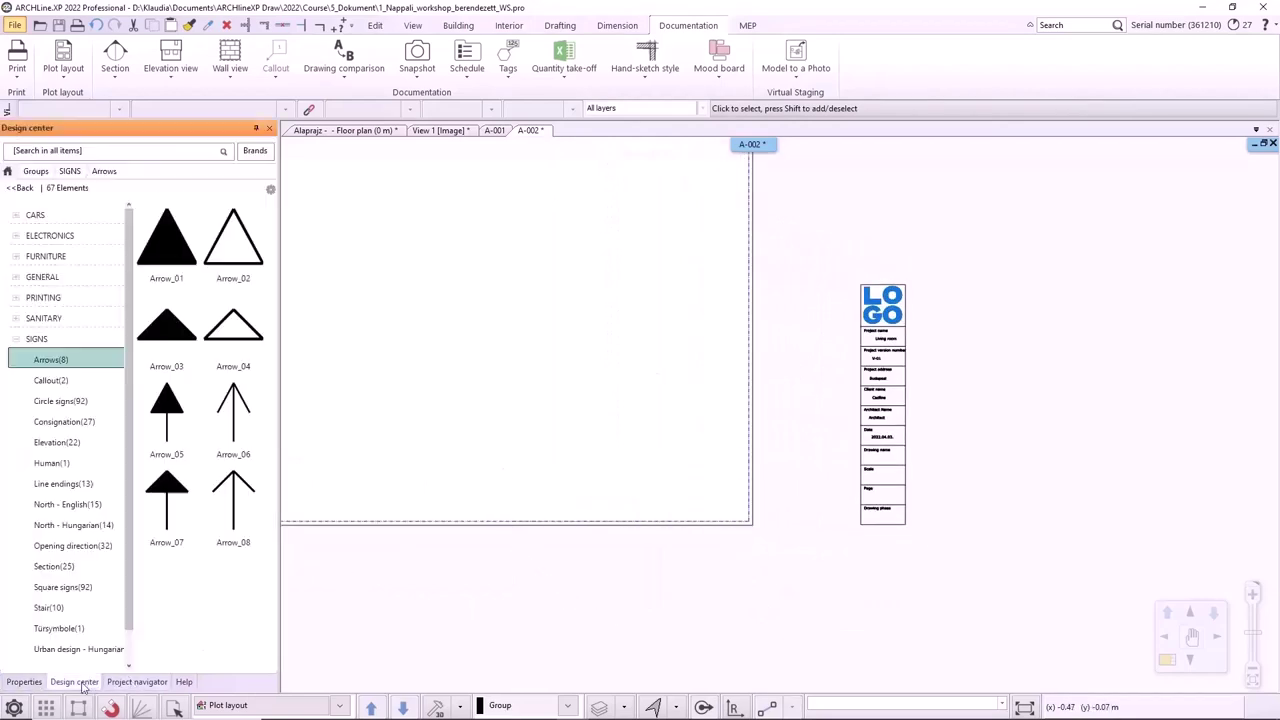
{"action": "left_click", "coordinate": [7, 171]}
{"action": "left_click", "coordinate": [125, 213]}
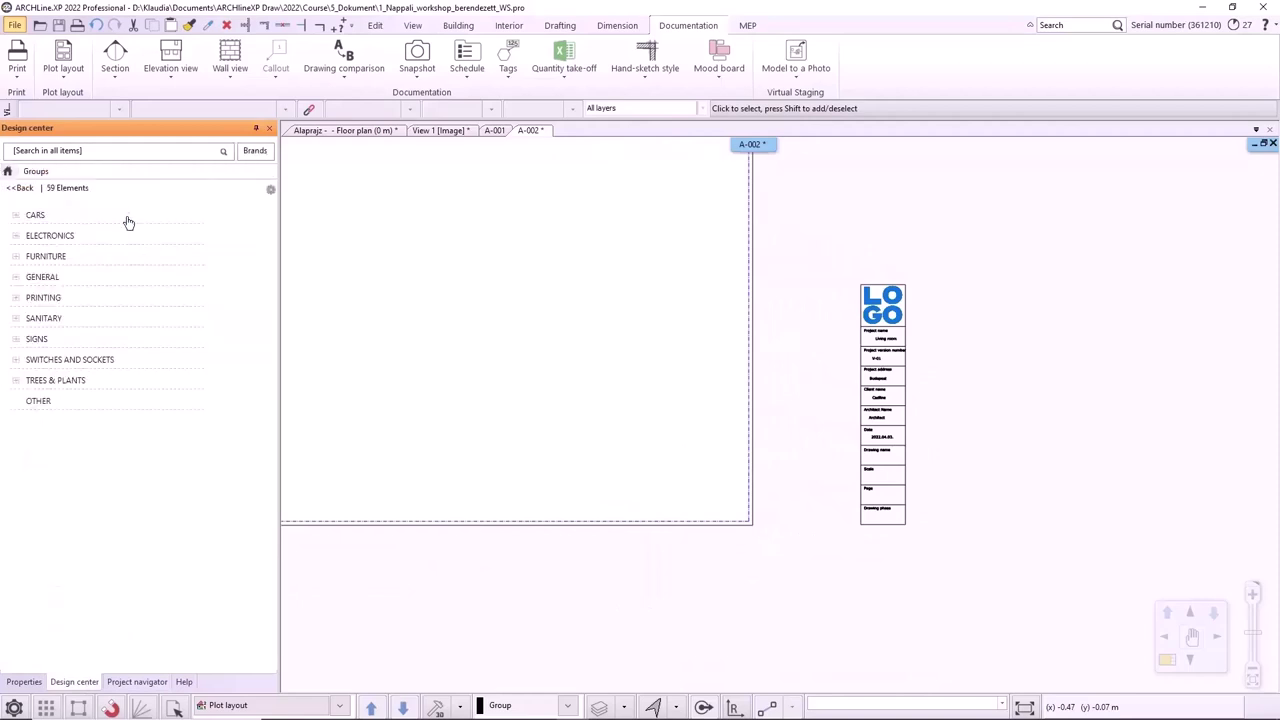
{"action": "left_click", "coordinate": [76, 297]}
{"action": "left_click", "coordinate": [53, 339]}
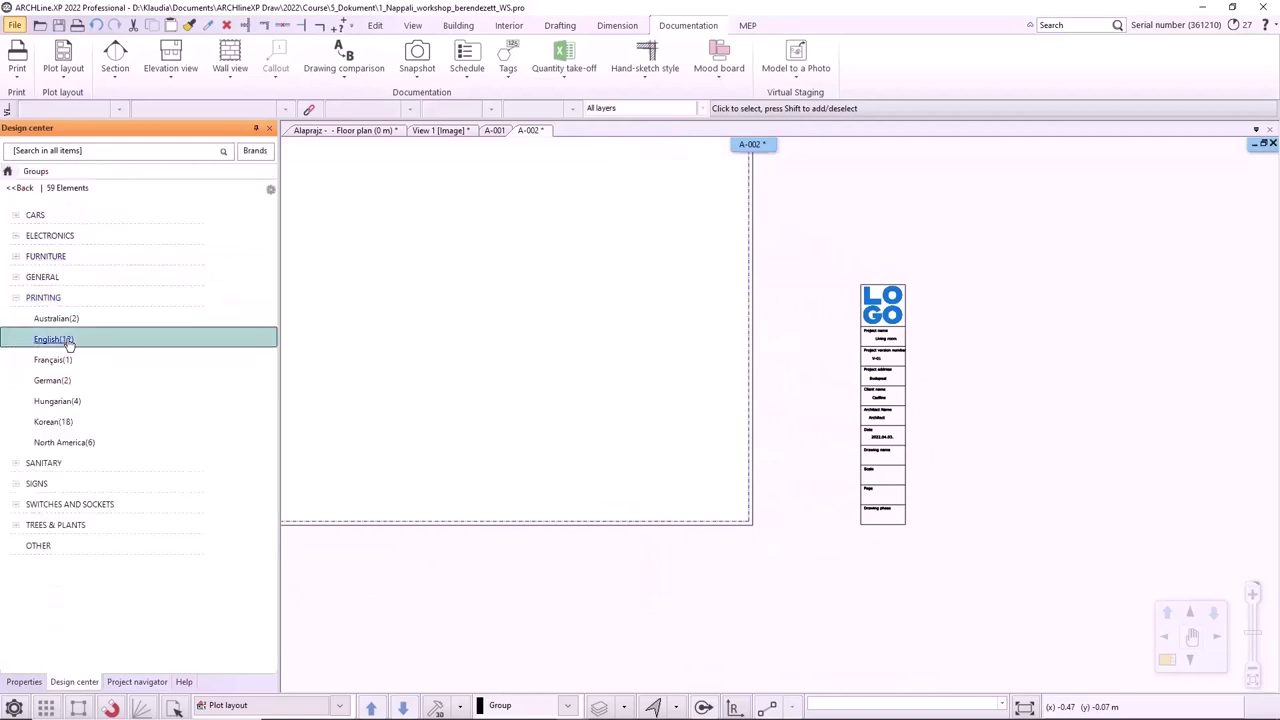
Place the PLot stamp by its bottom-right corner at the sheet's bottom-right corner.
{"action": "mouse_move", "coordinate": [217, 555]}
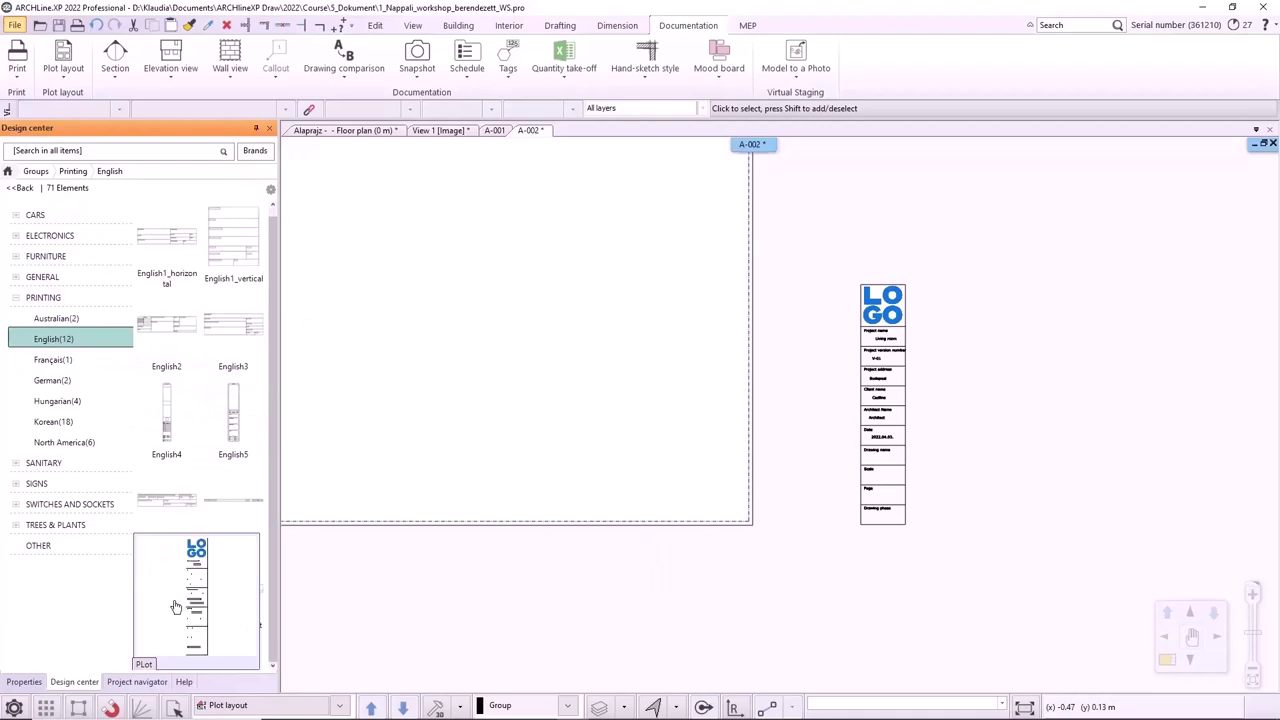
{"action": "left_click", "coordinate": [170, 600]}
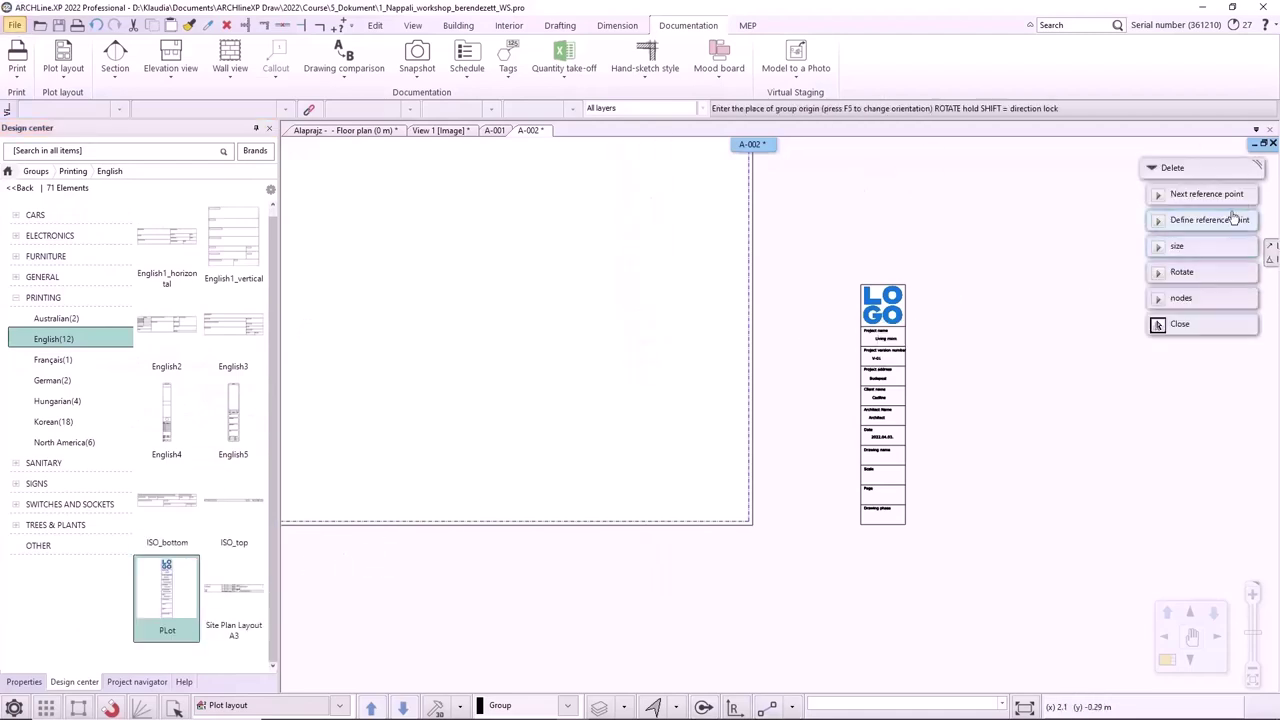
{"action": "left_click", "coordinate": [1192, 194]}
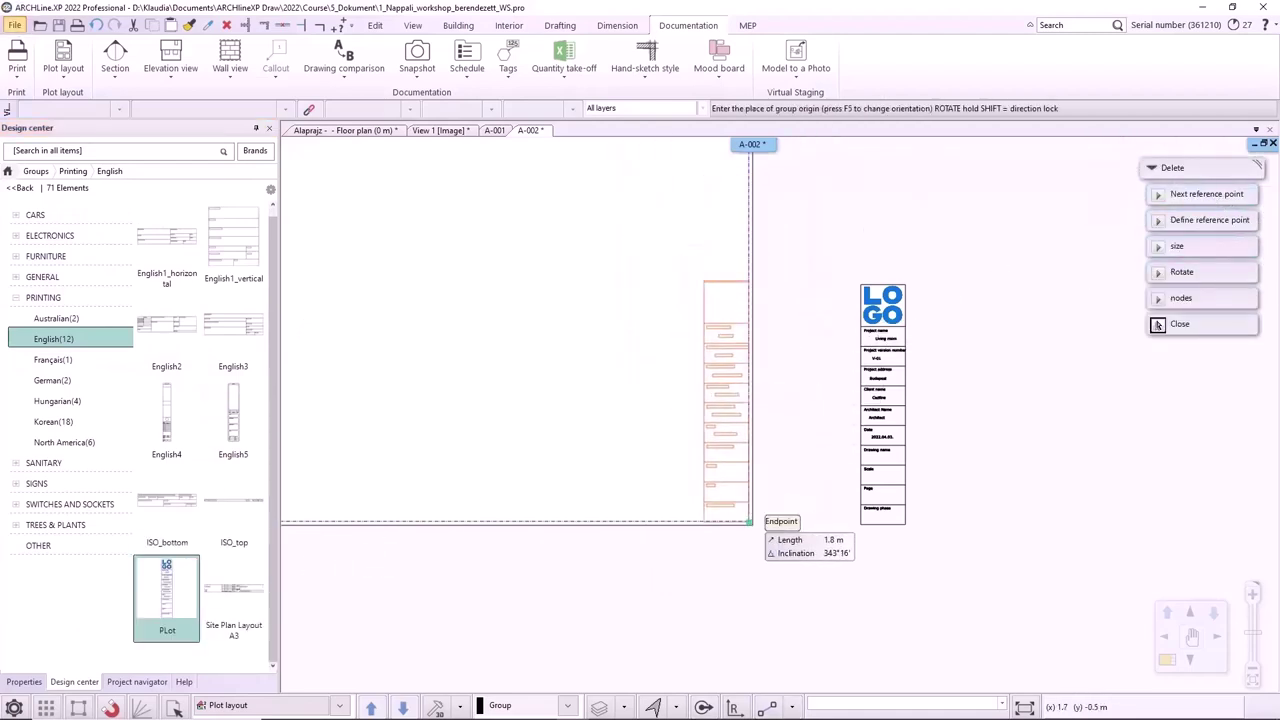
{"action": "left_click", "coordinate": [750, 520]}
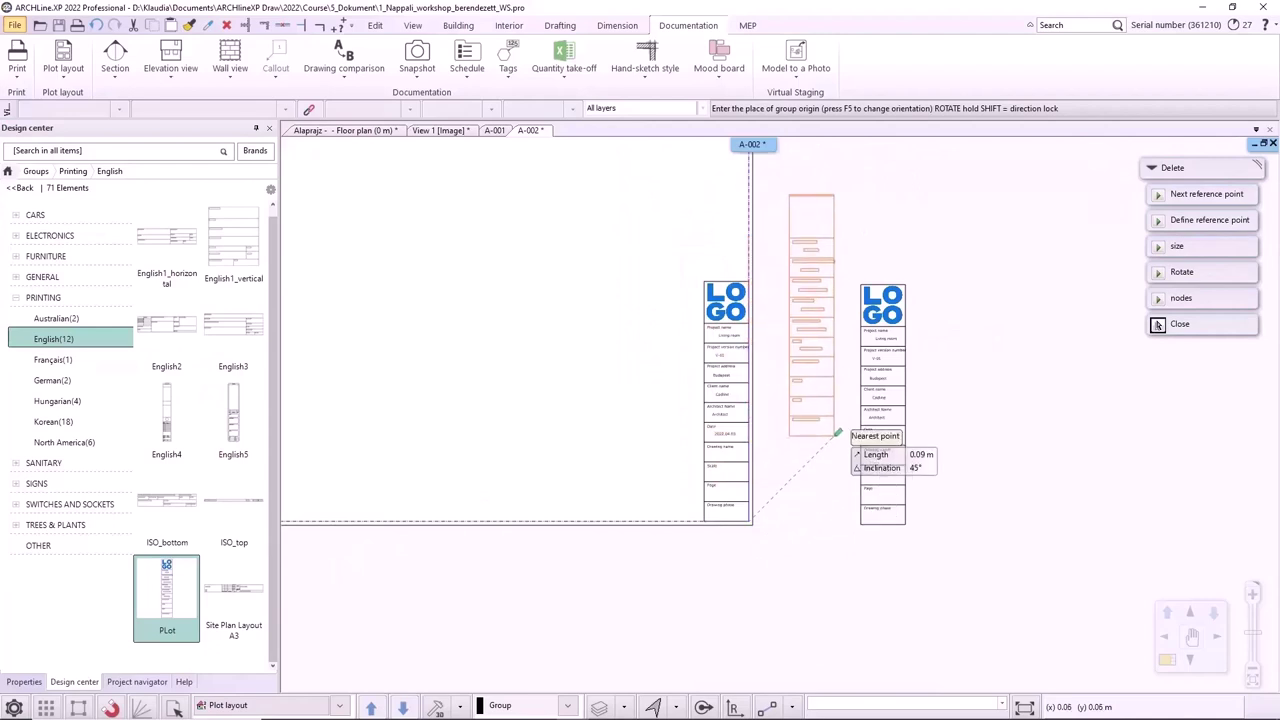
{"action": "key", "text": "Escape"}
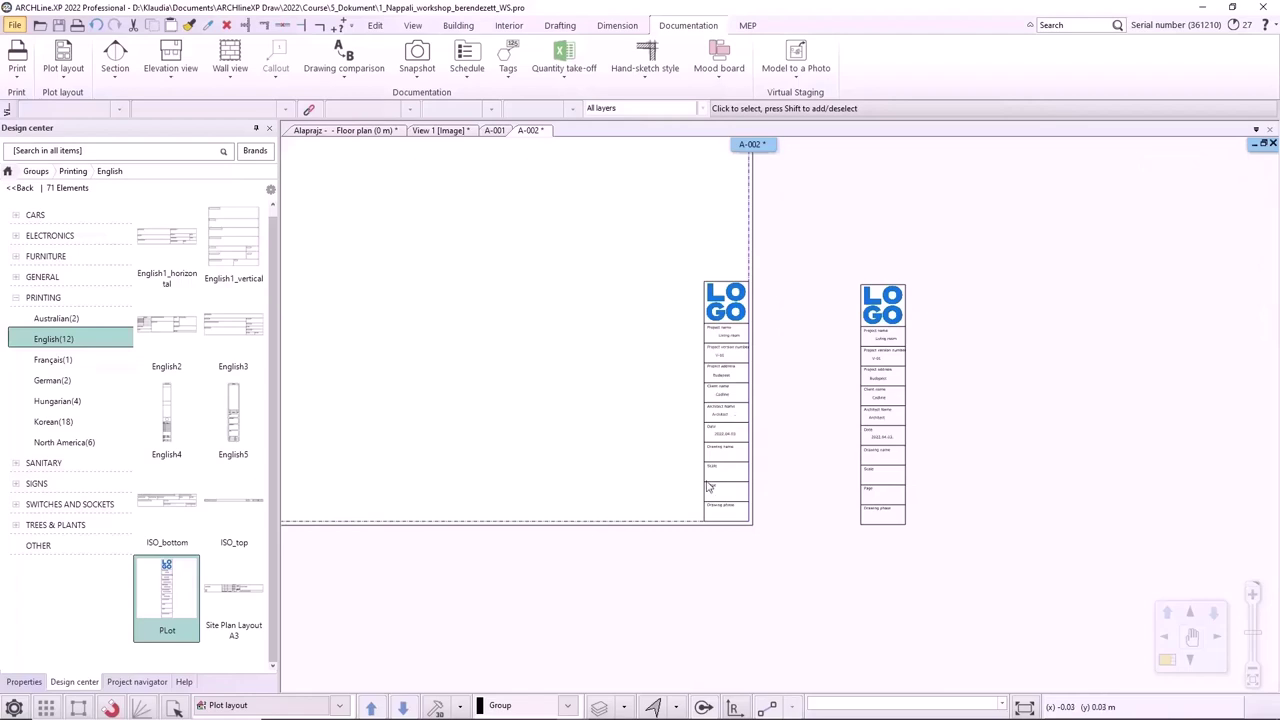
{"action": "scroll", "coordinate": [709, 487], "scroll_direction": "up", "scroll_amount": 3}
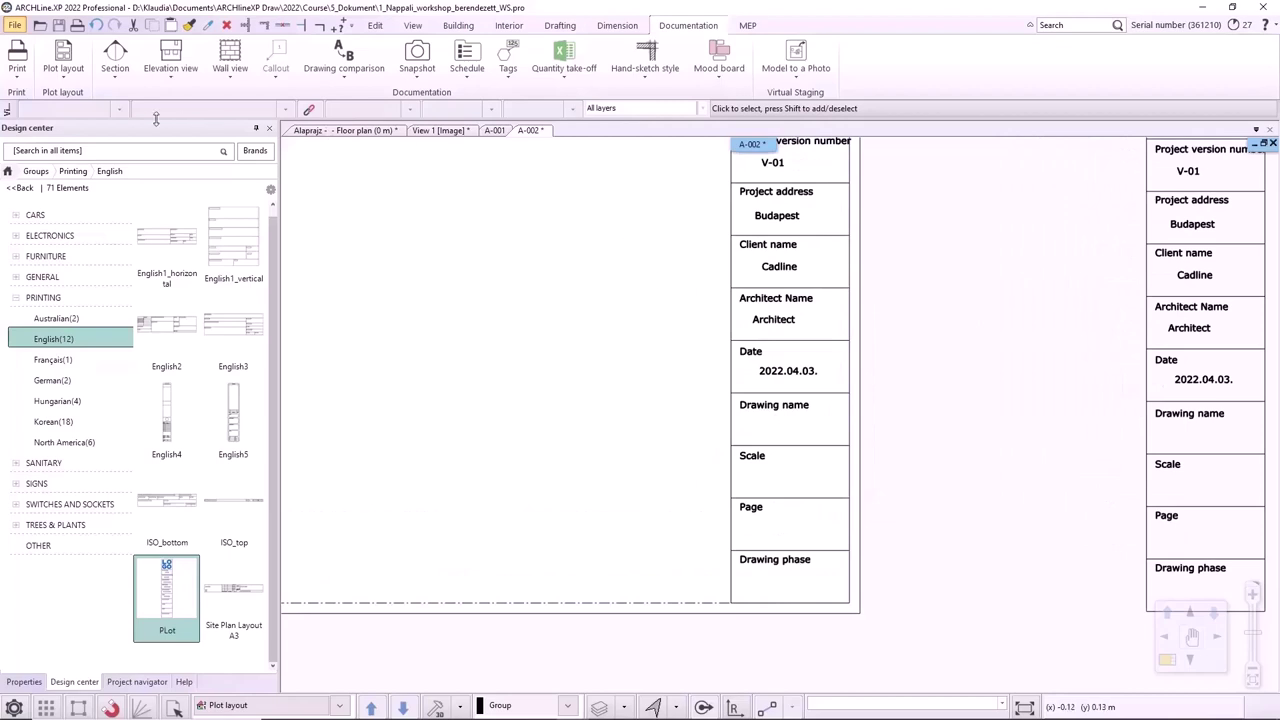
Fill the stamp's title box with Scale 1:50, page 1 and drawing name Plan.
{"action": "left_click", "coordinate": [63, 62]}
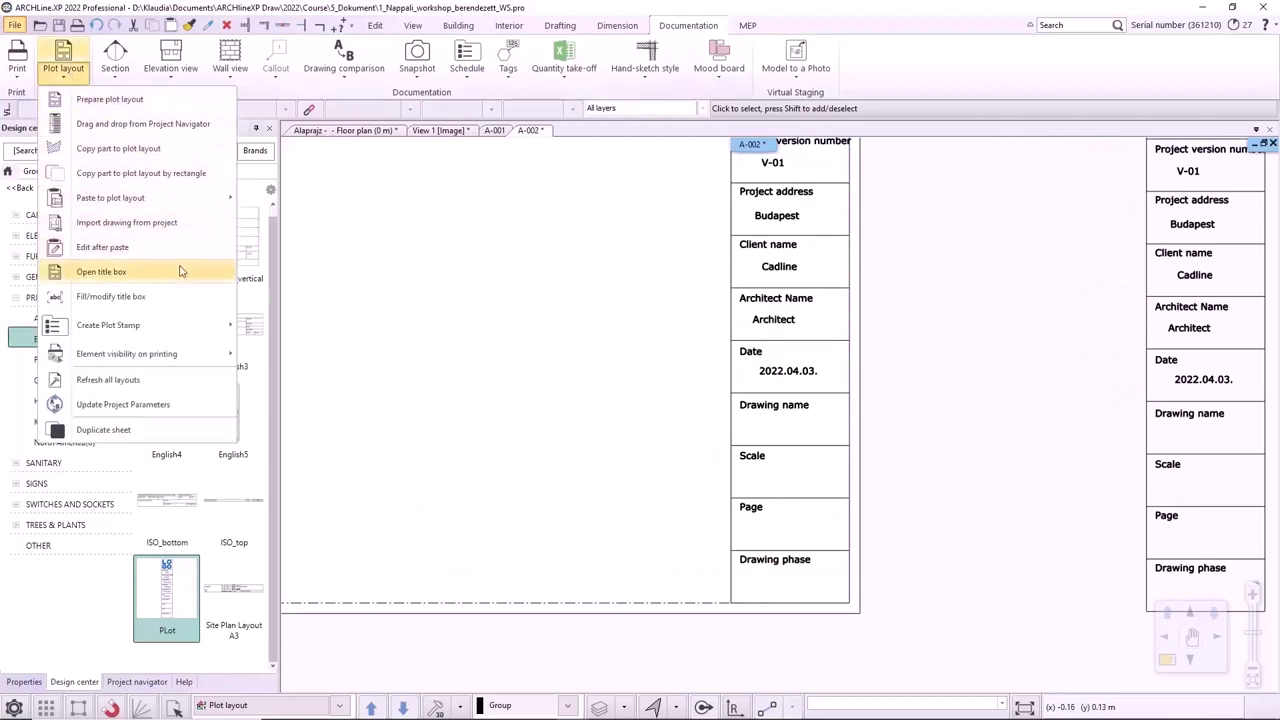
{"action": "left_click", "coordinate": [160, 296]}
{"action": "left_click", "coordinate": [779, 449]}
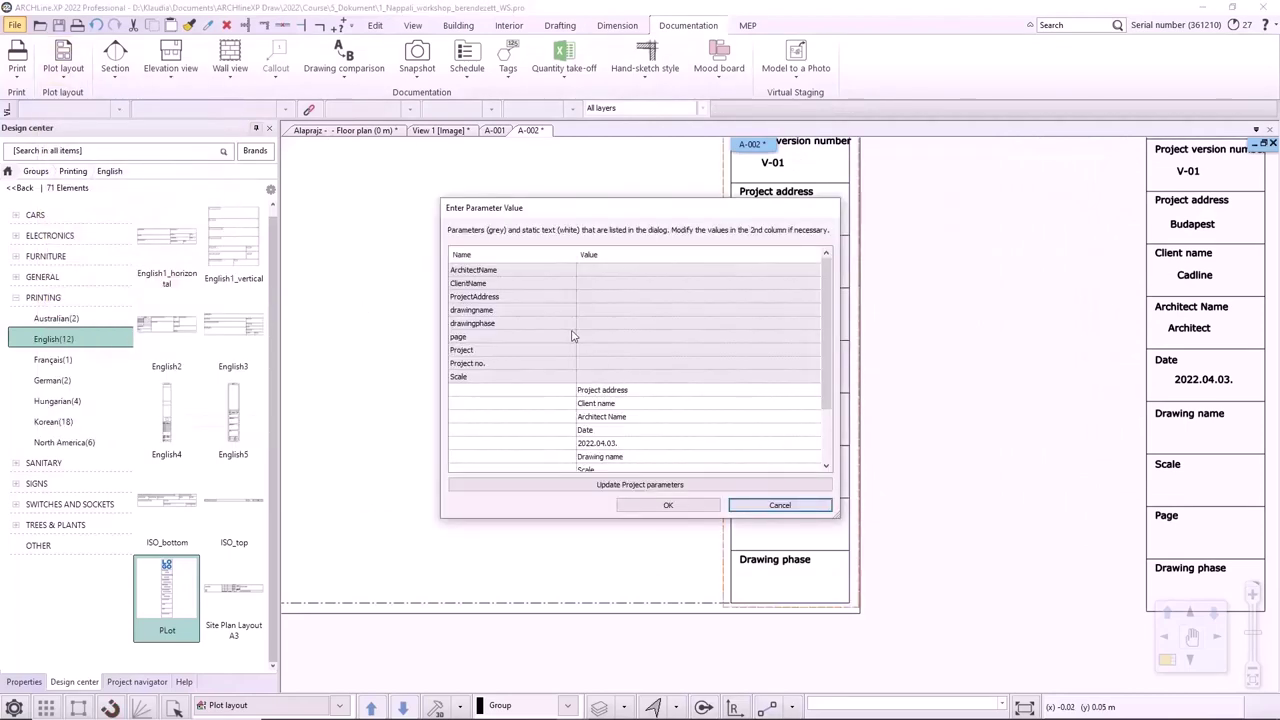
{"action": "left_click", "coordinate": [591, 376]}
{"action": "left_click", "coordinate": [591, 376]}
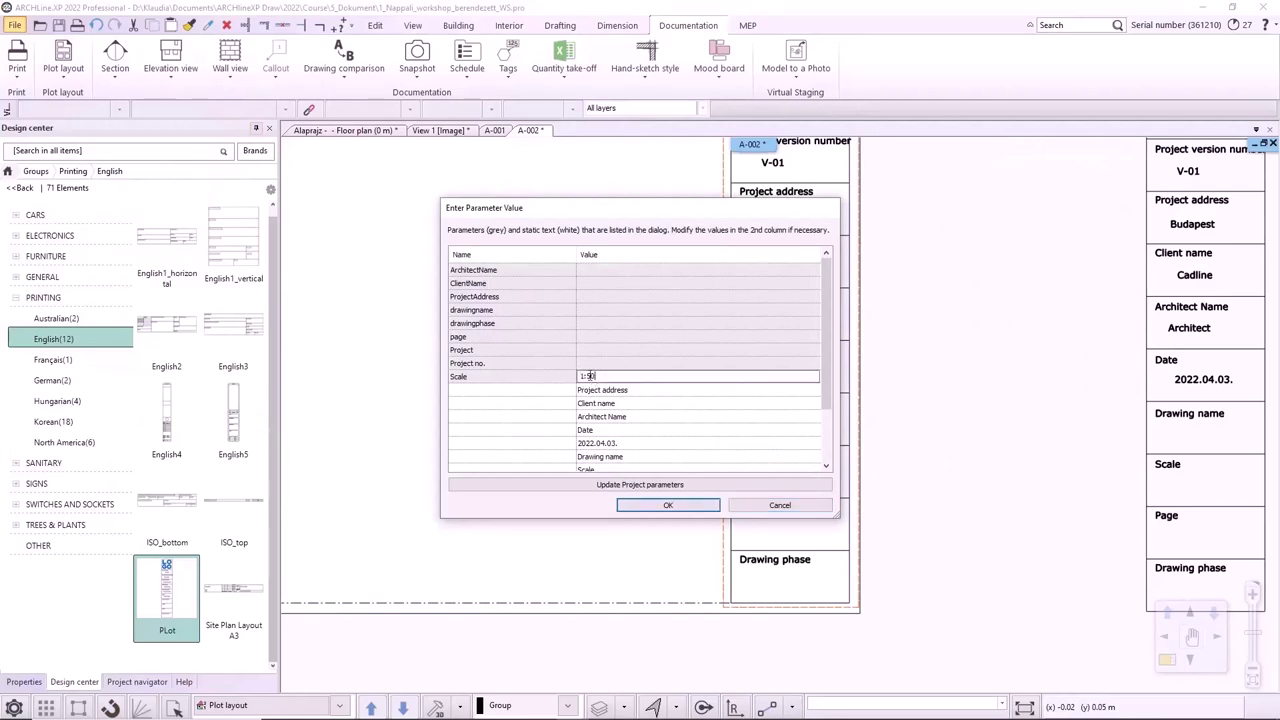
{"action": "left_click", "coordinate": [593, 337]}
{"action": "left_click", "coordinate": [593, 337]}
{"action": "type", "text": "1"}
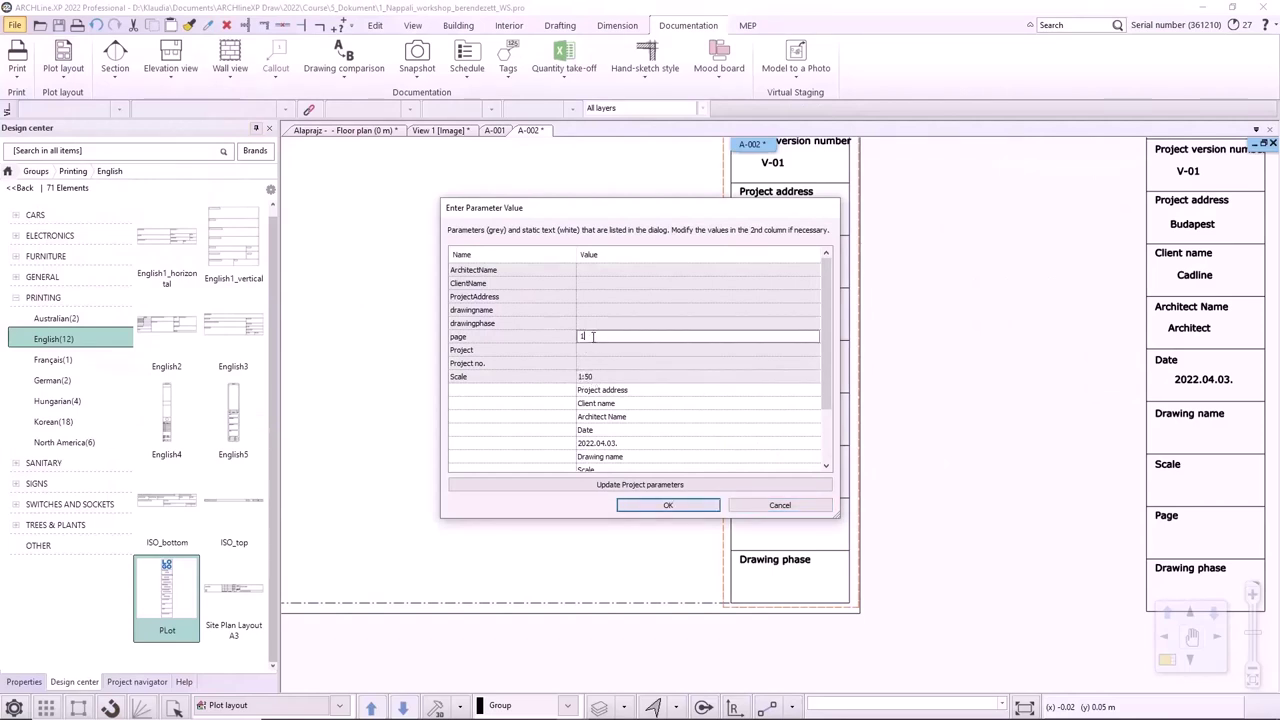
{"action": "double_click", "coordinate": [595, 310]}
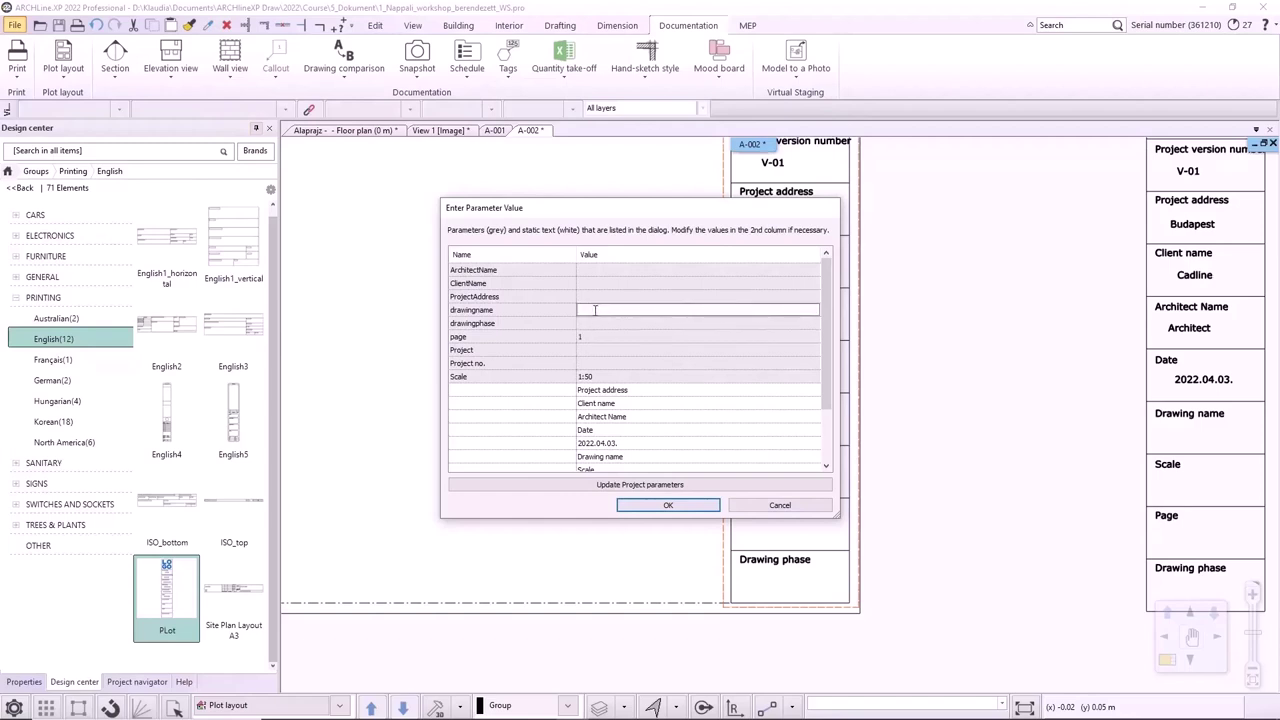
{"action": "left_click", "coordinate": [678, 506]}
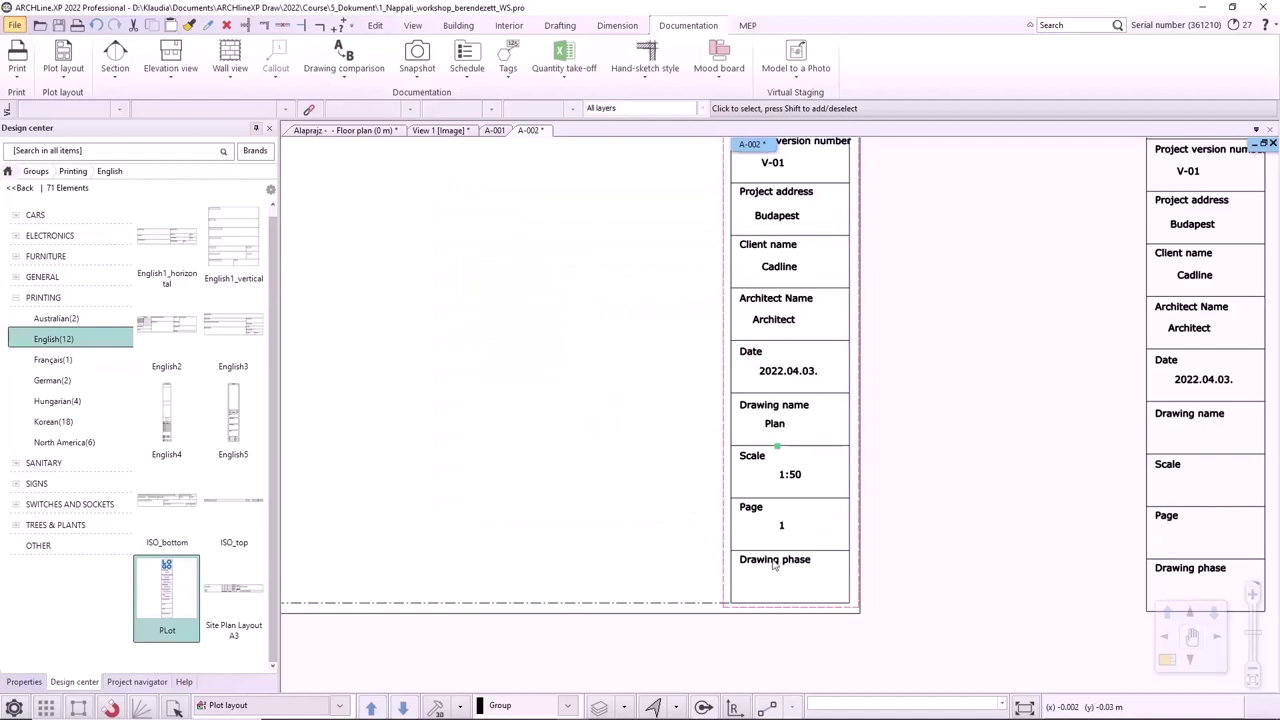
Edit the stamp's Drawing phase text to read Plan.
{"action": "double_click", "coordinate": [773, 567]}
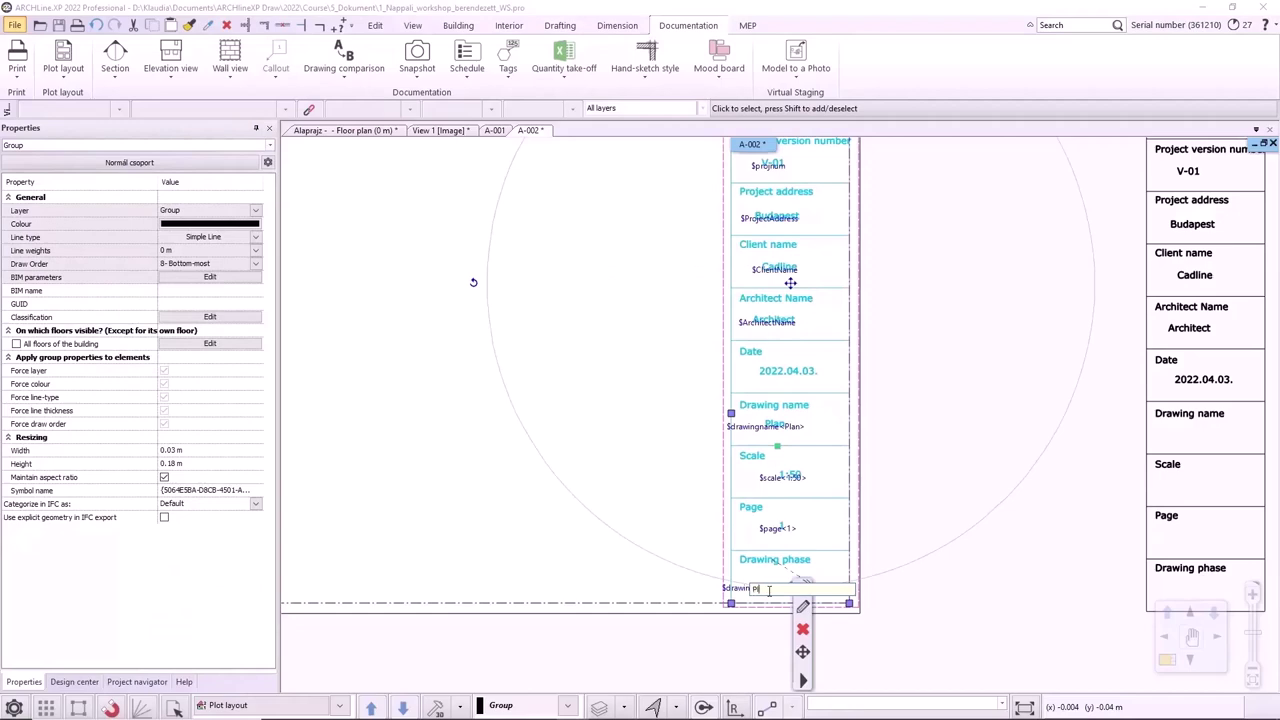
{"action": "type", "text": "an"}
{"action": "left_click", "coordinate": [886, 506]}
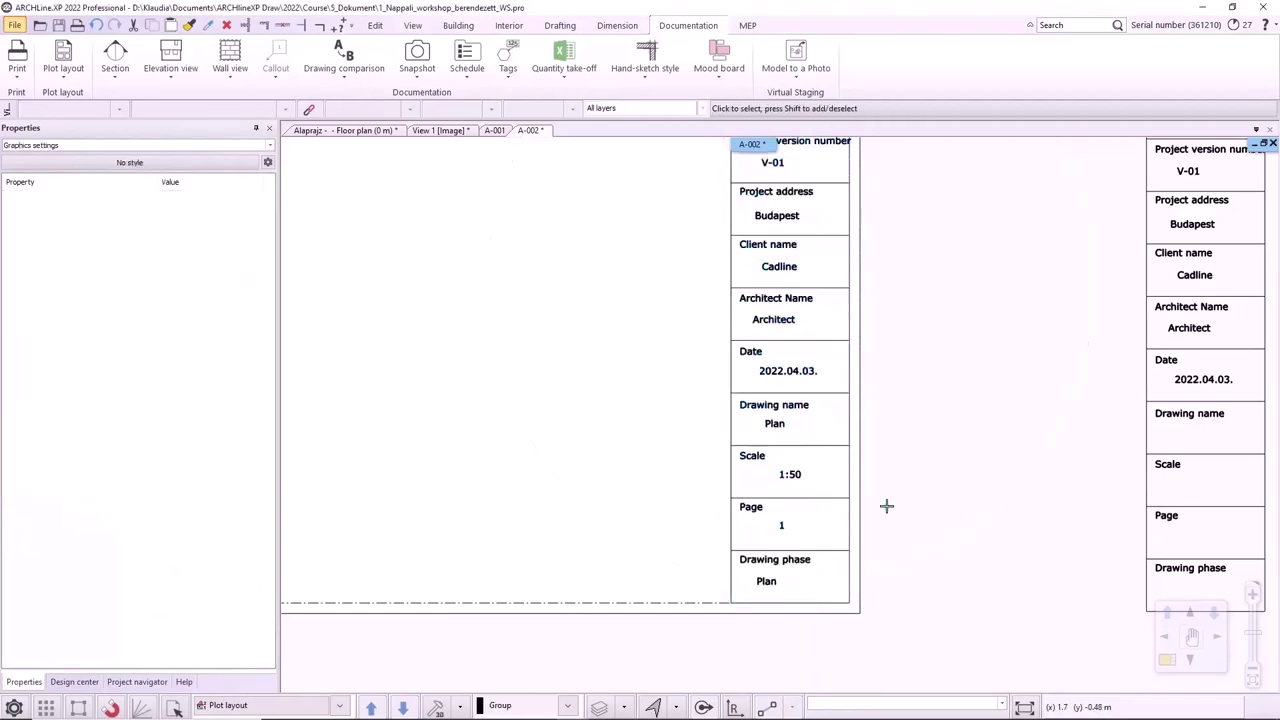
{"action": "scroll", "coordinate": [886, 506], "scroll_direction": "down", "scroll_amount": 5}
{"action": "middle_click_drag", "start_coordinate": [829, 463], "coordinate": [957, 517]}
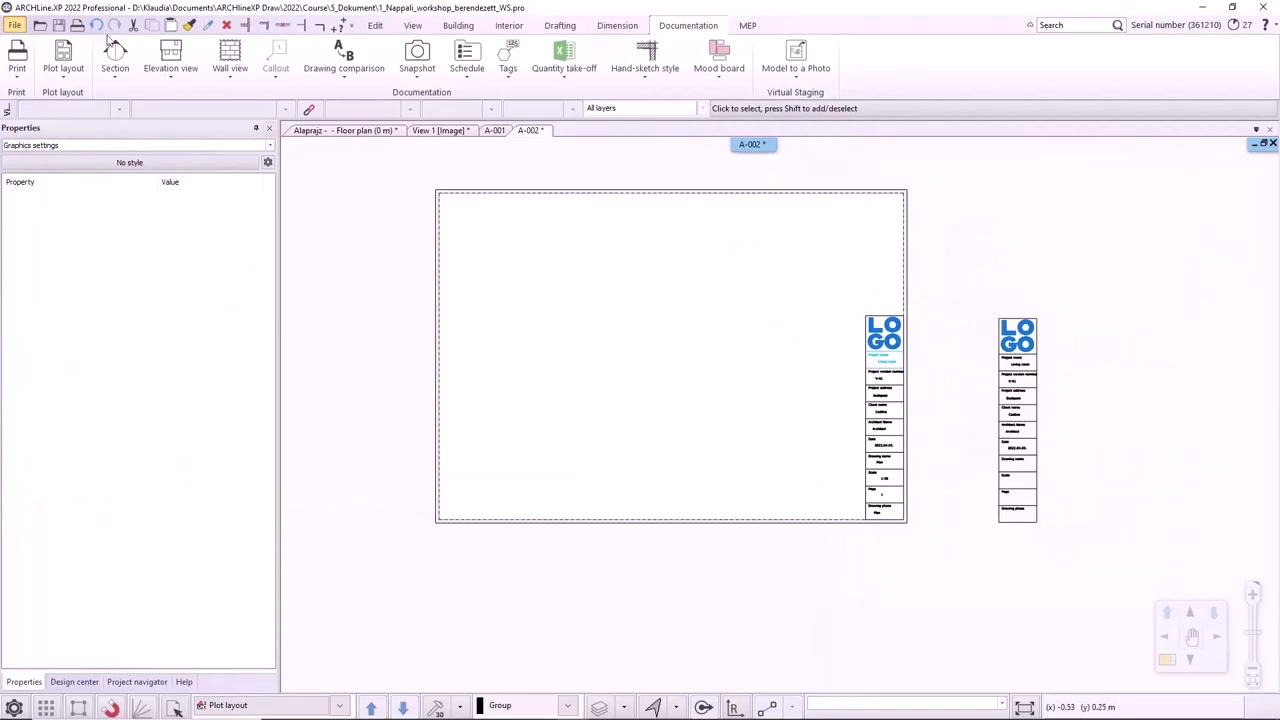
Prepare a new A3 landscape page layout A-004 using the PLot stamp as title block.
{"action": "left_click", "coordinate": [72, 78]}
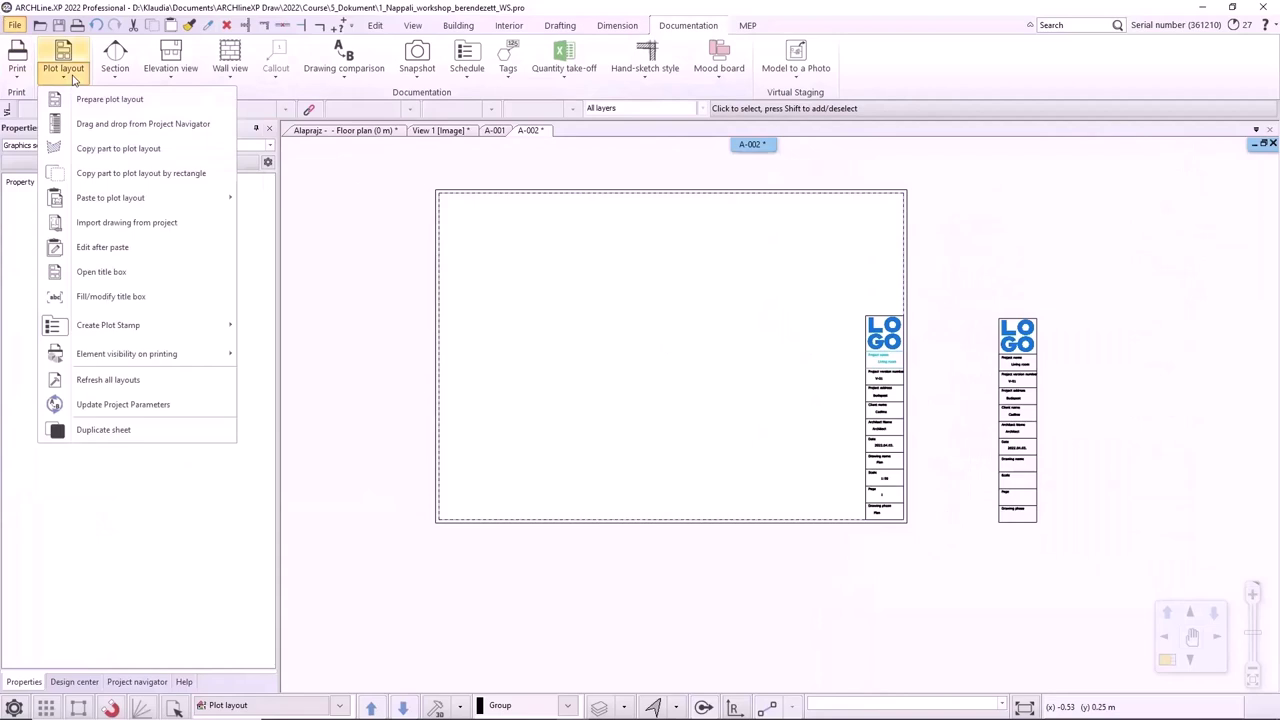
{"action": "left_click", "coordinate": [100, 99]}
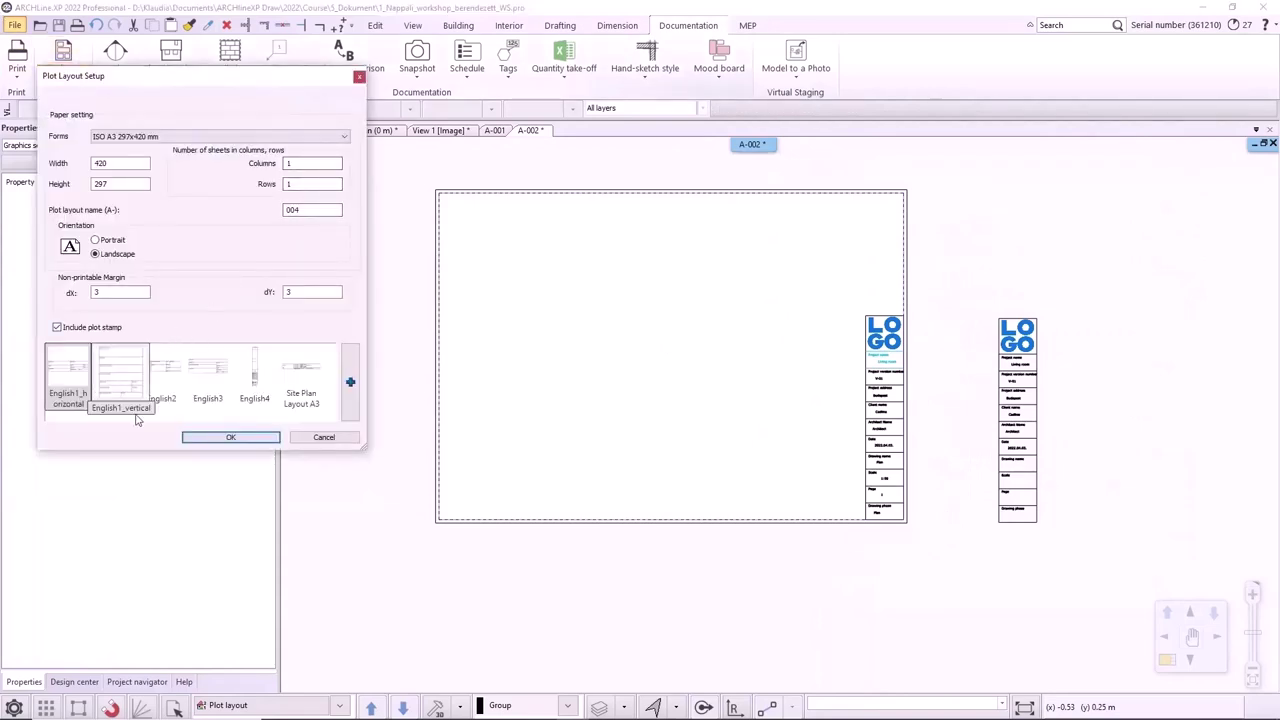
{"action": "left_click", "coordinate": [352, 383]}
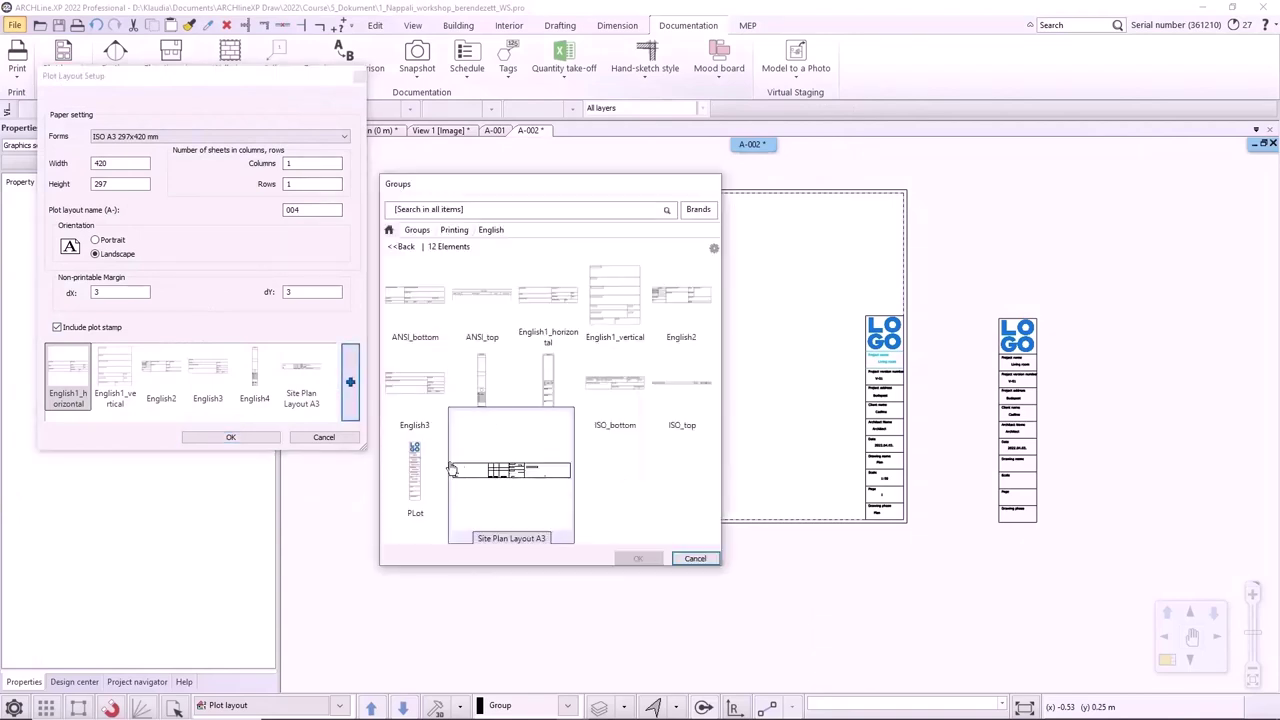
{"action": "left_click", "coordinate": [415, 478]}
{"action": "left_click", "coordinate": [640, 559]}
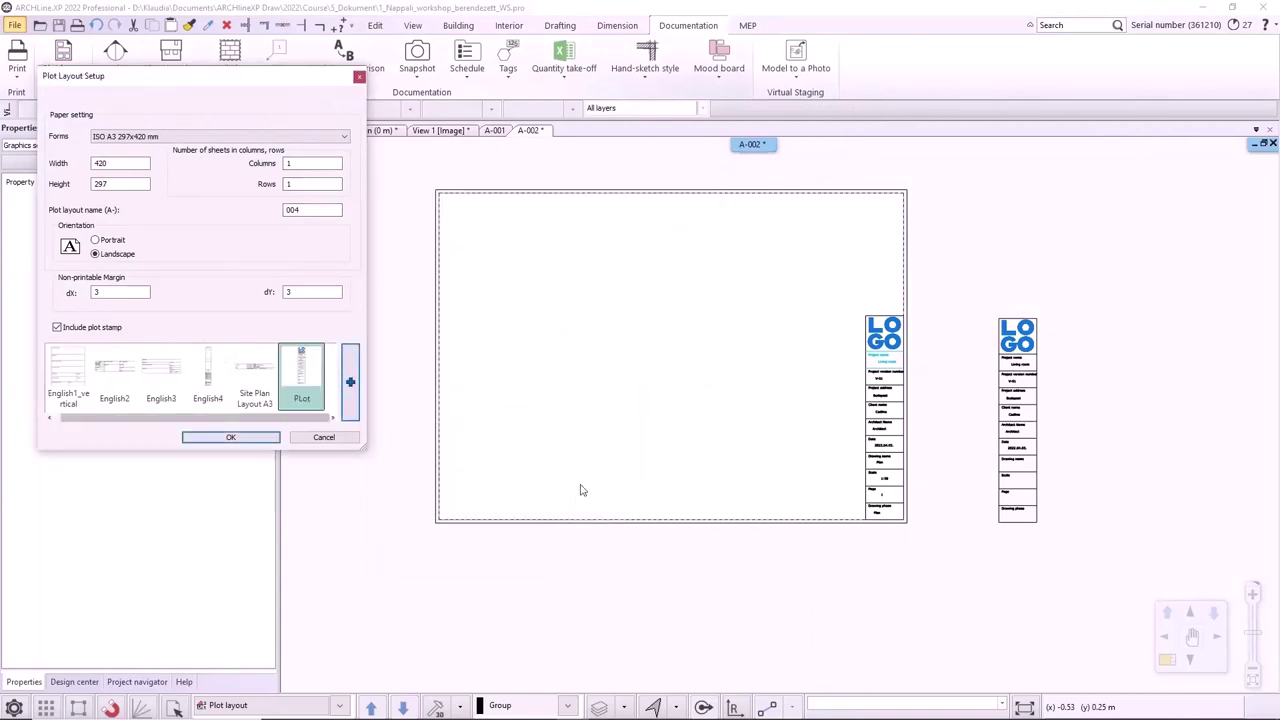
{"action": "left_click", "coordinate": [258, 438]}
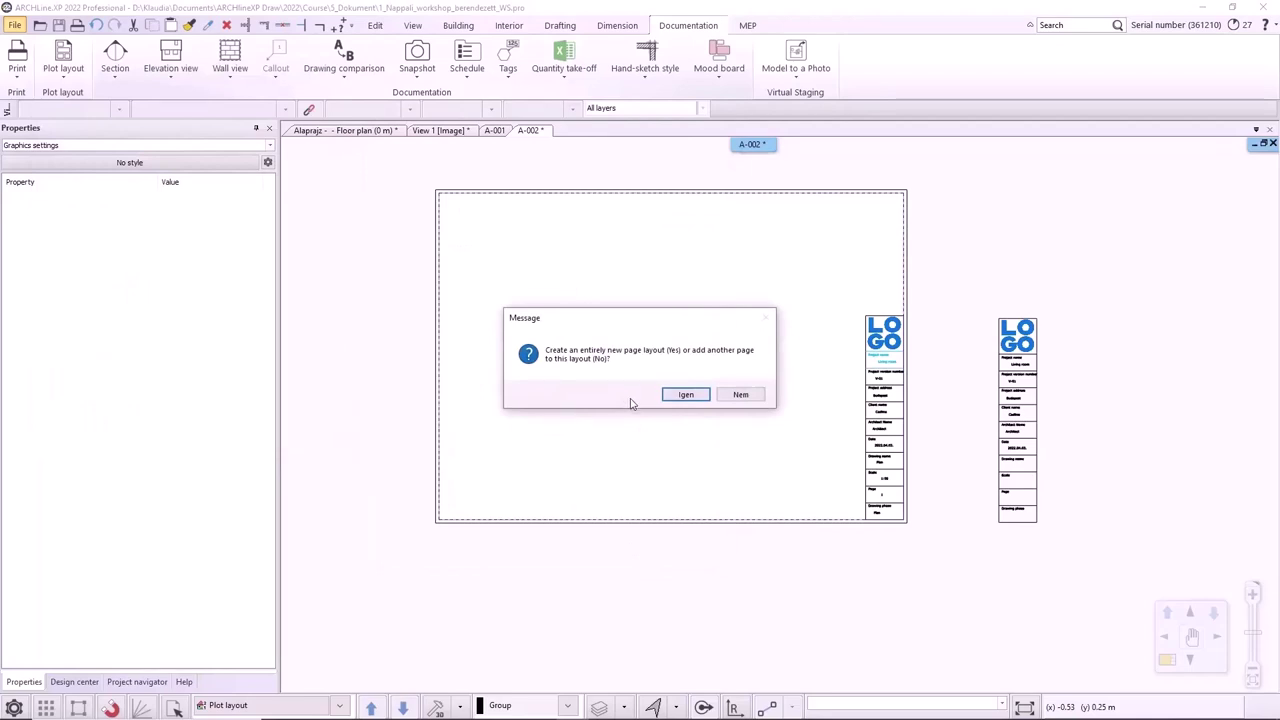
{"action": "left_click", "coordinate": [686, 395]}
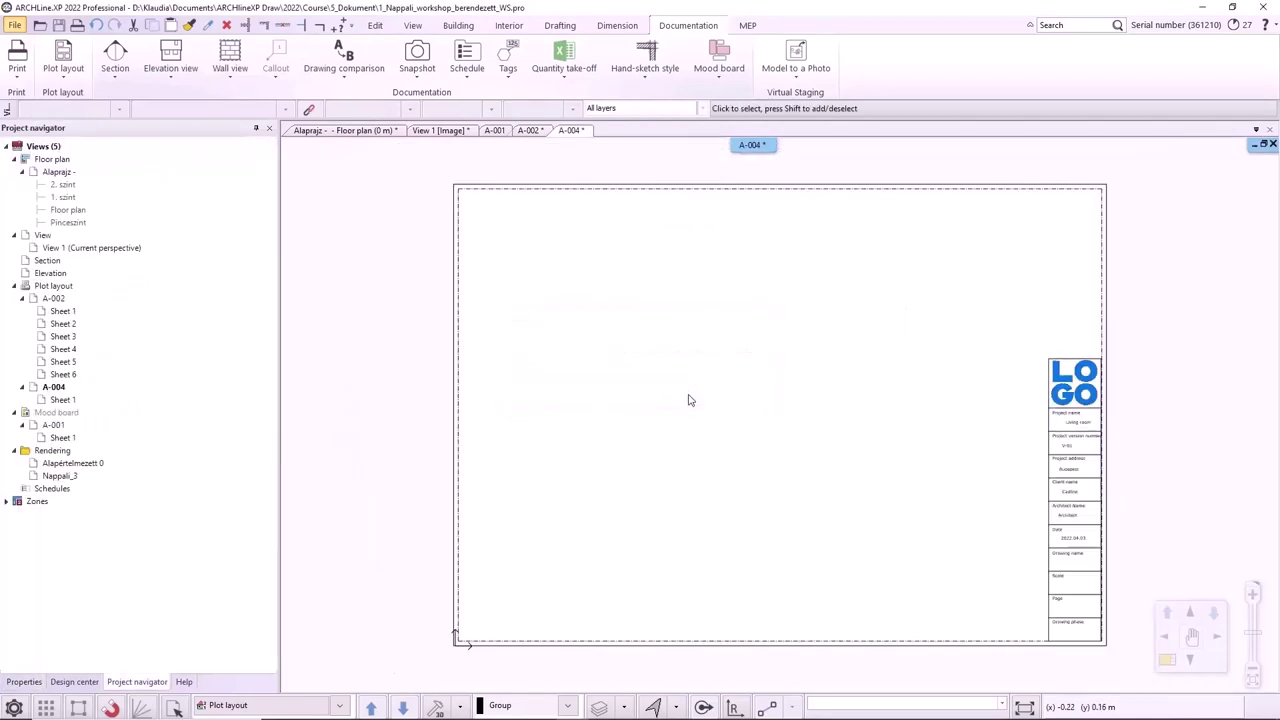